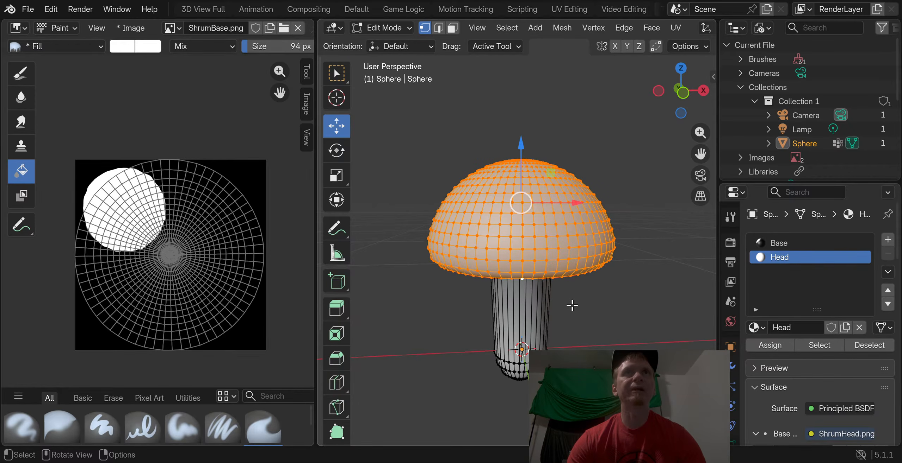
Replace the full cap selection with a single cap vertex and switch the mushroom mesh to Sculpt Mode
middle_click_drag(577, 311, 565, 330)
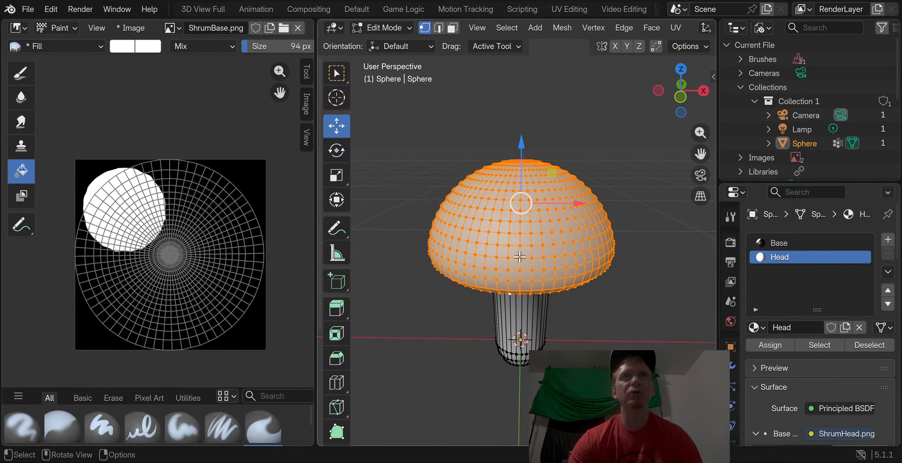
left_click(538, 210)
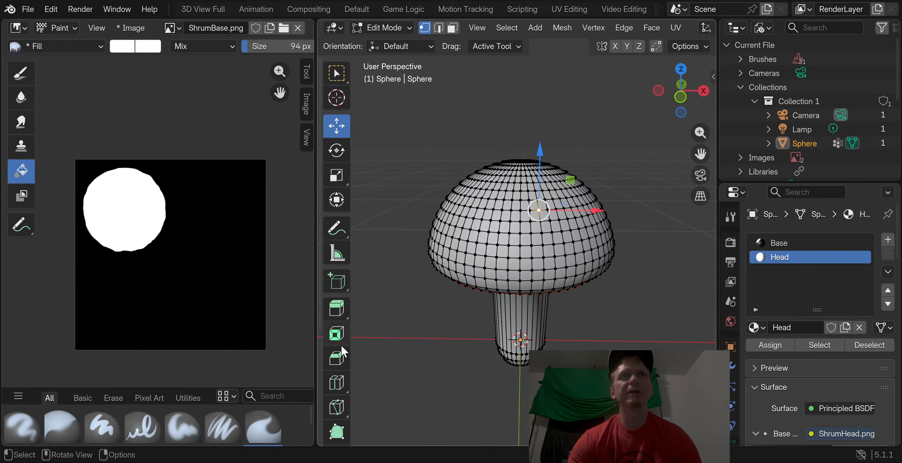
scroll(341, 345, "down", 3)
scroll(341, 344, "up", 3)
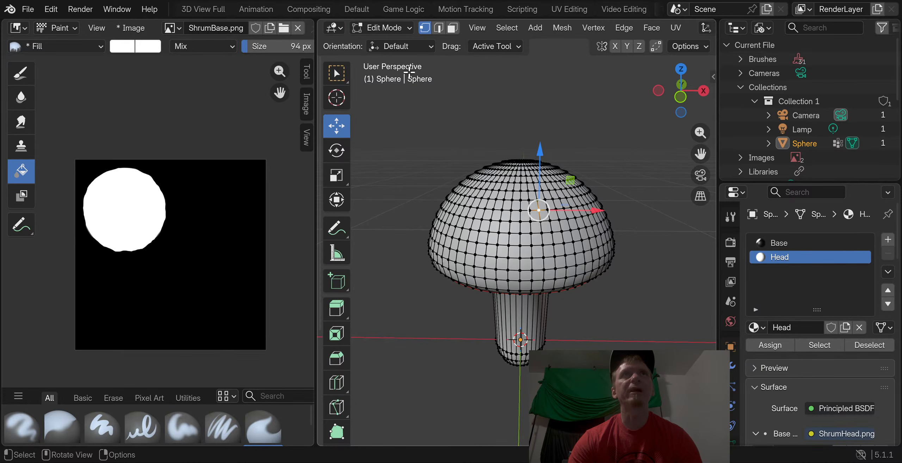
left_click(375, 27)
left_click(397, 76)
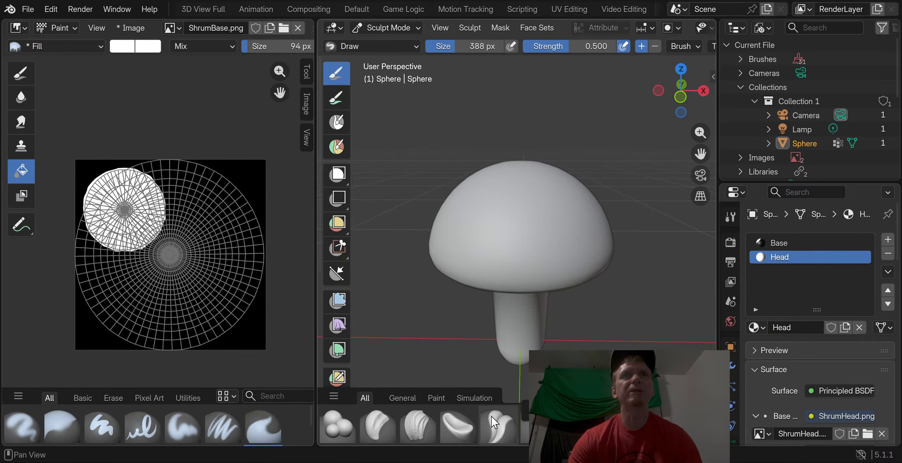
Choose the Grab brush for sculpting and set its size to 550 px
scroll(430, 431, "down", 2)
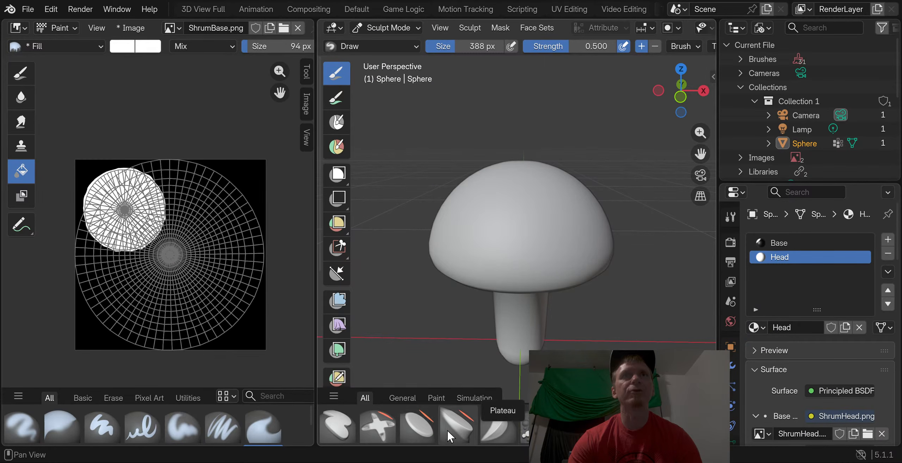
scroll(450, 430, "up", 2)
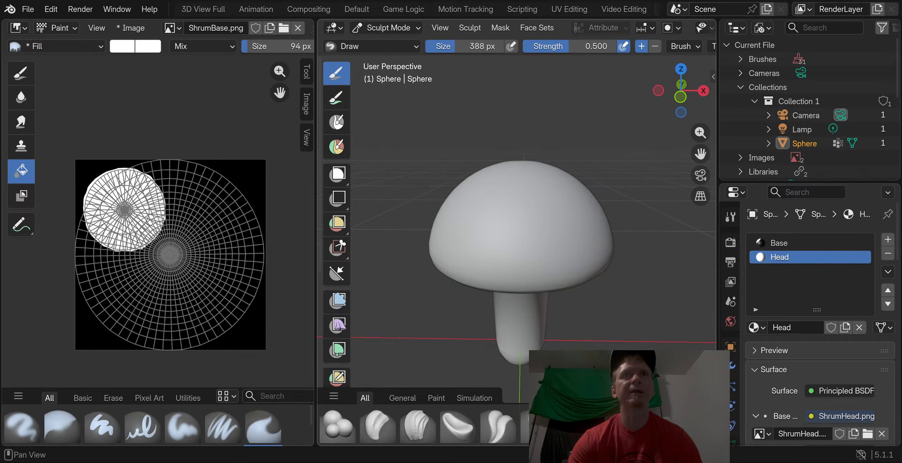
scroll(423, 427, "down", 2)
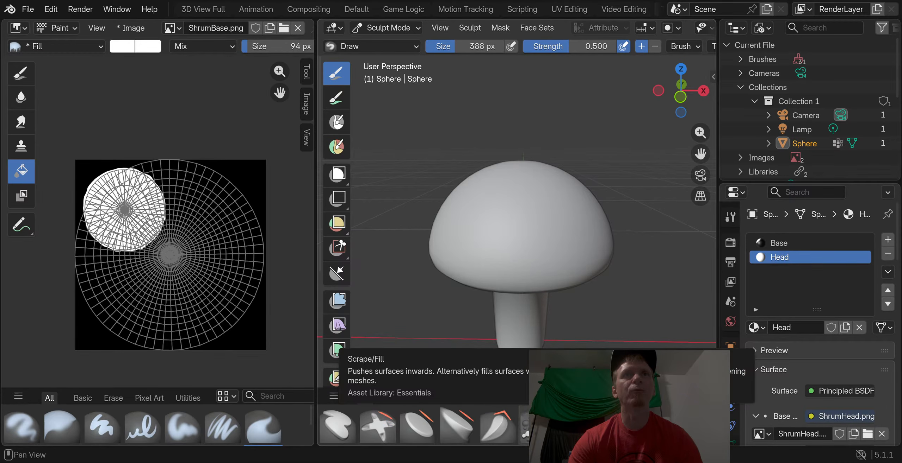
scroll(423, 427, "down", 2)
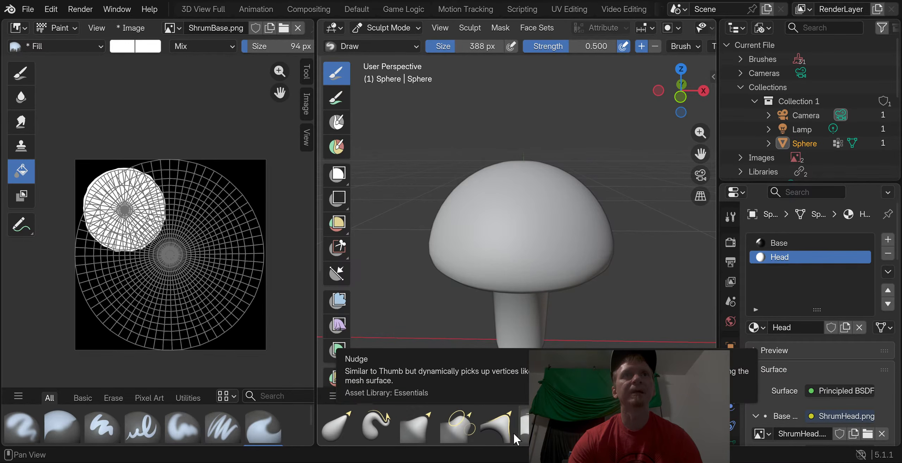
left_click(421, 432)
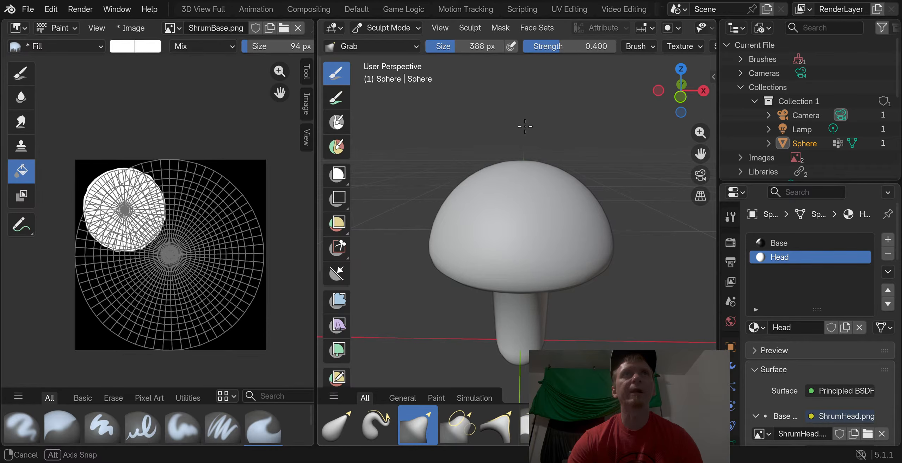
middle_click_drag(524, 126, 524, 177)
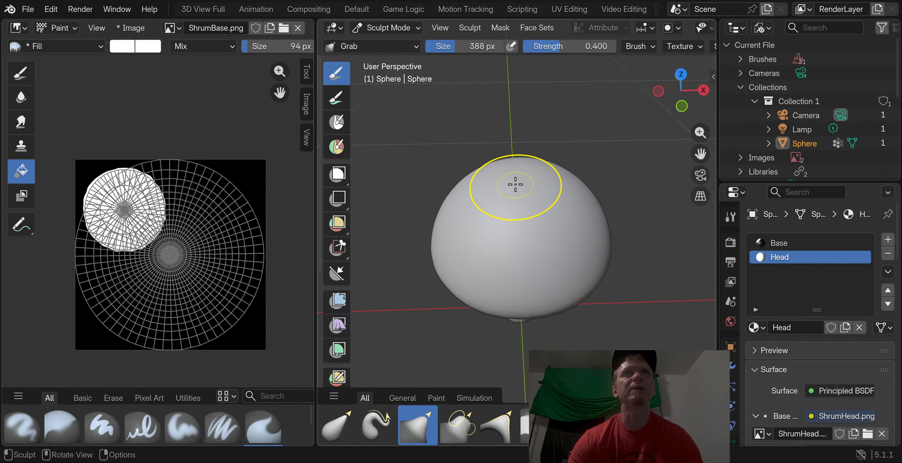
left_click_drag(482, 46, 511, 47)
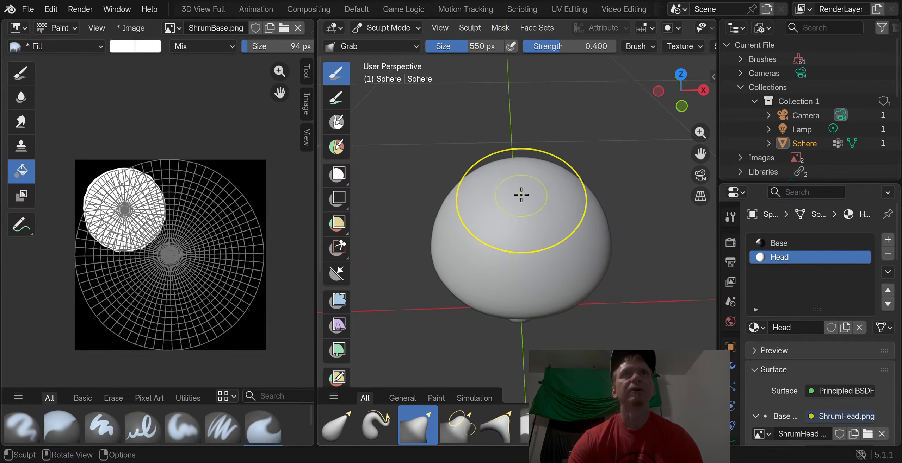
Try to pull the top of the mushroom cap downward with the Grab brush, and undo the stroke
middle_click_drag(521, 195, 519, 177)
mouse_move(519, 177)
left_mouse_down()
mouse_move(534, 258)
mouse_move(528, 248)
left_mouse_up()
mouse_move(528, 248)
middle_mouse_down()
mouse_move(636, 250)
mouse_move(574, 217)
mouse_move(570, 186)
middle_mouse_up()
key("z")
key("ctrl+z")
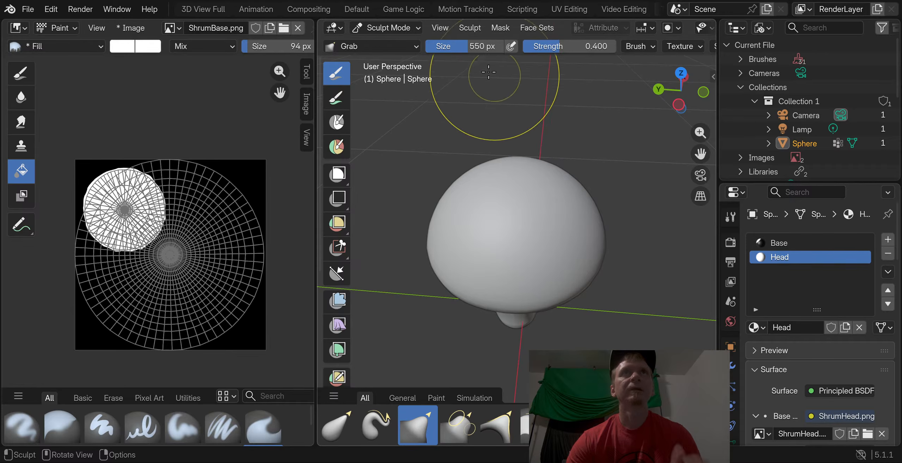
Set the brush size to 762 px and try to pull the top of the mushroom cap down with the Grab brush
left_click_drag(469, 45, 488, 46)
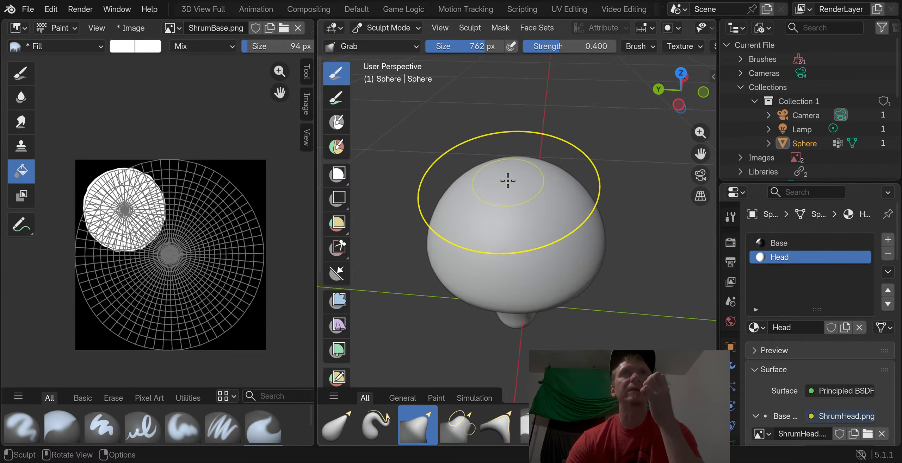
mouse_move(508, 181)
left_mouse_down()
mouse_move(519, 252)
mouse_move(537, 246)
left_mouse_up()
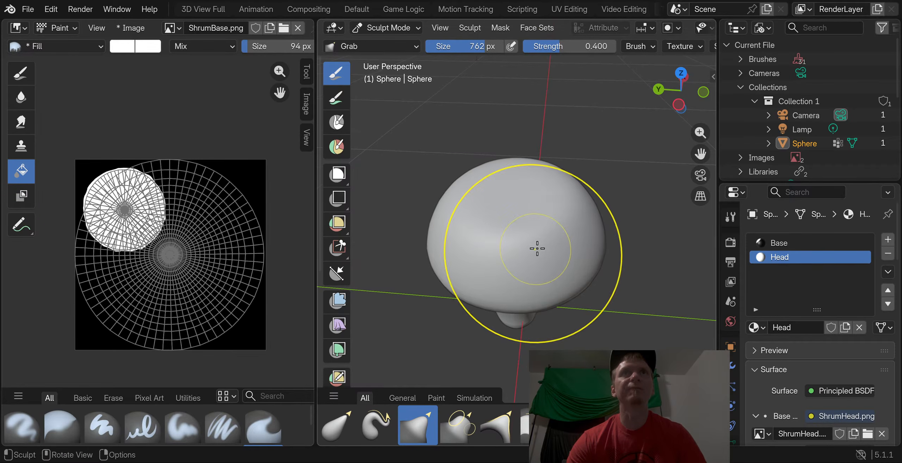
mouse_move(538, 246)
middle_mouse_down()
mouse_move(459, 214)
mouse_move(429, 223)
middle_mouse_up()
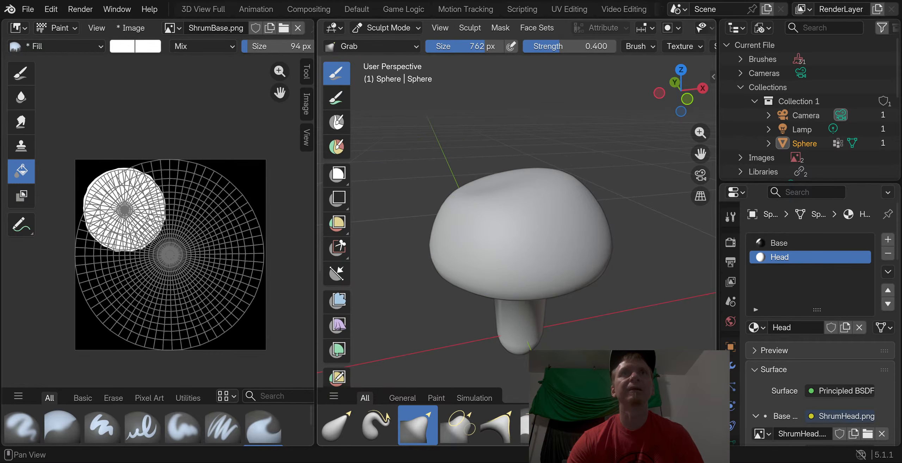
Switch to the Smooth brush and try to even out the deformed top of the mushroom cap
scroll(339, 426, "down", 3)
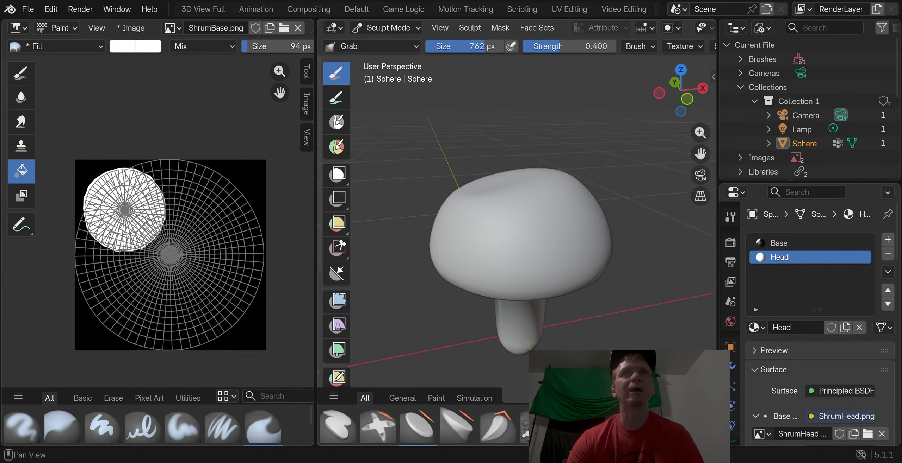
key("shift+s")
middle_click_drag(528, 247, 517, 261)
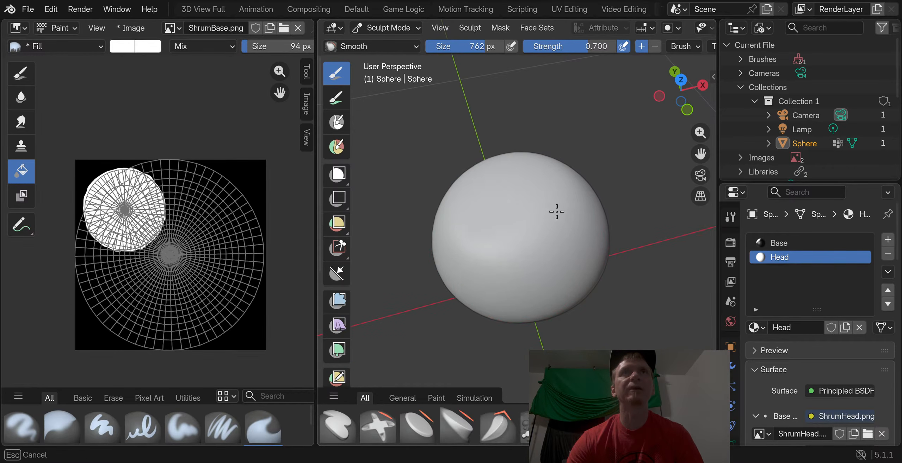
mouse_move(528, 215)
middle_mouse_down()
mouse_move(483, 141)
mouse_move(482, 201)
middle_mouse_up()
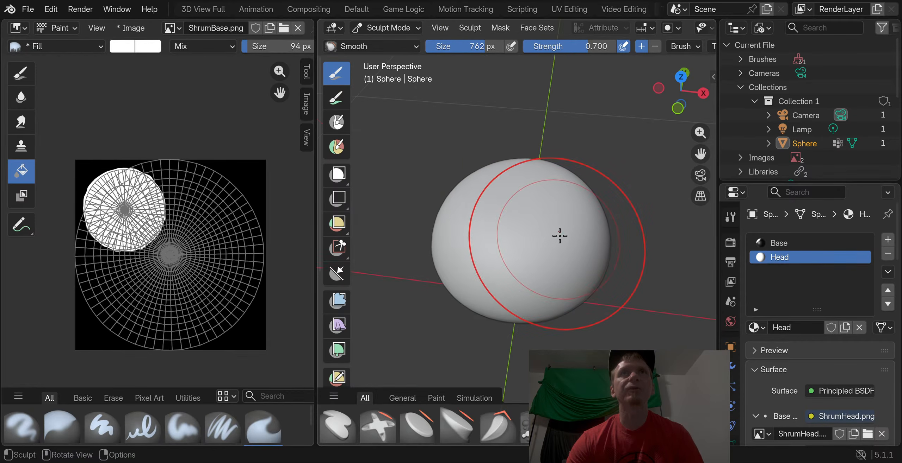
middle_click_drag(567, 228, 503, 237)
left_click_drag(517, 260, 562, 239)
left_click_drag(526, 263, 517, 239)
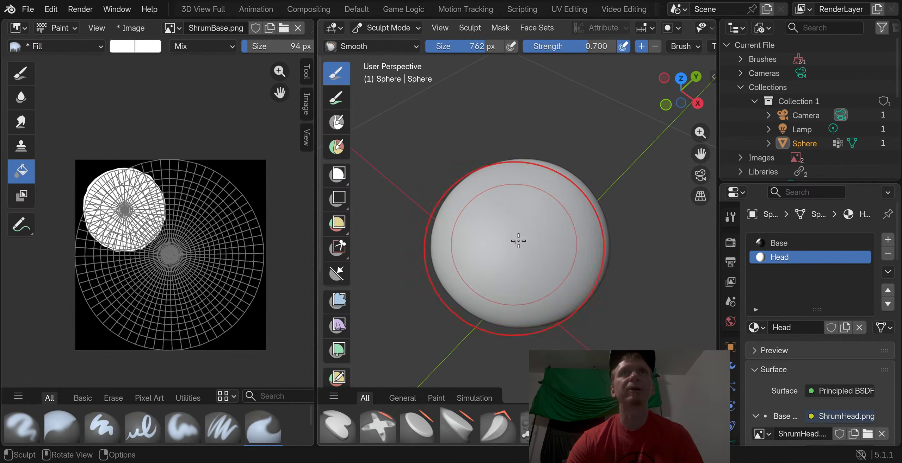
mouse_move(517, 239)
middle_mouse_down()
mouse_move(536, 167)
mouse_move(592, 161)
mouse_move(604, 137)
middle_mouse_up()
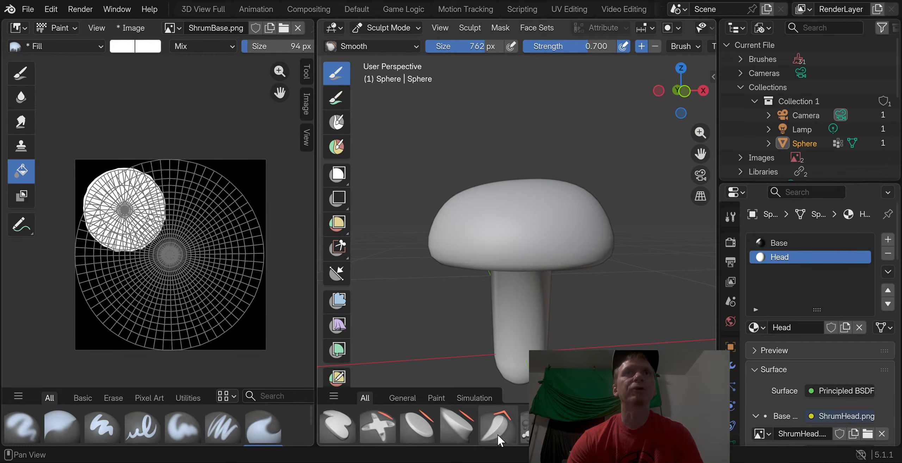
Try to level the top of the cap with the Plateau brush, and undo the sculpting back to the rounded dome
left_click(455, 427)
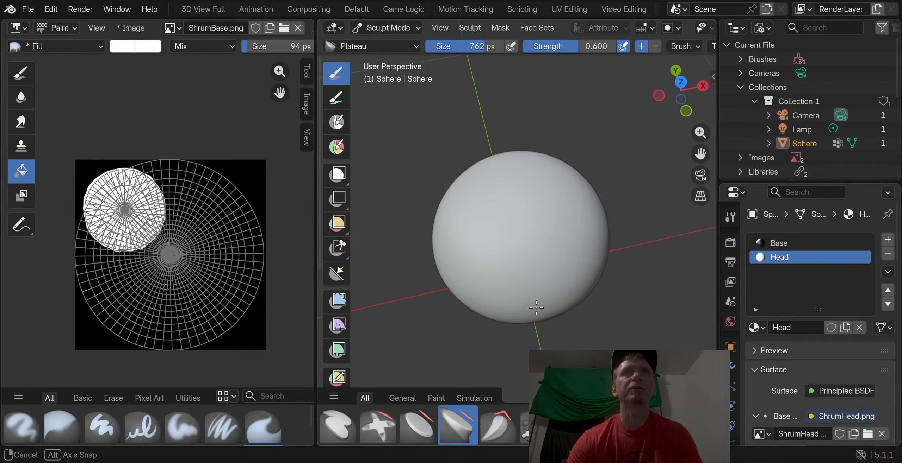
mouse_move(577, 262)
middle_mouse_down()
mouse_move(481, 183)
mouse_move(461, 116)
mouse_move(489, 153)
middle_mouse_up()
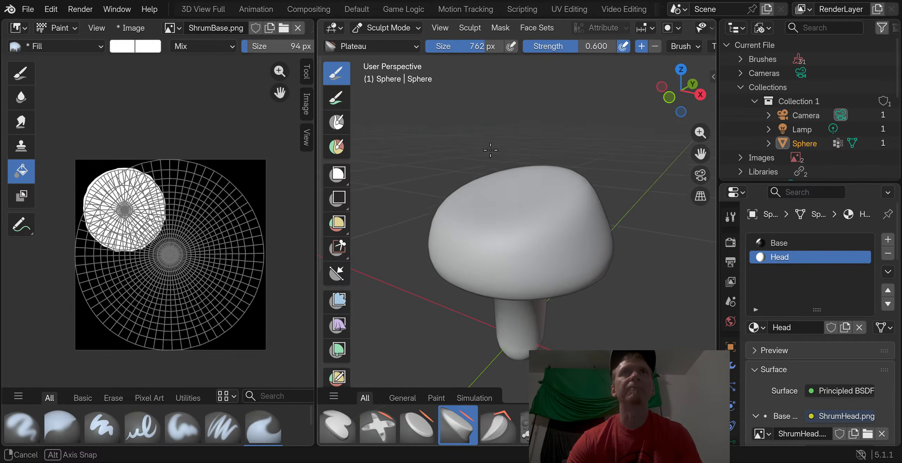
mouse_move(553, 201)
left_mouse_down()
mouse_move(548, 238)
mouse_move(559, 217)
left_mouse_up()
mouse_move(559, 218)
middle_mouse_down()
mouse_move(489, 195)
mouse_move(453, 209)
mouse_move(557, 201)
mouse_move(477, 214)
mouse_move(500, 247)
middle_mouse_up()
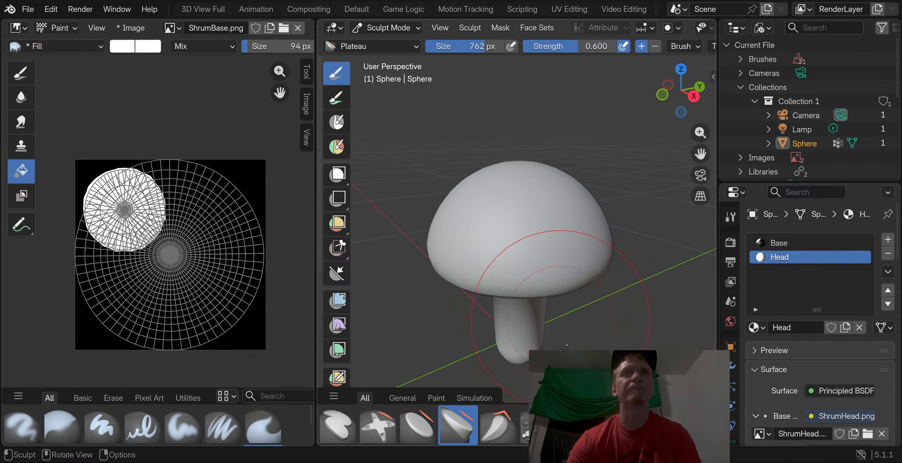
Switch back to the Grab brush and examine the mushroom cap from the sides, below and above
scroll(463, 431, "down", 5)
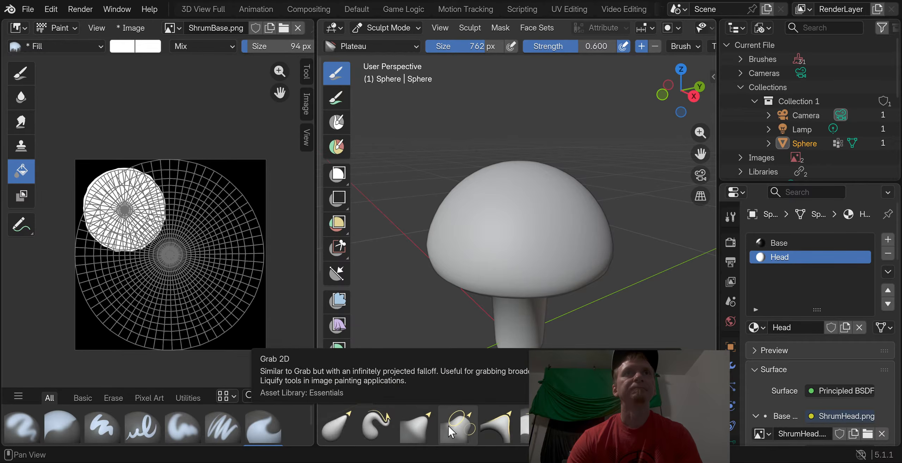
left_click(417, 431)
mouse_move(492, 216)
middle_mouse_down()
mouse_move(582, 253)
mouse_move(567, 191)
mouse_move(523, 178)
mouse_move(599, 194)
middle_mouse_up()
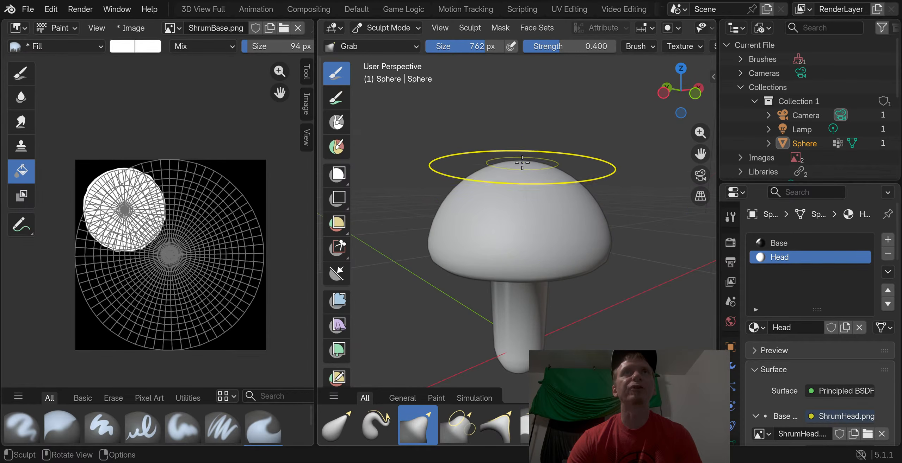
mouse_move(495, 157)
middle_mouse_down()
mouse_move(539, 183)
mouse_move(533, 177)
mouse_move(558, 134)
mouse_move(543, 155)
mouse_move(504, 118)
mouse_move(401, 54)
mouse_move(644, 310)
mouse_move(577, 106)
middle_mouse_up()
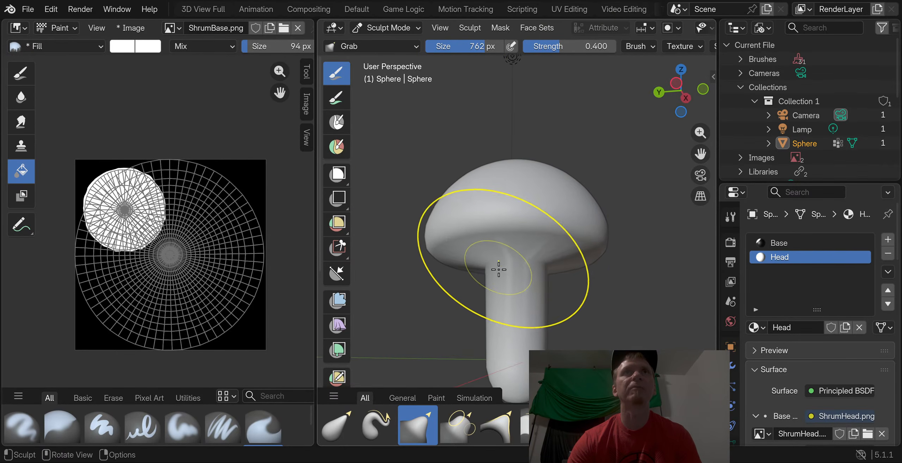
mouse_move(495, 268)
middle_mouse_down()
mouse_move(509, 286)
mouse_move(496, 293)
mouse_move(558, 335)
middle_mouse_up()
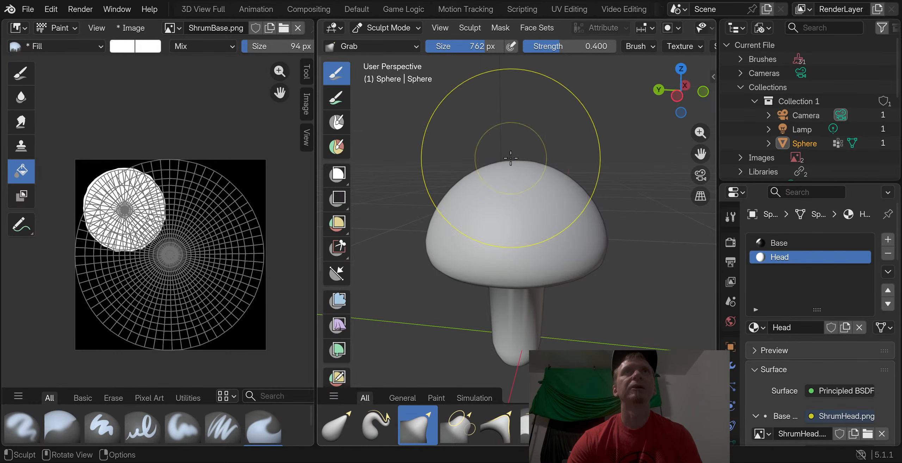
mouse_move(520, 140)
middle_mouse_down()
mouse_move(520, 175)
mouse_move(552, 256)
middle_mouse_up()
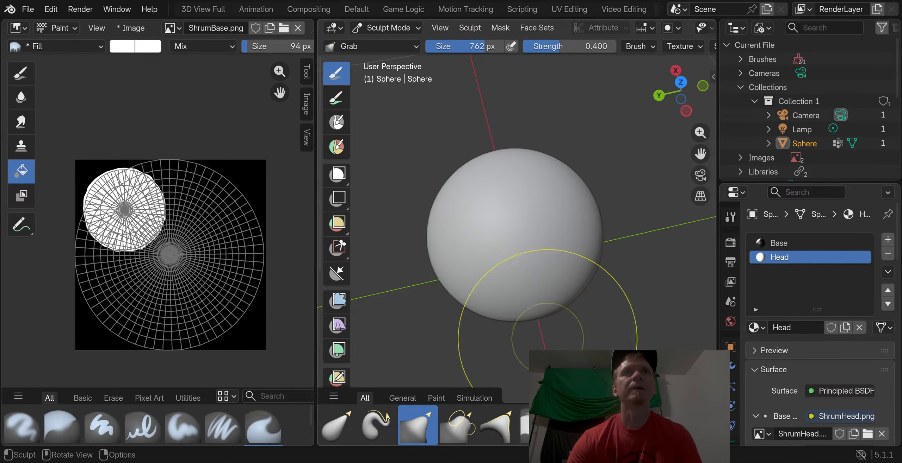
Choose the Flatten/Contrast brush and flatten the crown of the mushroom cap in the top orthographic view
scroll(506, 433, "down", 2)
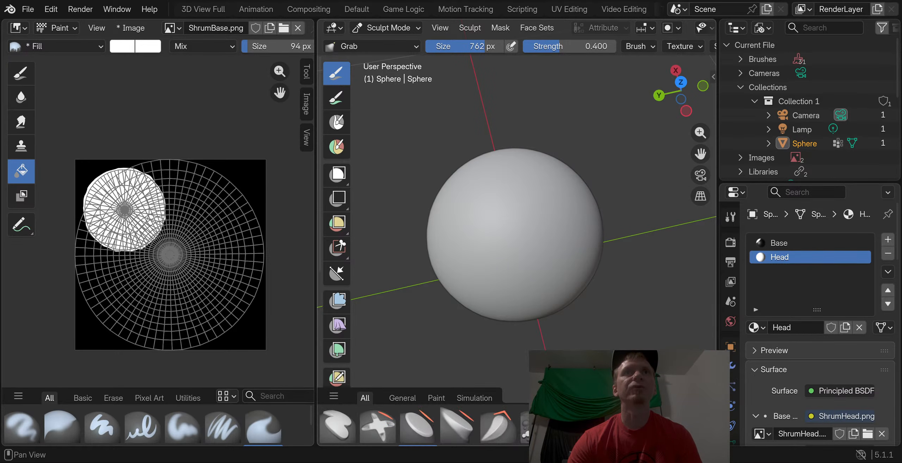
left_click(427, 433)
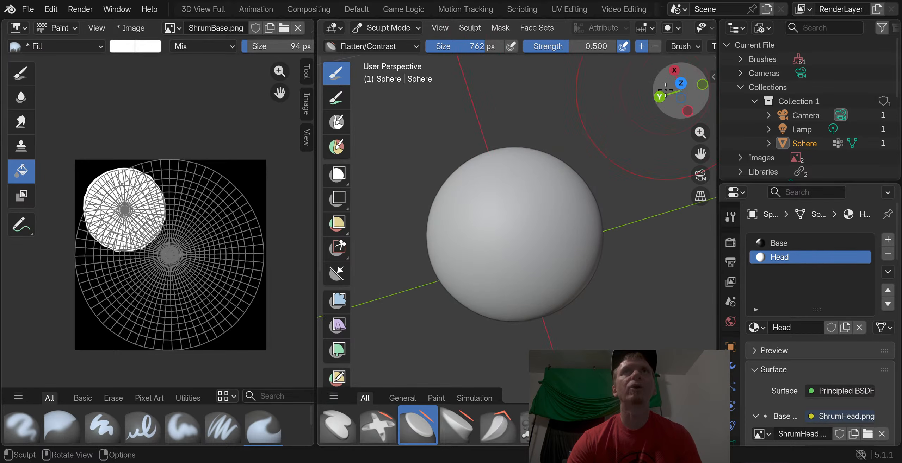
left_click(683, 86)
mouse_move(511, 221)
left_mouse_down()
mouse_move(545, 233)
mouse_move(538, 280)
mouse_move(523, 198)
left_mouse_up()
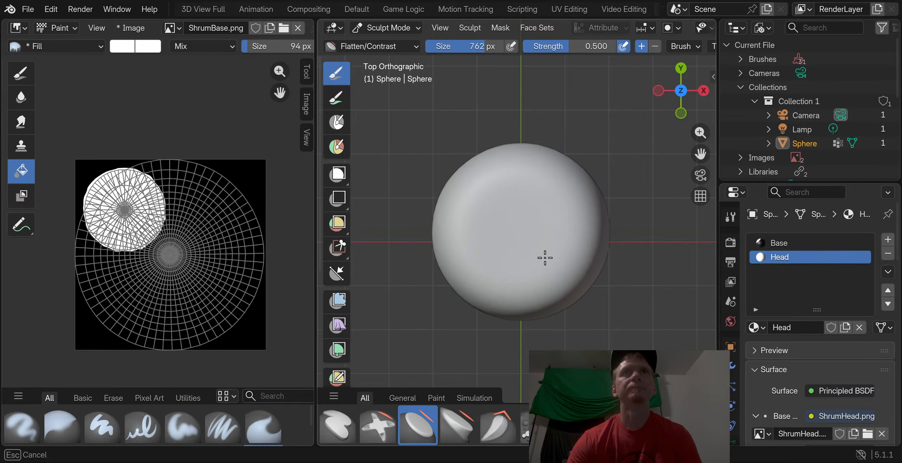
left_click_drag(545, 259, 497, 209)
Flatten the crown of the mushroom cap further with Flatten/Contrast strokes across its surface in the top orthographic view
mouse_move(497, 210)
middle_mouse_down()
mouse_move(566, 211)
mouse_move(587, 101)
mouse_move(644, 124)
mouse_move(640, 172)
middle_mouse_up()
left_click(682, 78)
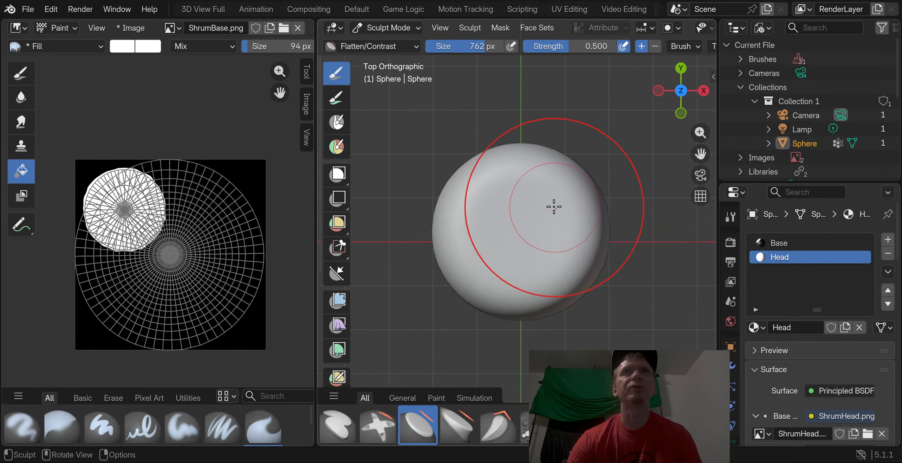
left_click_drag(533, 199, 468, 234)
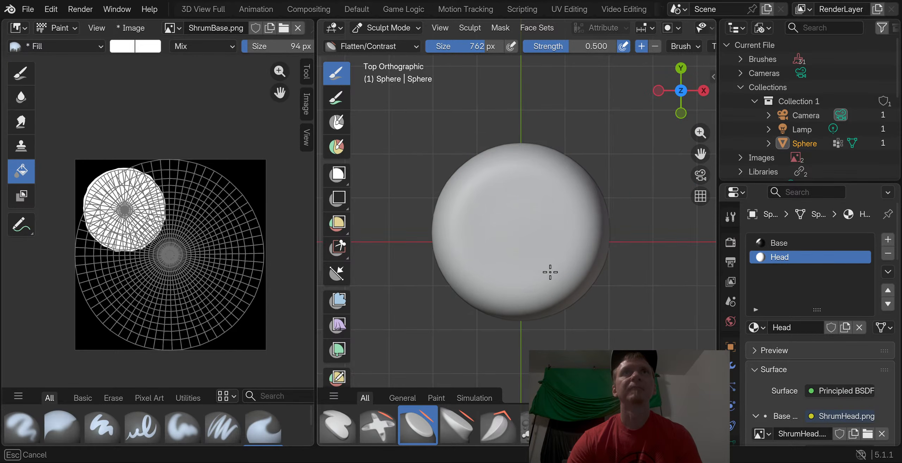
left_click_drag(541, 189, 552, 241)
mouse_move(552, 242)
middle_mouse_down()
mouse_move(558, 83)
mouse_move(545, 215)
mouse_move(564, 204)
middle_mouse_up()
left_click(681, 91)
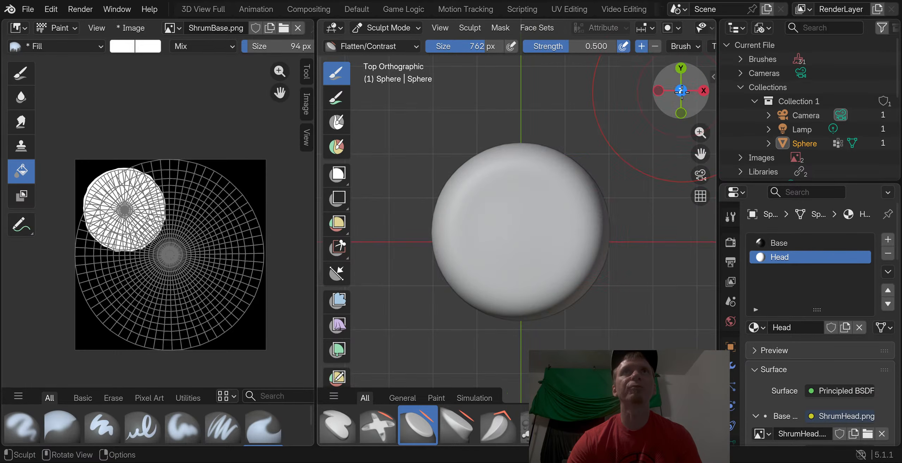
left_click_drag(584, 238, 568, 198)
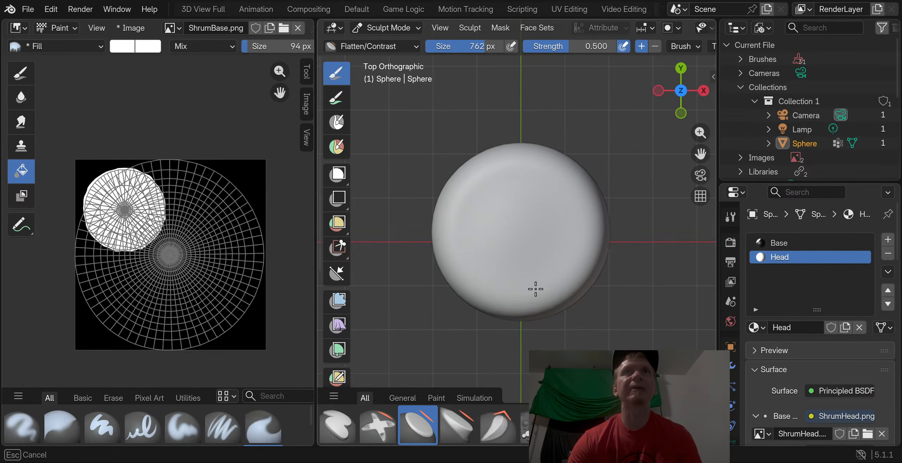
left_click_drag(535, 289, 475, 238)
Examine the flattened mushroom cap from all sides and from slightly above
mouse_move(475, 238)
middle_mouse_down()
mouse_move(509, 167)
mouse_move(490, 92)
mouse_move(619, 183)
middle_mouse_up()
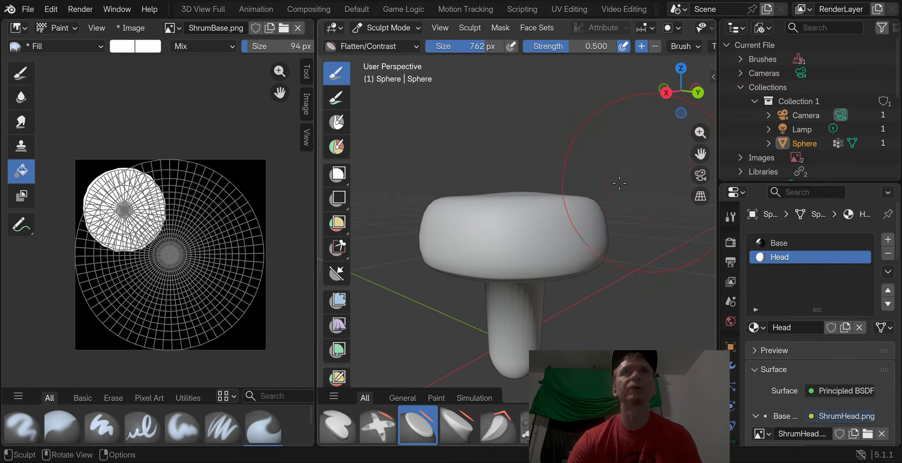
middle_click_drag(409, 212, 680, 199)
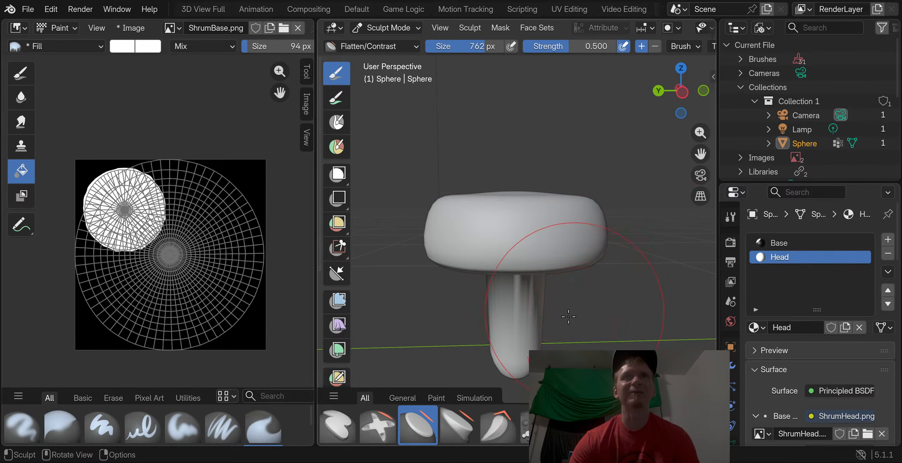
middle_click_drag(581, 315, 570, 313)
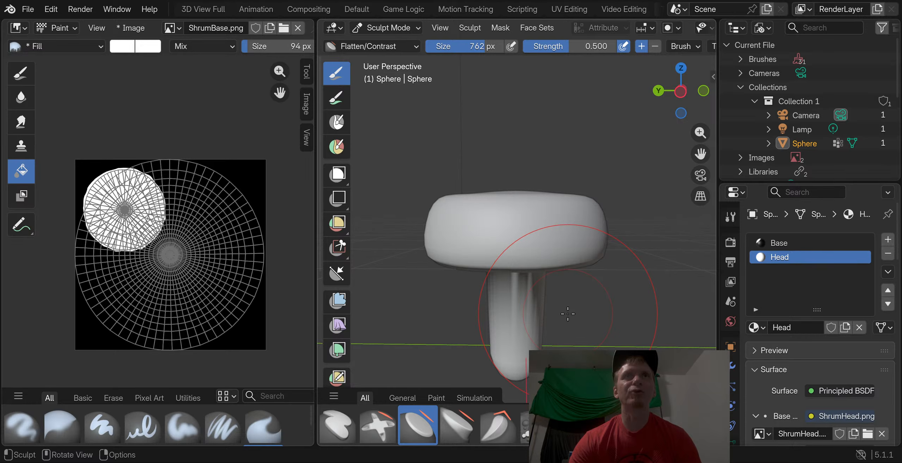
mouse_move(558, 241)
middle_mouse_down()
mouse_move(518, 268)
mouse_move(519, 282)
mouse_move(491, 276)
mouse_move(502, 279)
middle_mouse_up()
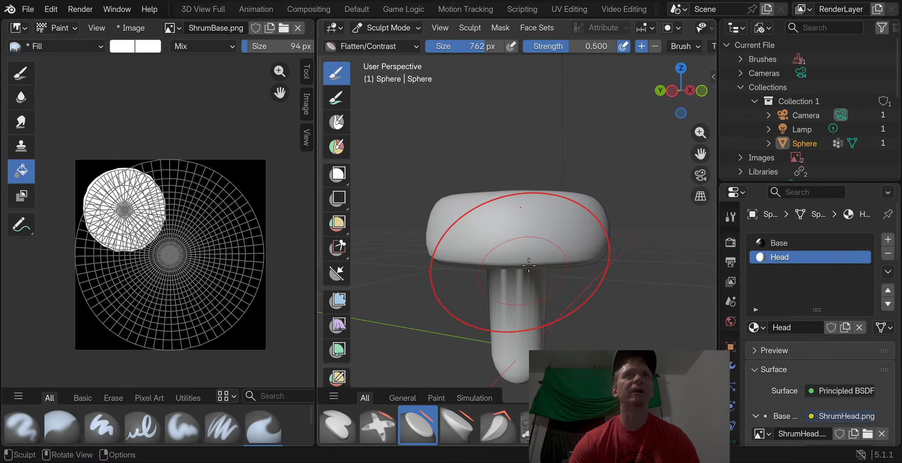
mouse_move(550, 217)
middle_mouse_down()
mouse_move(519, 241)
mouse_move(450, 247)
middle_mouse_up()
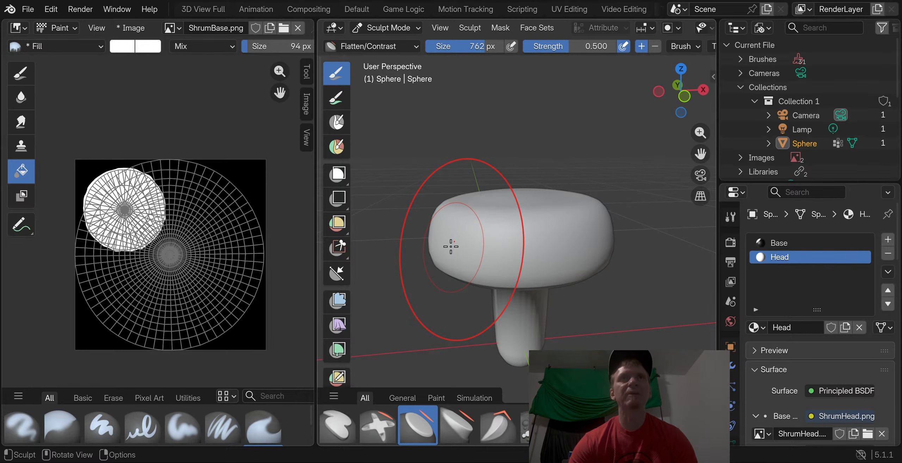
mouse_move(450, 247)
middle_mouse_down()
mouse_move(499, 232)
mouse_move(475, 264)
mouse_move(482, 228)
mouse_move(528, 203)
mouse_move(546, 242)
middle_mouse_up()
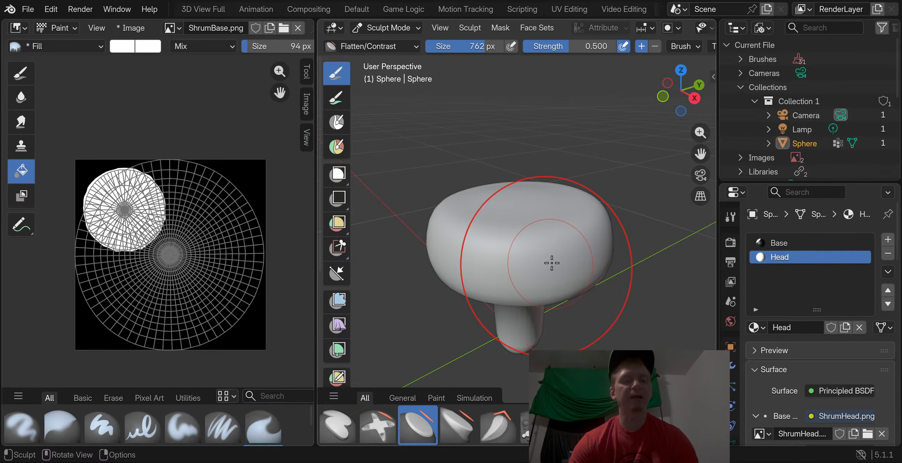
mouse_move(589, 250)
middle_mouse_down()
mouse_move(519, 229)
mouse_move(547, 223)
mouse_move(505, 230)
mouse_move(517, 210)
mouse_move(497, 233)
mouse_move(526, 240)
middle_mouse_up()
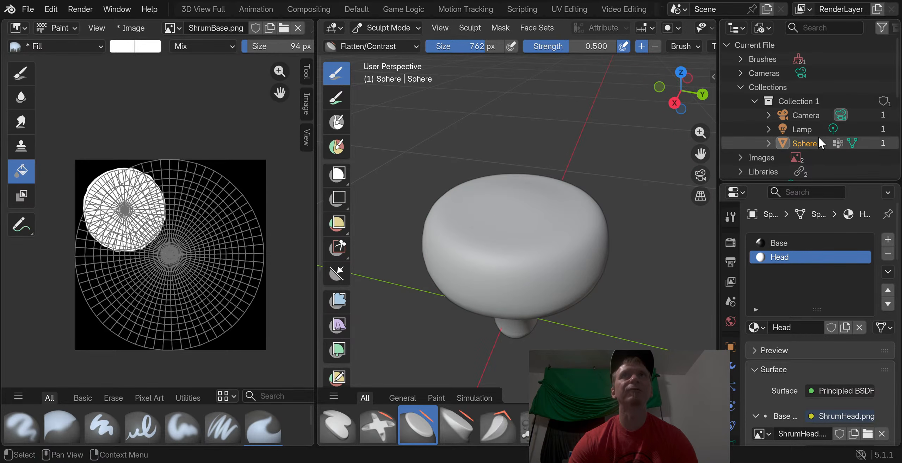
mouse_move(524, 238)
middle_mouse_down()
mouse_move(519, 197)
mouse_move(486, 209)
mouse_move(501, 221)
mouse_move(481, 240)
mouse_move(485, 251)
middle_mouse_up()
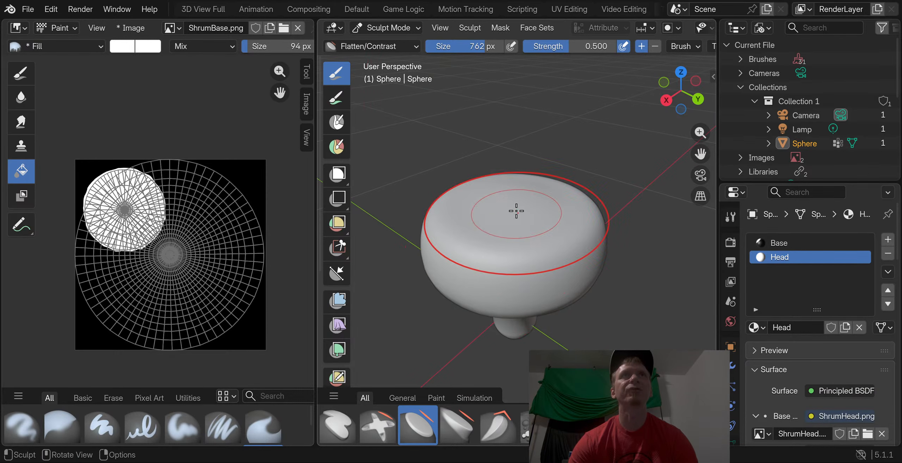
Switch the mushroom to Object Mode and check the cap's shape from the side and above
left_click(390, 26)
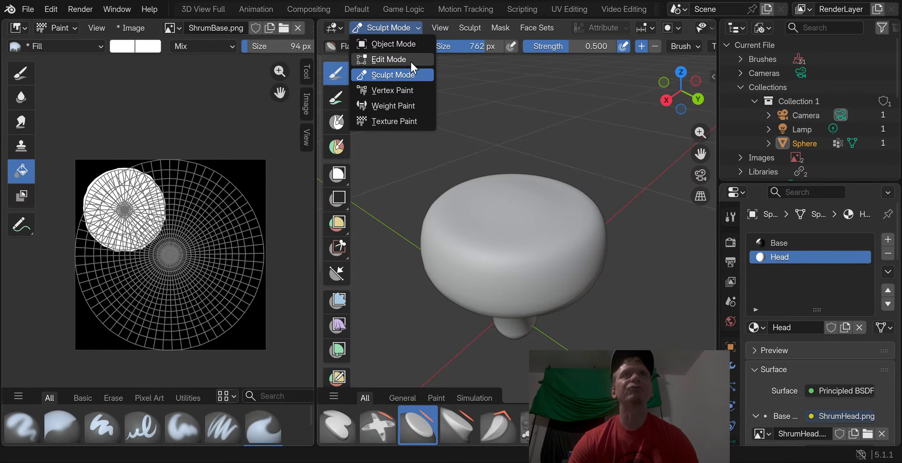
left_click(406, 42)
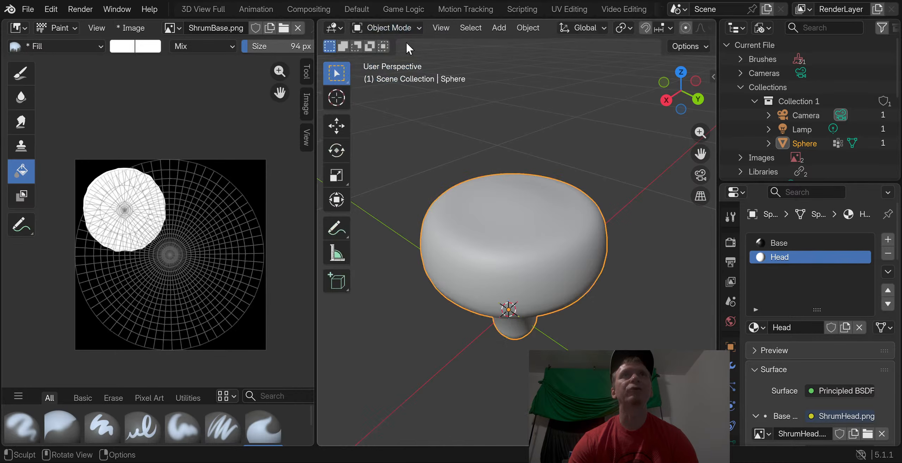
middle_click_drag(481, 227, 417, 165)
mouse_move(493, 215)
middle_mouse_down()
mouse_move(453, 274)
mouse_move(406, 271)
mouse_move(531, 233)
mouse_move(521, 264)
mouse_move(457, 218)
mouse_move(499, 230)
middle_mouse_up()
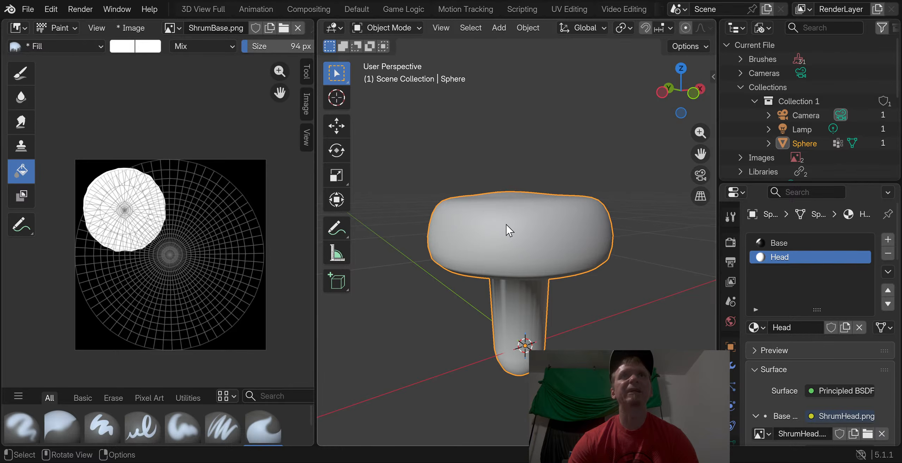
middle_click_drag(509, 231, 550, 218)
Inspect the mesh on top of the cap in Edit Mode, and return to Object Mode
left_click(385, 28)
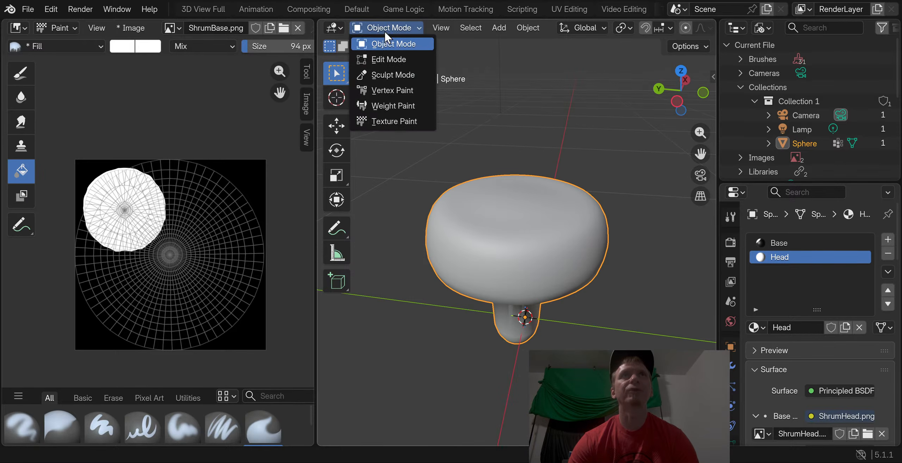
left_click(399, 61)
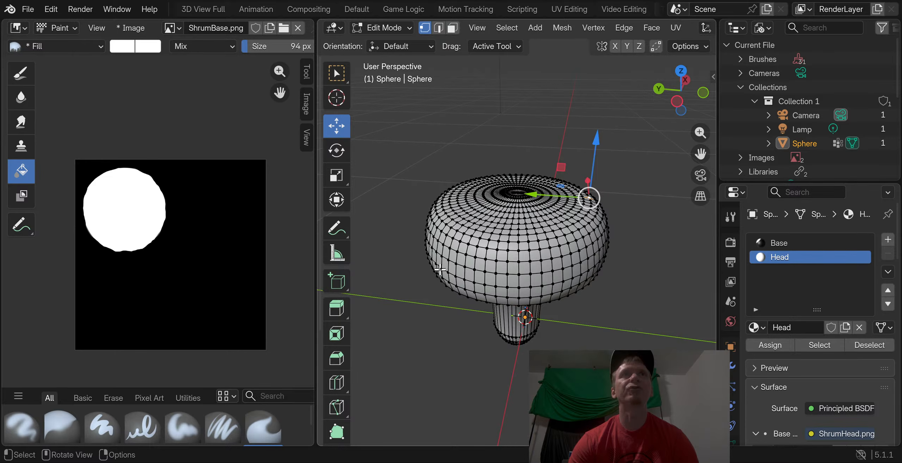
middle_click_drag(439, 270, 497, 167)
scroll(507, 261, "up", 3)
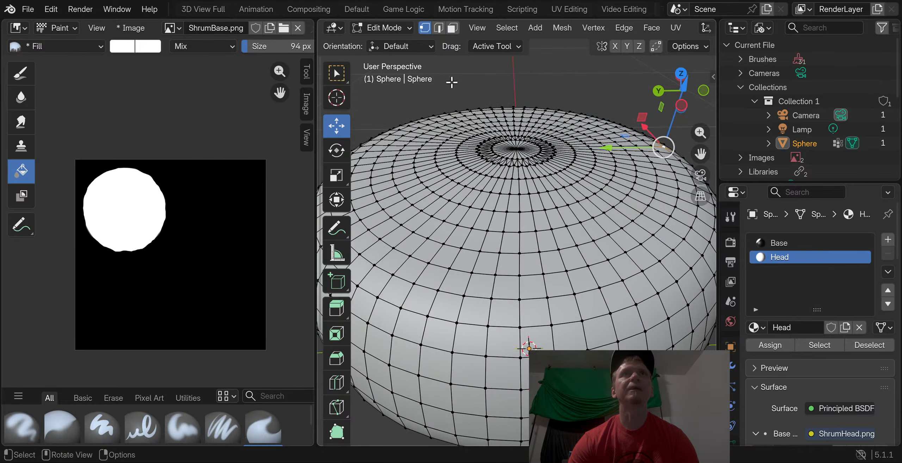
left_click(387, 27)
left_click(392, 41)
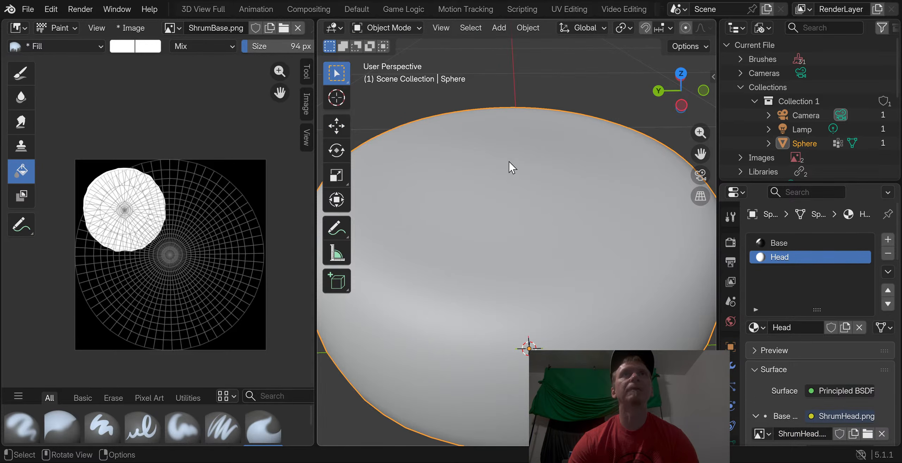
Return to Sculpt Mode and choose the Grab brush with the whole cap in view
left_click(390, 27)
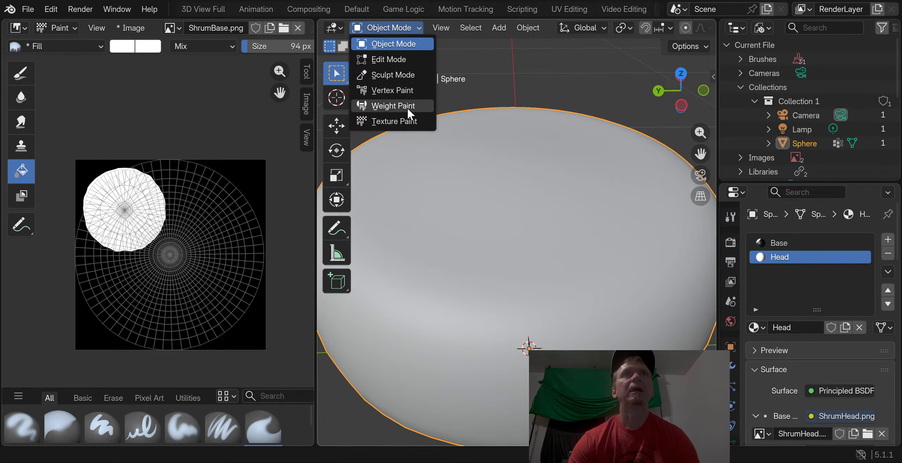
left_click(403, 75)
scroll(493, 159, "down", 3)
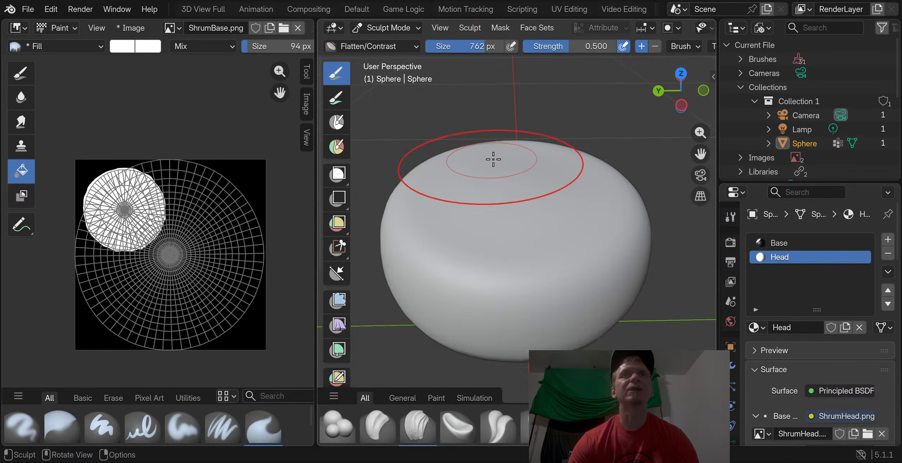
scroll(475, 418, "down", 1)
scroll(475, 419, "down", 1)
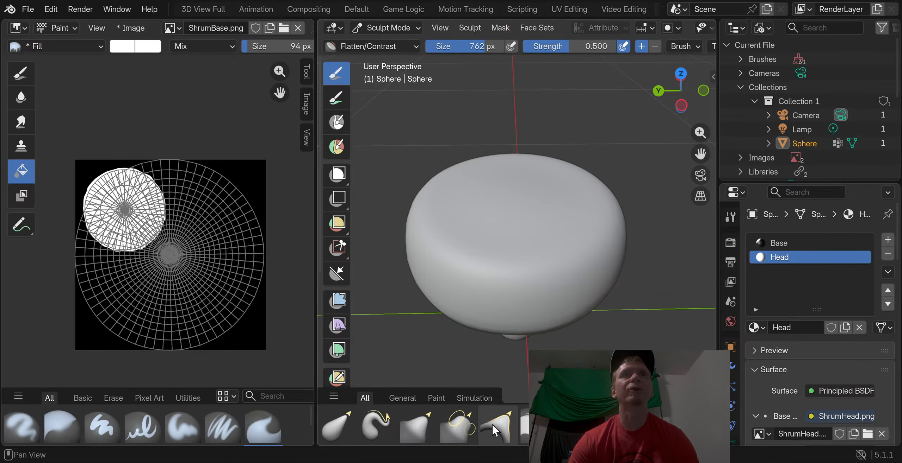
left_click(418, 426)
middle_click_drag(499, 215, 517, 191)
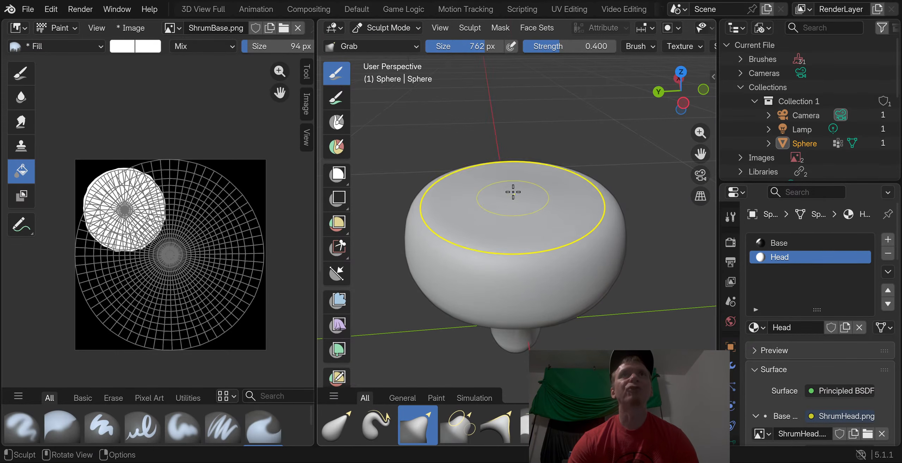
Try to pull the middle of the cap's top up into a peak with the Grab brush, and undo the stroke
left_click_drag(514, 192, 508, 59)
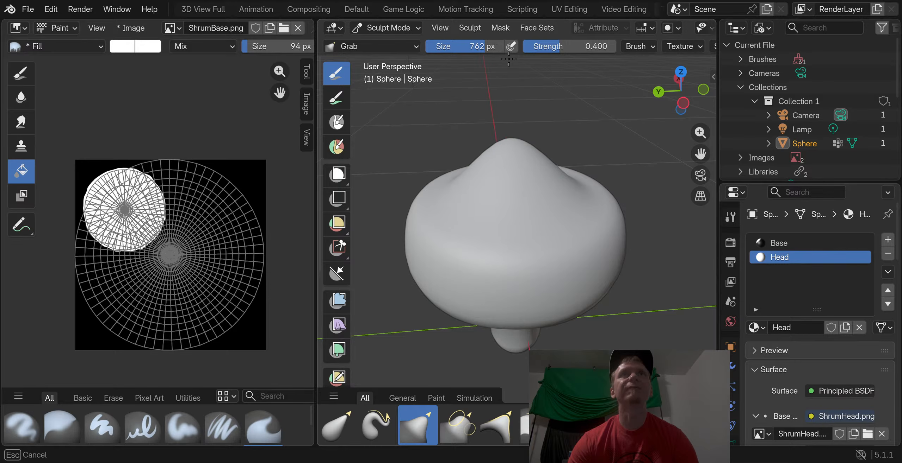
middle_click_drag(529, 111, 347, 109)
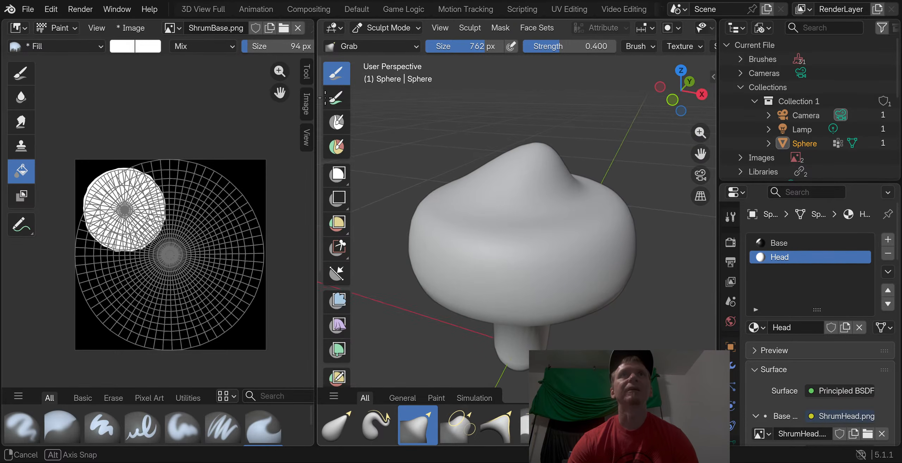
key("ctrl+z")
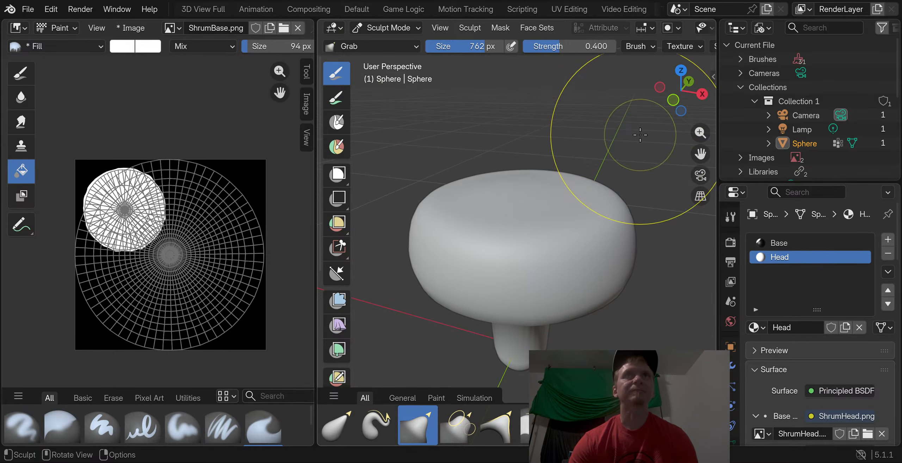
Pull the middle of the cap's top up slightly with short Grab strokes
left_click_drag(518, 194, 518, 193)
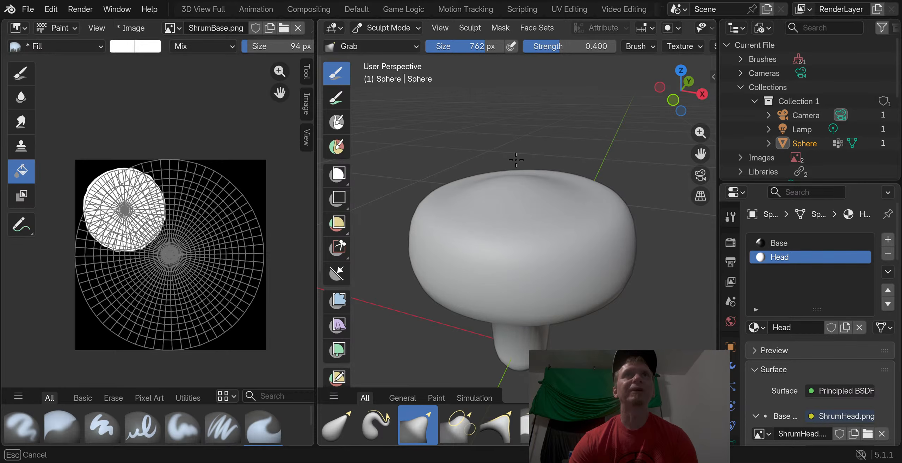
left_click_drag(516, 161, 518, 160)
mouse_move(536, 183)
middle_mouse_down()
mouse_move(398, 188)
mouse_move(492, 195)
middle_mouse_up()
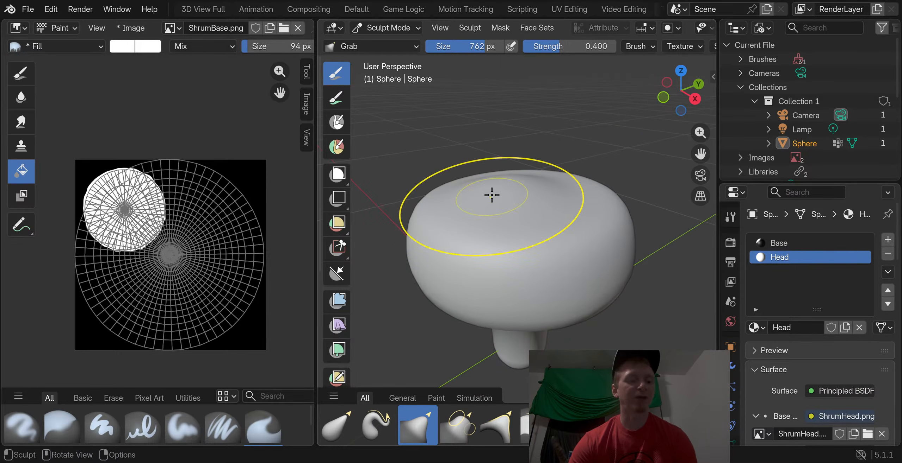
Push the cap's upper surface and its rim down slightly with Grab strokes from several sides
mouse_move(522, 195)
left_mouse_down()
mouse_move(524, 232)
mouse_move(515, 225)
left_mouse_up()
mouse_move(515, 225)
middle_mouse_down()
mouse_move(623, 216)
mouse_move(493, 195)
middle_mouse_up()
left_click_drag(493, 195, 493, 218)
middle_click_drag(493, 218, 560, 191)
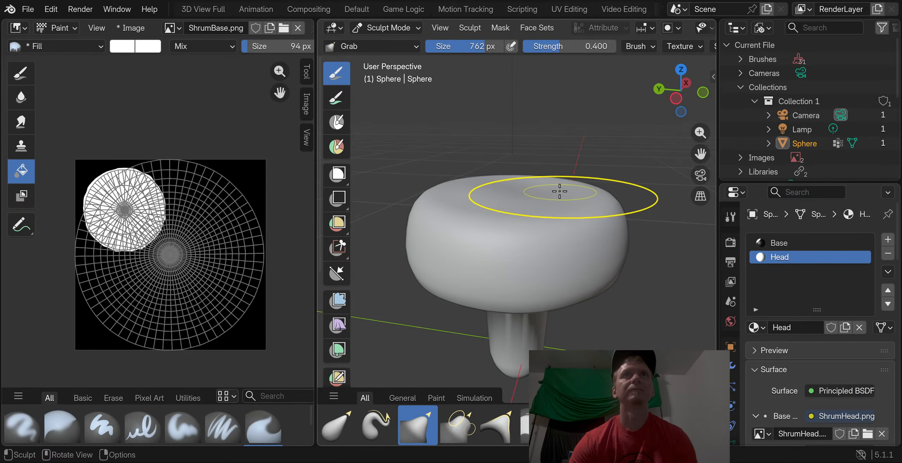
left_click_drag(559, 191, 556, 203)
middle_click_drag(602, 203, 481, 186)
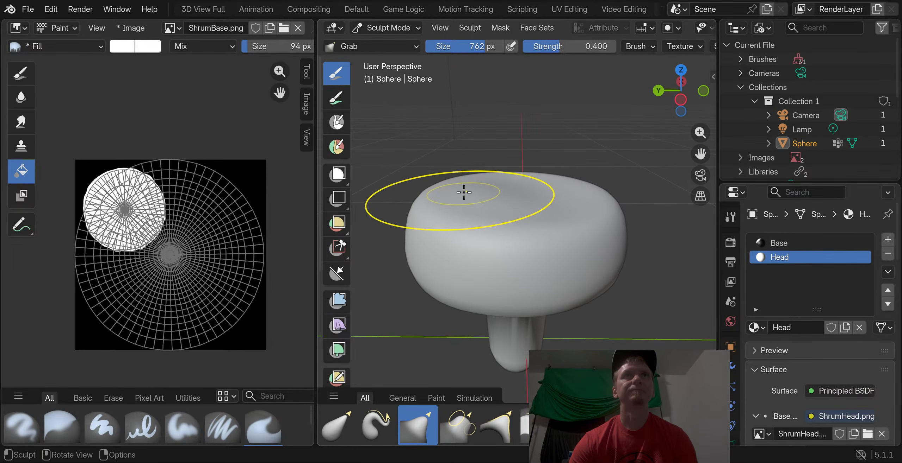
left_click_drag(464, 192, 465, 212)
mouse_move(469, 210)
middle_mouse_down()
mouse_move(493, 199)
mouse_move(434, 193)
mouse_move(660, 203)
mouse_move(646, 195)
middle_mouse_up()
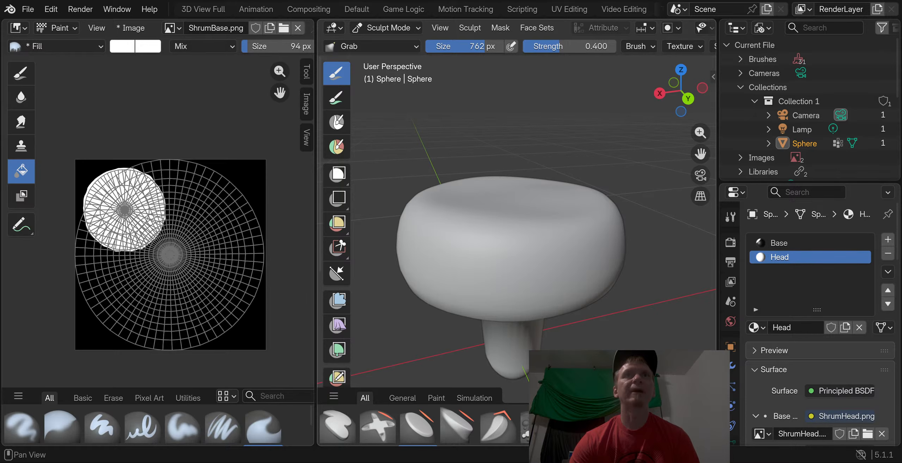
Switch to the Smooth brush, even out the top of the cap, and check it from several angles
key("s")
mouse_move(575, 243)
middle_mouse_down()
mouse_move(541, 238)
mouse_move(522, 198)
middle_mouse_up()
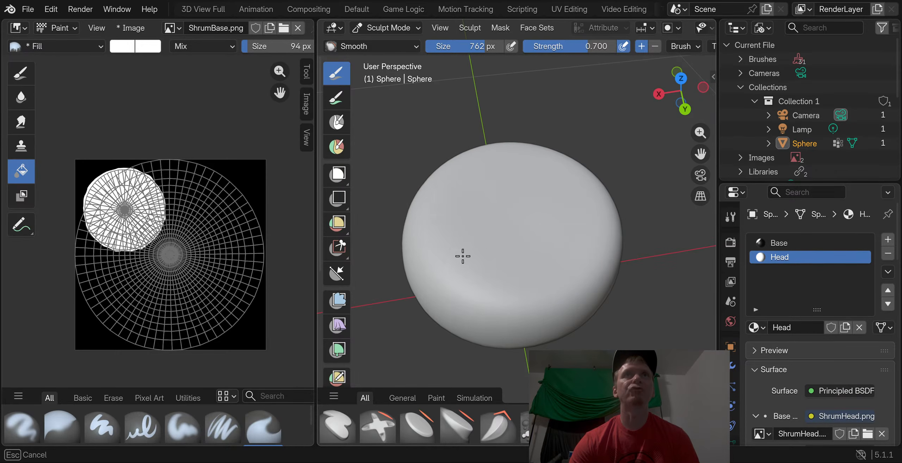
mouse_move(453, 202)
left_mouse_down()
mouse_move(546, 233)
mouse_move(511, 220)
left_mouse_up()
mouse_move(511, 221)
middle_mouse_down()
mouse_move(509, 212)
mouse_move(574, 292)
mouse_move(555, 237)
mouse_move(537, 221)
mouse_move(554, 228)
mouse_move(368, 237)
mouse_move(490, 242)
mouse_move(532, 196)
middle_mouse_up()
middle_click_drag(513, 170, 541, 205)
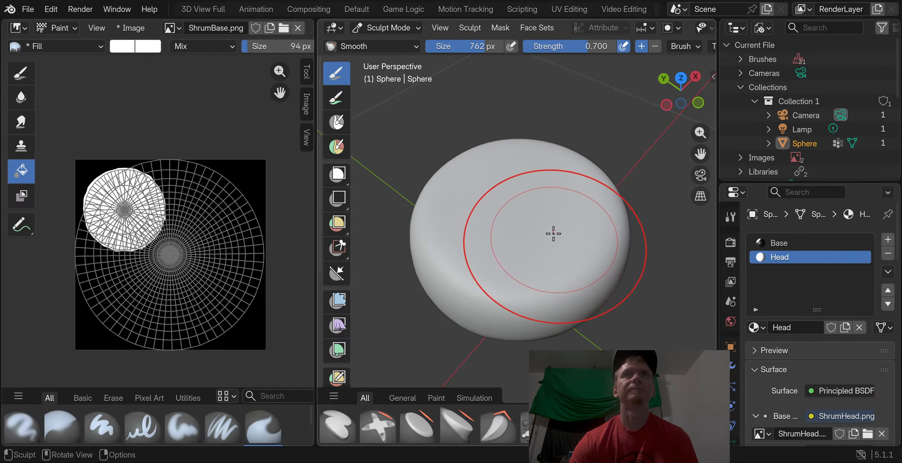
middle_click_drag(572, 206, 438, 186)
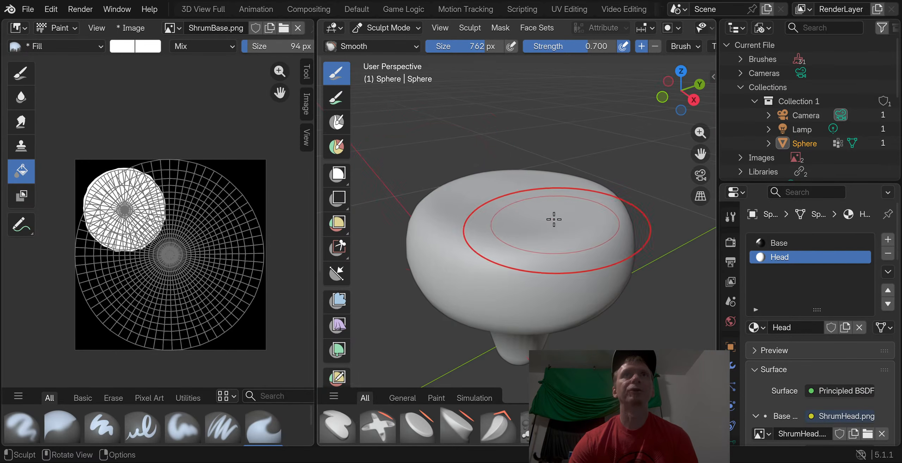
mouse_move(554, 220)
middle_mouse_down()
mouse_move(485, 201)
mouse_move(498, 199)
mouse_move(527, 231)
middle_mouse_up()
mouse_move(507, 177)
middle_mouse_down()
mouse_move(552, 222)
mouse_move(599, 205)
mouse_move(378, 208)
mouse_move(513, 206)
mouse_move(561, 242)
mouse_move(538, 218)
mouse_move(572, 183)
mouse_move(572, 157)
mouse_move(483, 162)
mouse_move(434, 199)
mouse_move(517, 225)
mouse_move(521, 237)
middle_mouse_up()
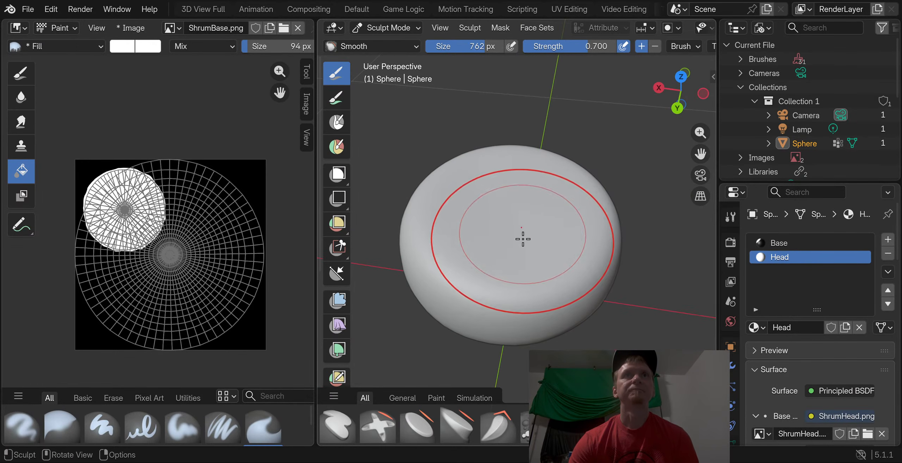
Switch to the Grab brush and examine the cap's top and sides from several angles
scroll(496, 429, "down", 3)
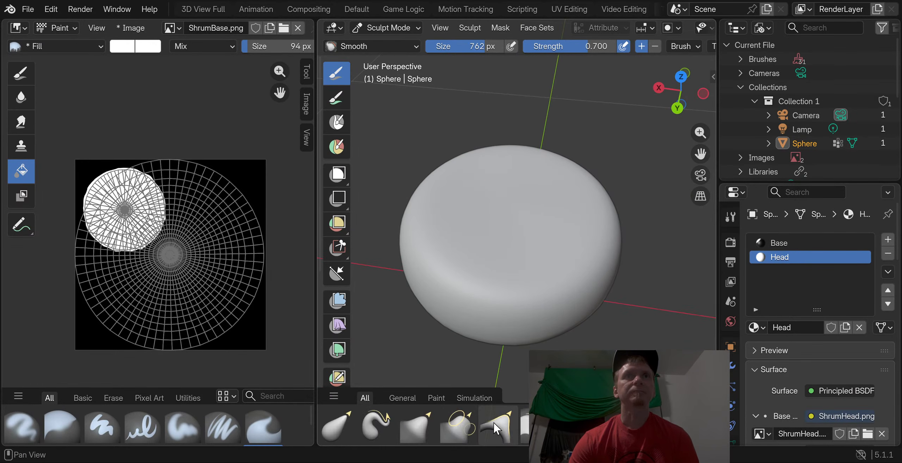
left_click(423, 424)
middle_click_drag(529, 204, 510, 183)
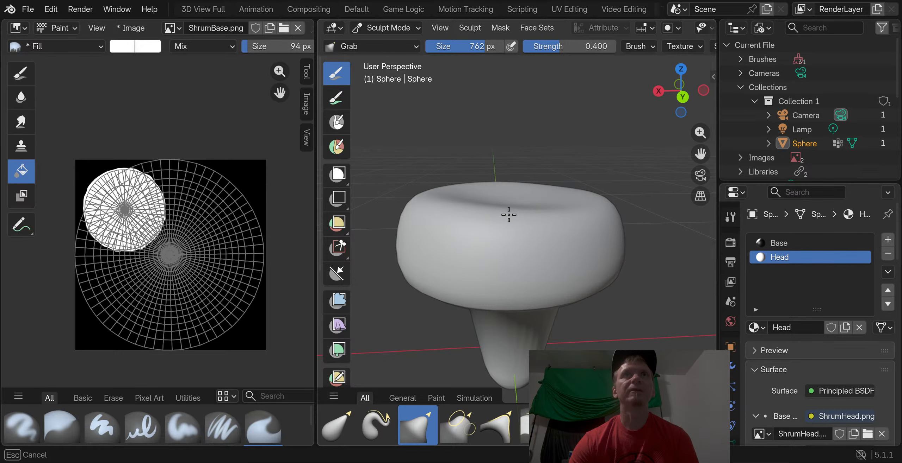
mouse_move(509, 215)
middle_mouse_down()
mouse_move(525, 244)
mouse_move(693, 229)
mouse_move(669, 214)
mouse_move(584, 217)
mouse_move(620, 227)
mouse_move(606, 217)
mouse_move(461, 213)
mouse_move(500, 212)
middle_mouse_up()
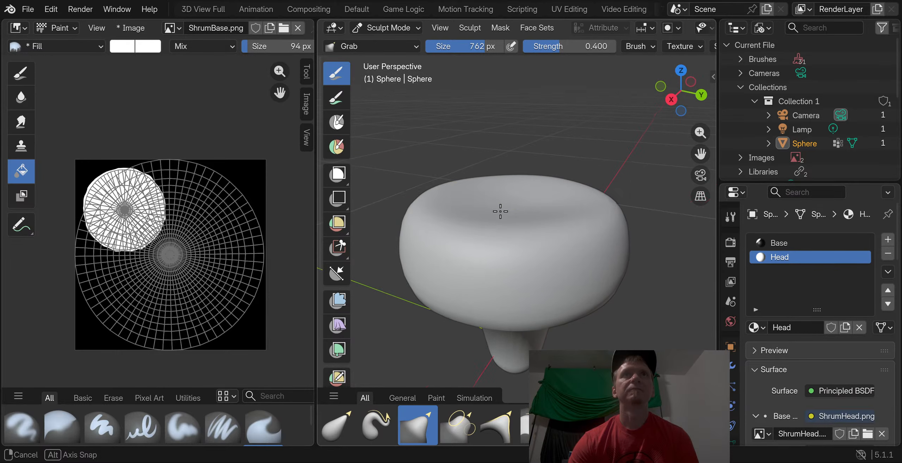
mouse_move(452, 194)
middle_mouse_down()
mouse_move(569, 198)
mouse_move(547, 208)
mouse_move(575, 210)
mouse_move(534, 206)
mouse_move(534, 189)
mouse_move(521, 209)
middle_mouse_up()
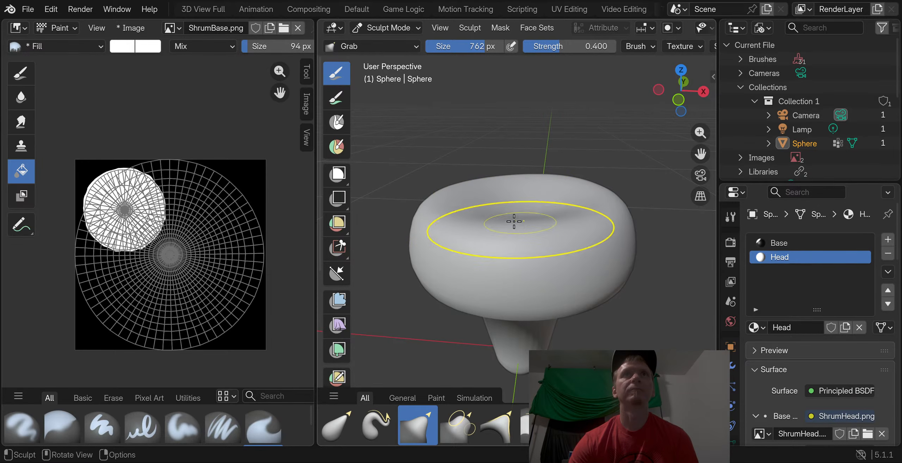
middle_click_drag(514, 221, 650, 217)
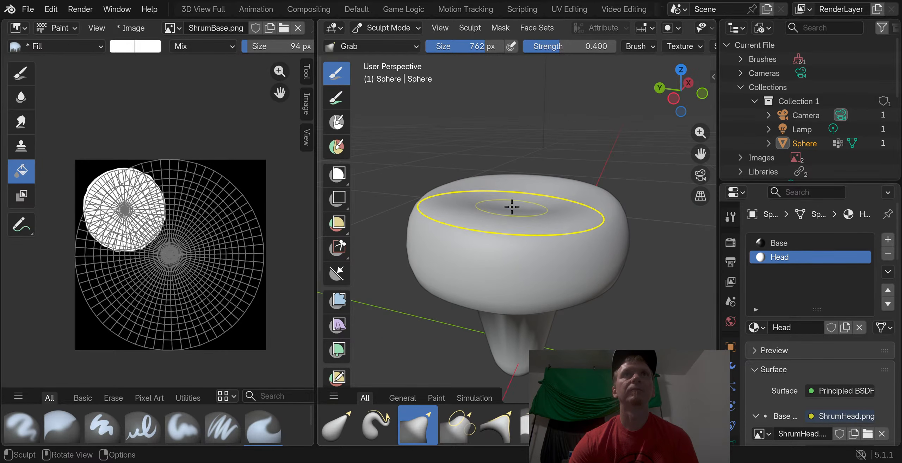
mouse_move(515, 228)
middle_mouse_down()
mouse_move(528, 256)
mouse_move(677, 269)
mouse_move(668, 291)
mouse_move(440, 260)
mouse_move(445, 212)
middle_mouse_up()
Switch to Edit Mode and nudge the out-of-line vertex on the stem's top edge along X and Y toward its neighbours
left_click(384, 29)
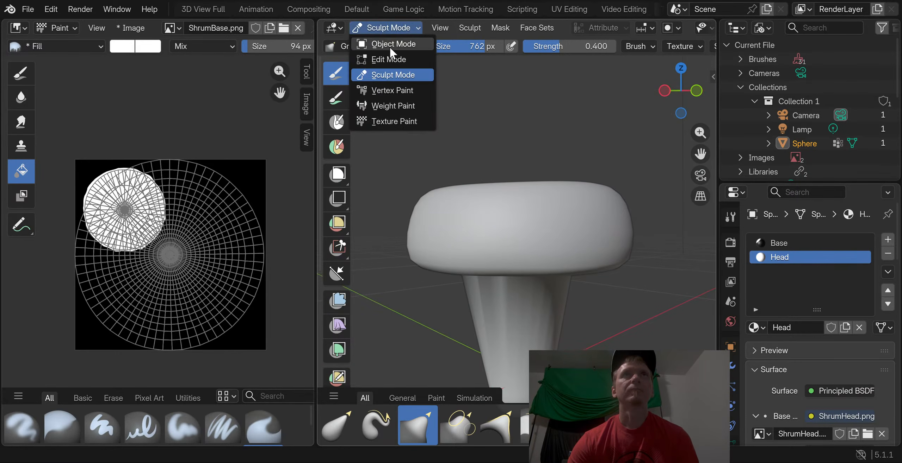
left_click(391, 59)
middle_click_drag(524, 286, 539, 199)
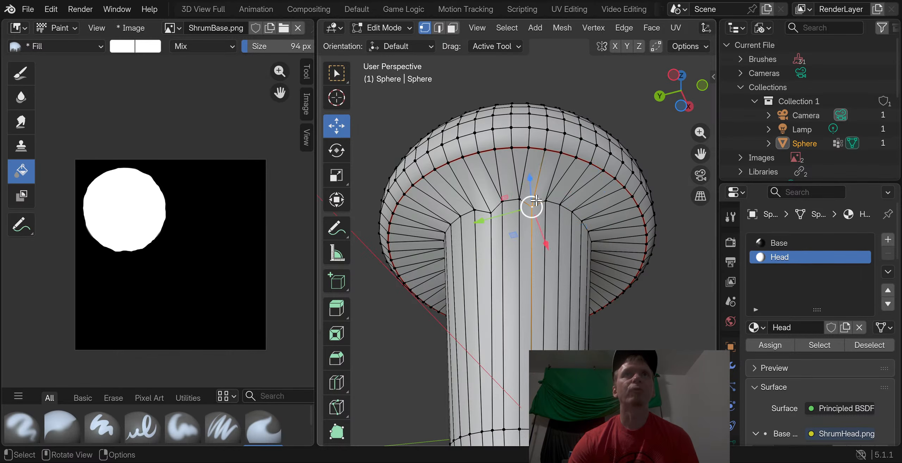
middle_click_drag(531, 246, 520, 194)
scroll(519, 197, "up", 4)
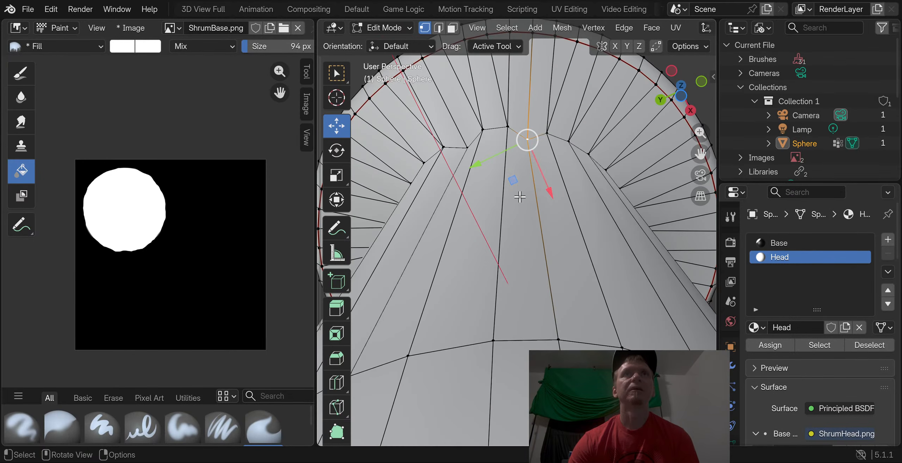
left_click_drag(554, 202, 542, 191)
left_click_drag(470, 163, 479, 158)
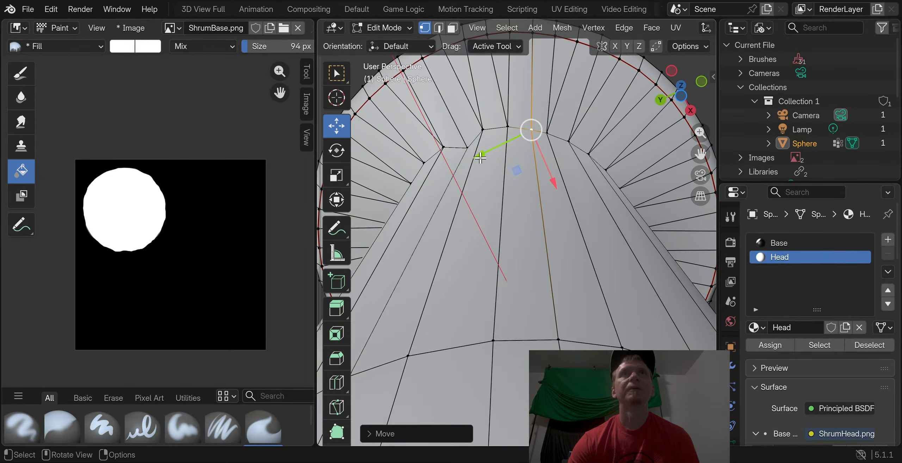
left_click_drag(562, 183, 556, 183)
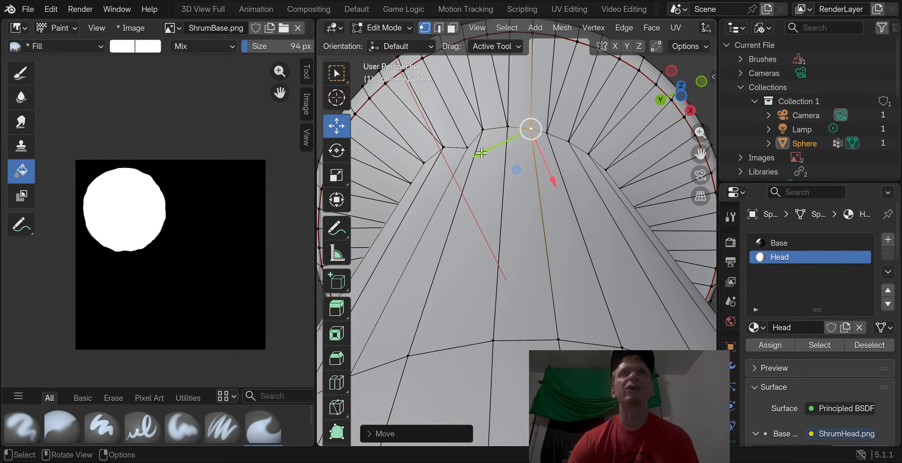
left_click_drag(482, 153, 481, 155)
left_click(467, 158)
middle_click_drag(482, 157, 512, 162)
left_click_drag(518, 201, 516, 186)
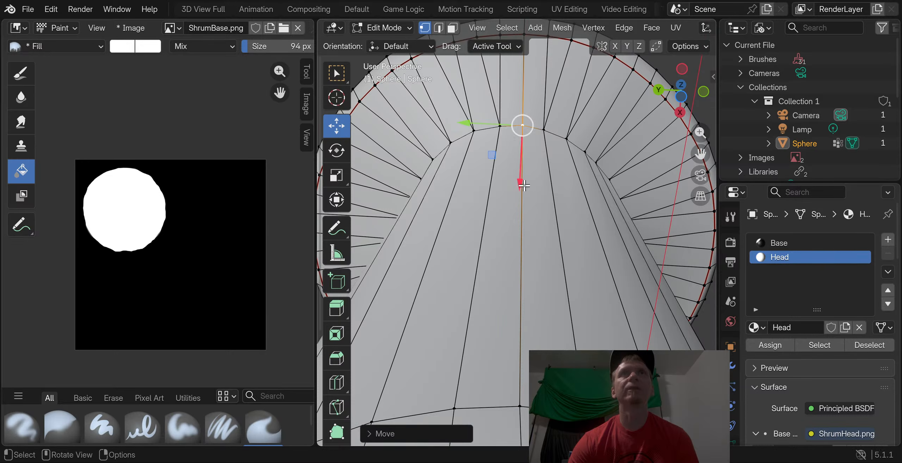
Adjust the height of uneven vertices where the stem meets the cap, undoing one misplaced move
middle_click_drag(530, 190, 534, 289)
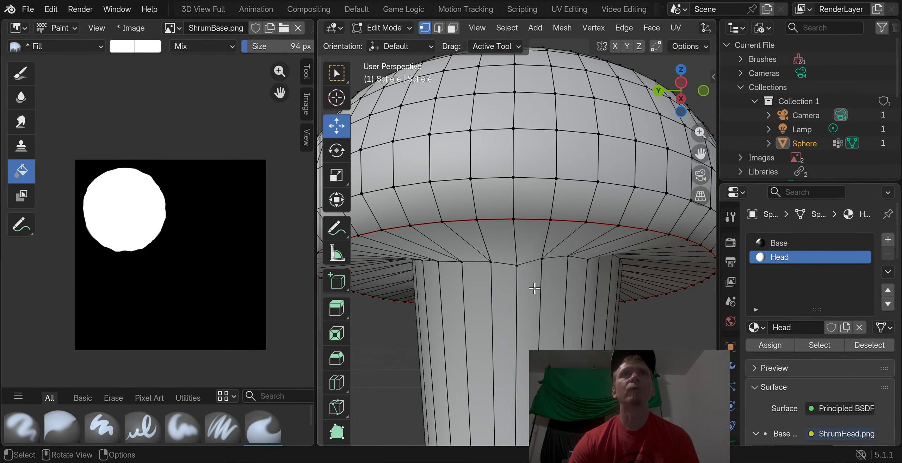
left_click_drag(518, 214, 545, 207)
left_click(535, 251)
middle_click_drag(578, 226, 543, 261)
left_click_drag(514, 208, 544, 258)
left_click_drag(539, 213, 483, 281)
right_click(545, 225)
key("ctrl+z")
left_click_drag(485, 222, 538, 216)
left_click(540, 275)
Select a run of vertices along the stem's top edge by shortest path and lower it slightly
middle_click_drag(597, 272, 511, 263)
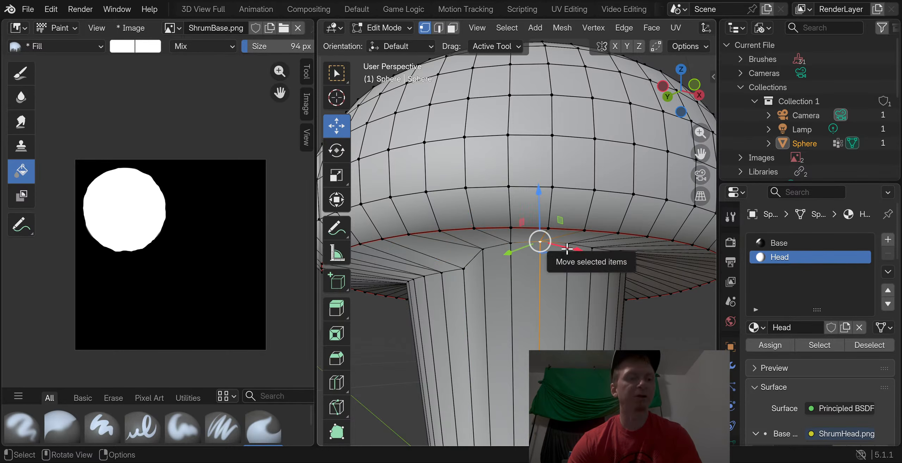
middle_click_drag(537, 241, 608, 243)
left_click(609, 238, "ctrl")
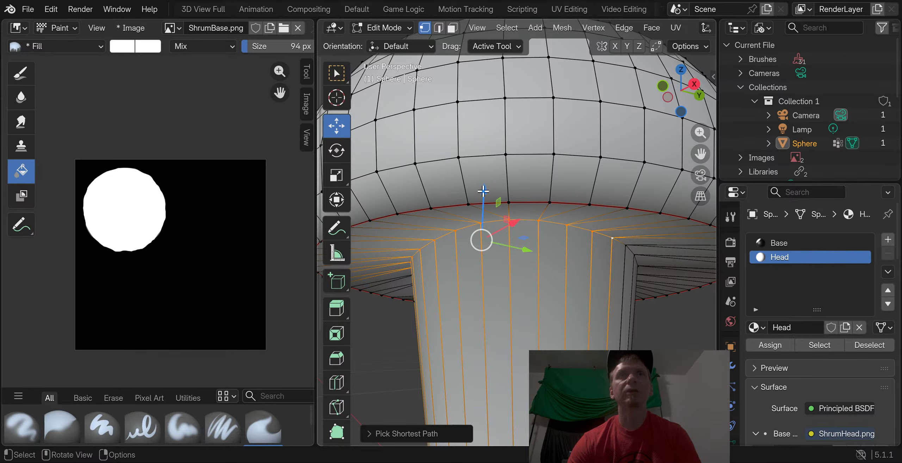
left_click_drag(483, 191, 485, 210)
Move single uneven vertices beside the lowered run vertically to bring the stem's top edge into line
middle_click_drag(485, 210, 532, 265)
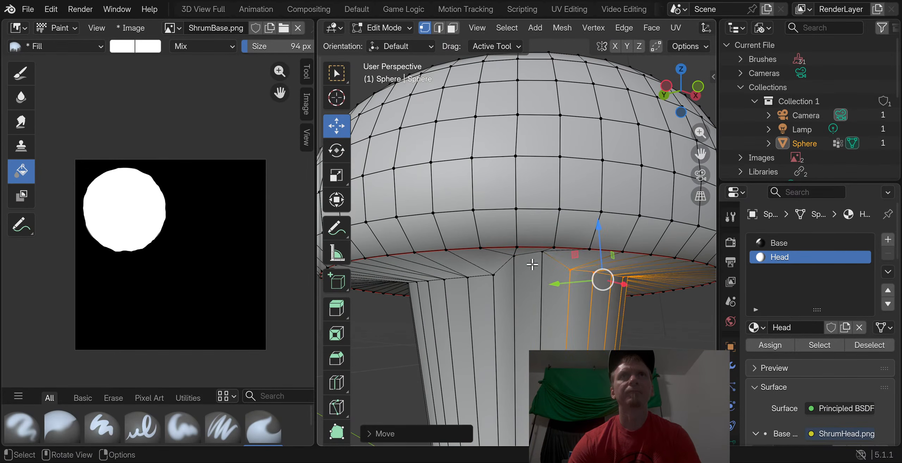
left_click(541, 253)
left_click_drag(542, 199, 567, 214)
left_click(514, 256)
left_click(515, 209)
left_click(514, 271)
left_click(514, 216)
left_click(559, 208)
left_click(570, 270)
Select three neighbouring vertices on the stem's top edge and adjust their height along Z
middle_click_drag(566, 214, 505, 263)
left_click(521, 270)
left_click(503, 255)
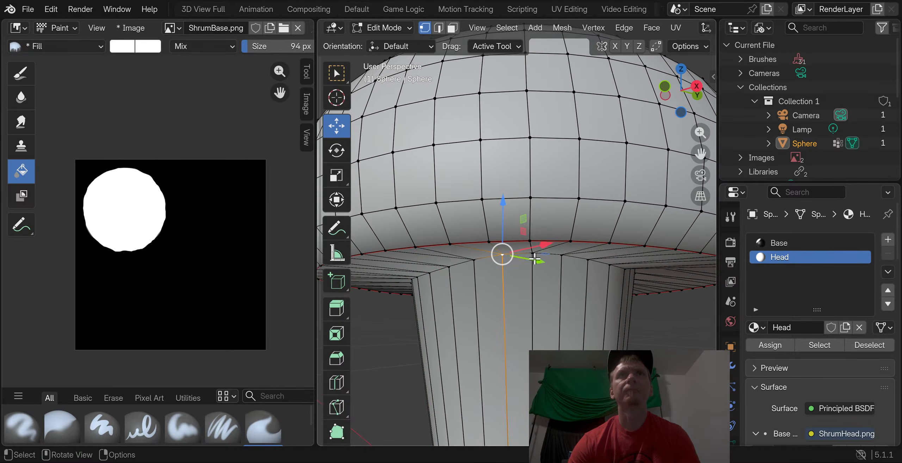
left_click(561, 255, "ctrl")
left_click_drag(535, 211, 532, 155)
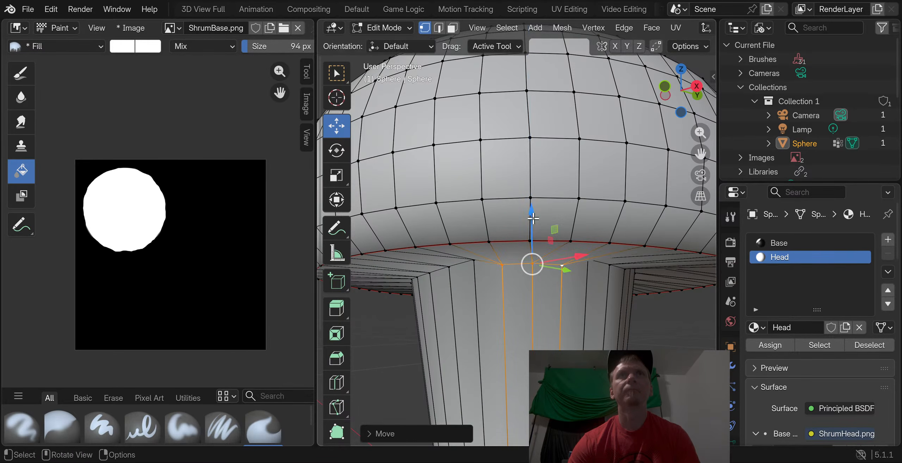
left_click_drag(530, 211, 529, 199)
Lower the vertex that sticks up on the stem's top edge and even out the ones beside it
middle_click_drag(530, 199, 502, 270)
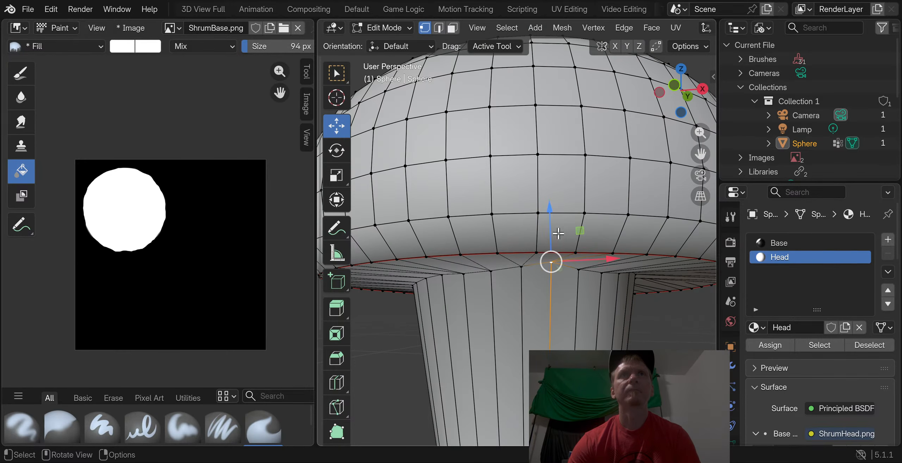
left_click_drag(549, 213, 518, 222)
middle_click_drag(518, 221, 509, 237)
left_click_drag(509, 237, 510, 204)
mouse_move(509, 258)
middle_mouse_down()
mouse_move(394, 270)
mouse_move(521, 245)
middle_mouse_up()
left_click_drag(521, 243, 530, 206)
Fine-tune the height of two nearby vertices on the next side of the stem's top edge
middle_click_drag(530, 208, 525, 234)
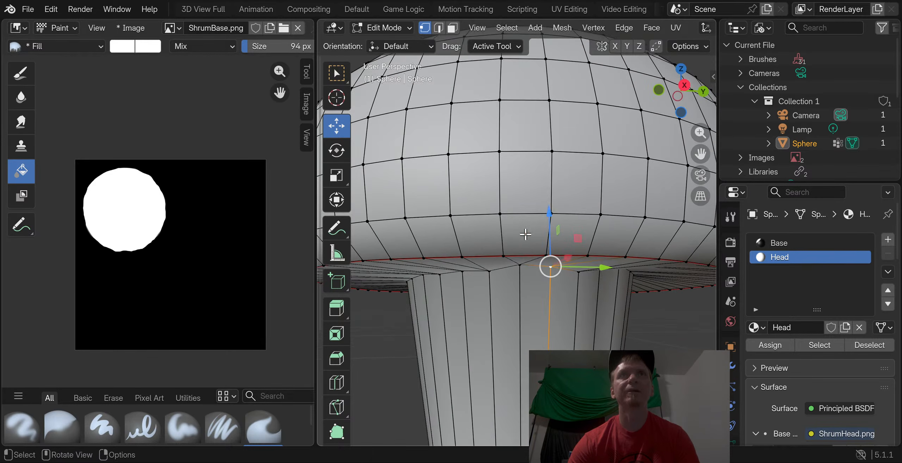
left_click_drag(549, 213, 525, 219)
left_click(527, 218)
middle_click_drag(421, 265, 431, 267)
left_click(490, 271)
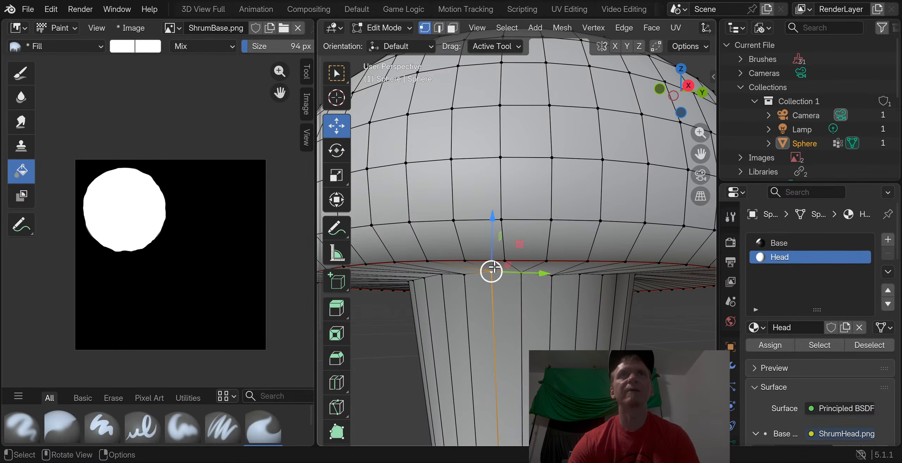
left_click_drag(492, 222, 493, 222)
Lower the peaked vertex on the following side of the stem's top edge and level its neighbours with it
middle_click_drag(408, 238, 479, 254)
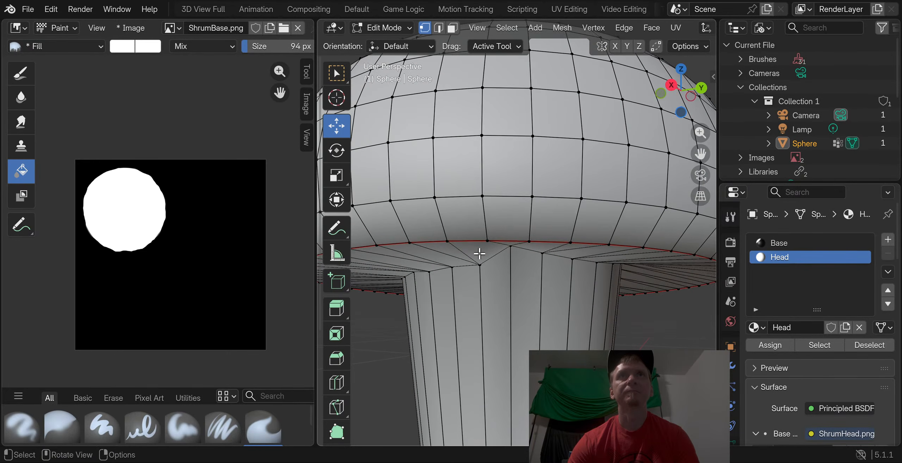
left_click(512, 246)
left_click_drag(510, 193, 547, 221)
left_click(541, 252)
left_click(548, 222)
middle_click_drag(548, 222, 509, 220)
left_click(483, 257)
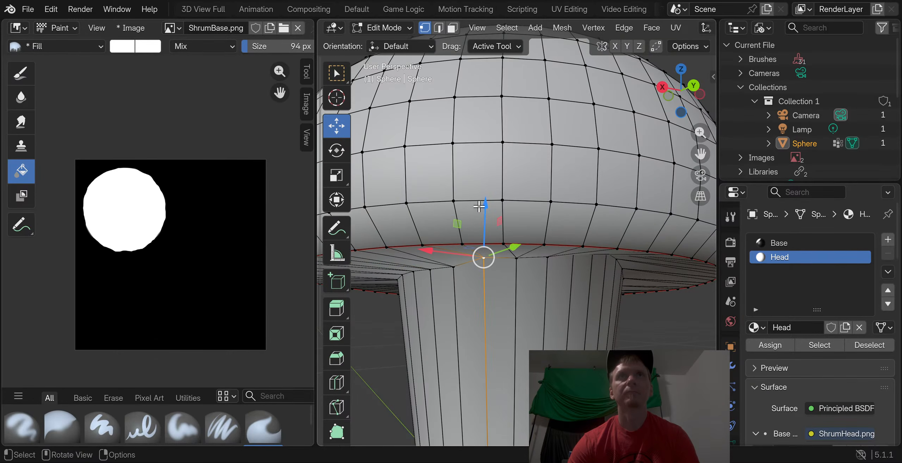
left_click_drag(484, 207, 484, 213)
left_click(500, 208)
Select a run of five vertices on the arched part of the stem's top edge and adjust its height
middle_click_drag(554, 249, 512, 246)
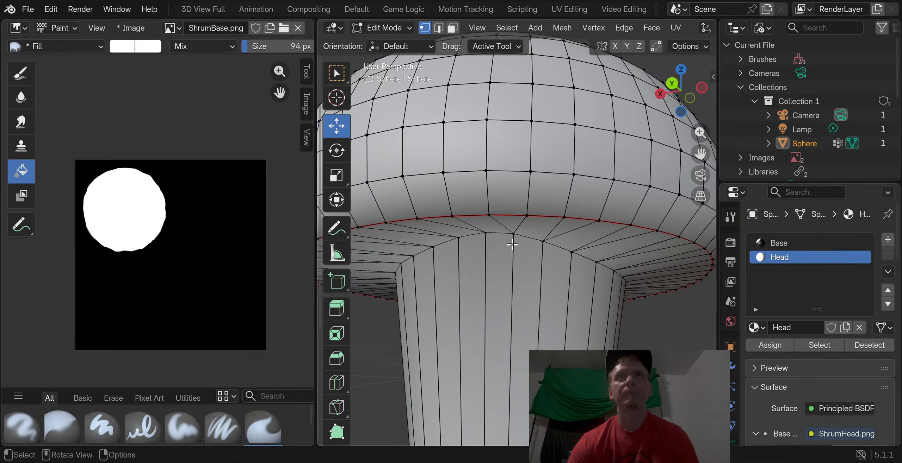
left_click(528, 241)
left_click(436, 242, "ctrl")
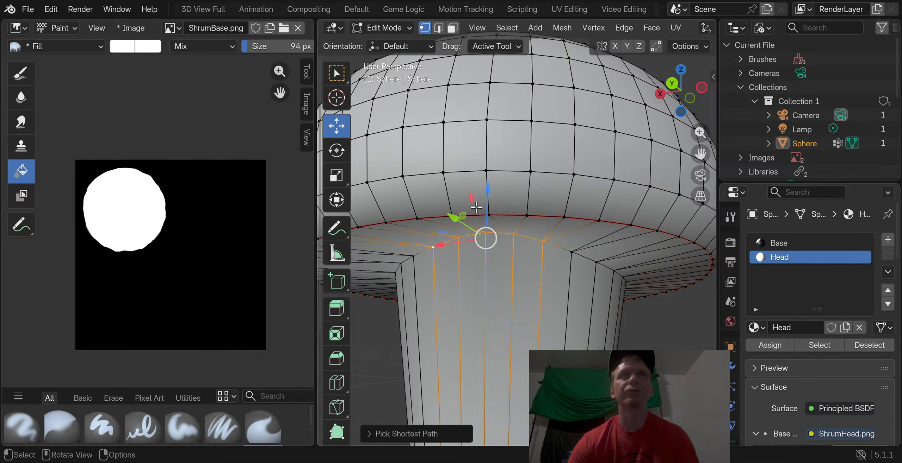
left_click_drag(482, 208, 479, 201)
Lower the middle three vertices of that run, and adjust the height of the centre one on its own
middle_click_drag(479, 201, 504, 232)
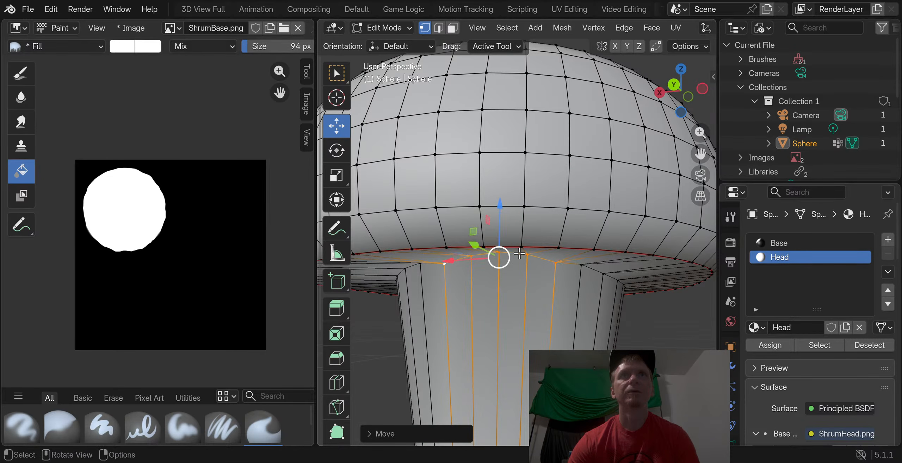
left_click(527, 253)
left_click(471, 256, "ctrl")
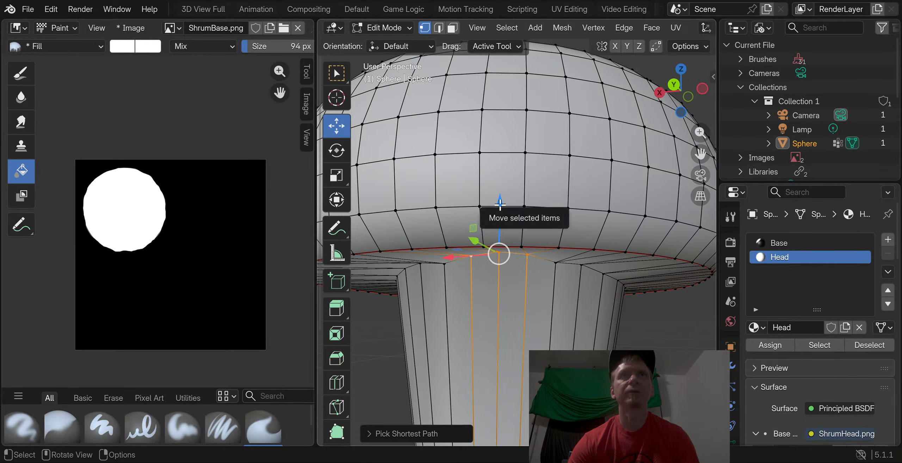
left_click_drag(500, 203, 500, 253)
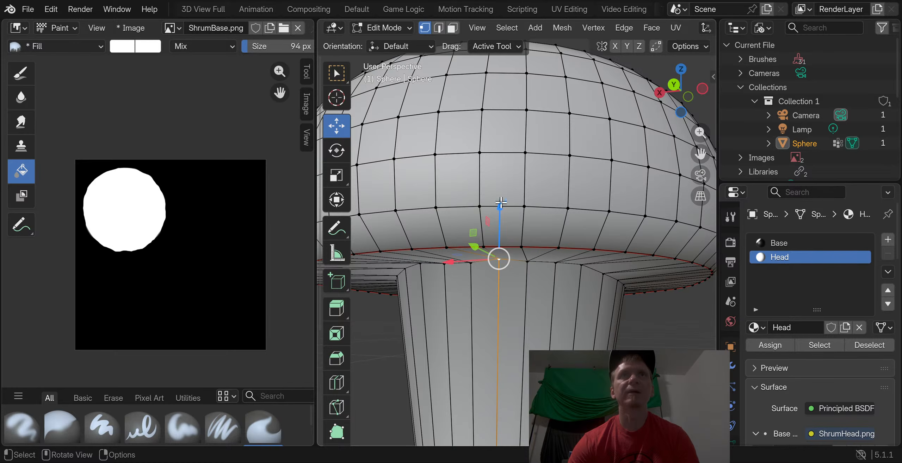
left_click_drag(501, 202, 497, 257)
Lower the single raised vertex next to the levelled run on the stem's top edge
middle_click_drag(497, 258, 517, 272)
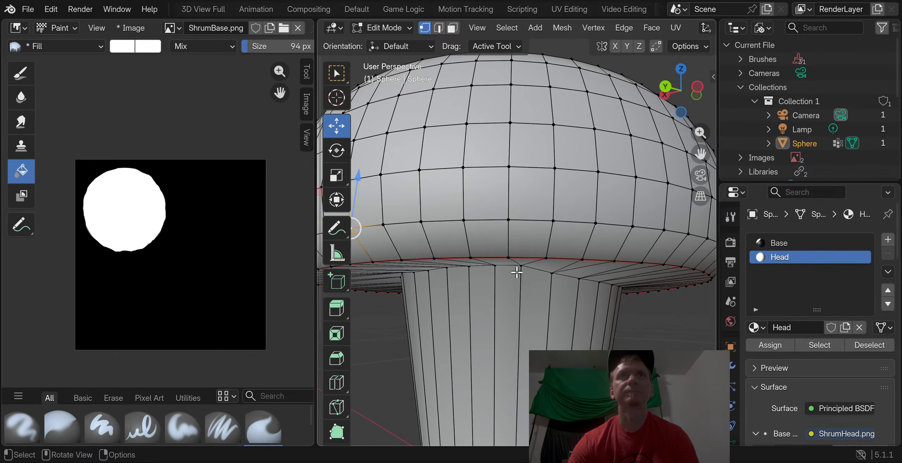
left_click(520, 264)
left_click_drag(521, 214, 507, 218)
middle_click_drag(508, 218, 583, 226)
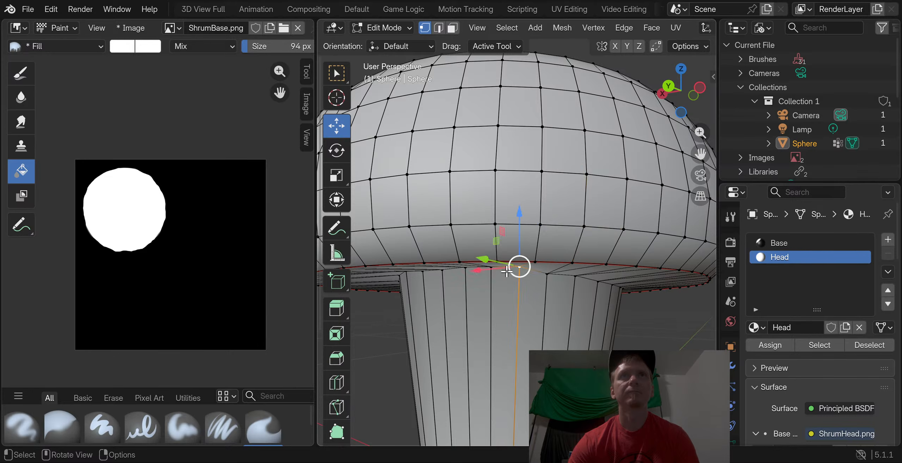
Select further runs of neighbouring vertices around the stem's top edge by shortest path and shift each one vertically
middle_click_drag(506, 271, 446, 266)
left_click(491, 232, "ctrl")
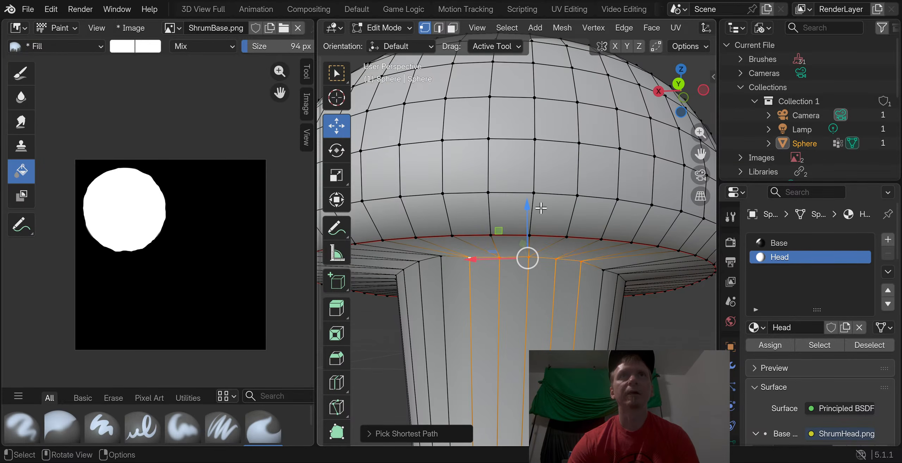
left_click_drag(541, 208, 532, 217)
middle_click_drag(531, 216, 447, 276)
left_click(549, 264, "ctrl")
left_click_drag(468, 221, 469, 228)
left_click(470, 229)
Adjust the remaining single uneven vertices around the stem's top edge vertically, lowering the one that sticks up
middle_click_drag(478, 234, 508, 282)
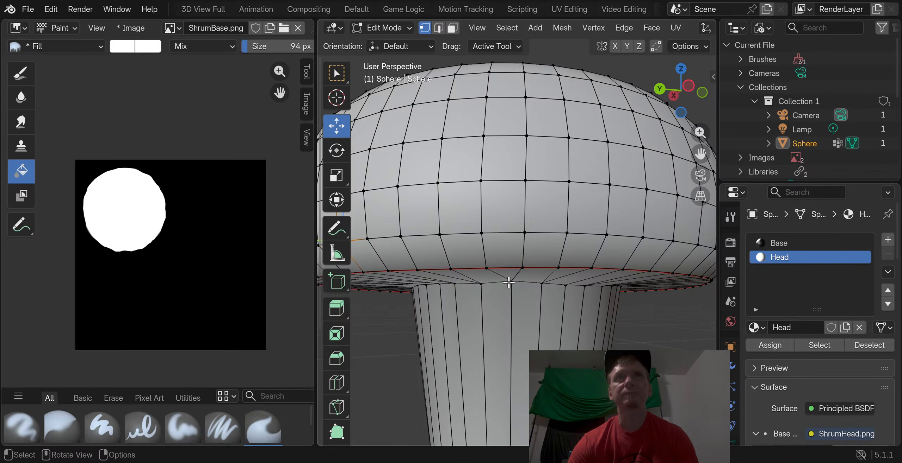
left_click_drag(519, 229, 515, 231)
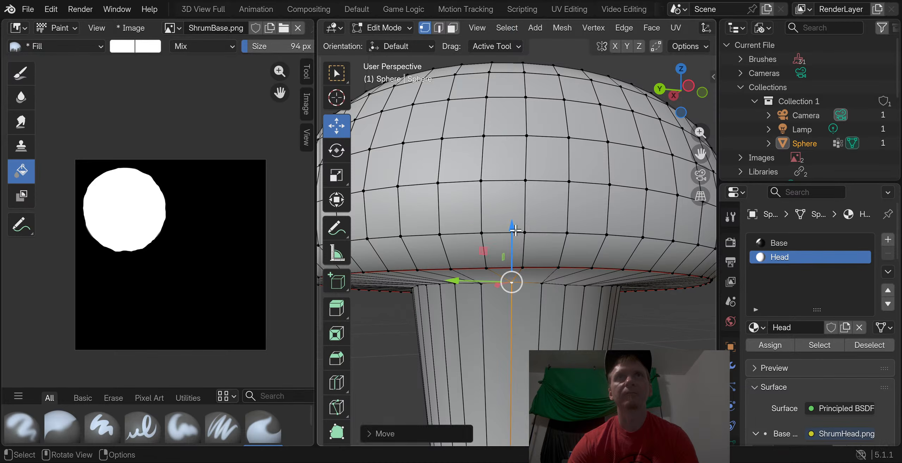
middle_click_drag(521, 232, 532, 260)
left_click_drag(544, 213, 543, 229)
left_click(509, 257)
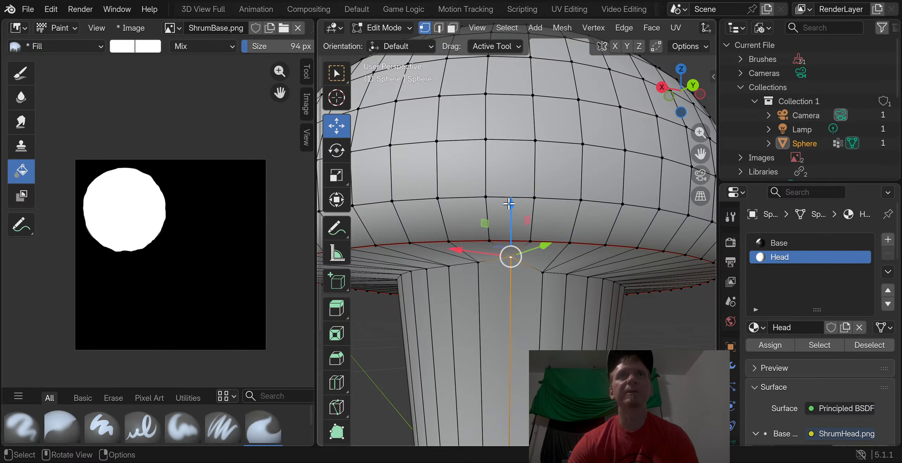
left_click_drag(509, 203, 511, 219)
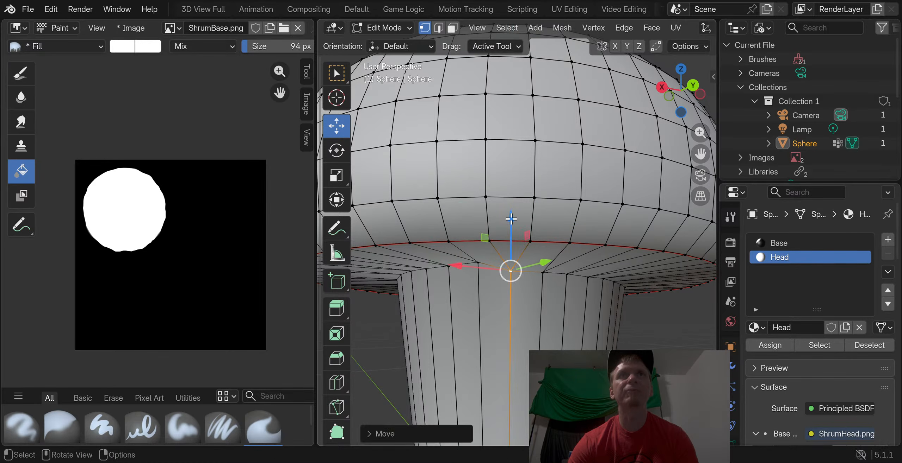
Select a run of neighbouring vertices along the stem's top edge by shortest path and shift their height slightly
left_click(484, 248)
left_click(477, 261)
middle_click_drag(417, 259, 467, 282)
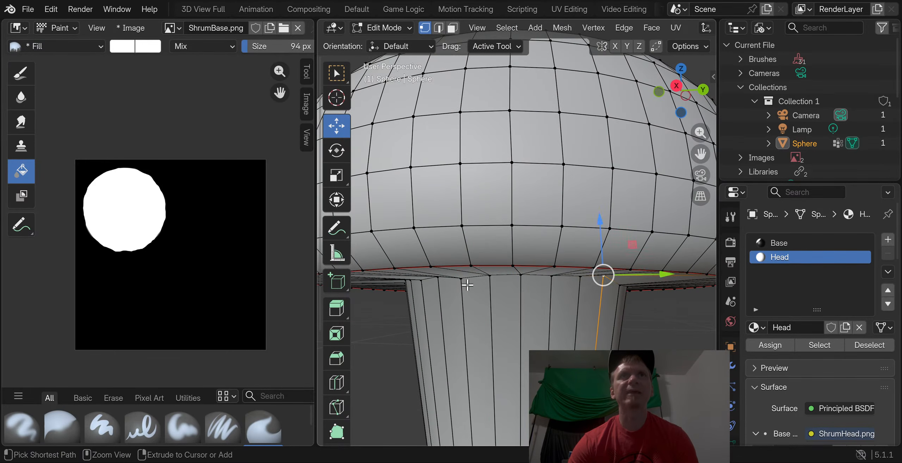
left_click(490, 286, "ctrl")
mouse_move(548, 220)
left_mouse_down()
mouse_move(549, 234)
mouse_move(559, 223)
left_mouse_up()
middle_click_drag(559, 223, 512, 271)
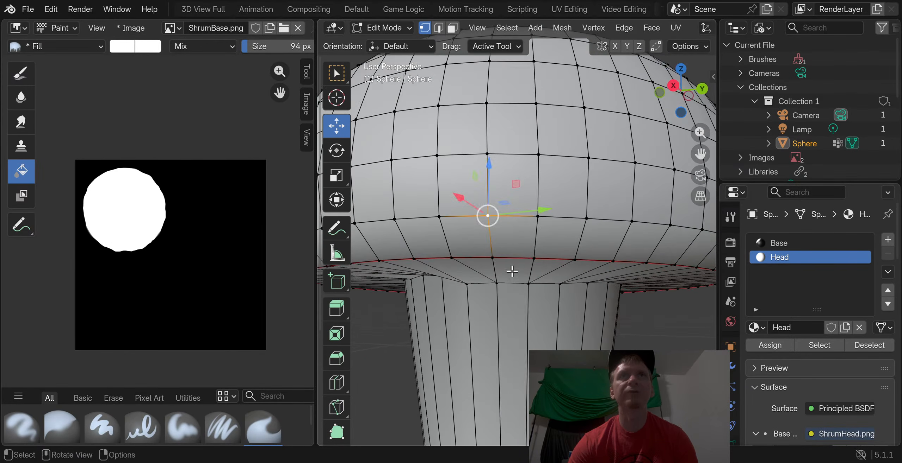
Pick the next run of vertices on the stem's top edge by shortest path and raise it slightly
left_click(463, 288)
left_click(559, 284, "ctrl")
left_click_drag(502, 235, 503, 229)
left_click(503, 229)
Raise the single low vertex beside that run on the stem's top edge slightly
left_click(594, 283)
middle_click_drag(591, 283, 510, 241)
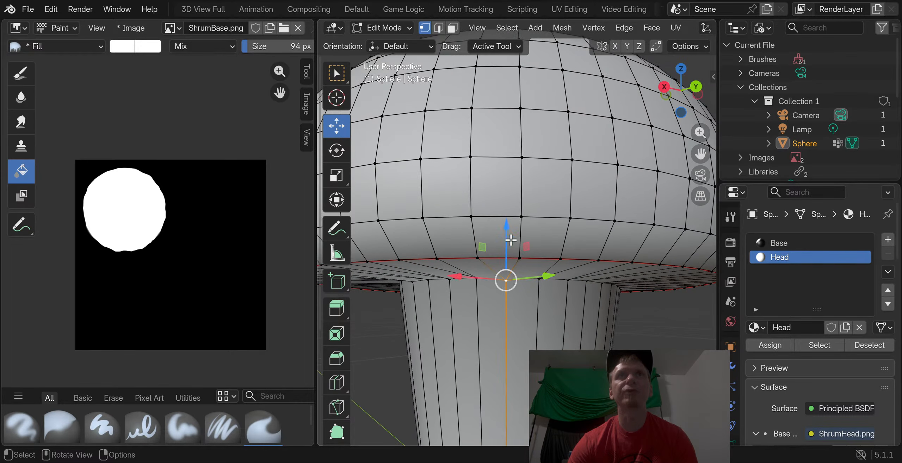
left_click_drag(507, 232, 510, 228)
left_click(509, 228)
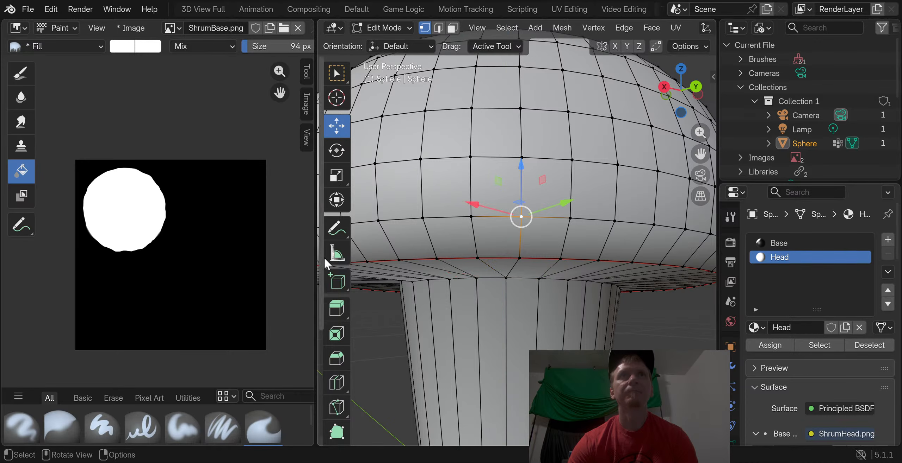
Lower the one vertex that still sticks up on the opposite part of the stem's top edge
scroll(325, 259, "down", 5)
middle_click_drag(425, 257, 517, 278)
left_click(566, 281)
left_click(535, 270)
left_click(535, 276)
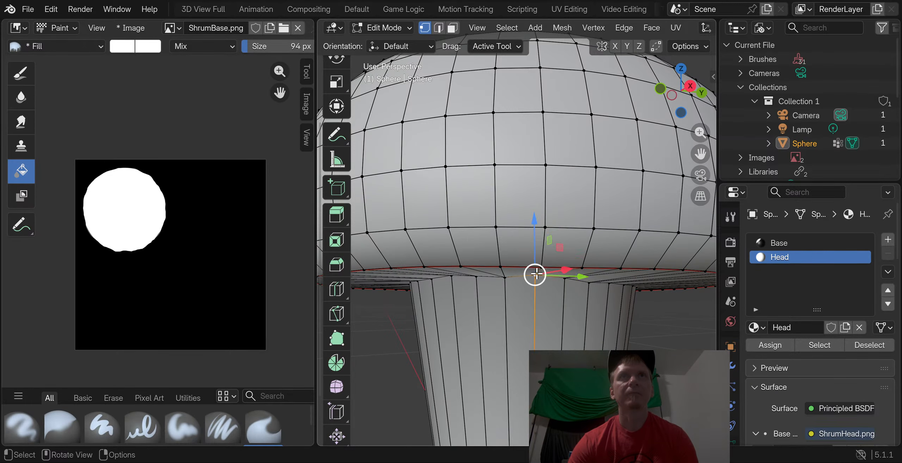
left_click_drag(528, 222, 527, 227)
Inspect the whole mushroom's smooth shape in Object Mode from above and below, and return to Edit Mode
scroll(526, 228, "down", 8)
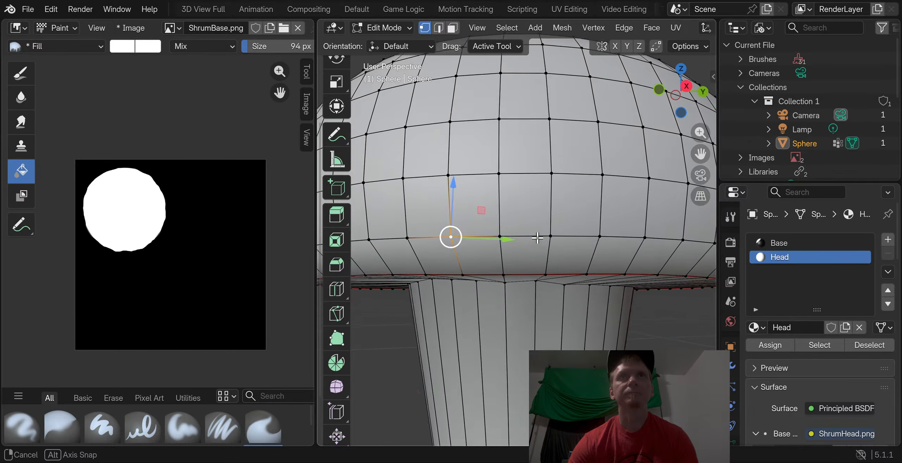
middle_click_drag(526, 227, 543, 261)
left_click(354, 28)
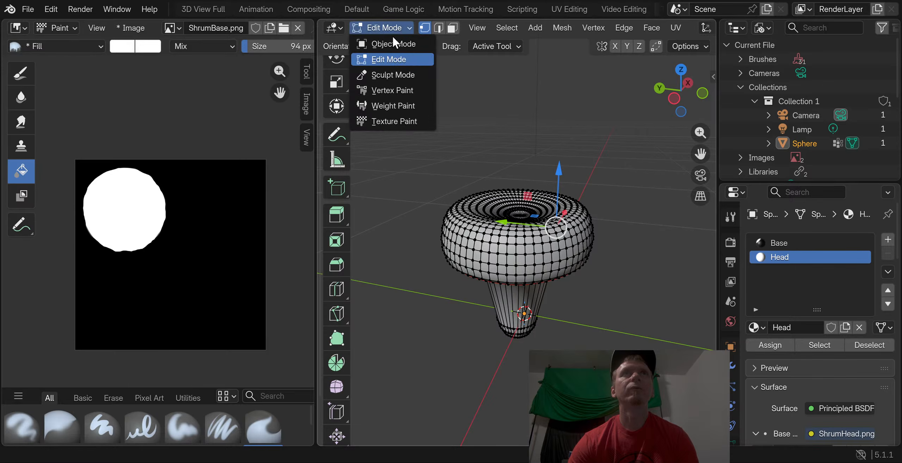
left_click(393, 37)
scroll(528, 190, "up", 4)
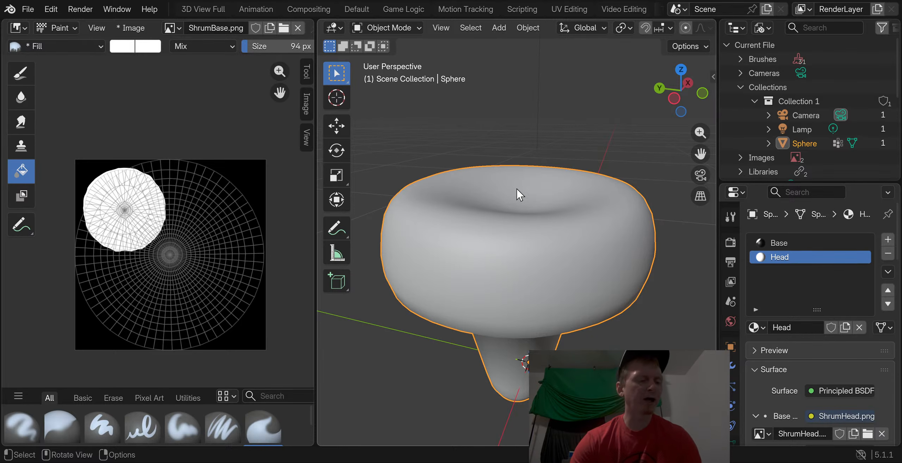
middle_click_drag(536, 203, 511, 177)
left_click(386, 27)
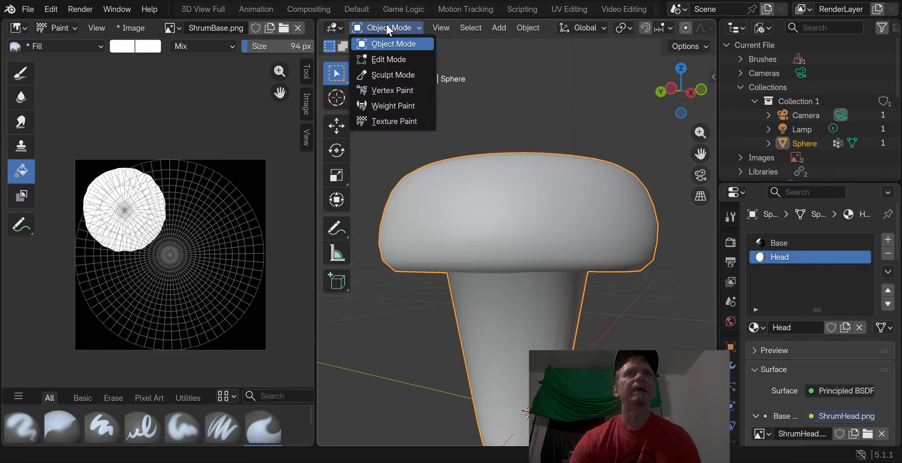
left_click(390, 56)
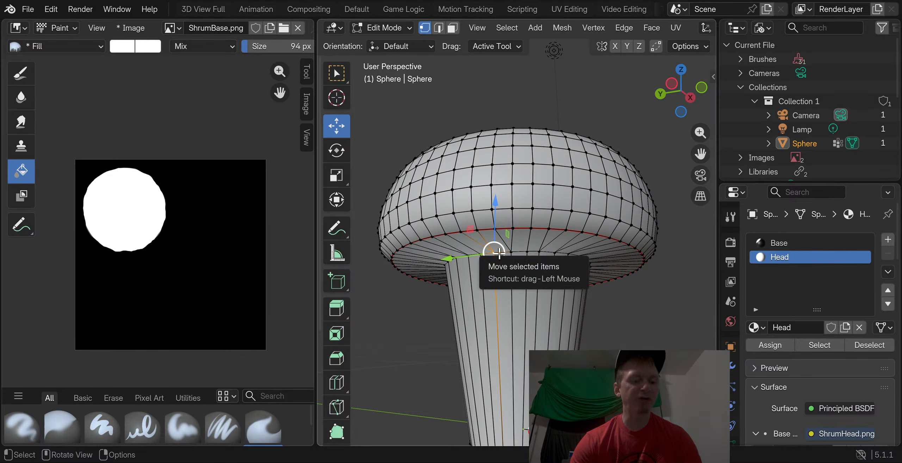
Select the ring of vertices around the stem's top edge by extending the selection with shortest paths
left_click(504, 253, "alt")
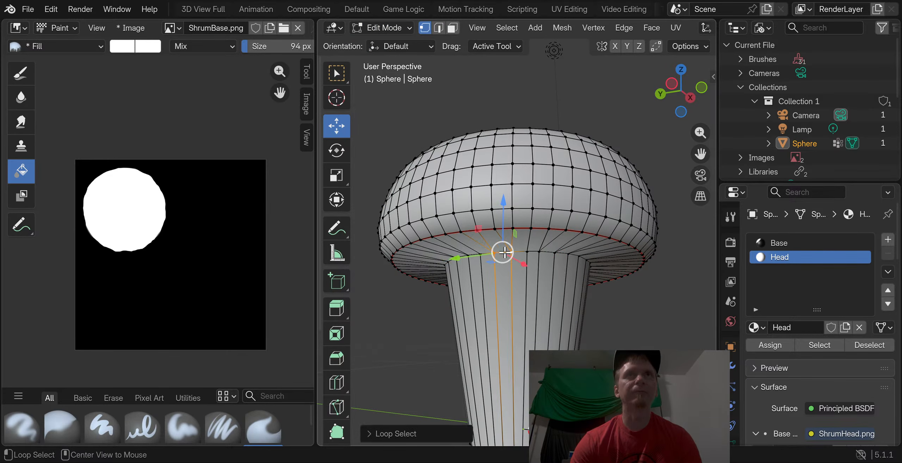
mouse_move(550, 256)
middle_mouse_down()
mouse_move(577, 258)
mouse_move(536, 259)
mouse_move(554, 260)
middle_mouse_up()
left_click(560, 257, "alt")
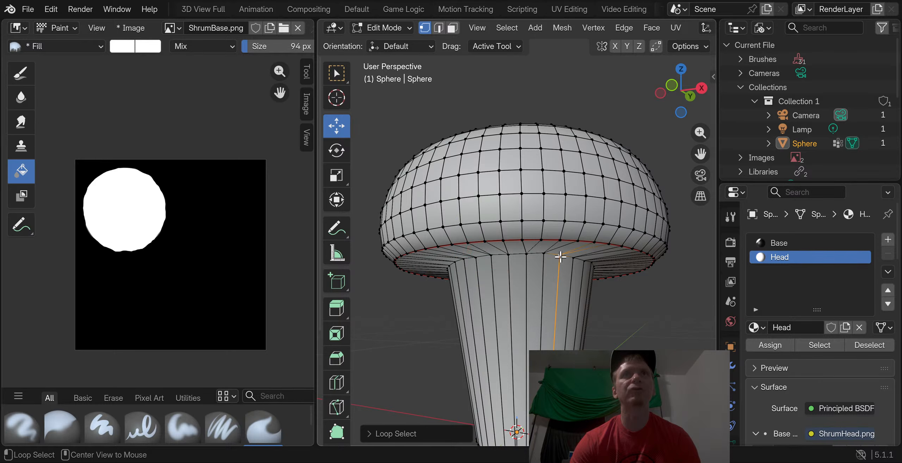
left_click(458, 265, "ctrl")
middle_click_drag(458, 264, 543, 264)
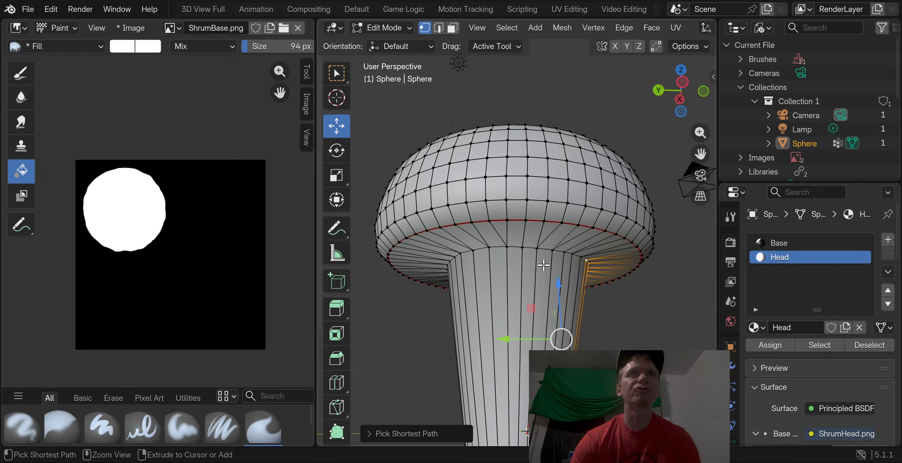
left_click(458, 257, "ctrl")
middle_click_drag(458, 257, 557, 279)
left_click(483, 248, "ctrl")
middle_click_drag(523, 248, 530, 260)
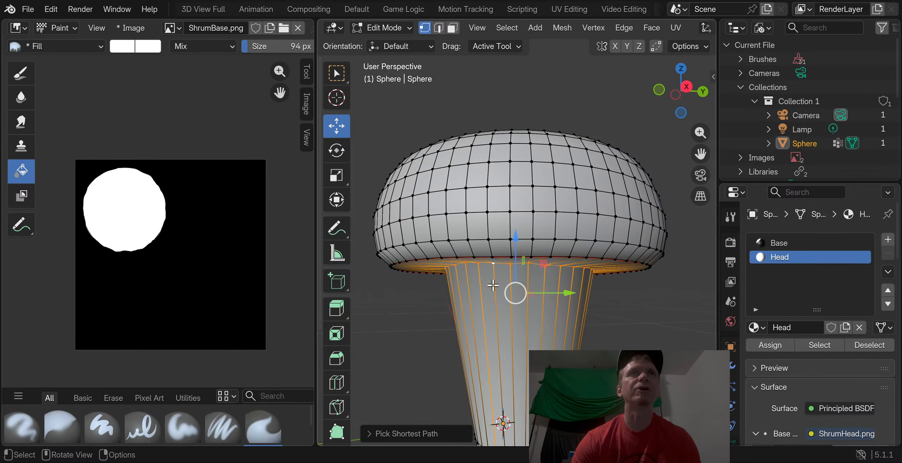
Try to narrow the stem by scaling its top ring inward and raising the ring toward the cap
left_click(336, 175)
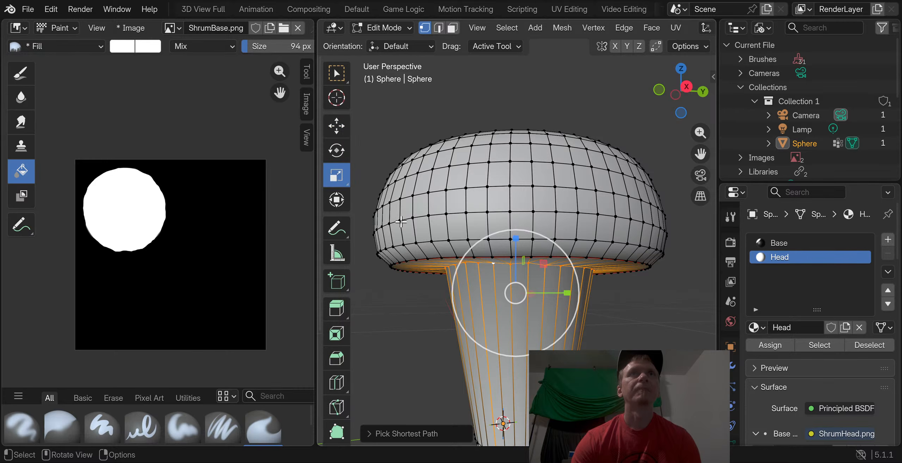
left_click_drag(467, 299, 474, 274)
scroll(479, 289, "down", 3)
middle_click_drag(379, 154, 363, 163)
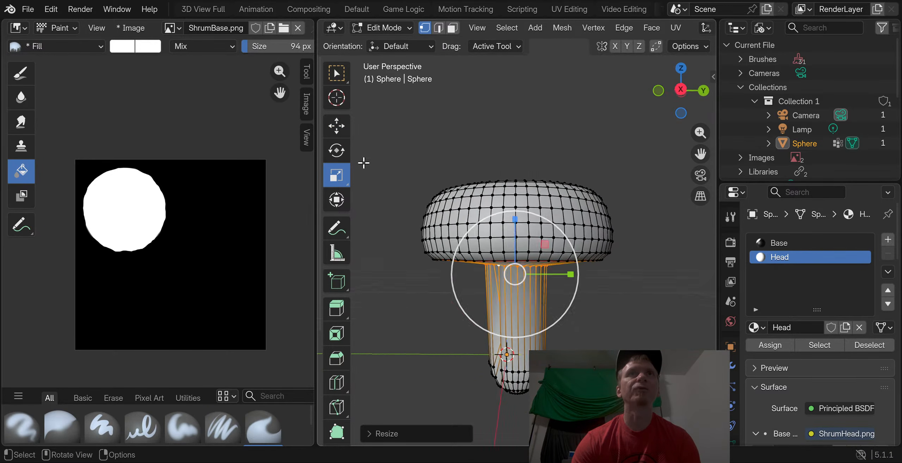
left_click(337, 129)
left_click_drag(517, 222, 517, 211)
middle_click_drag(486, 222, 436, 221)
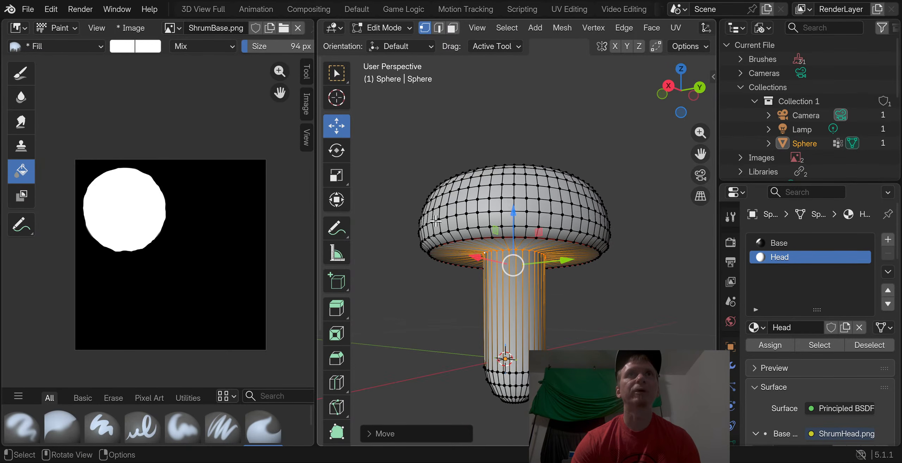
left_click(509, 206)
left_click(459, 191)
Check the stem from the other side and undo the raising and scaling of its top ring
middle_click_drag(459, 191, 609, 206)
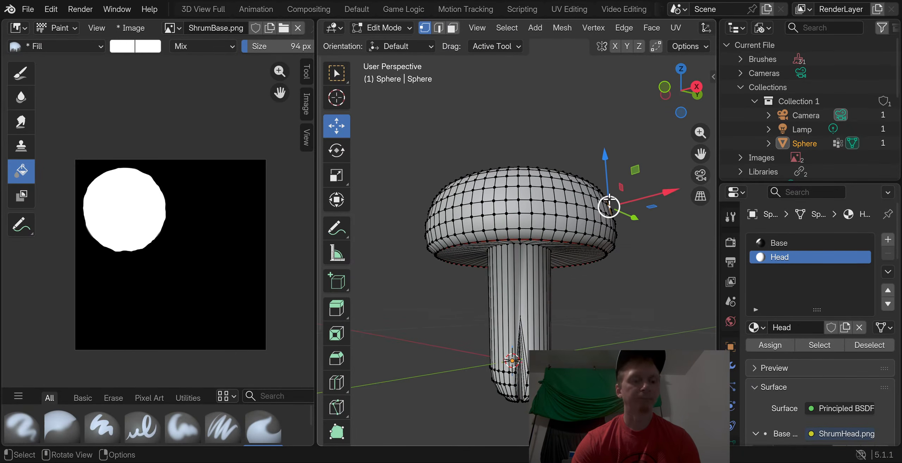
left_click(580, 278, "alt")
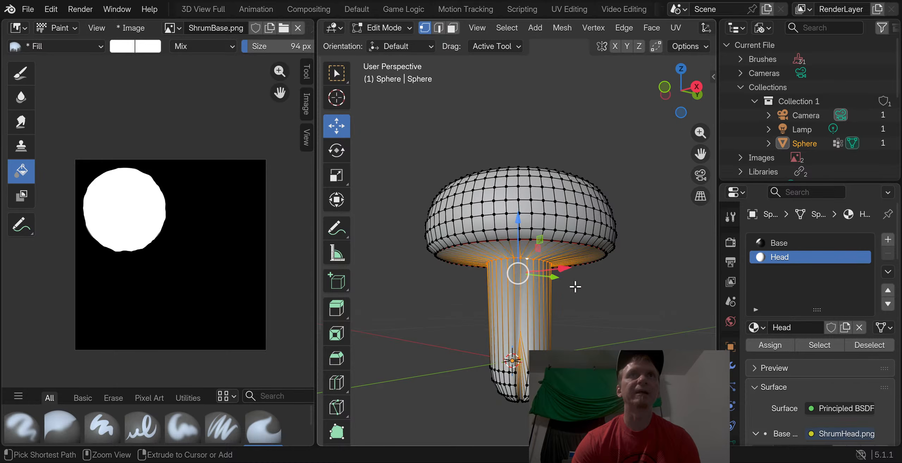
key("s")
key("Return")
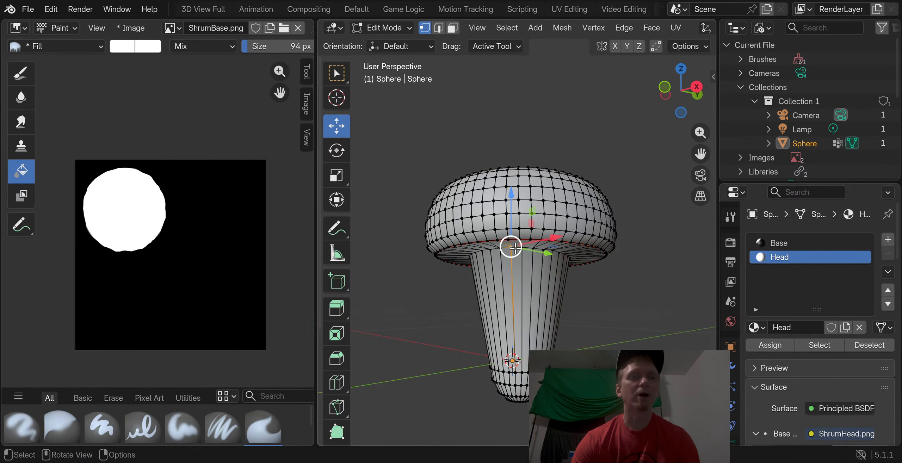
Reselect the complete ring of vertices at the stem's top edge by shortest path and raise it into the cap
left_click(515, 248, "alt")
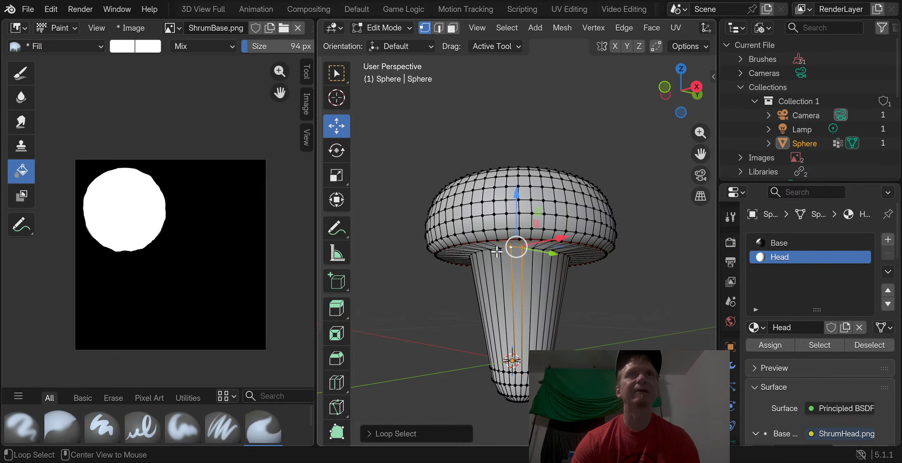
middle_click_drag(496, 251, 550, 260)
left_click(566, 253, "ctrl")
middle_click_drag(459, 256, 526, 216)
left_click_drag(517, 202, 517, 190)
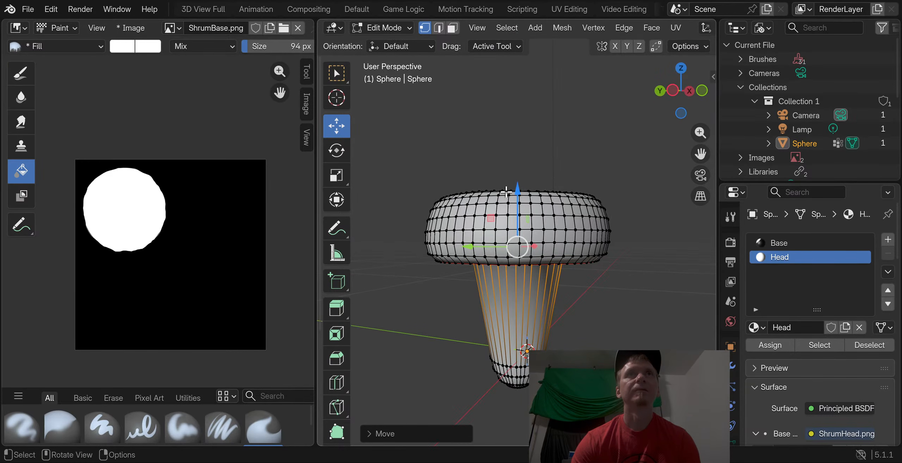
Scale the stem's top ring inward to give the stem a straight, narrower form, and clear the selection
left_click(336, 175)
left_click_drag(502, 284, 523, 270)
left_click(507, 127)
scroll(549, 194, "down", 2)
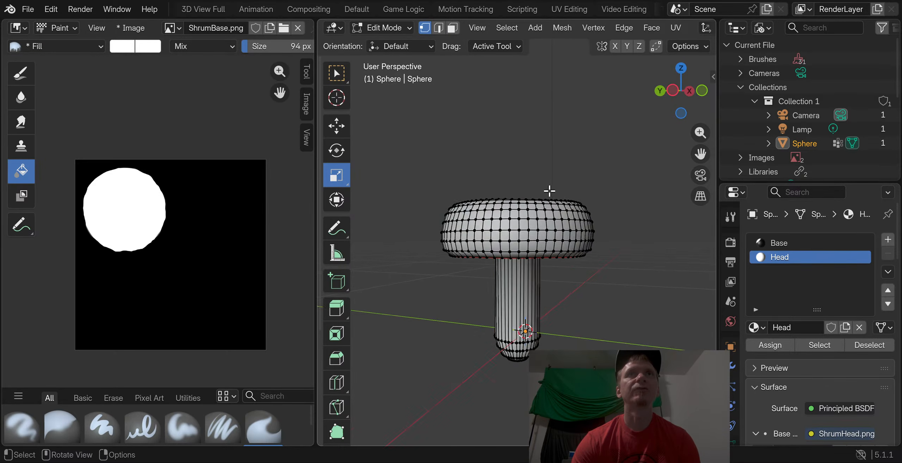
mouse_move(566, 206)
middle_mouse_down()
mouse_move(548, 135)
mouse_move(515, 113)
mouse_move(457, 145)
mouse_move(469, 175)
mouse_move(521, 202)
mouse_move(525, 250)
mouse_move(639, 237)
mouse_move(564, 207)
middle_mouse_up()
scroll(524, 203, "up", 4)
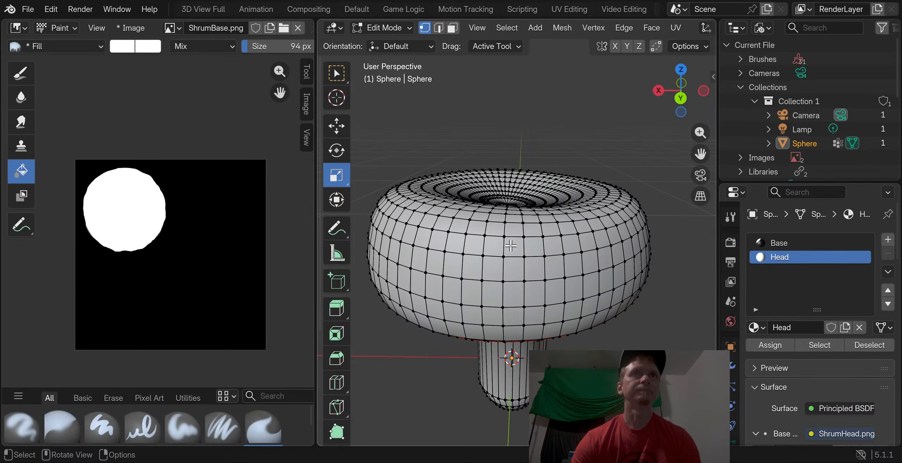
Select the cap faces assigned to the Head material and unwrap them with Unwrap Conformal
left_click(828, 350)
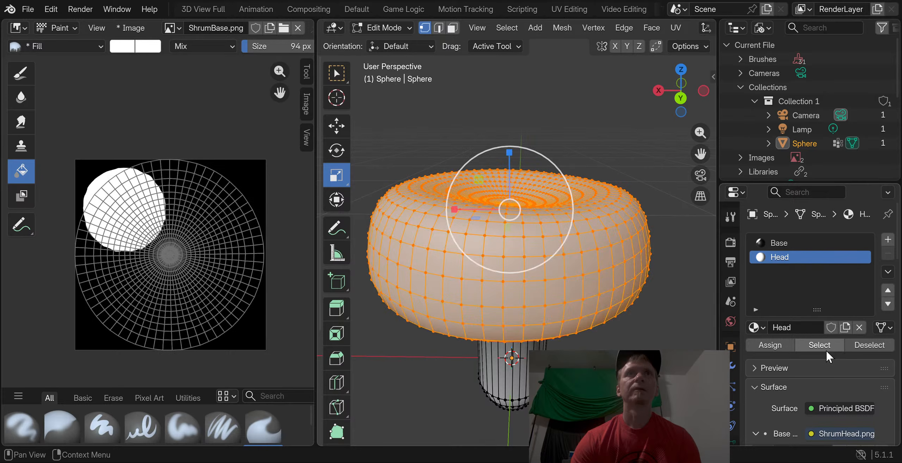
left_click_drag(563, 349, 543, 301)
middle_click_drag(544, 302, 384, 191)
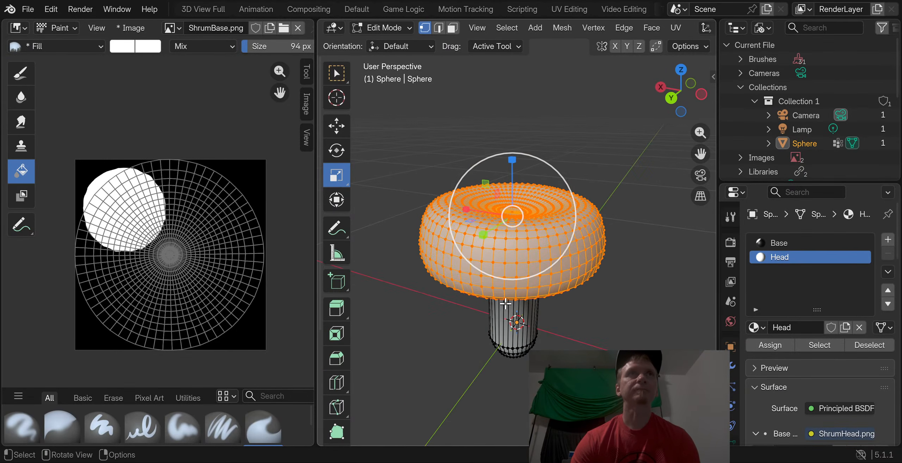
left_click(679, 28)
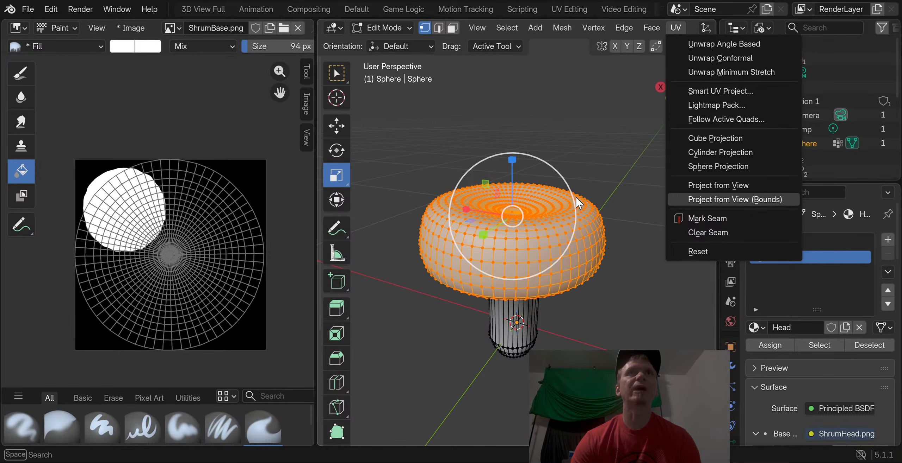
left_click(499, 235)
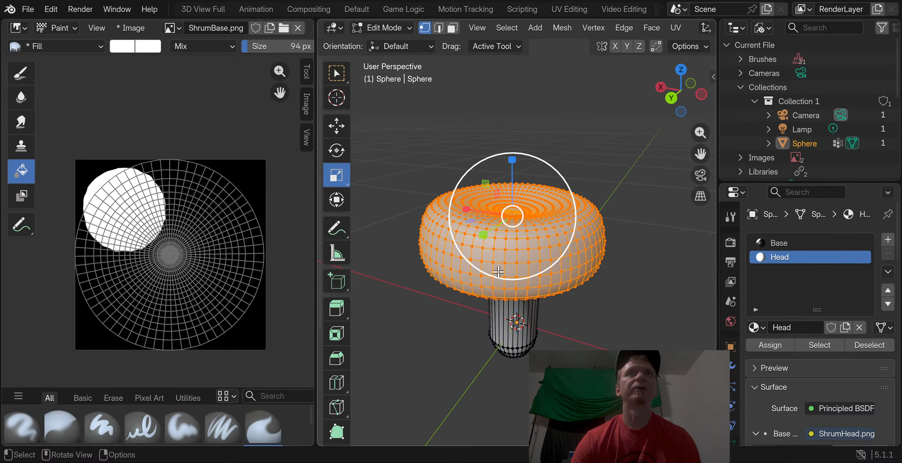
middle_click_drag(498, 272, 540, 255)
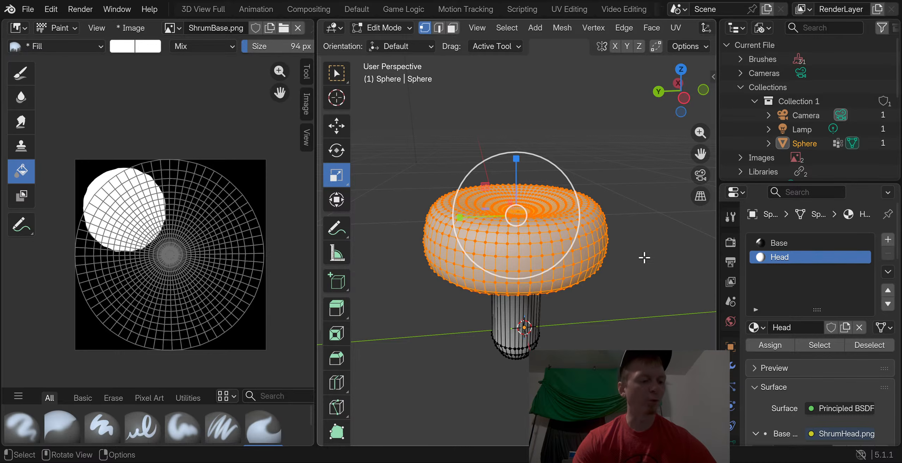
left_click(676, 30)
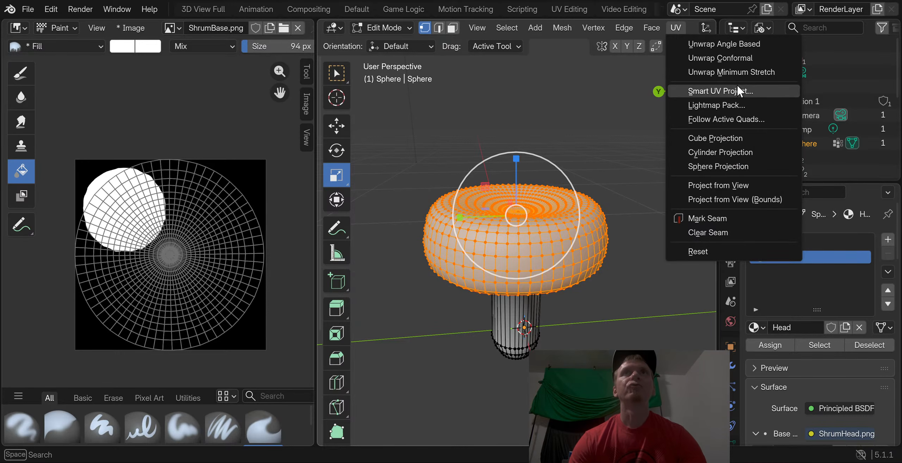
left_click(739, 60)
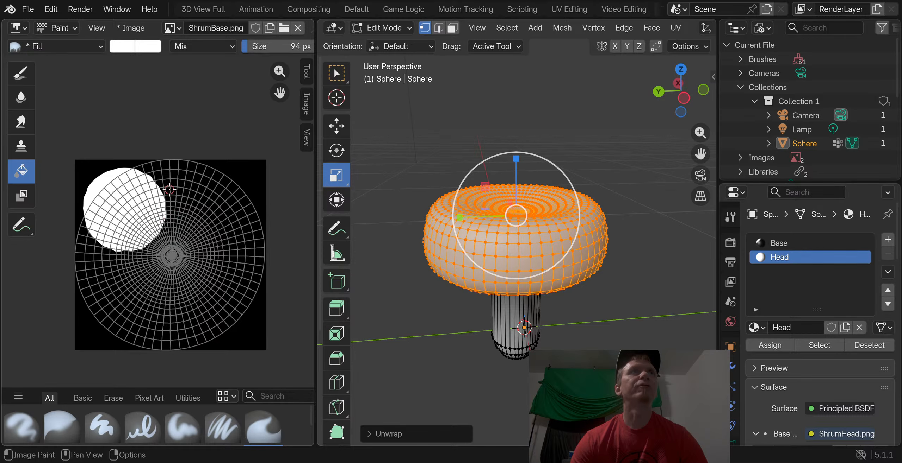
Change the Image Editor area to the UV Editor and examine the cap's unwrapped UV layout
left_click(18, 27)
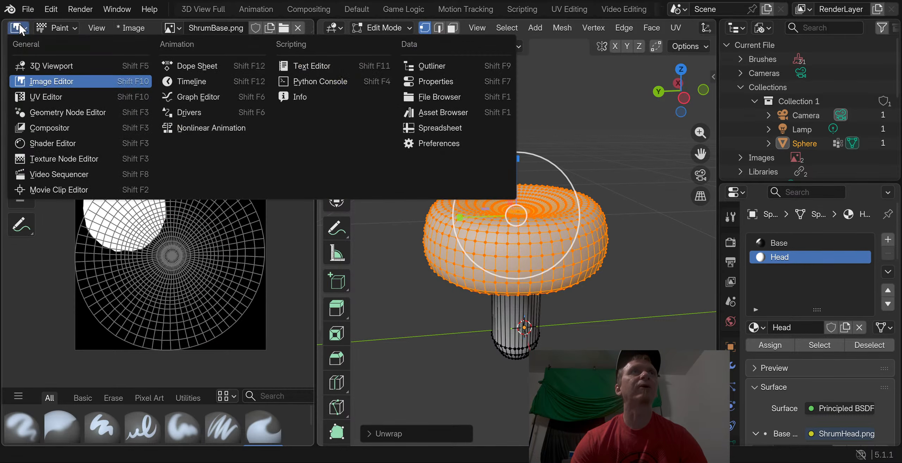
left_click(53, 97)
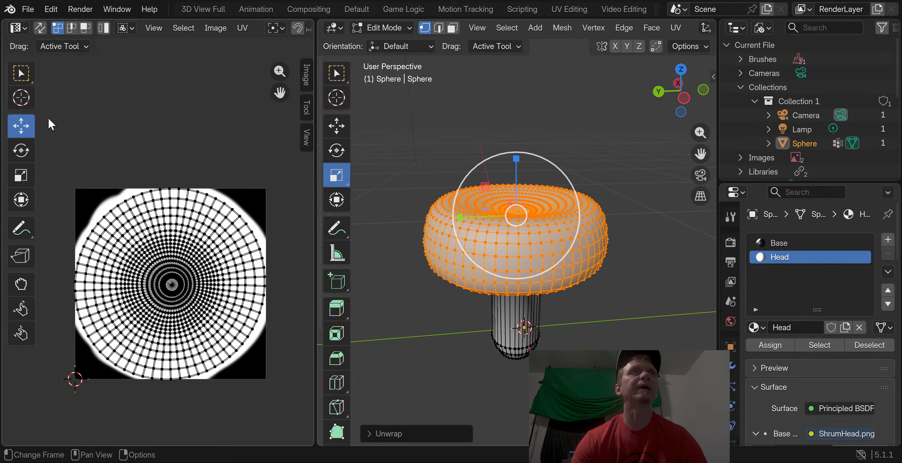
scroll(164, 221, "down", 1)
scroll(164, 221, "up", 2)
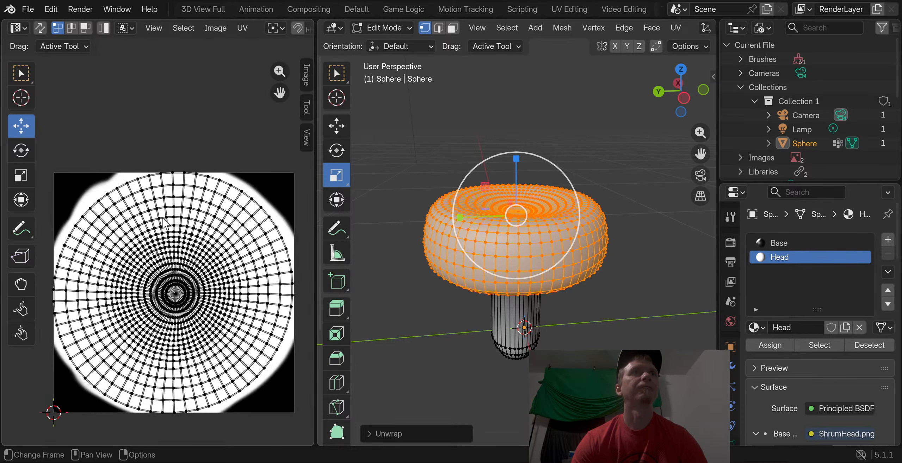
scroll(164, 221, "down", 1)
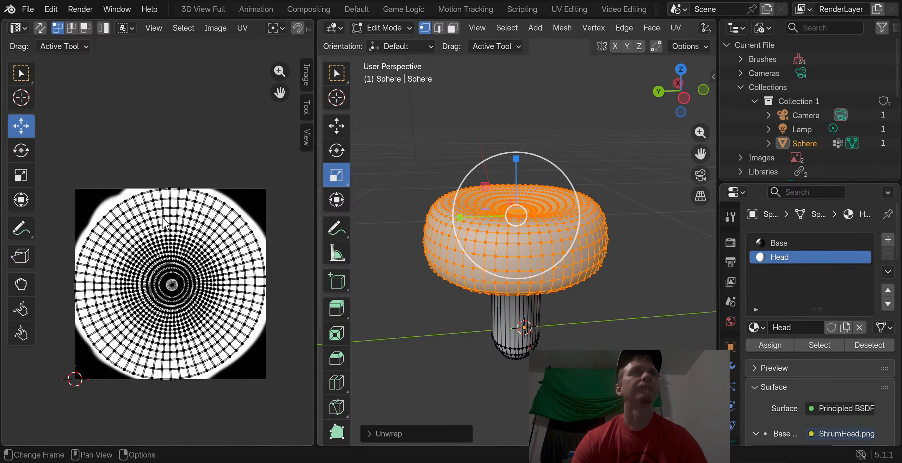
Compare the cap's UV layout with ShrumHead.png in the Image Editor and return the area to the UV Editor
scroll(164, 221, "down", 2)
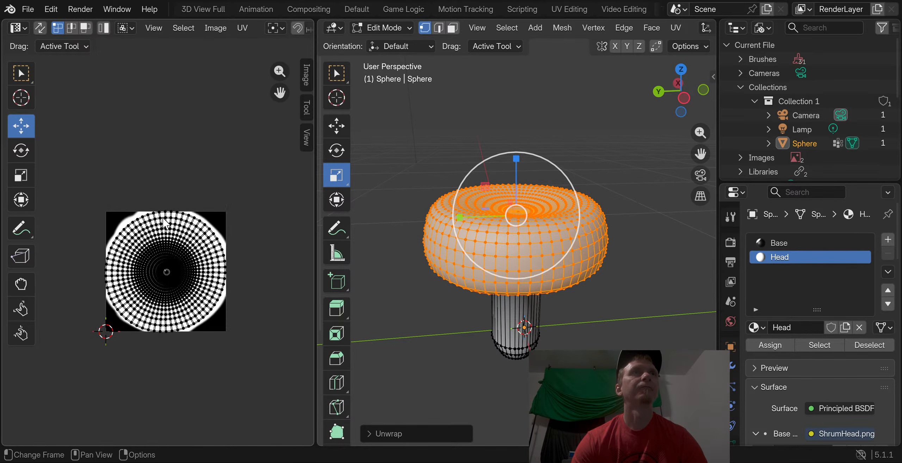
left_click(18, 28)
left_click(48, 81)
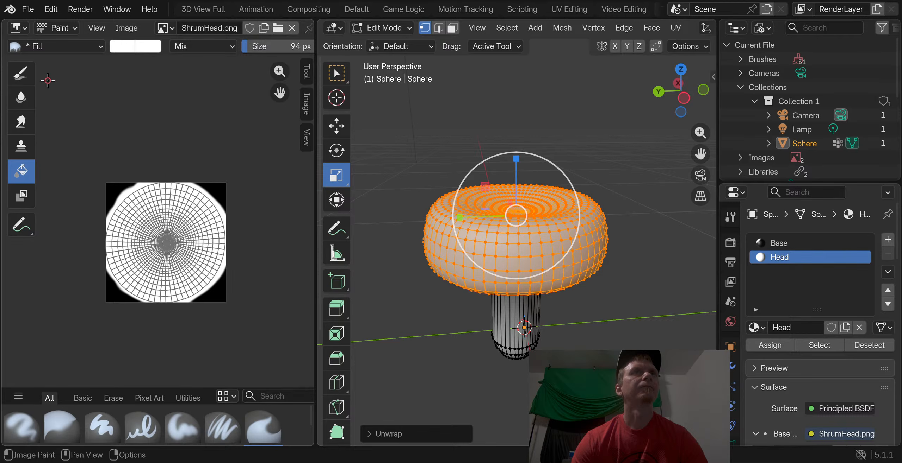
scroll(155, 220, "up", 4)
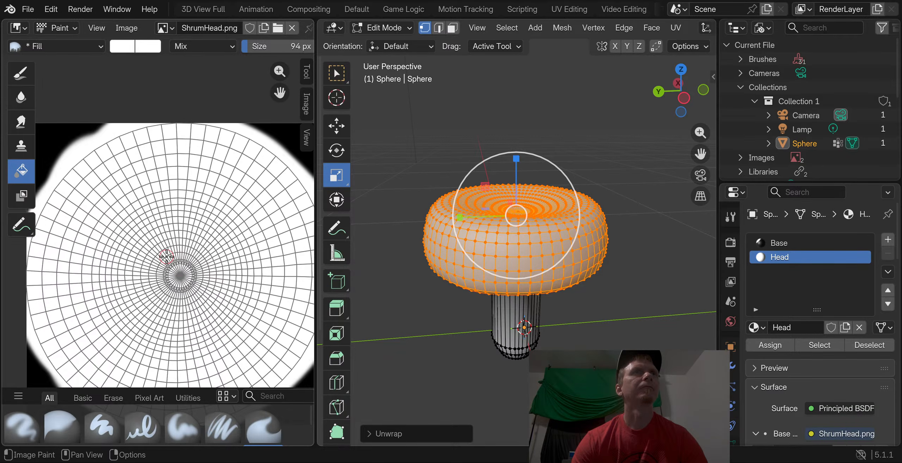
scroll(167, 257, "down", 1)
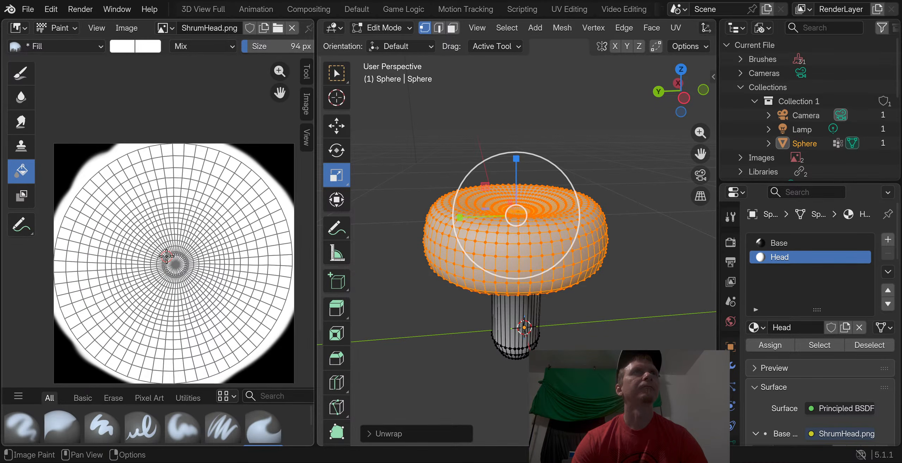
scroll(167, 257, "down", 1)
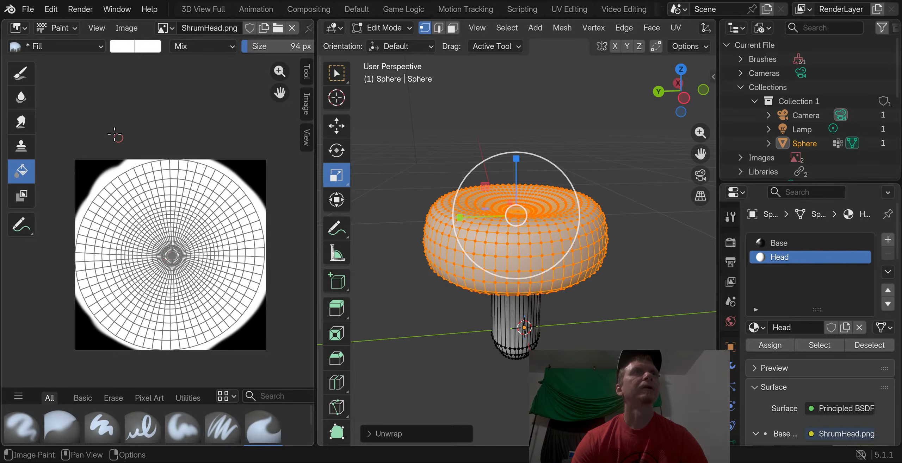
left_click(16, 29)
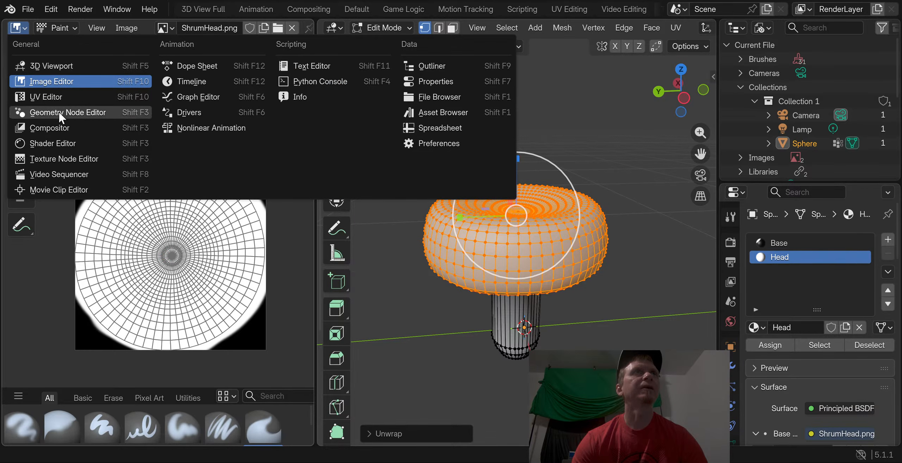
left_click(56, 99)
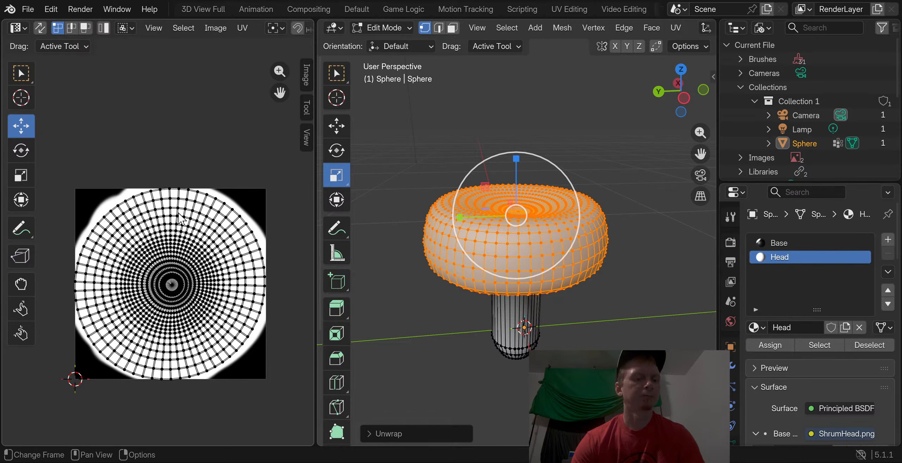
Undo the cap's unwrap and the selection of its Head material faces
key("ctrl+z")
key("ctrl+z")
key("ctrl+z")
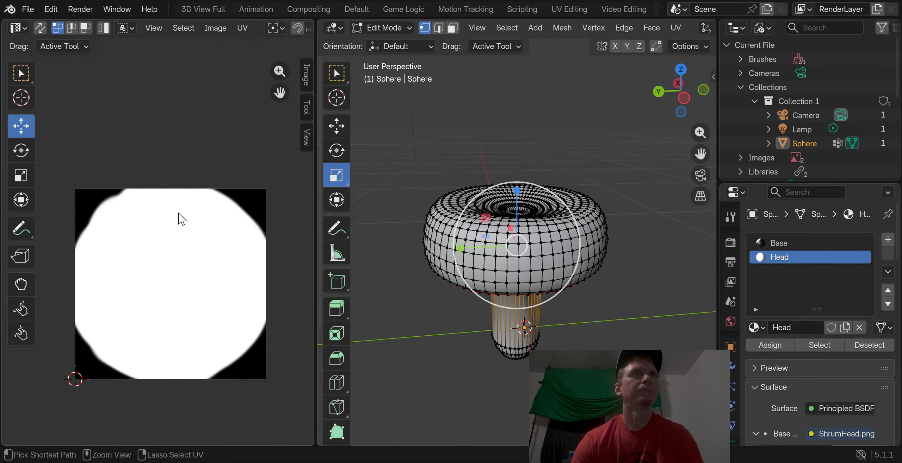
mouse_move(426, 279)
middle_mouse_down()
mouse_move(425, 200)
mouse_move(425, 277)
middle_mouse_up()
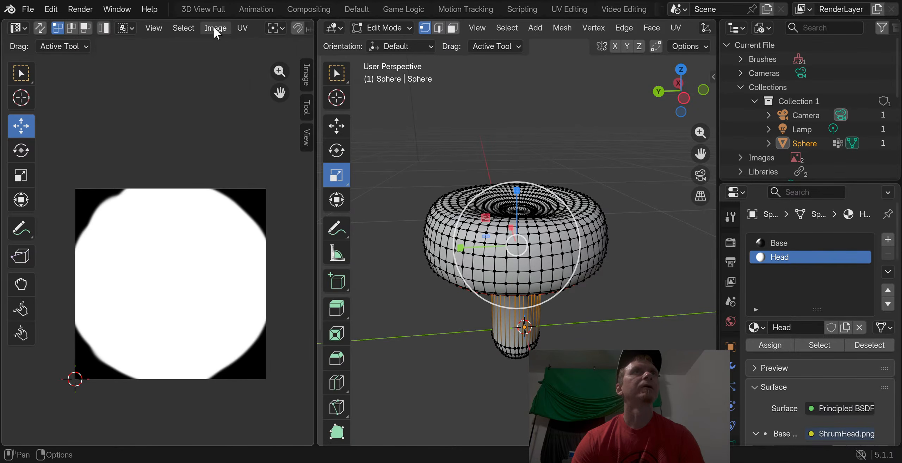
left_click(236, 27)
left_click(236, 27)
left_click(305, 74)
left_click(305, 74)
left_click(305, 74)
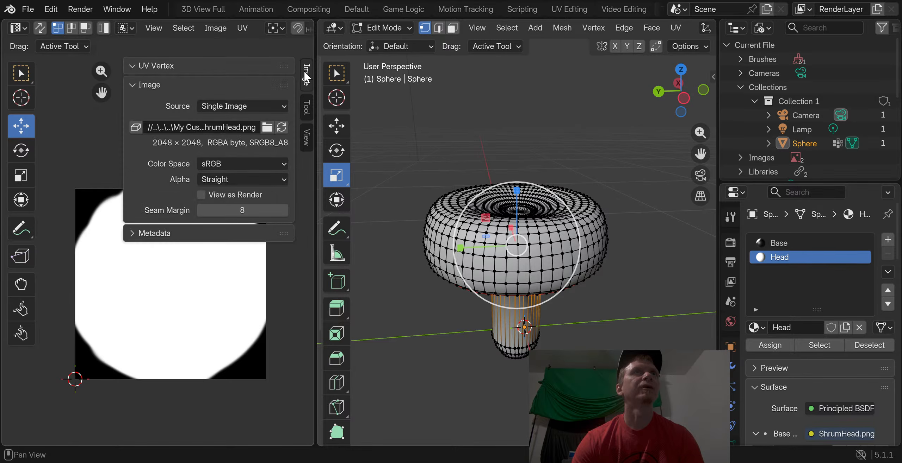
left_click(304, 72)
left_click(215, 28)
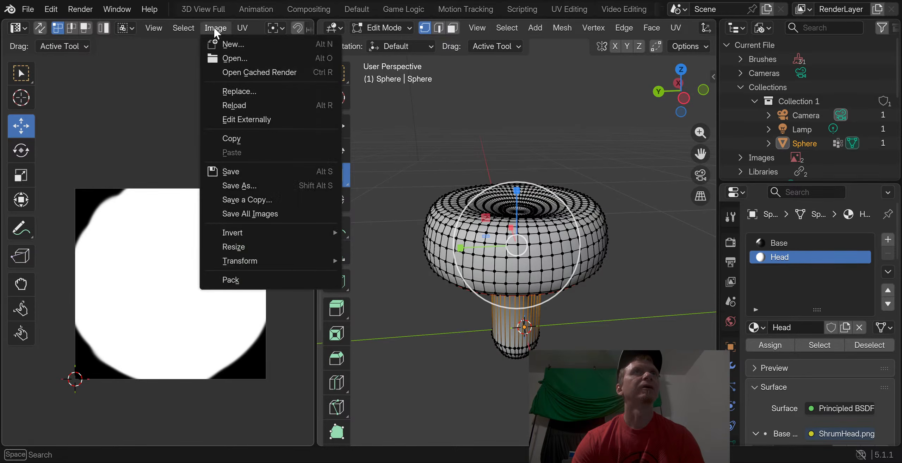
left_click(182, 26)
left_click(183, 28)
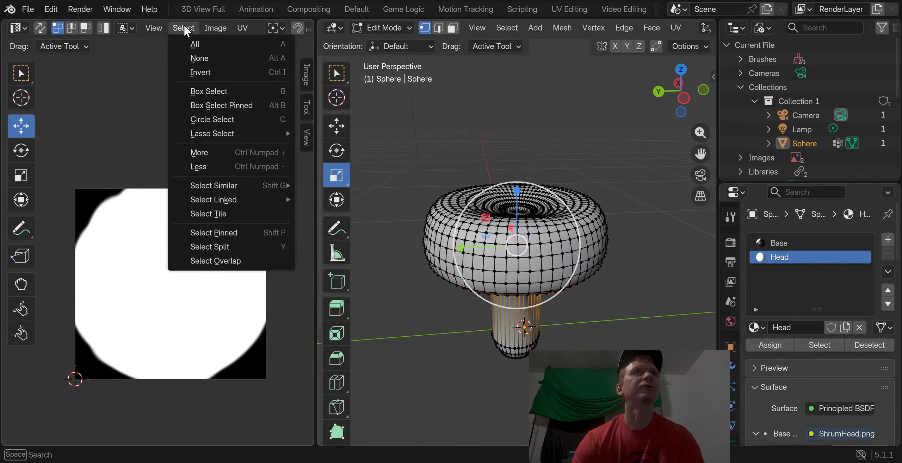
mouse_move(213, 28)
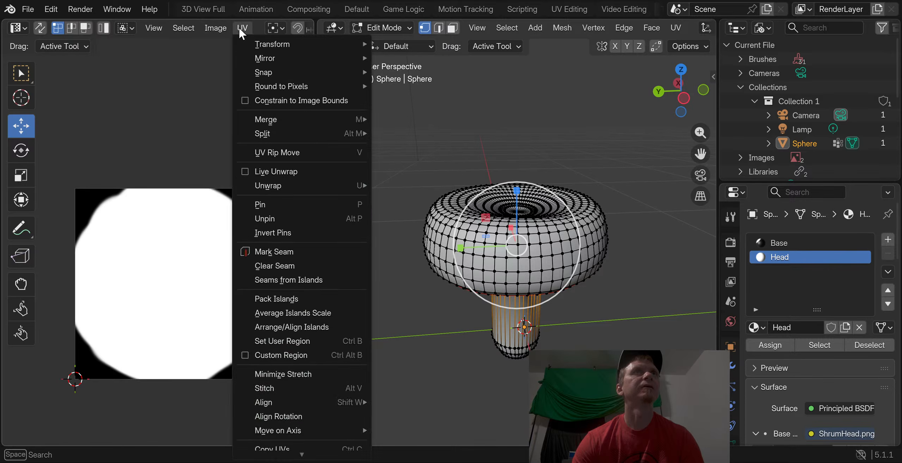
left_click(238, 26)
Change the UV Editor area to the Image Editor in Paint mode and display ShrumBase.png
left_click(16, 29)
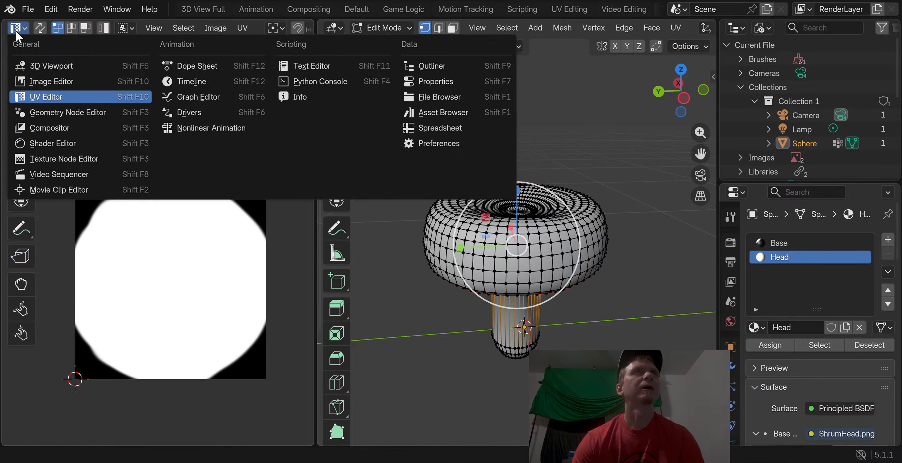
left_click(51, 82)
left_click(130, 197)
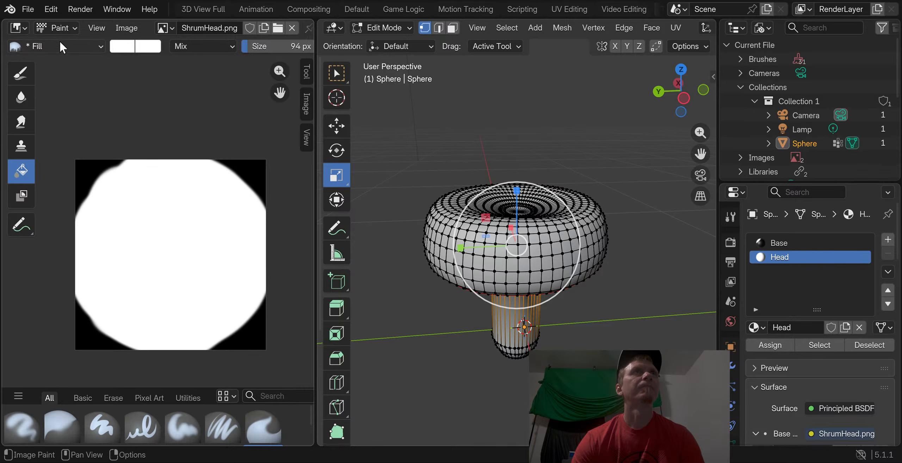
left_click(45, 27)
left_click(64, 61)
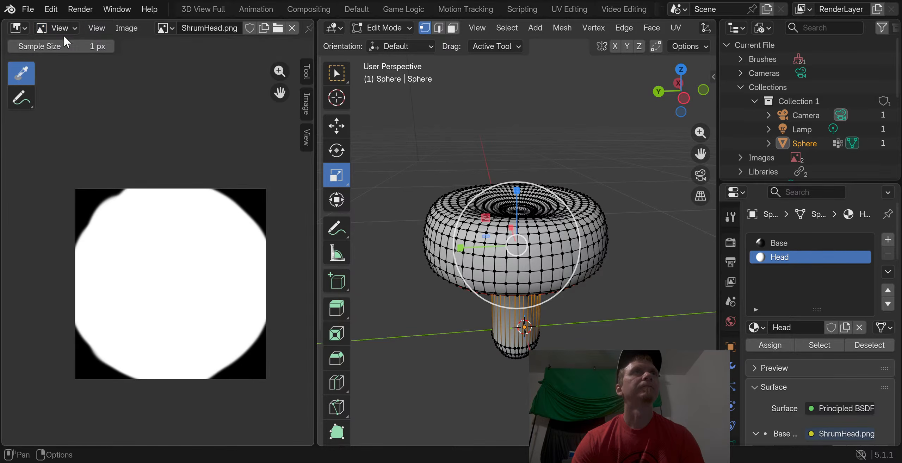
left_click(63, 29)
left_click(64, 78)
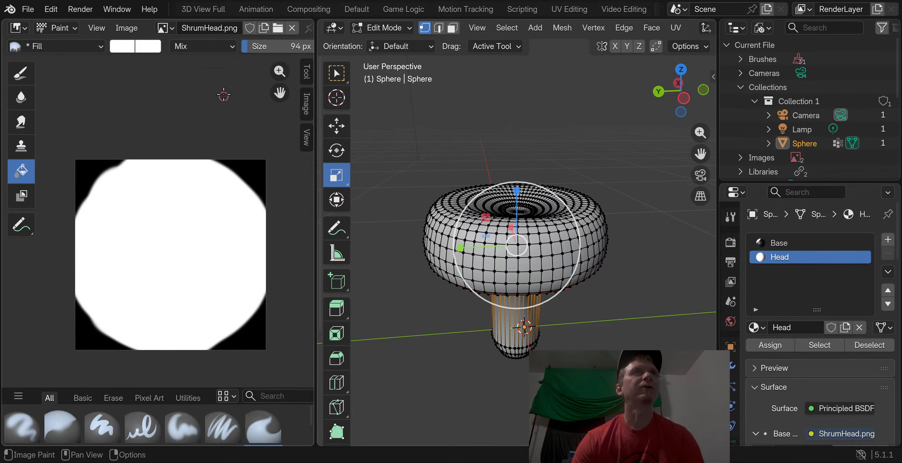
left_click(163, 27)
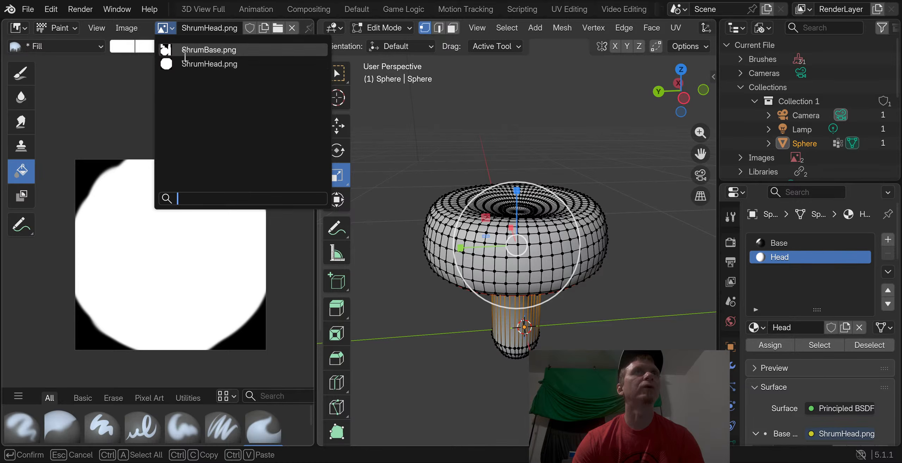
left_click(185, 52)
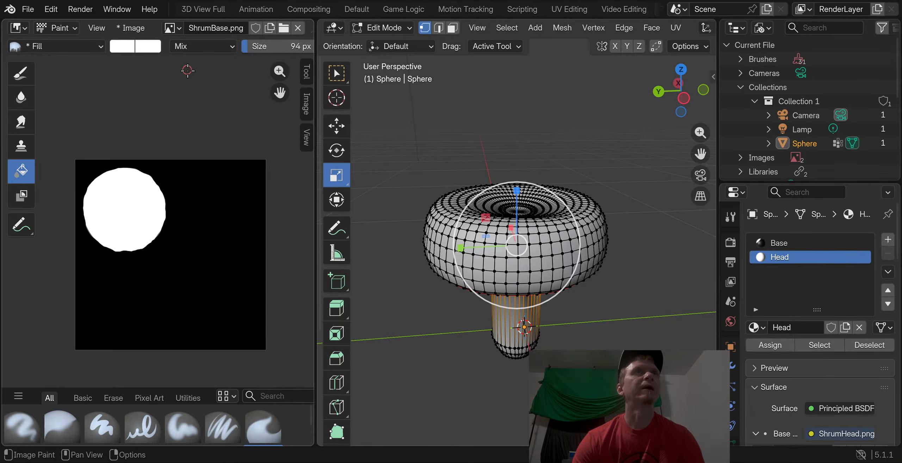
scroll(217, 124, "up", 1)
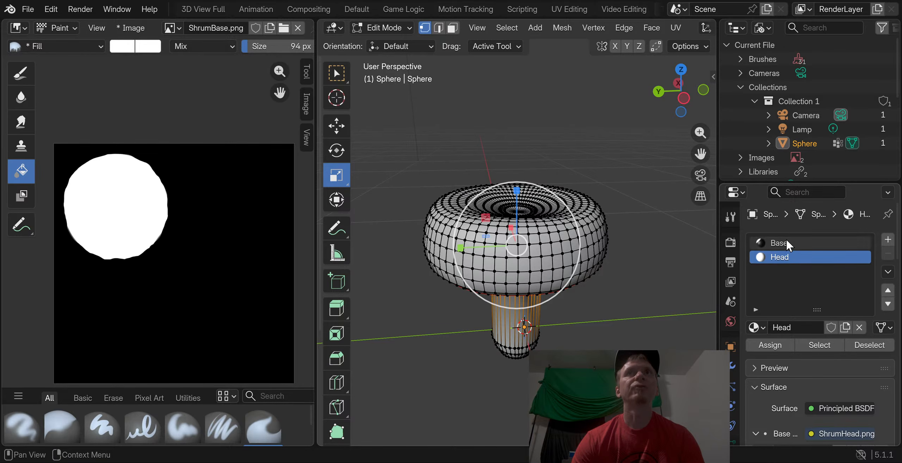
Deselect the Base material's faces, select the Head material's faces and unwrap them with Unwrap Conformal
left_click(845, 243)
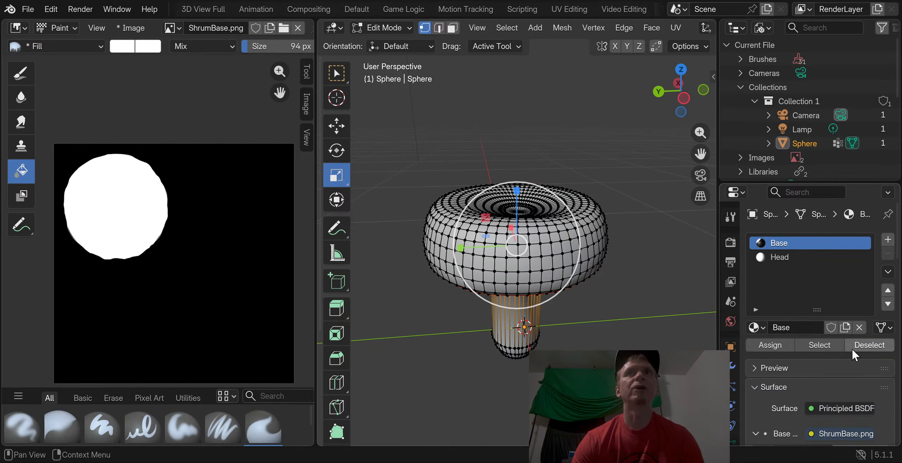
left_click(857, 345)
left_click(781, 256)
left_click(816, 346)
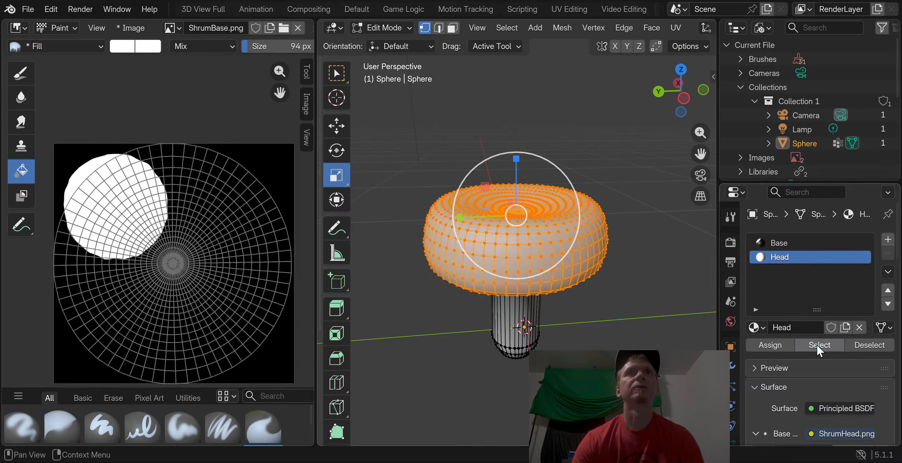
key("u")
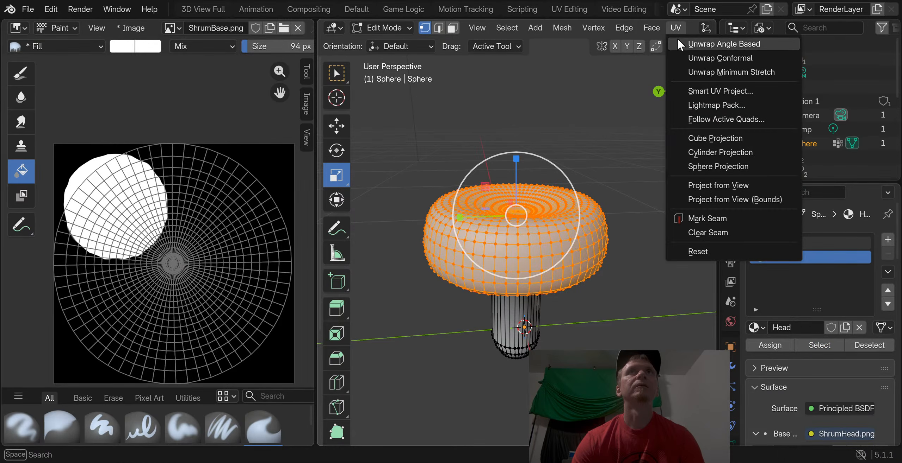
left_click(706, 55)
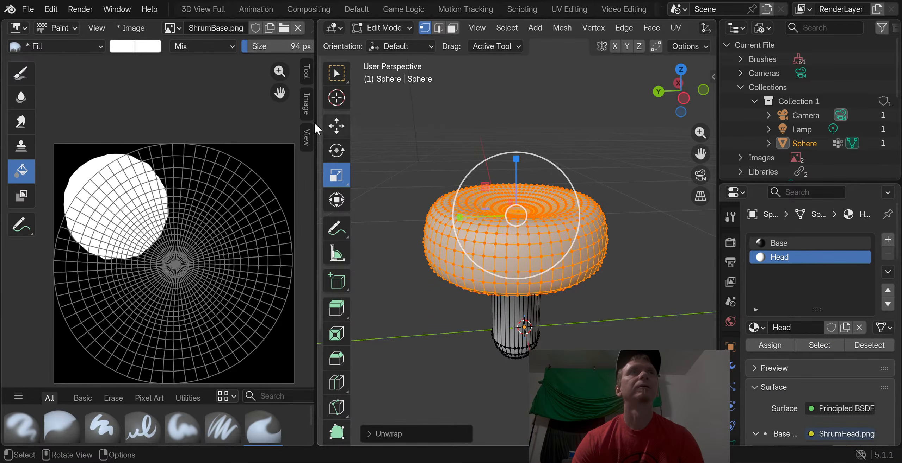
Examine the cap's unwrapped layout over ShrumHead.png in the UV Editor and again in the Image Editor
left_click(17, 28)
left_click(32, 95)
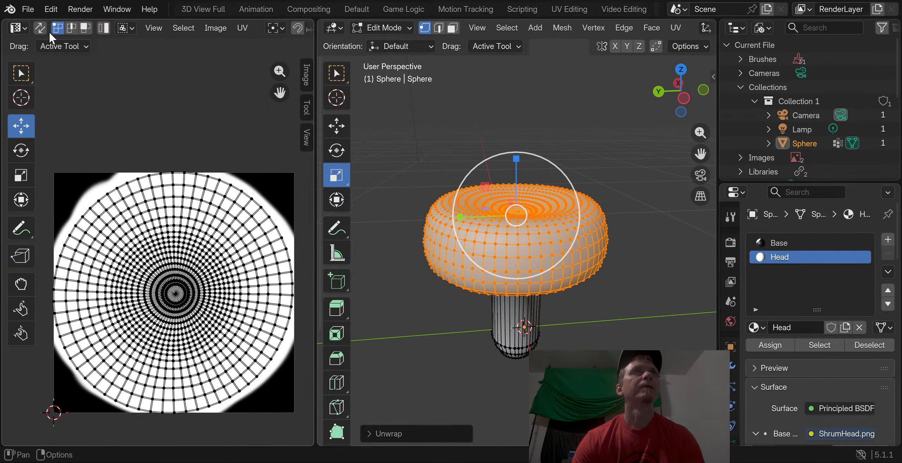
left_click(19, 27)
left_click(42, 84)
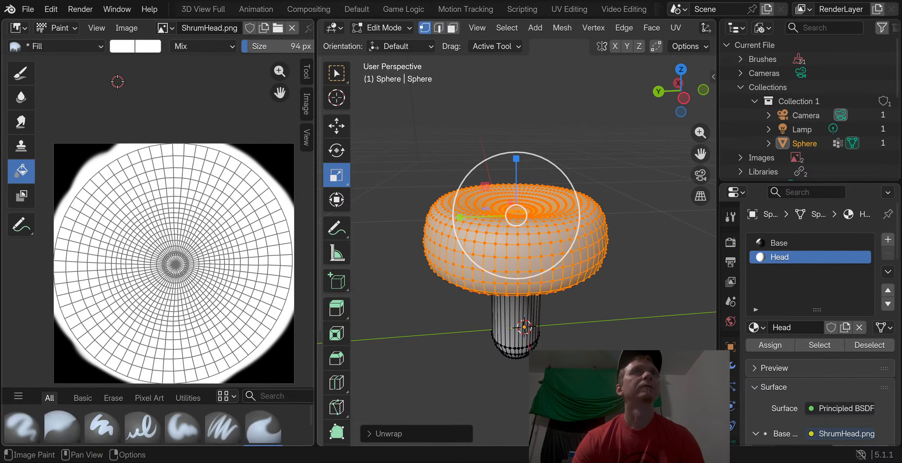
Set the Head material's base color texture to ShrumBase.png and display that image in the Image Editor
scroll(516, 229, "down", 2)
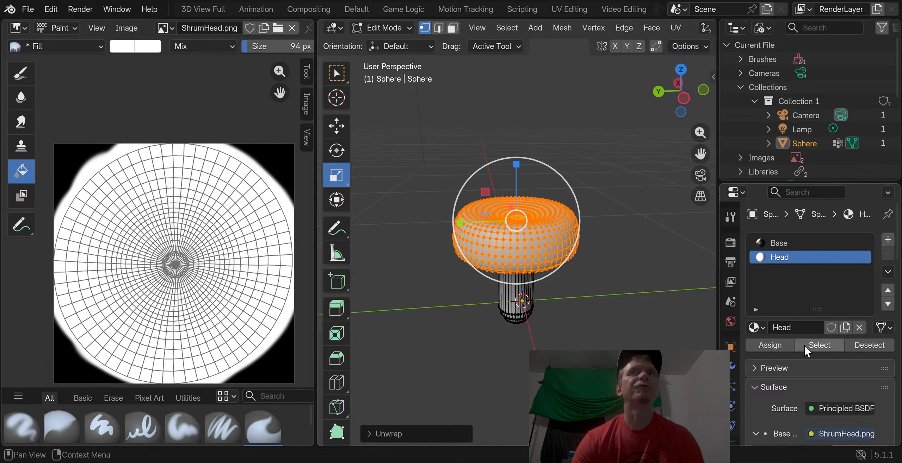
scroll(824, 362, "down", 2)
scroll(845, 383, "down", 2)
left_click(765, 396)
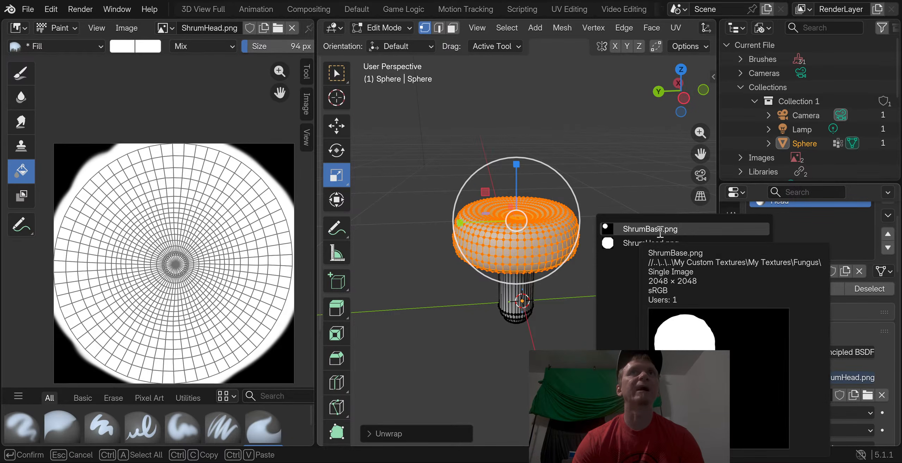
mouse_move(651, 246)
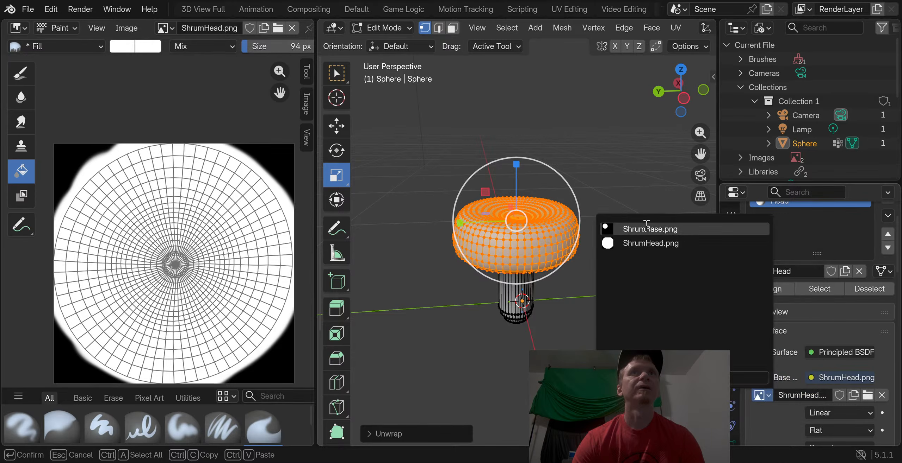
left_click(646, 228)
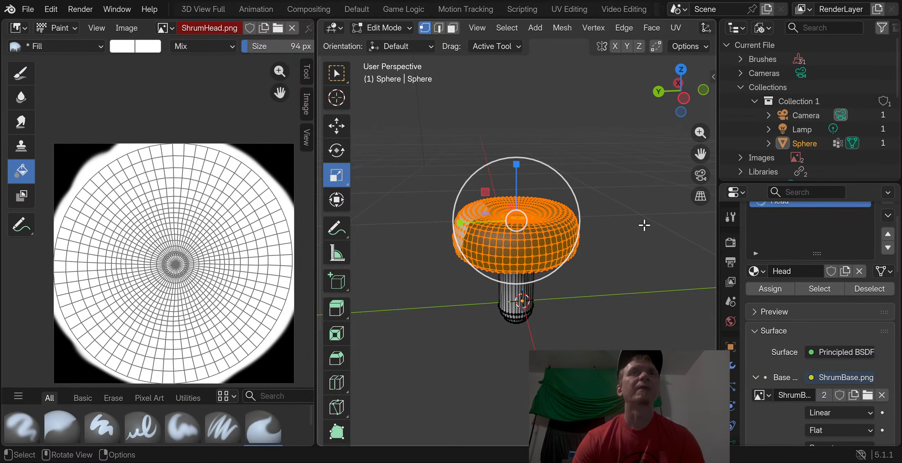
left_click(165, 28)
left_click(211, 51)
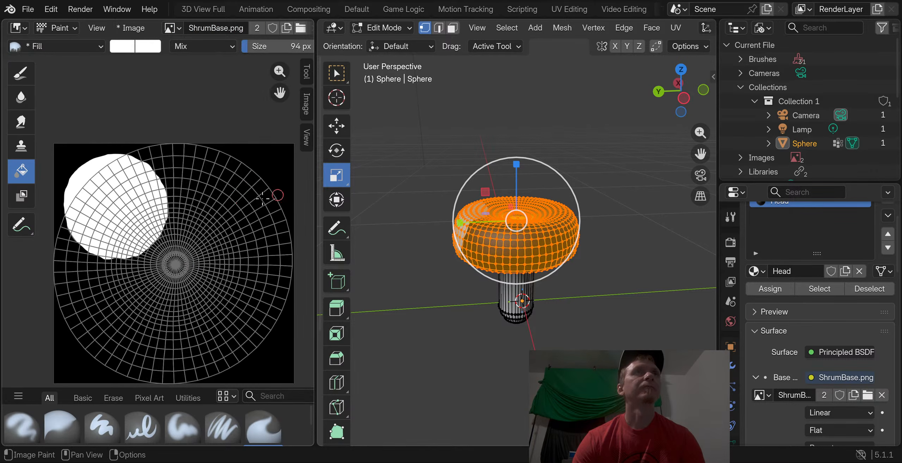
Unwrap the selected cap faces again with Unwrap Conformal and change the Image Editor area to the UV Editor
left_click(676, 28)
left_click(712, 59)
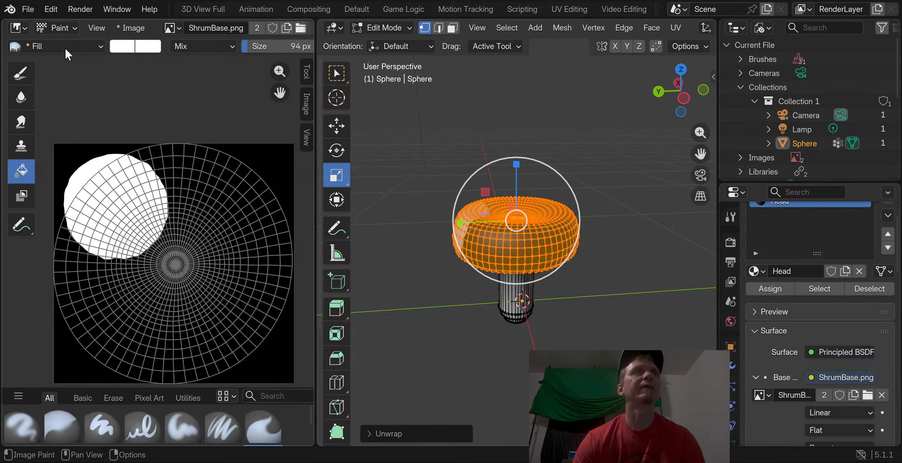
left_click(17, 28)
left_click(43, 95)
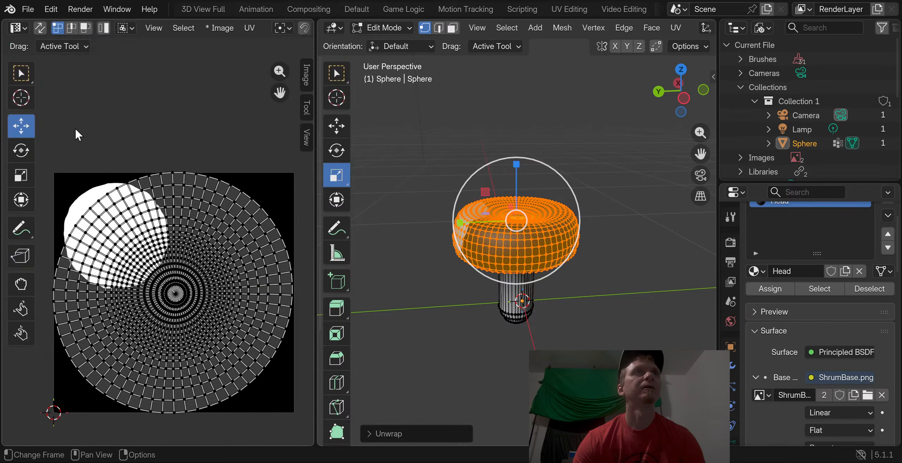
Box-select all of the cap's UV vertices with the Select Box tool
left_click(21, 74)
scroll(64, 148, "down", 1)
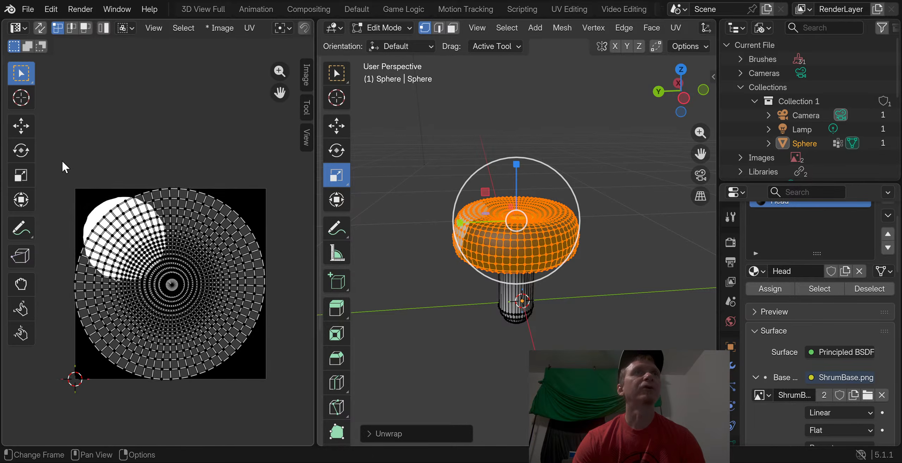
left_click_drag(54, 164, 290, 396)
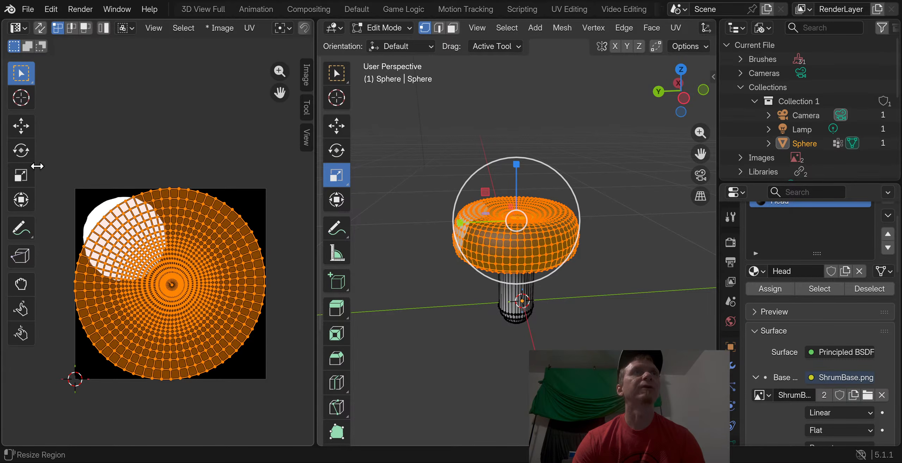
Scale down the cap's UV island and move it toward the lower-right corner of the ShrumBase.png texture
left_click(21, 175)
left_click_drag(124, 321, 141, 328)
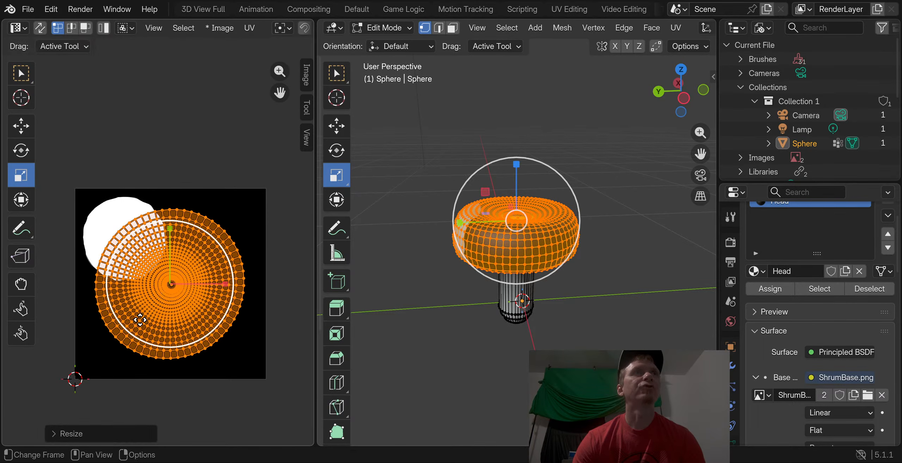
left_click(21, 125)
left_click_drag(225, 284, 246, 284)
left_click_drag(184, 231, 181, 259)
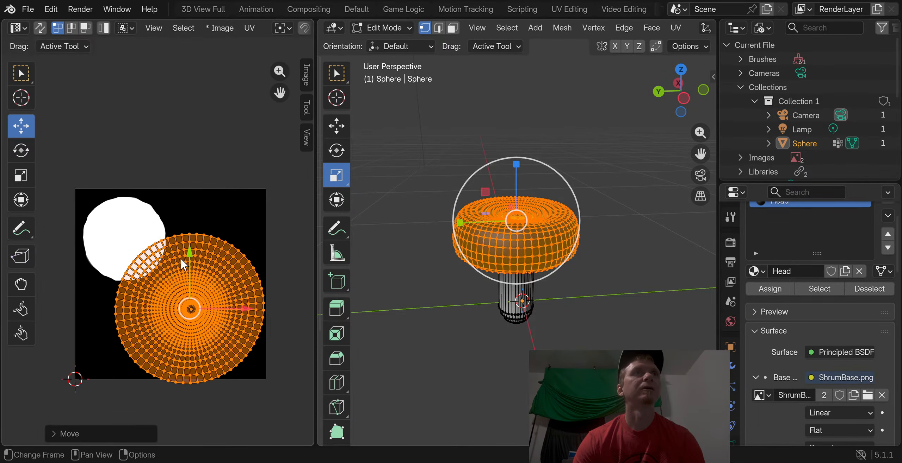
left_click(21, 175)
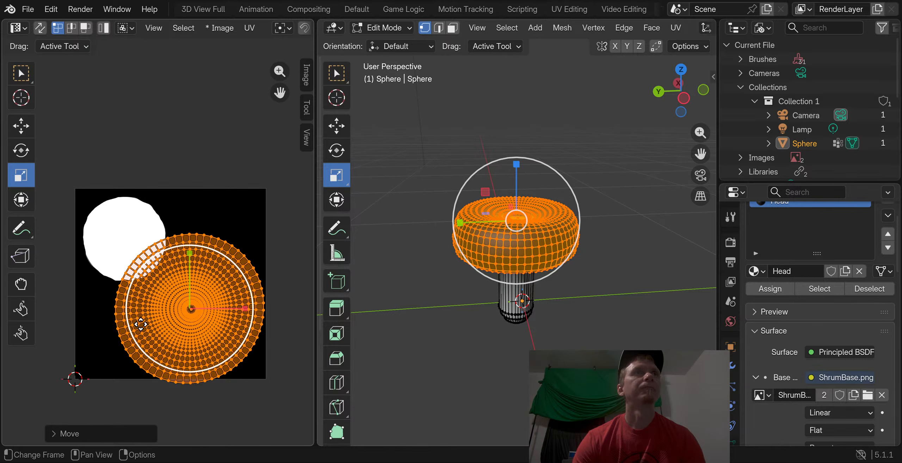
mouse_move(141, 326)
left_mouse_down()
mouse_move(163, 329)
mouse_move(149, 339)
mouse_move(155, 334)
left_mouse_up()
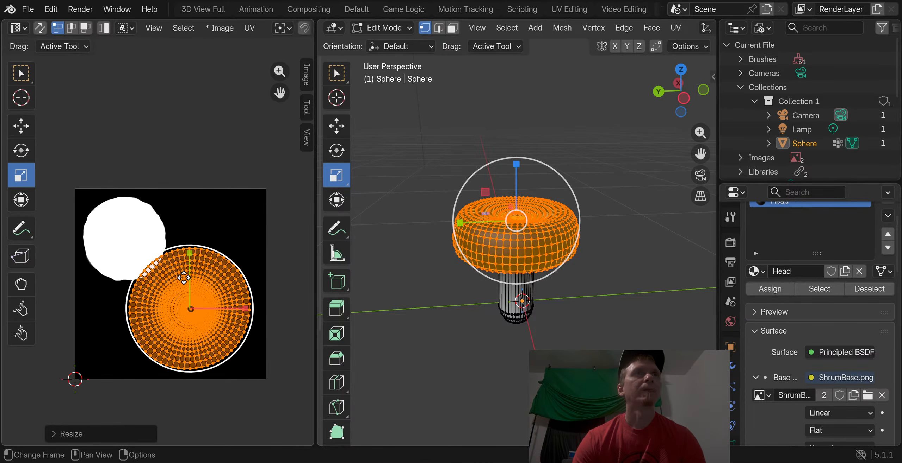
left_click_drag(201, 304, 248, 316)
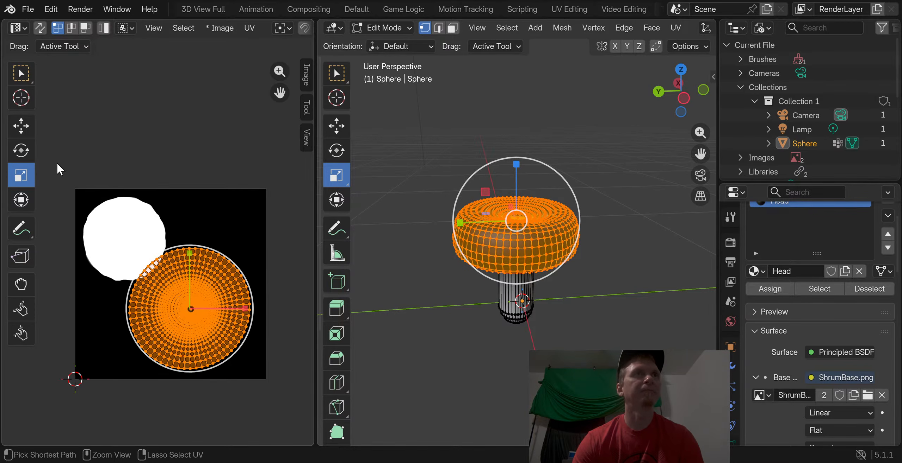
key("ctrl+z")
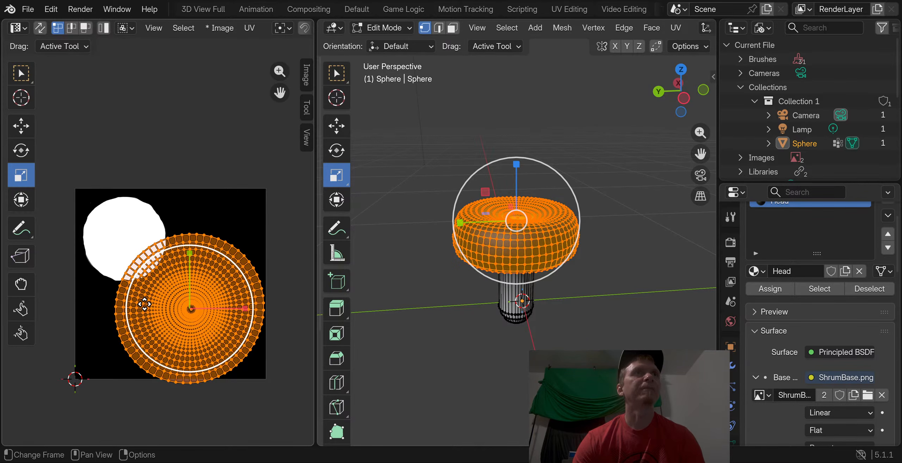
Shrink and reposition the cap's UV island clear of the white circle, and assign the Head material to the selected faces
left_click_drag(148, 354, 160, 307)
left_click(25, 127)
left_click_drag(249, 309, 260, 310)
left_click_drag(200, 255, 200, 261)
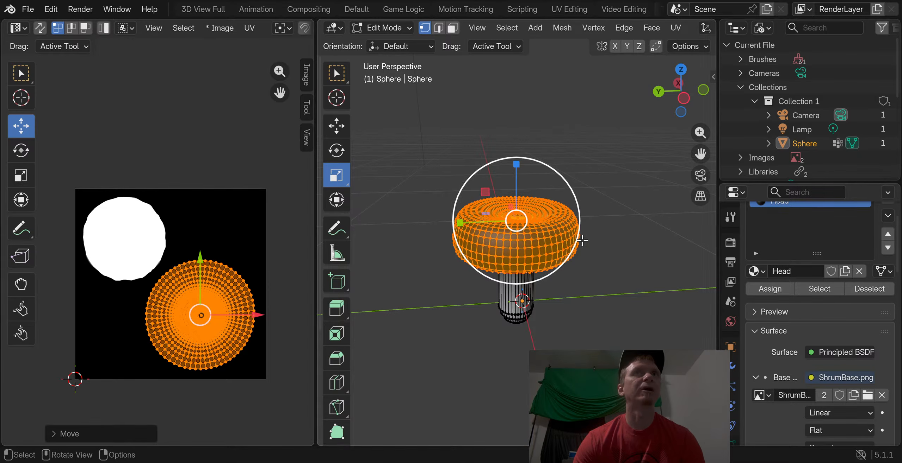
left_click(772, 289)
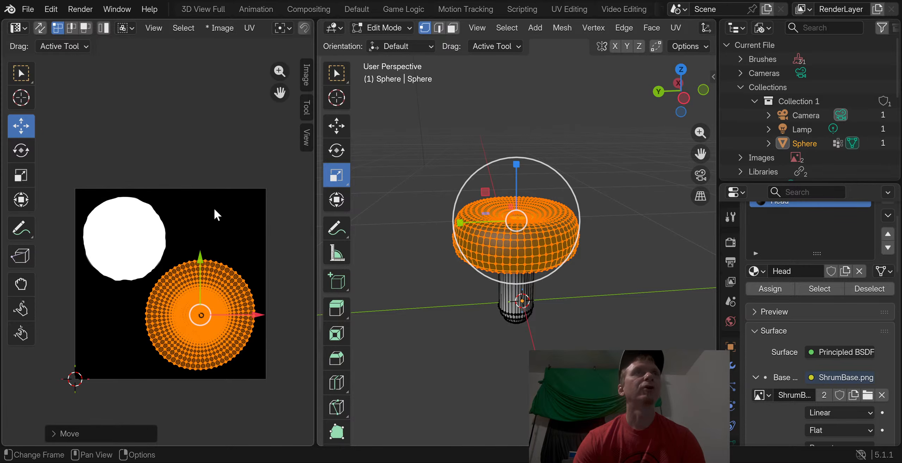
Deselect the UVs and examine how the cap's layout sits beside the white circle on ShrumBase.png
key("alt+a")
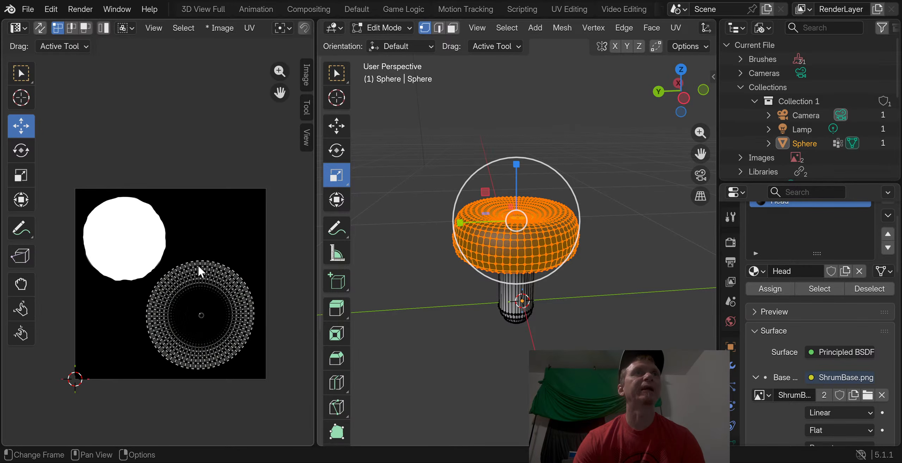
scroll(212, 303, "up", 2)
middle_click_drag(225, 306, 210, 274)
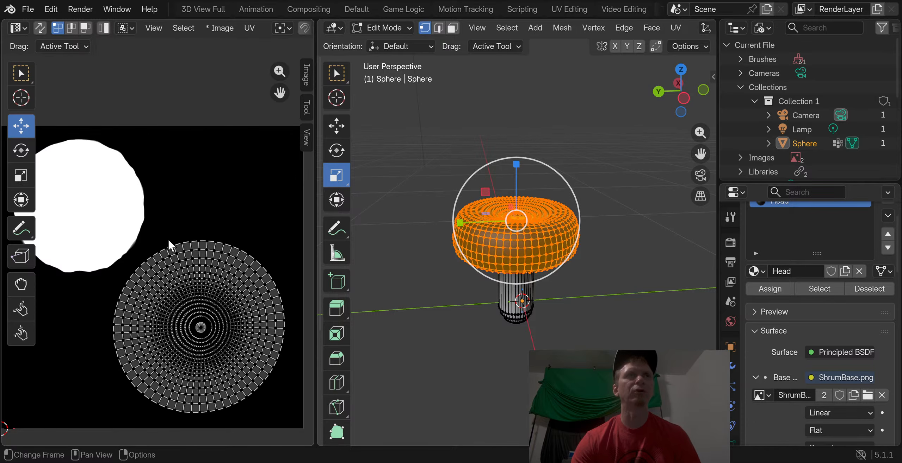
scroll(198, 317, "up", 2)
scroll(212, 309, "down", 3)
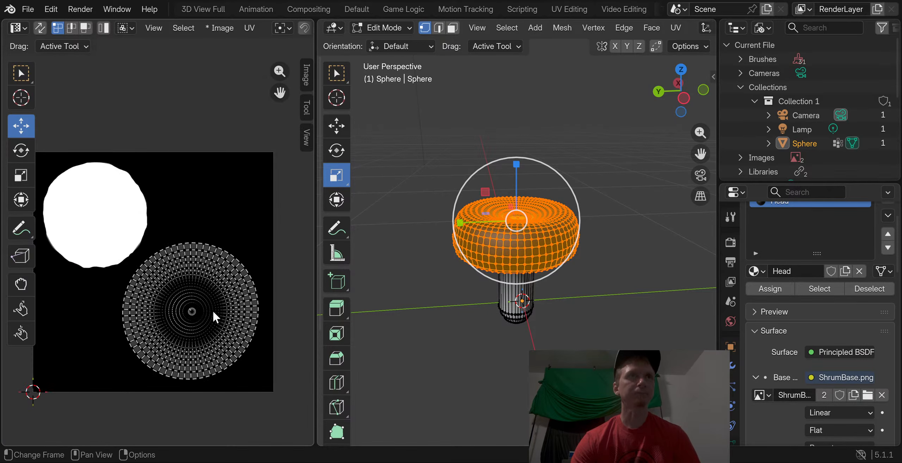
scroll(212, 310, "up", 3)
middle_click_drag(218, 319, 297, 326)
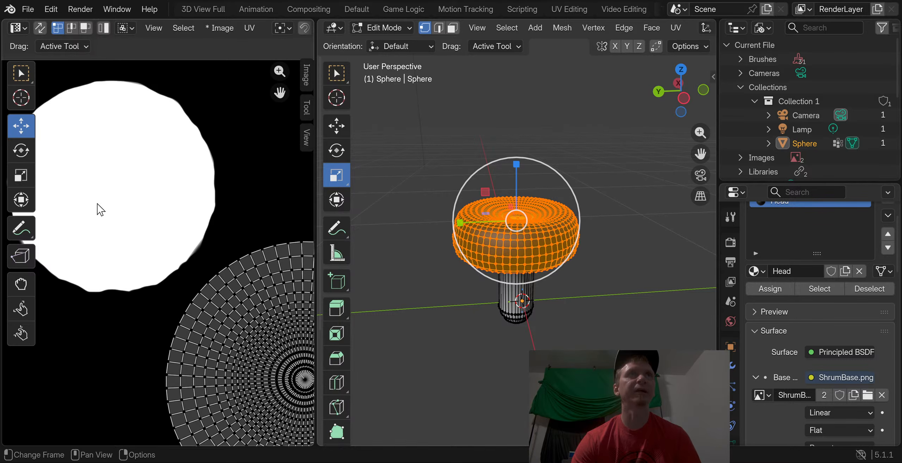
middle_click_drag(285, 397, 165, 322)
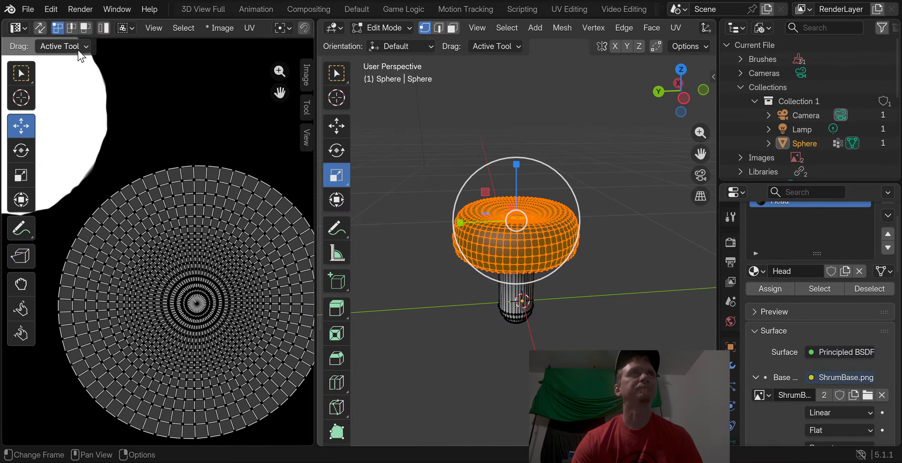
Change the UV Editor area to the Image Editor and set up the Paint Hard brush with a 165 px size
left_click(17, 28)
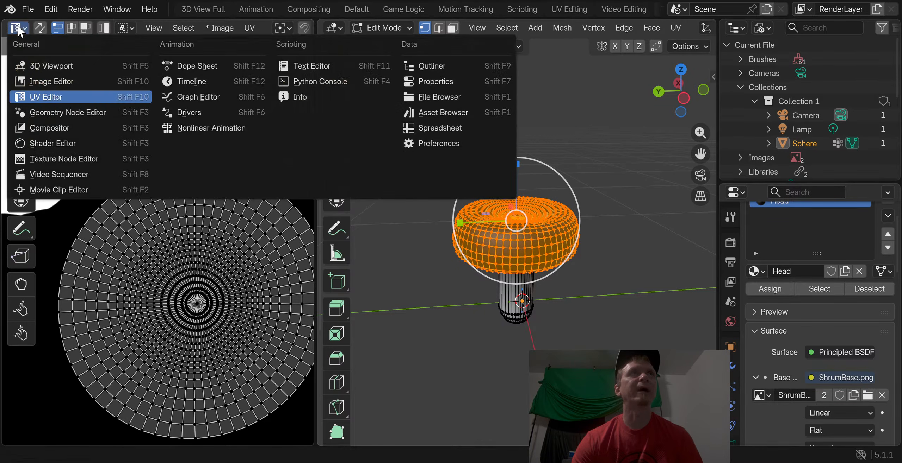
left_click(47, 86)
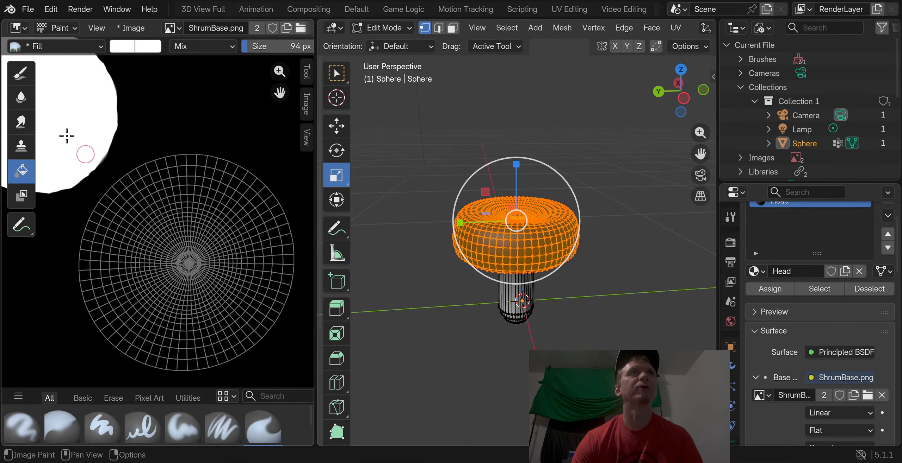
left_click(21, 75)
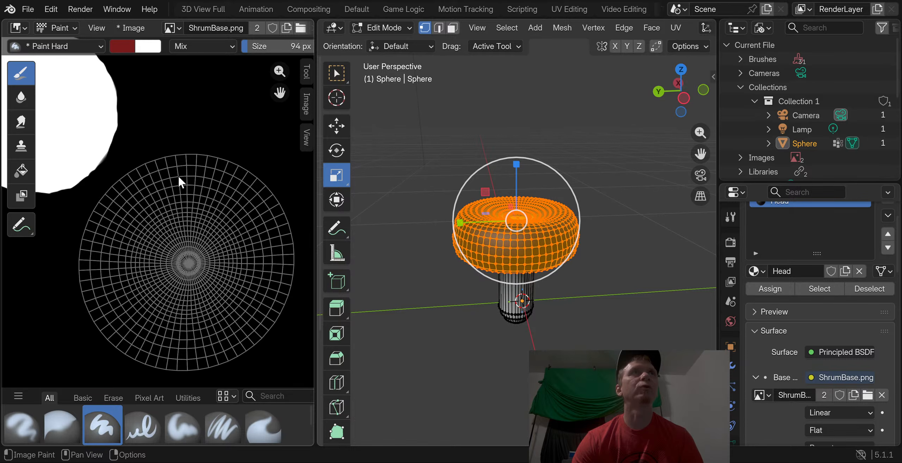
left_click_drag(249, 46, 253, 47)
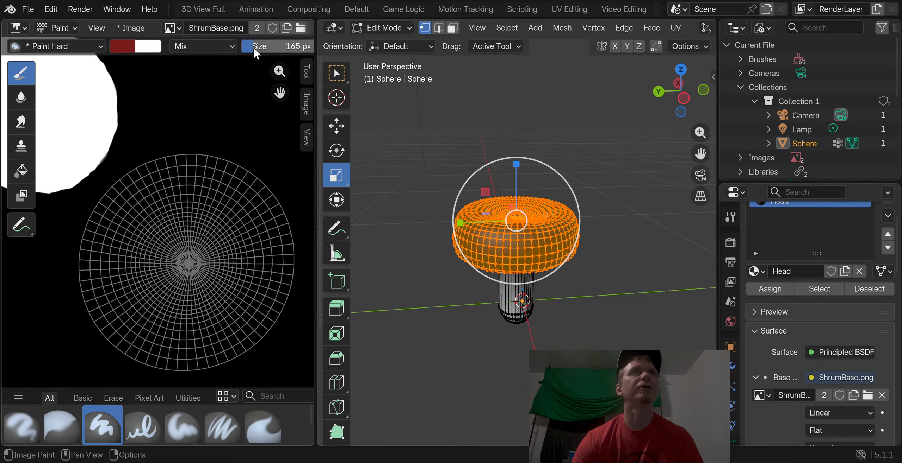
left_click(204, 215)
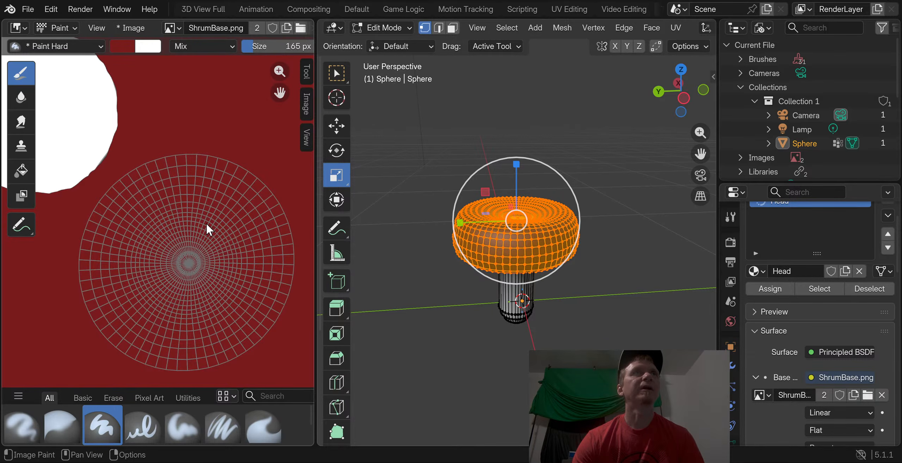
left_click(49, 12)
left_click(56, 24)
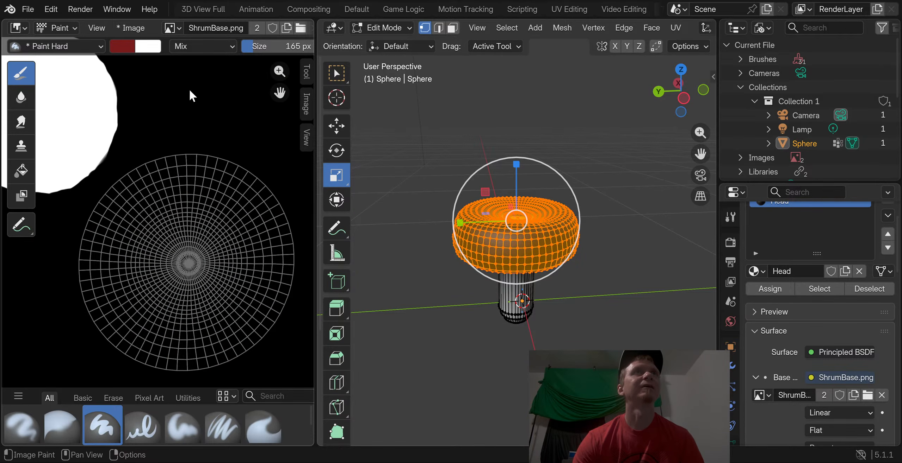
Set the brush type to Draw and paint the whole cap UV layout dark red, slightly past its outline
left_click(307, 77)
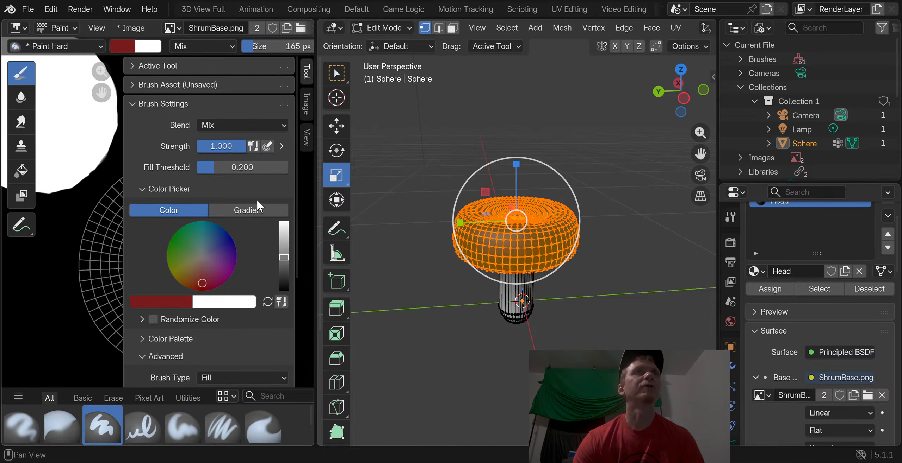
scroll(230, 231, "down", 4)
left_click(251, 293)
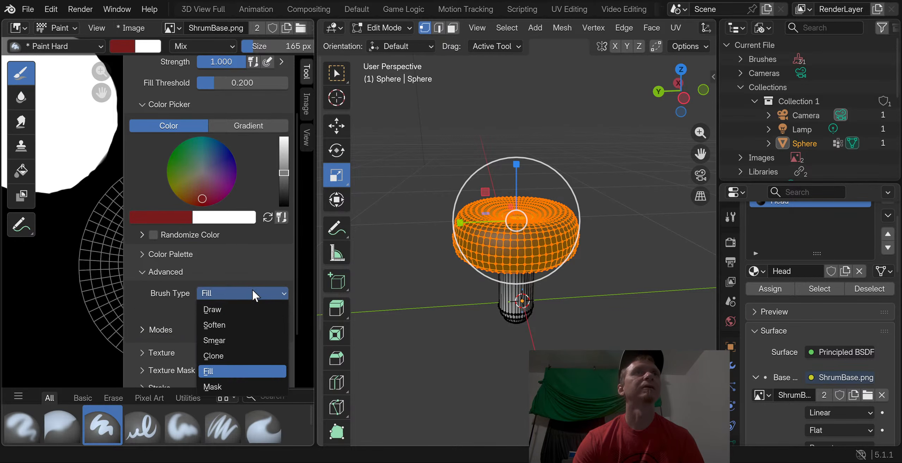
left_click(245, 312)
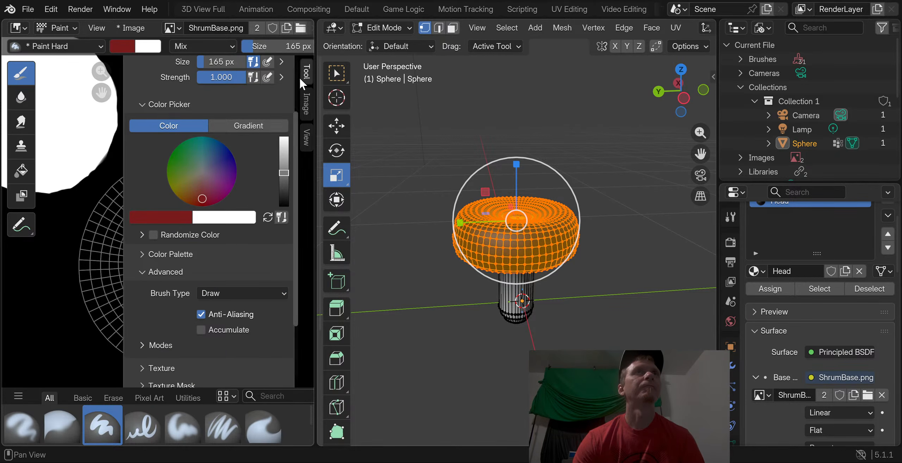
key("n")
mouse_move(211, 211)
left_mouse_down()
mouse_move(165, 239)
mouse_move(225, 282)
mouse_move(140, 289)
mouse_move(218, 225)
mouse_move(214, 263)
mouse_move(183, 195)
mouse_move(271, 232)
mouse_move(259, 195)
mouse_move(222, 165)
mouse_move(156, 169)
mouse_move(120, 189)
mouse_move(102, 211)
mouse_move(84, 269)
mouse_move(96, 327)
mouse_move(126, 353)
mouse_move(202, 365)
mouse_move(253, 349)
mouse_move(281, 297)
mouse_move(288, 250)
mouse_move(264, 198)
mouse_move(271, 212)
mouse_move(259, 307)
mouse_move(233, 310)
mouse_move(212, 292)
mouse_move(197, 187)
mouse_move(165, 206)
mouse_move(125, 211)
mouse_move(121, 252)
mouse_move(155, 335)
mouse_move(97, 312)
mouse_move(233, 335)
mouse_move(228, 326)
left_mouse_up()
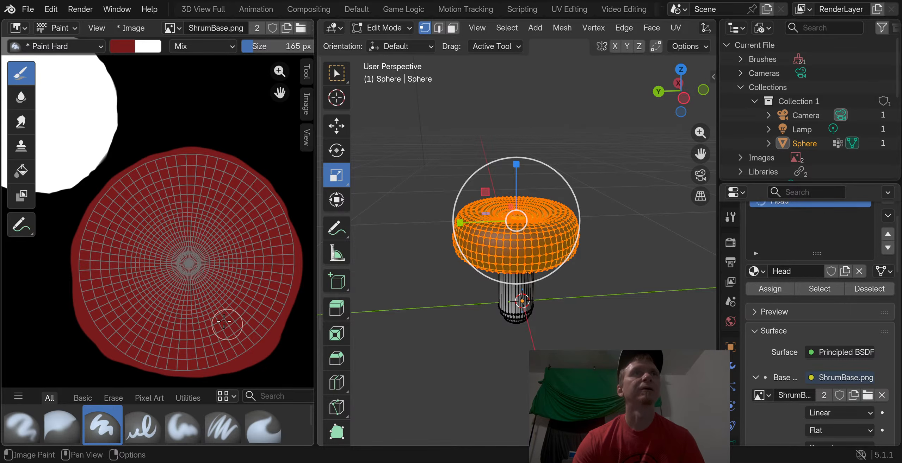
Set the brush color to black and paint over the excess red around the cap's UV layout
left_click(132, 48)
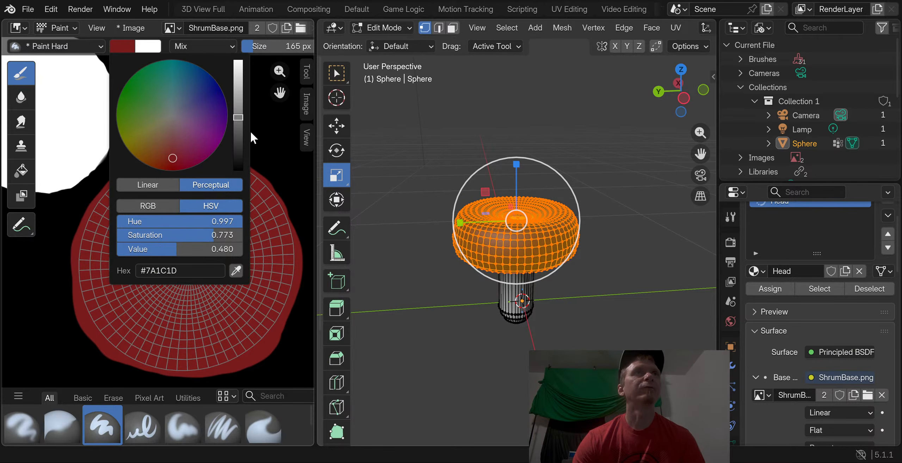
left_click(238, 170)
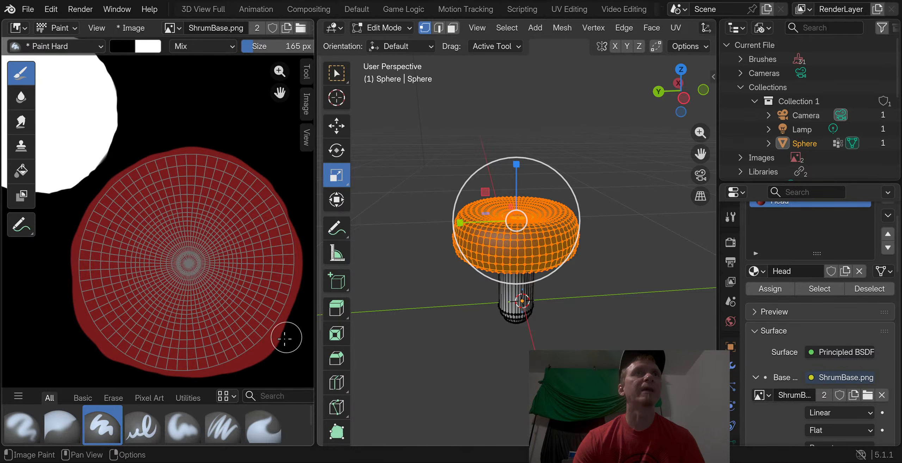
scroll(286, 338, "down", 2)
mouse_move(260, 235)
left_mouse_down()
mouse_move(237, 301)
mouse_move(209, 322)
mouse_move(176, 329)
left_mouse_up()
left_click_drag(90, 265, 138, 324)
scroll(252, 208, "up", 2)
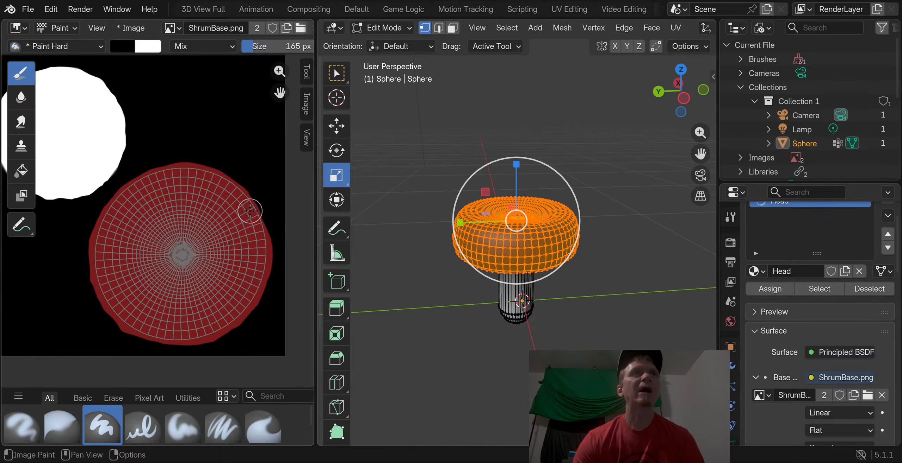
Save the painted ShrumBase.png image
scroll(249, 221, "down", 3)
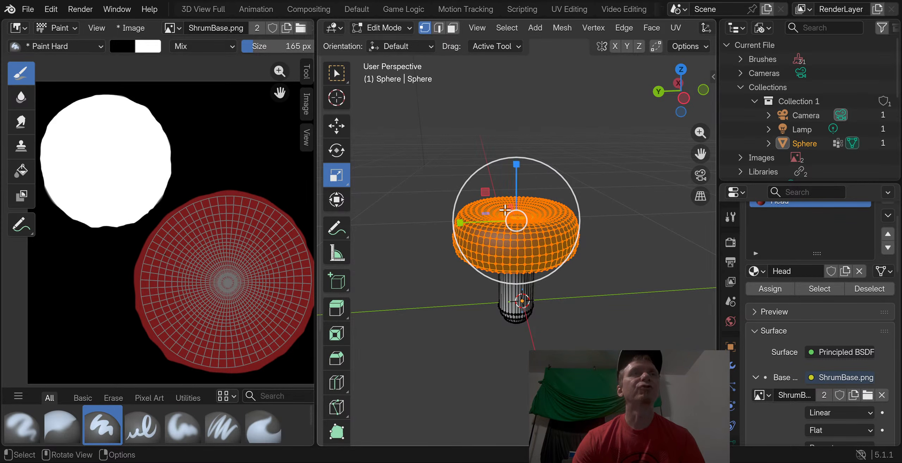
scroll(141, 222, "down", 2)
scroll(164, 218, "up", 1)
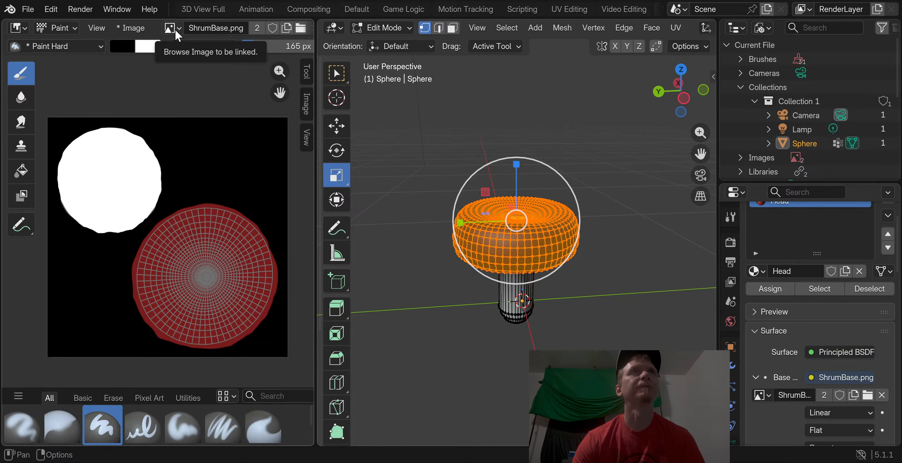
left_click(126, 28)
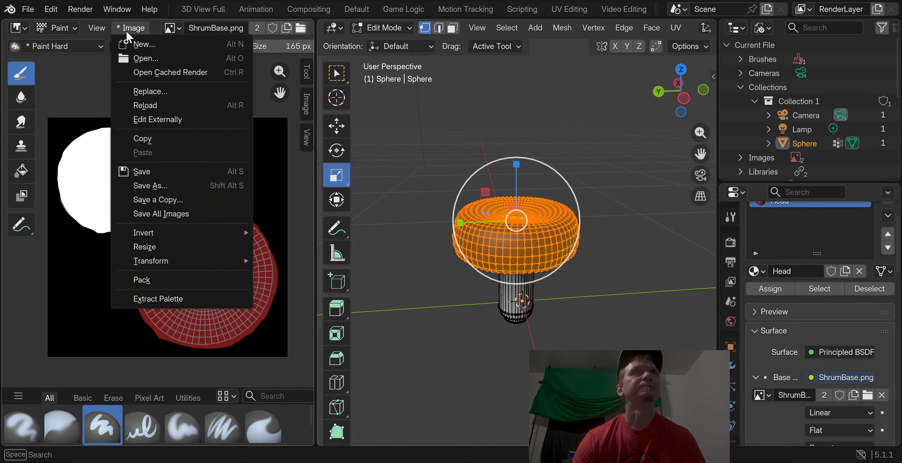
left_click(169, 183)
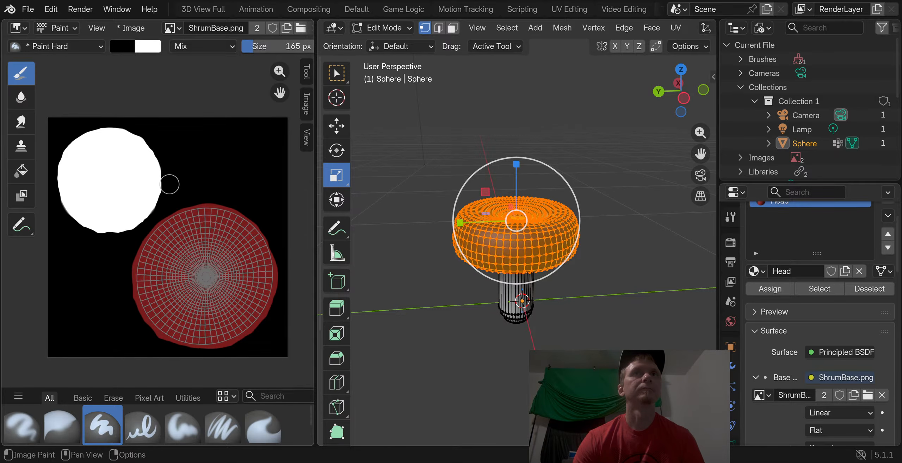
key("alt+s")
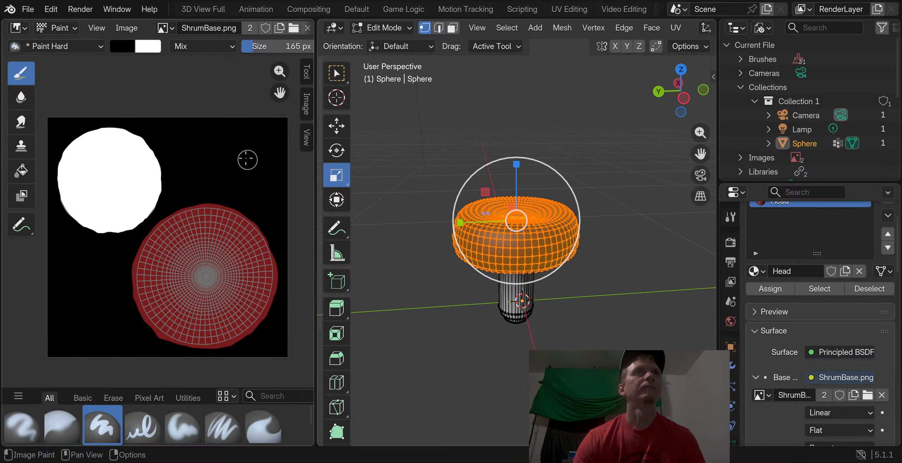
left_click(172, 27)
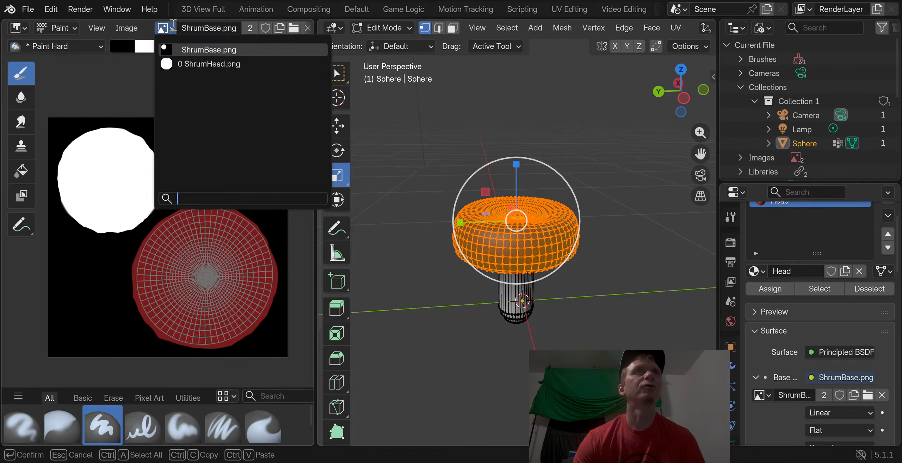
key("Escape")
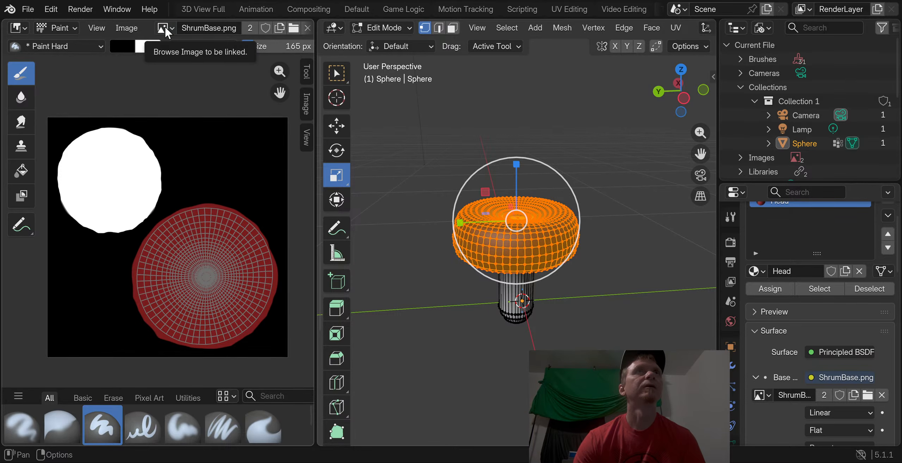
left_click(294, 28)
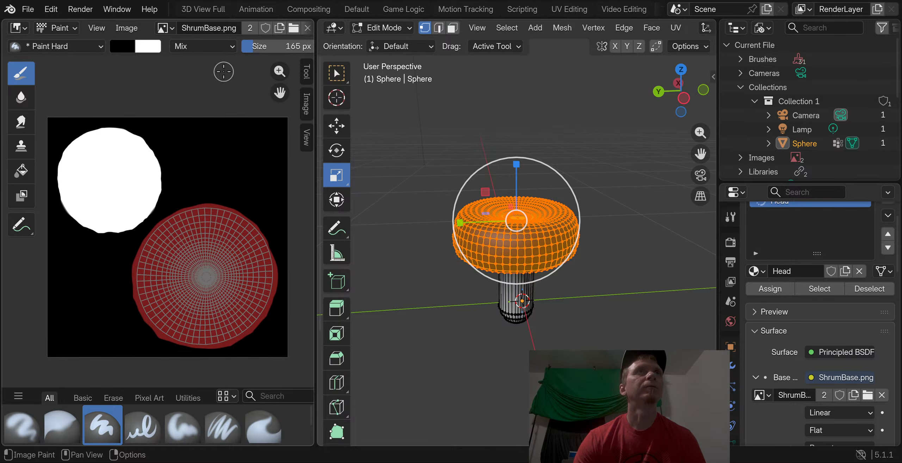
left_click(162, 27)
left_click(162, 28)
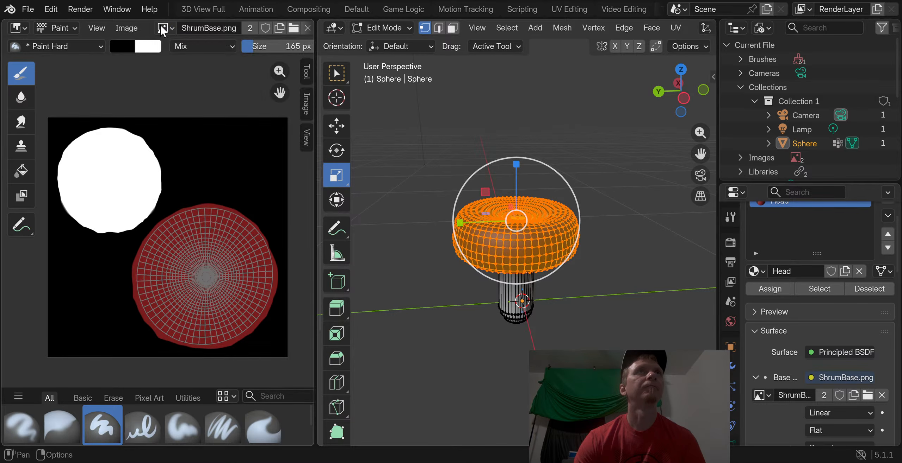
Save the blend file, reopen Shrum2.blend and check which images are still available in the Image Editor
left_click(162, 28)
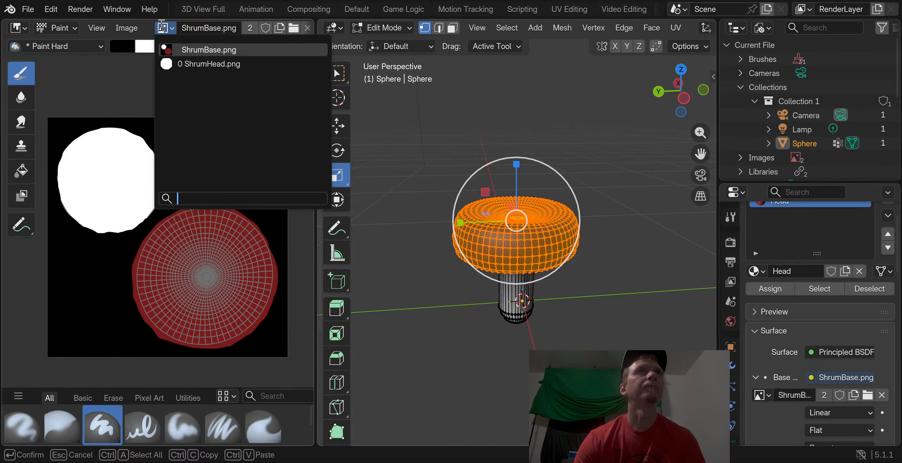
left_click(166, 28)
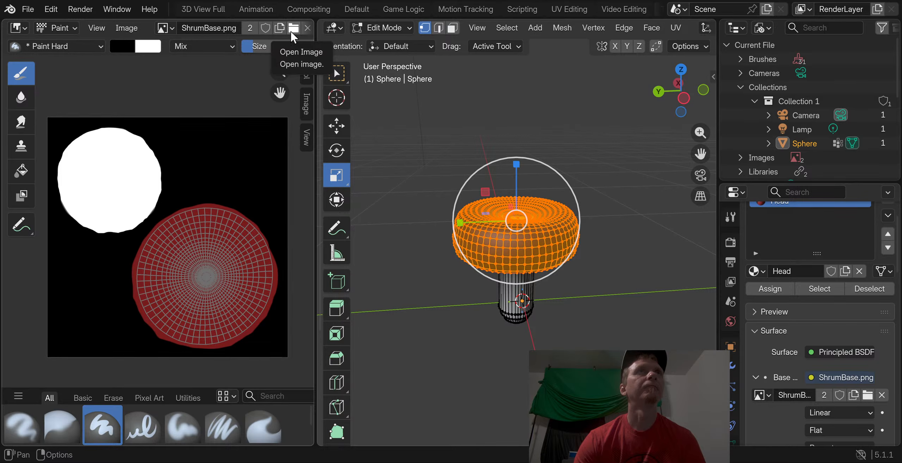
left_click(31, 10)
left_click(43, 101)
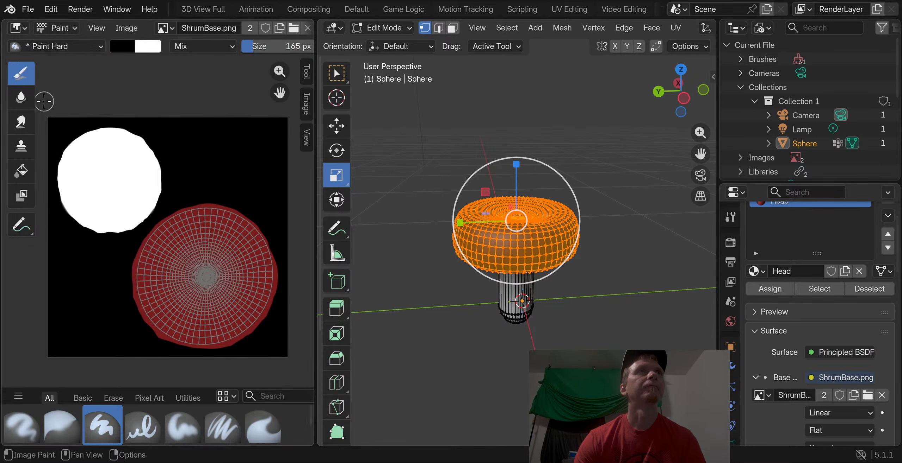
left_click(27, 10)
mouse_move(61, 53)
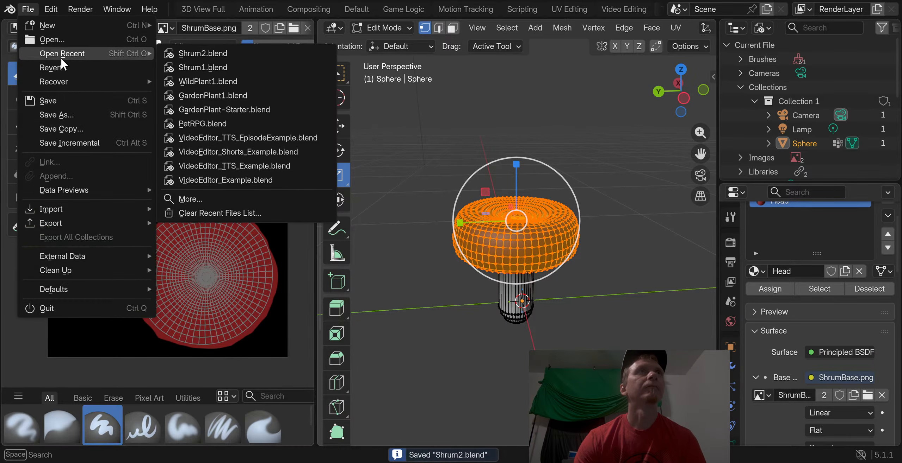
left_click(224, 53)
left_click(166, 28)
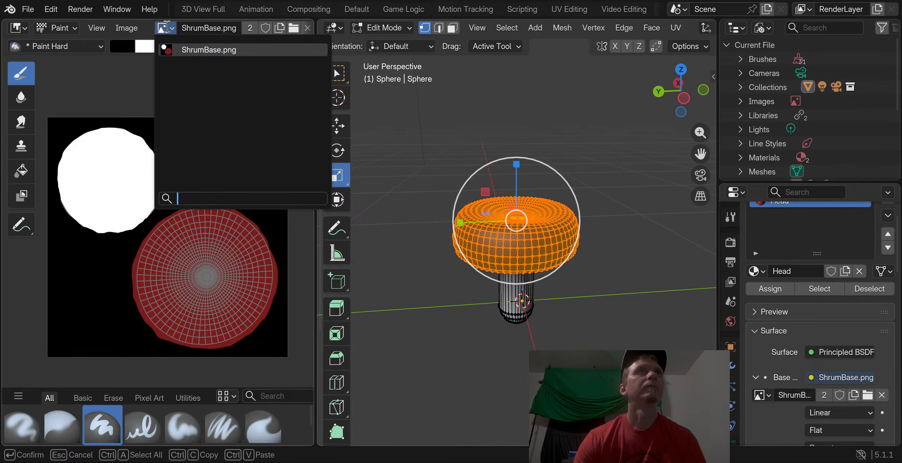
left_click(163, 28)
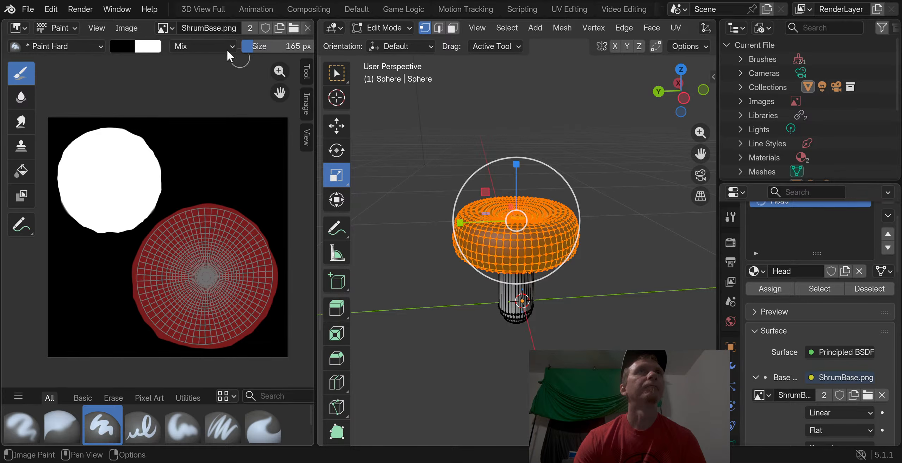
left_click(163, 27)
left_click(184, 47)
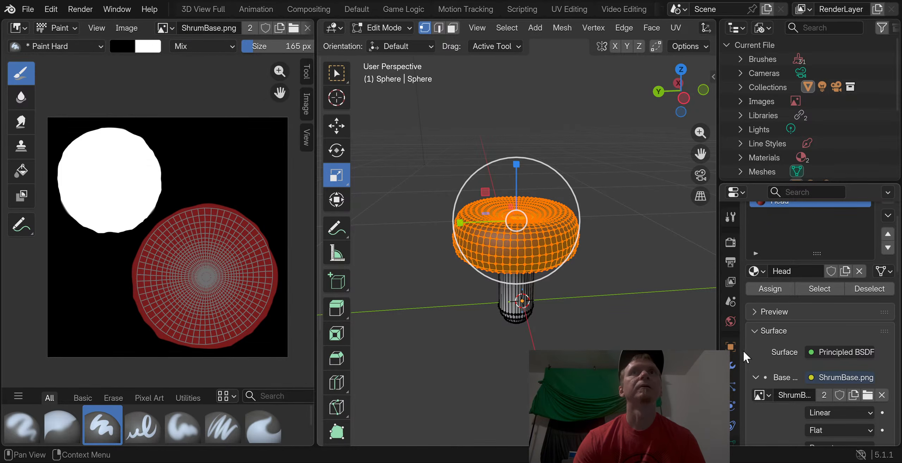
Change the Head material's surface shader to Diffuse BSDF
scroll(727, 334, "down", 5)
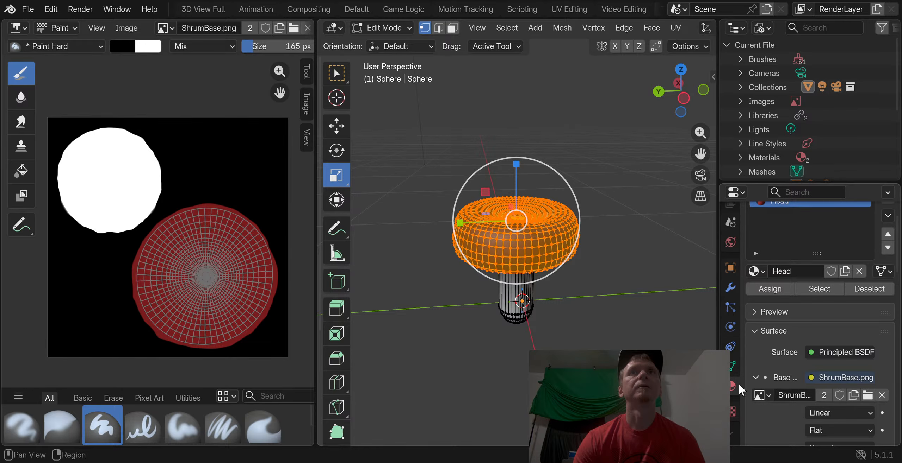
scroll(838, 341, "down", 4)
left_click(762, 338)
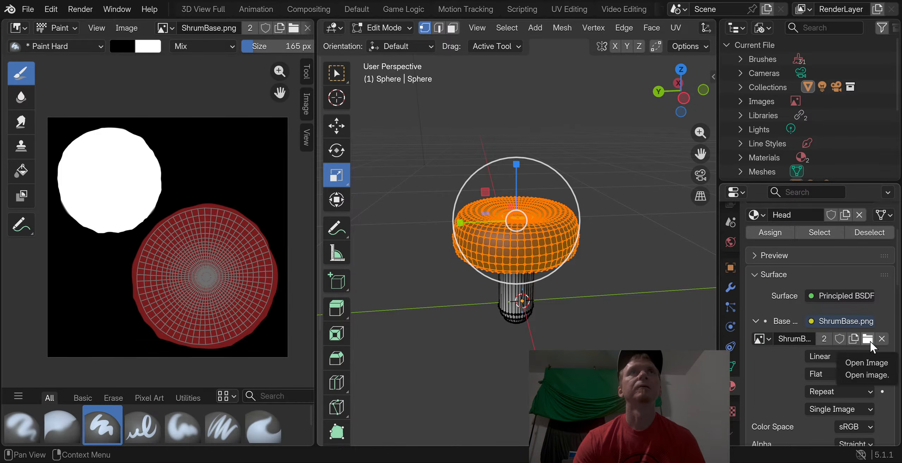
left_click(762, 339)
left_click(763, 339)
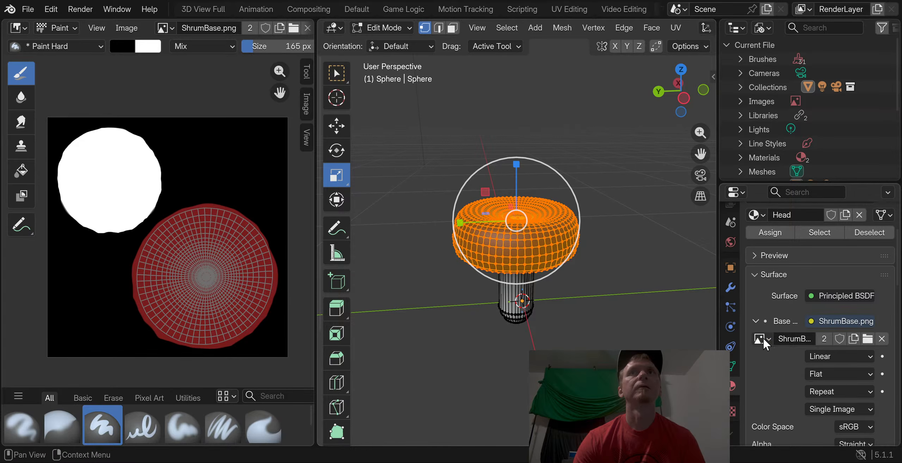
left_click(835, 318)
left_click(835, 319)
left_click(821, 298)
scroll(728, 93, "up", 7)
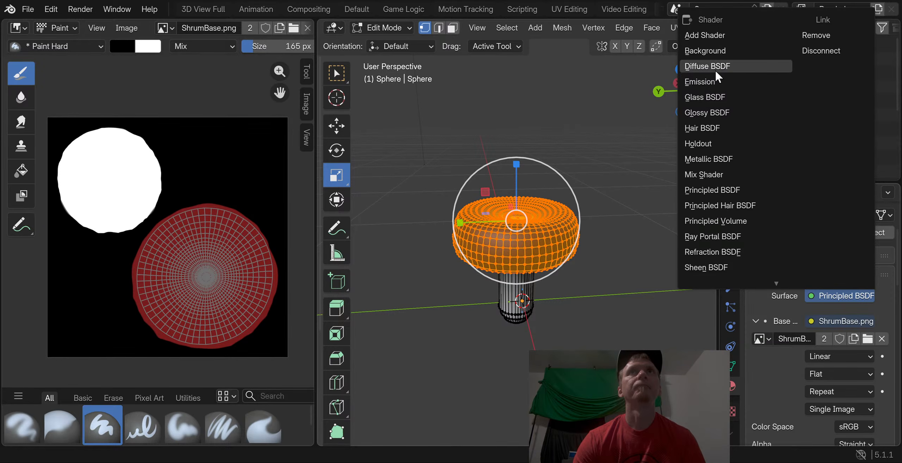
left_click(714, 66)
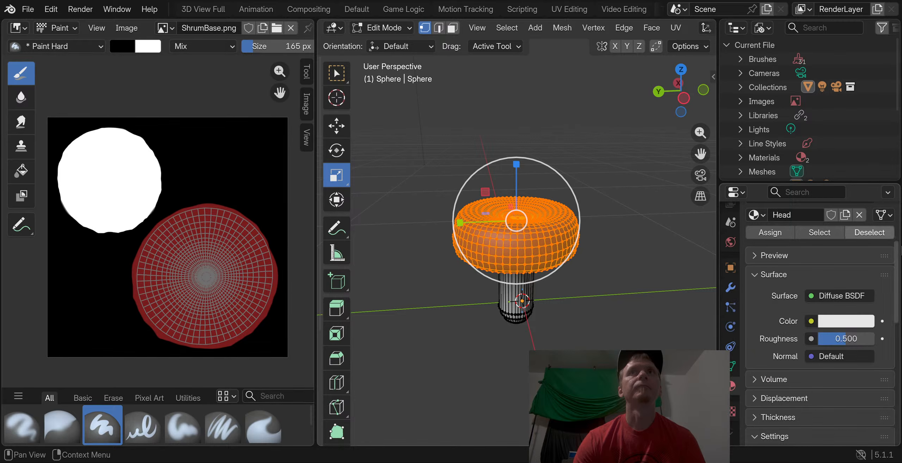
Link the Head material's diffuse color to an Image Texture using ShrumBase.png and save the blend file
left_click(755, 271)
left_click(753, 278)
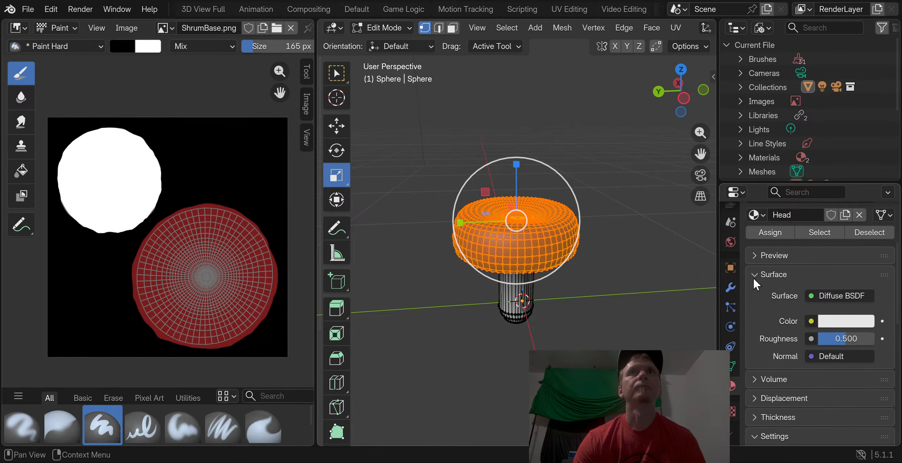
left_click(811, 321)
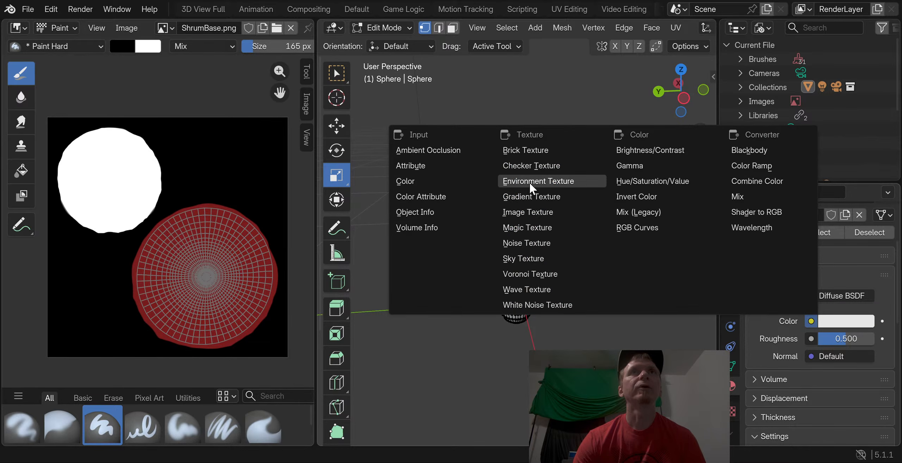
left_click(529, 213)
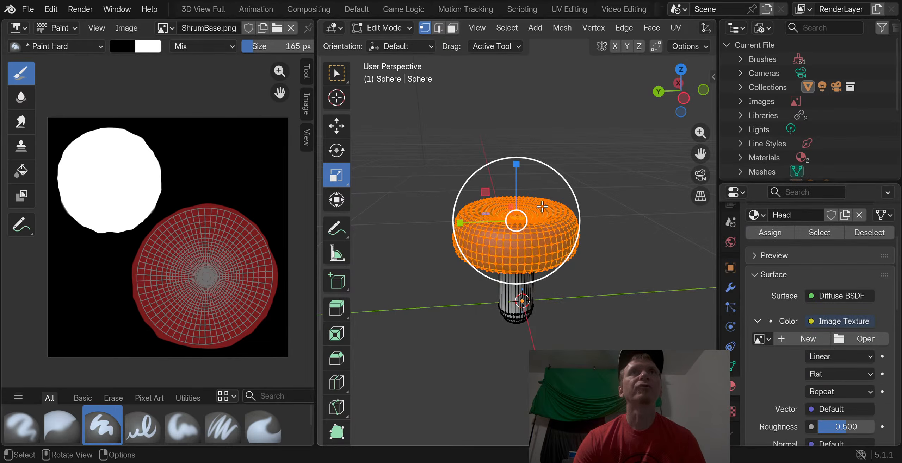
left_click(761, 338)
left_click(626, 175)
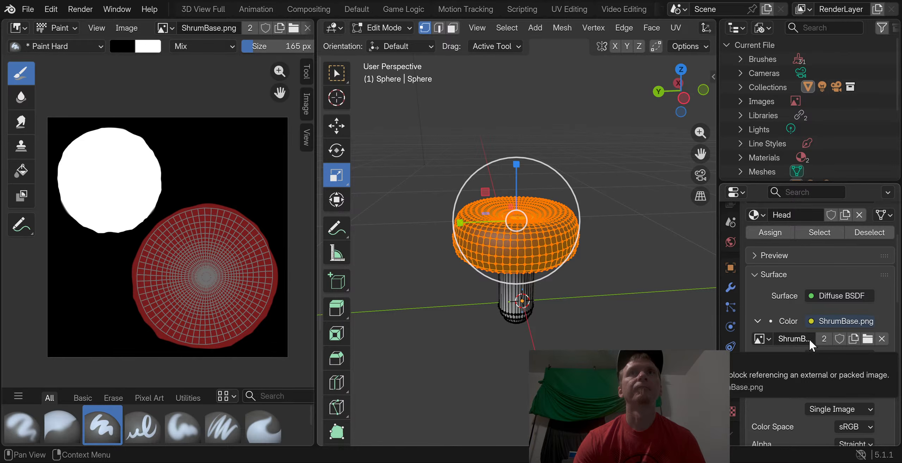
left_click(166, 27)
left_click(27, 10)
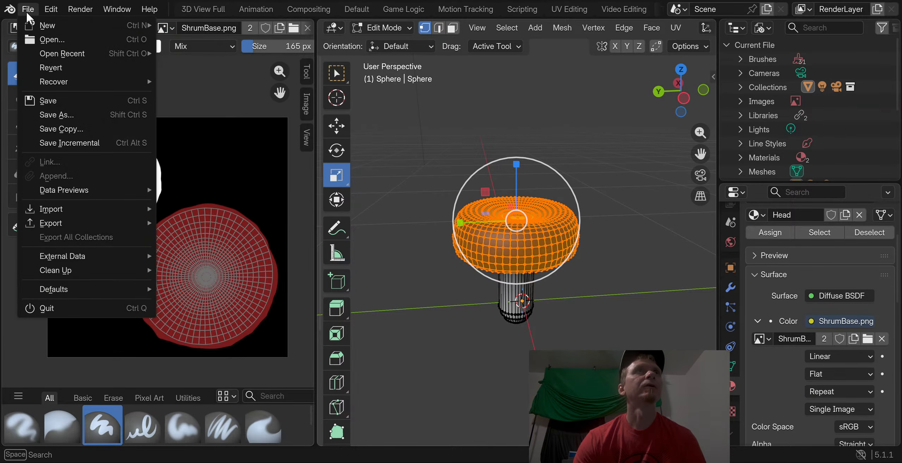
left_click(54, 100)
Deselect the cap's mesh, inspect its red texture and save the blend file again
middle_click_drag(563, 272, 546, 282)
scroll(545, 281, "up", 4)
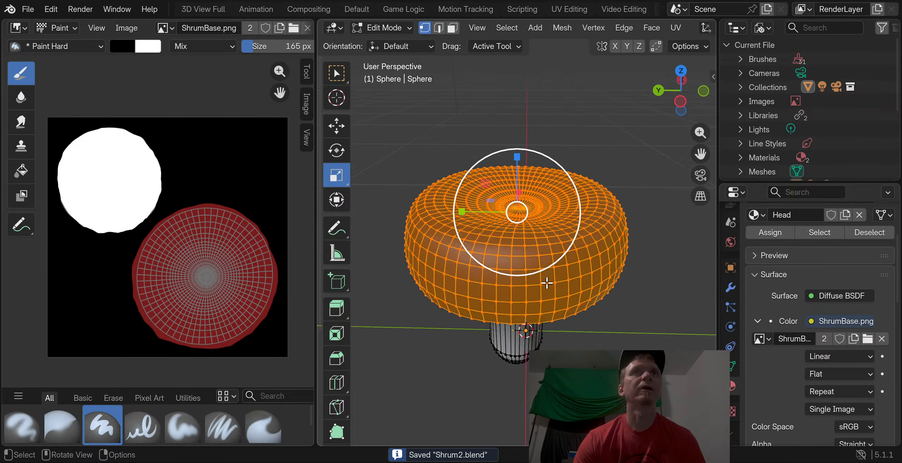
left_click(492, 63)
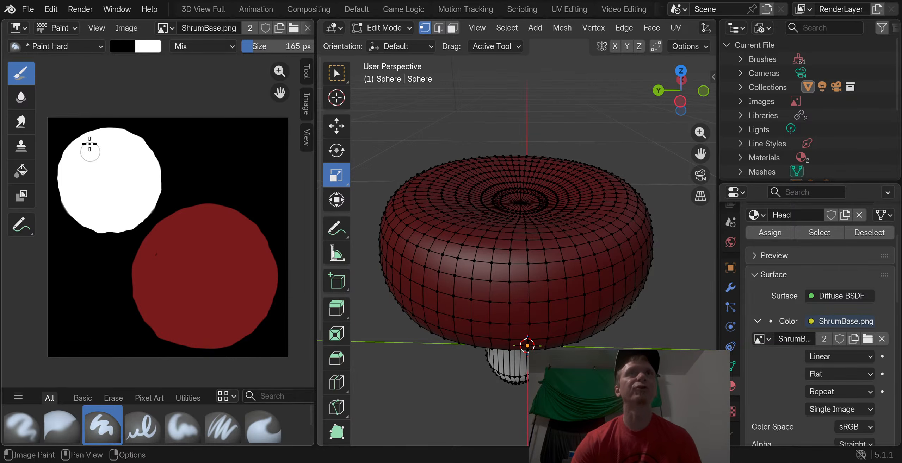
middle_click_drag(443, 184, 523, 187)
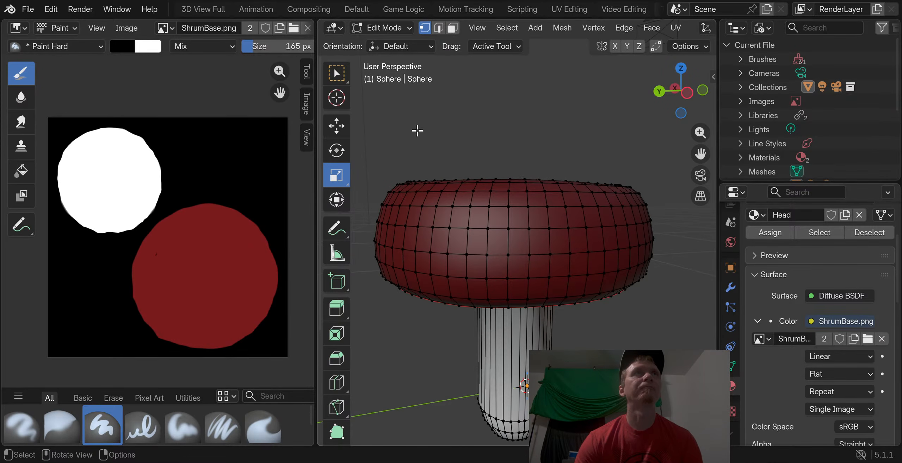
left_click(25, 9)
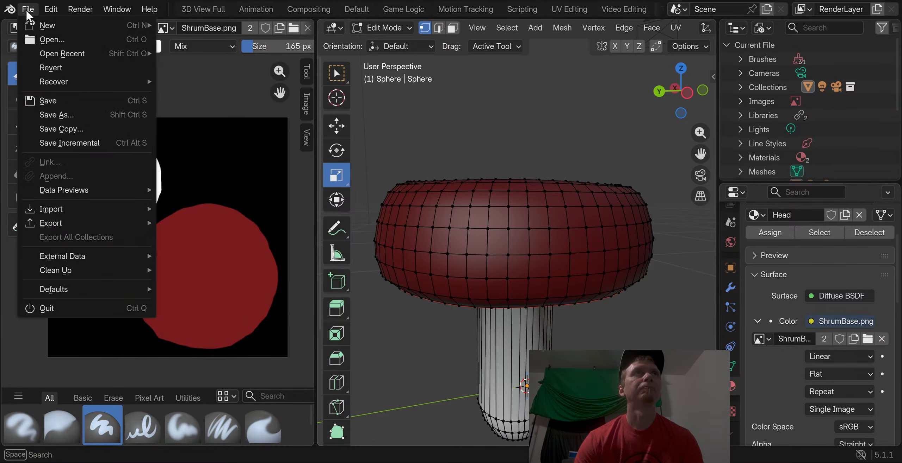
left_click(47, 99)
Select the edge loop where the straight stem meets its rounded base
middle_click_drag(549, 138, 520, 142)
scroll(519, 173, "down", 4)
scroll(520, 143, "up", 3)
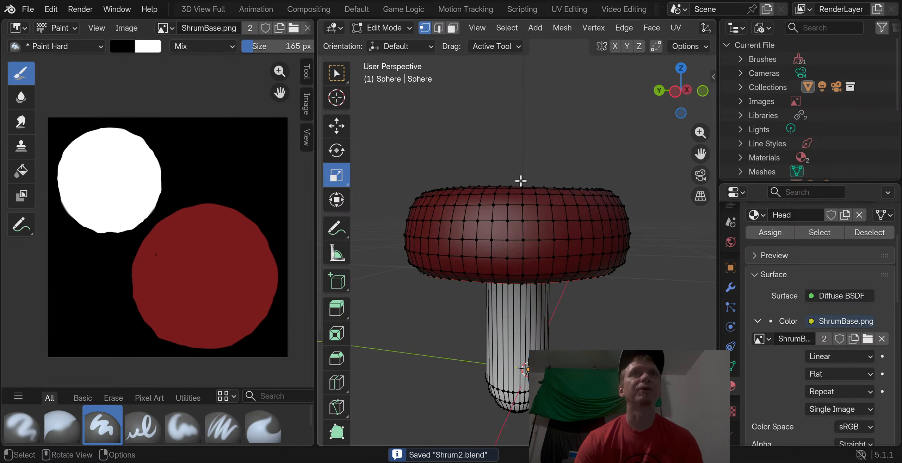
middle_click_drag(526, 342, 519, 260)
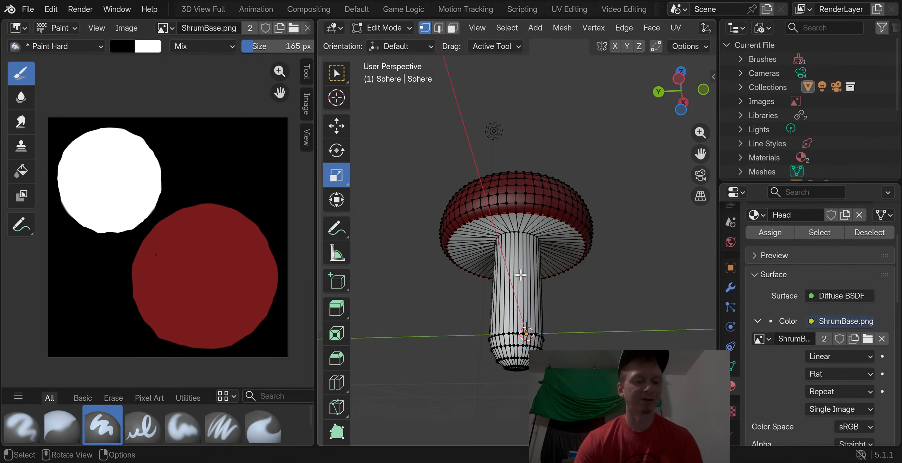
scroll(519, 260, "up", 2)
middle_click_drag(520, 405, 532, 223, "shift")
scroll(531, 223, "up", 2)
scroll(531, 222, "up", 4)
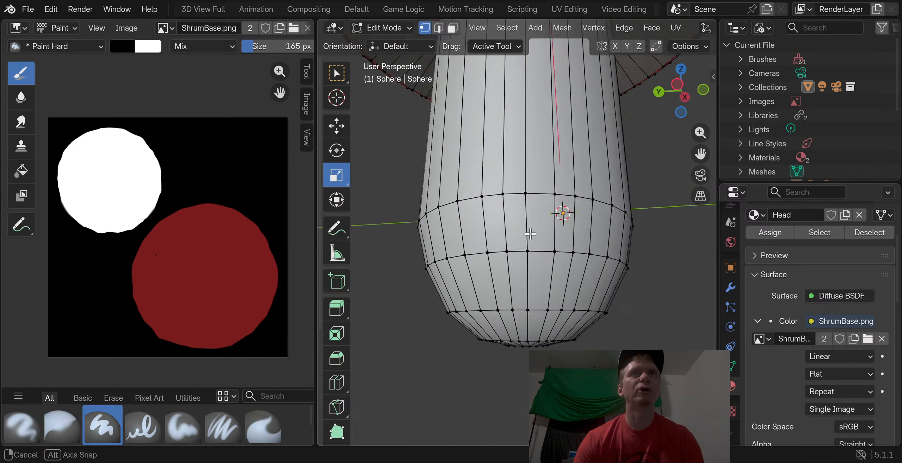
left_click(520, 237, "alt")
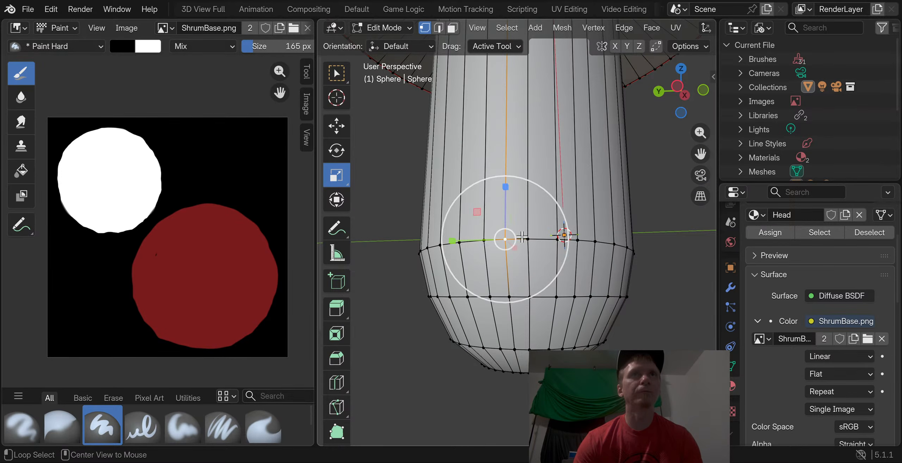
left_click(521, 238, "alt")
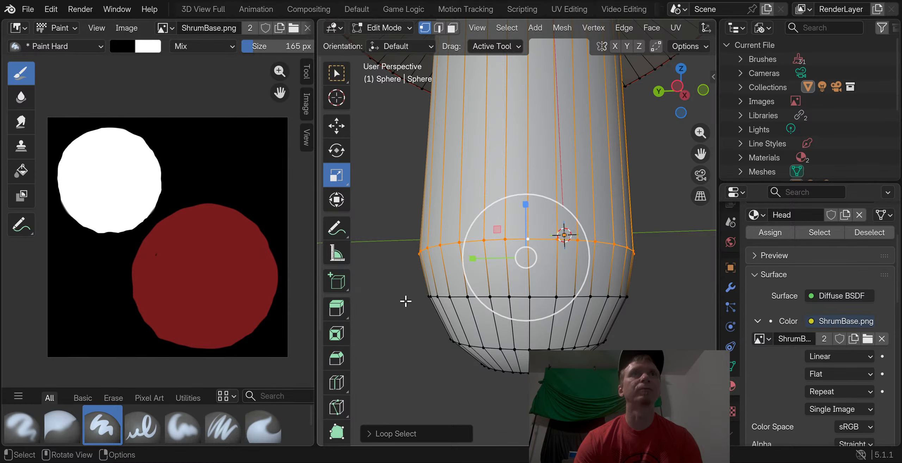
Select the edge rings of the stem's rounded base below its topmost ring and scale them up about 1.3 times
scroll(405, 300, "down", 4)
left_click(506, 261, "alt")
left_click(506, 261, "alt")
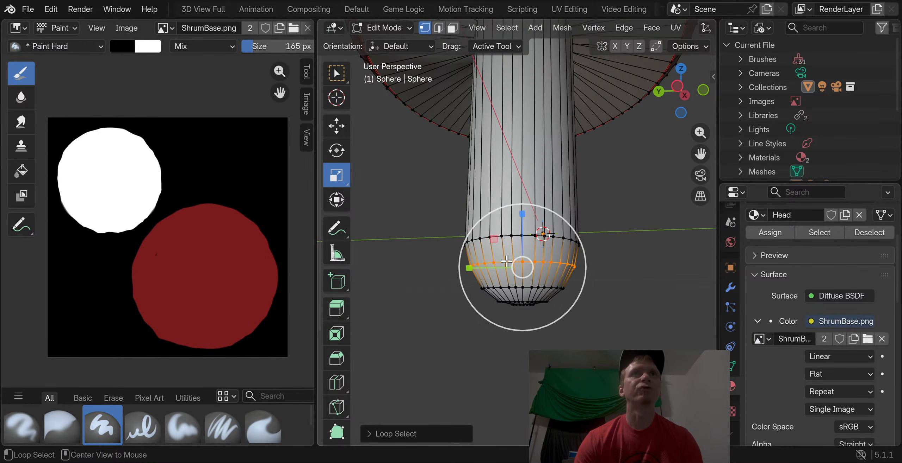
left_click_drag(506, 284, 502, 273)
middle_click_drag(503, 273, 492, 183)
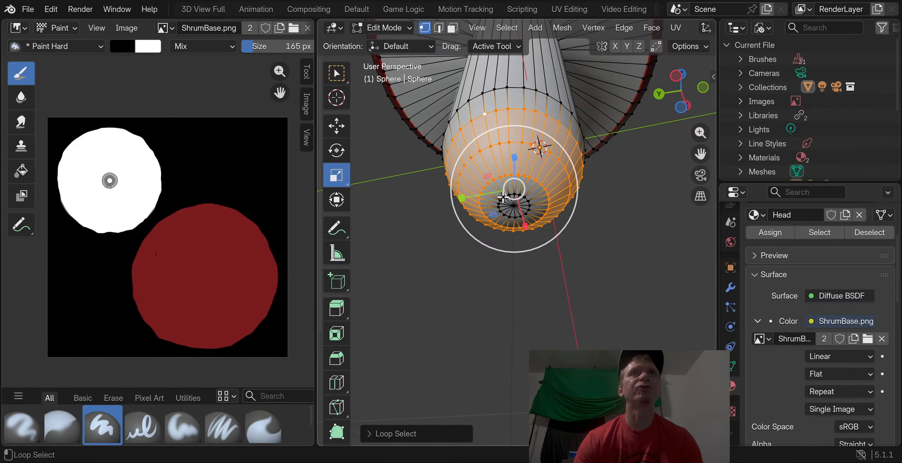
left_click_drag(492, 183, 525, 215)
middle_click_drag(539, 145, 589, 288)
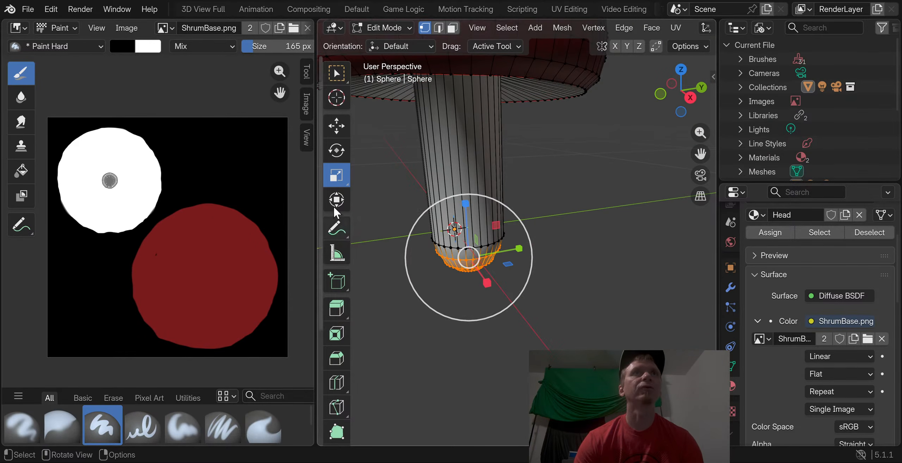
key("s")
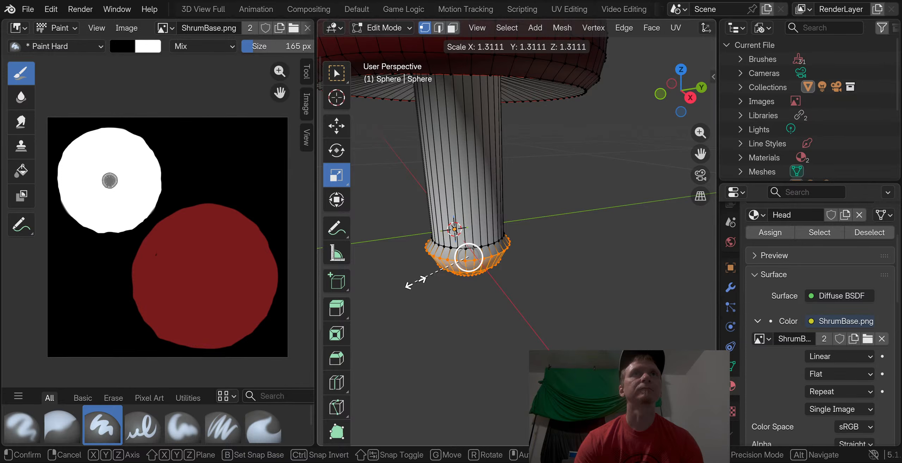
left_click(417, 268)
key("s")
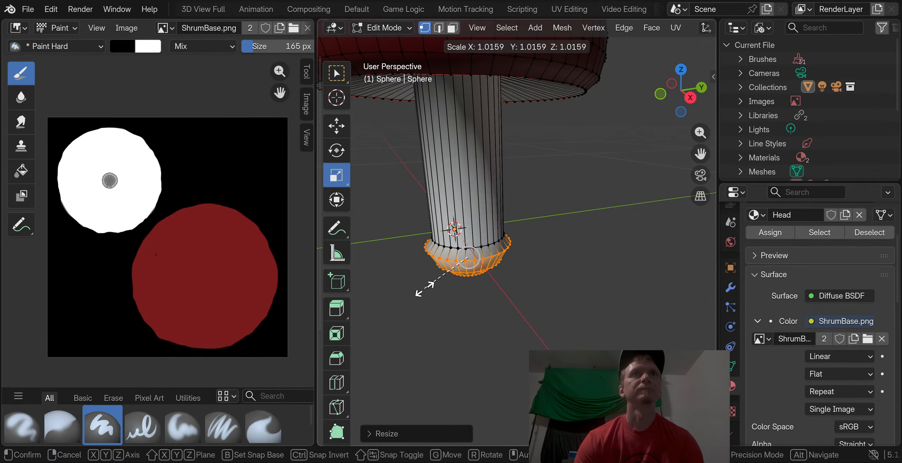
left_click(422, 289)
Select the widest edge ring of the stem's base, scale it down to about 0.84 and clear the selection
left_click(438, 258)
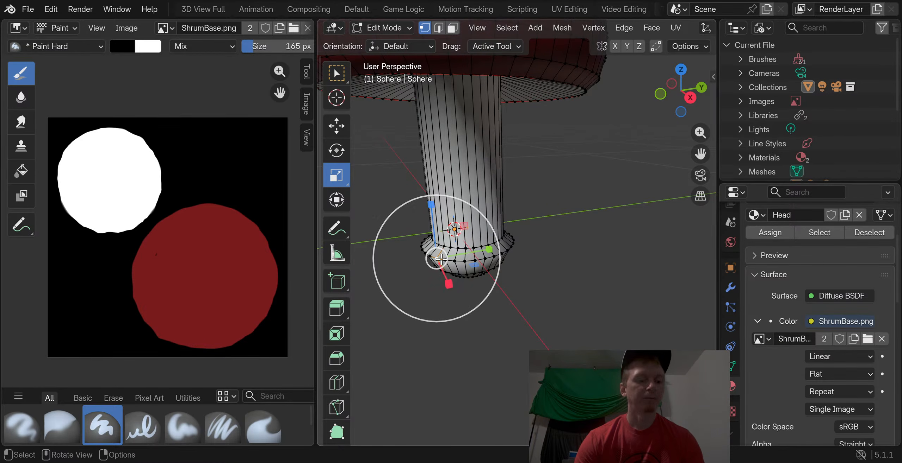
left_click(436, 269, "alt")
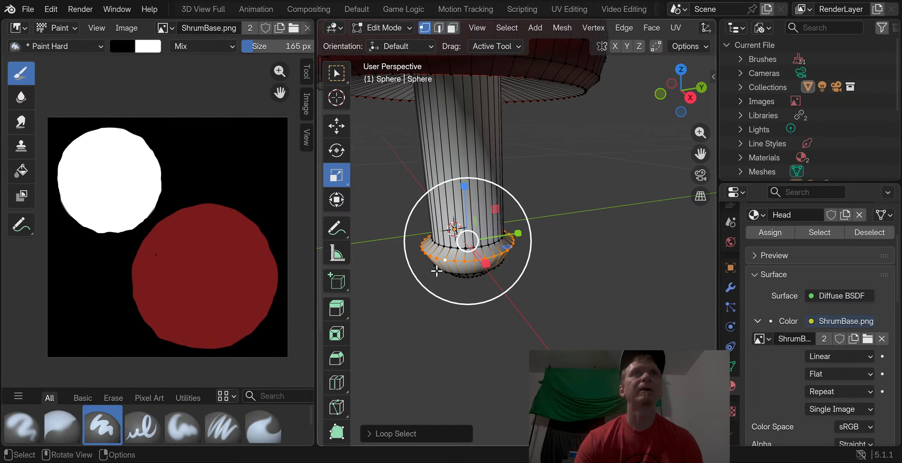
key("s")
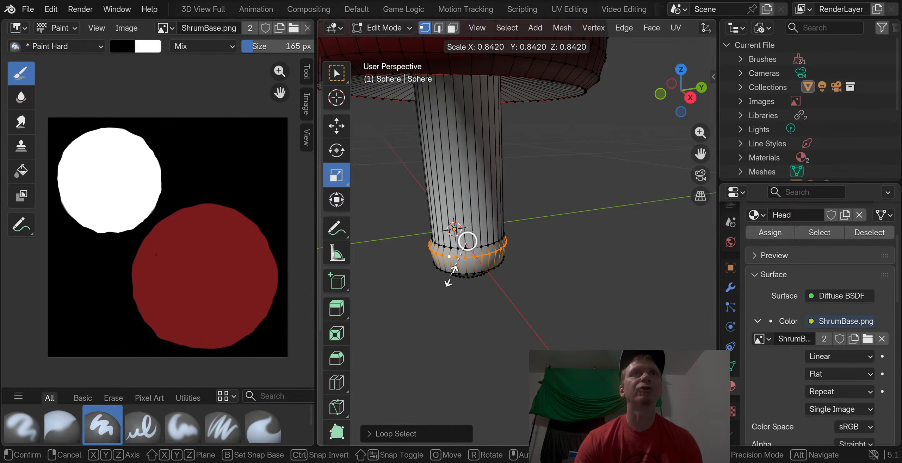
left_click(450, 277)
left_click(402, 218)
middle_click_drag(409, 302, 387, 249)
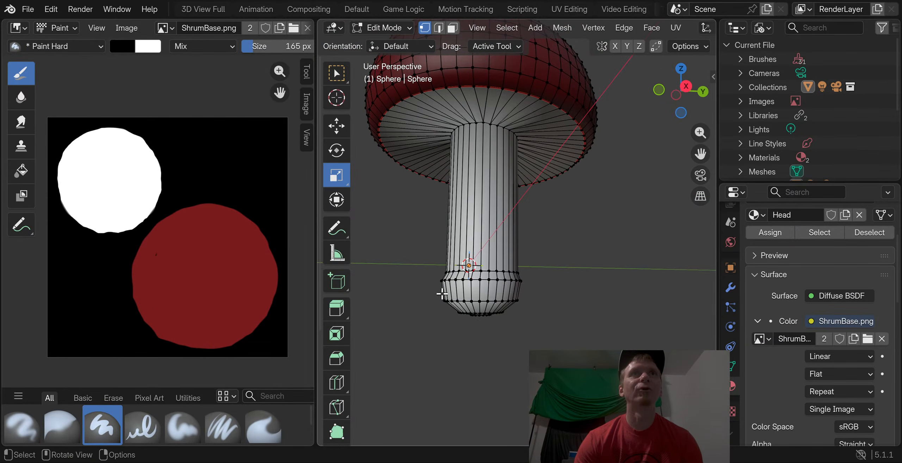
Add one loop cut around the middle of the stem's rounded base, scale it up slightly and clear the selection
left_click(462, 300)
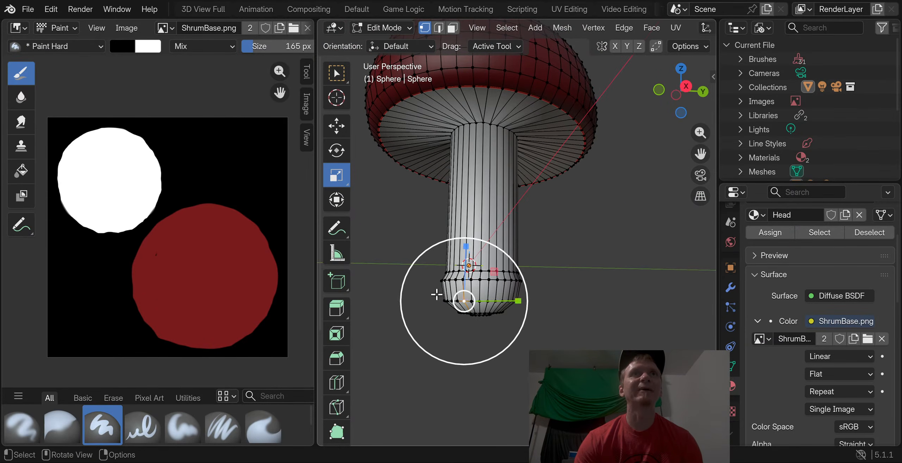
left_click(337, 383)
left_click(459, 291)
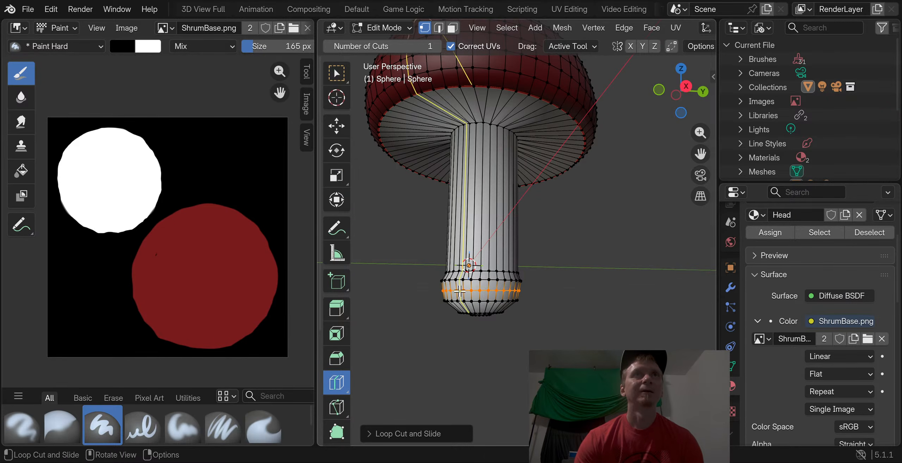
left_click(336, 126)
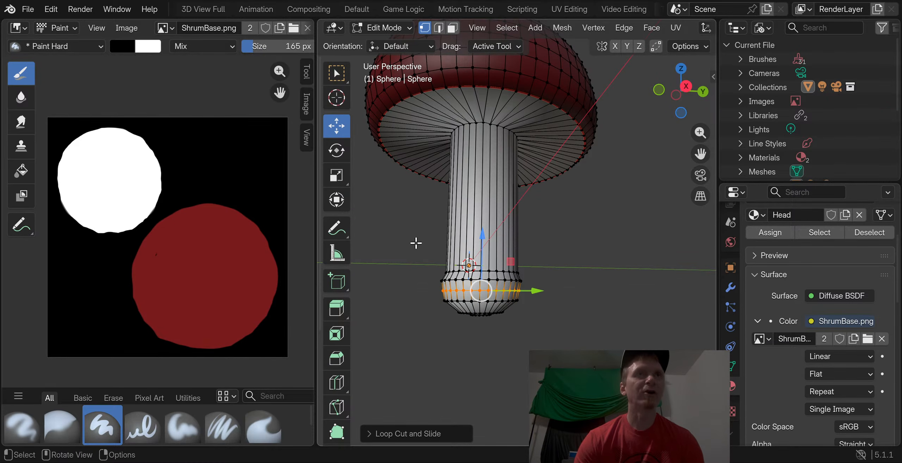
left_click(337, 175)
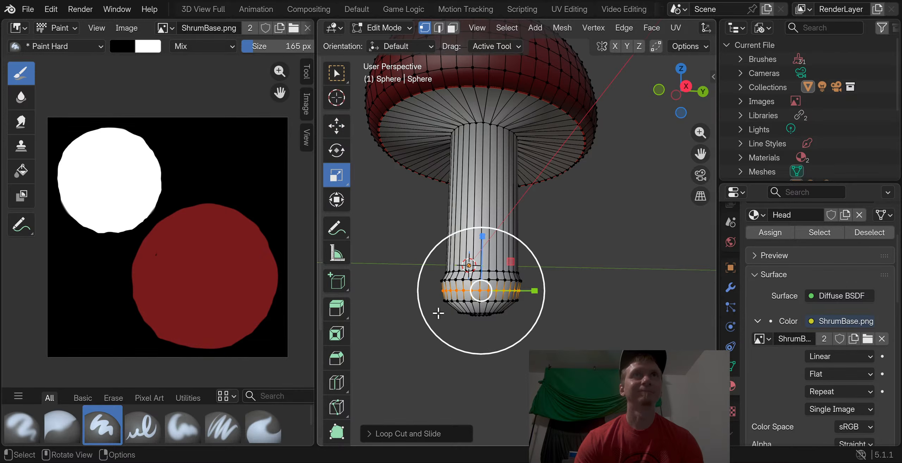
left_click_drag(438, 313, 428, 319)
left_click(416, 222)
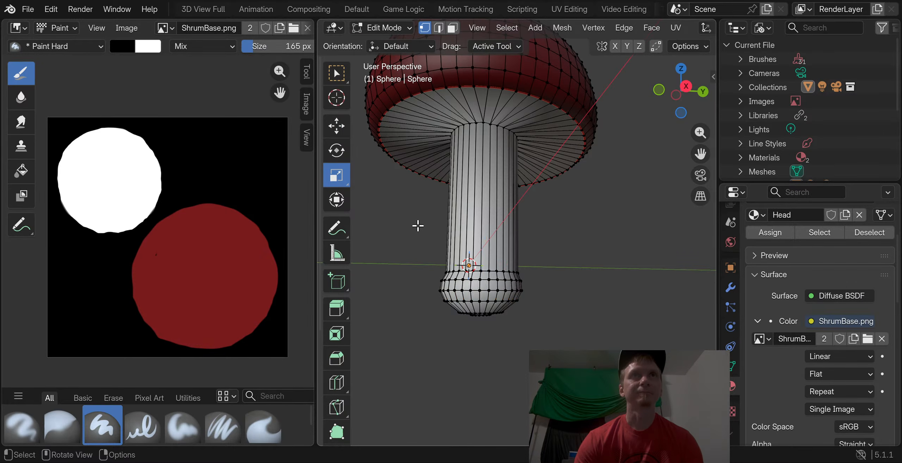
Inspect the whole mushroom with its reshaped base and save the blend file
middle_click_drag(417, 226, 435, 207)
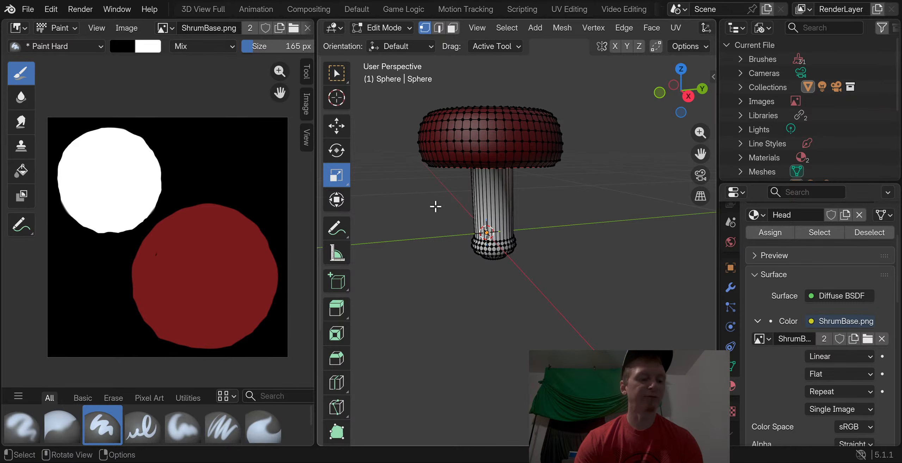
middle_click_drag(487, 147, 483, 240, "shift")
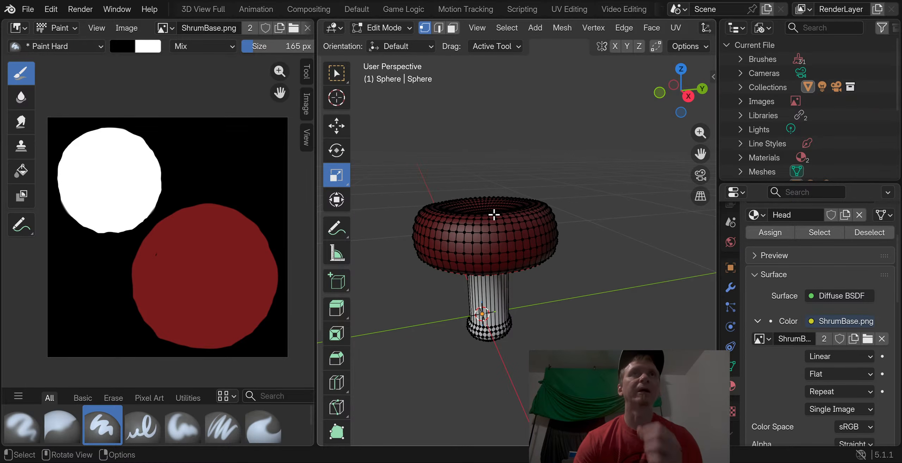
middle_click_drag(494, 215, 483, 196)
left_click(28, 9)
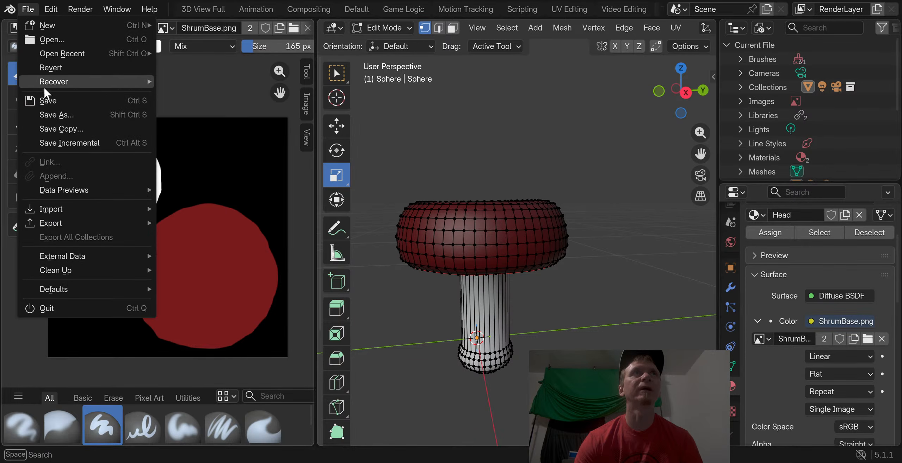
left_click(46, 101)
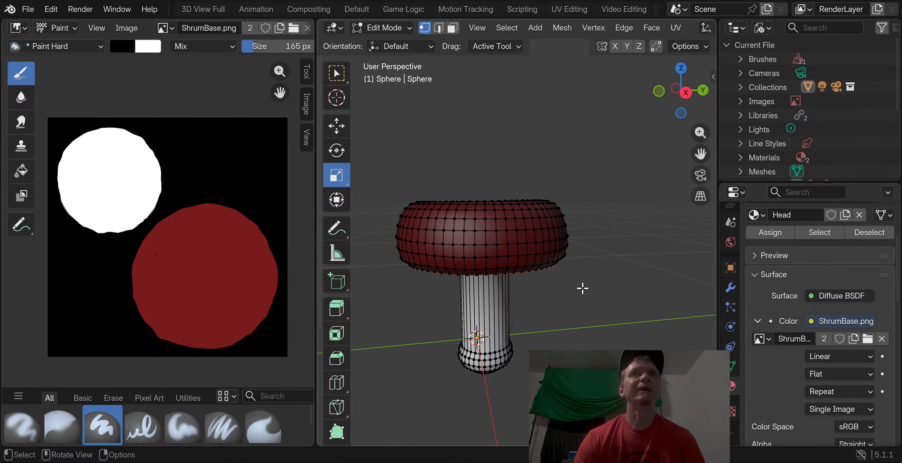
Check the mushroom from several angles and save it as a new file named Shrum3.blend
middle_click_drag(505, 221, 468, 250)
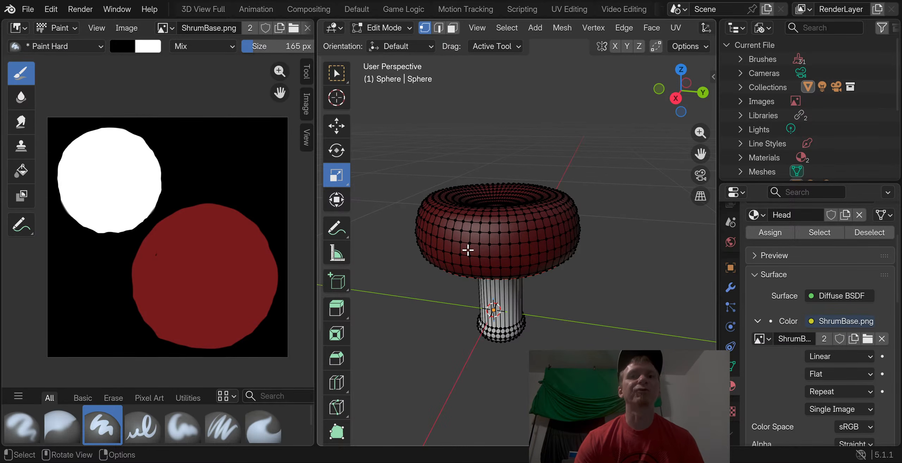
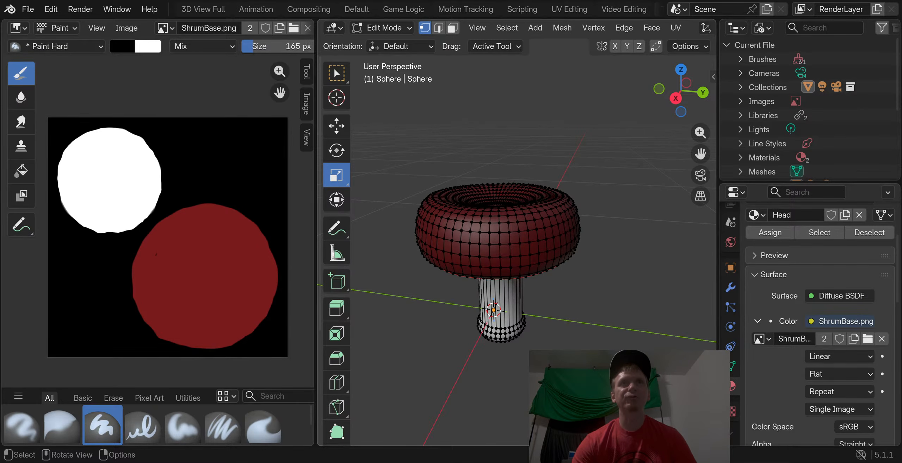
middle_click_drag(545, 307, 559, 320)
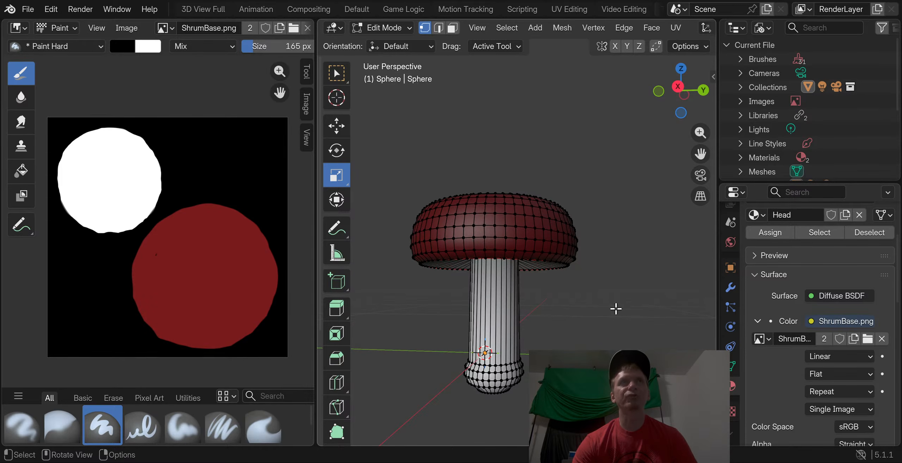
left_click_drag(531, 233, 513, 246)
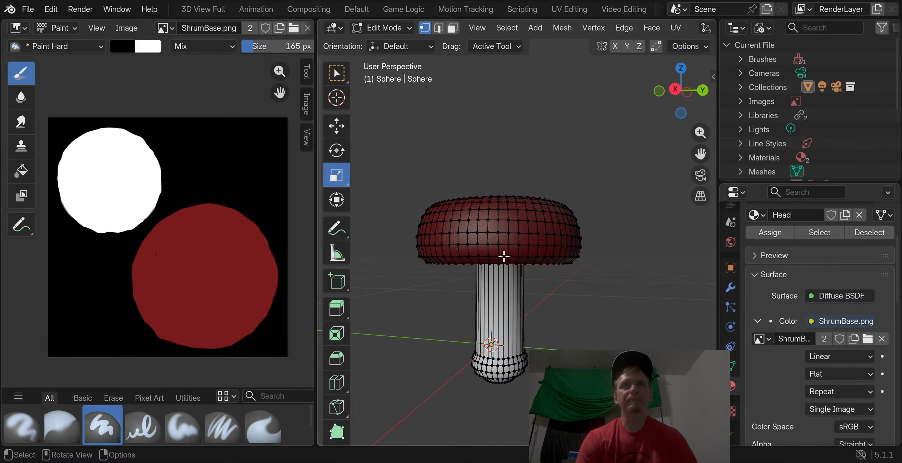
middle_click_drag(510, 218, 547, 256)
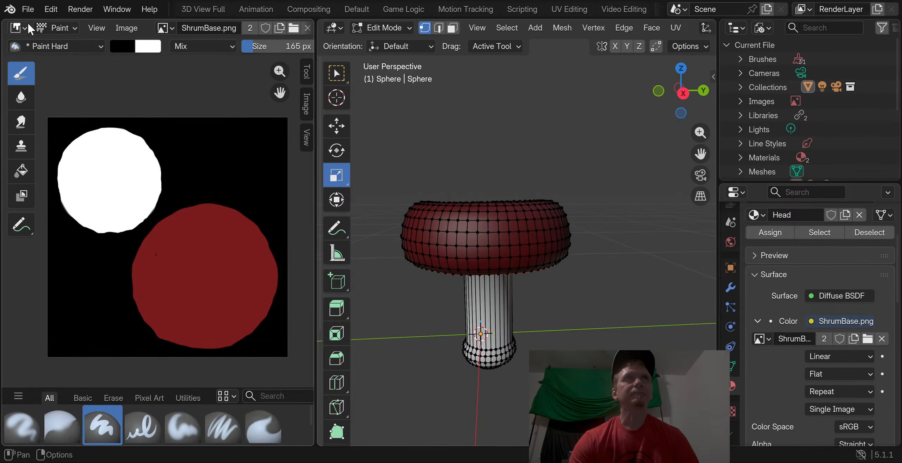
left_click(28, 10)
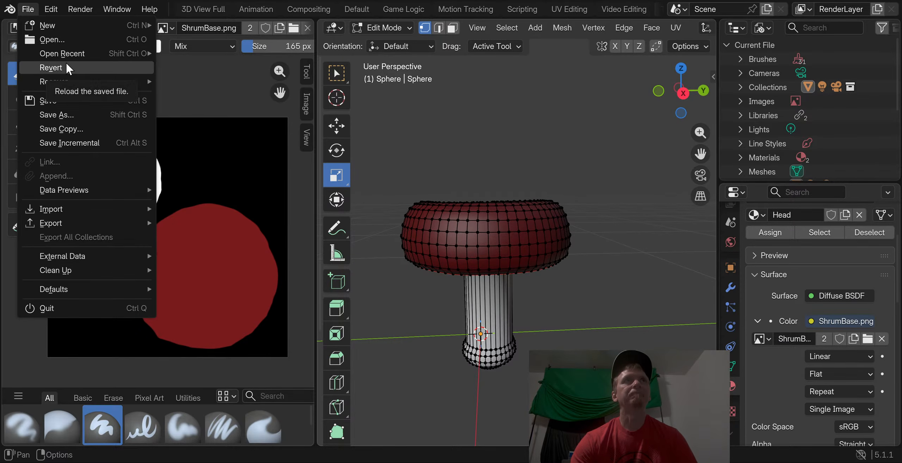
left_click(72, 115)
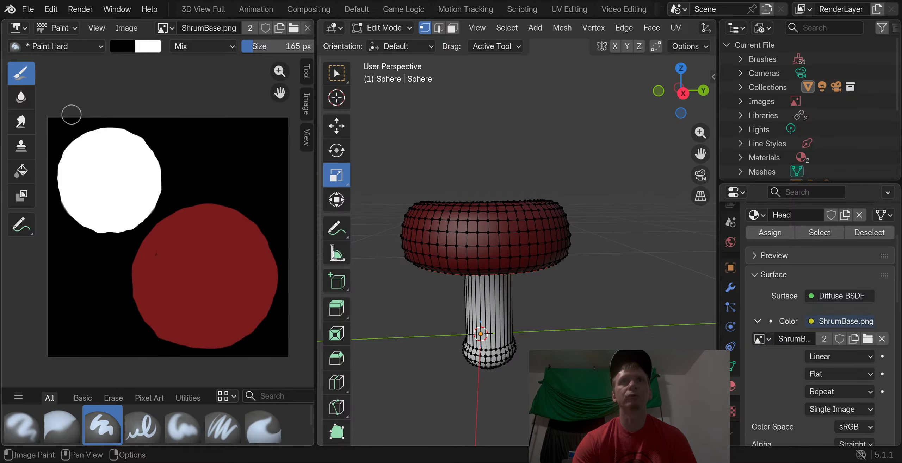
key("ctrl+s")
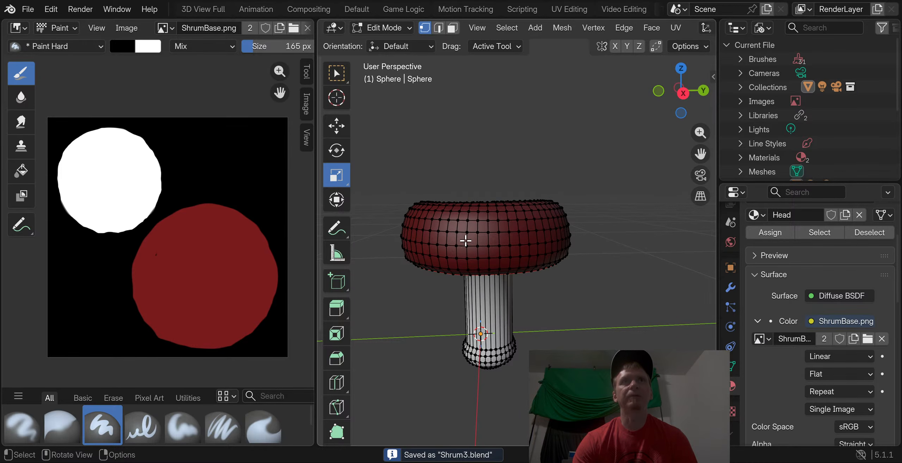
Examine the cap's sunken top in the mesh view and switch the mushroom to Object Mode
middle_click_drag(473, 229, 512, 261)
scroll(507, 298, "up", 4)
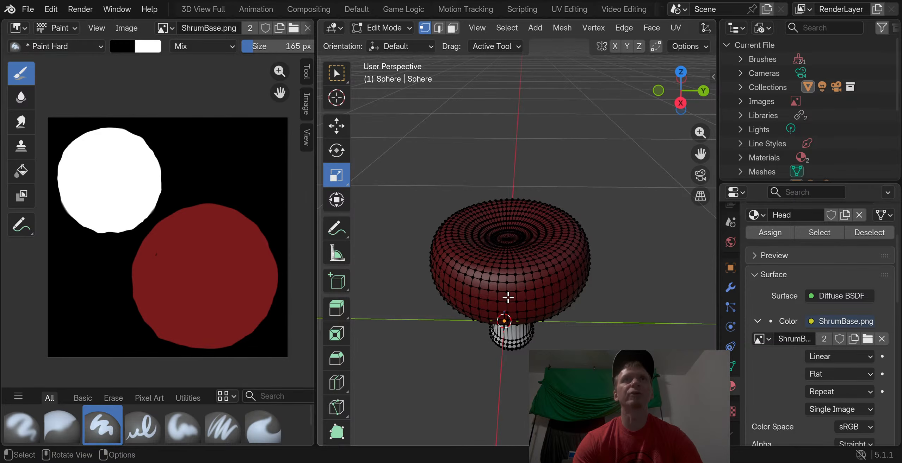
middle_click_drag(507, 298, 518, 257)
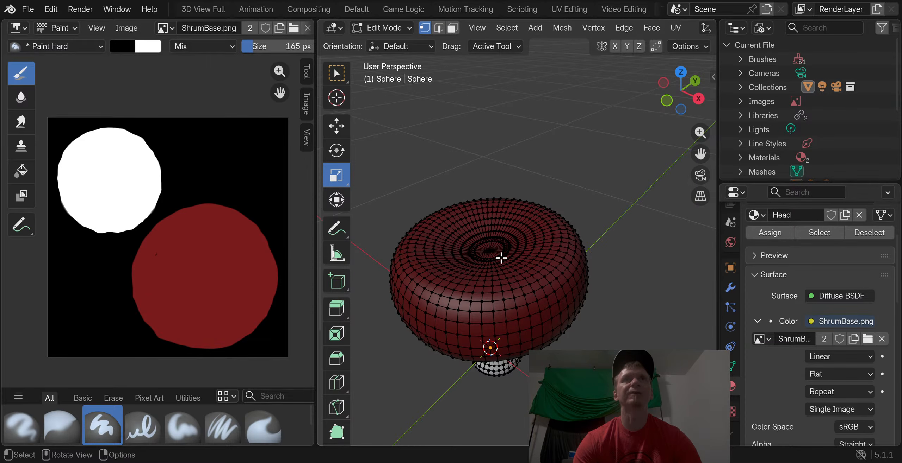
scroll(504, 251, "up", 1)
middle_click_drag(504, 252, 489, 244)
scroll(491, 249, "up", 1)
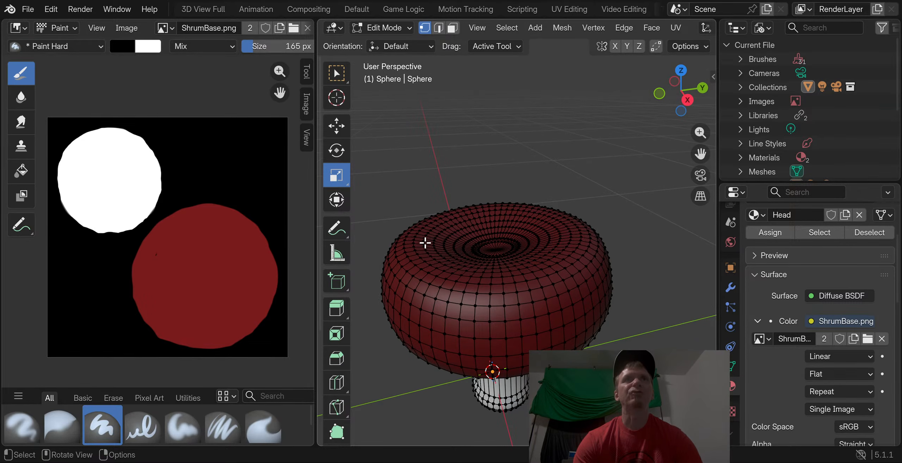
left_click(377, 31)
left_click(379, 44)
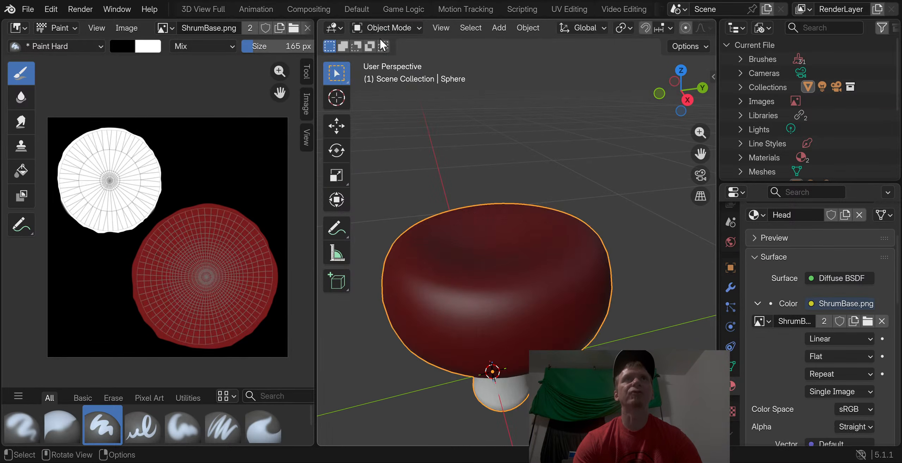
middle_click_drag(422, 189, 509, 176)
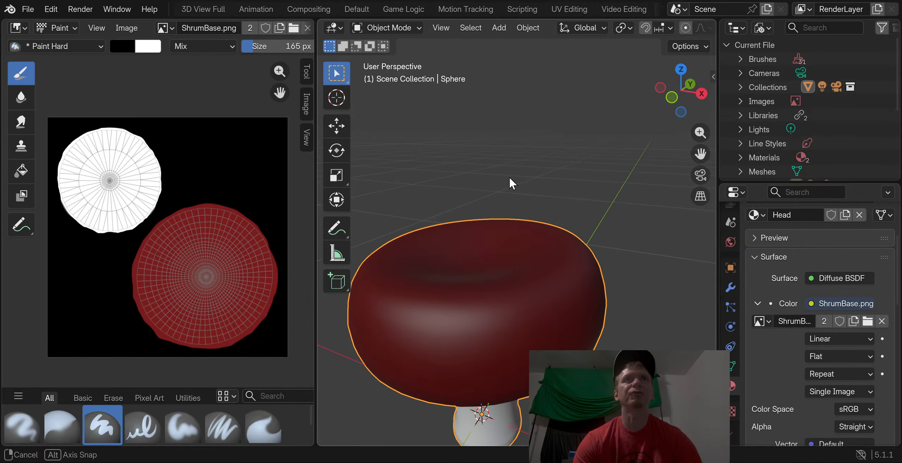
Switch the mushroom to Sculpt Mode and bring the Grab brush into view among the sculpting brushes
left_click(383, 27)
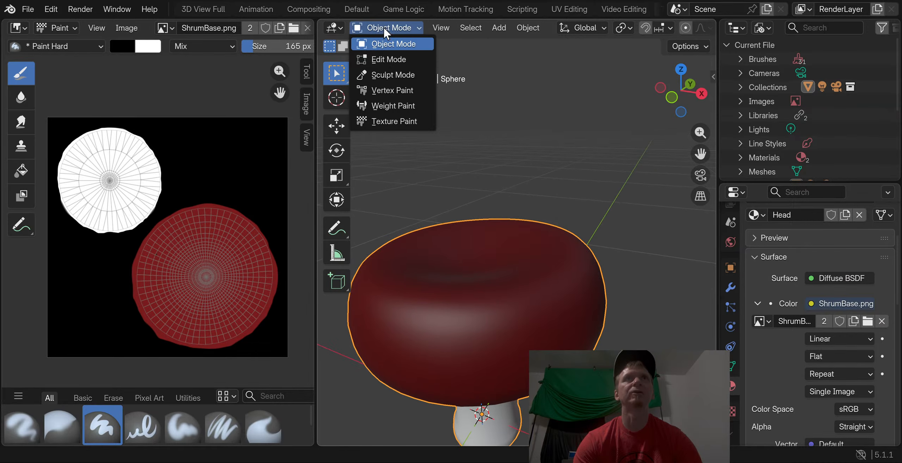
left_click(399, 73)
scroll(459, 233, "down", 1)
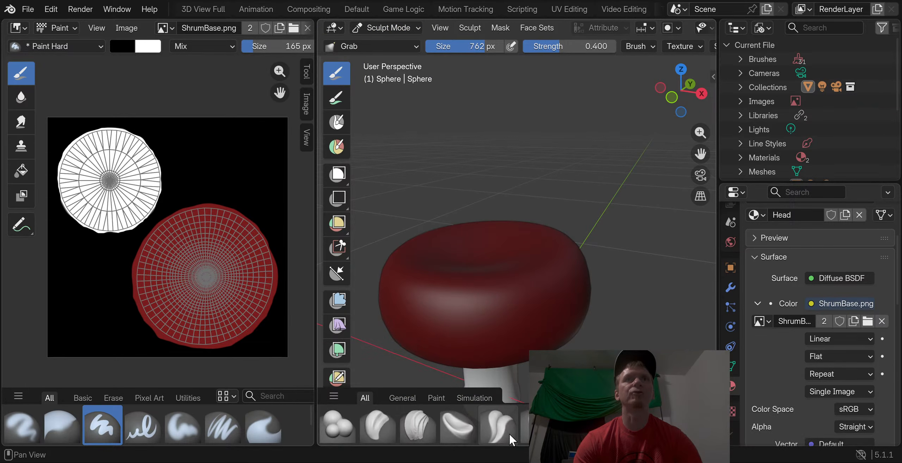
scroll(380, 427, "down", 3)
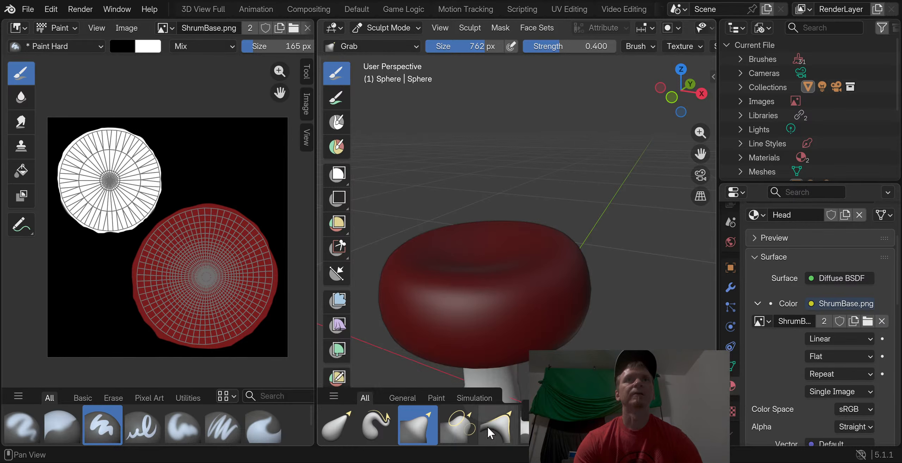
Try to raise the cap's sunken top with several upward Grab brush strokes around it, and undo them
mouse_move(435, 235)
middle_mouse_down()
mouse_move(477, 268)
mouse_move(505, 261)
mouse_move(493, 259)
mouse_move(512, 247)
middle_mouse_up()
left_click_drag(512, 247, 511, 174)
middle_click_drag(511, 174, 370, 175)
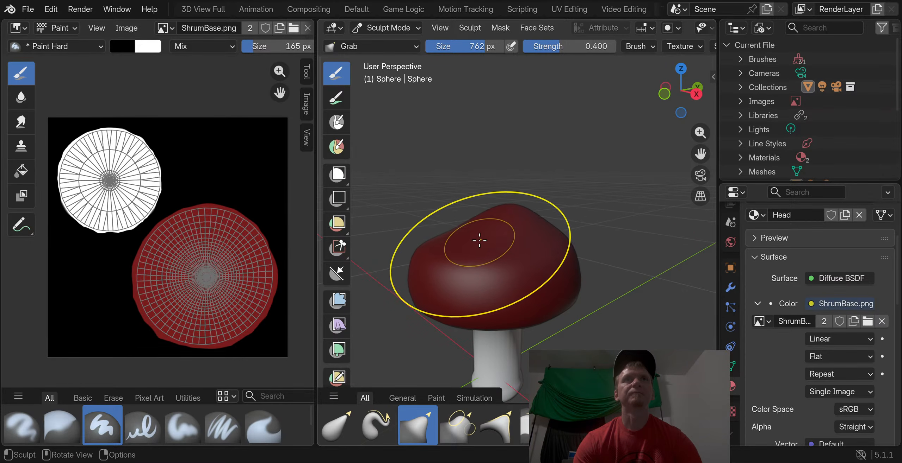
left_click_drag(479, 240, 464, 137)
mouse_move(462, 147)
middle_mouse_down()
mouse_move(445, 183)
mouse_move(365, 179)
mouse_move(365, 193)
middle_mouse_up()
left_click_drag(543, 199, 544, 131)
middle_click_drag(521, 227, 352, 214)
key("ctrl+z")
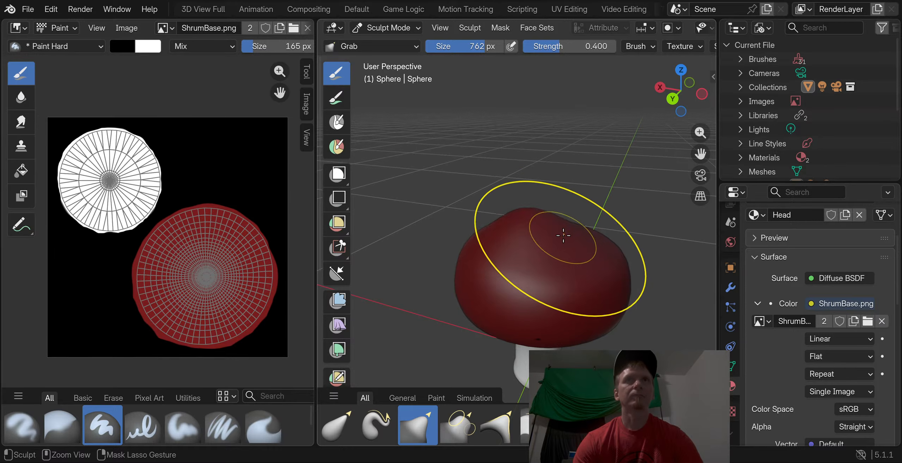
Enable sculpt mesh symmetry on both the X and Y axes
middle_click_drag(484, 193, 512, 201)
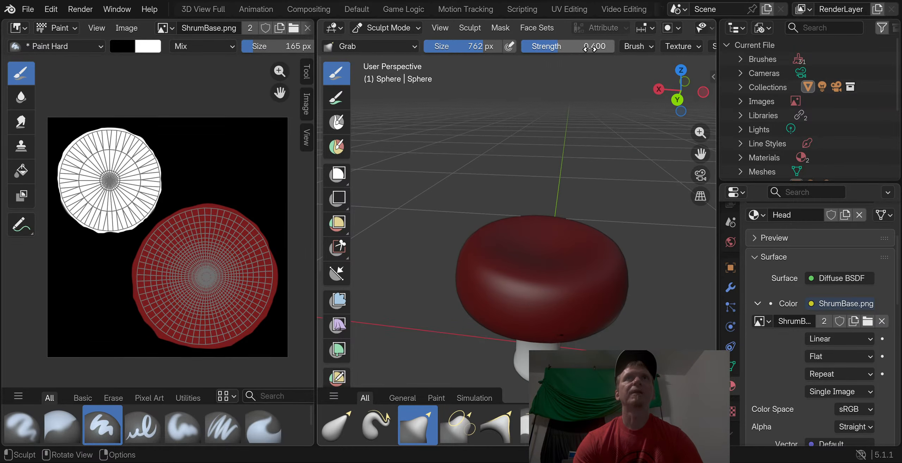
middle_click_drag(589, 47, 352, 62)
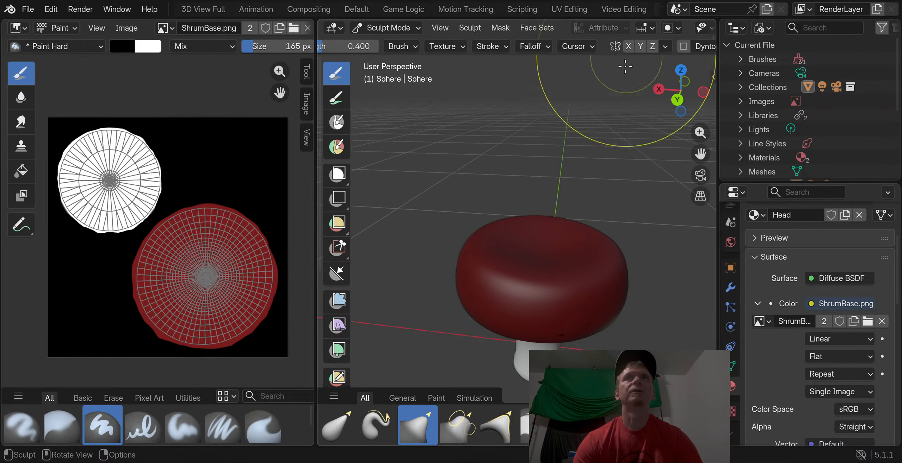
middle_click_drag(616, 114, 604, 232)
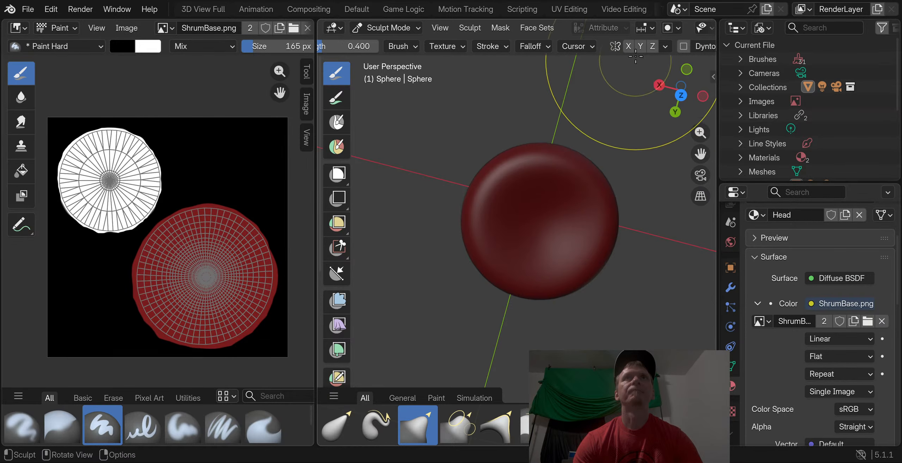
left_click(628, 46)
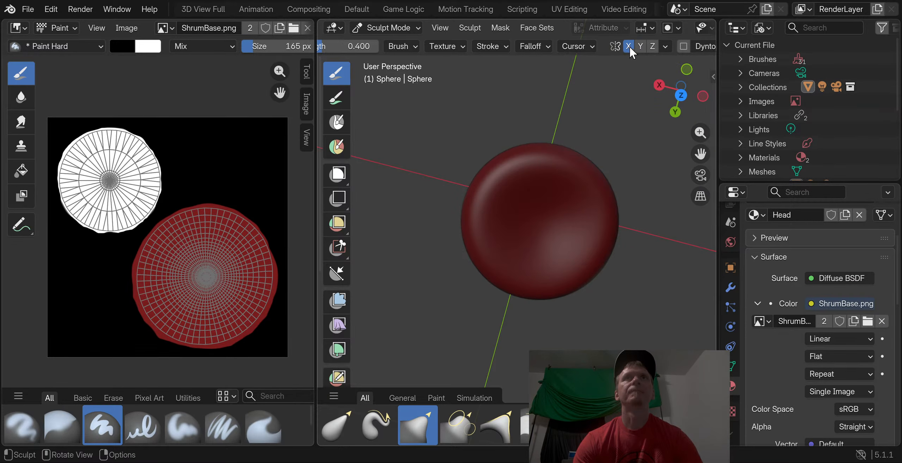
left_click(638, 49)
Try to pull the cap's sunken top upward with symmetric Grab brush strokes, and undo them
middle_click_drag(565, 158, 611, 47)
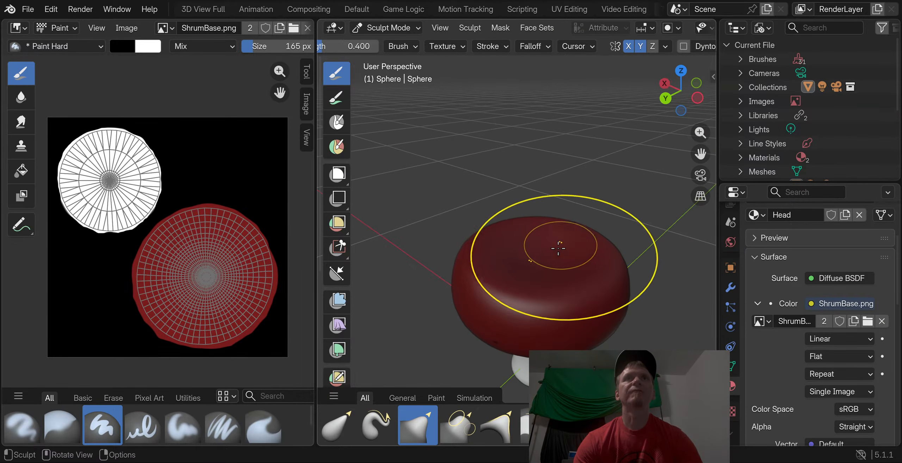
middle_click_drag(541, 266, 557, 245)
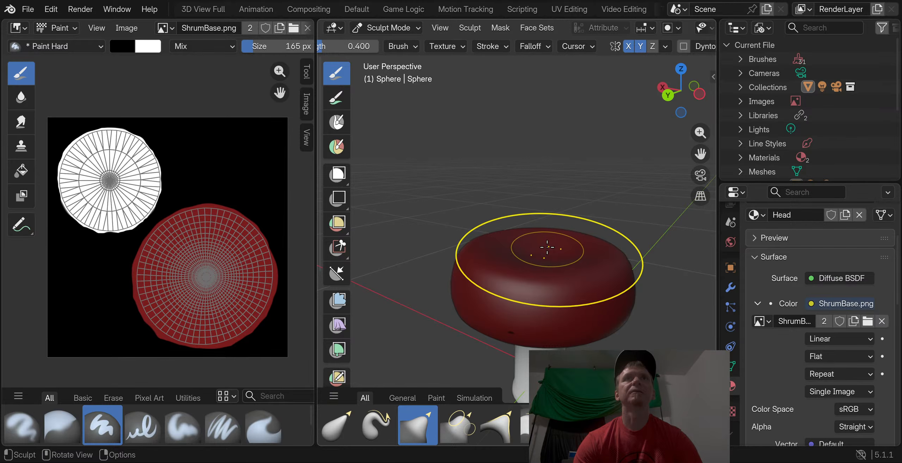
left_click_drag(538, 244, 532, 170)
middle_click_drag(532, 172, 406, 185)
middle_click_drag(483, 91, 489, 152)
left_click_drag(492, 155, 528, 149)
key("ctrl+z")
key("ctrl+z")
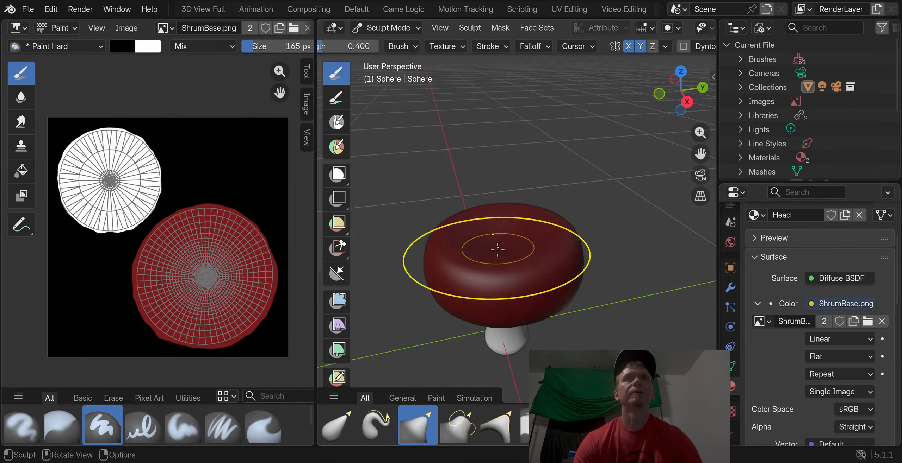
middle_click_drag(517, 223, 519, 263)
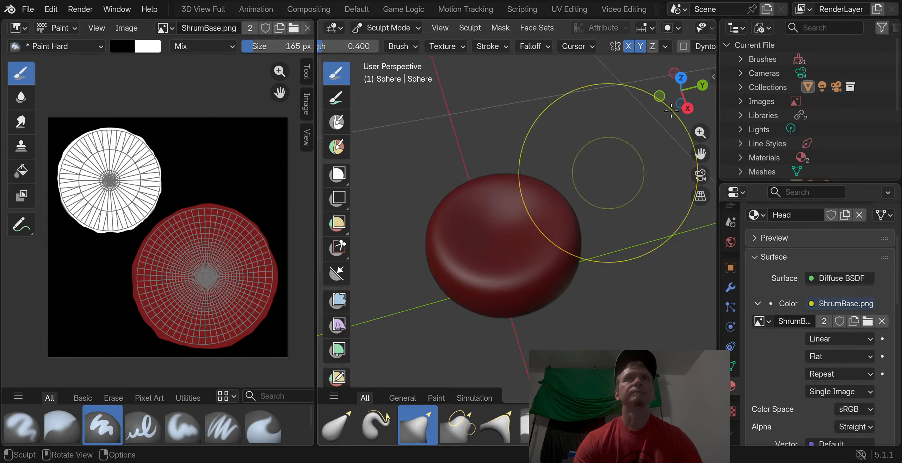
Try to pull the centre of the cap's sunken top upward into a tall dome with symmetric Grab brush strokes
left_click(680, 78)
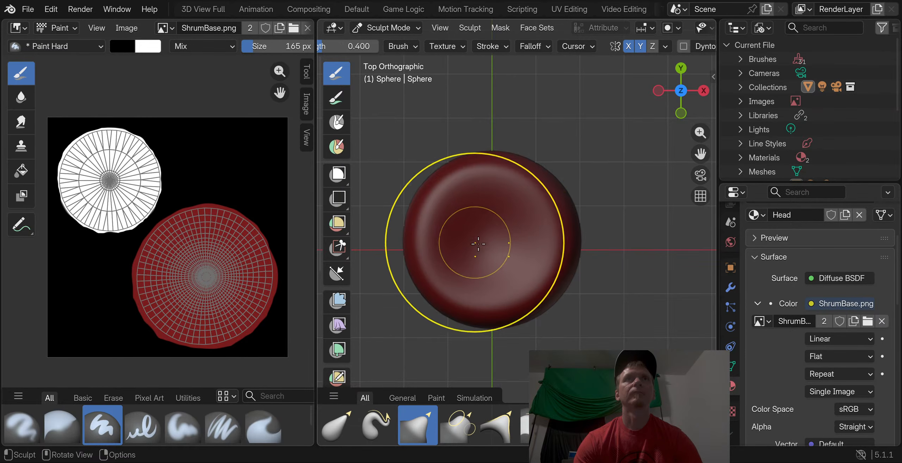
middle_click_drag(535, 169, 546, 75)
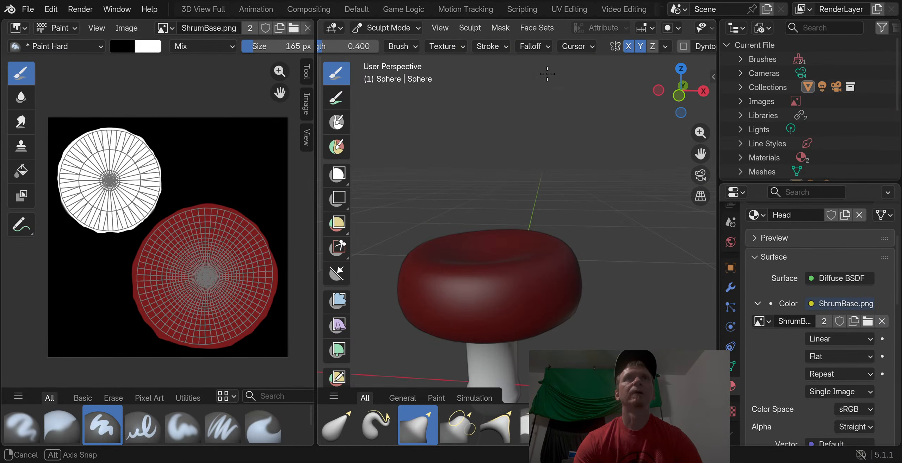
mouse_move(482, 163)
middle_mouse_down()
mouse_move(504, 167)
mouse_move(489, 176)
middle_mouse_up()
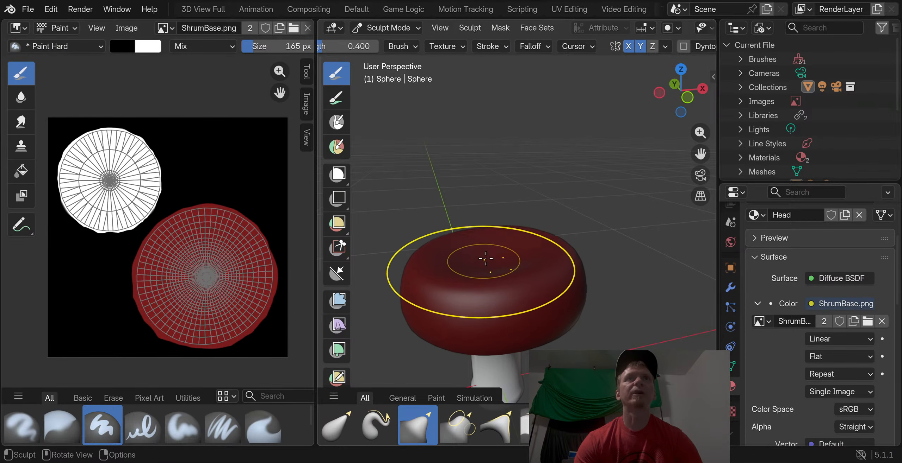
mouse_move(471, 259)
left_mouse_down()
mouse_move(440, 108)
mouse_move(413, 135)
left_mouse_up()
mouse_move(475, 166)
middle_mouse_down()
mouse_move(636, 180)
mouse_move(669, 197)
middle_mouse_up()
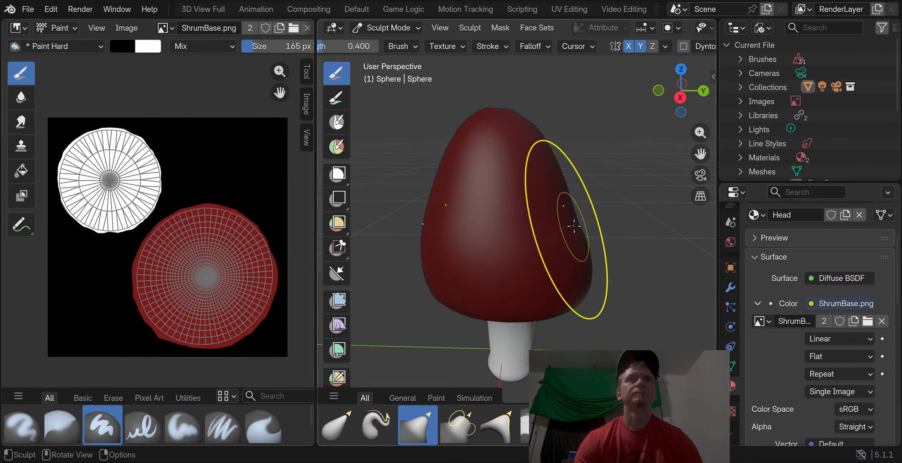
Turn off the X and Y sculpt symmetry and try to even out the raised cap's sides with small Grab brush strokes
left_click(640, 46)
mouse_move(432, 120)
middle_mouse_down()
mouse_move(467, 151)
mouse_move(474, 187)
middle_mouse_up()
left_click_drag(502, 153, 517, 149)
middle_click_drag(565, 181, 539, 197)
left_click_drag(562, 215, 580, 217)
middle_click_drag(580, 216, 536, 192)
mouse_move(543, 179)
middle_mouse_down()
mouse_move(521, 199)
mouse_move(460, 222)
middle_mouse_up()
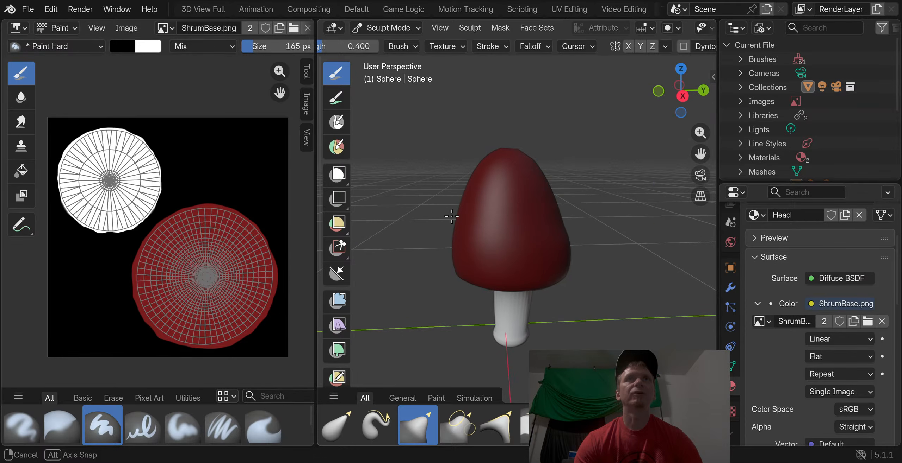
Choose the Smooth brush for the cap and reduce the brush size to 336 px
scroll(520, 432, "down", 3)
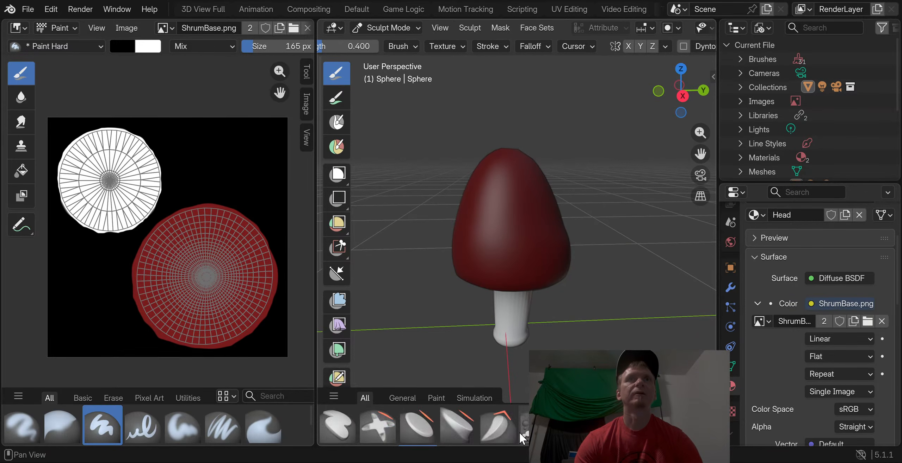
left_click(520, 428)
middle_click_drag(570, 218, 487, 247)
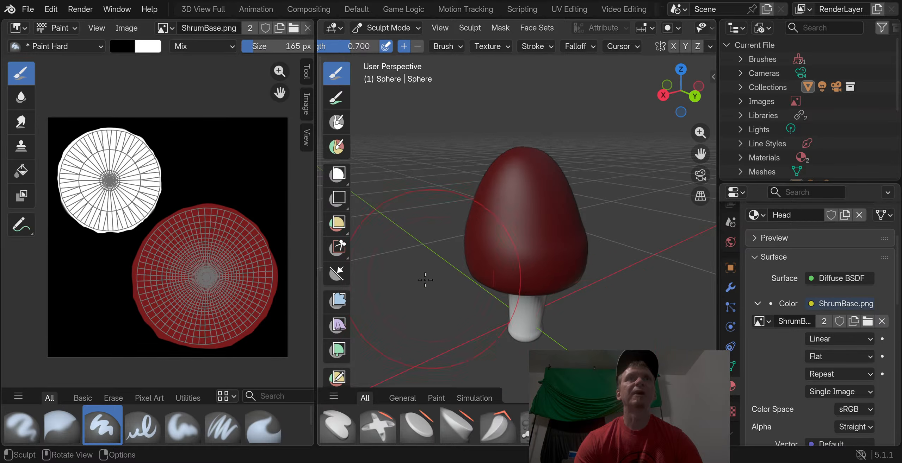
middle_click_drag(425, 280, 522, 168)
scroll(416, 51, "up", 5)
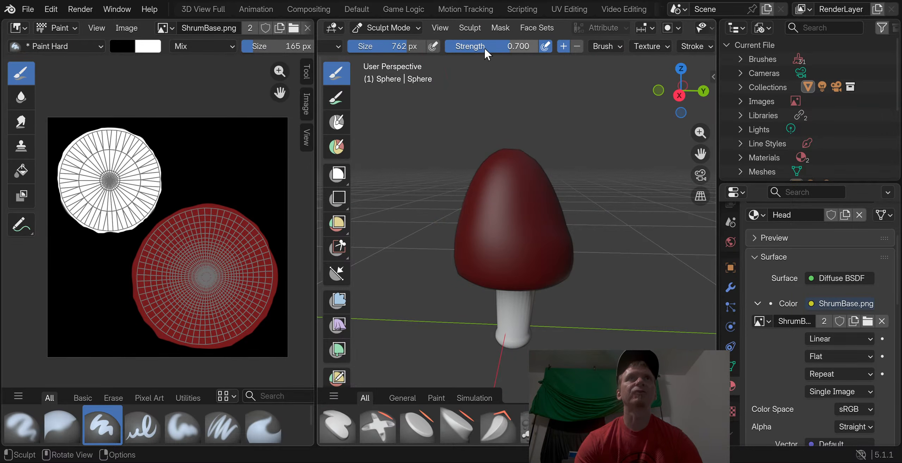
left_click_drag(398, 46, 391, 46)
Try to smooth the raised cap with the Smooth brush, and undo the sculpting back to the sunken cap
middle_click_drag(430, 197, 555, 226)
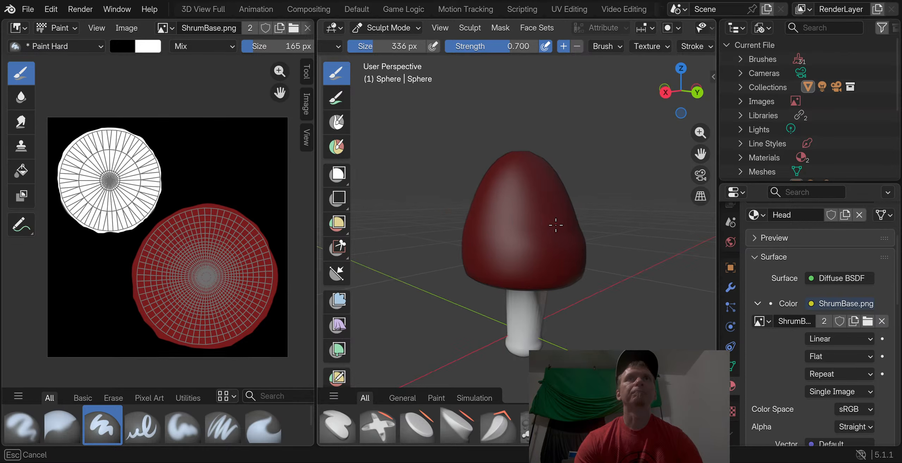
mouse_move(544, 253)
middle_mouse_down()
mouse_move(550, 243)
mouse_move(469, 187)
mouse_move(454, 139)
middle_mouse_up()
key("ctrl+z")
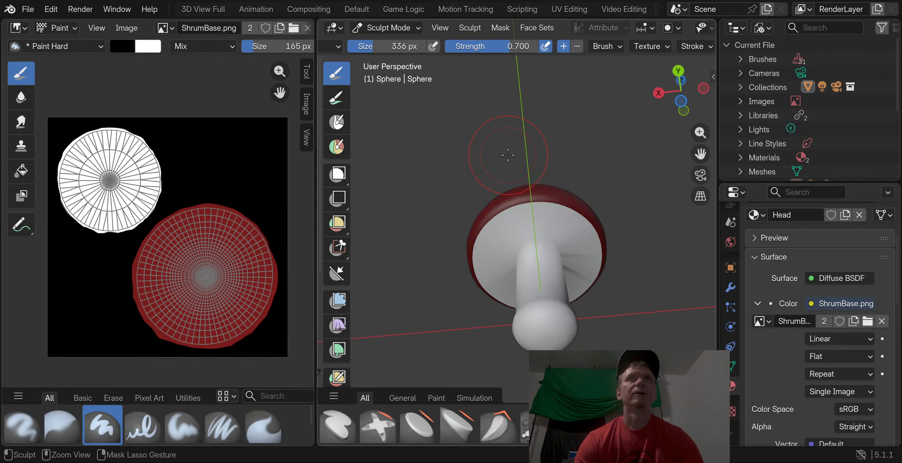
middle_click_drag(508, 155, 560, 294)
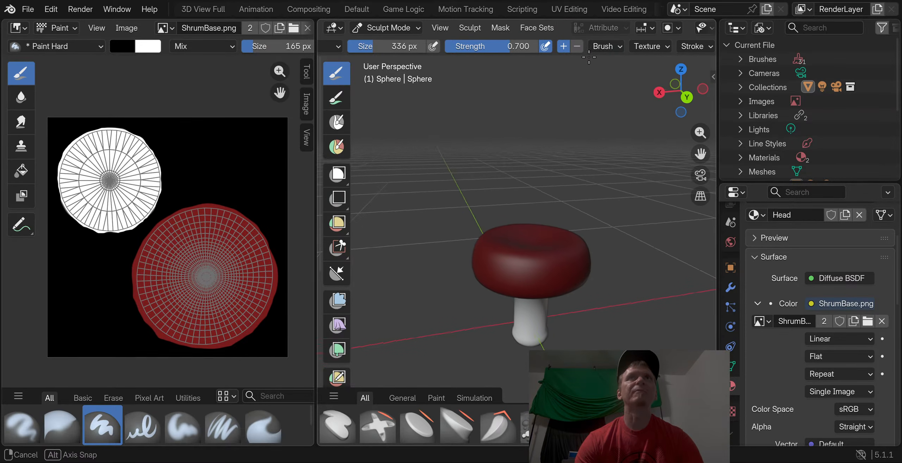
Check the sculpting display and gravity options, and switch back to the Grab brush
scroll(617, 47, "down", 10)
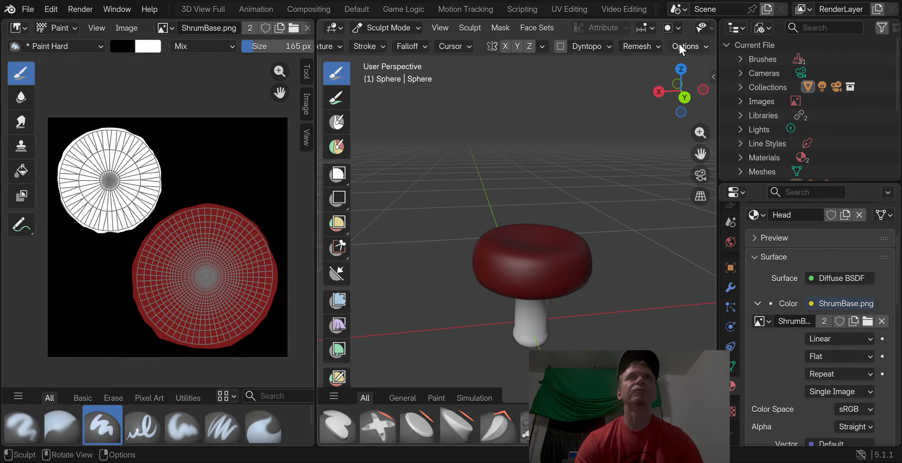
left_click(683, 48)
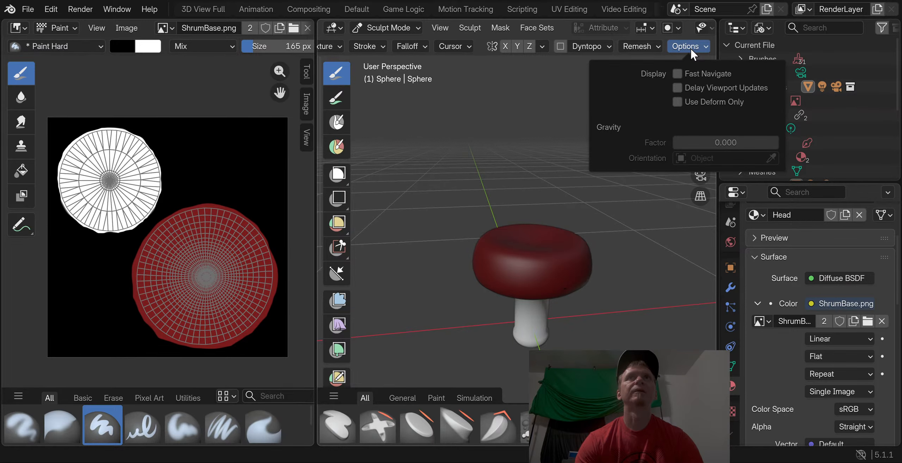
left_click(691, 48)
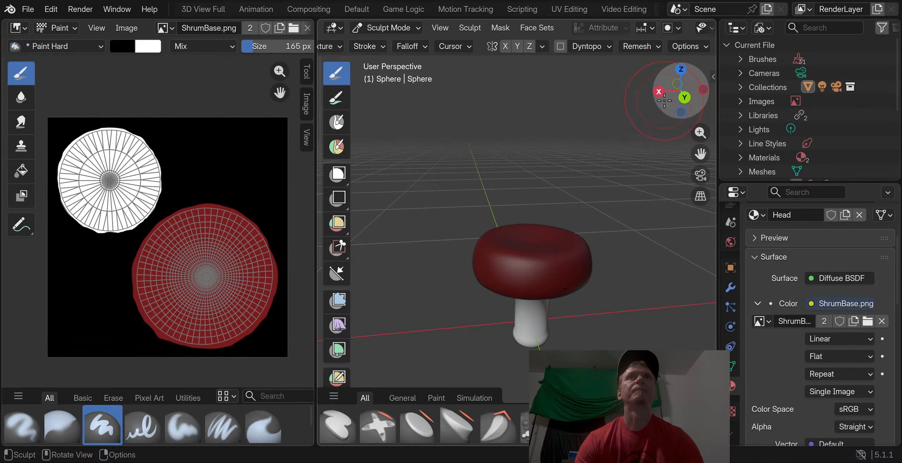
middle_click_drag(505, 44, 757, 48)
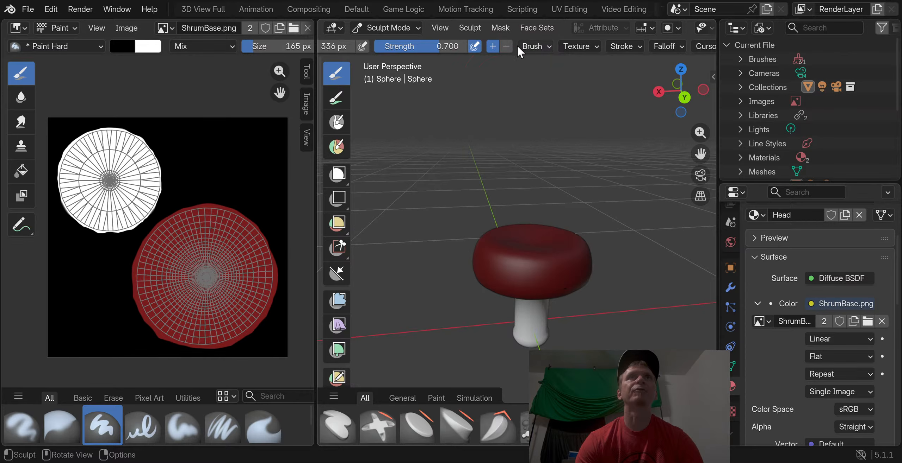
scroll(517, 45, "up", 5)
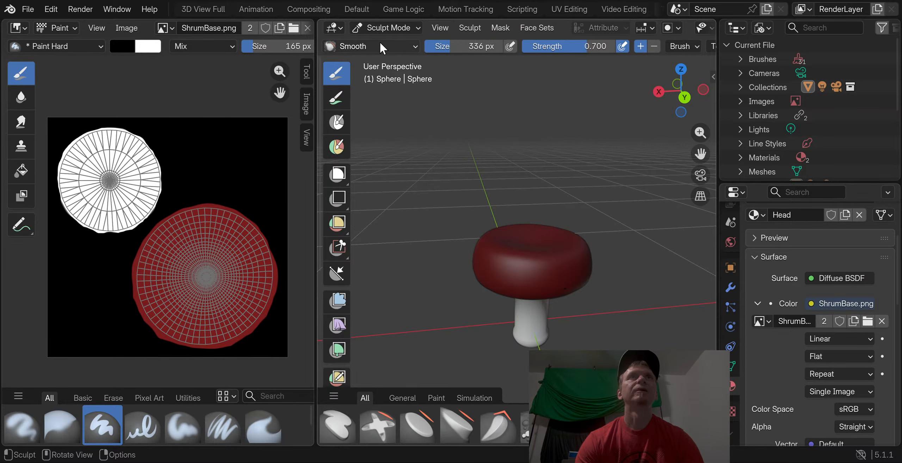
left_click(379, 40)
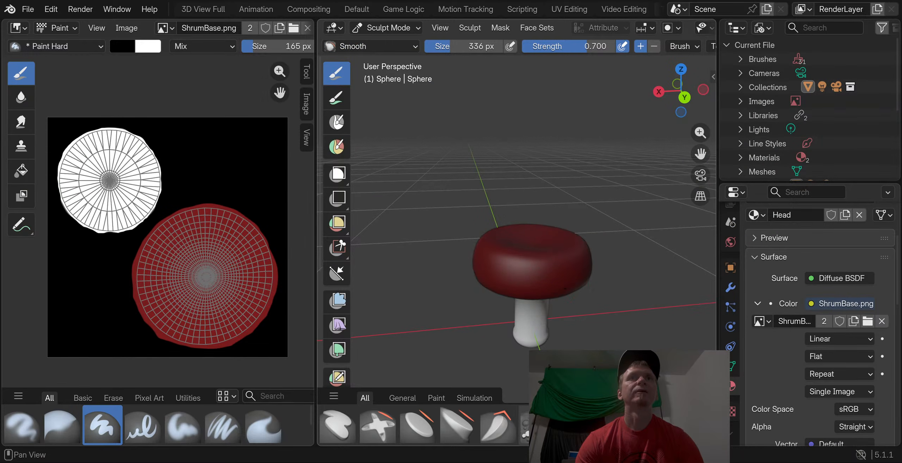
scroll(419, 426, "down", 2)
left_click(425, 428)
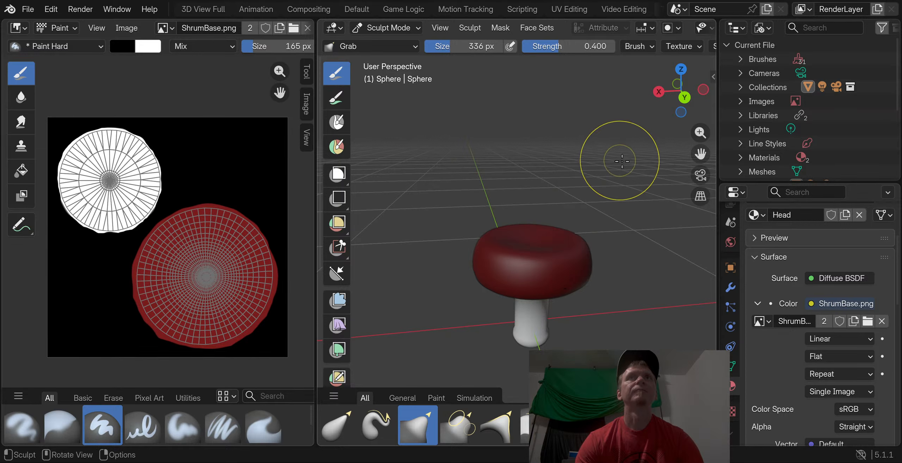
Examine the Grab brush's general, advanced and auto-masking settings, as well as the sculpt symmetry options
left_click(713, 74)
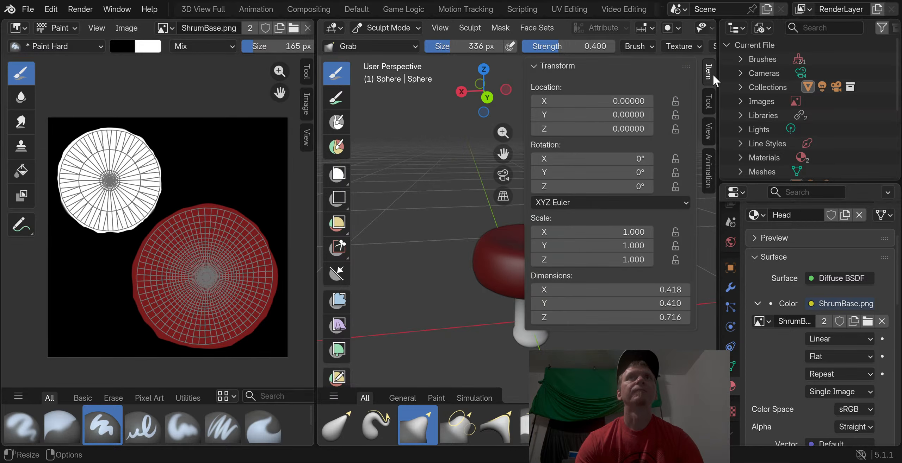
left_click(712, 107)
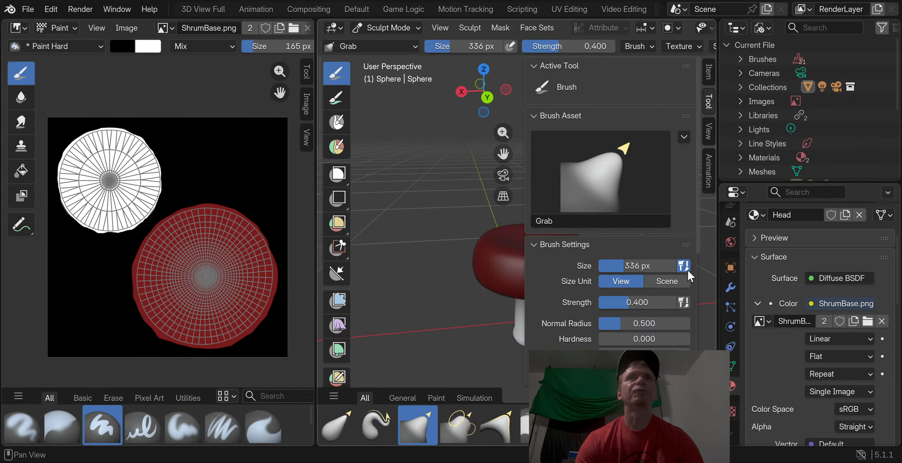
scroll(687, 269, "down", 5)
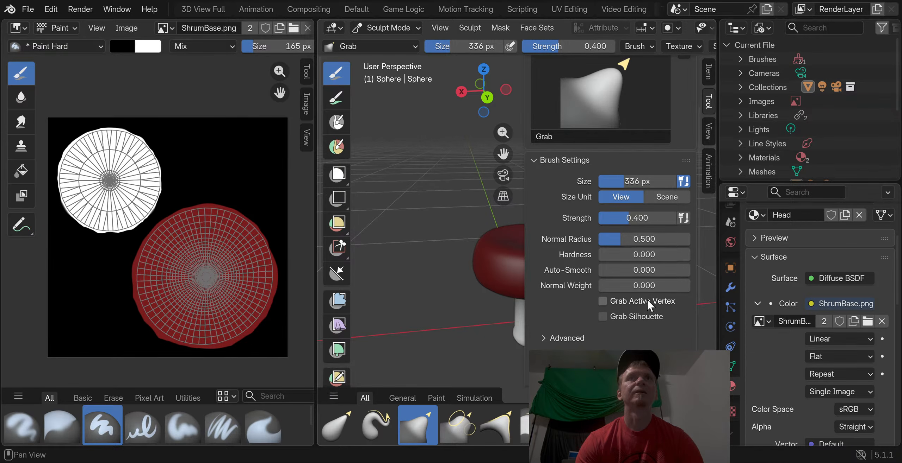
scroll(659, 313, "down", 2)
left_click(574, 311)
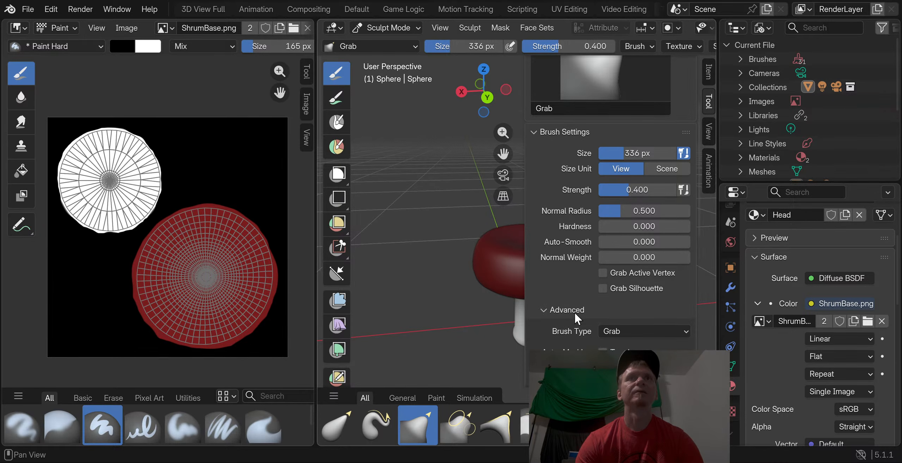
scroll(573, 312, "down", 6)
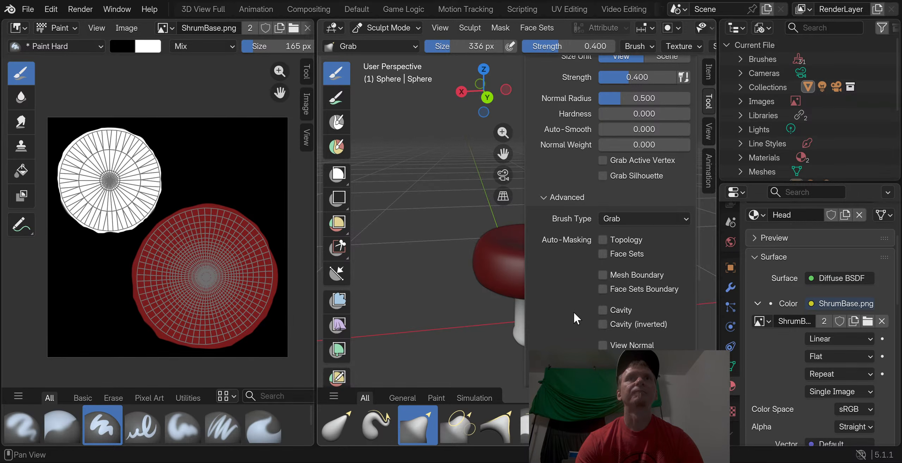
scroll(573, 312, "down", 7)
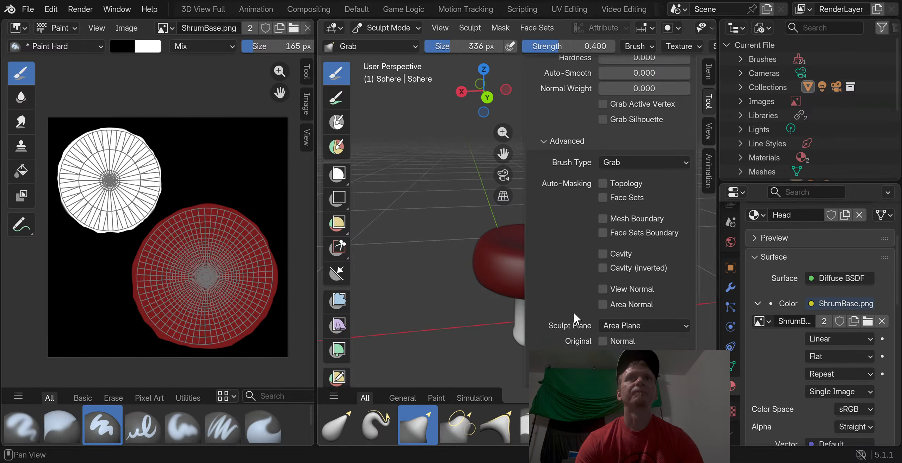
scroll(593, 319, "down", 3)
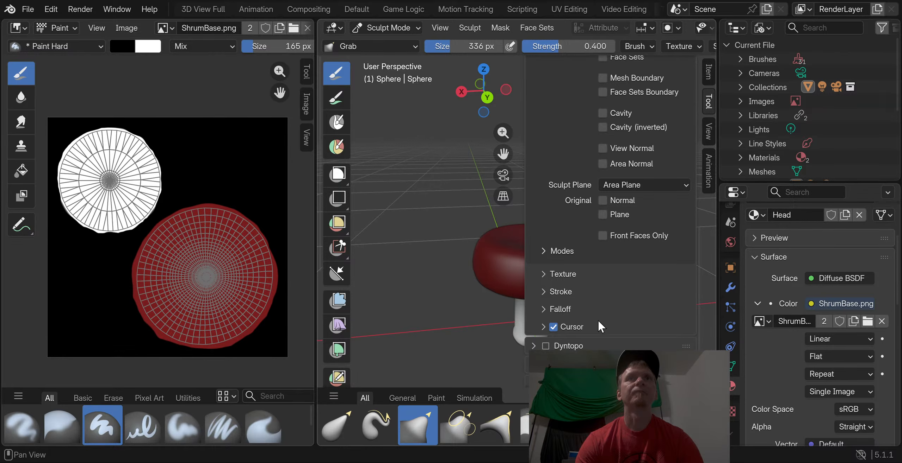
scroll(597, 319, "down", 3)
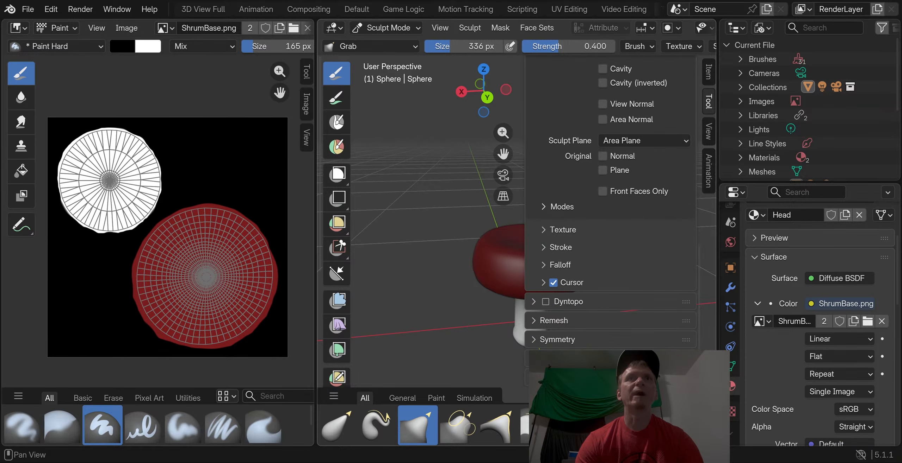
scroll(582, 341, "down", 6)
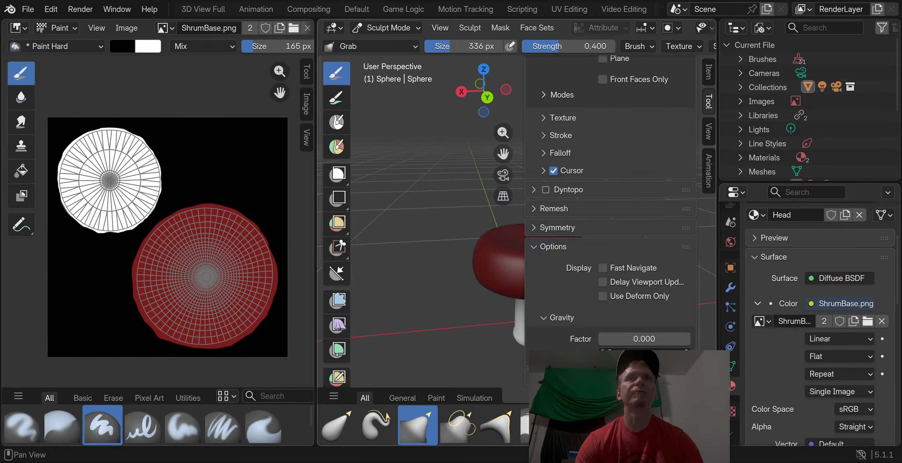
scroll(560, 248, "up", 6)
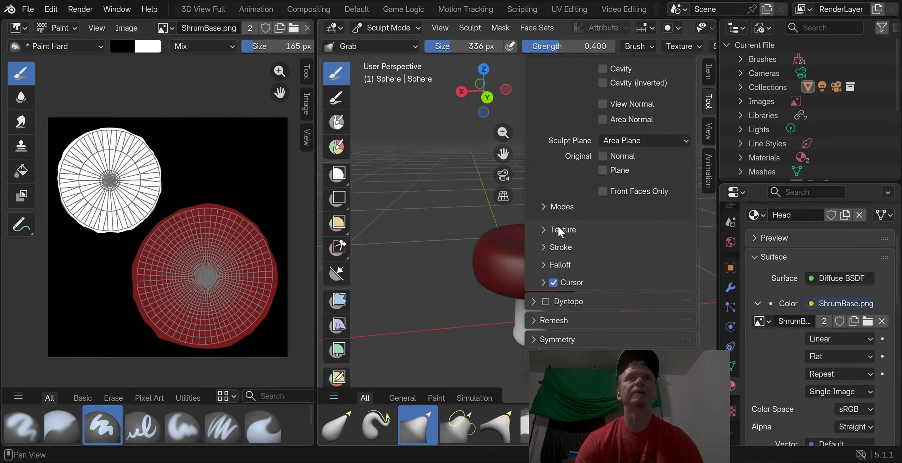
left_click(564, 340)
scroll(566, 340, "down", 7)
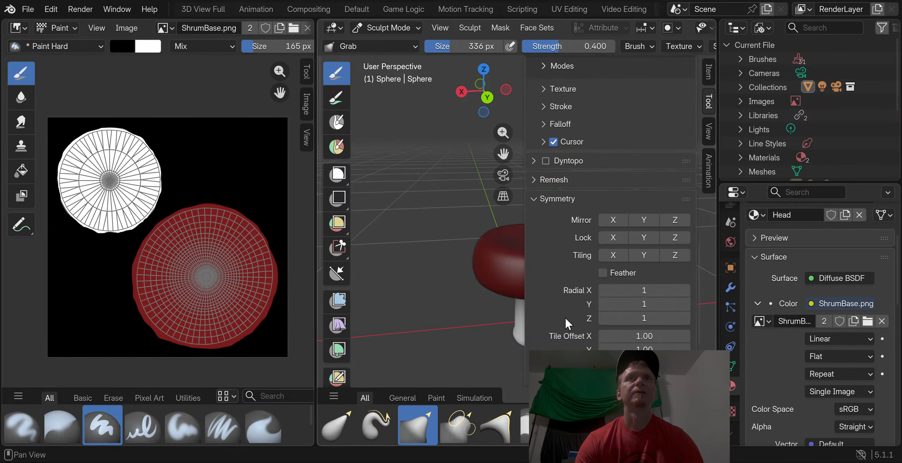
scroll(565, 317, "up", 4)
left_click(555, 286)
scroll(570, 293, "up", 4)
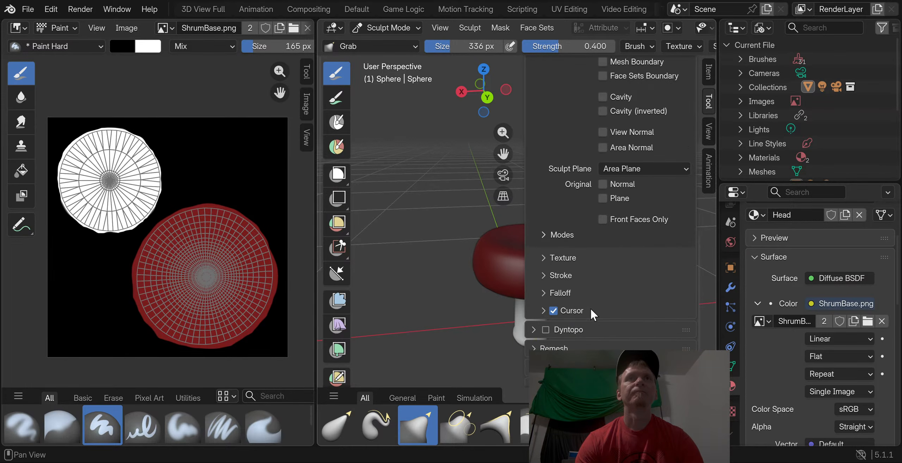
Enable Topology auto-masking for the Grab brush and hide its settings
scroll(590, 308, "up", 7)
scroll(623, 305, "up", 5)
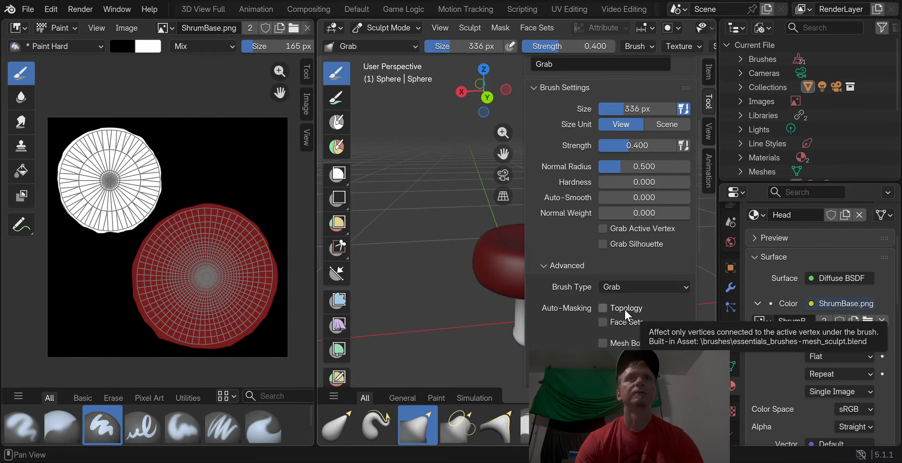
left_click(603, 308)
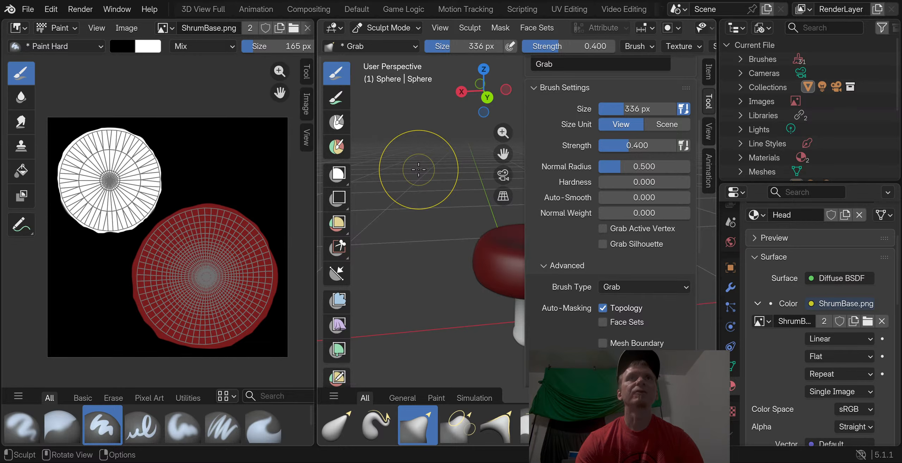
left_click(708, 74)
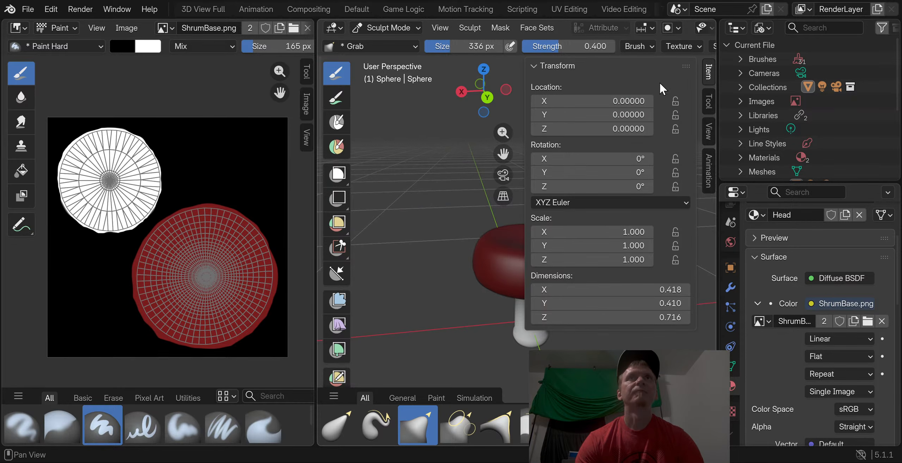
left_click(703, 70)
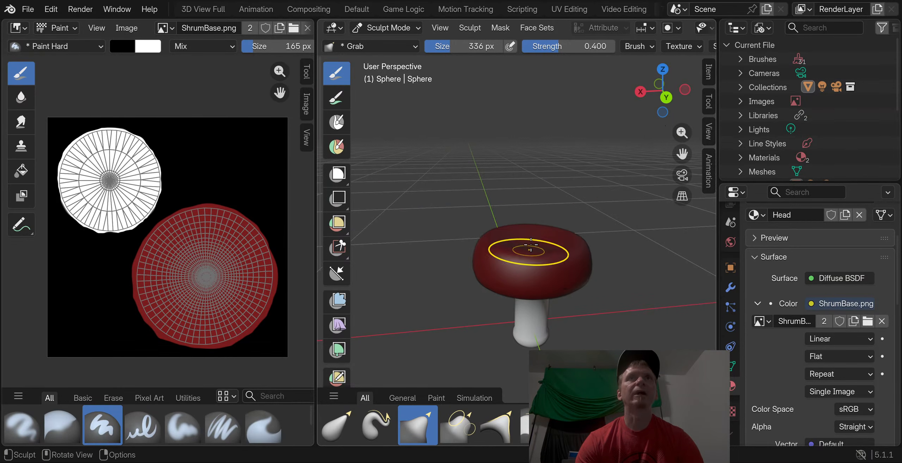
Try to reshape the cap's sunken top with the topology-masked Grab brush, and undo it
mouse_move(531, 190)
middle_mouse_down()
mouse_move(534, 135)
mouse_move(578, 122)
mouse_move(458, 169)
mouse_move(396, 255)
middle_mouse_up()
key("ctrl+z")
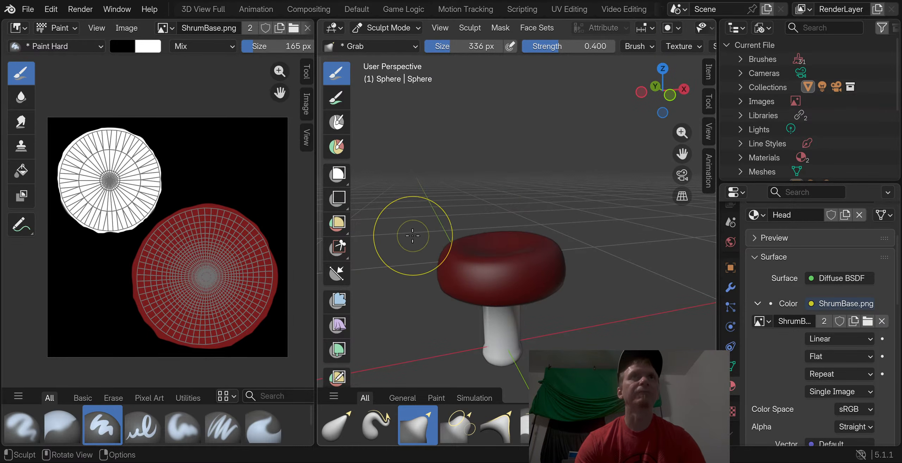
Enlarge the Grab brush to 650 px, try to pull the cap's sunken top upward, and undo the stroke
middle_click_drag(461, 115, 455, 127)
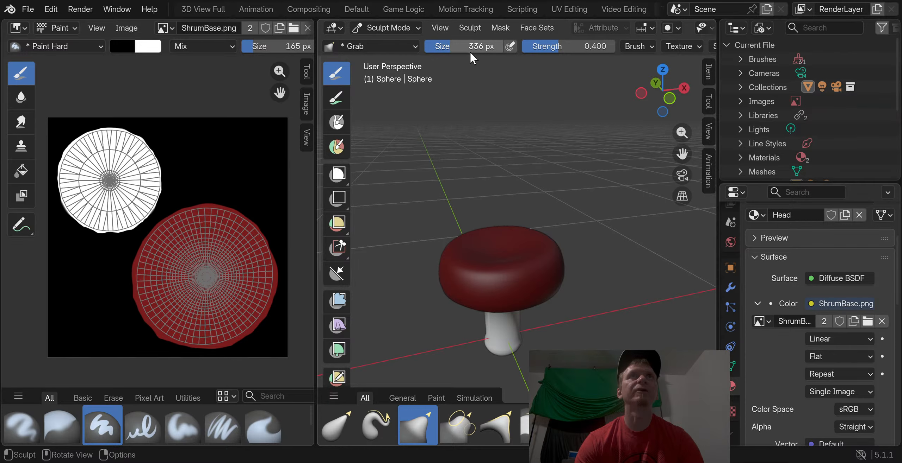
key("f")
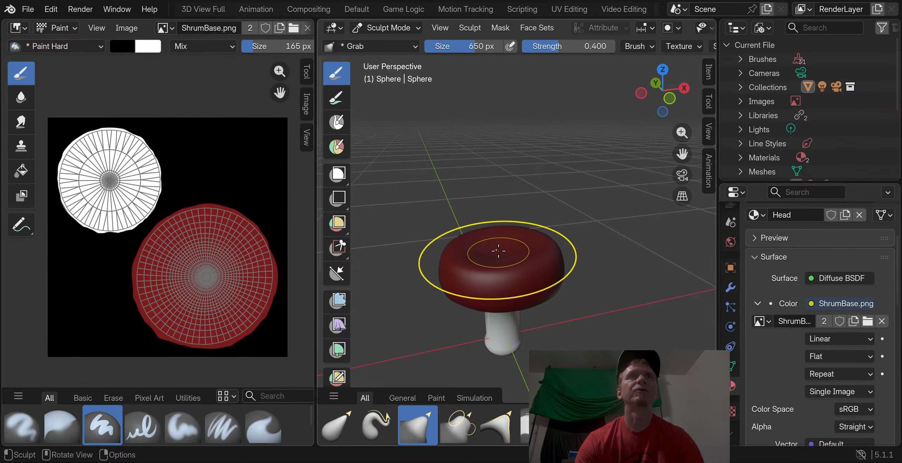
mouse_move(498, 251)
left_mouse_down()
mouse_move(509, 7)
mouse_move(507, 21)
left_mouse_up()
mouse_move(493, 208)
middle_mouse_down()
mouse_move(363, 204)
mouse_move(343, 217)
mouse_move(499, 244)
middle_mouse_up()
key("ctrl+z")
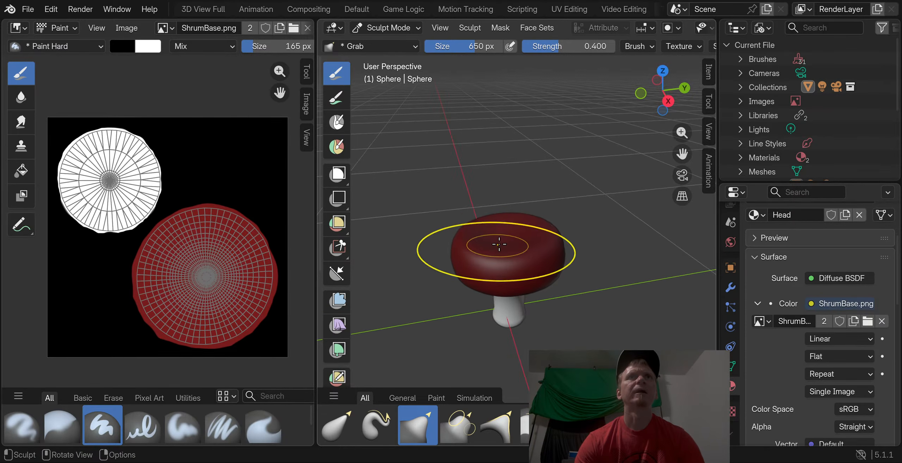
Set the brush size to 274 px, try to raise the cap's sunken top with Grab, and undo the stroke
left_click_drag(488, 46, 488, 46)
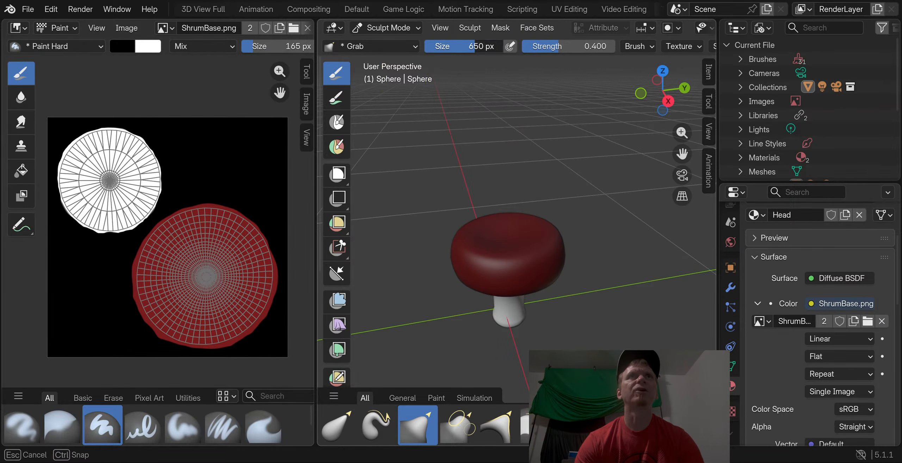
middle_click_drag(500, 219, 506, 243)
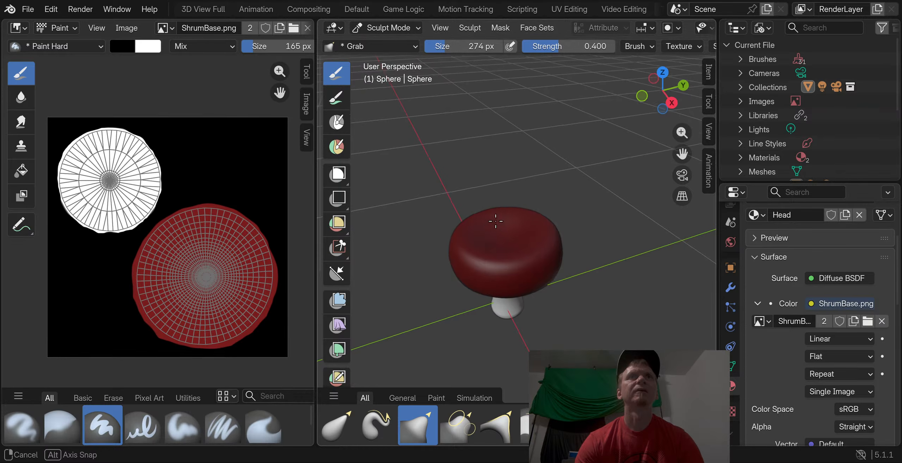
left_click_drag(506, 243, 502, 125)
middle_click_drag(503, 125, 504, 148)
key("ctrl+z")
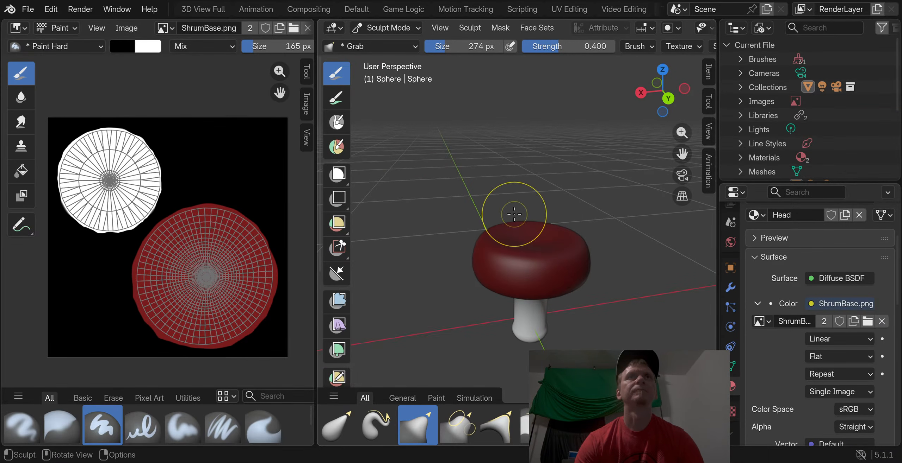
Fill out the cap's sunken top into a dome with the Inflate/Deflate brush at 274 px and strength 0.500
scroll(419, 426, "down", 2)
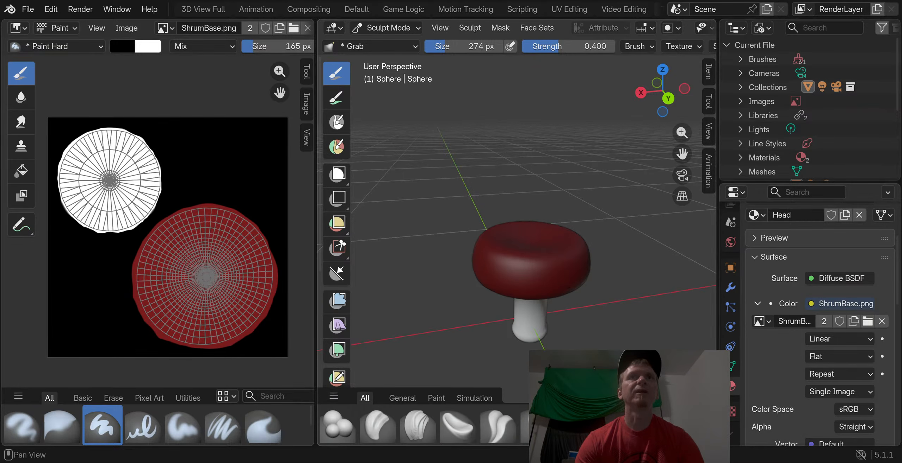
left_click(337, 426)
middle_click_drag(528, 282, 534, 244)
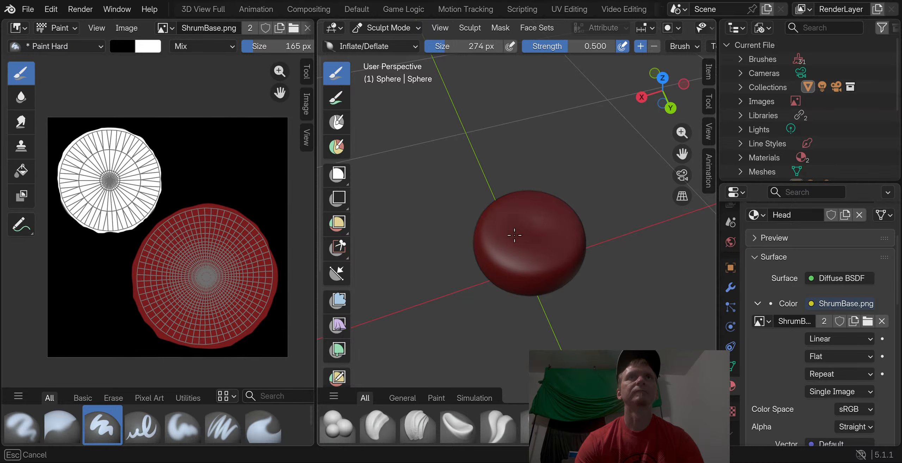
mouse_move(536, 233)
middle_mouse_down()
mouse_move(563, 171)
mouse_move(535, 294)
middle_mouse_up()
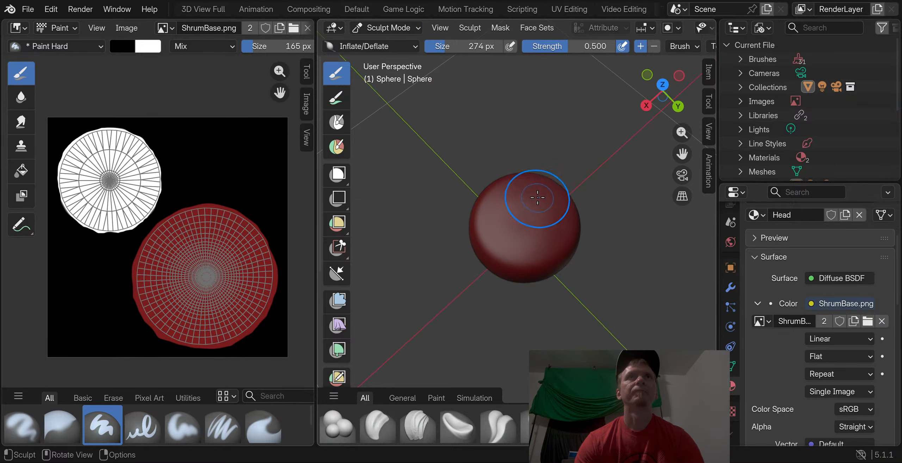
left_click_drag(528, 201, 550, 241)
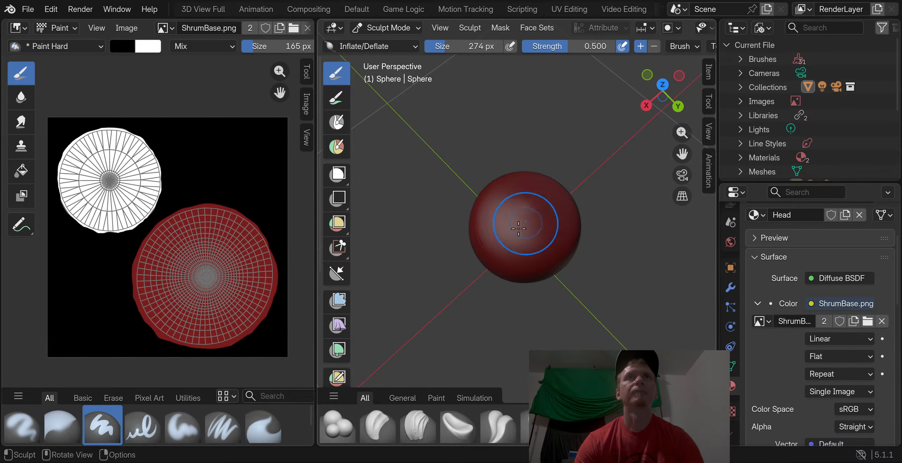
mouse_move(536, 219)
middle_mouse_down()
mouse_move(554, 135)
mouse_move(543, 298)
middle_mouse_up()
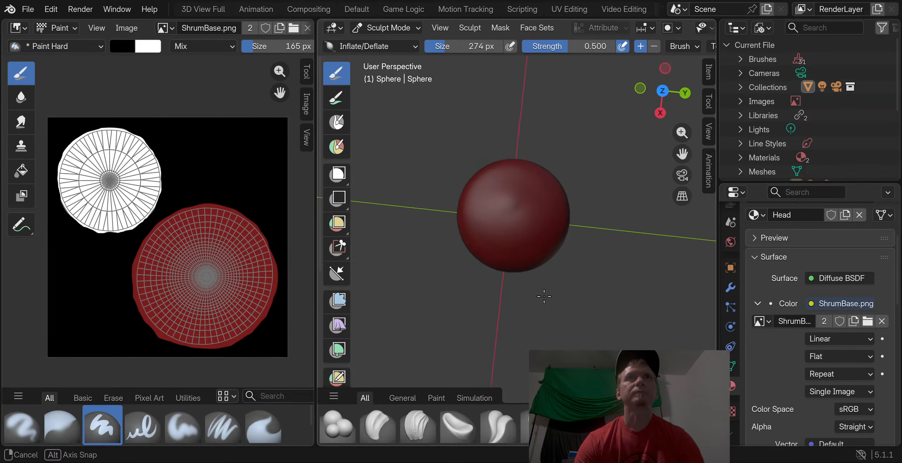
left_click_drag(527, 211, 526, 196)
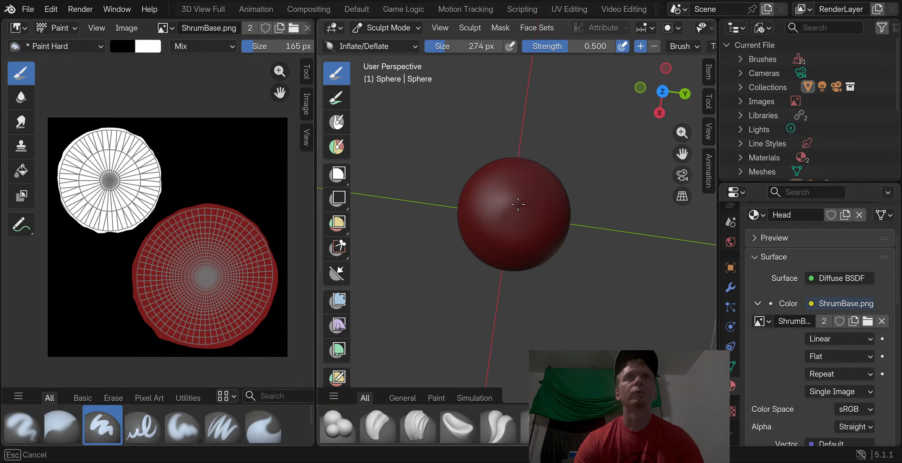
left_click_drag(518, 204, 475, 274)
mouse_move(475, 274)
middle_mouse_down()
mouse_move(549, 201)
mouse_move(465, 123)
mouse_move(472, 148)
middle_mouse_up()
Pull the top of the cap up into a tall peak using the Grab brush at 424 px
scroll(454, 422, "down", 2)
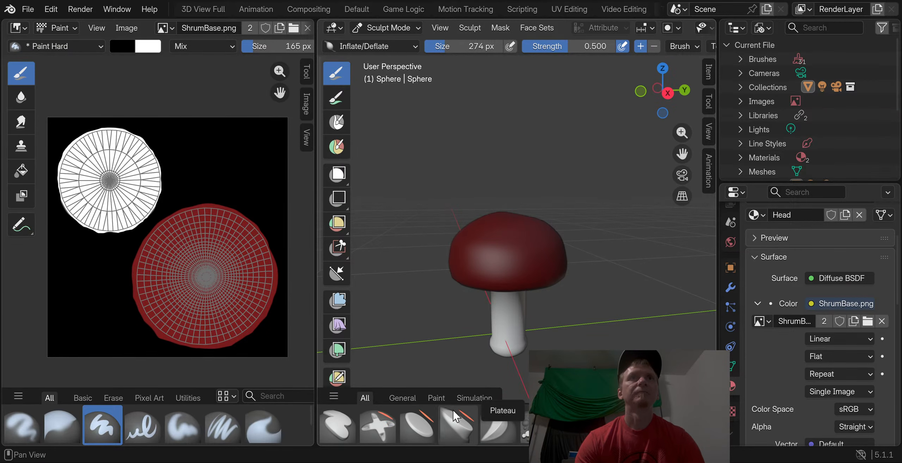
scroll(454, 423, "down", 2)
left_click(419, 424)
middle_click_drag(429, 241, 495, 288)
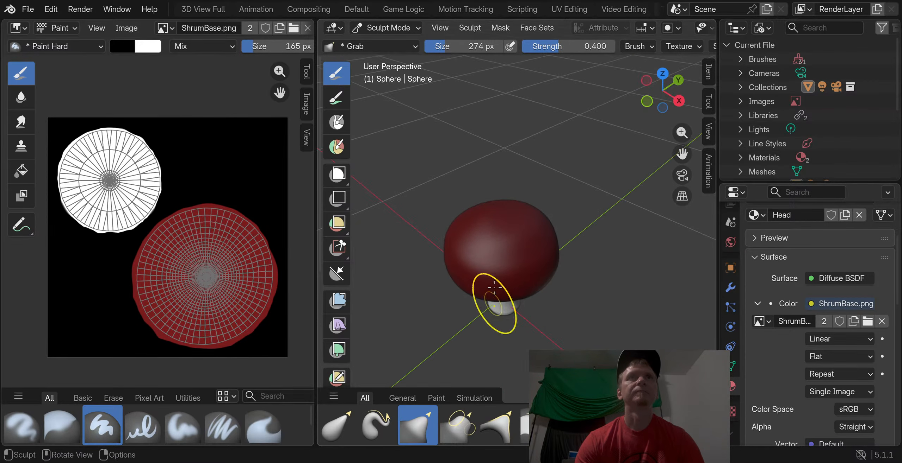
left_click_drag(466, 45, 478, 45)
middle_click_drag(463, 162, 502, 146)
left_click_drag(497, 222, 498, 165)
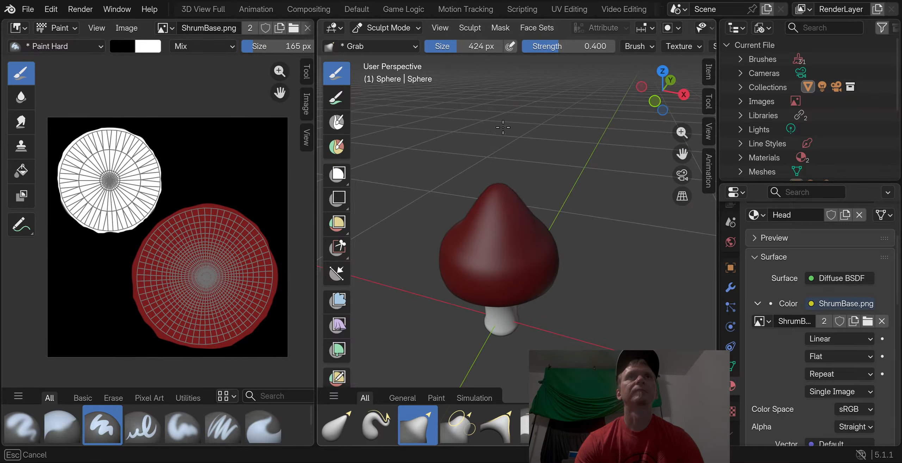
middle_click_drag(513, 168, 507, 203)
left_click_drag(540, 181, 504, 170)
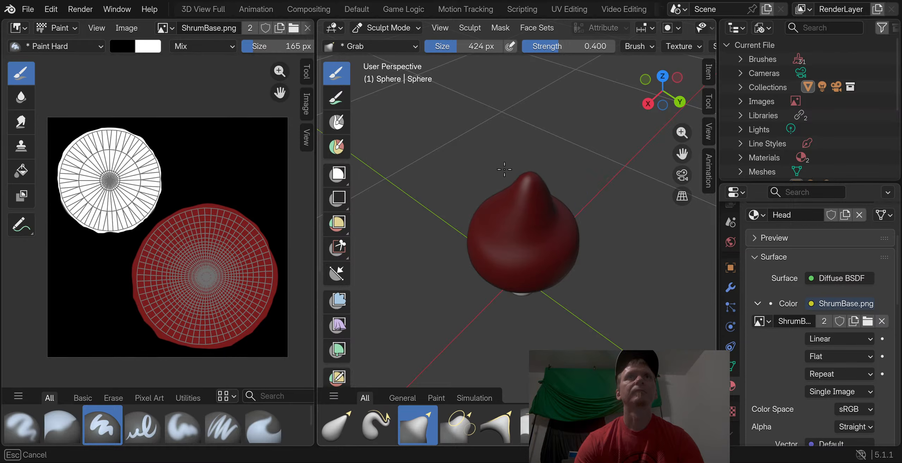
middle_click_drag(474, 219, 476, 160)
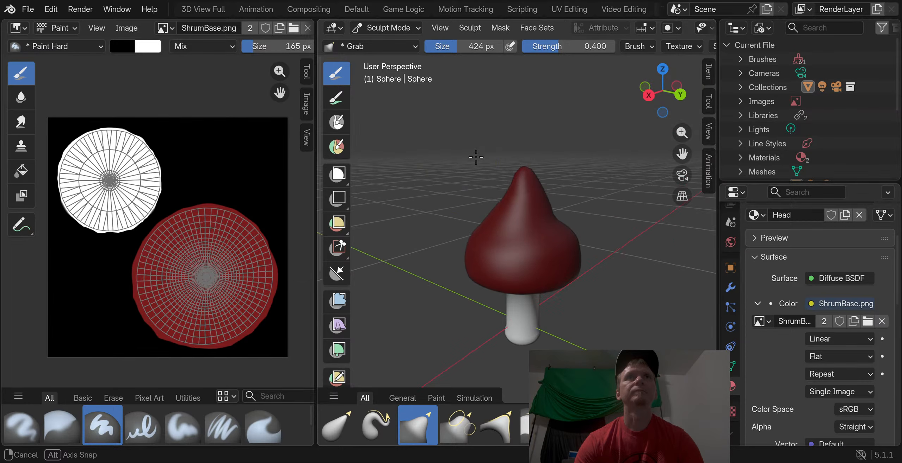
Even out the slopes below the cap's peak on all sides with the Smooth brush at 424 px
scroll(440, 426, "up", 3)
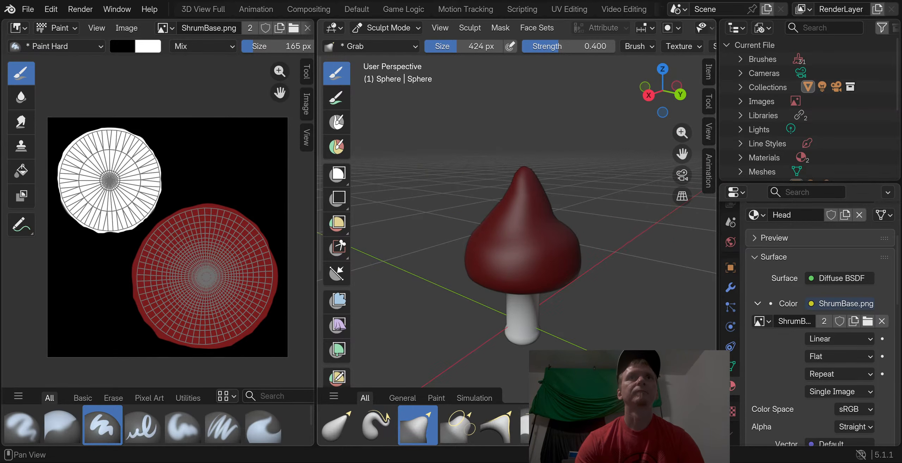
left_click(536, 426)
middle_click_drag(560, 219, 509, 231)
scroll(507, 231, "up", 1)
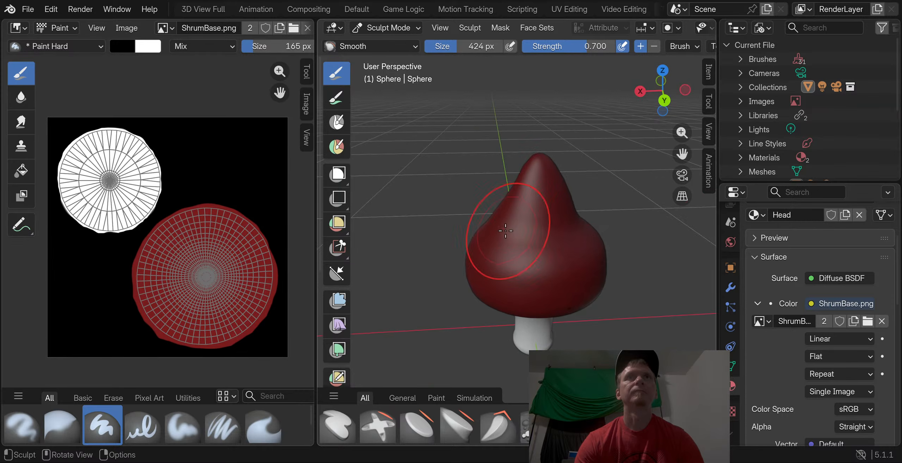
mouse_move(508, 231)
left_mouse_down()
mouse_move(529, 243)
mouse_move(521, 236)
left_mouse_up()
mouse_move(466, 218)
middle_mouse_down()
mouse_move(456, 218)
mouse_move(536, 228)
middle_mouse_up()
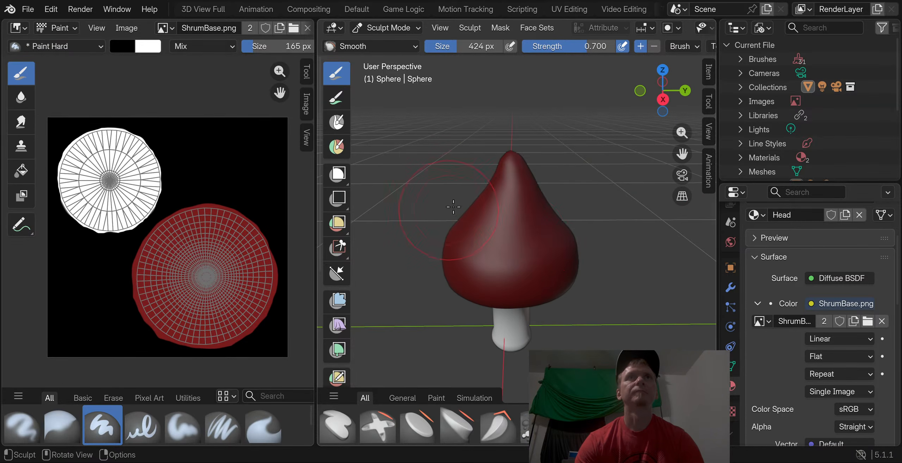
middle_click_drag(454, 207, 656, 199)
middle_click_drag(410, 221, 543, 217)
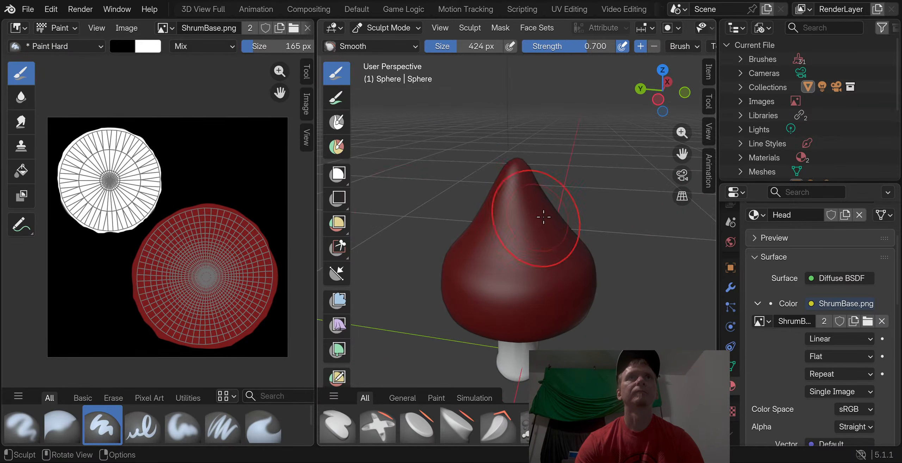
middle_click_drag(411, 216, 554, 210)
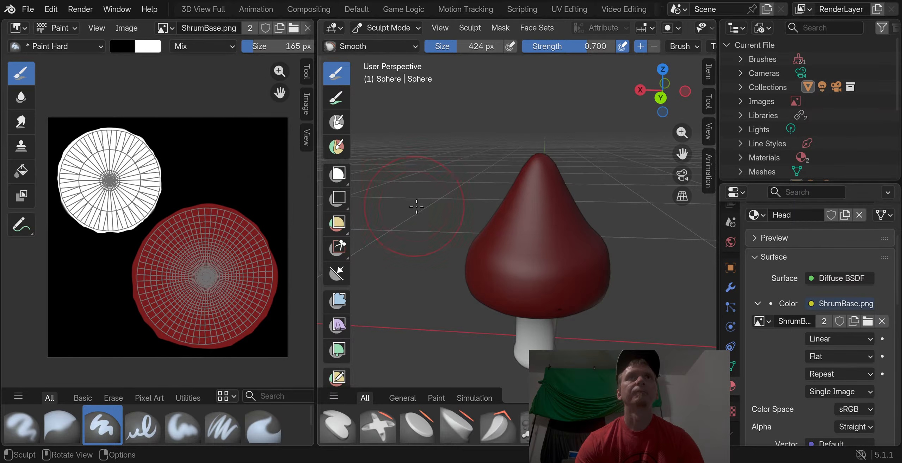
middle_click_drag(416, 206, 498, 192)
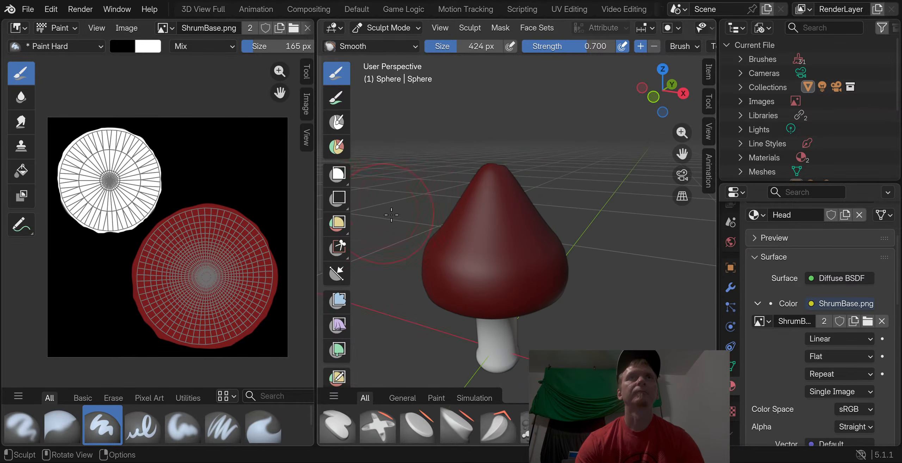
Smooth the cap's bulging lower sides all the way around into an even cone shape
middle_click_drag(391, 214, 449, 250)
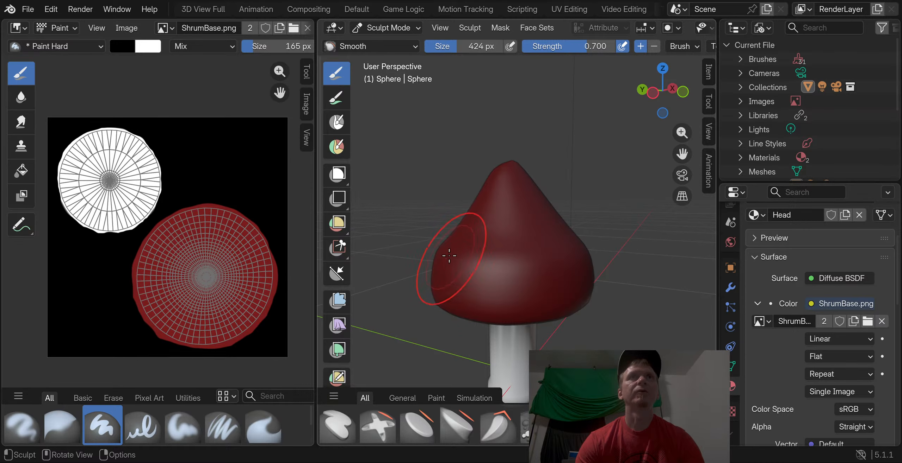
left_click_drag(449, 255, 560, 262)
middle_click_drag(559, 250, 489, 267)
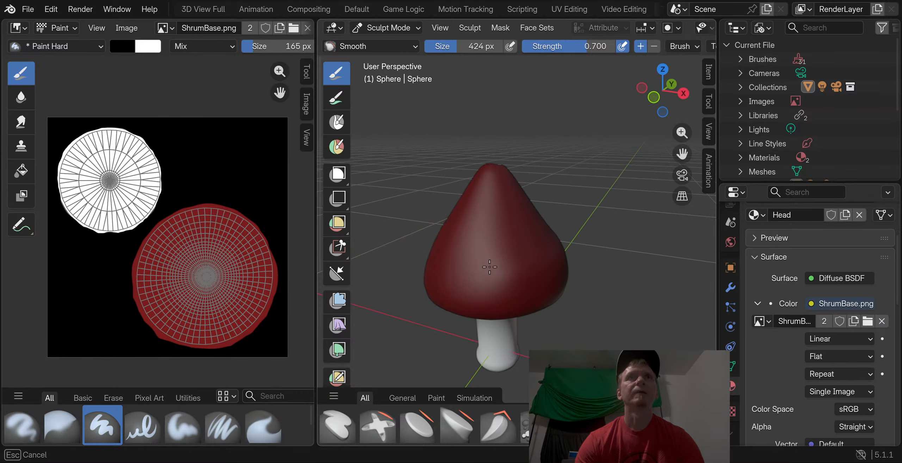
middle_click_drag(561, 251, 434, 254)
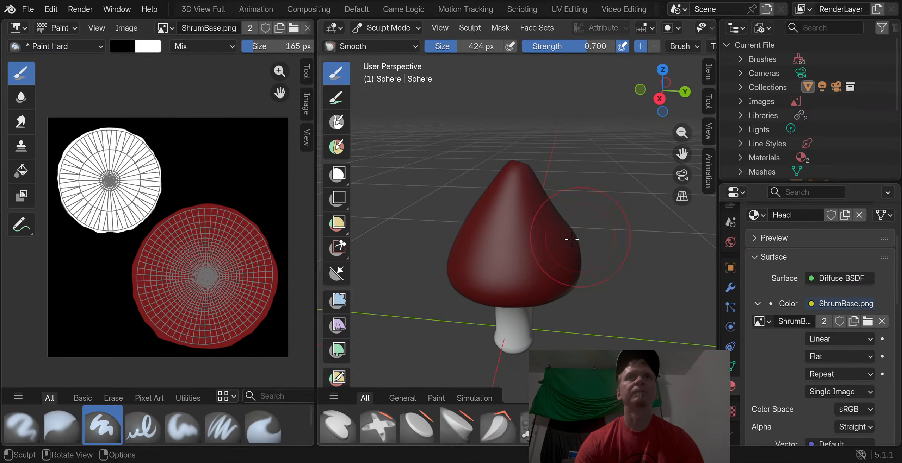
mouse_move(571, 239)
middle_mouse_down()
mouse_move(554, 252)
mouse_move(473, 225)
middle_mouse_up()
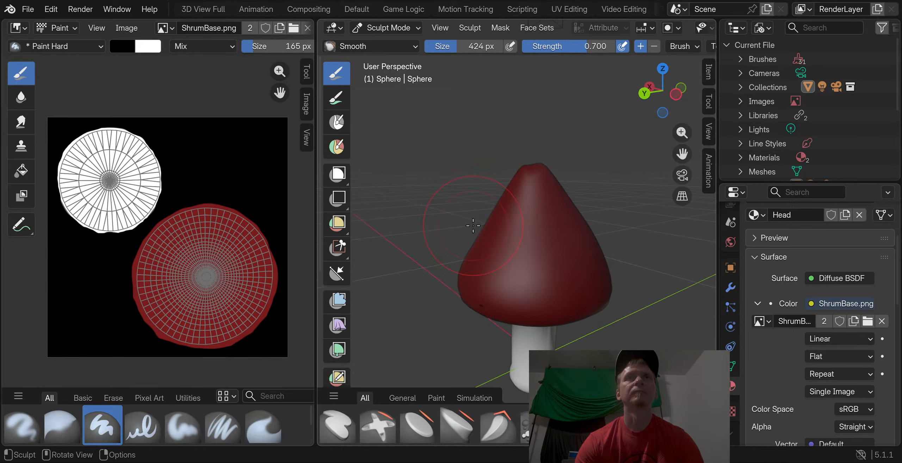
middle_click_drag(592, 239, 491, 248)
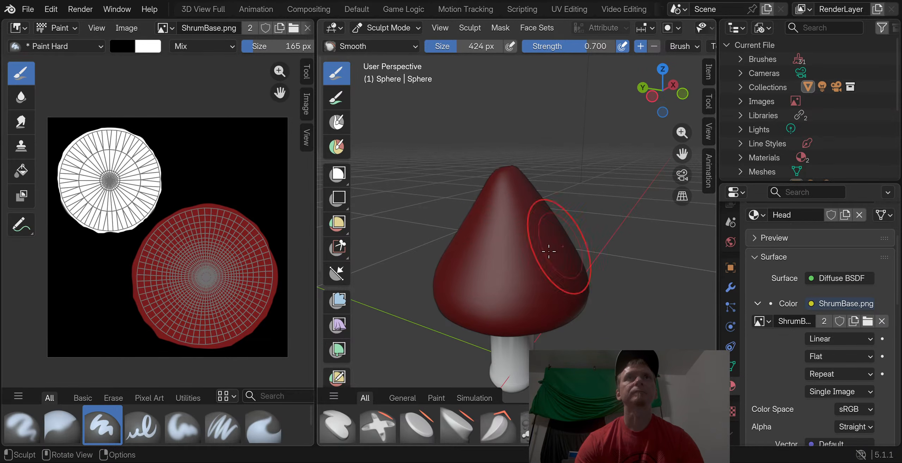
middle_click_drag(410, 273, 540, 288)
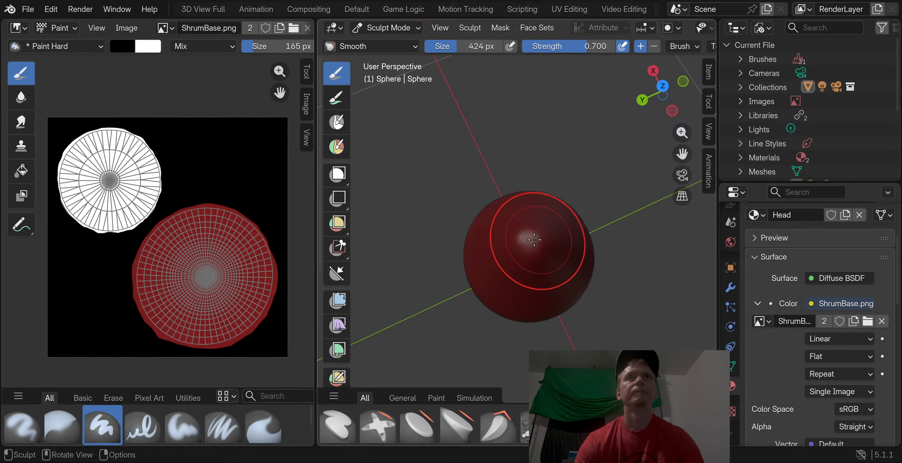
Round off the tip of the cap with the Smooth brush and check the shape from several sides
mouse_move(468, 299)
middle_mouse_down()
mouse_move(513, 198)
mouse_move(536, 173)
mouse_move(483, 181)
mouse_move(521, 192)
mouse_move(498, 212)
mouse_move(501, 195)
mouse_move(525, 176)
middle_mouse_up()
scroll(497, 213, "up", 3)
mouse_move(475, 147)
left_mouse_down()
mouse_move(463, 152)
mouse_move(495, 148)
mouse_move(481, 140)
left_mouse_up()
middle_click_drag(480, 140, 544, 160)
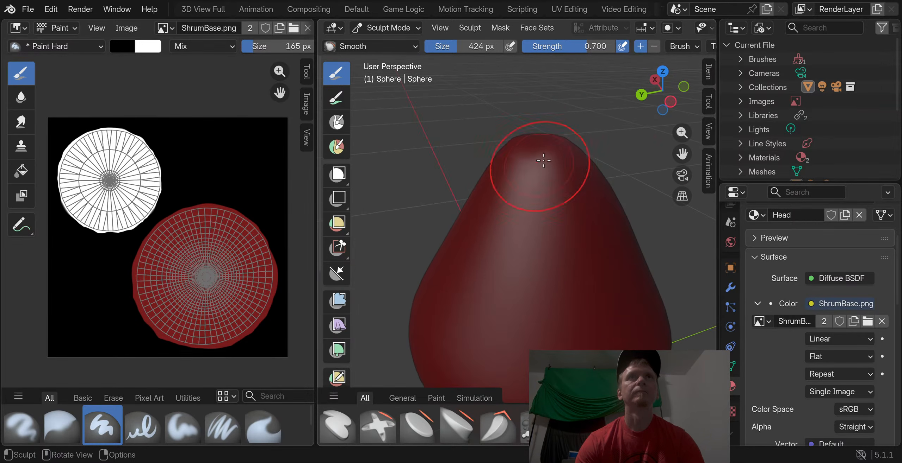
middle_click_drag(530, 192, 547, 145)
middle_click_drag(473, 247, 517, 240)
scroll(518, 240, "down", 3)
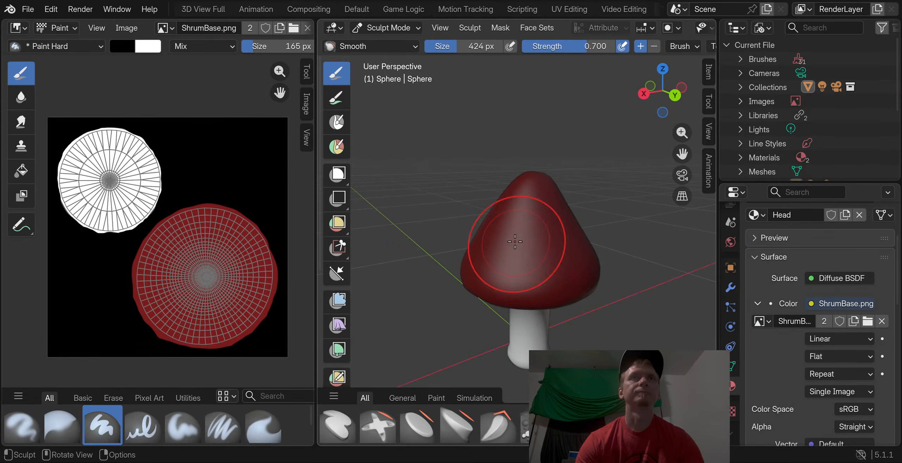
middle_click_drag(438, 225, 630, 242)
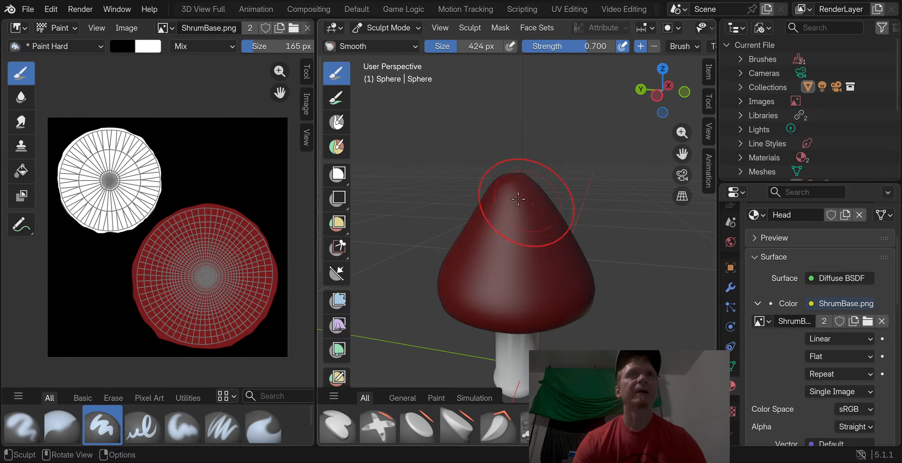
Switch the mushroom from sculpting to Edit Mode to show its mesh
left_click(384, 27)
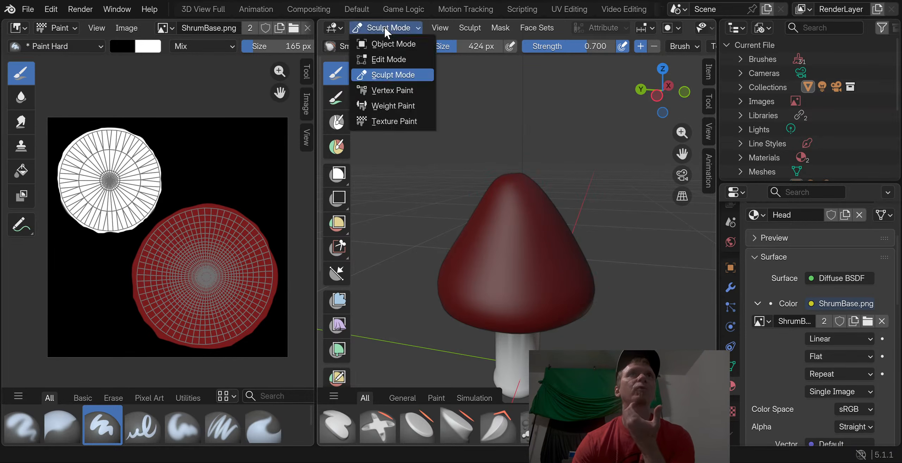
left_click(388, 59)
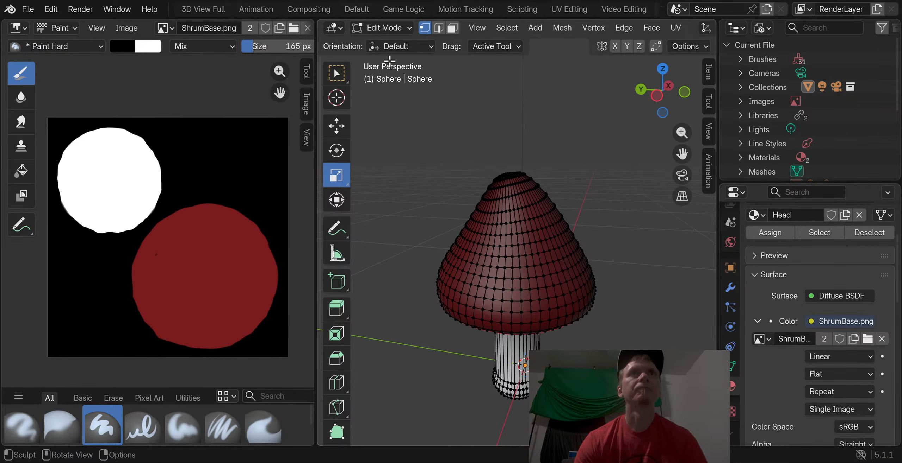
middle_click_drag(515, 105, 532, 48)
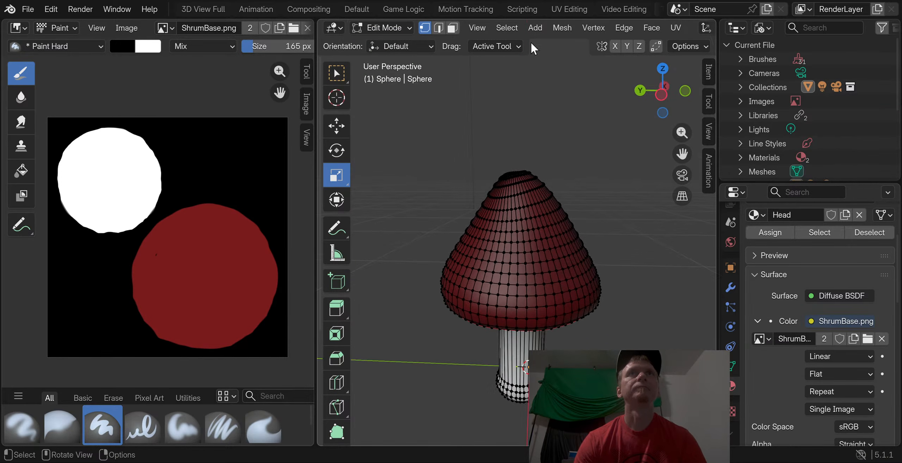
Select the cap's vertices using the Head vertex group
left_click(731, 367)
scroll(801, 323, "down", 3)
scroll(814, 342, "up", 5)
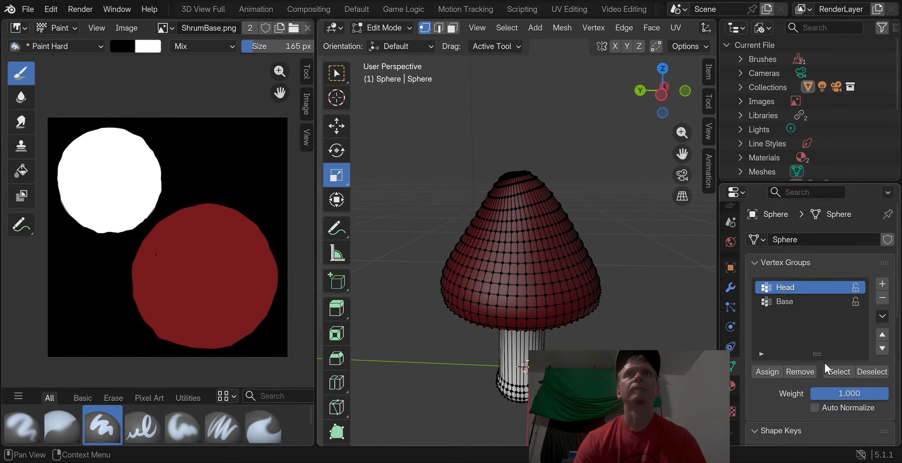
left_click(833, 371)
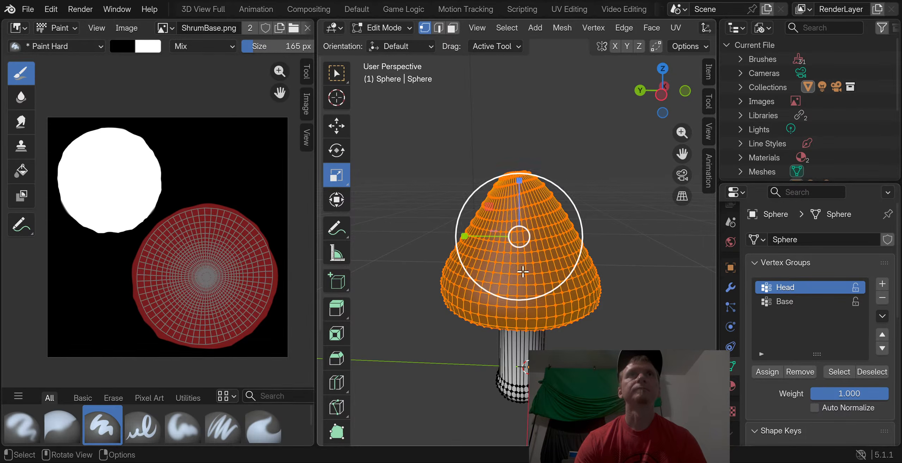
middle_click_drag(413, 178, 450, 174)
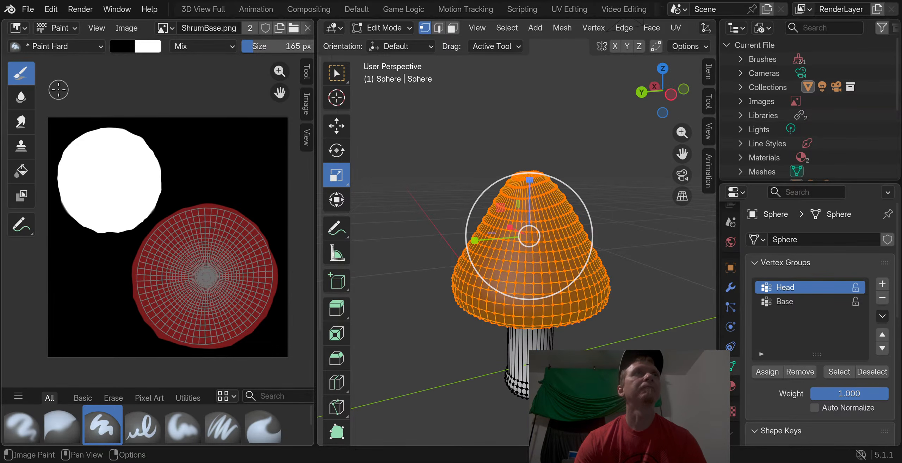
Show the UV Editor beside the model and unwrap the selected cap with Unwrap Conformal
left_click(13, 31)
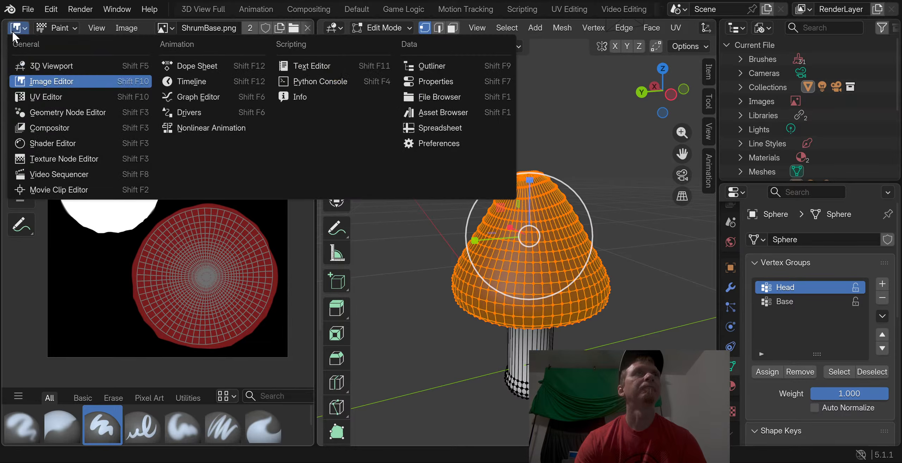
left_click(49, 95)
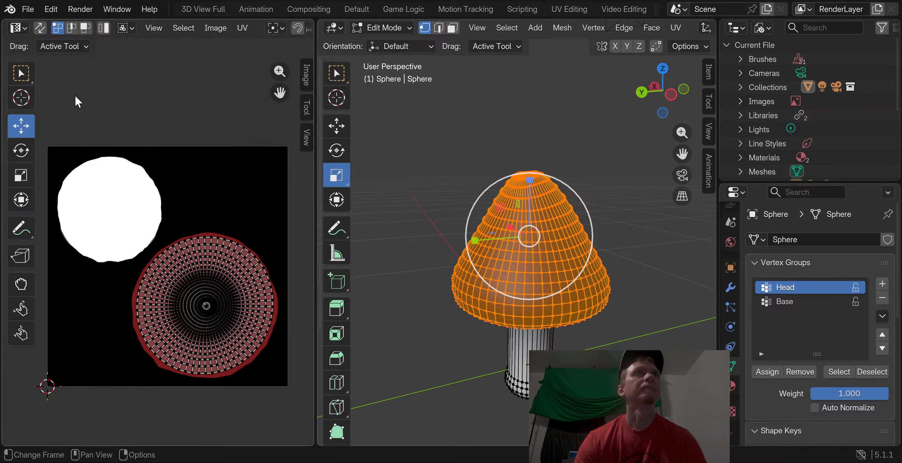
left_click(680, 29)
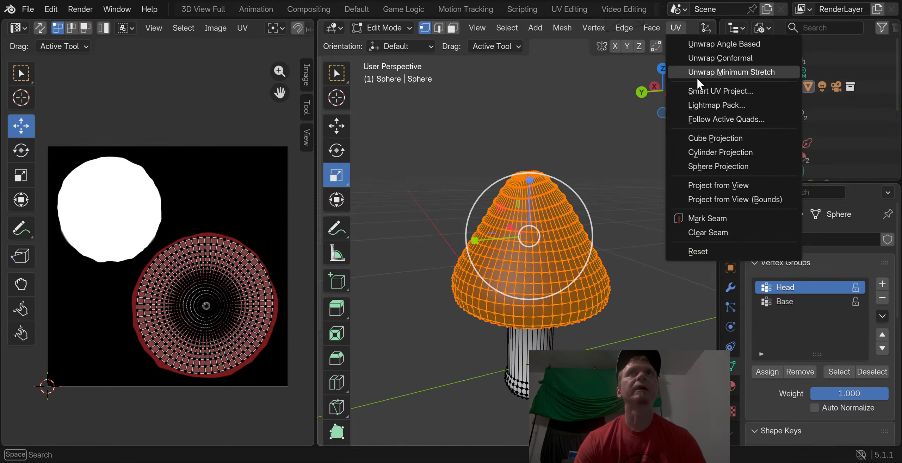
left_click(712, 57)
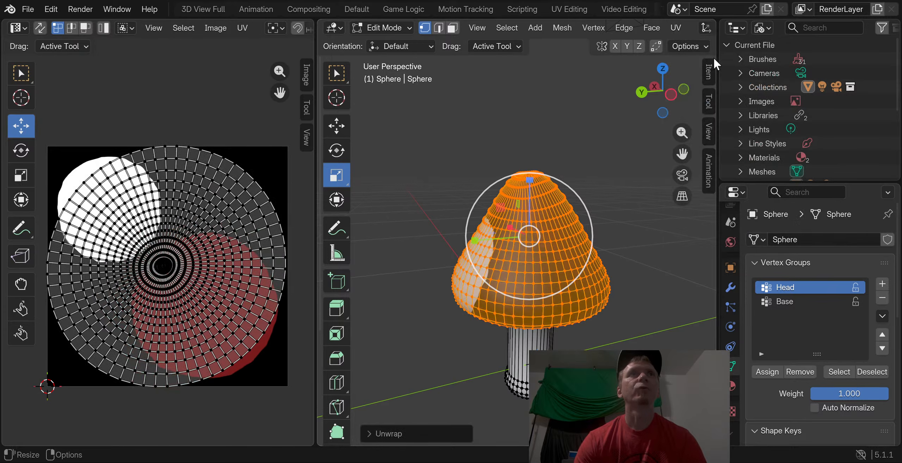
Select all of the cap's UVs and scale them down to about half their size
left_click(23, 81)
scroll(78, 135, "down", 1)
left_click_drag(62, 140, 270, 368)
left_click(21, 176)
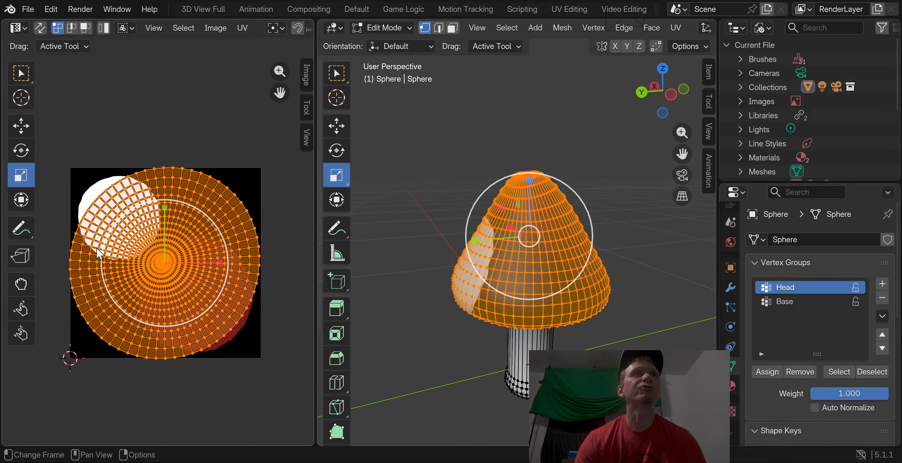
left_click_drag(119, 246, 146, 257)
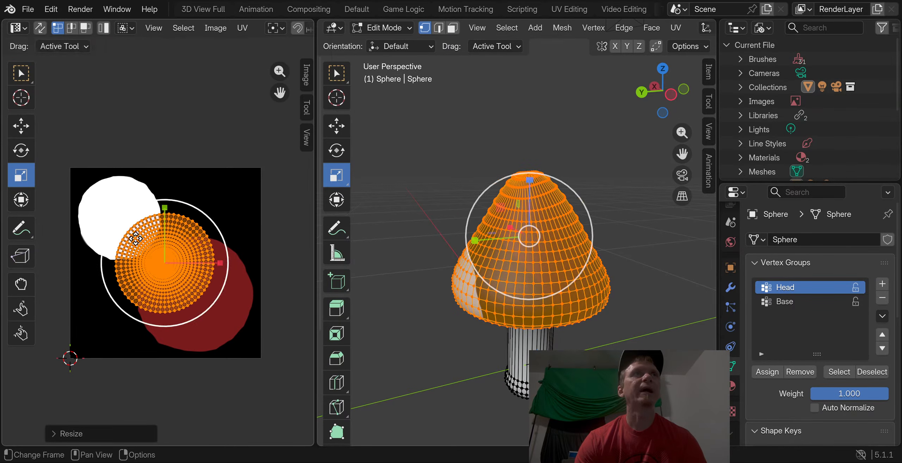
Move the cap's UV island onto the centre of the red circle in the texture
left_click(21, 126)
left_click_drag(215, 268, 245, 273)
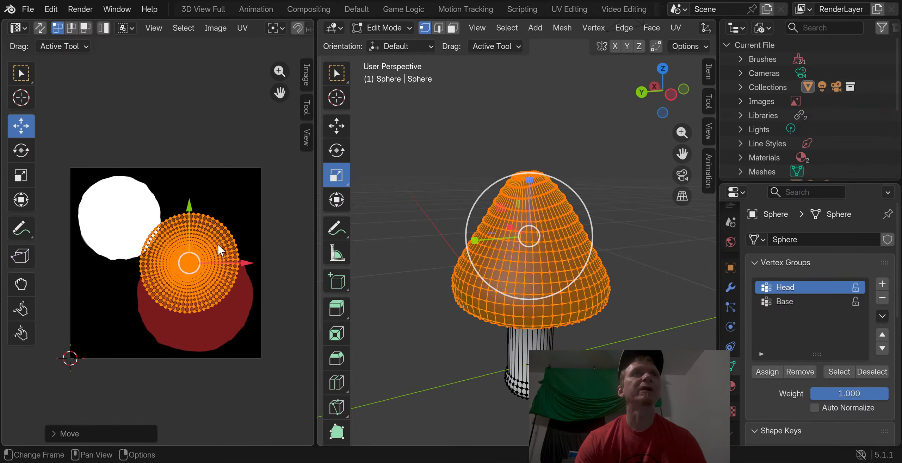
left_click_drag(187, 208, 194, 237)
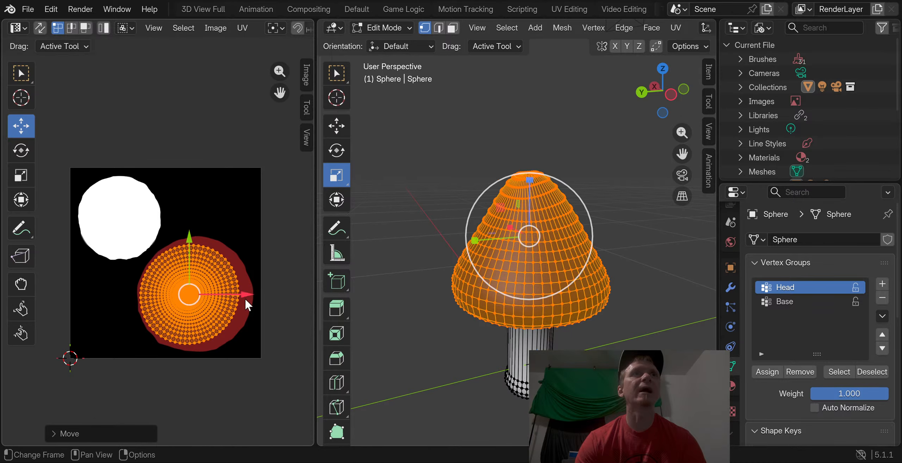
left_click_drag(246, 301, 256, 297)
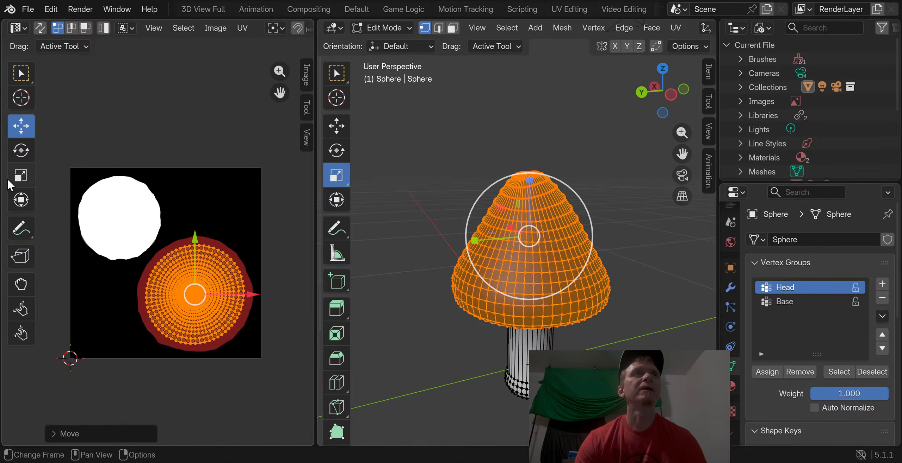
Enlarge the cap's UV island to nearly fill the red circle, nudge it into the centre and deselect it
left_click(21, 181)
left_click_drag(162, 313, 160, 316)
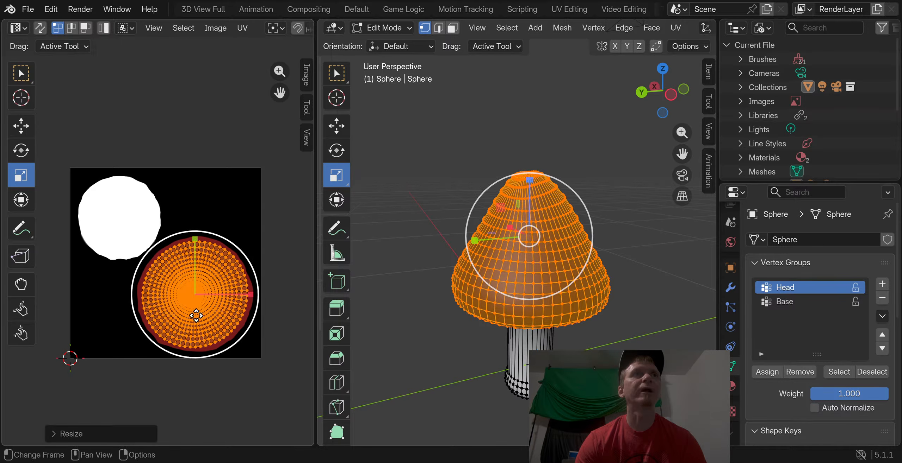
left_click(21, 126)
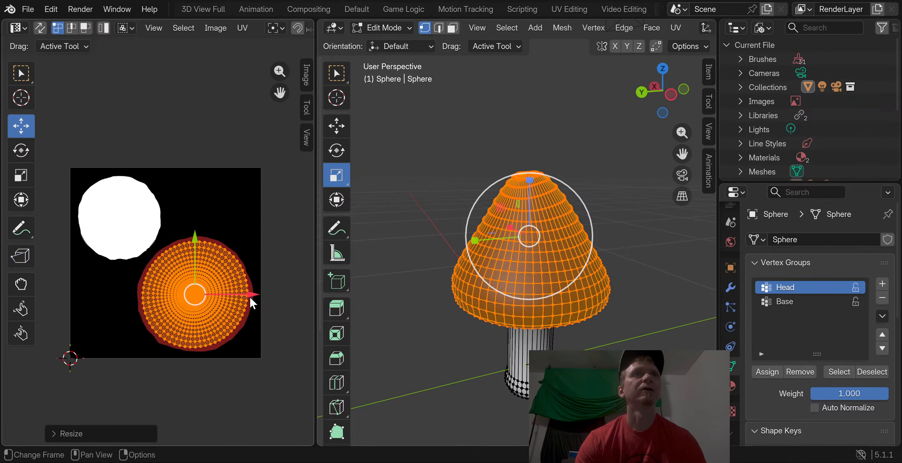
left_click_drag(250, 298, 249, 296)
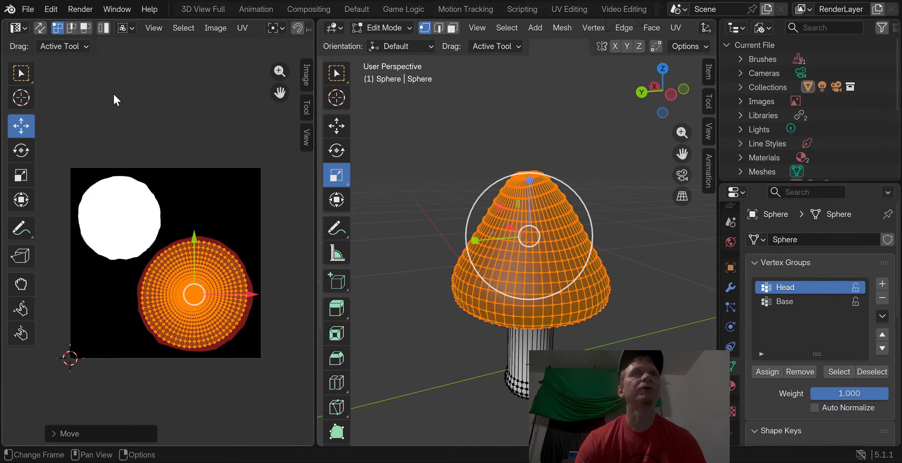
left_click(149, 112)
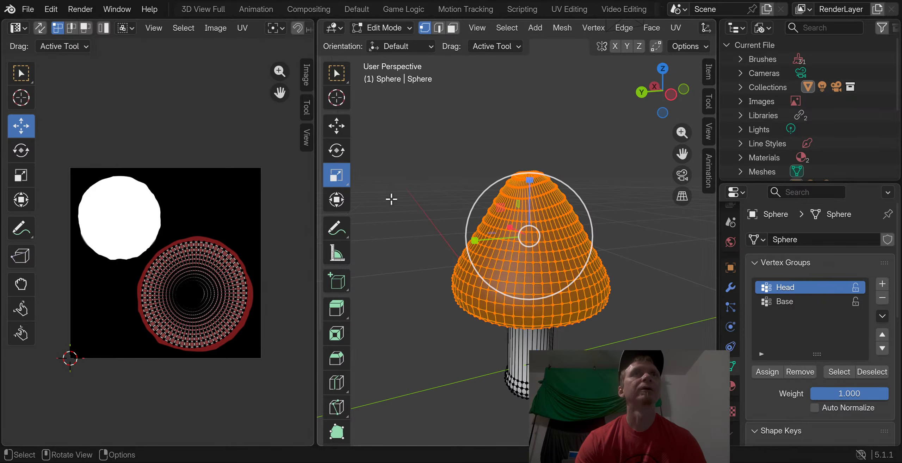
Restore the Image Editor beside the model and check the retextured mushroom in Object Mode from different sides
left_click(18, 28)
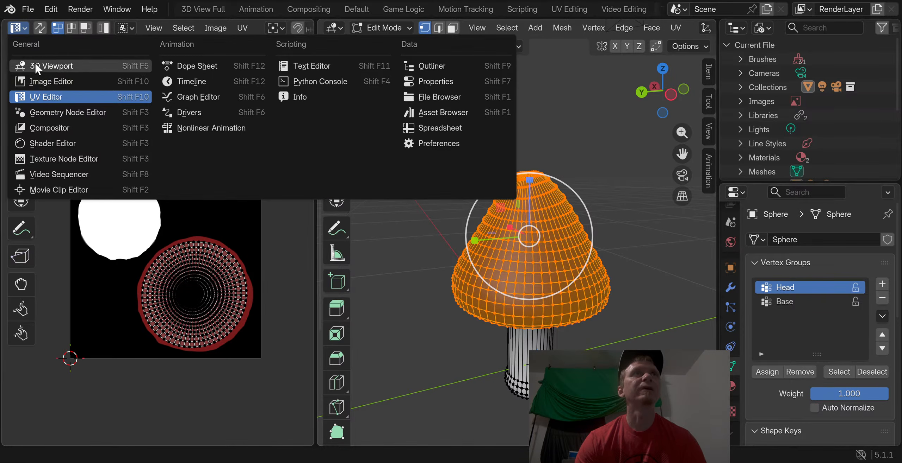
left_click(49, 83)
middle_click_drag(422, 205, 388, 206)
left_click(378, 28)
left_click(386, 43)
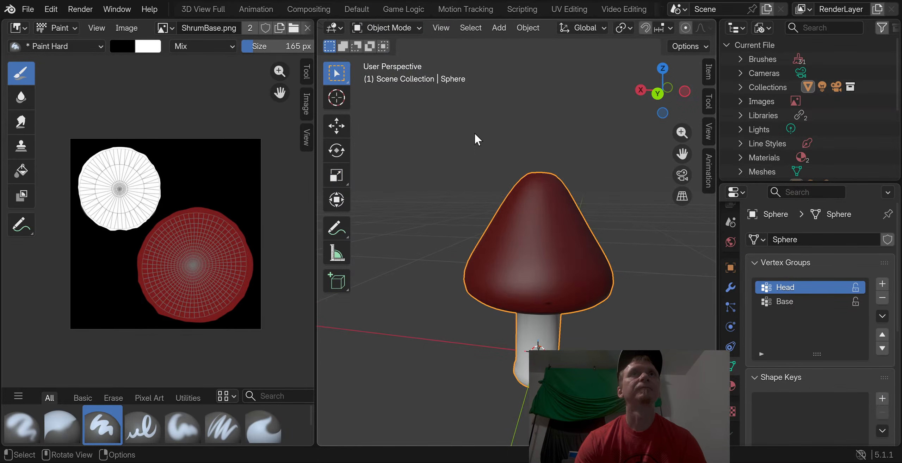
scroll(472, 137, "down", 2)
mouse_move(470, 141)
middle_mouse_down()
mouse_move(445, 161)
mouse_move(321, 161)
mouse_move(680, 159)
mouse_move(621, 161)
middle_mouse_up()
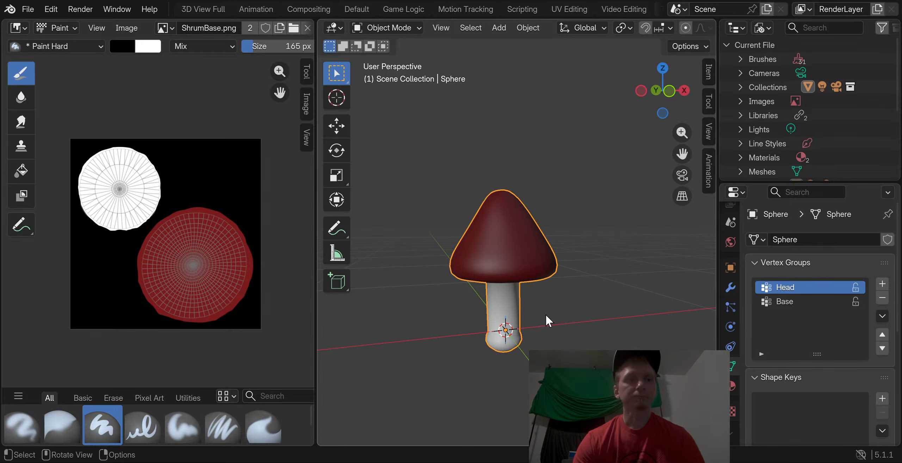
scroll(553, 330, "up", 2)
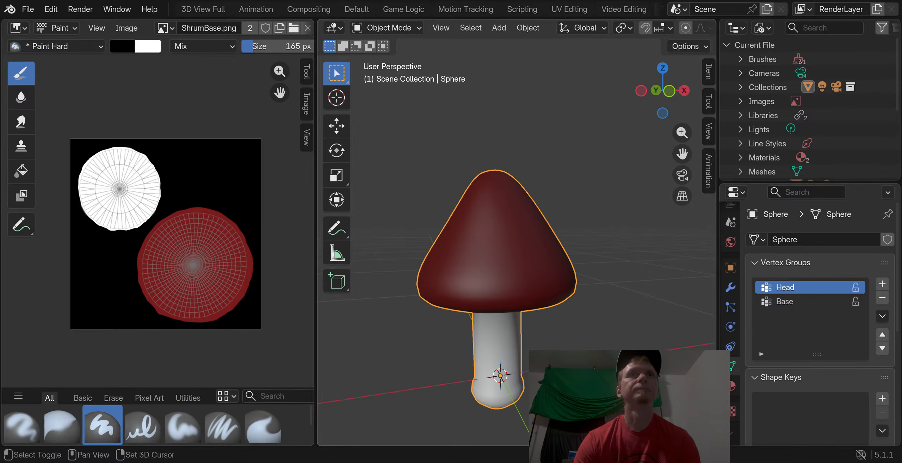
Put the mushroom in Edit Mode and select the horizontal edge loops around the side of the stem's bulb
middle_click_drag(529, 356, 529, 246, "shift")
scroll(559, 304, "up", 2)
left_click(398, 23)
left_click(398, 59)
scroll(549, 282, "up", 2)
middle_click_drag(549, 282, 530, 271)
right_click(531, 258, "shift")
left_click(513, 272)
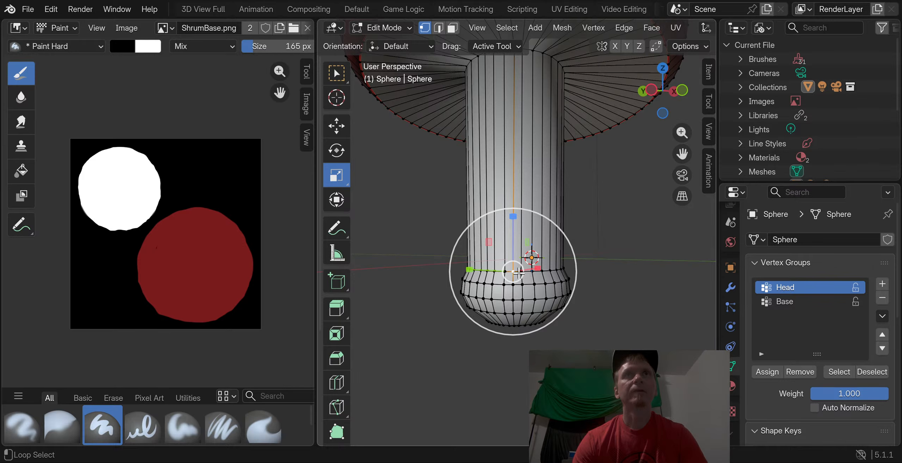
left_click(518, 272, "alt")
left_click(517, 284, "alt+shift")
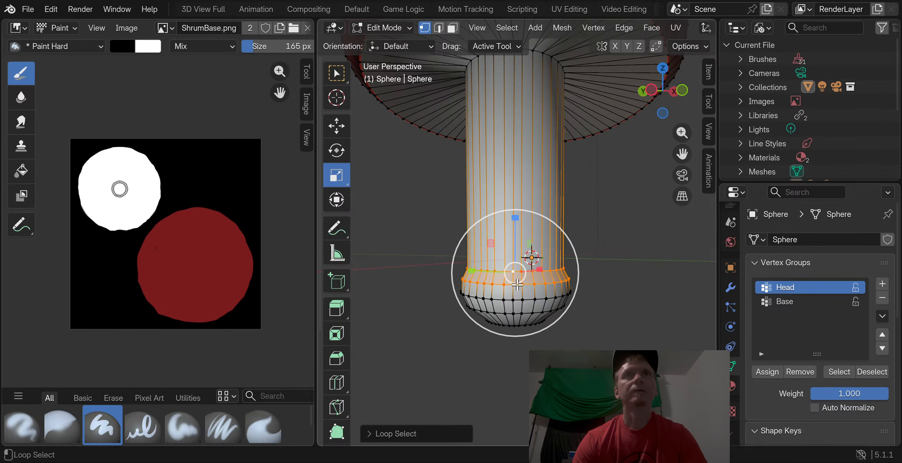
left_click(516, 305, "alt+shift")
left_click(517, 313, "alt+shift")
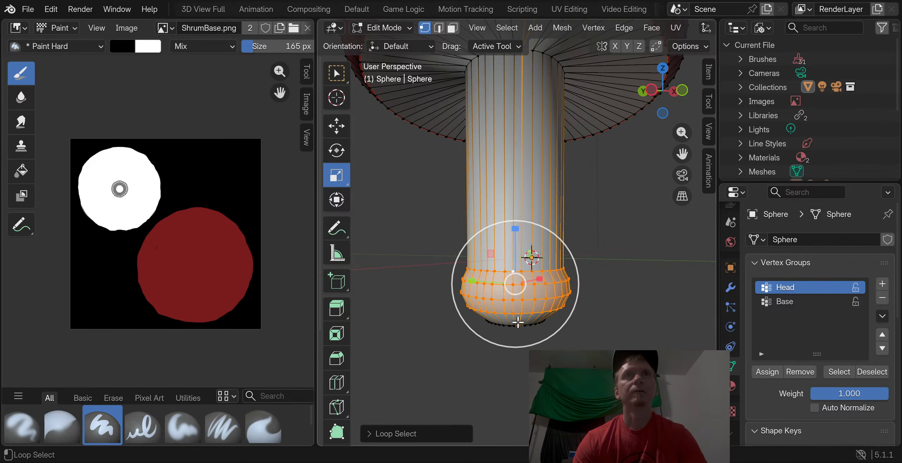
Add the rings and centre on the underside of the stem's bulb to the selection
middle_click_drag(522, 324, 527, 259)
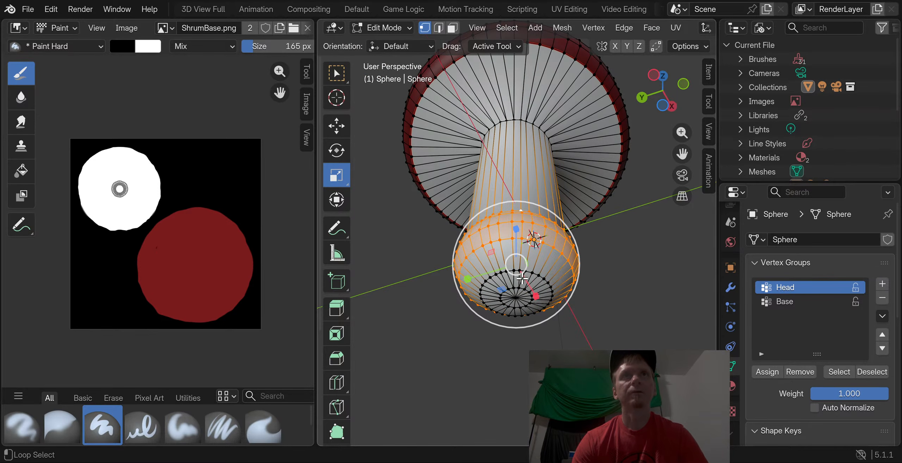
left_click(511, 271, "alt+shift")
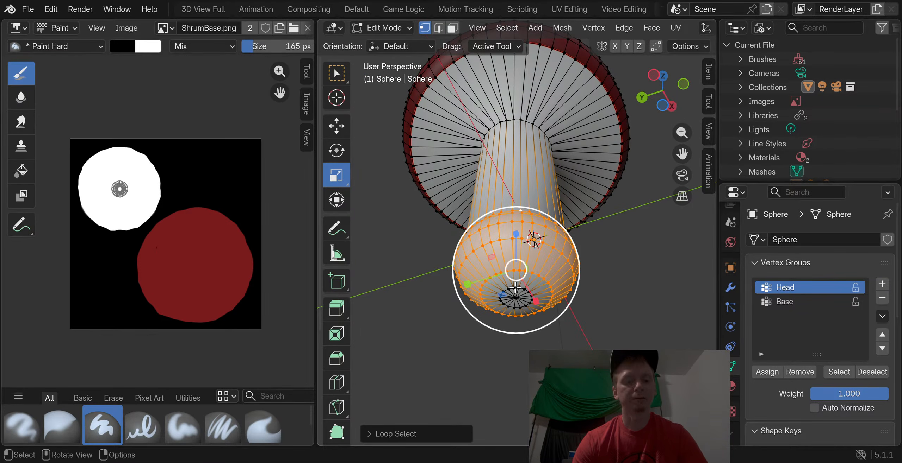
key("b")
middle_click_drag(502, 282, 476, 318)
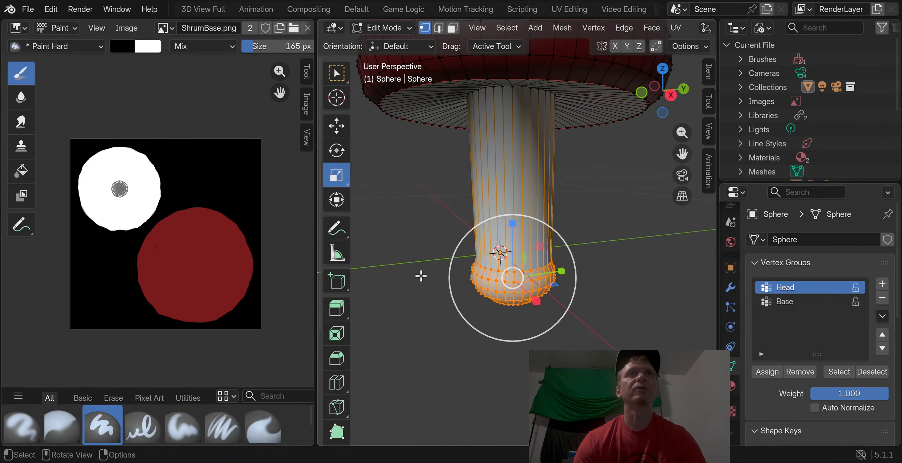
Lower the stem's bulb along Z to lengthen the stem, scale the bulb up slightly and deselect it
left_click(336, 126)
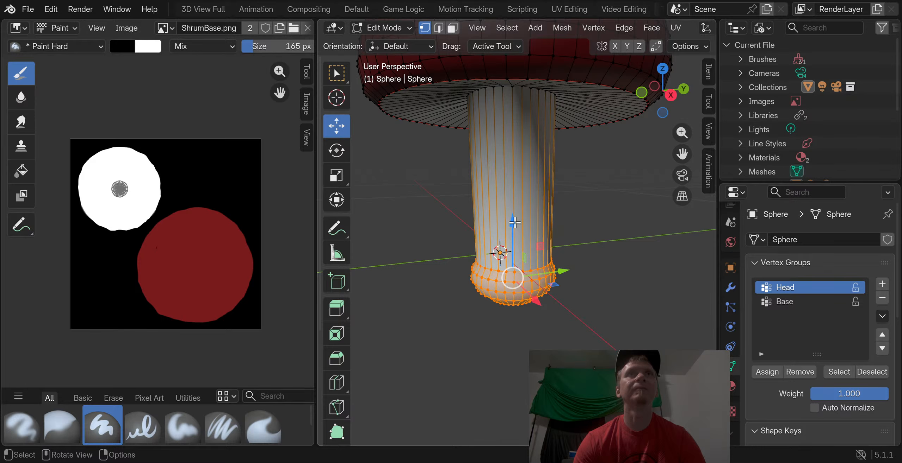
left_click_drag(514, 223, 514, 279)
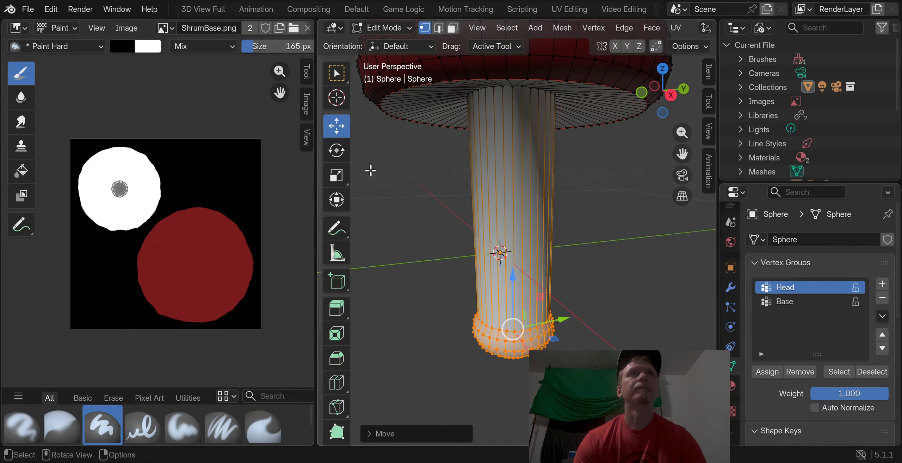
left_click(336, 175)
mouse_move(468, 310)
left_mouse_down()
mouse_move(446, 324)
mouse_move(458, 322)
left_mouse_up()
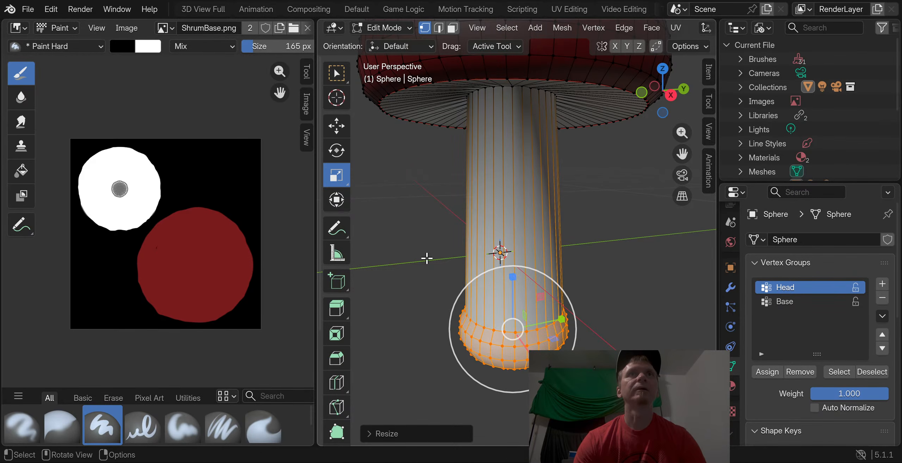
left_click(422, 228)
middle_click_drag(422, 229, 495, 278)
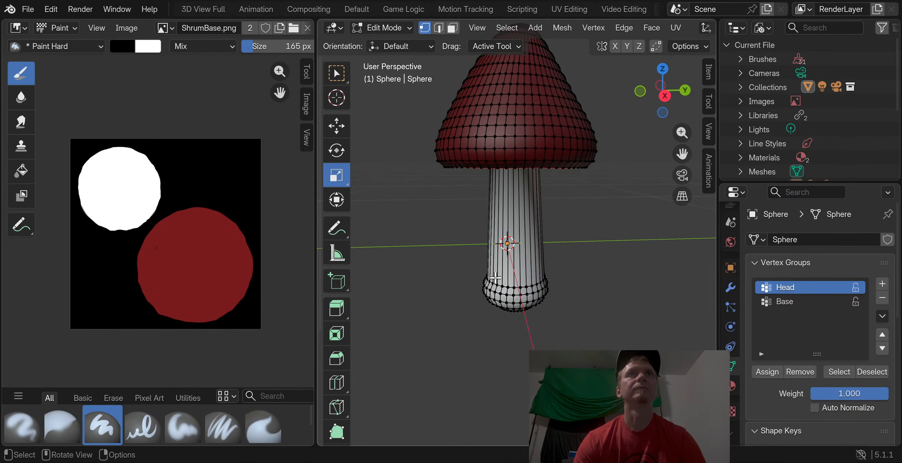
Select the whole mushroom mesh, raise it slightly along Z and deselect it
scroll(495, 278, "down", 2)
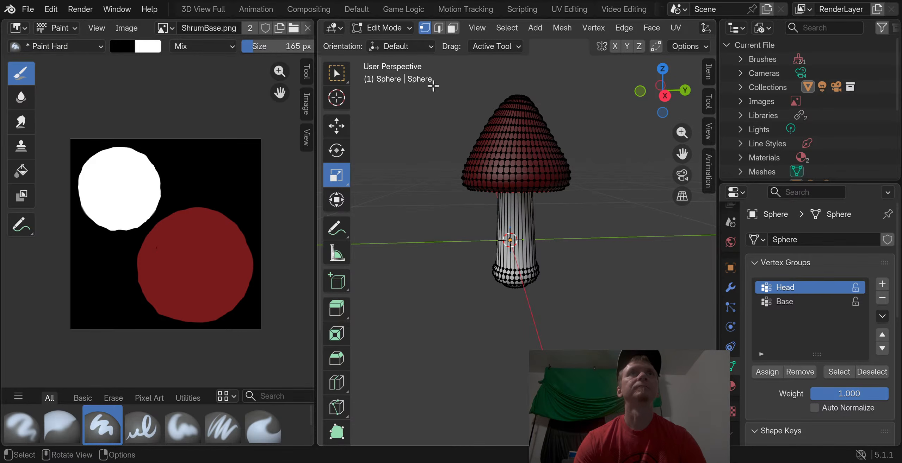
left_click(495, 28)
left_click(515, 59)
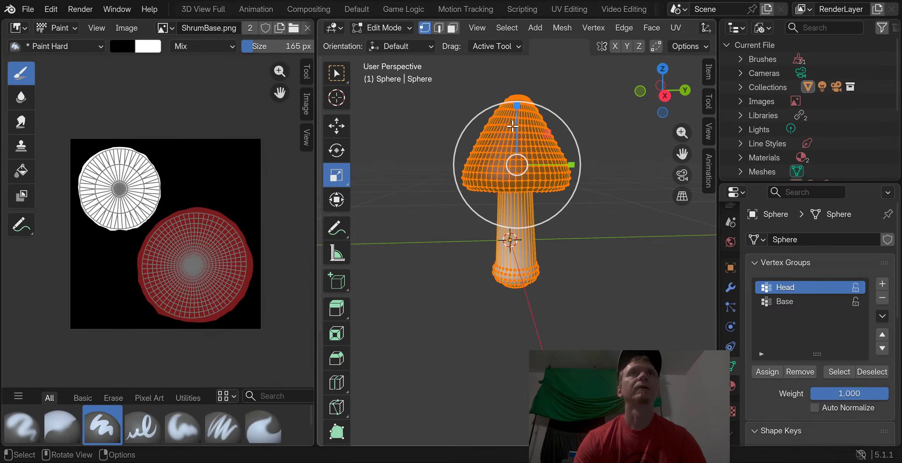
left_click(340, 127)
left_click_drag(516, 105, 474, 95)
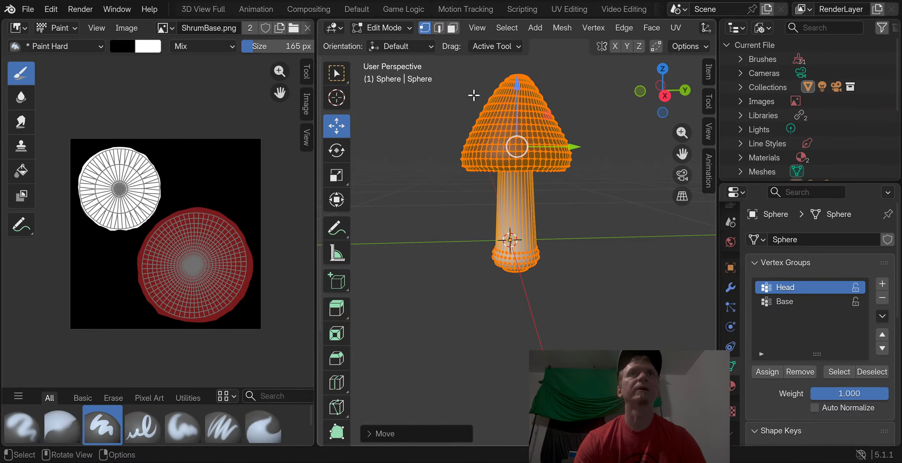
left_click(433, 97)
Examine the mushroom's shape from several sides in Edit Mode and Object Mode, ending in Edit Mode
scroll(449, 157, "down", 2)
middle_click_drag(450, 158, 600, 169)
scroll(451, 187, "up", 2)
middle_click_drag(451, 187, 519, 192)
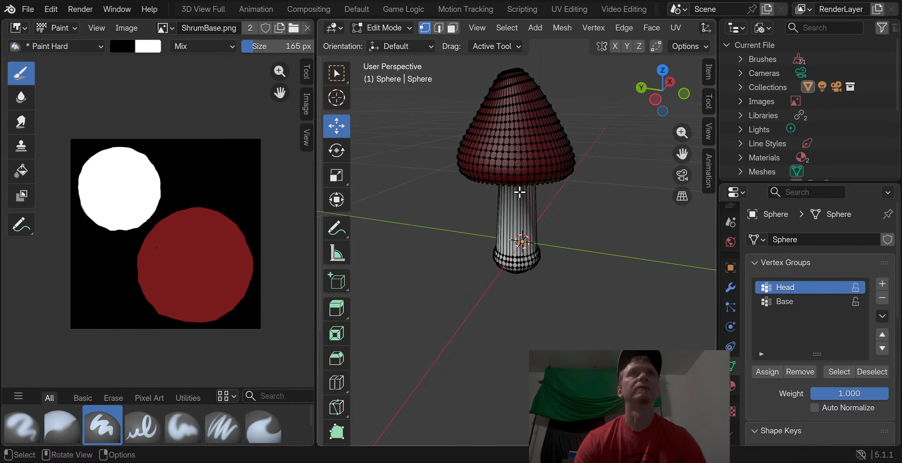
middle_click_drag(451, 164, 486, 183)
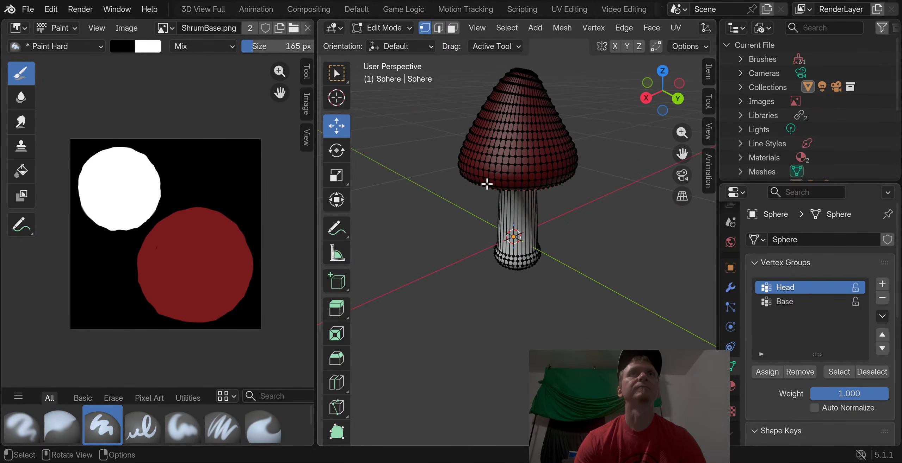
left_click(379, 27)
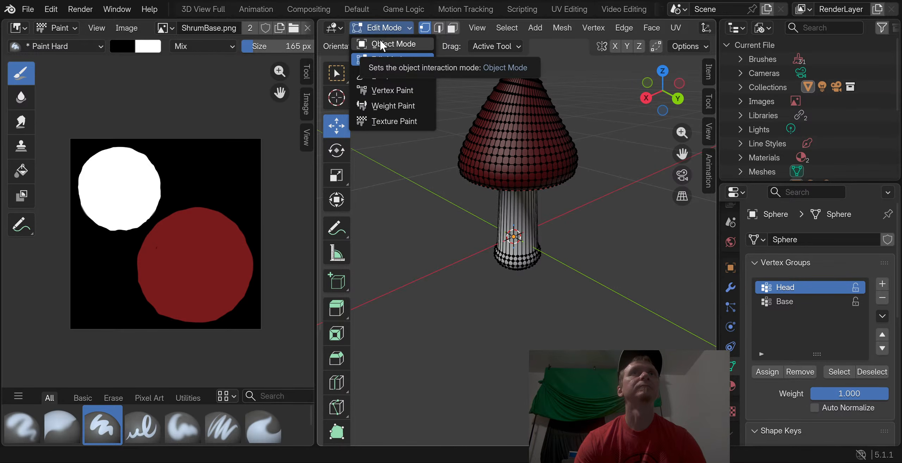
left_click(380, 42)
middle_click_drag(424, 131, 433, 171)
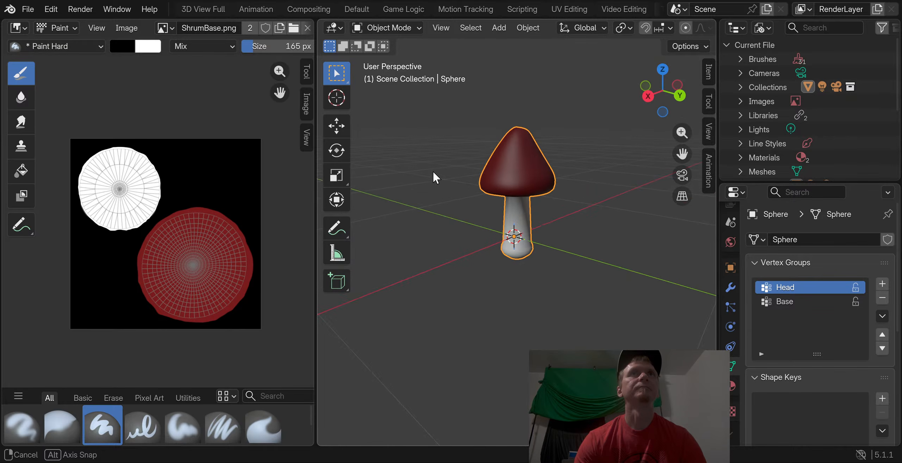
scroll(433, 171, "up", 3)
left_click(389, 29)
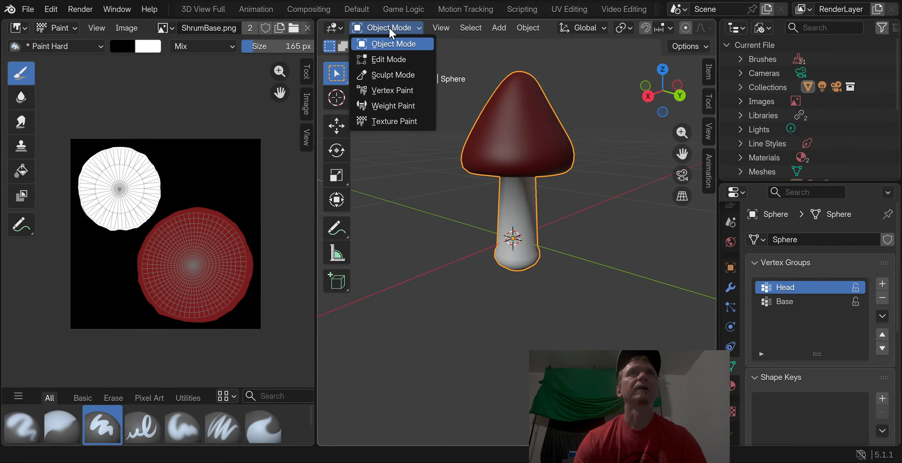
left_click(401, 60)
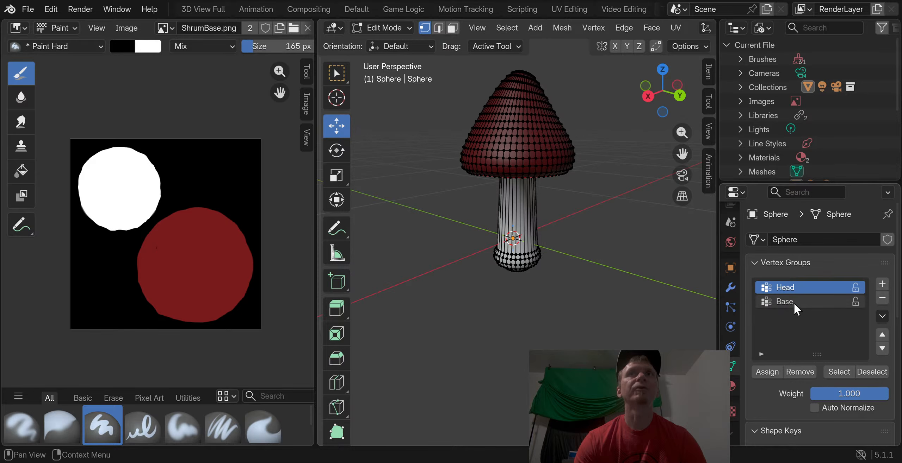
Select the vertices of the Head vertex group, scale the mushroom cap up slightly, raise it a little along Z, and deselect it
left_click(831, 371)
middle_click_drag(440, 138, 409, 97)
left_click(341, 173)
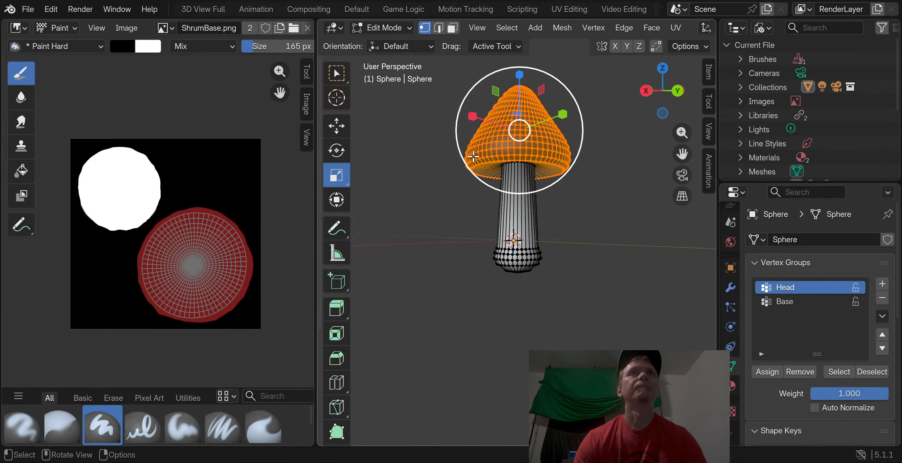
left_click_drag(459, 158, 455, 160)
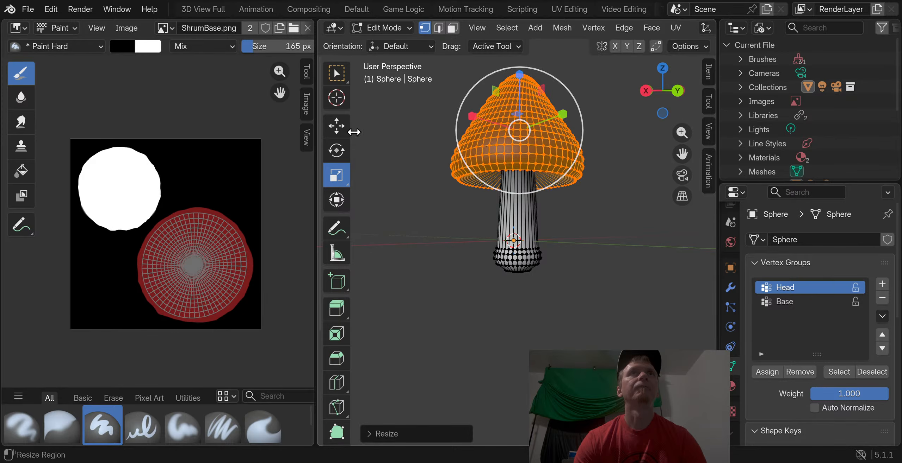
left_click(336, 126)
left_click_drag(516, 81, 517, 75)
left_click(421, 109)
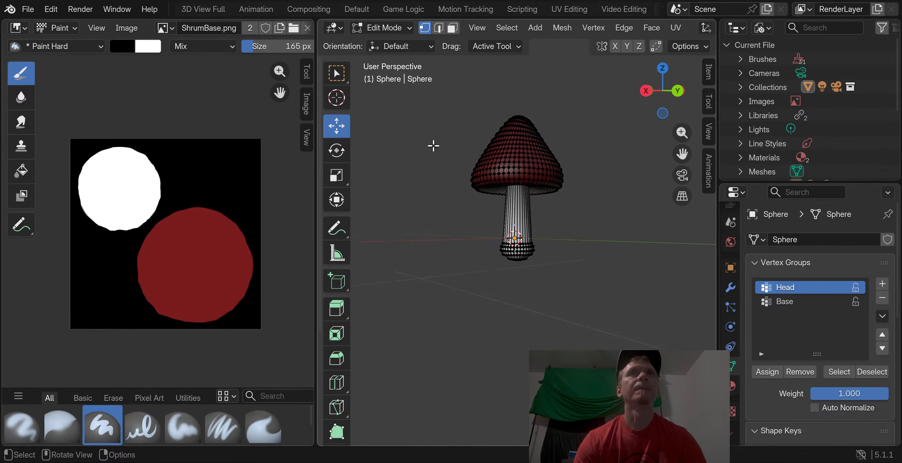
Save the file with the reshaped mushroom
middle_click_drag(433, 145, 458, 174)
scroll(430, 188, "up", 3)
middle_click_drag(398, 128, 412, 153)
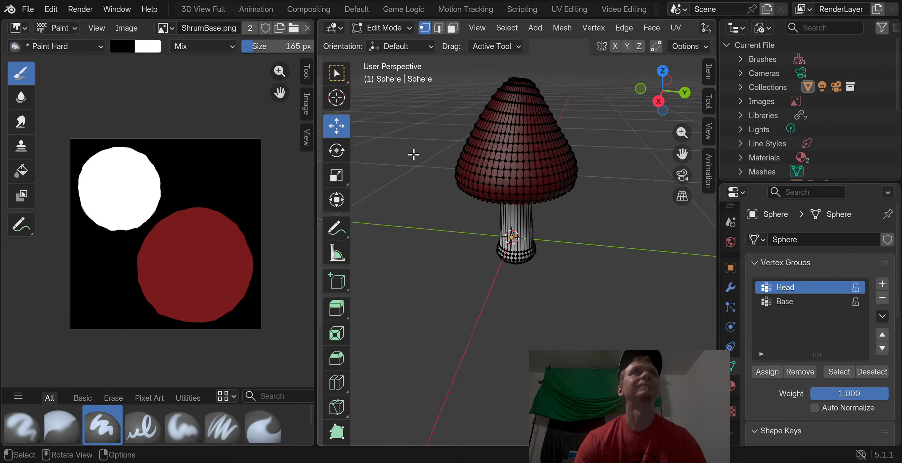
left_click(28, 9)
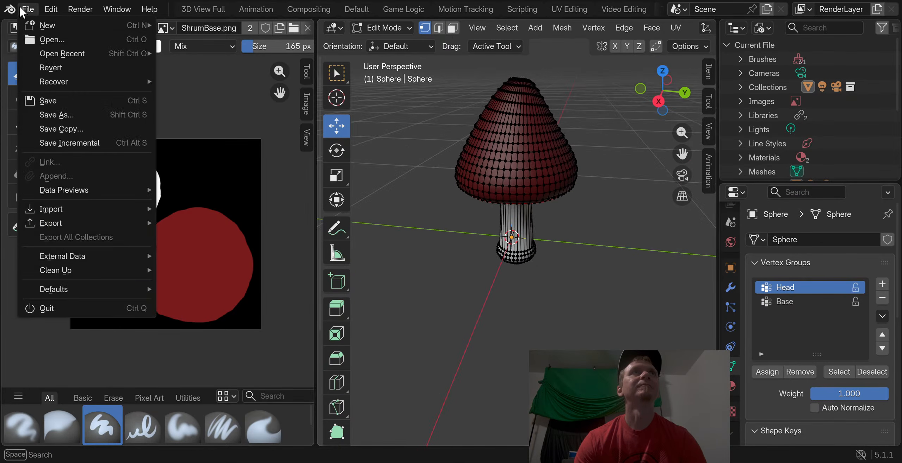
left_click(55, 100)
middle_click_drag(473, 155, 570, 165)
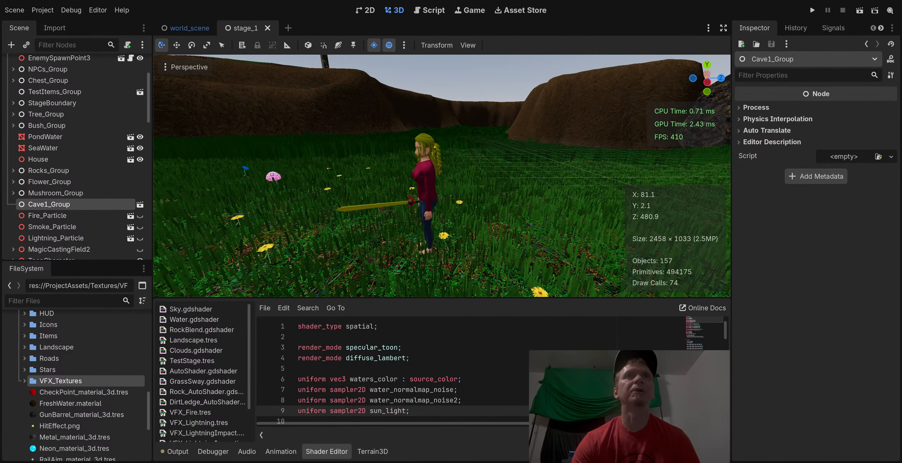
Switch to Godot and find the existing pink mushroom in the grass of stage_1
scroll(450, 179, "down", 8)
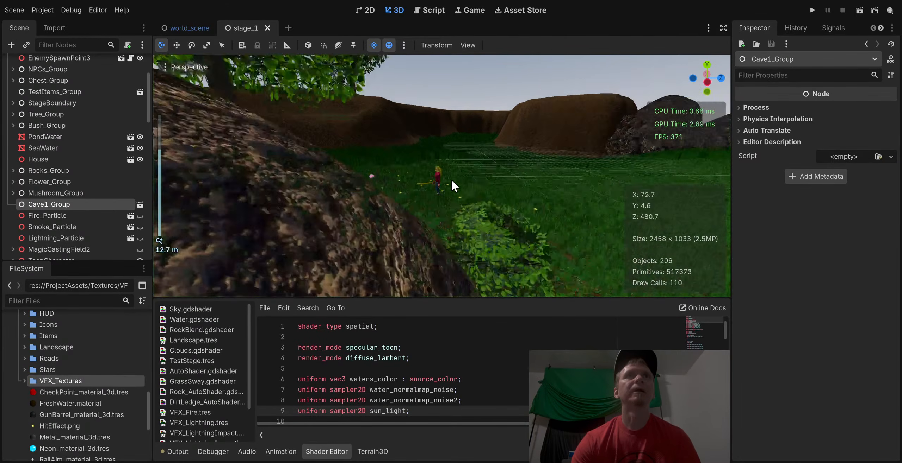
scroll(450, 179, "down", 12)
middle_click_drag(451, 179, 395, 167)
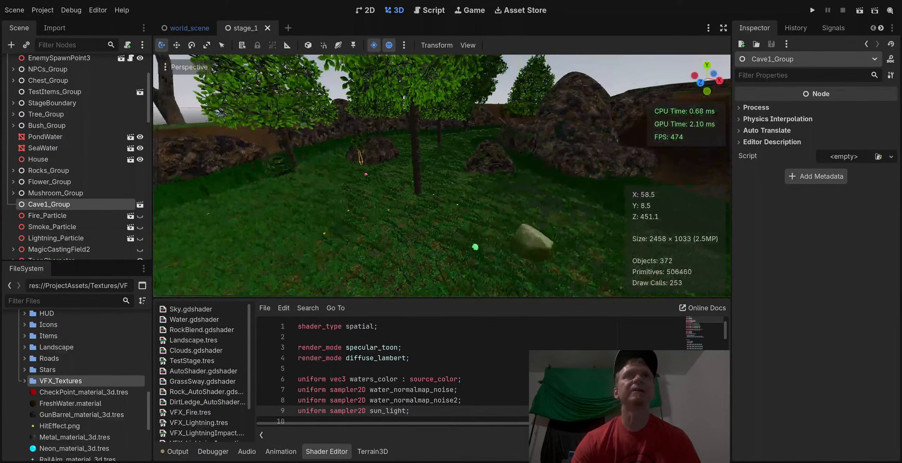
scroll(375, 203, "up", 5)
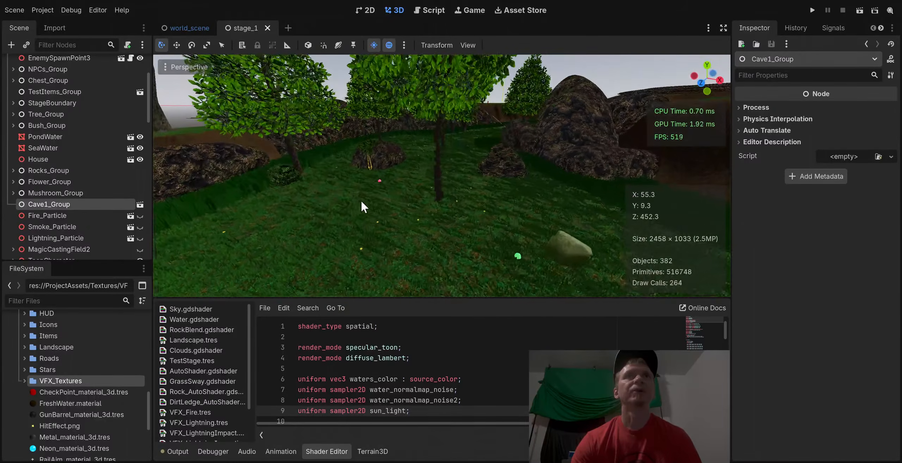
scroll(399, 209, "up", 3)
right_click_drag(361, 215, 370, 220)
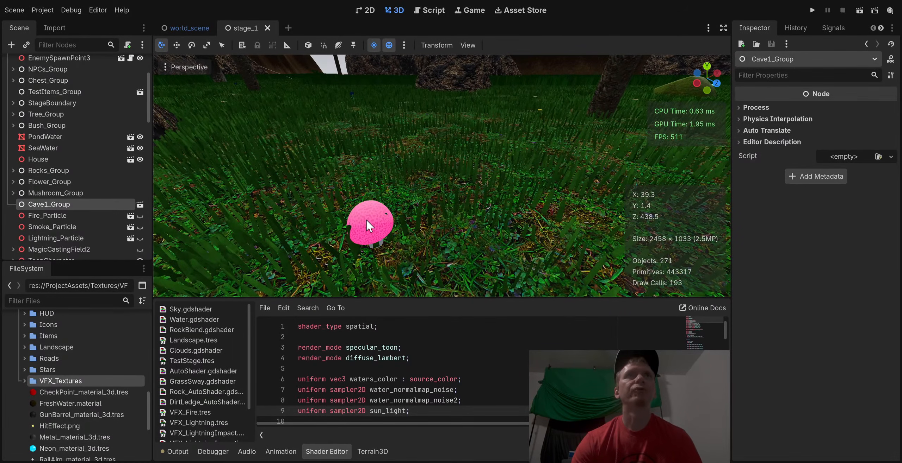
Expand Mushroom_Group and focus the view on each mushroom from Shrum1 to Shrum5 in turn
left_click(13, 193)
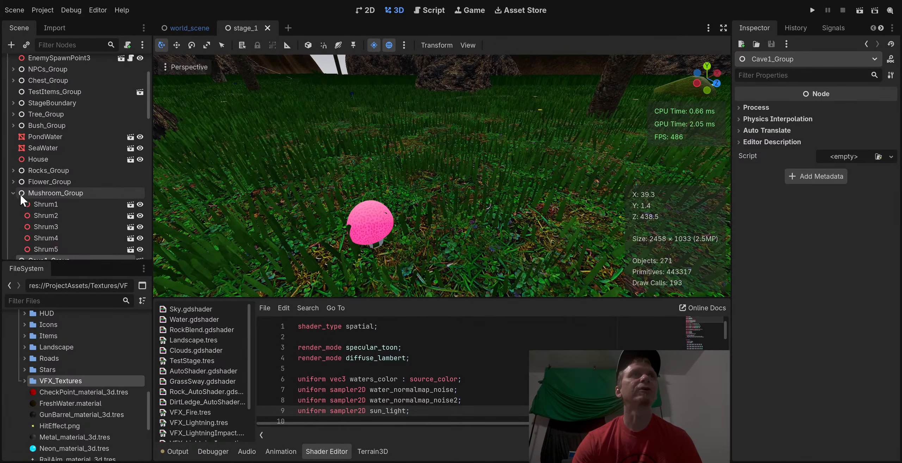
double_click(23, 203)
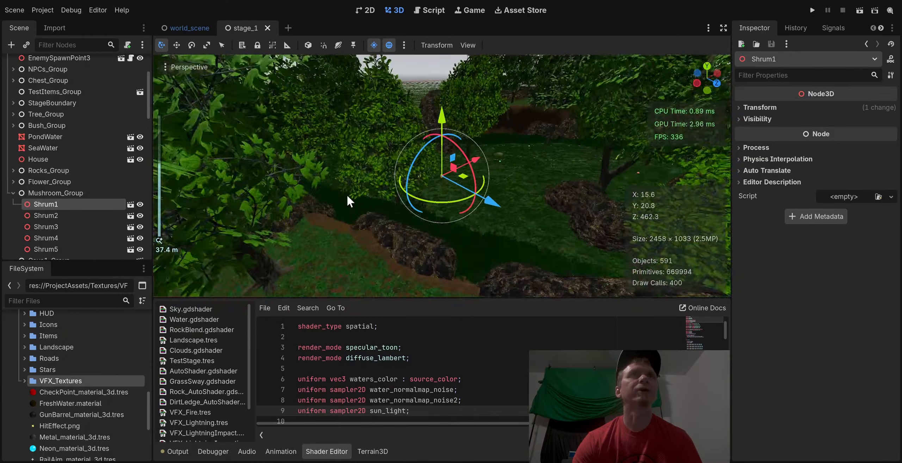
scroll(371, 212, "down", 5)
scroll(417, 171, "up", 6)
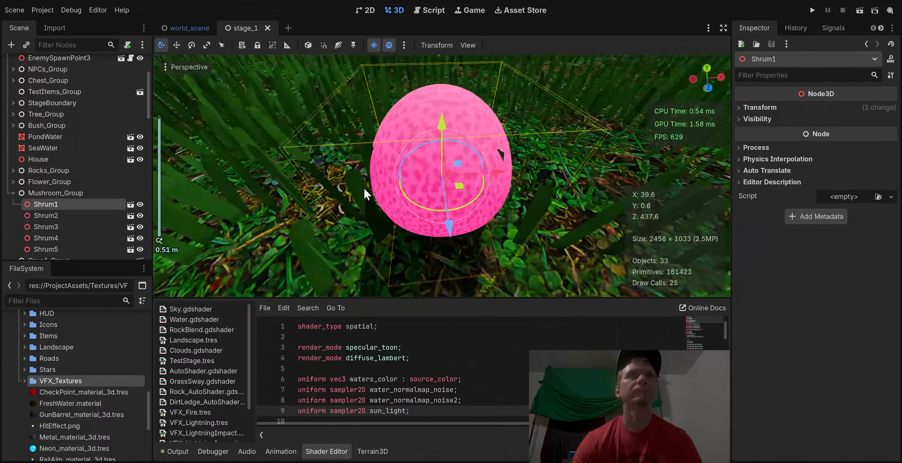
middle_click_drag(364, 187, 269, 180)
left_click(28, 217)
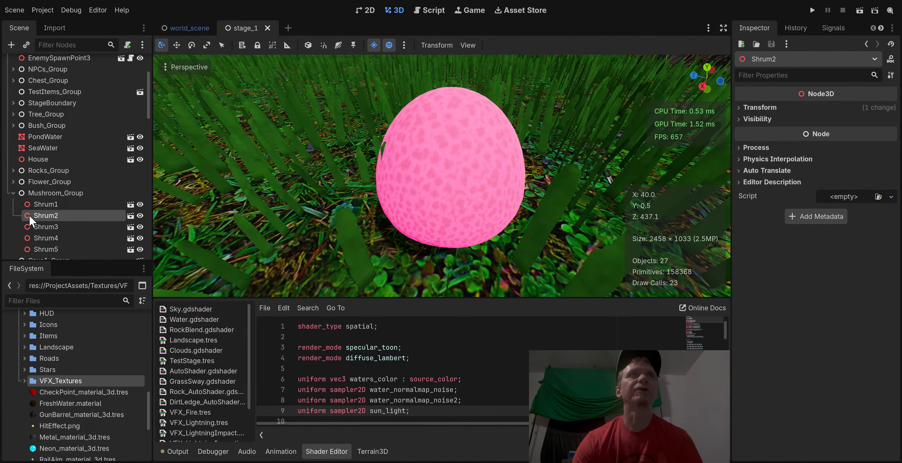
double_click(27, 215)
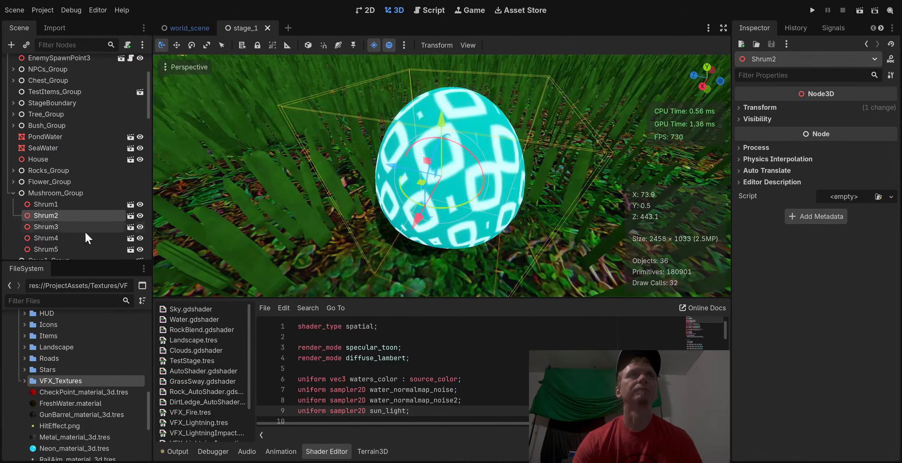
double_click(28, 227)
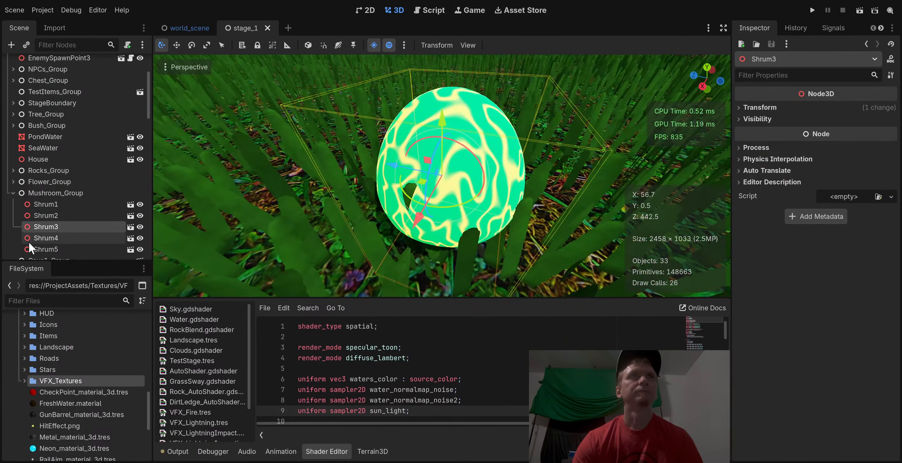
double_click(29, 240)
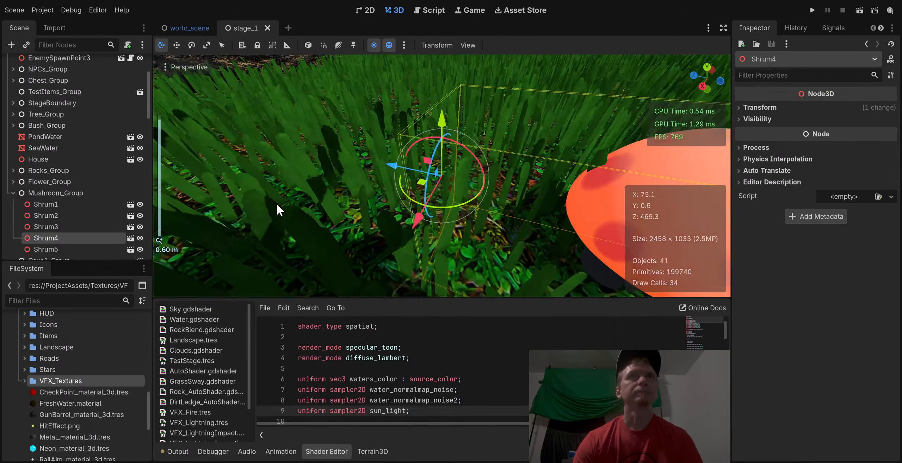
double_click(30, 246)
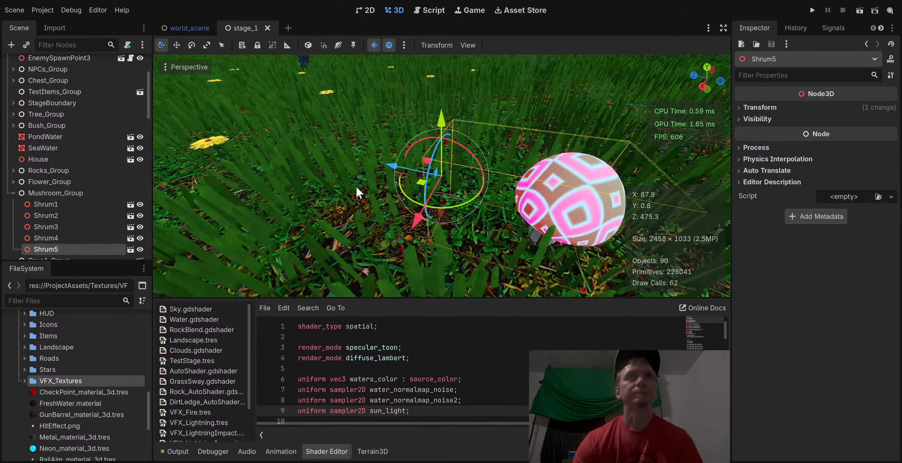
Deselect Shrum5 and examine its patterned cap and stem from several distances and angles
mouse_move(355, 185)
middle_mouse_down()
mouse_move(340, 193)
mouse_move(303, 176)
mouse_move(340, 167)
mouse_move(343, 210)
mouse_move(309, 207)
mouse_move(368, 188)
middle_mouse_up()
scroll(340, 168, "down", 8)
left_click(355, 172)
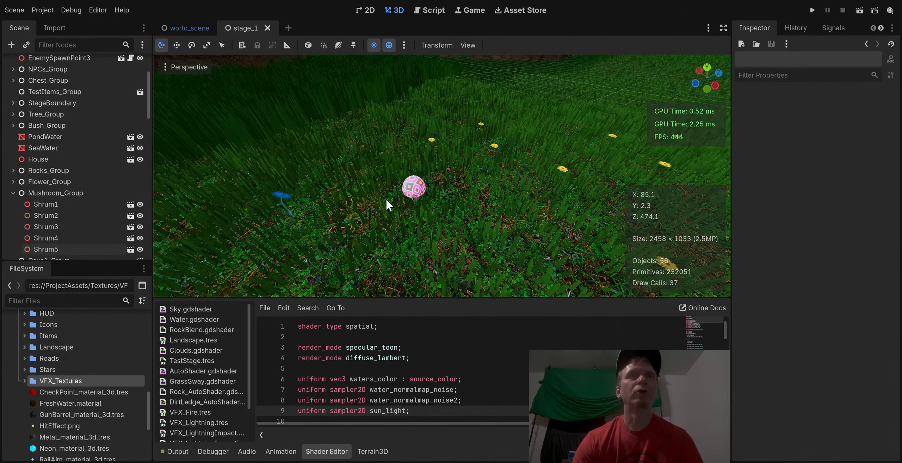
scroll(393, 199, "up", 6)
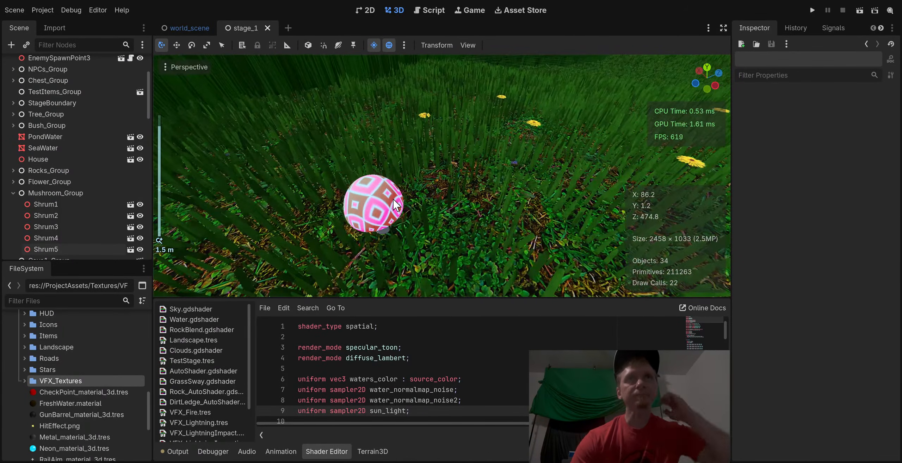
scroll(390, 200, "down", 4)
middle_click_drag(390, 200, 406, 182)
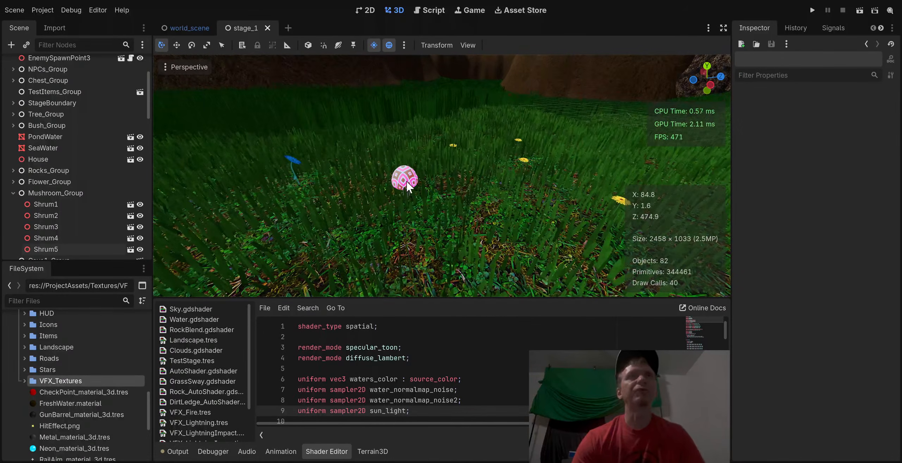
scroll(397, 194, "up", 8)
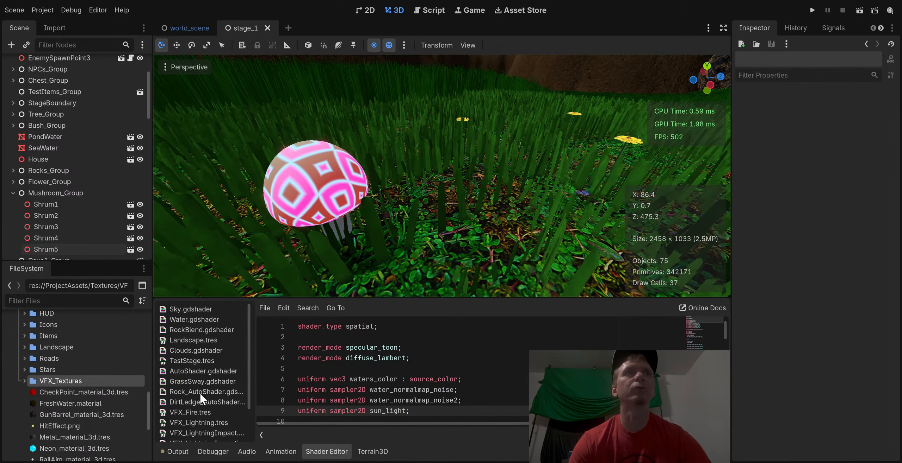
Collapse the Textures folder in the project file tree
left_click(25, 380)
scroll(66, 387, "up", 4)
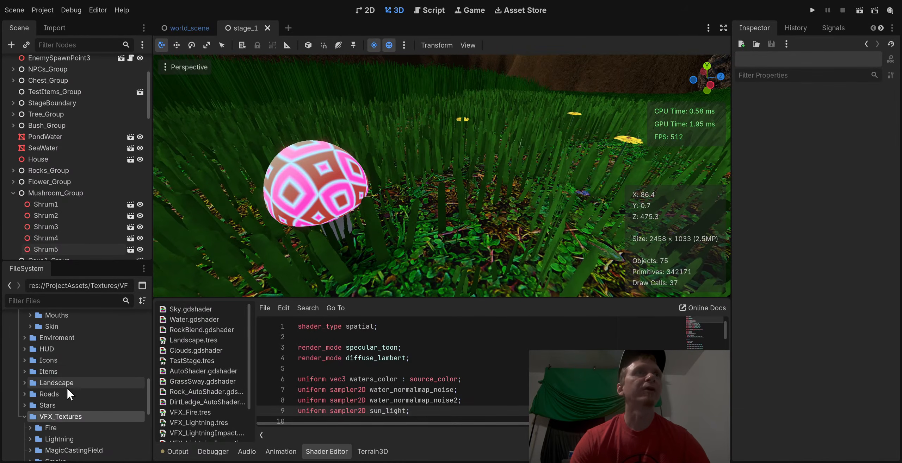
scroll(91, 392, "down", 4)
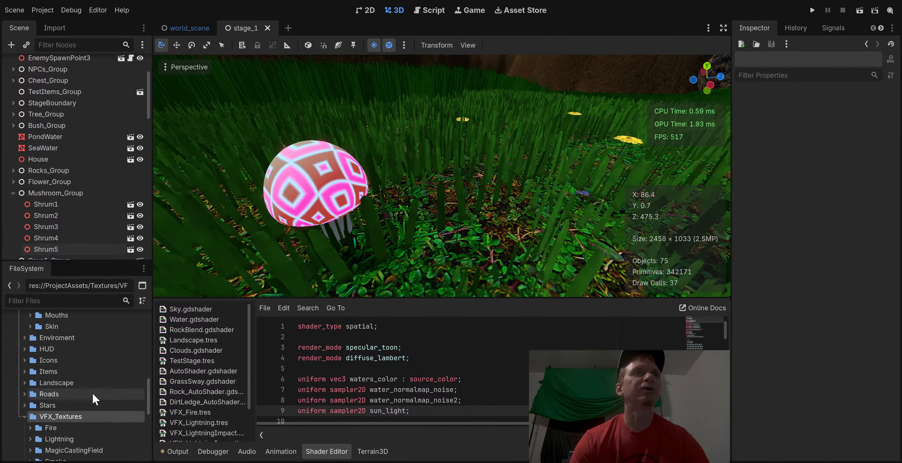
scroll(106, 394, "up", 5)
scroll(114, 418, "up", 1)
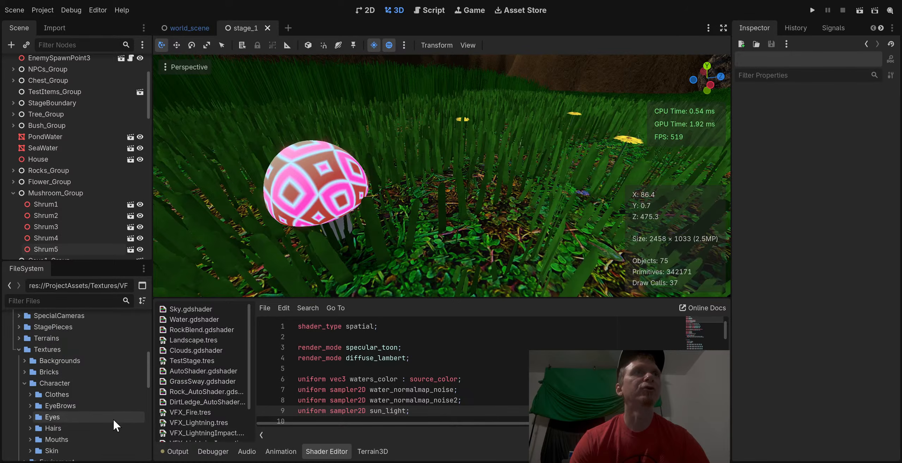
left_click(18, 350)
scroll(71, 377, "up", 3)
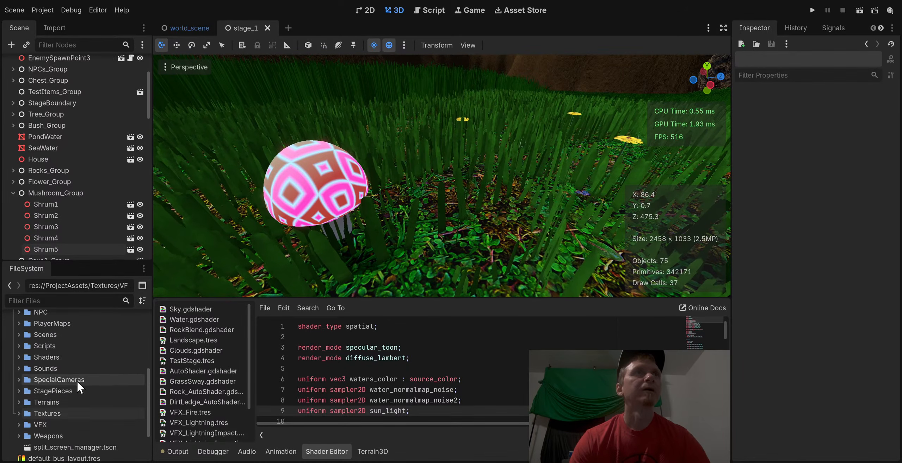
Expand StagePieces and NatureObjs in the project files, and open and select the Shrums folder
left_click(19, 392)
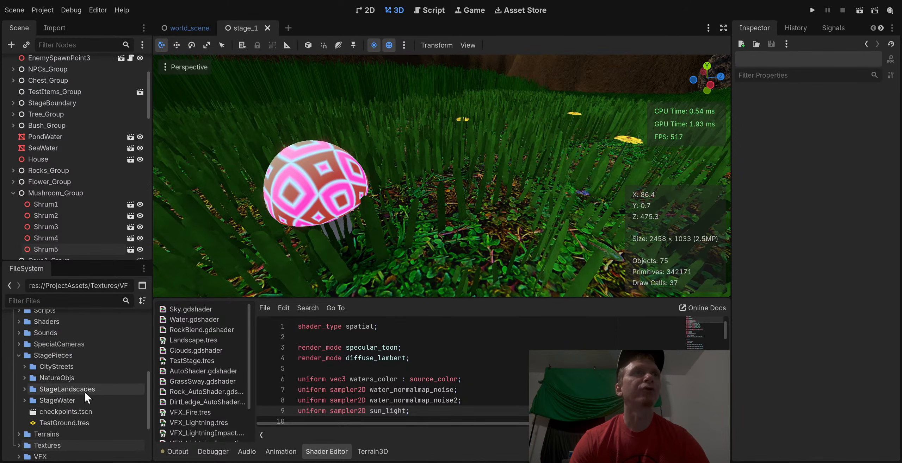
scroll(84, 390, "down", 3)
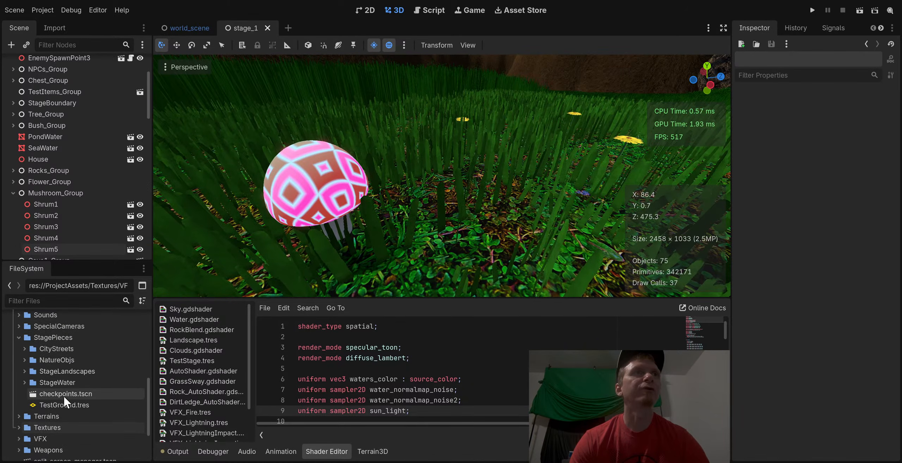
left_click(23, 359)
left_click(30, 383)
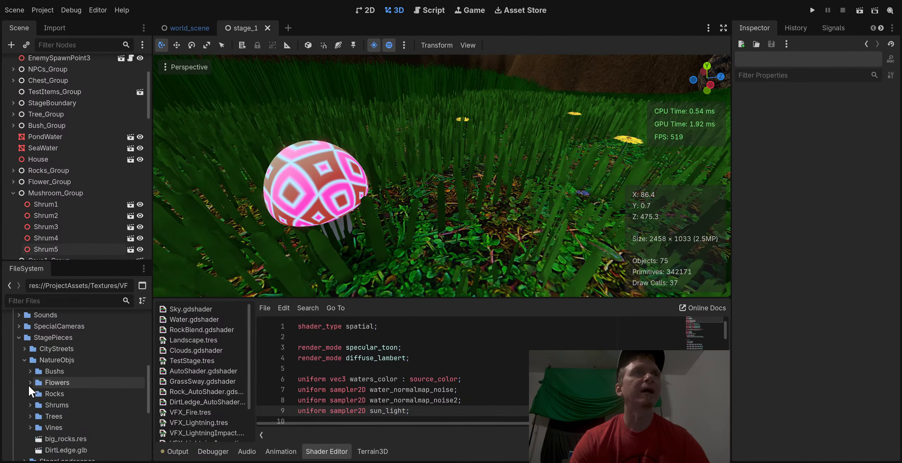
left_click(30, 406)
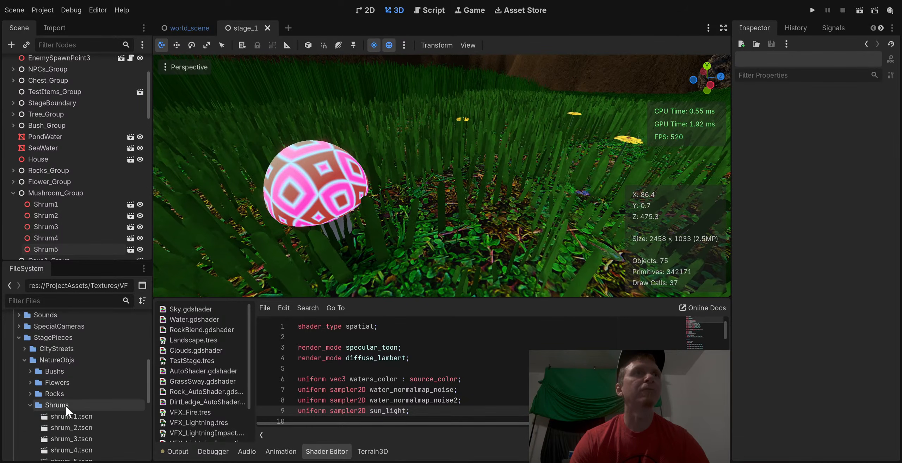
scroll(66, 406, "down", 1)
left_click(55, 388)
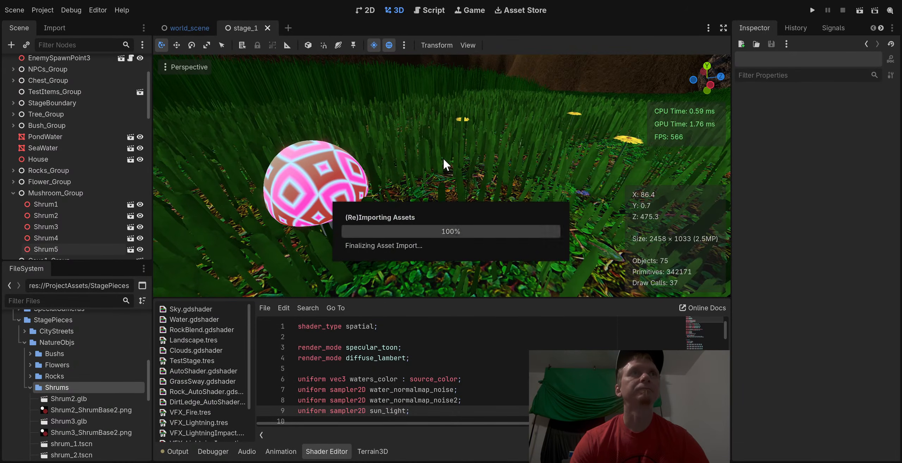
Place Shrum2.glb and Shrum3.glb from the Shrums folder into stage_1 beside the patterned mushroom and deselect them
scroll(90, 414, "down", 5)
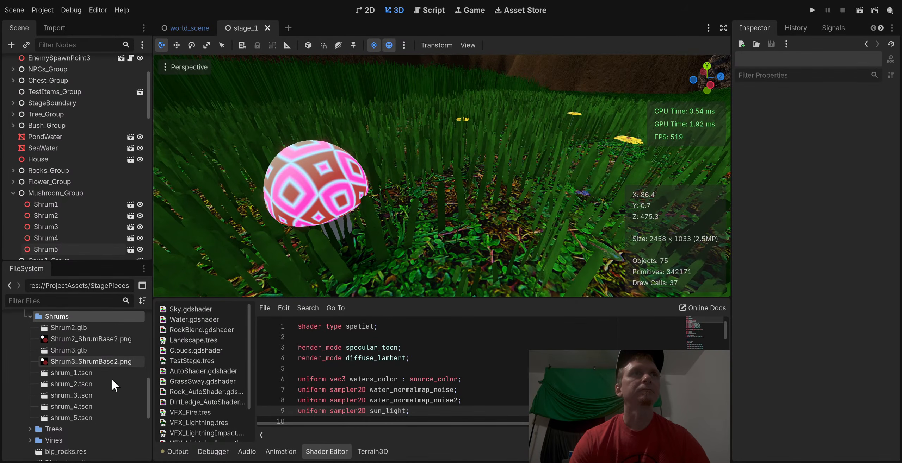
scroll(111, 379, "up", 1)
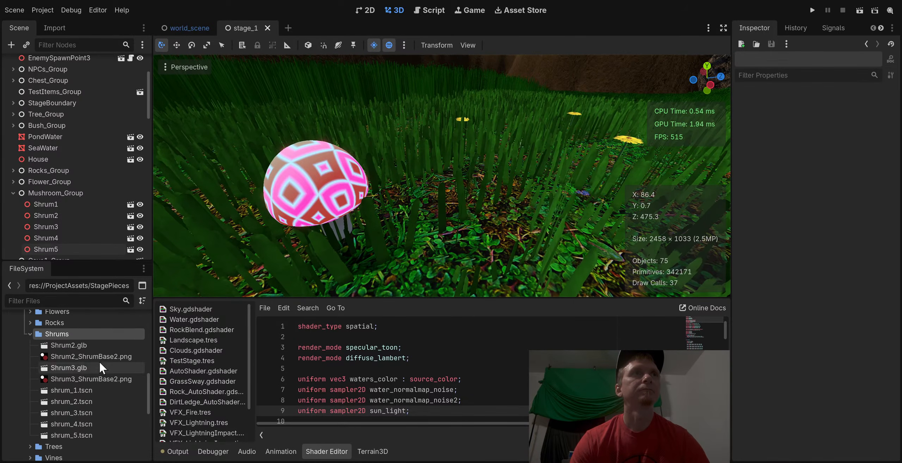
left_click_drag(75, 342, 502, 214)
left_click_drag(64, 367, 438, 173)
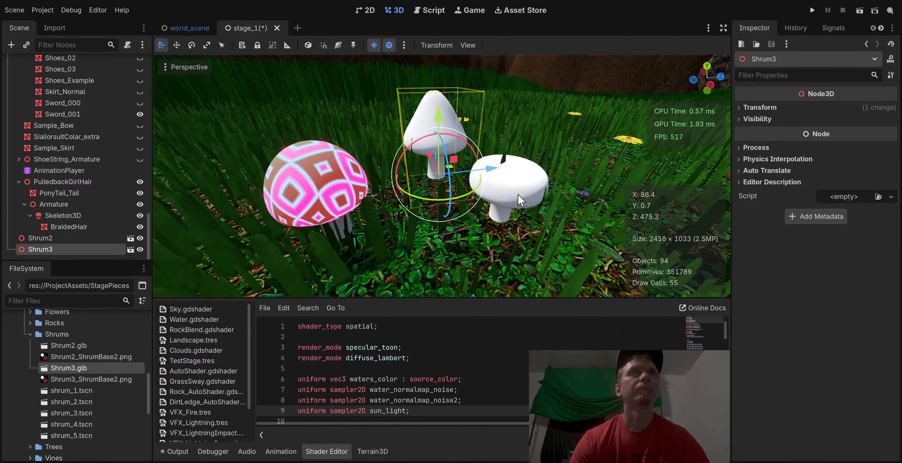
left_click(347, 145)
middle_click_drag(347, 145, 327, 145)
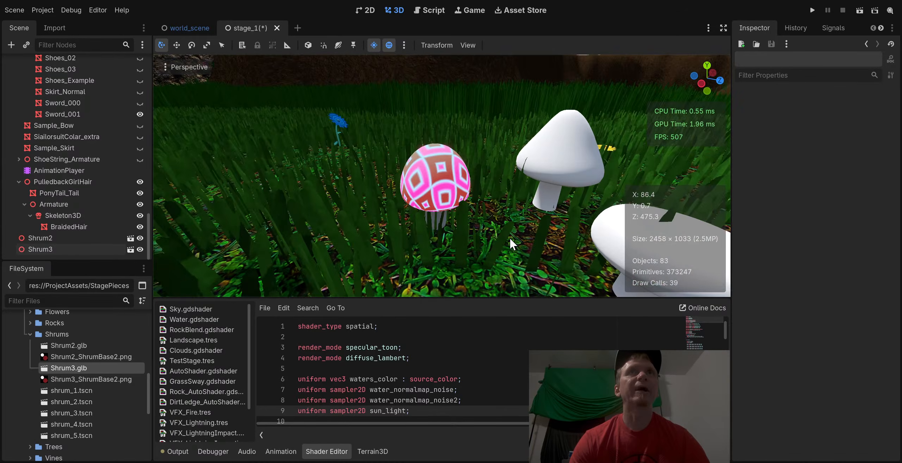
Create a StandardMaterial3D resource named Mushroom2.material in the Shrums folder and select it
middle_click_drag(509, 237, 433, 231)
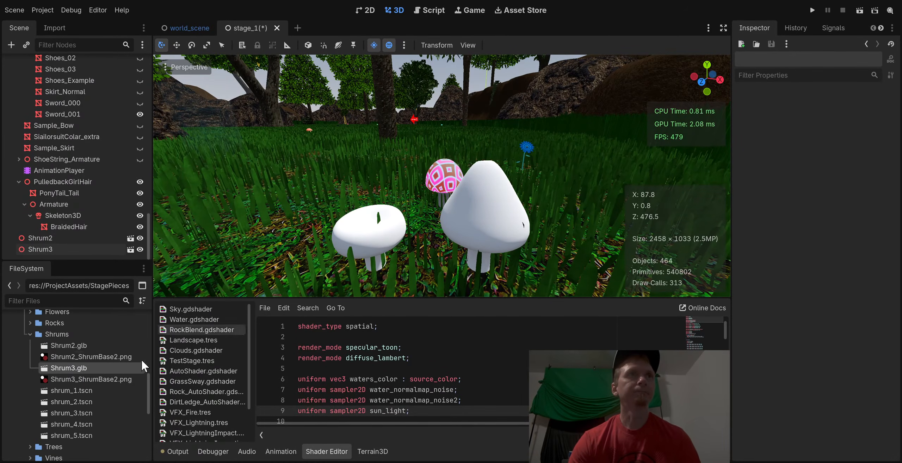
left_click(58, 335)
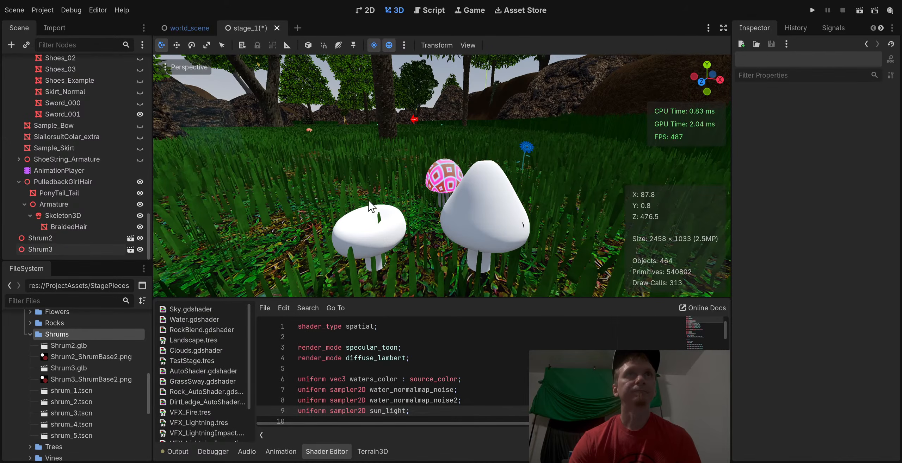
left_click(378, 239)
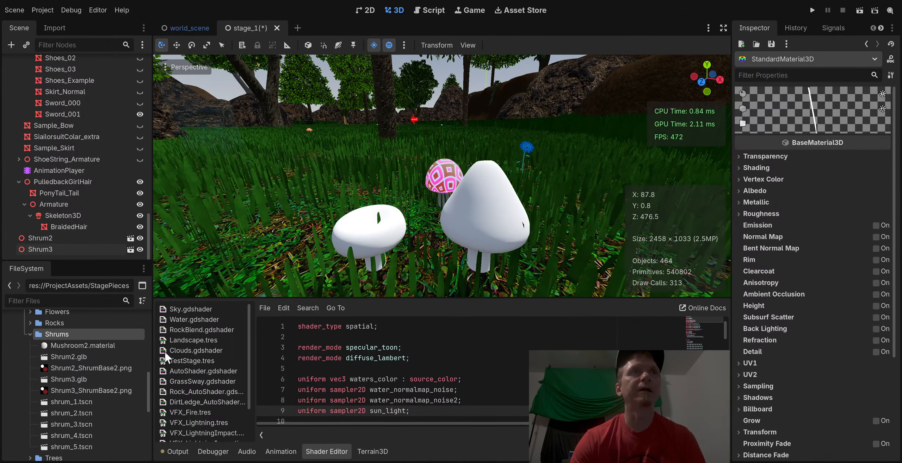
left_click(96, 344)
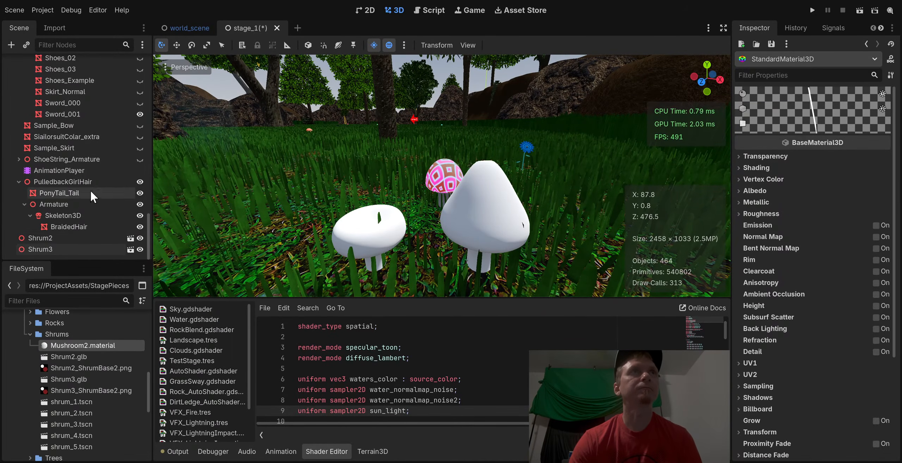
Make the Shrum2 and Shrum3 instances local in the scene tree
left_click(66, 238)
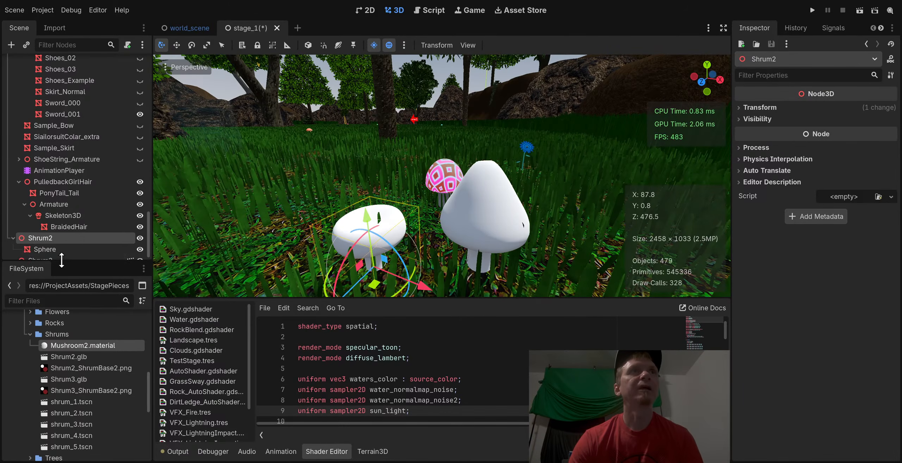
left_click(54, 227)
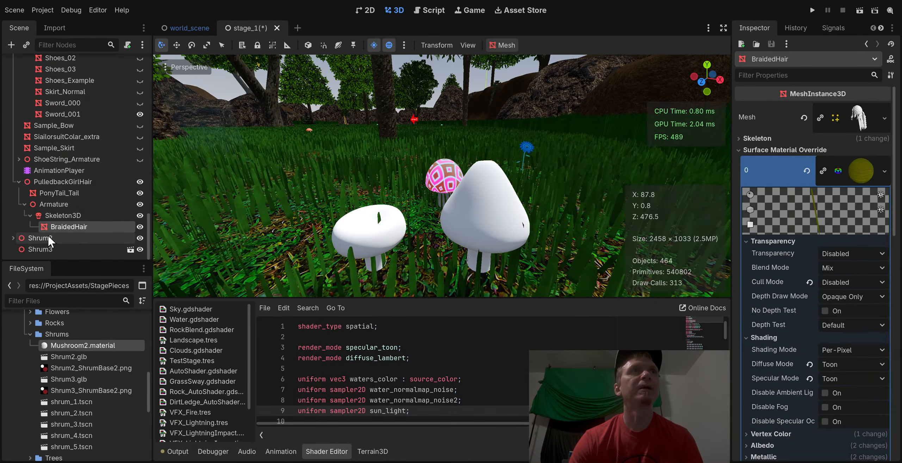
left_click(45, 248)
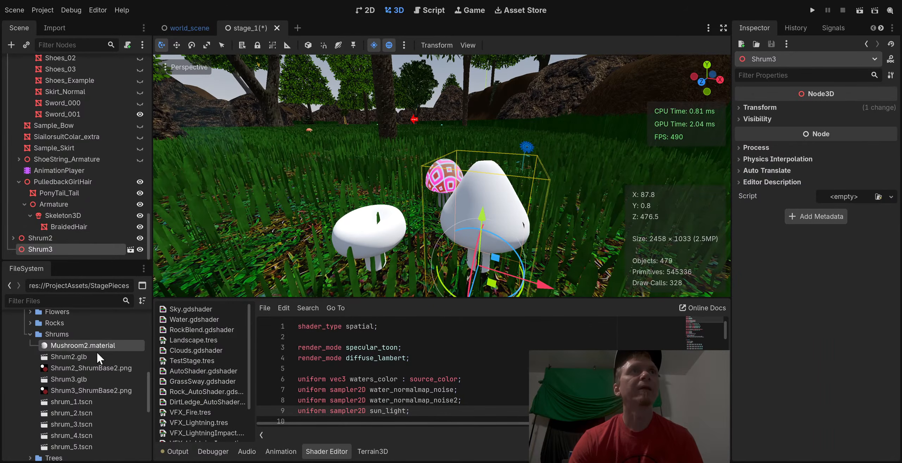
left_click(96, 352)
Assign Mushroom2.material to surface material override slots 0 and 1 of Shrum2's Sphere mesh
left_click(38, 240)
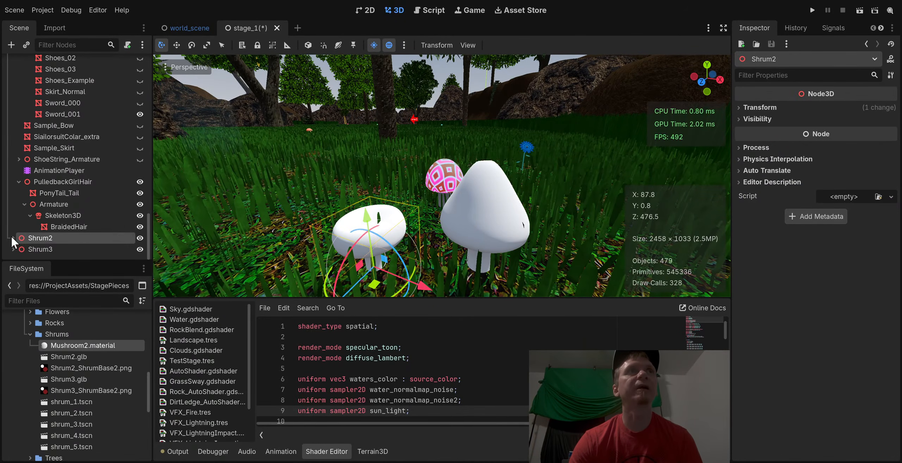
left_click(12, 237)
left_click(43, 238)
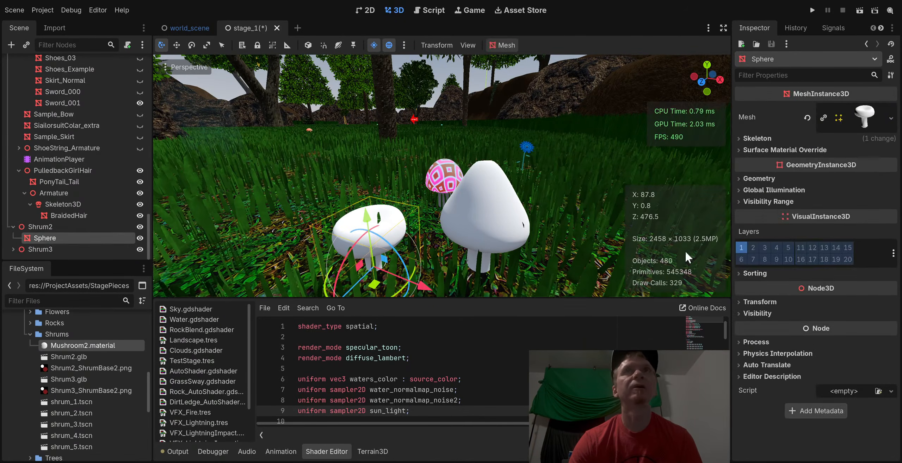
left_click(801, 148)
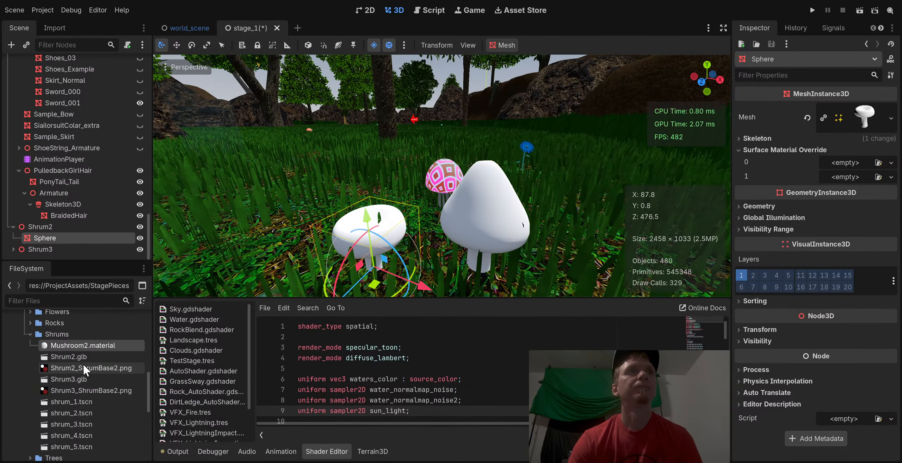
left_click_drag(88, 346, 859, 158)
left_click_drag(112, 346, 840, 196)
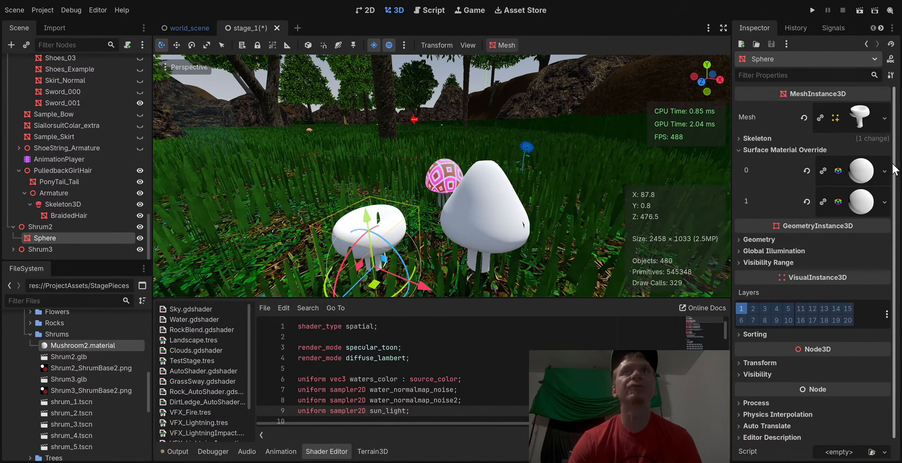
Apply the Shrum2_ShrumBase2.png texture to both surface material override slots of Shrum2's Sphere mesh
left_click_drag(126, 369, 862, 172)
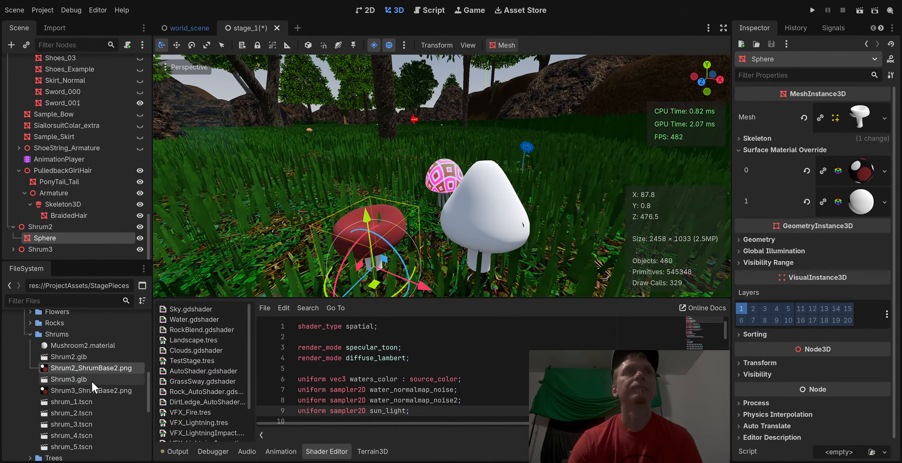
left_click(102, 391)
left_click_drag(101, 392, 96, 440)
left_click_drag(106, 418, 862, 197)
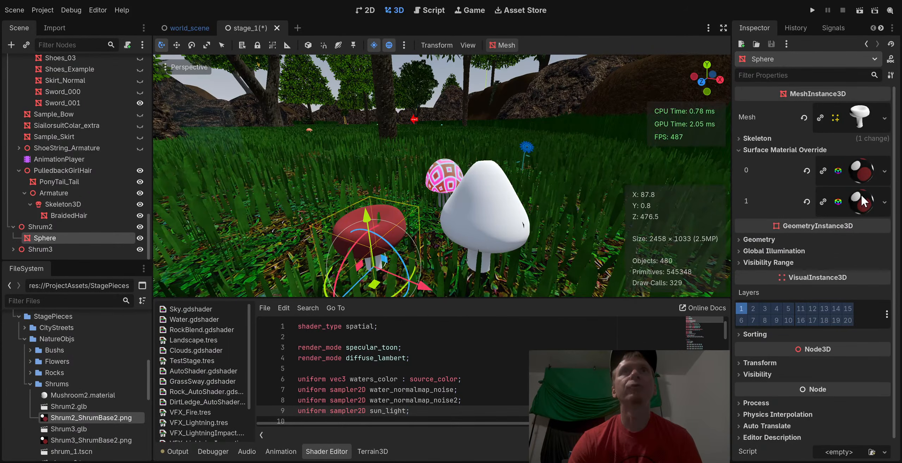
Collapse Shrum2, select the Sphere mesh under Shrum3 and expand its surface material override slots
left_click(13, 228)
left_click(28, 246)
left_click(13, 250)
scroll(38, 239, "down", 1)
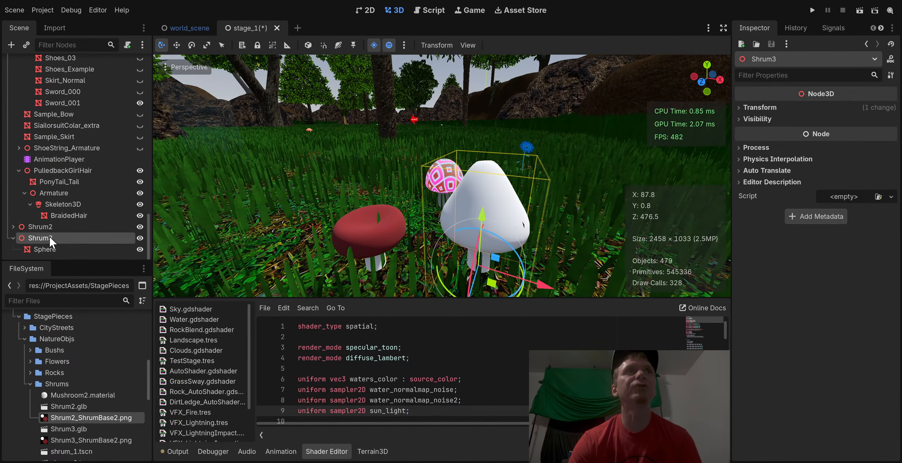
left_click(81, 249)
left_click(762, 149)
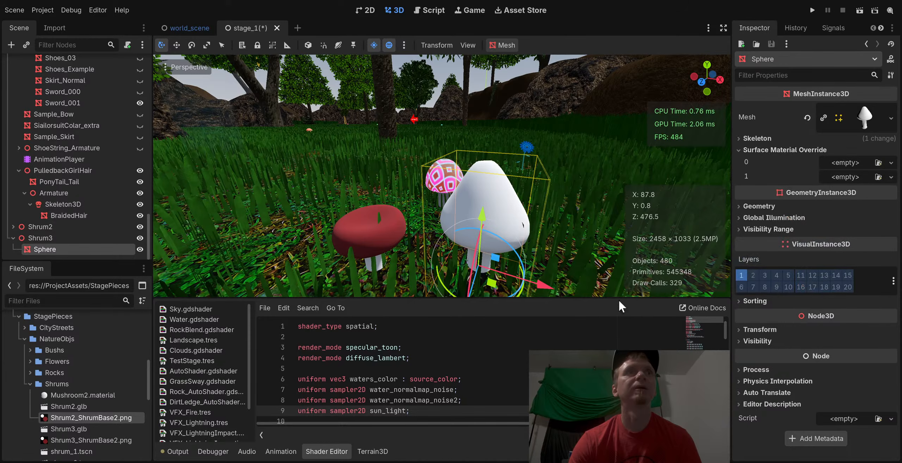
Create a StandardMaterial3D resource in the Shrums folder, saved as Mushroom3.material in place of Mushroom3.tres
left_click(48, 384)
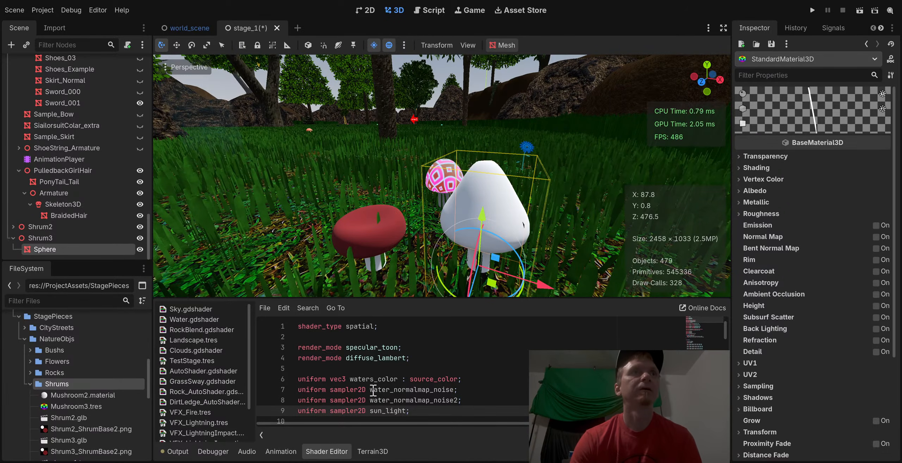
left_click(92, 407)
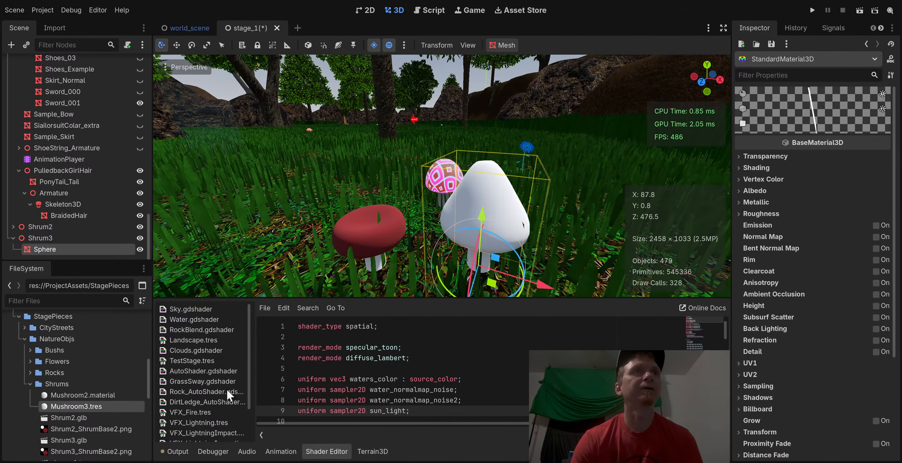
left_click(51, 383)
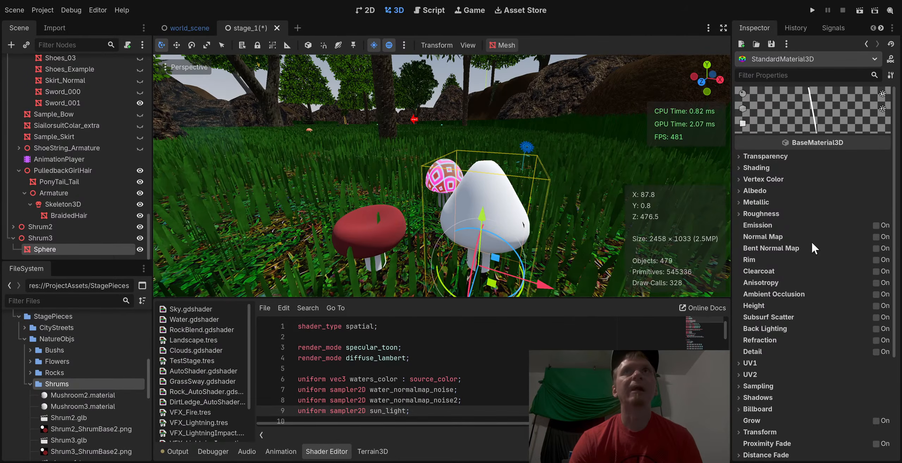
Assign Mushroom3.material to override slots 0 and 1 of Shrum3's Sphere mesh and apply the Shrum3_ShrumBase2.png texture to both
left_click(36, 247)
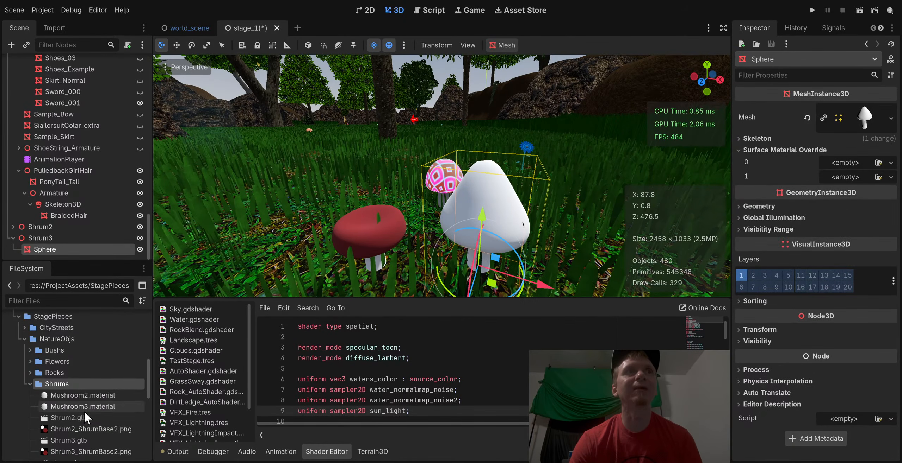
left_click_drag(84, 409, 834, 178)
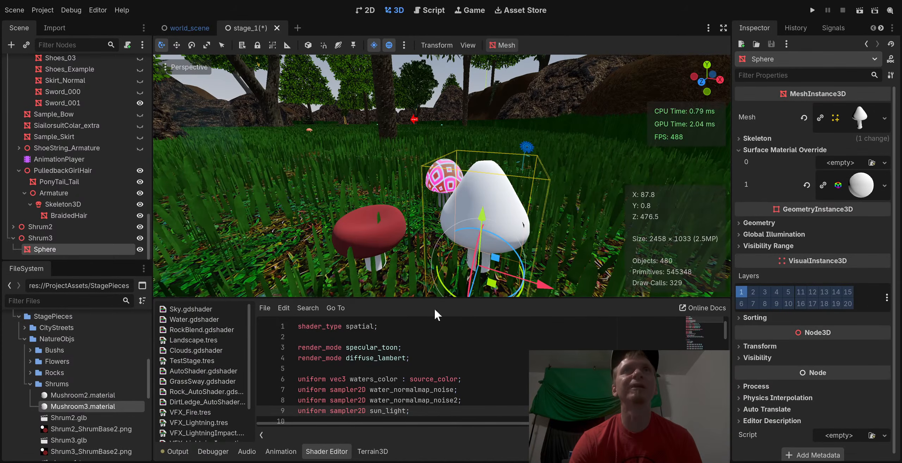
left_click_drag(78, 408, 845, 162)
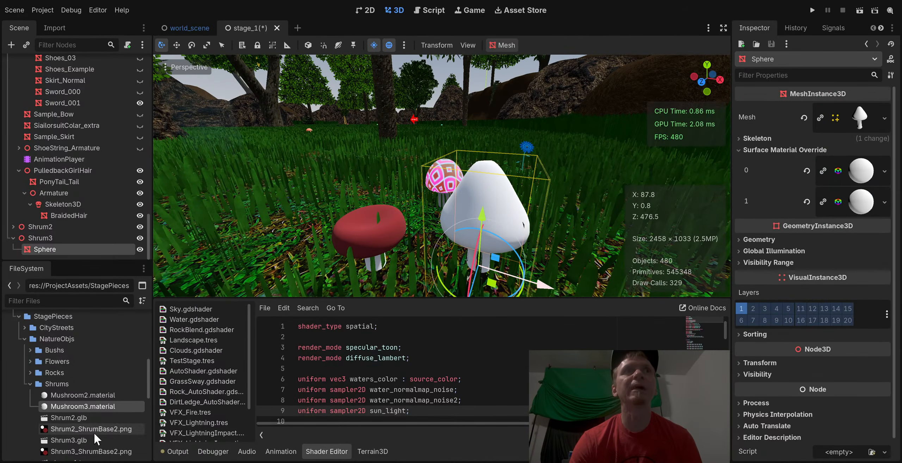
left_click_drag(56, 449, 862, 173)
left_click_drag(78, 454, 849, 201)
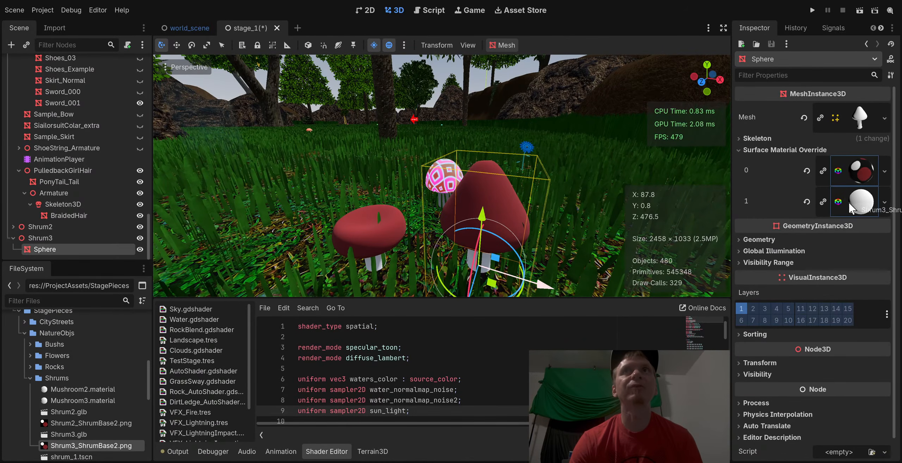
Deselect the Sphere mesh and examine the three mushrooms in the stage from different distances and angles
left_click(33, 379)
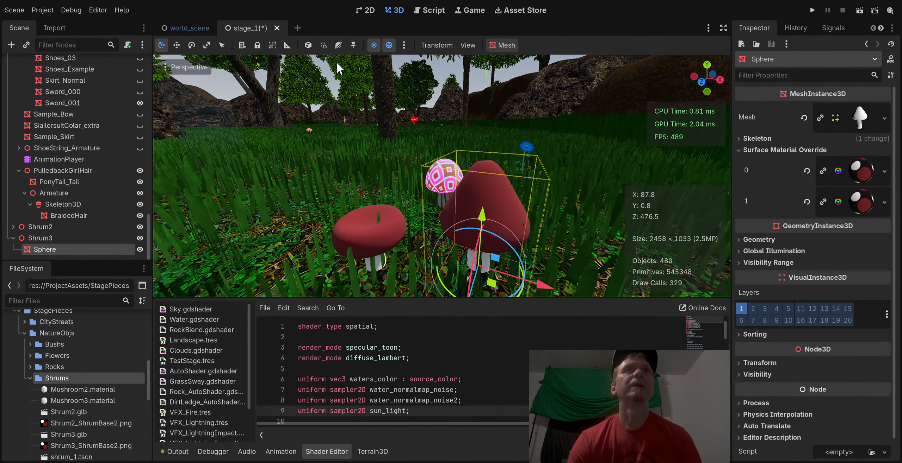
left_click(420, 229)
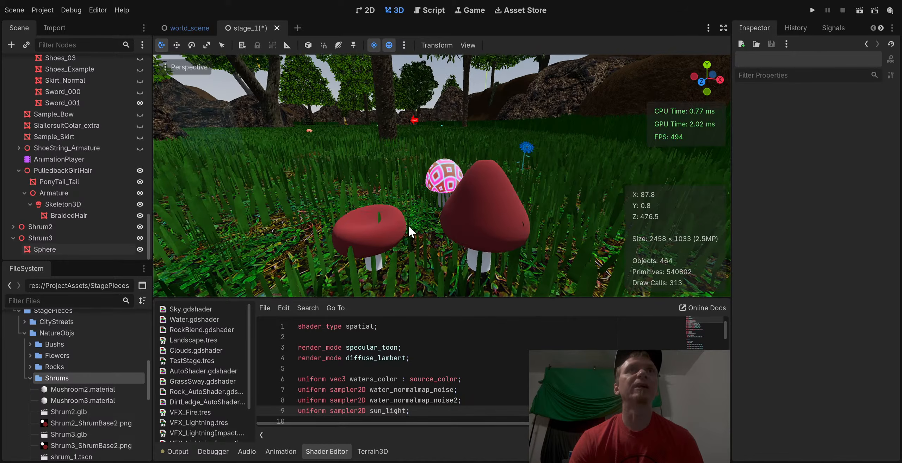
scroll(408, 223, "up", 4)
middle_click_drag(468, 242, 384, 242)
scroll(410, 240, "down", 2)
scroll(430, 263, "down", 1)
scroll(383, 242, "down", 1)
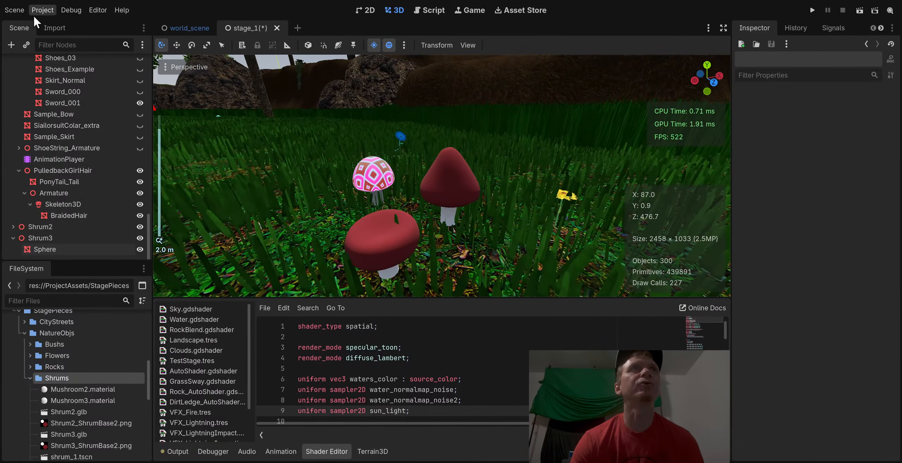
Save the stage_1 scene and run the project
key("ctrl+s")
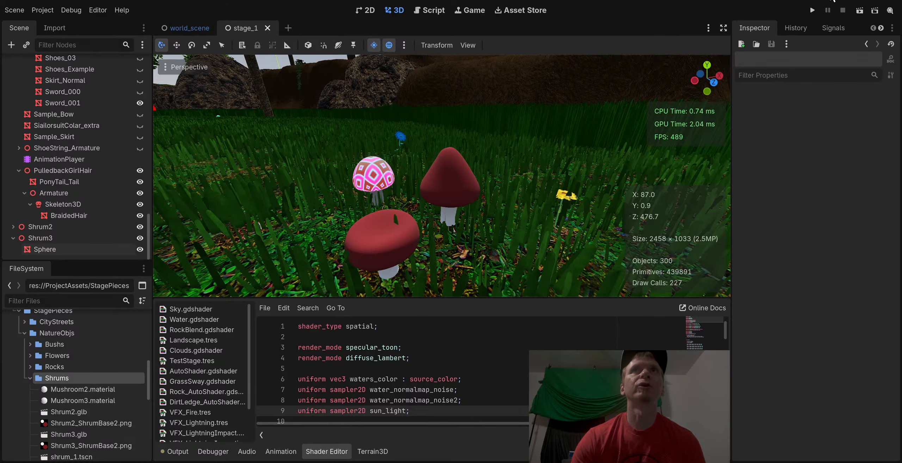
left_click(812, 9)
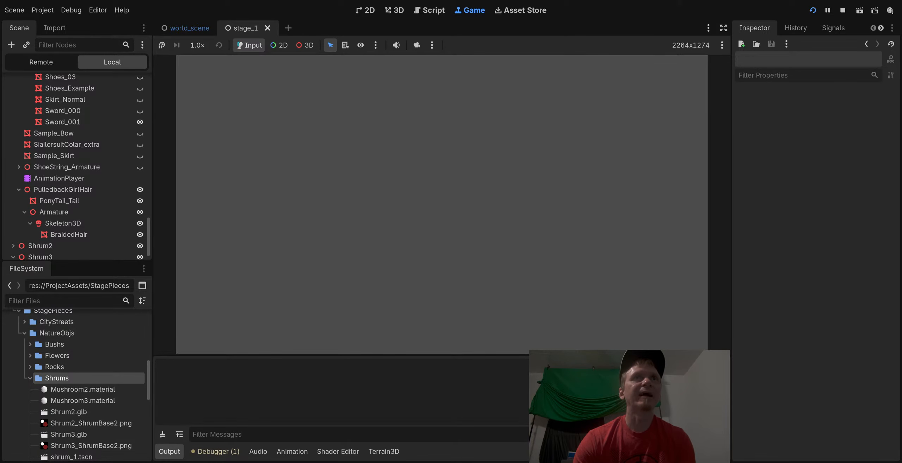
key("alt+Tab")
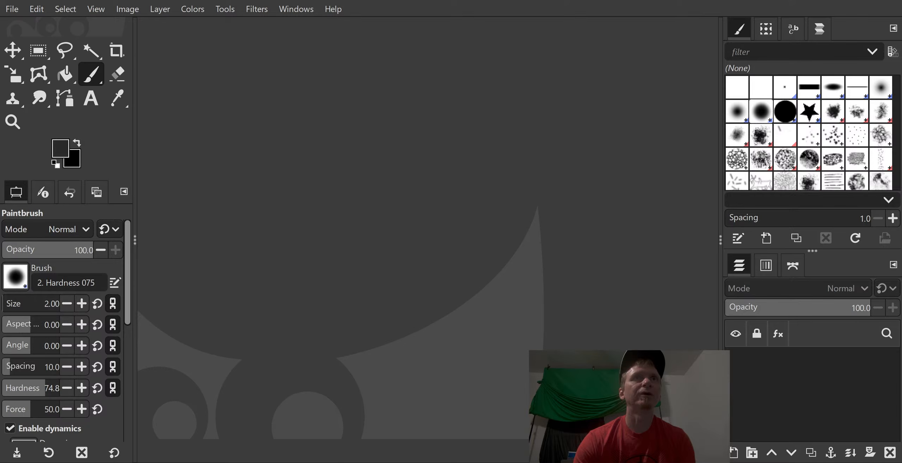
key("alt+Tab")
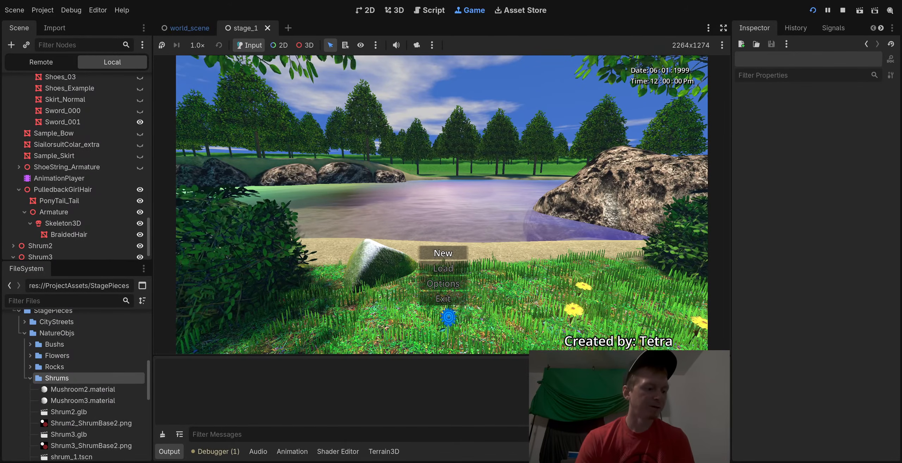
Begin a new game from the main menu and choose StartGame without customizing
key("Return")
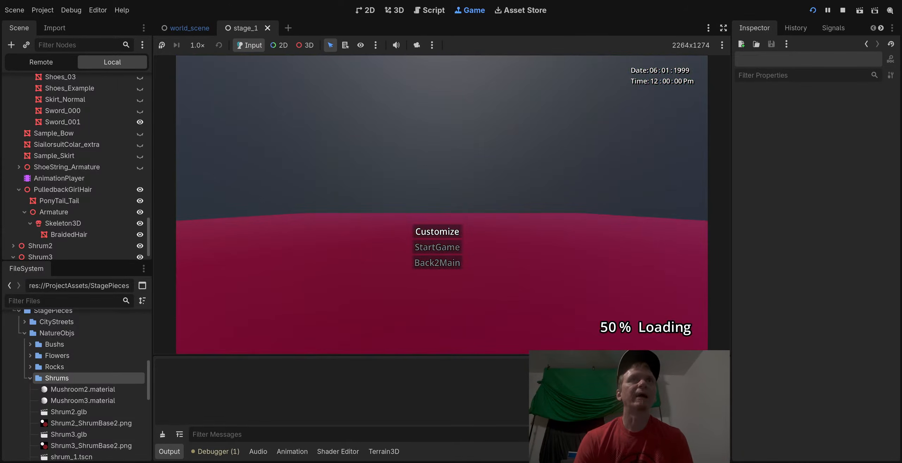
key("Down")
key("Return")
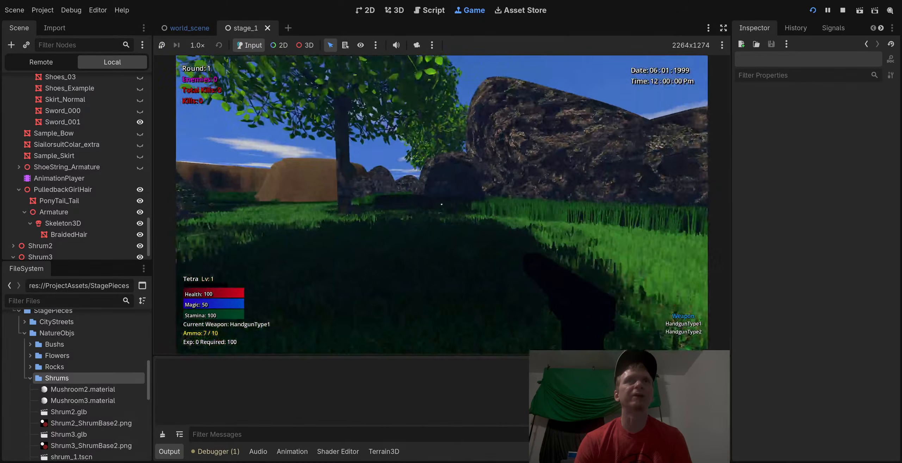
Walk through the stage to the three mushrooms and examine how they look in the running game
key("w")
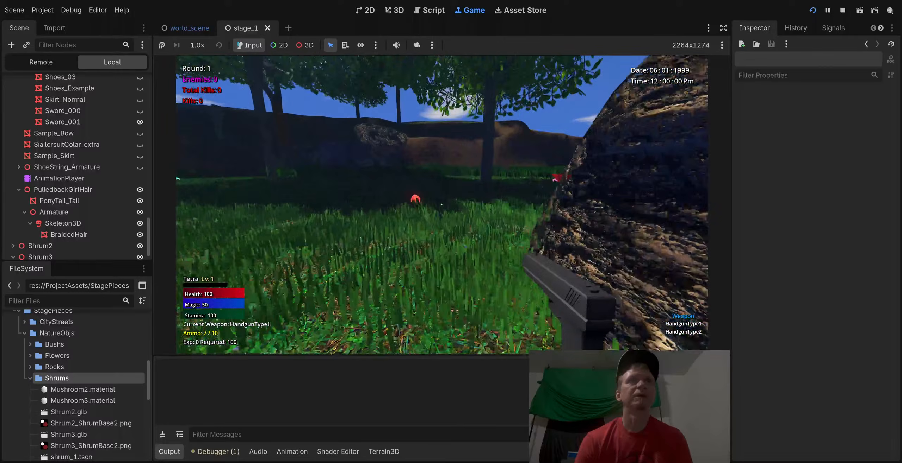
key("w")
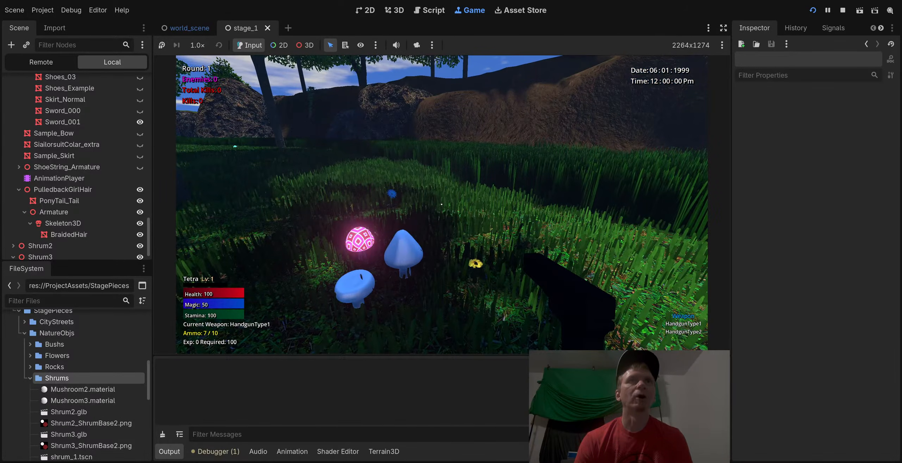
key("s")
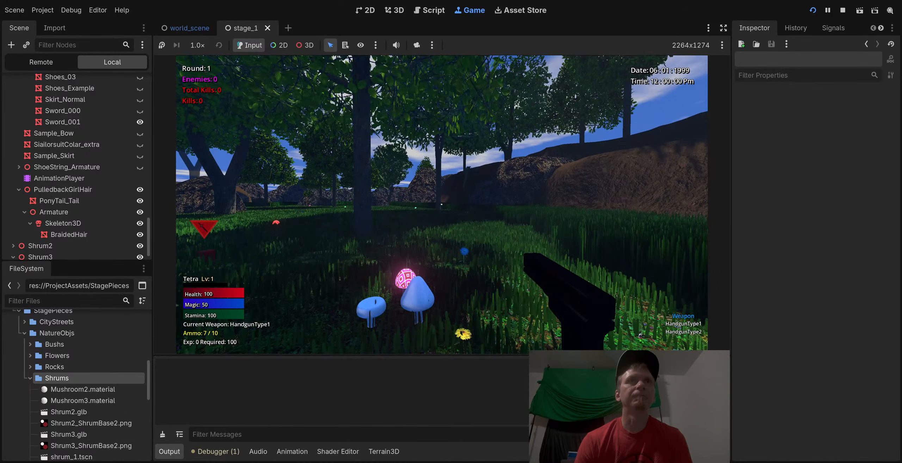
key("a")
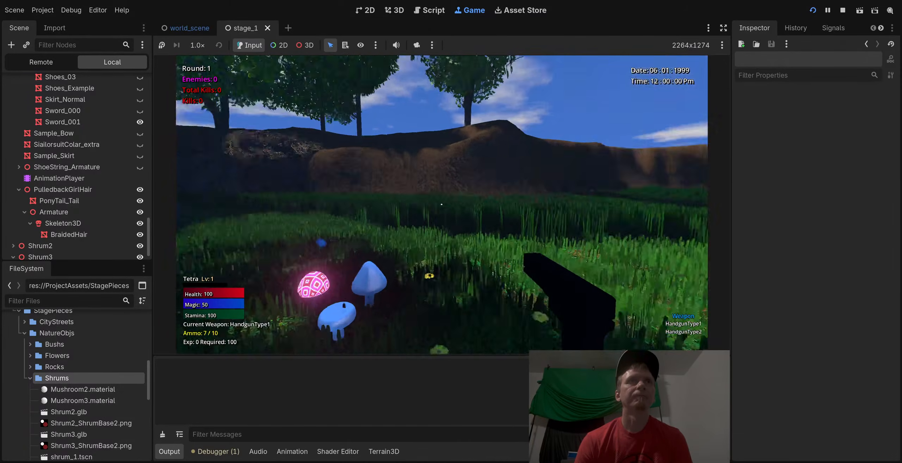
Circle the three mushrooms in the running game to examine their colors from several sides, and stop the project
key("a")
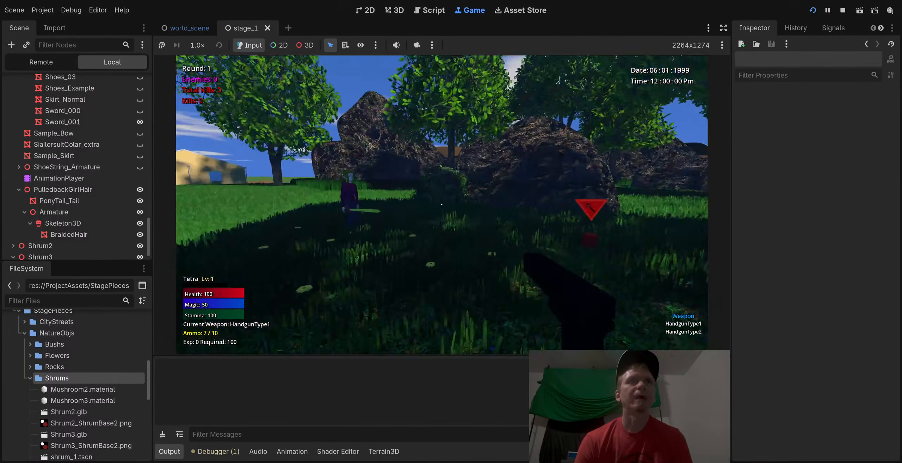
key("s")
key("a")
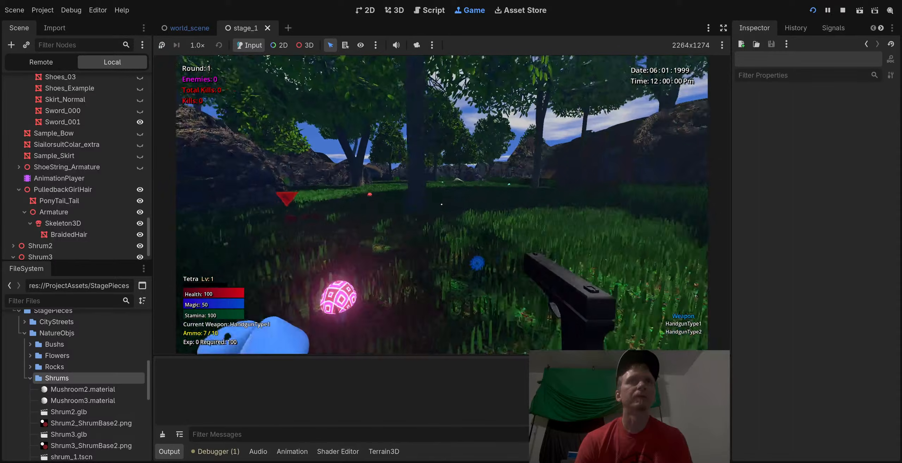
key("s")
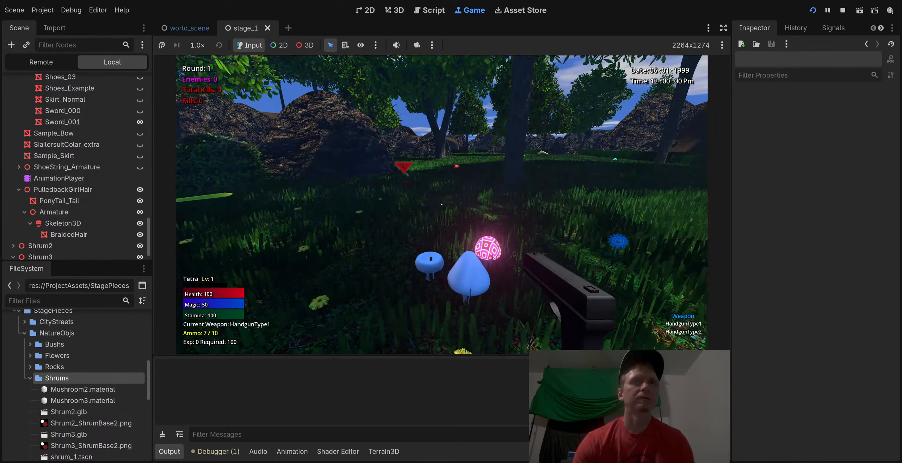
left_click(842, 10)
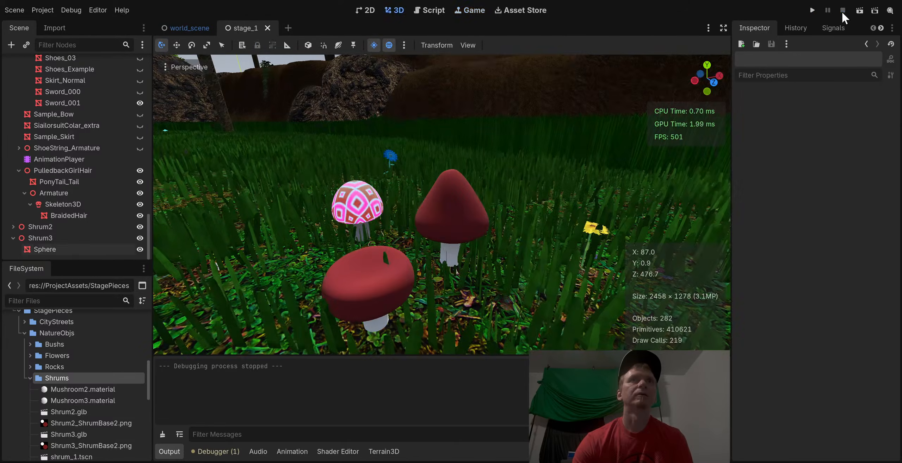
Check the Shrum2 Sphere's material overrides, the import settings of Shrum2_ShrumBase2.png and both mushroom materials, and save the stage_1 scene
left_click(13, 227)
left_click(38, 238)
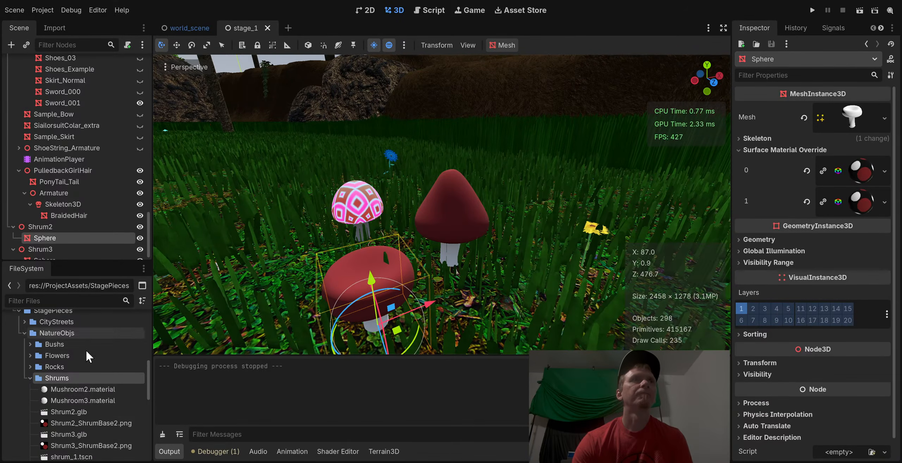
left_click(91, 423)
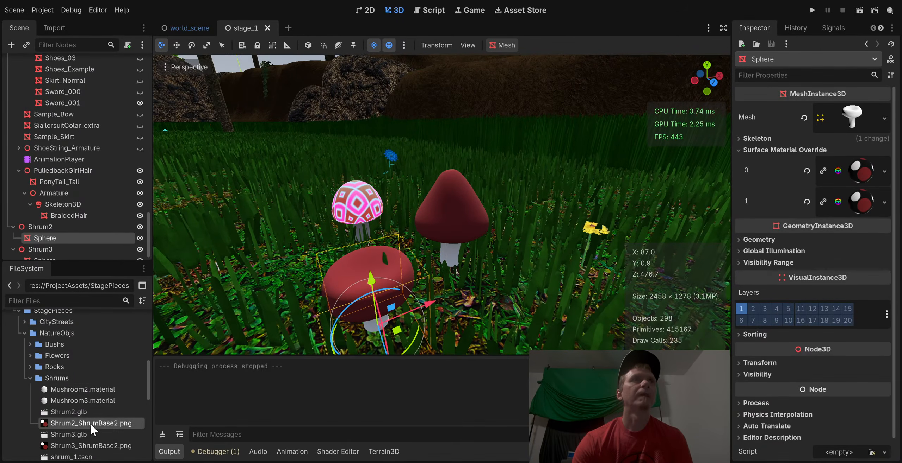
left_click(48, 27)
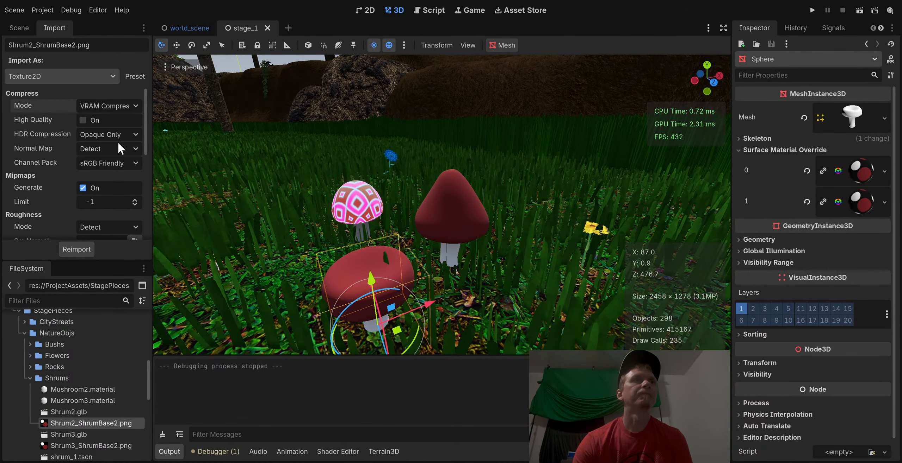
left_click(99, 387)
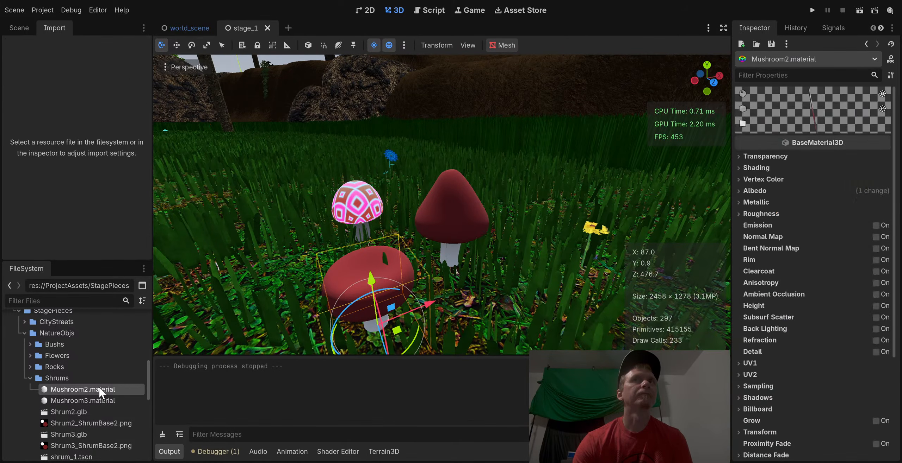
left_click(67, 401)
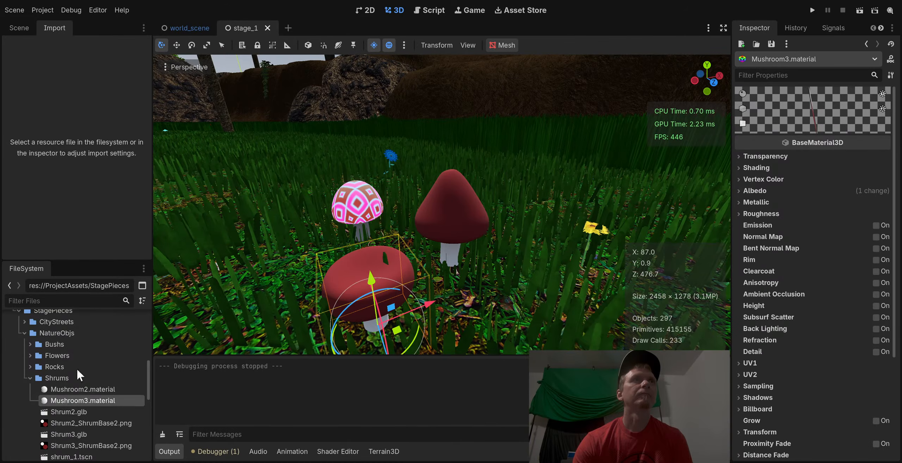
left_click(18, 31)
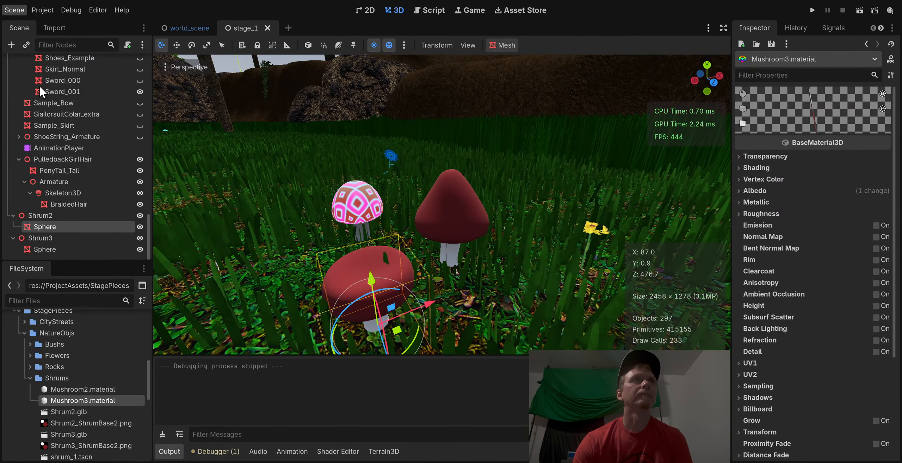
key("ctrl+s")
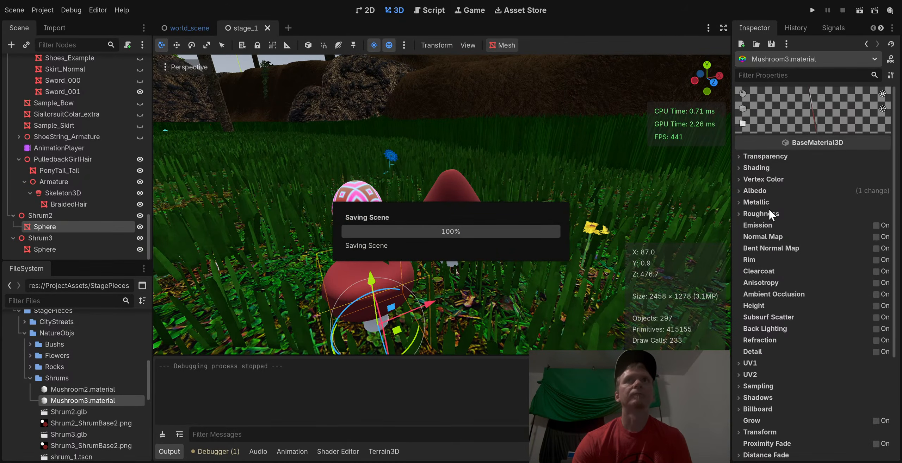
Examine the Albedo settings of Mushroom3.material and Mushroom2.material
left_click(755, 191)
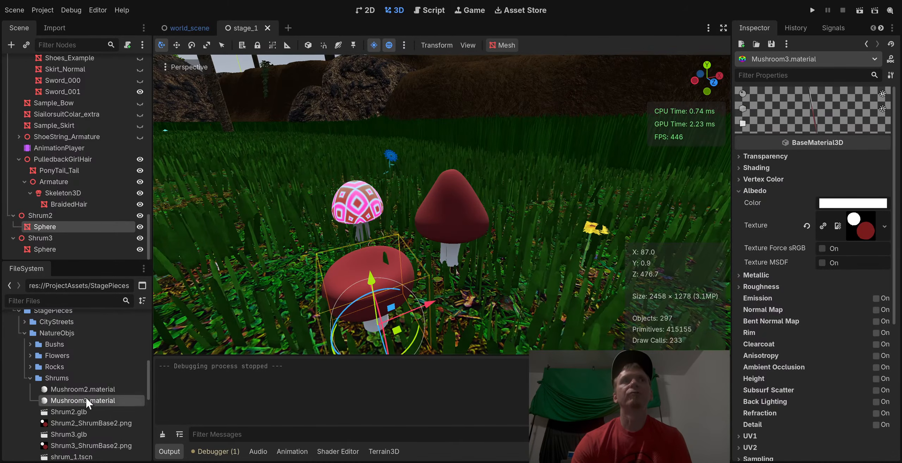
left_click(64, 390)
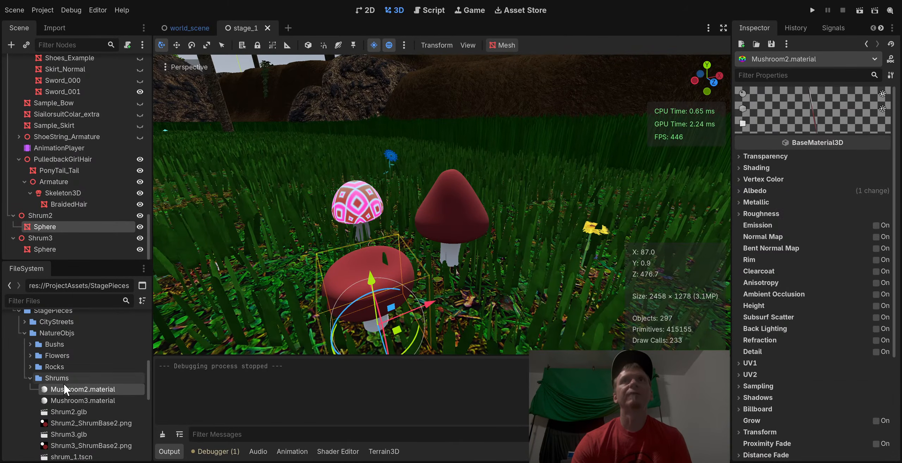
left_click(761, 190)
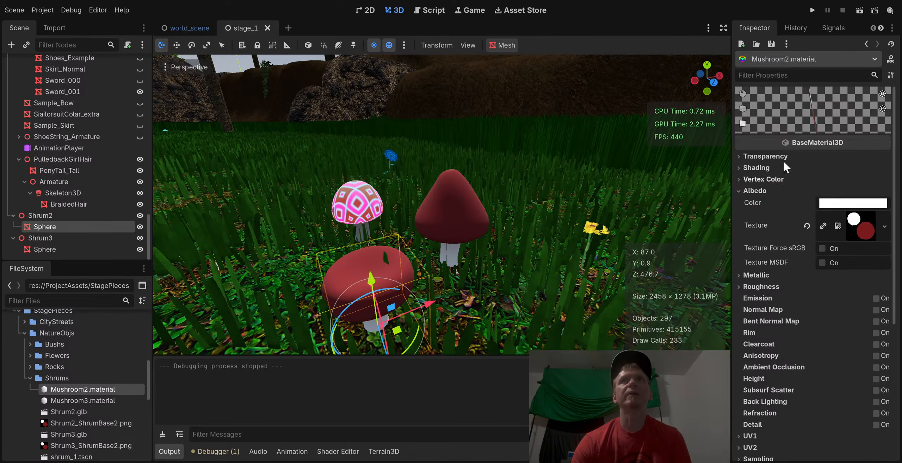
Set the transparency Cull Mode of Mushroom2.material to Disabled
left_click(773, 155)
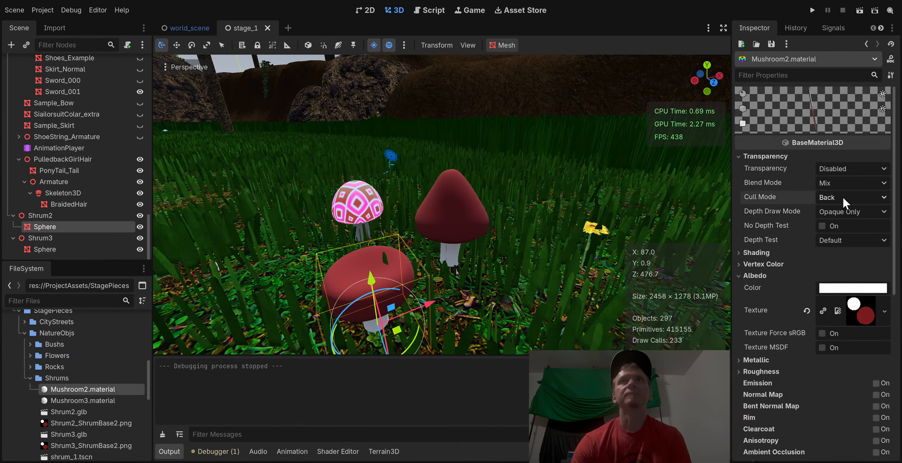
left_click(853, 197)
left_click(859, 235)
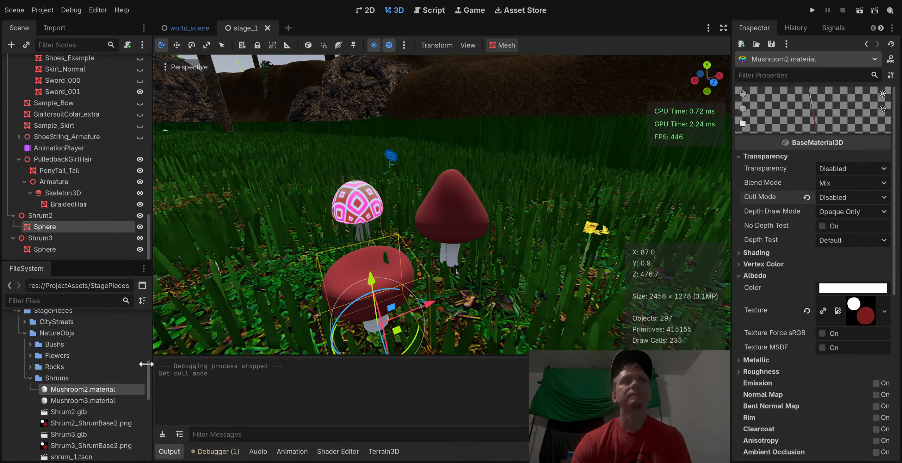
Set the transparency Cull Mode of Mushroom3.material to Disabled
left_click(108, 402)
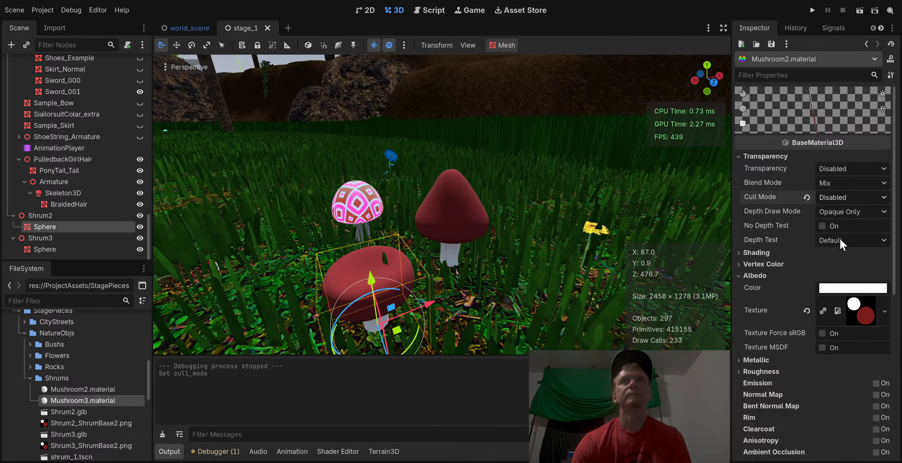
left_click(79, 388)
left_click(83, 402)
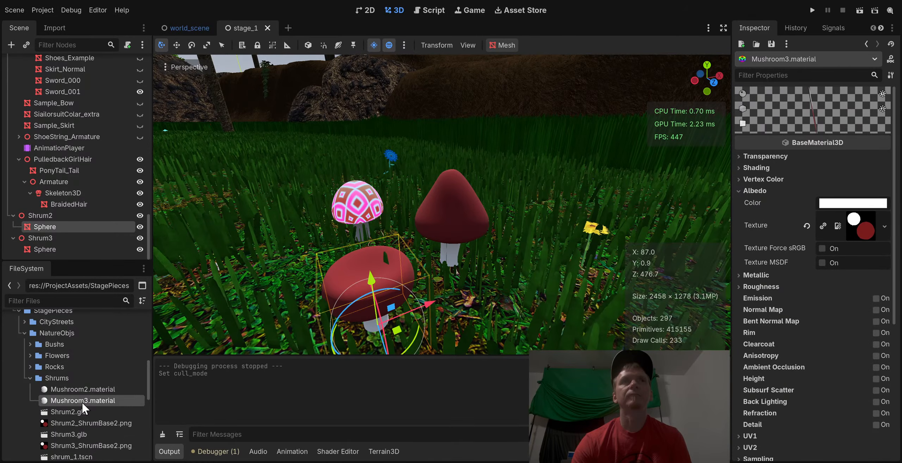
left_click(765, 157)
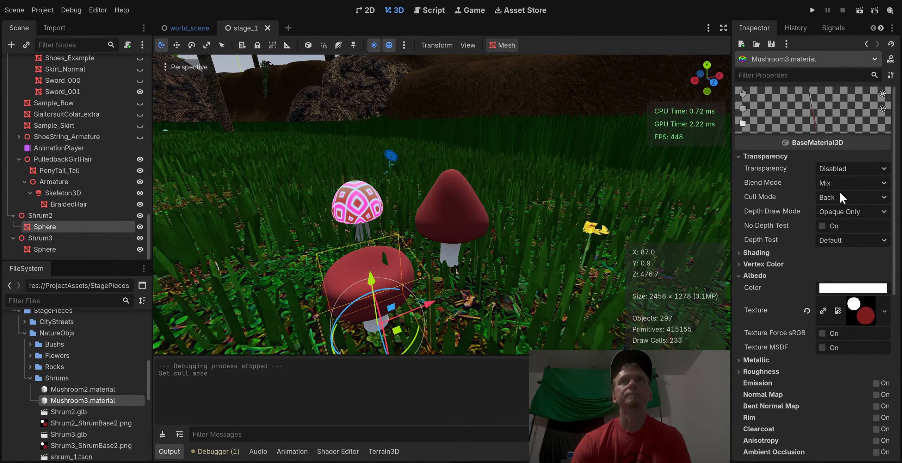
left_click(833, 197)
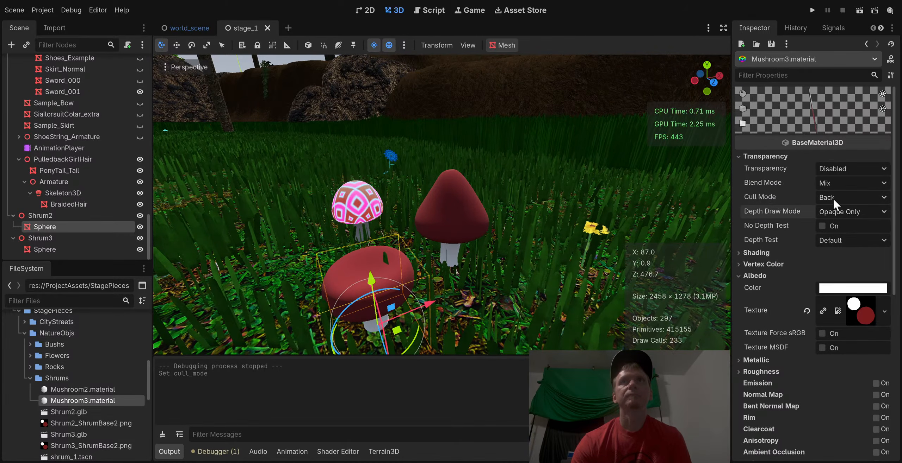
left_click(838, 229)
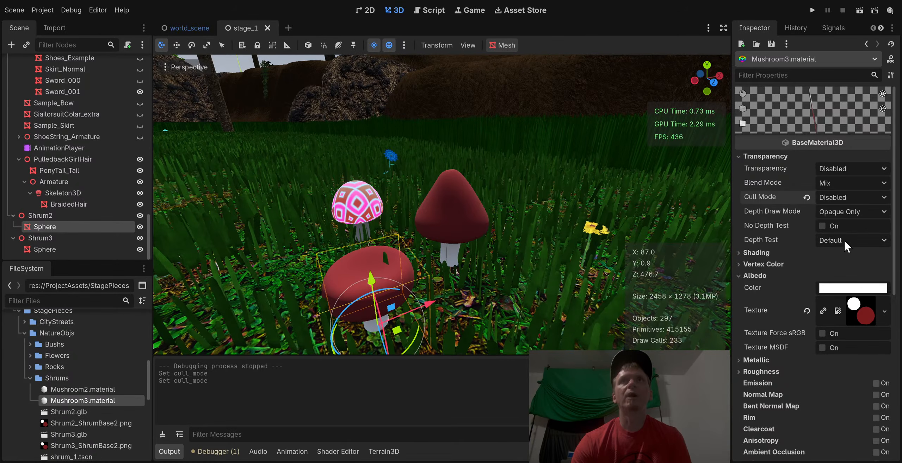
Turn on Use as Albedo for the vertex color of Mushroom3.material
scroll(839, 249, "down", 3)
left_click(757, 228)
left_click(757, 229)
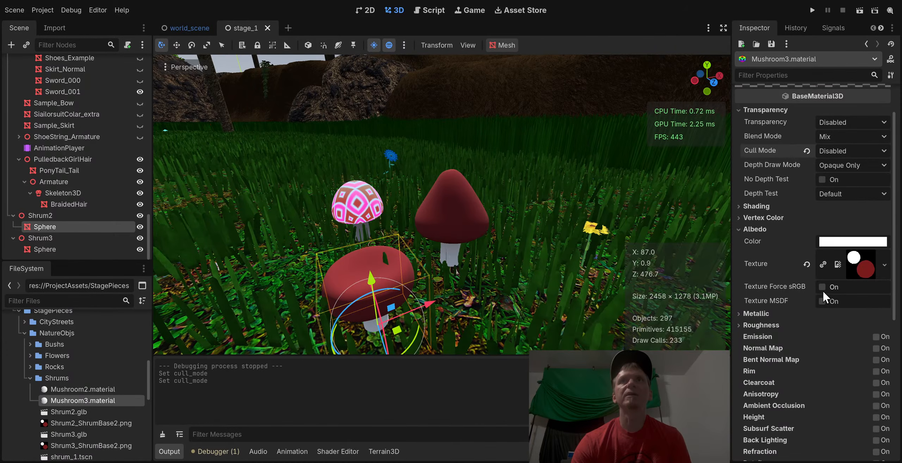
left_click(756, 228)
left_click(758, 217)
left_click(822, 230)
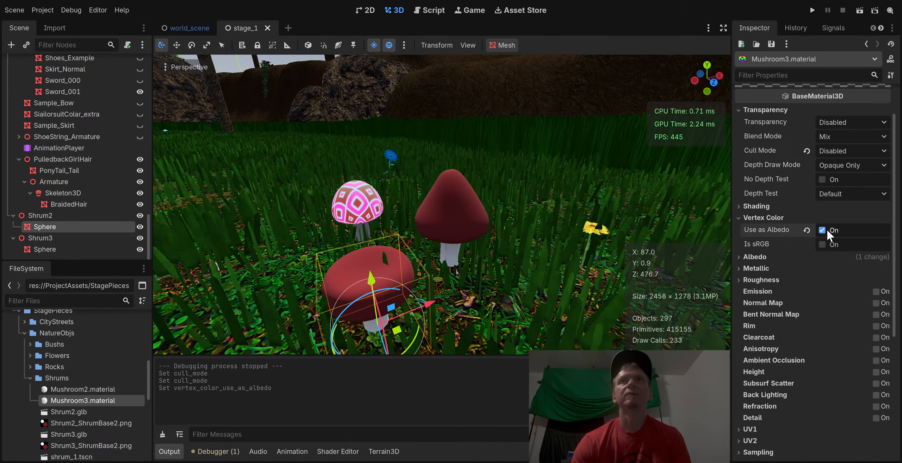
Turn on Use as Albedo for the vertex color of Mushroom2.material and save the scene
double_click(89, 382)
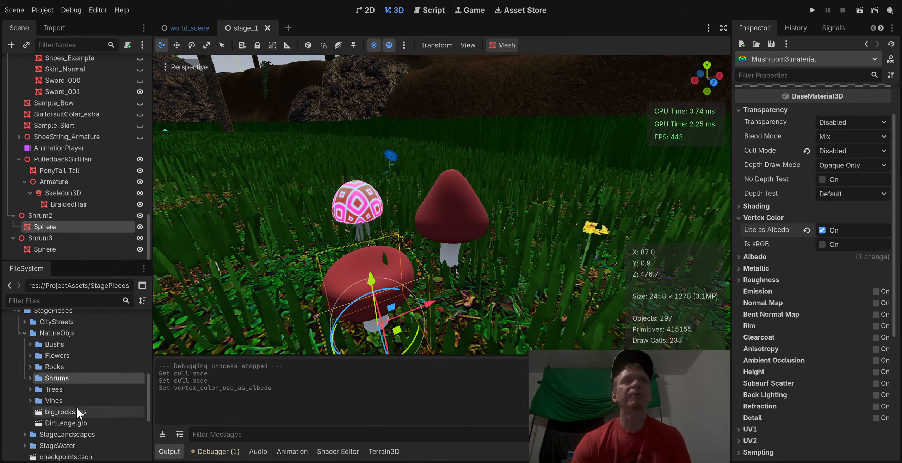
left_click(30, 378)
left_click(69, 390)
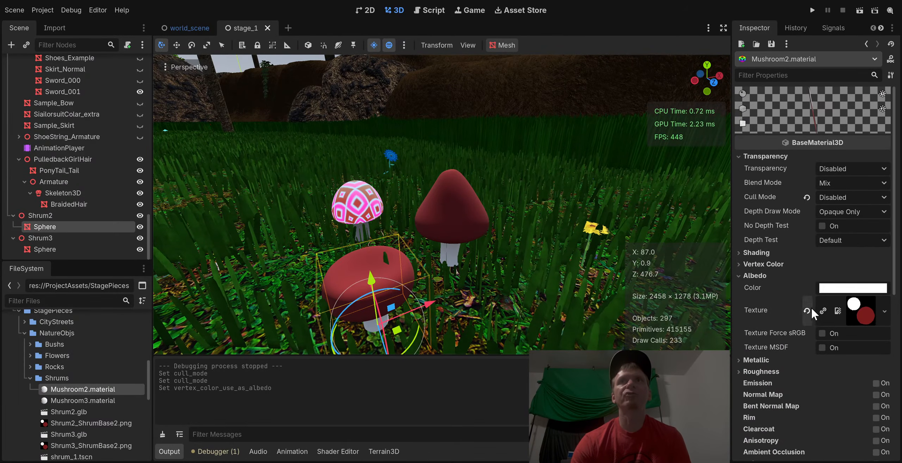
left_click(759, 266)
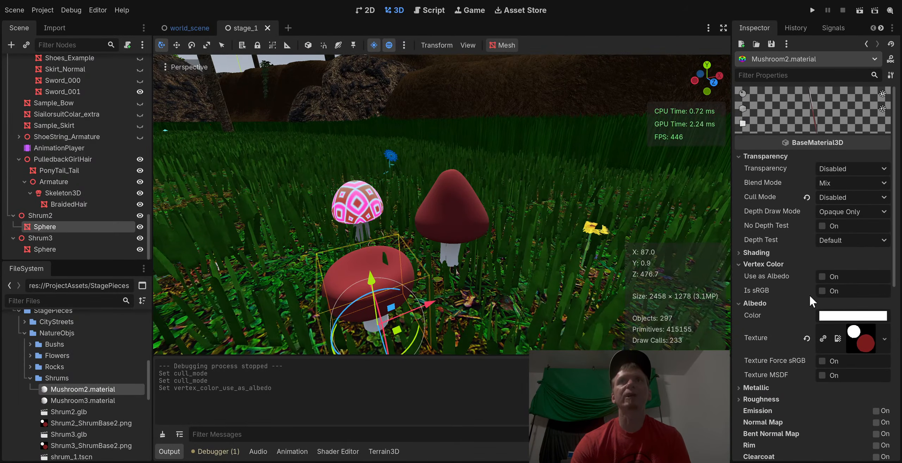
left_click(827, 276)
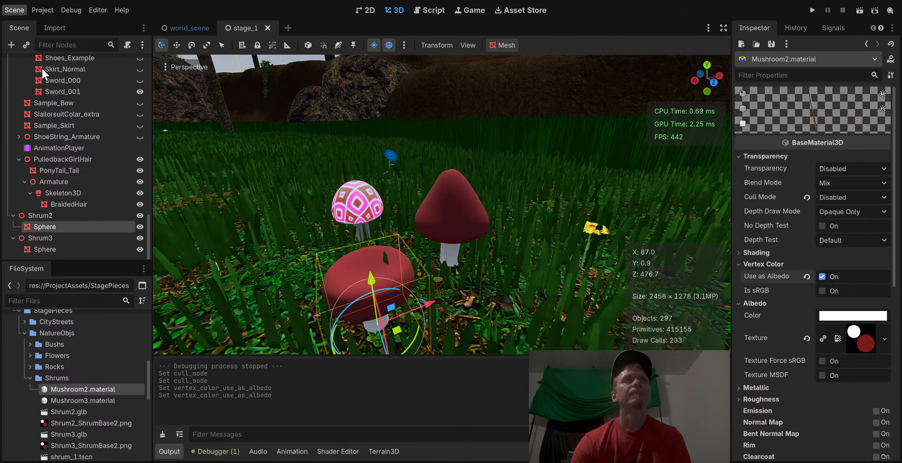
key("ctrl+s")
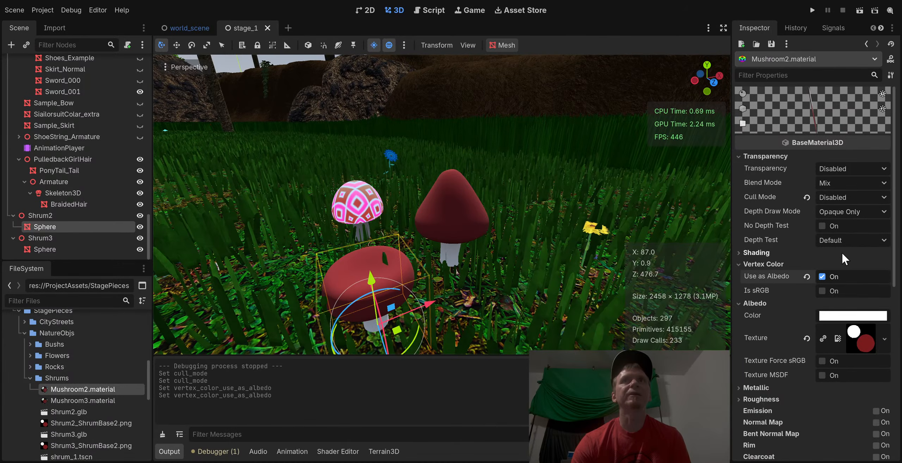
Run the project and start a new game from its main menu
scroll(781, 299, "down", 3)
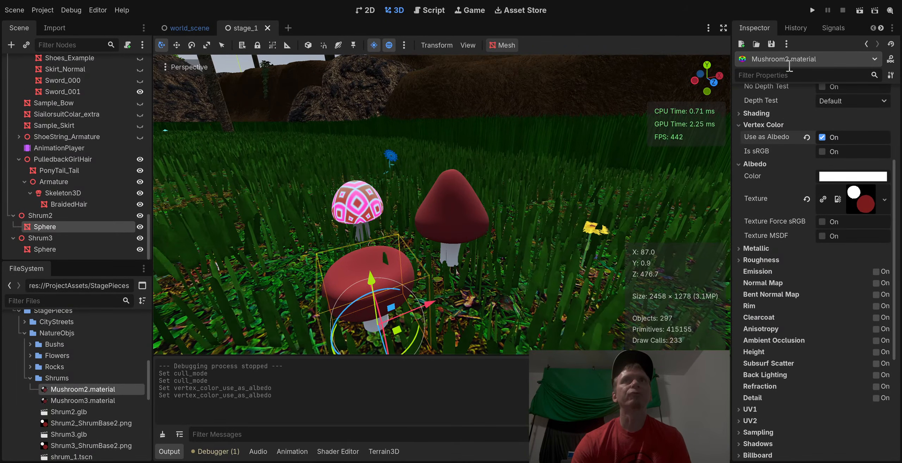
left_click(809, 9)
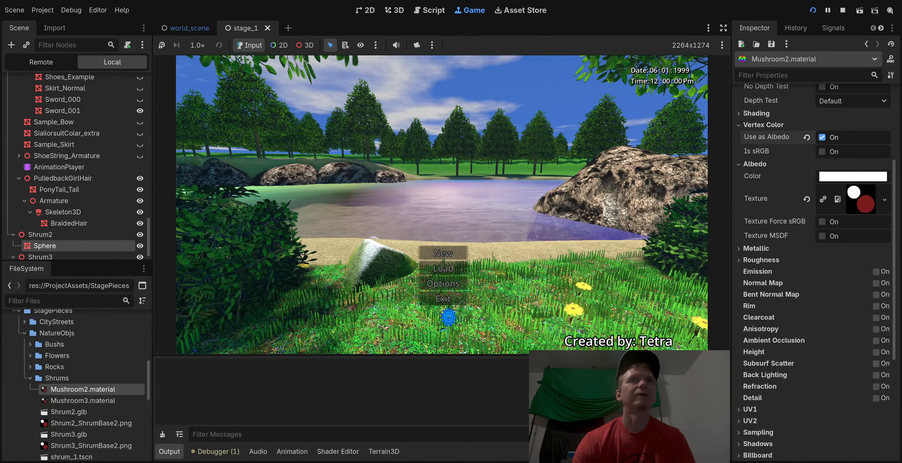
left_click(443, 254)
left_click(437, 248)
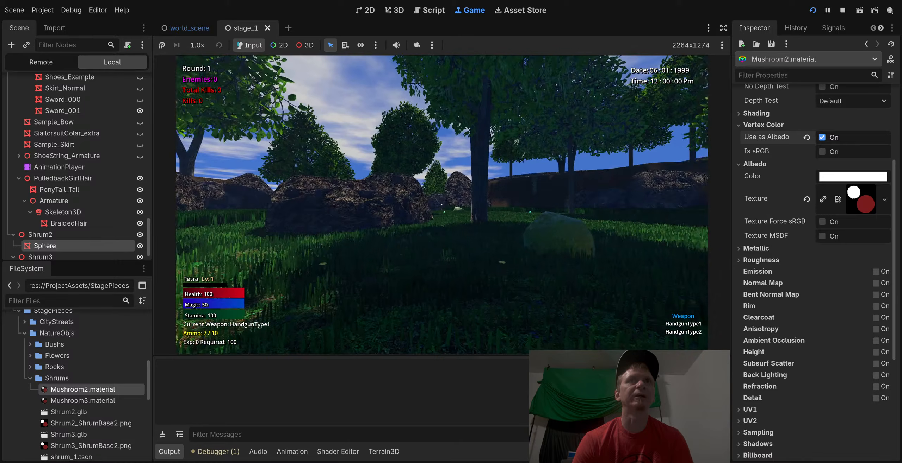
Walk to the mushrooms in the running game and examine how the changed materials look there
key("w")
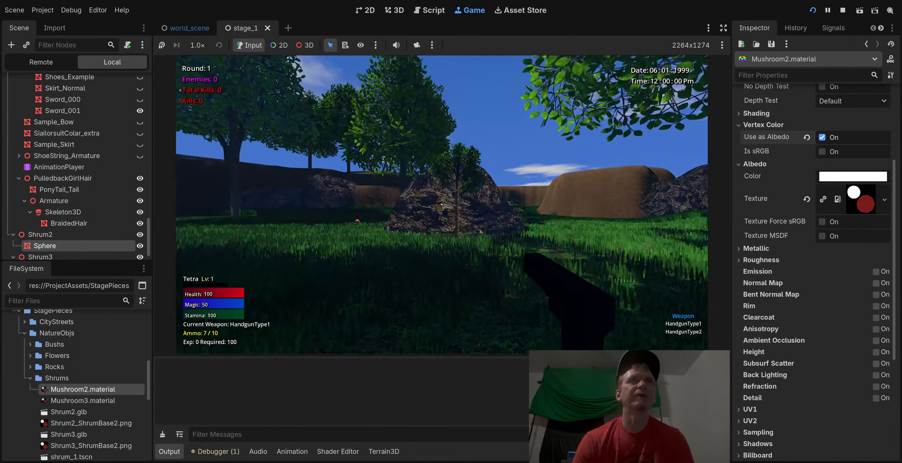
key("w")
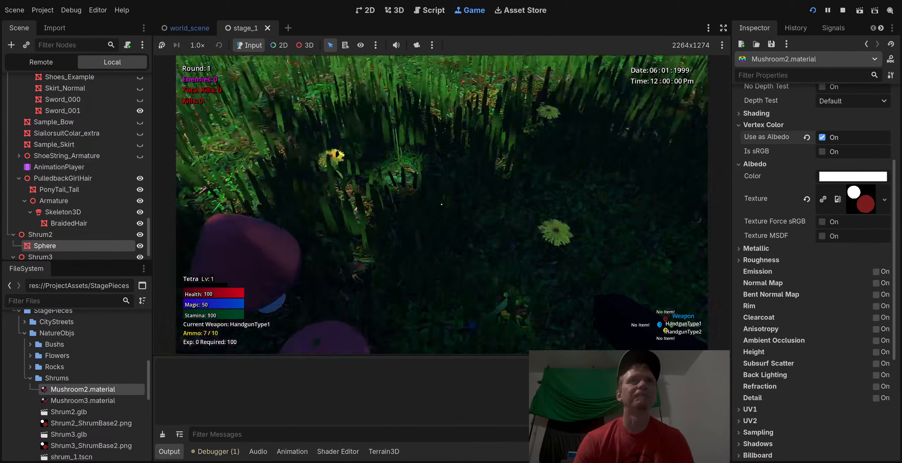
key("s")
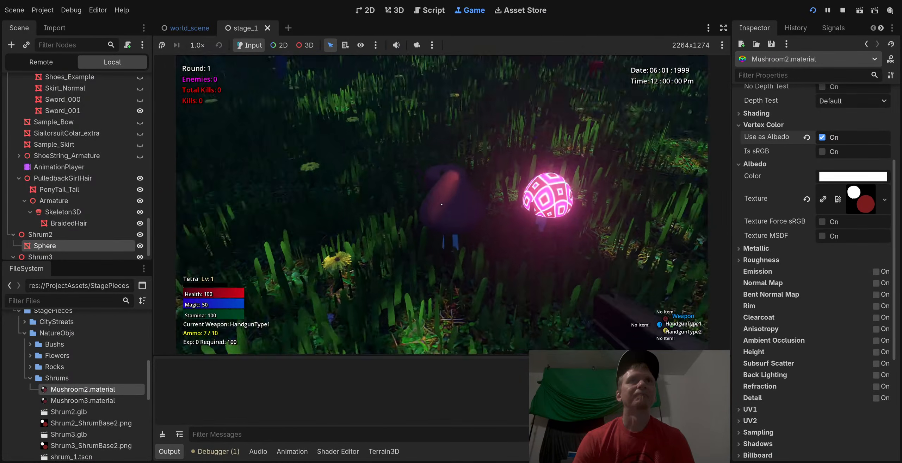
key("a")
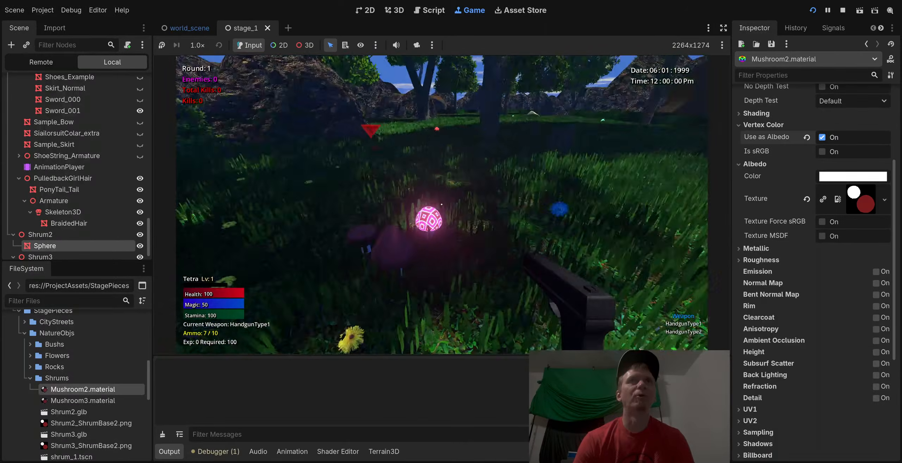
View the mushrooms from another spot in the running game and stop the project
key("a")
key("w")
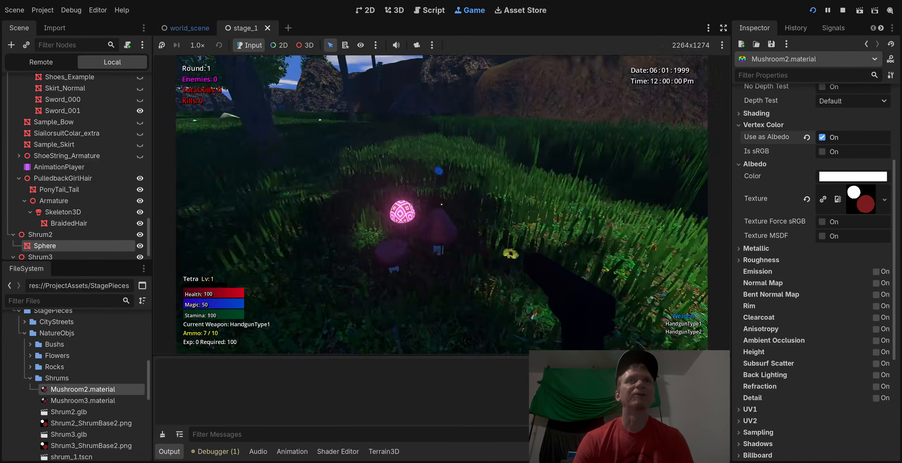
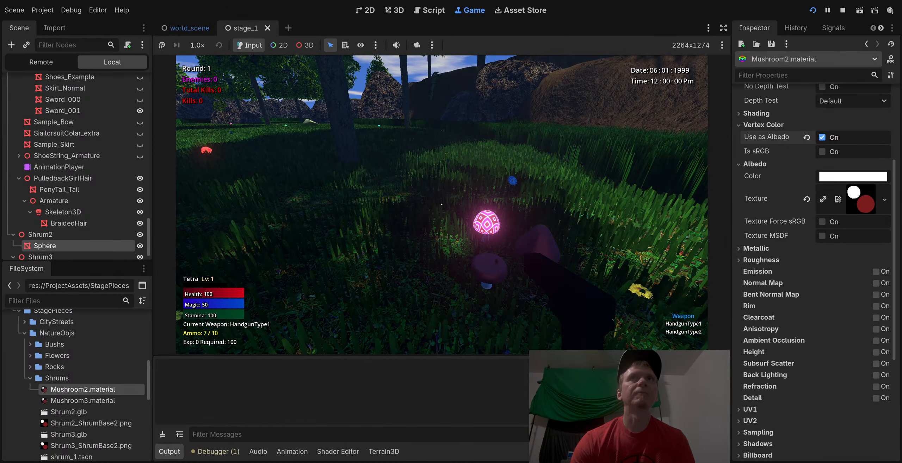
left_click(842, 11)
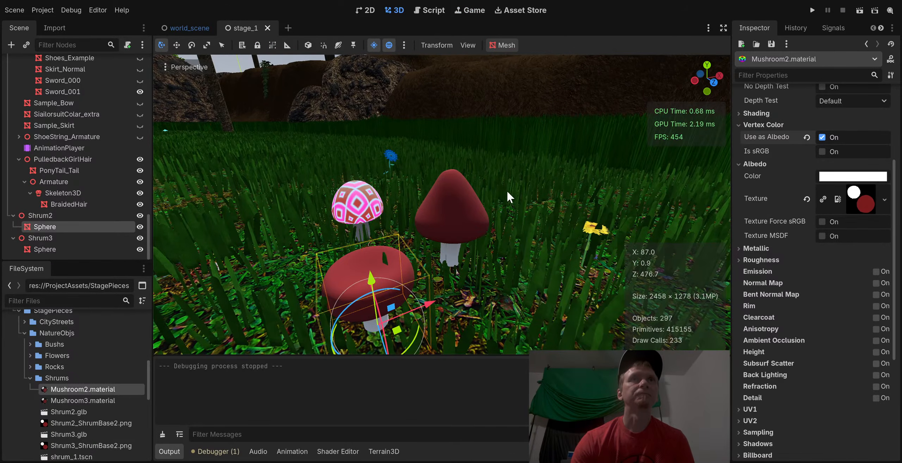
Examine the two red mushrooms in the 3D scene from several angles and distances, checking each one's mesh properties
scroll(504, 192, "down", 2)
middle_click_drag(504, 191, 423, 215)
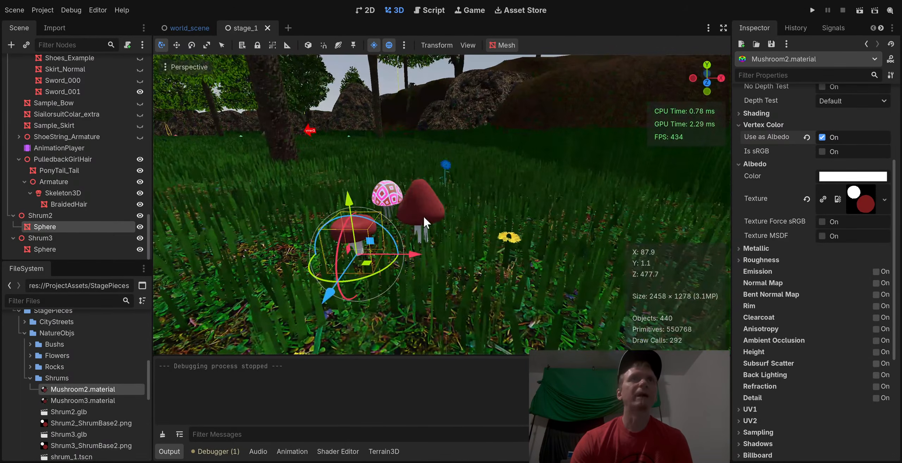
left_click(423, 216)
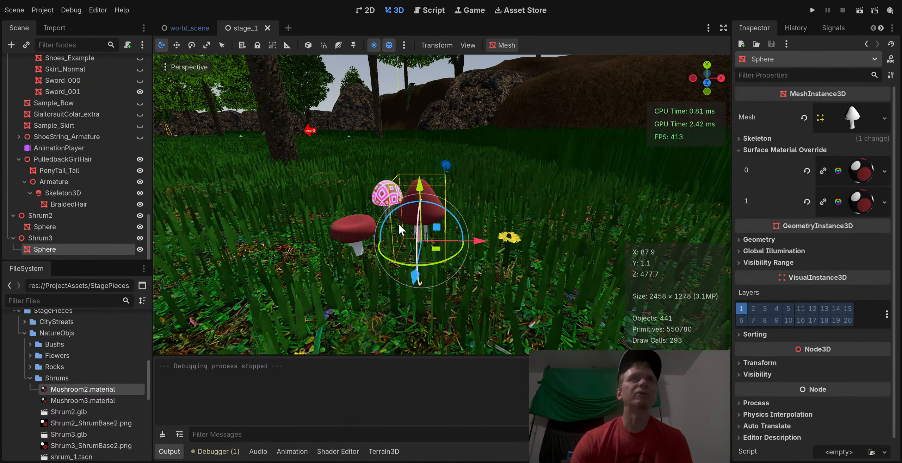
left_click(357, 231)
left_click(412, 206)
left_click(348, 222)
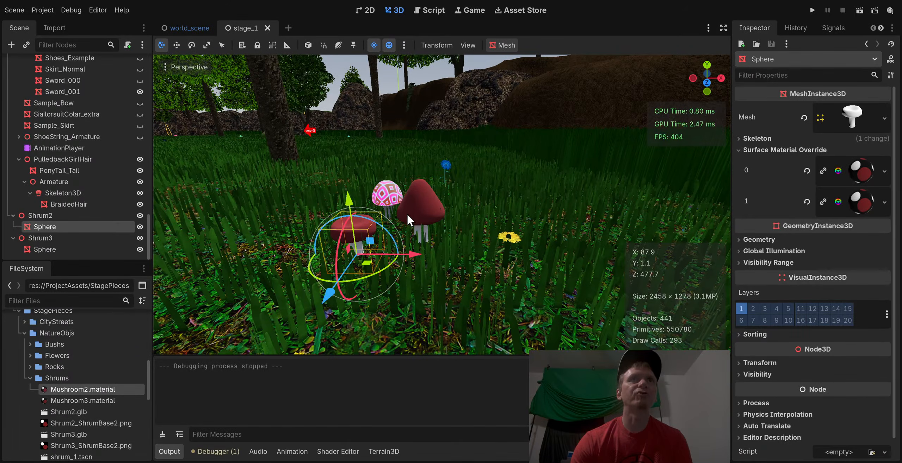
middle_click_drag(406, 213, 389, 238)
scroll(389, 238, "up", 3)
scroll(388, 246, "down", 2)
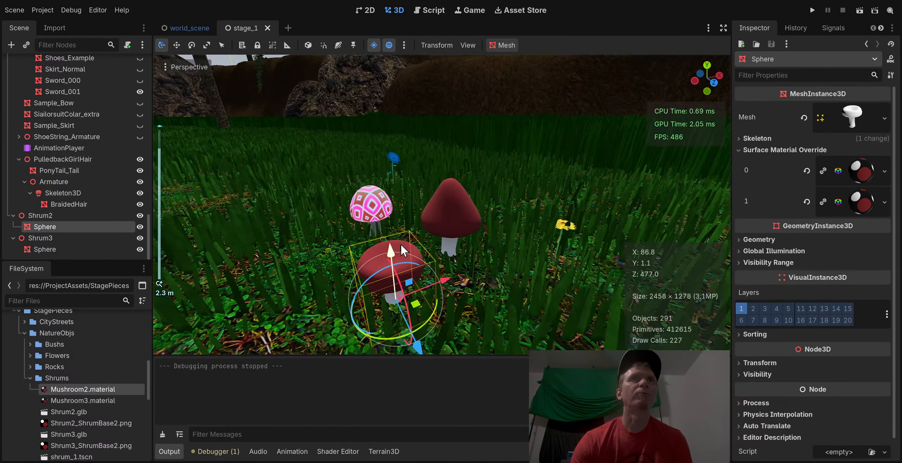
scroll(407, 245, "down", 2)
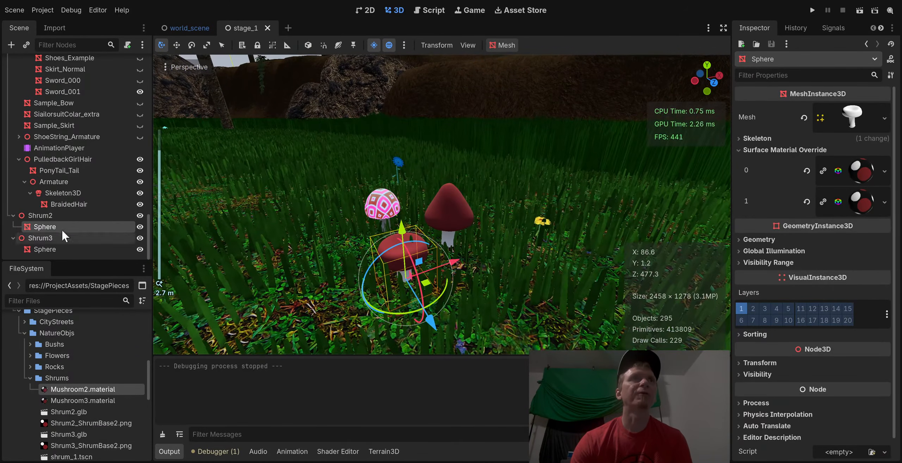
Duplicate the Shrum2 node and move the copy away from the other mushrooms, past the pointed red one
left_click(33, 216)
left_click(12, 216)
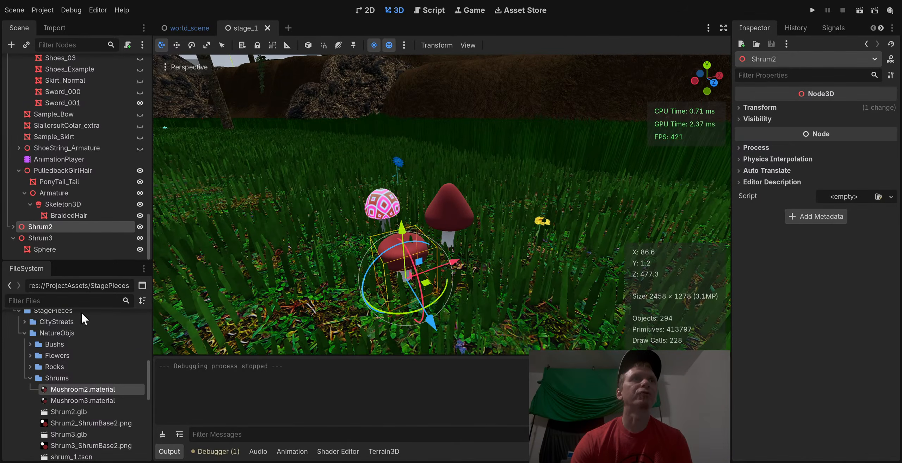
key("ctrl+d")
left_click_drag(446, 322, 466, 344)
left_click_drag(471, 287, 548, 292)
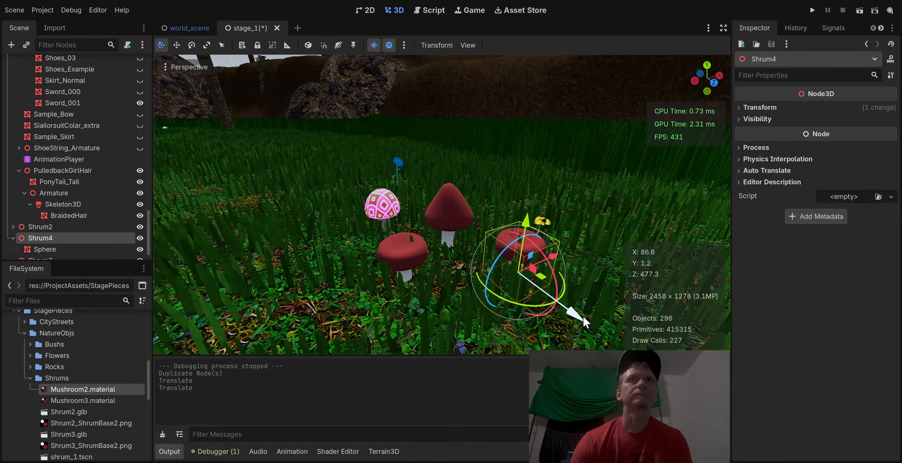
left_click_drag(583, 316, 620, 345)
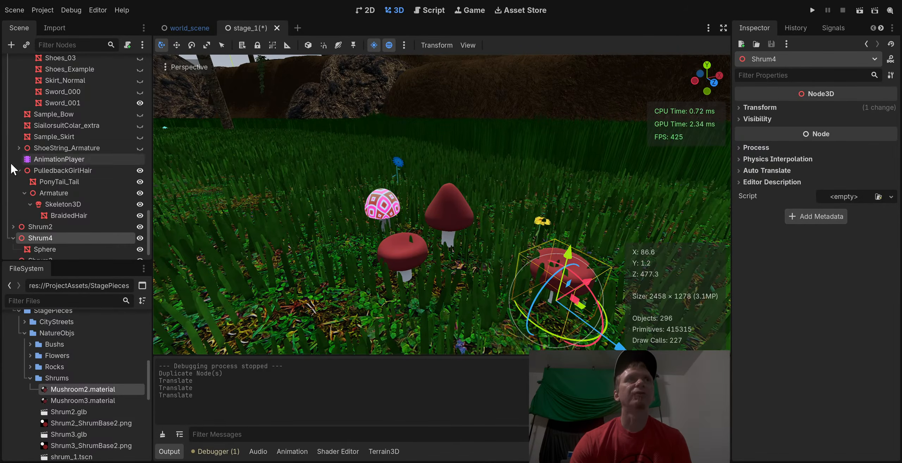
Scale the copied mushroom's Sphere mesh uniformly to 2.4 on all axes
left_click(58, 250)
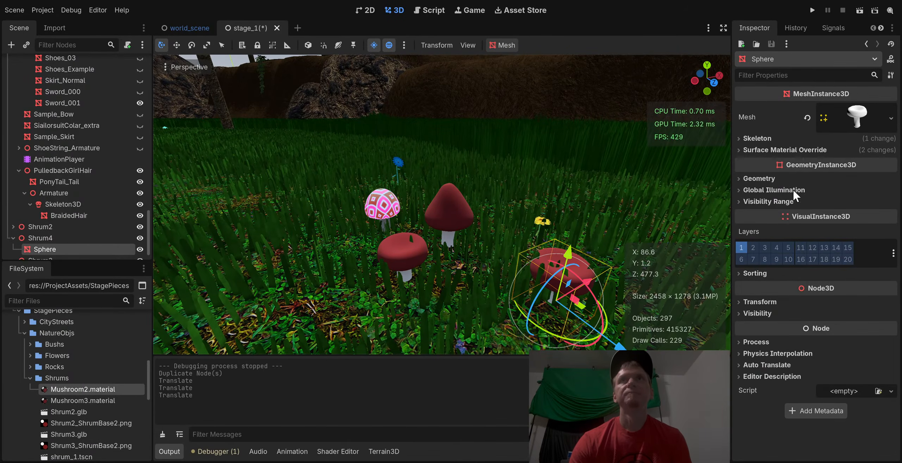
left_click(792, 300)
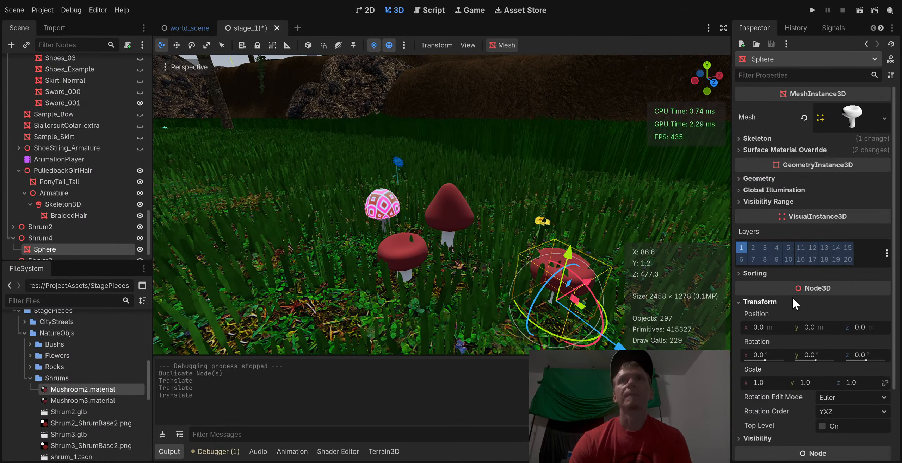
left_click_drag(811, 384, 859, 384)
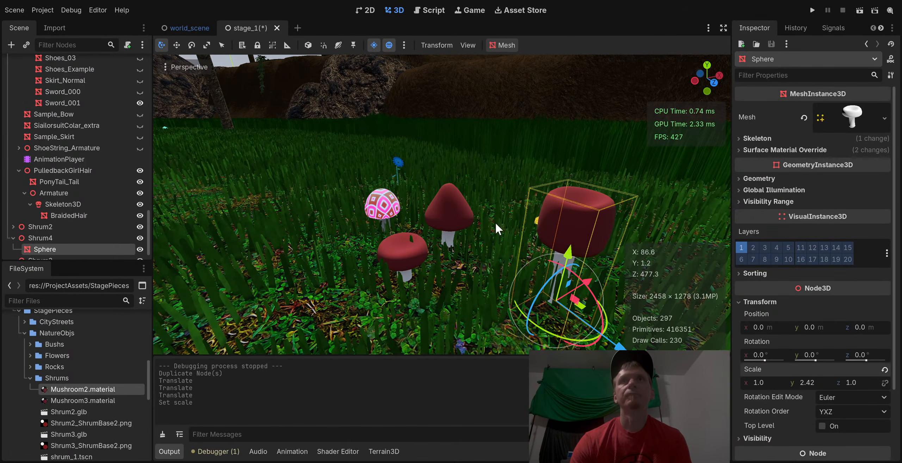
left_click(885, 372)
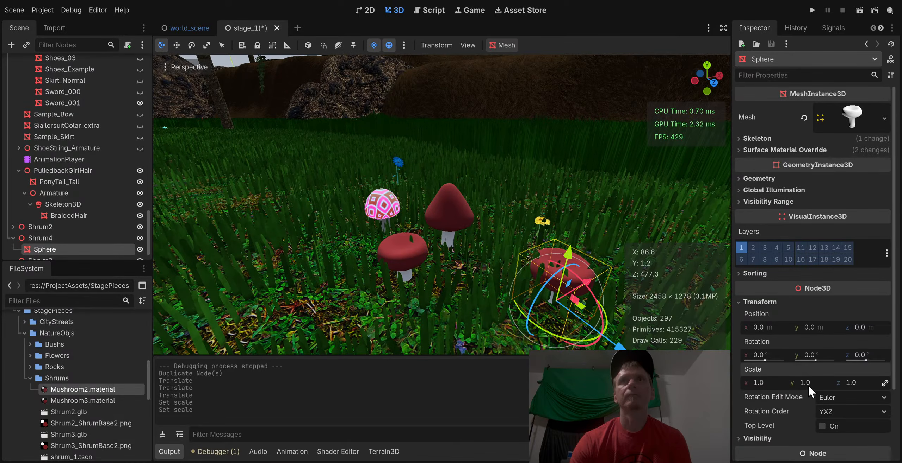
left_click_drag(809, 384, 857, 384)
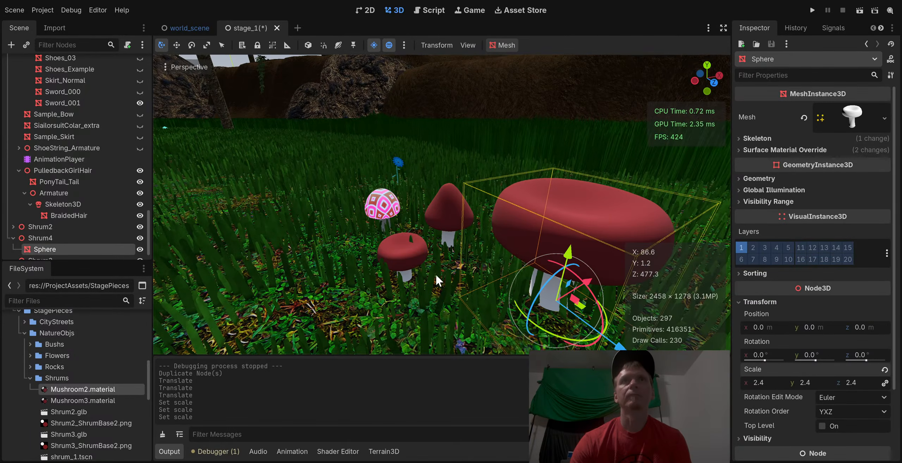
Add a MeshInstance3D child node to Shrum4 and assign it a new sphere mesh
scroll(436, 273, "down", 2)
left_click(371, 135)
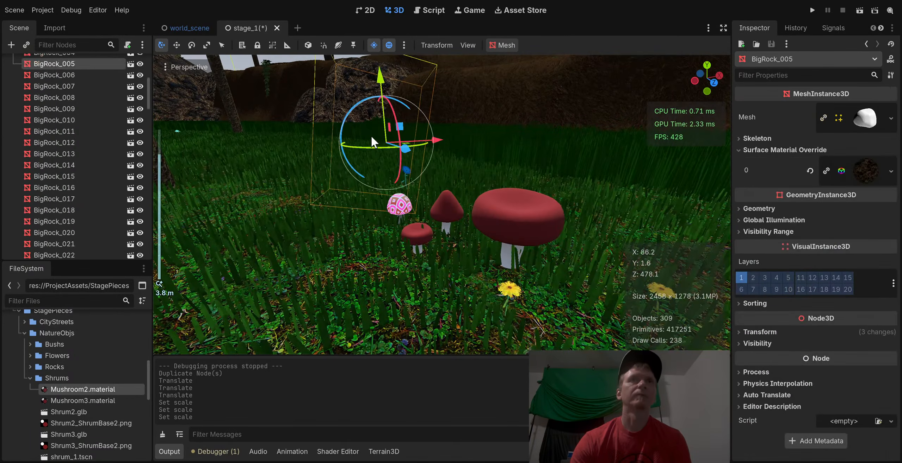
left_click(492, 223)
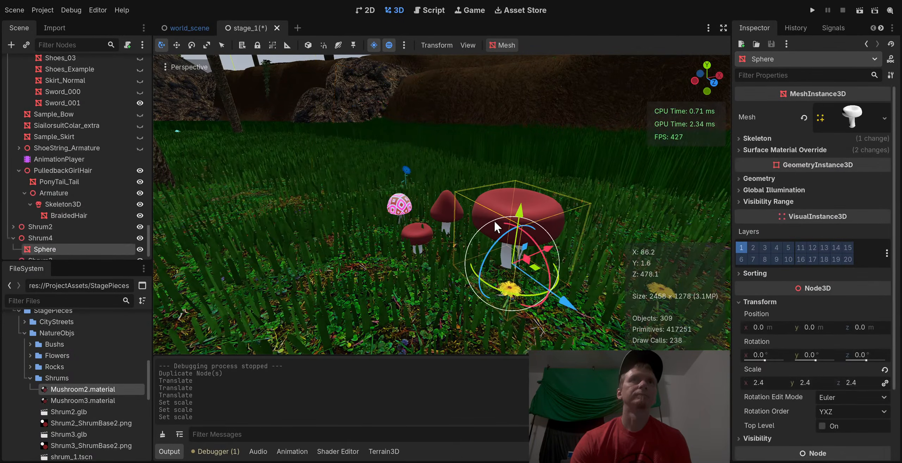
left_click(46, 239)
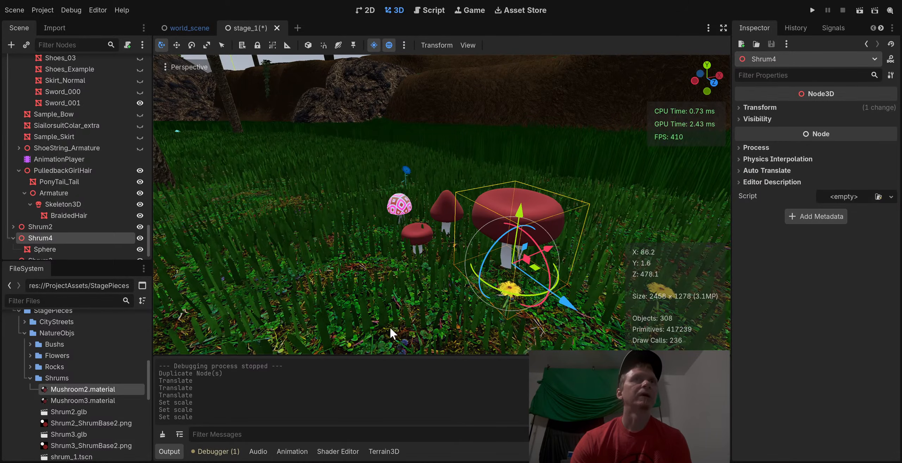
left_click(380, 338)
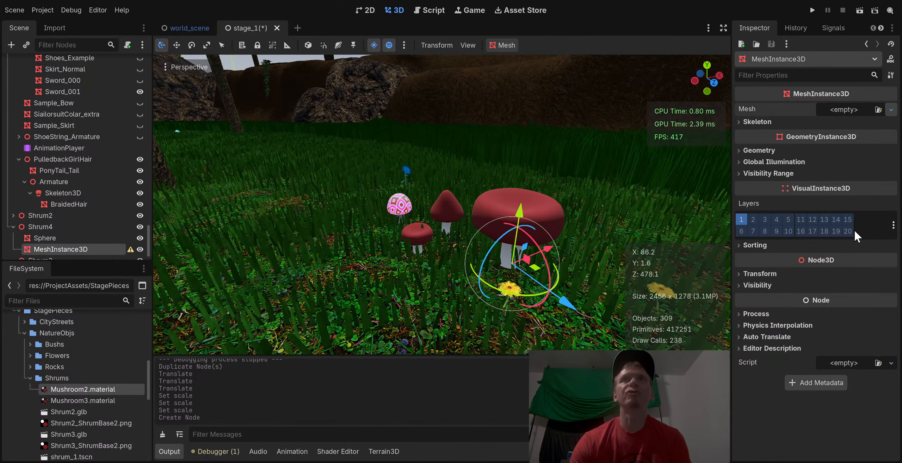
left_click(846, 251)
Raise the new sphere above the large mushroom to Y 1.125 m and scale it uniformly to 0.39
left_click_drag(520, 211, 530, 91)
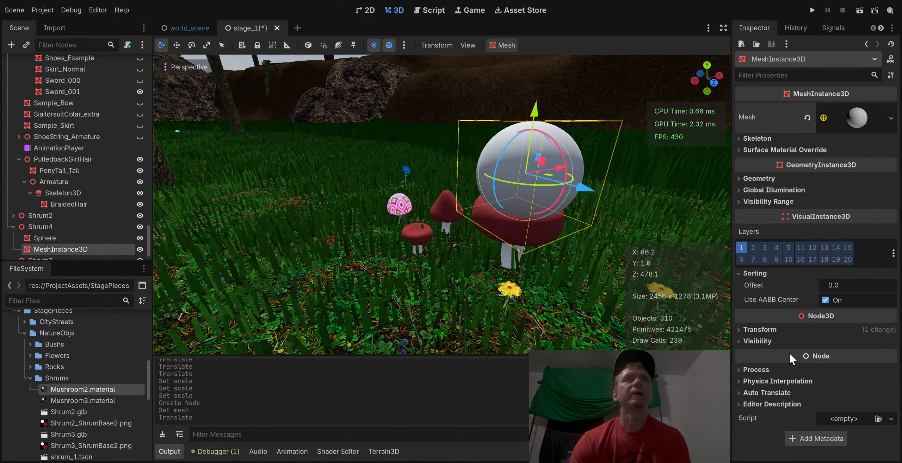
left_click(798, 331)
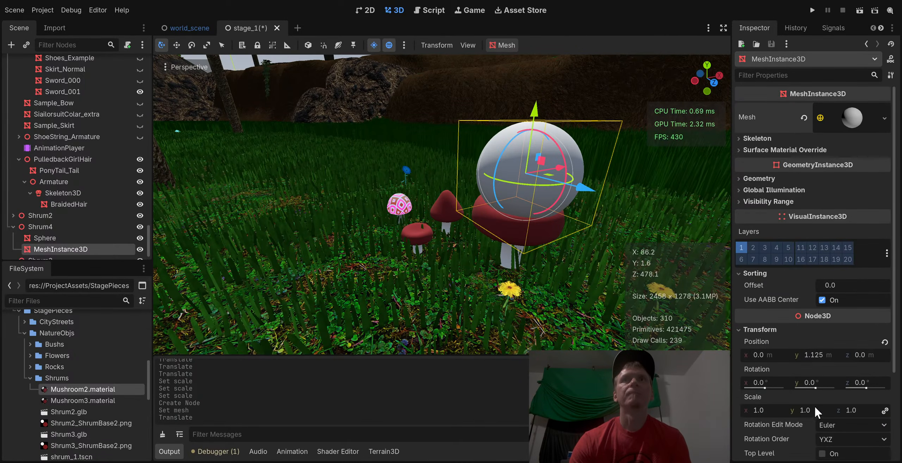
left_click_drag(810, 411, 776, 411)
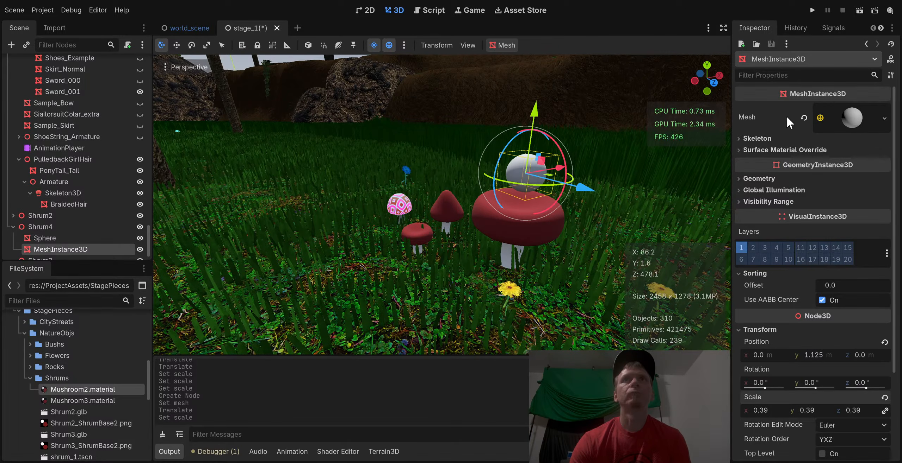
Lower the small sphere into the top of the large mushroom's cap, to Y 0.878 m
left_click(850, 119)
left_click_drag(534, 116, 534, 131)
middle_click_drag(425, 198, 458, 204)
scroll(522, 206, "up", 7)
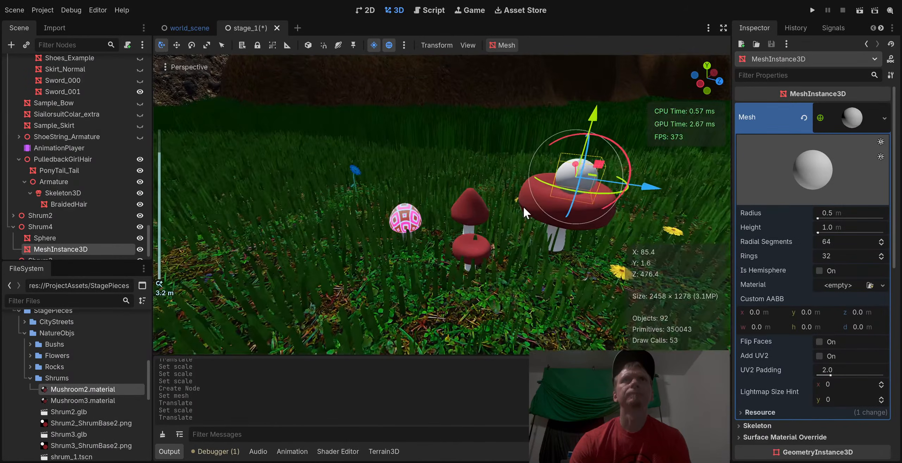
middle_click_drag(523, 205, 476, 200)
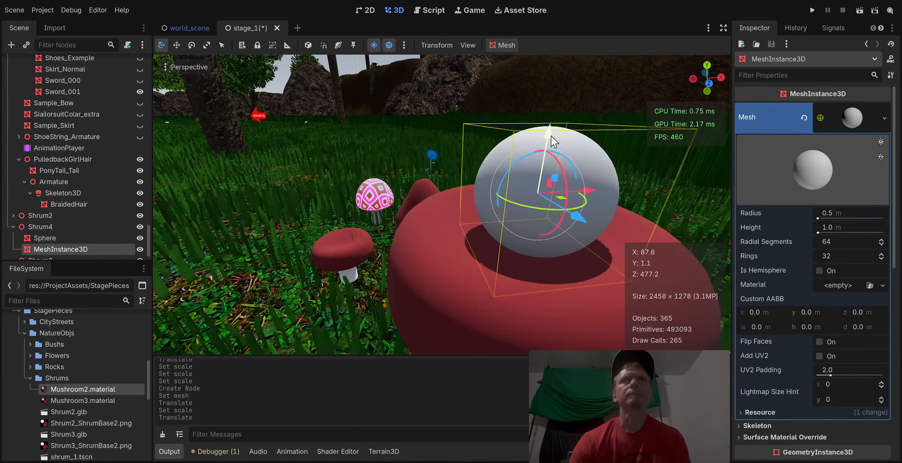
left_click_drag(548, 136, 552, 150)
scroll(460, 176, "down", 8)
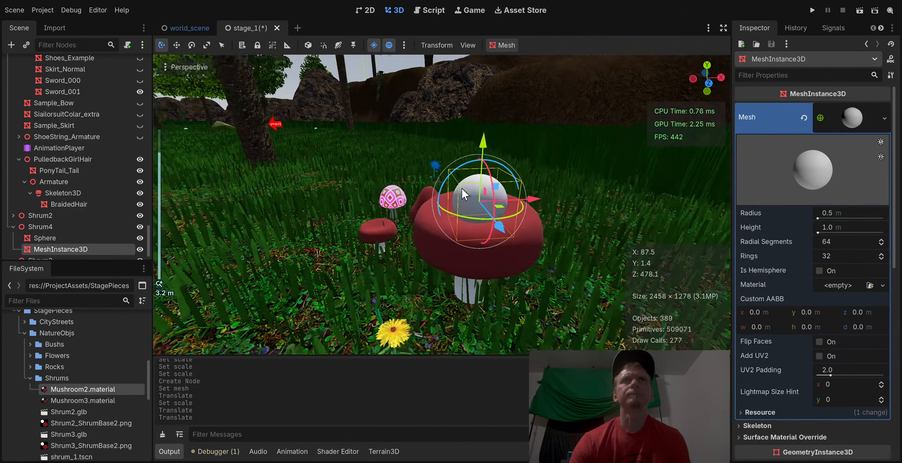
middle_click_drag(461, 187, 462, 185)
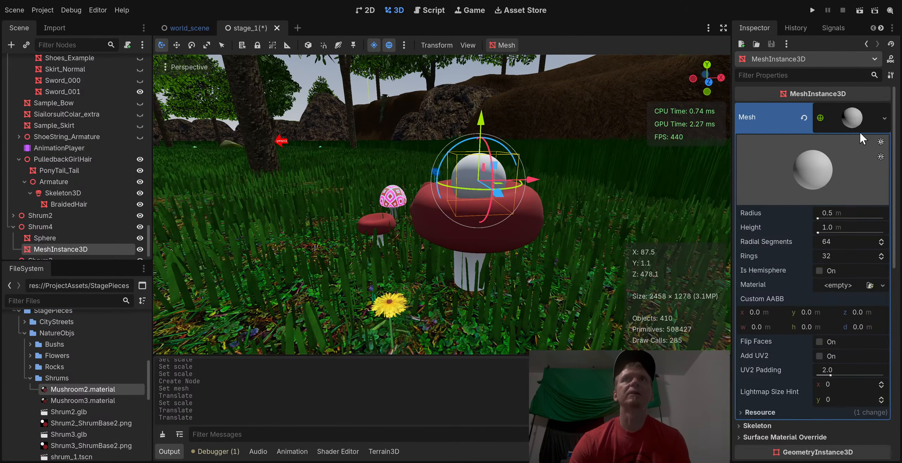
left_click(854, 118)
Give the sphere a new StandardMaterial3D as surface material override 0 and show the material's properties
left_click(798, 149)
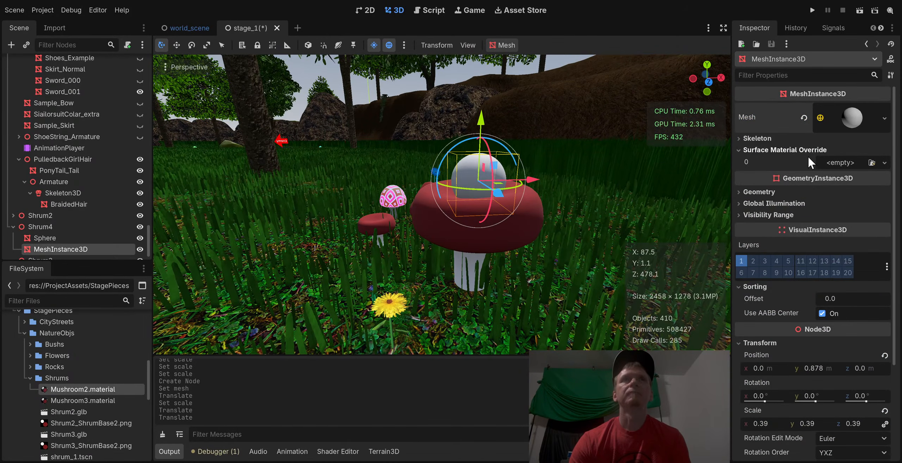
left_click(29, 378)
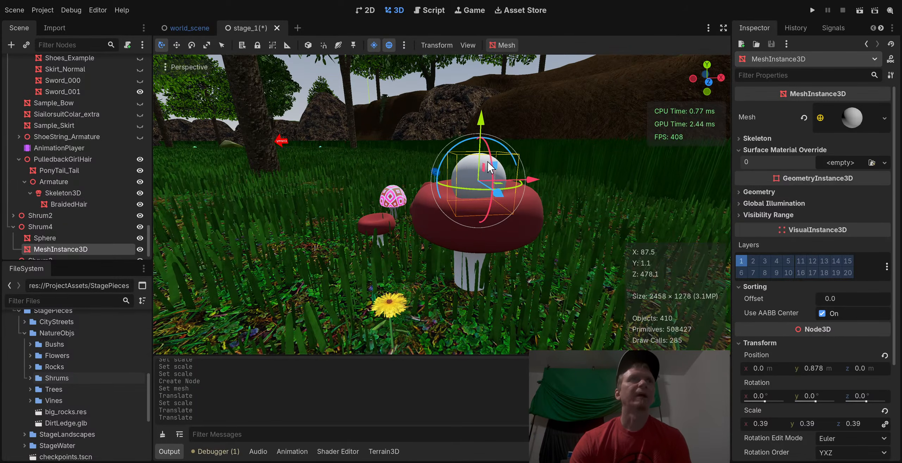
left_click(884, 163)
left_click(875, 190)
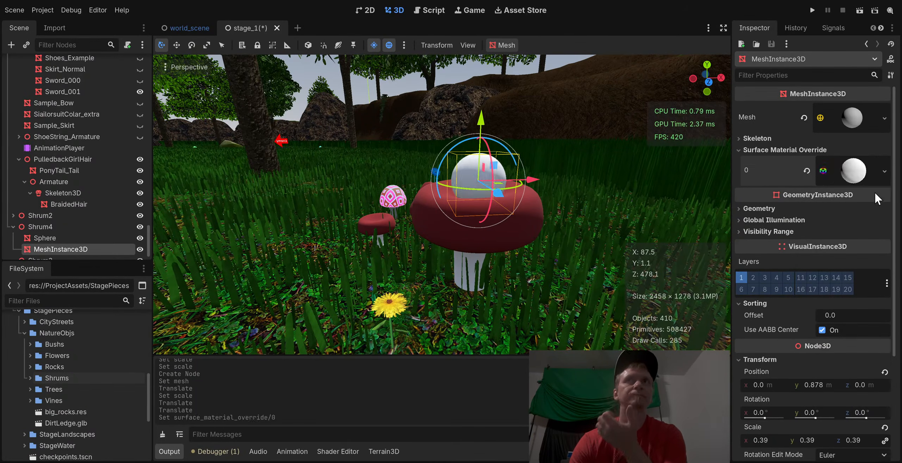
left_click(846, 175)
left_click(845, 175)
left_click(847, 176)
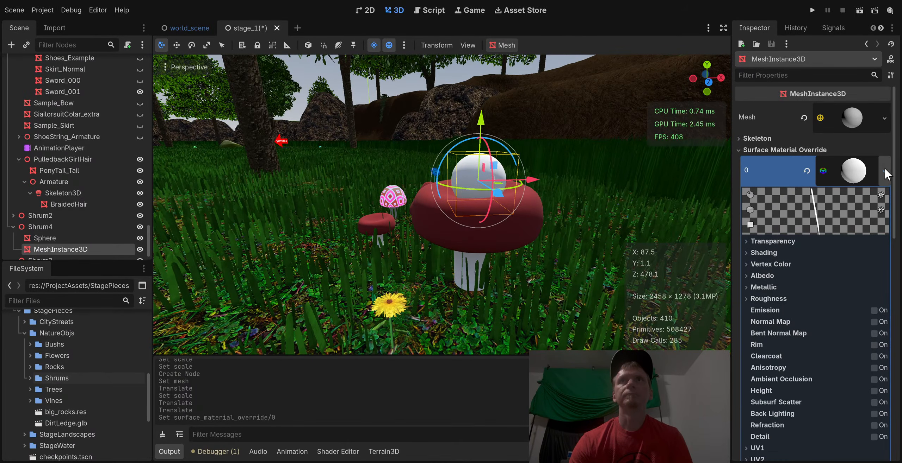
Look through the project's StagePieces and Shaders folders and the root files for a water shader for the sphere
scroll(68, 397, "down", 5)
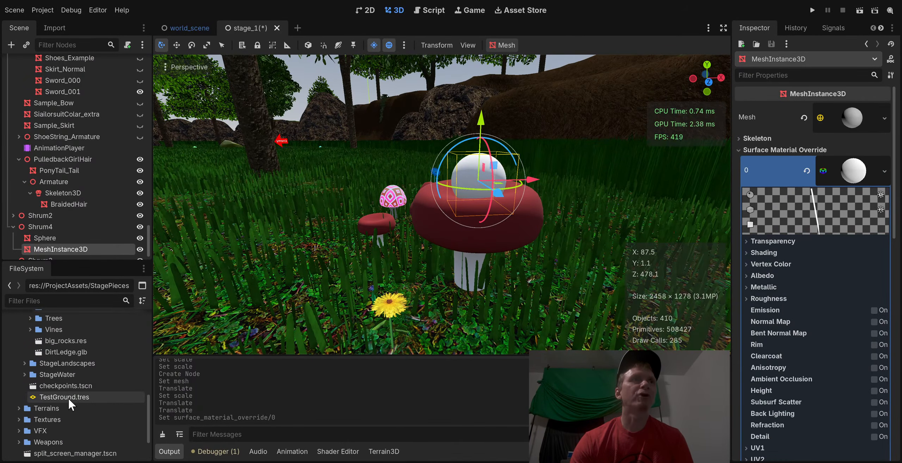
scroll(68, 409, "down", 3)
scroll(69, 411, "up", 8)
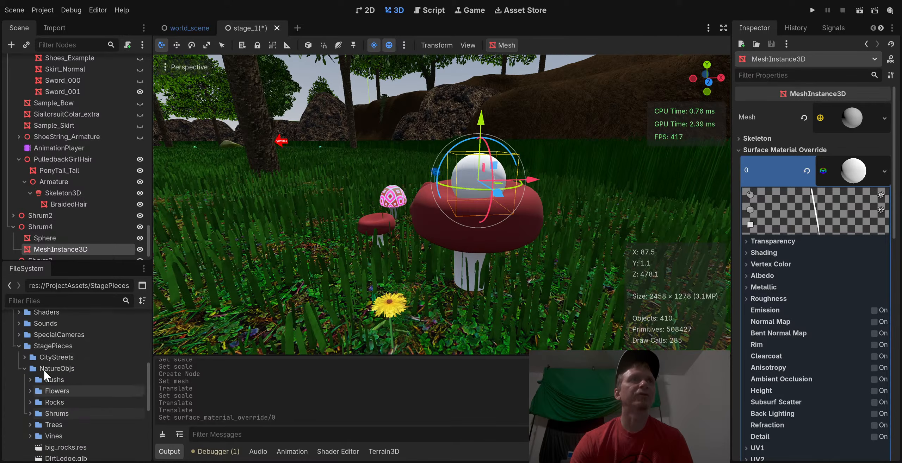
left_click(19, 346)
scroll(79, 383, "up", 4)
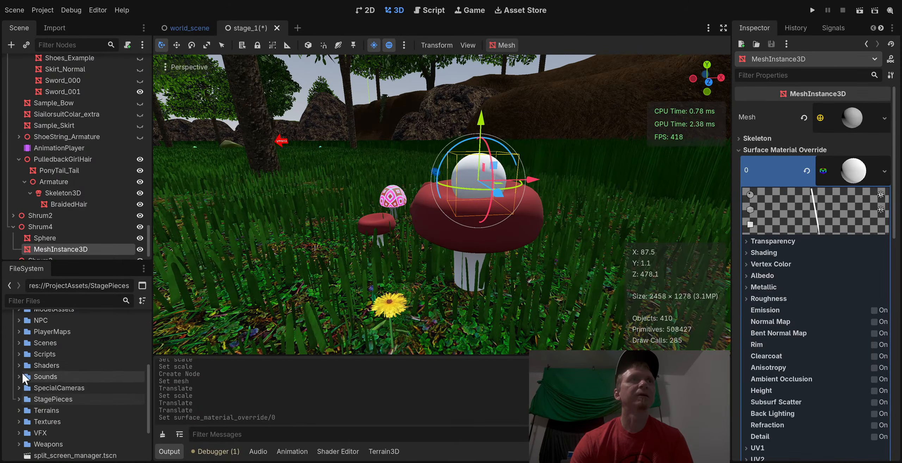
left_click(18, 365)
scroll(83, 423, "down", 5)
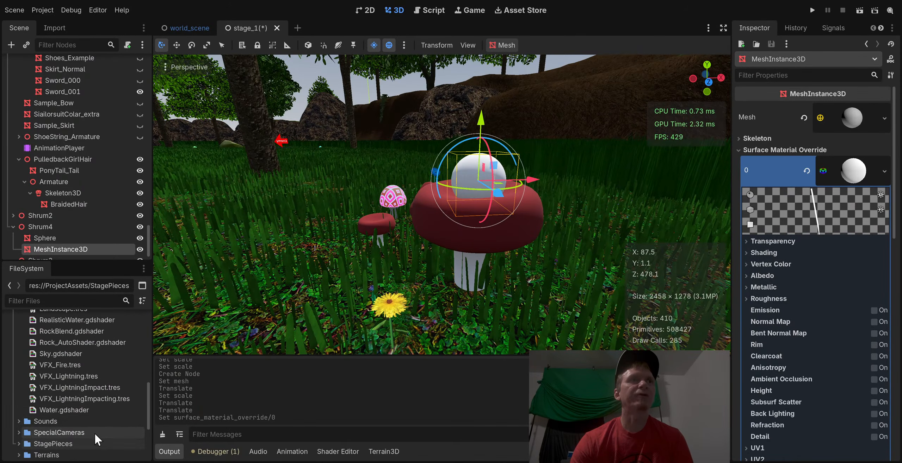
scroll(89, 414, "up", 3)
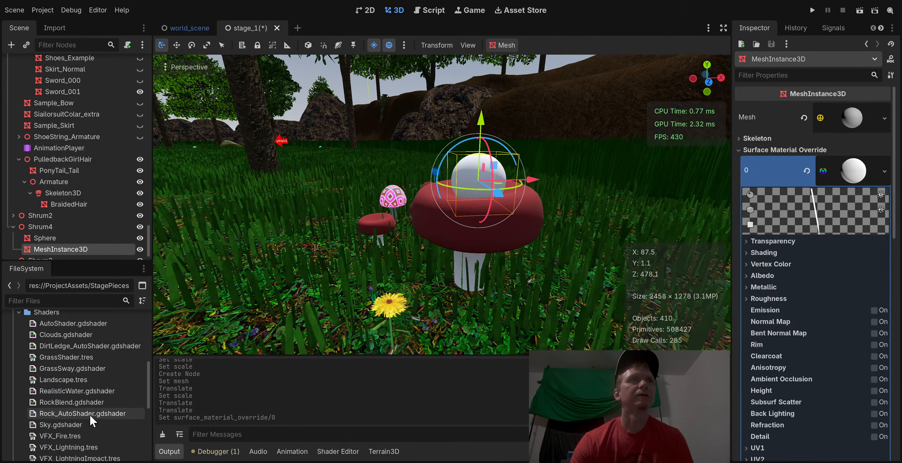
scroll(89, 414, "up", 1)
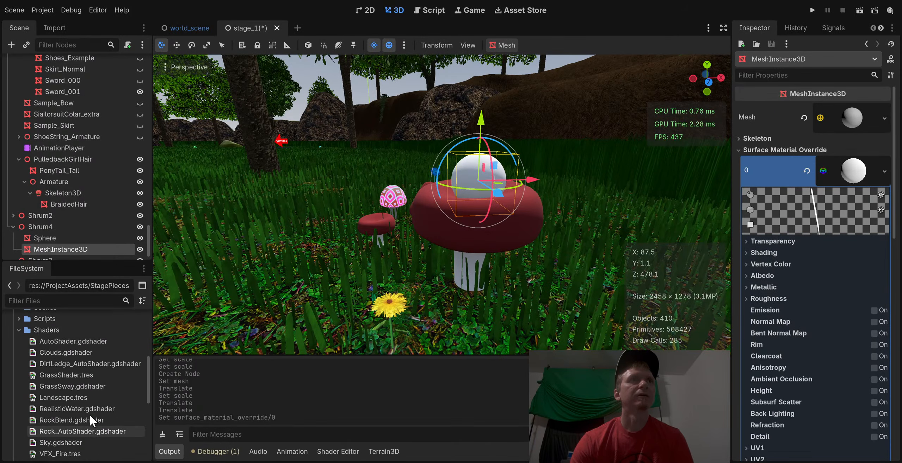
left_click(18, 331)
left_click(17, 331)
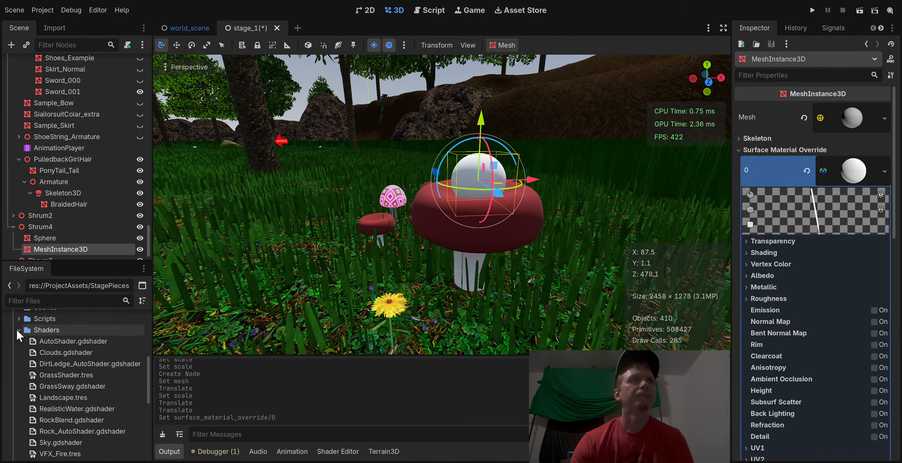
scroll(92, 400, "down", 3)
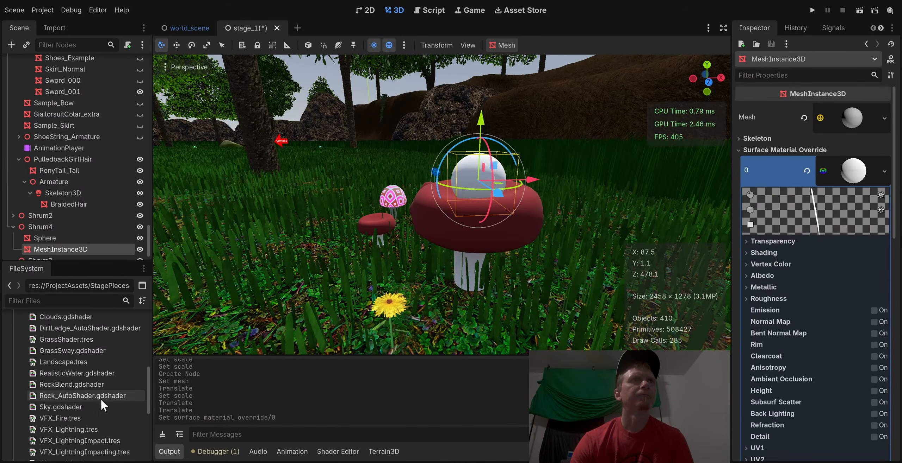
scroll(104, 402, "down", 2)
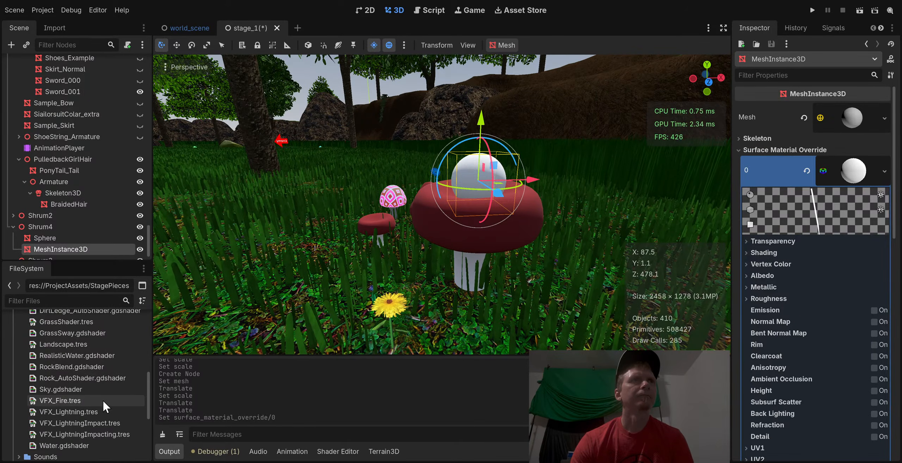
scroll(103, 401, "up", 3)
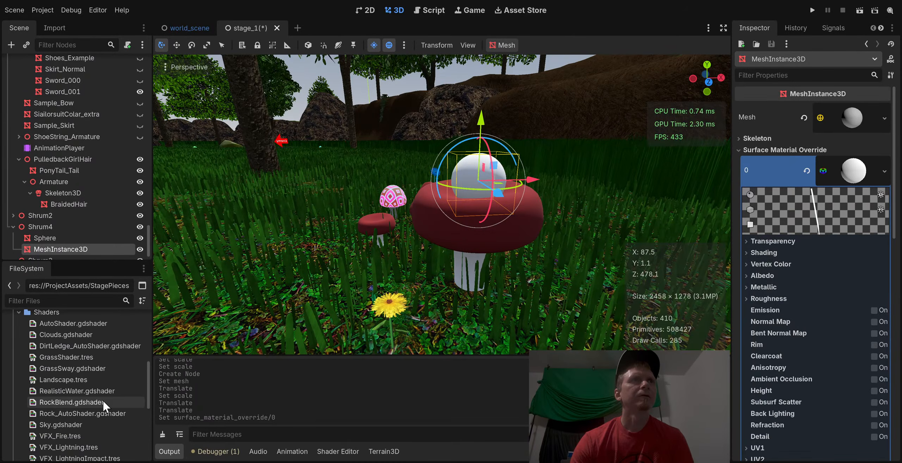
scroll(95, 373, "down", 3)
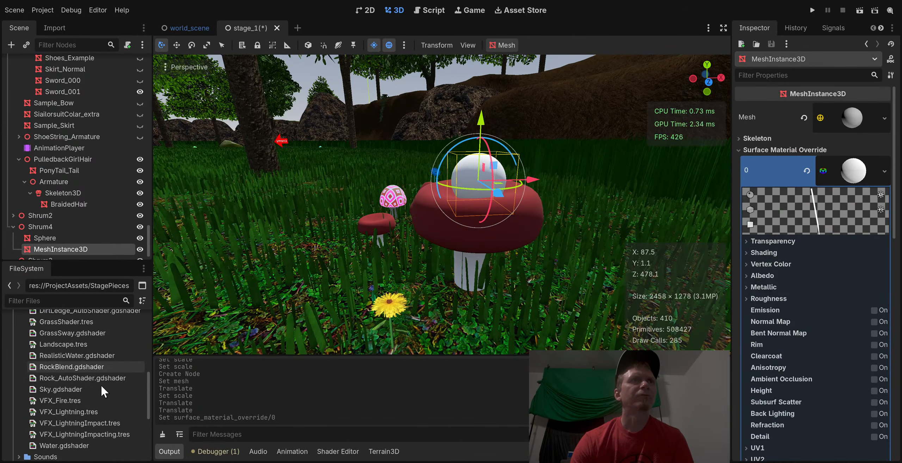
scroll(103, 395, "down", 12)
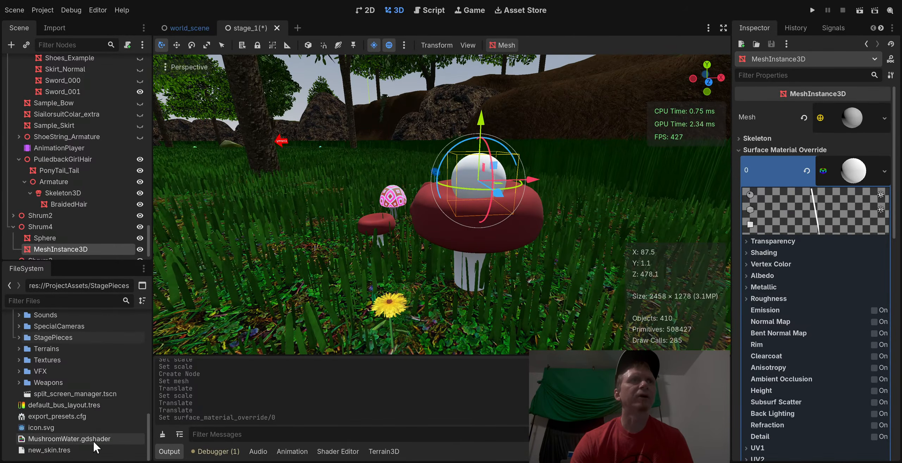
Assign MushroomWater.gdshader to the sphere's surface material override 0, replacing its StandardMaterial3D
left_click(92, 441)
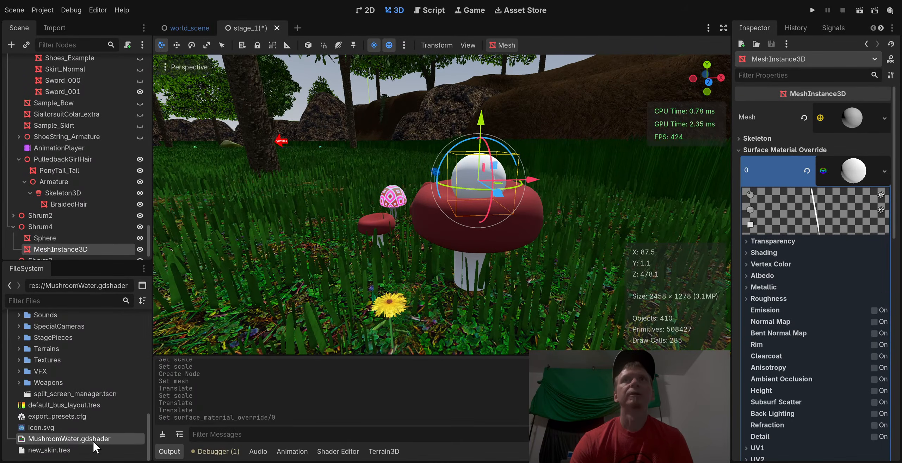
left_click_drag(93, 441, 849, 170)
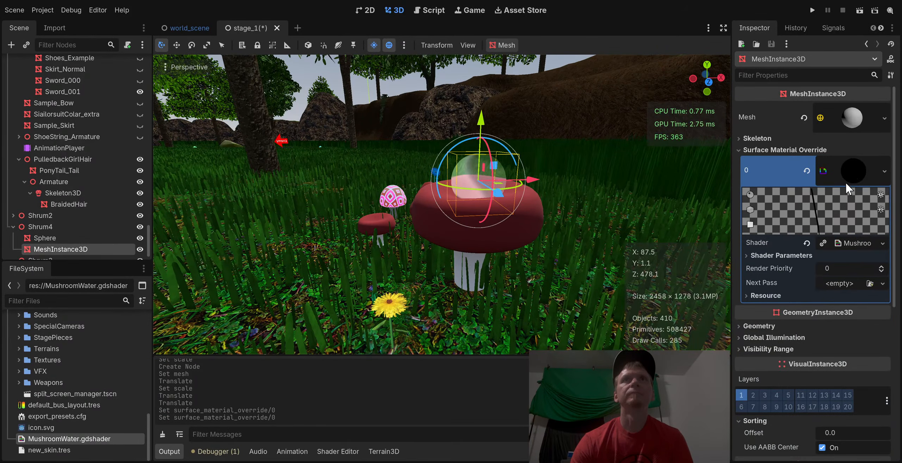
scroll(358, 221, "up", 6)
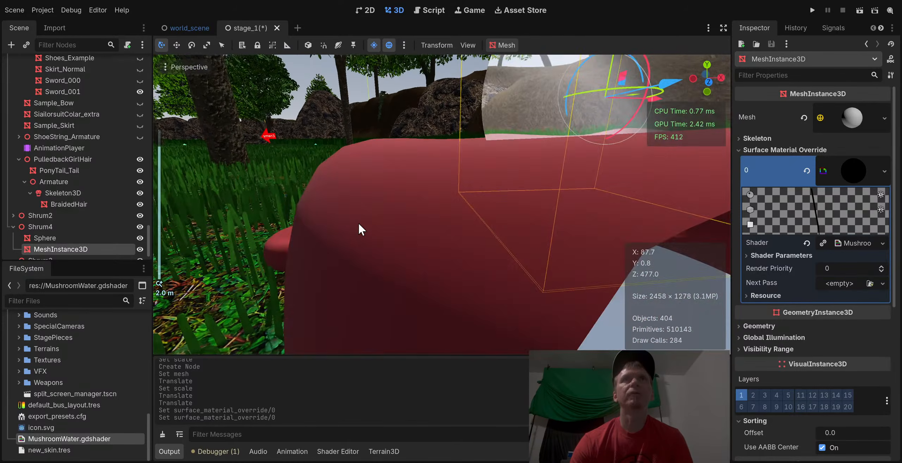
scroll(358, 222, "down", 5)
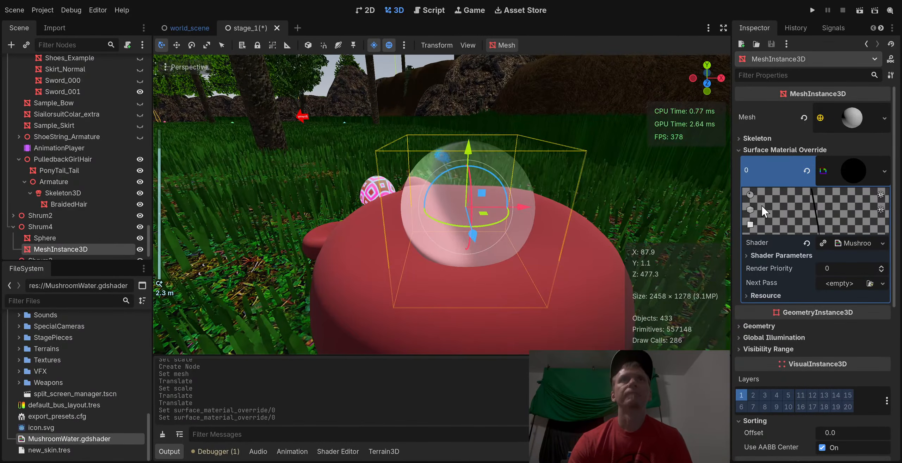
Collapse the sphere's material properties and save its MushroomWater shader material as a resource file
left_click(858, 169)
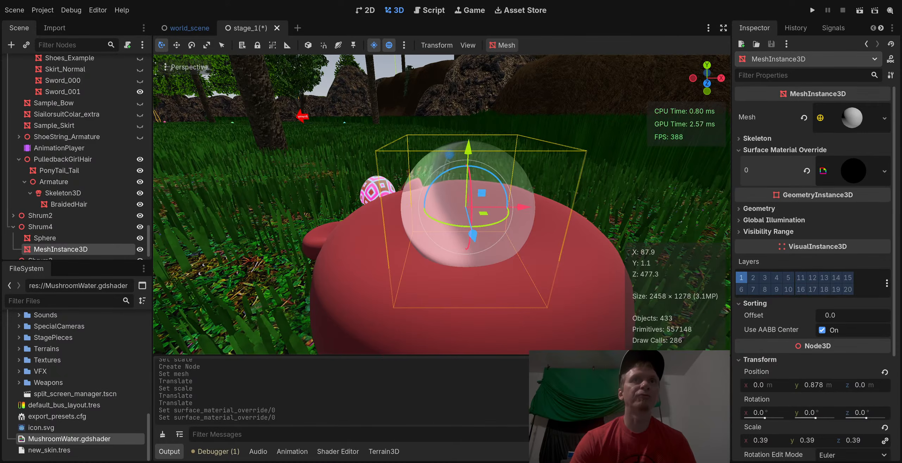
left_click(348, 388)
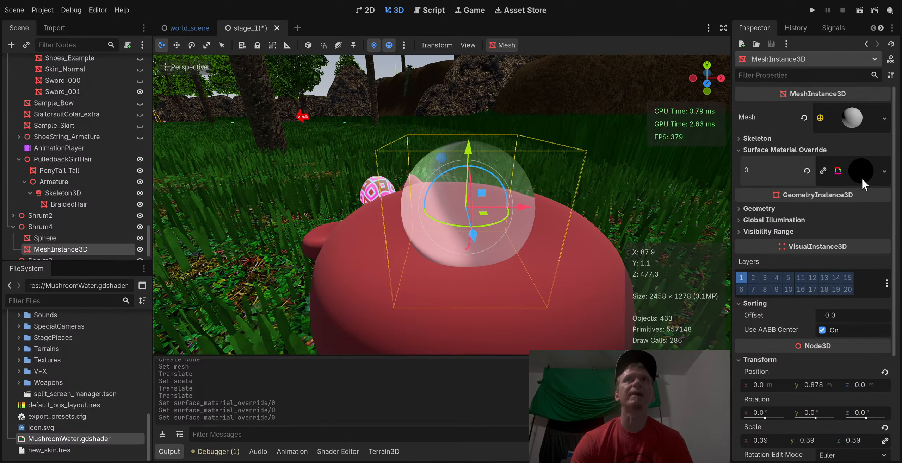
Reselect the transparent sphere on the large mushroom's cap and show the shader properties of its material override
middle_click_drag(400, 141, 398, 138)
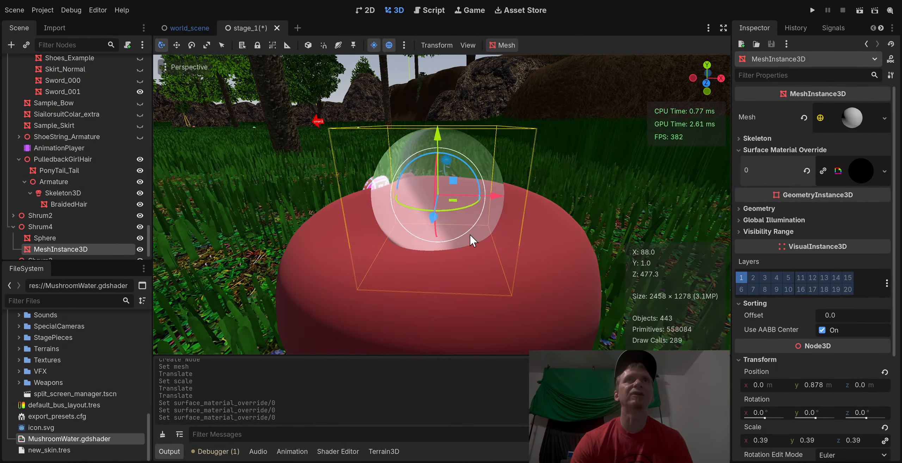
scroll(465, 231, "down", 3)
left_click(370, 128)
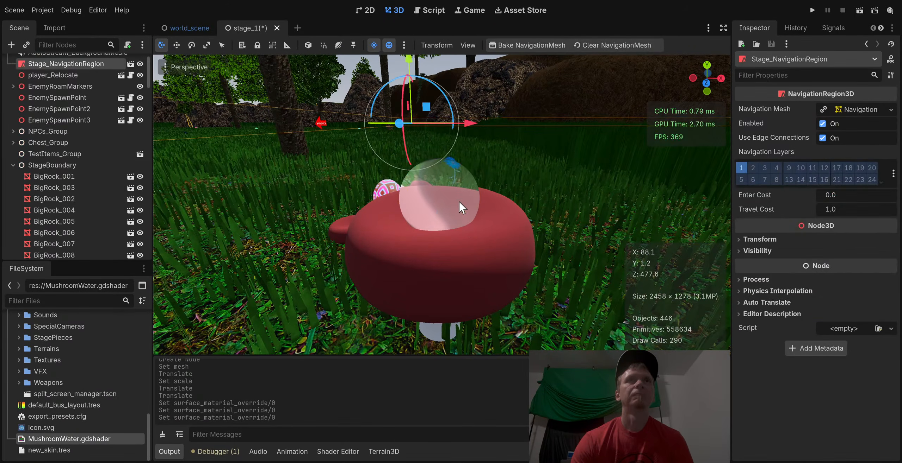
left_click(468, 204)
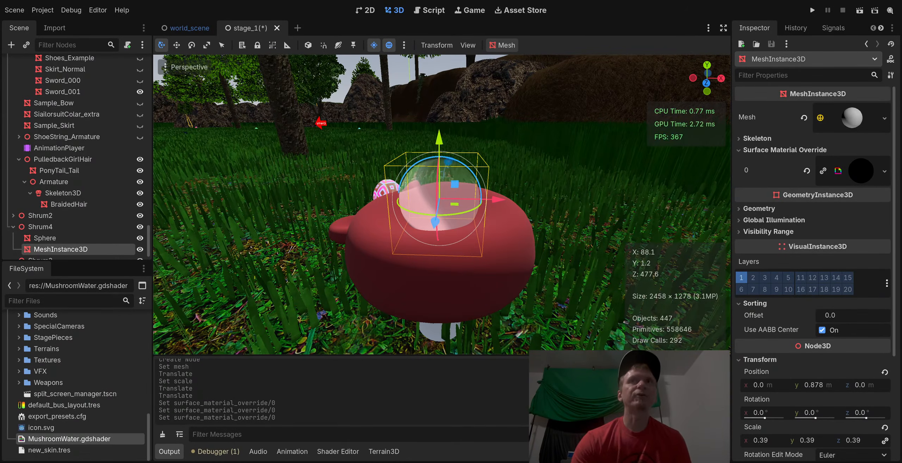
left_click(863, 165)
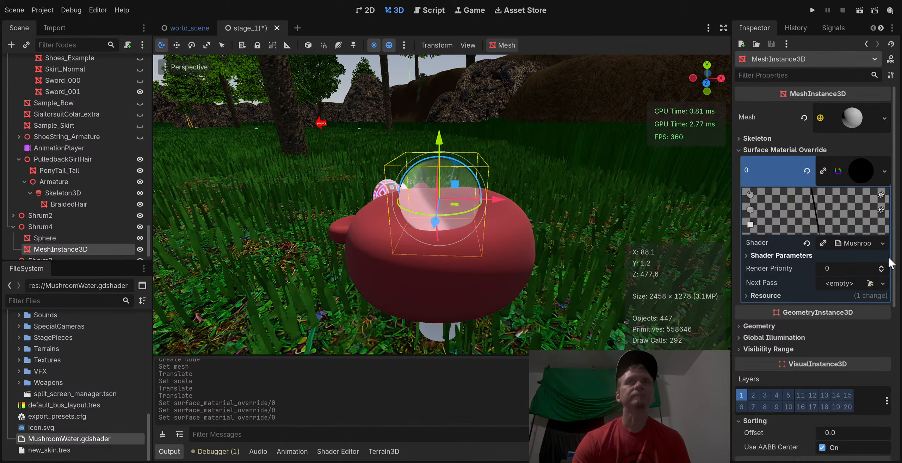
Look through the Textures folder for a suitable texture, checking the VFX_Textures, Enviroment and Grass subfolders
scroll(38, 393, "up", 3)
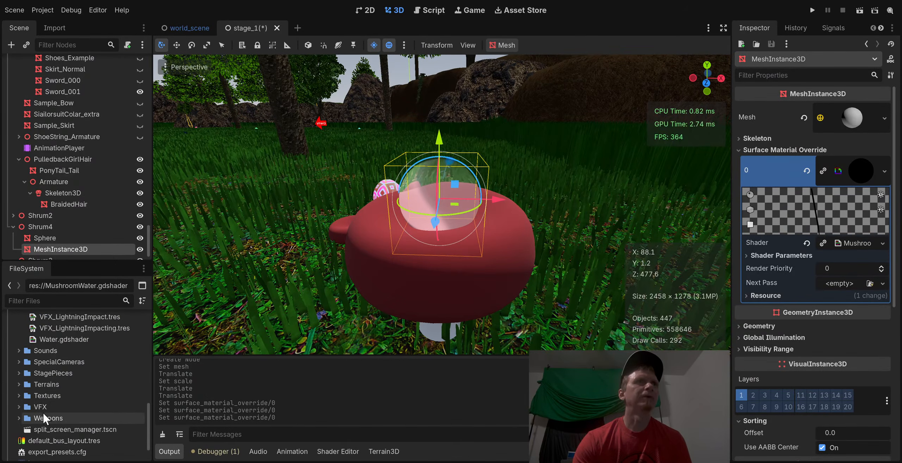
left_click(18, 394)
scroll(84, 416, "down", 5)
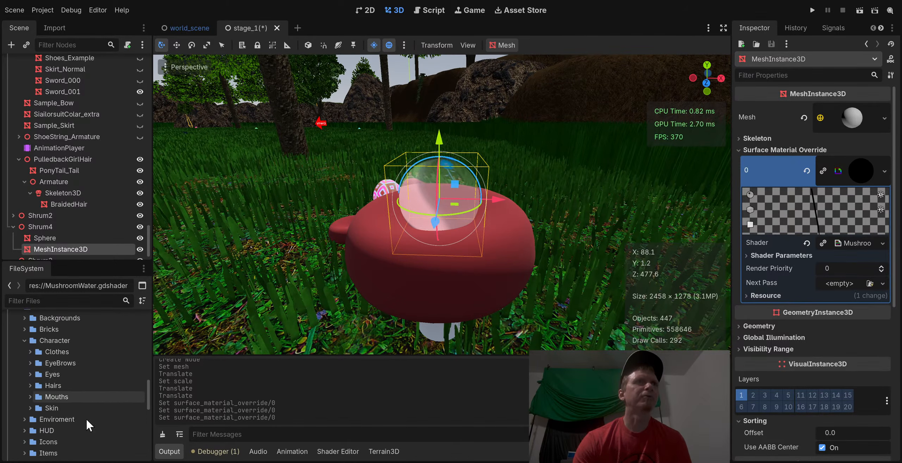
scroll(75, 420, "down", 2)
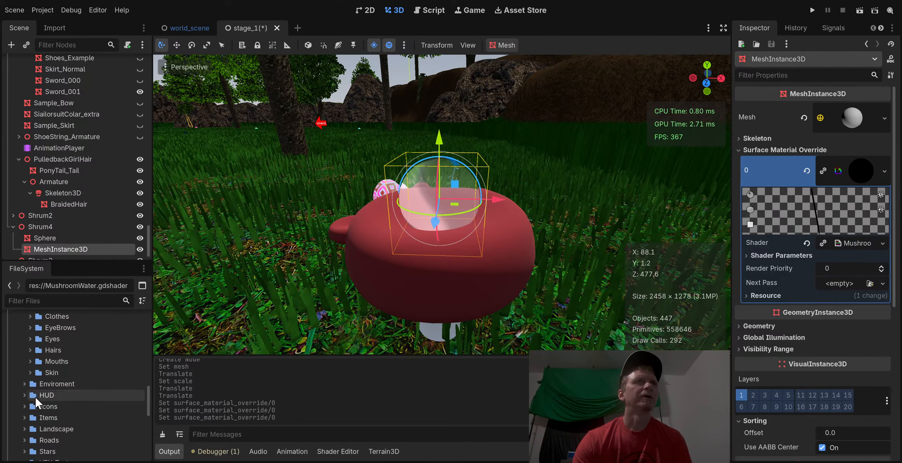
scroll(35, 397, "down", 4)
left_click(25, 394)
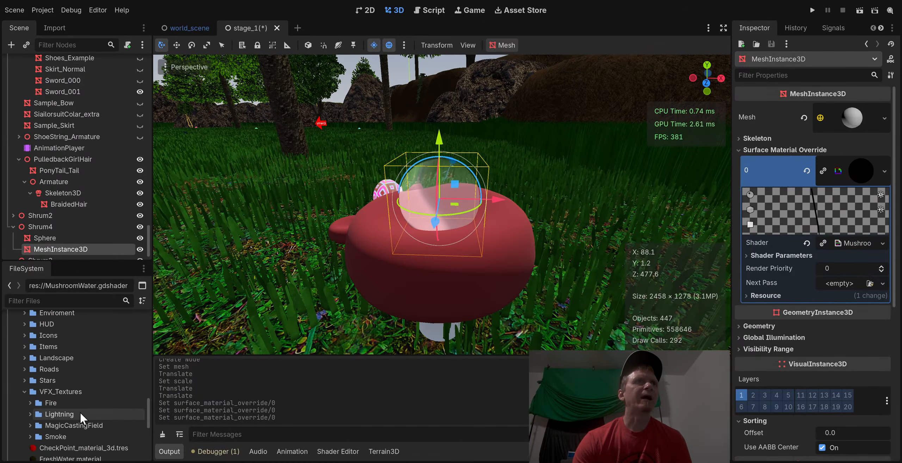
left_click(24, 392)
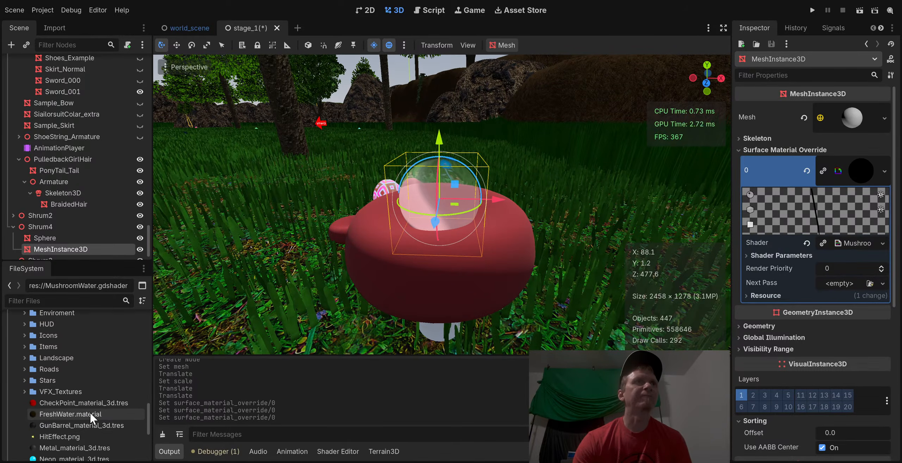
scroll(75, 399, "up", 2)
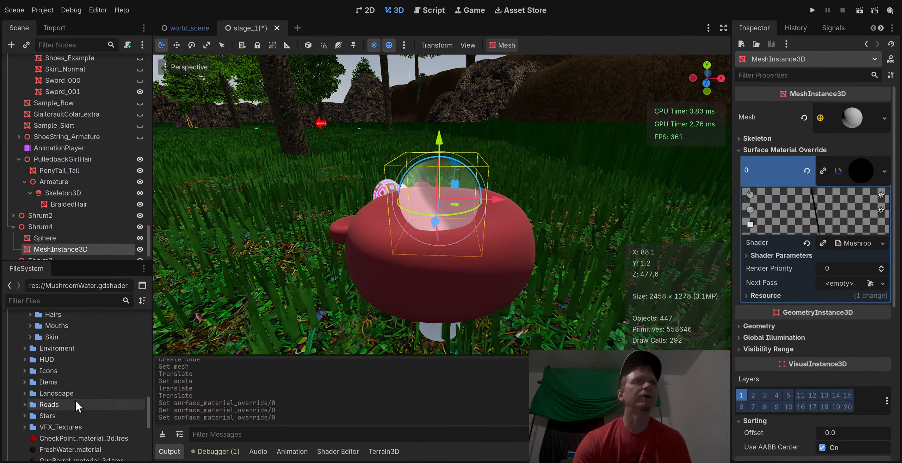
scroll(75, 400, "up", 2)
left_click(24, 383)
scroll(83, 425, "down", 1)
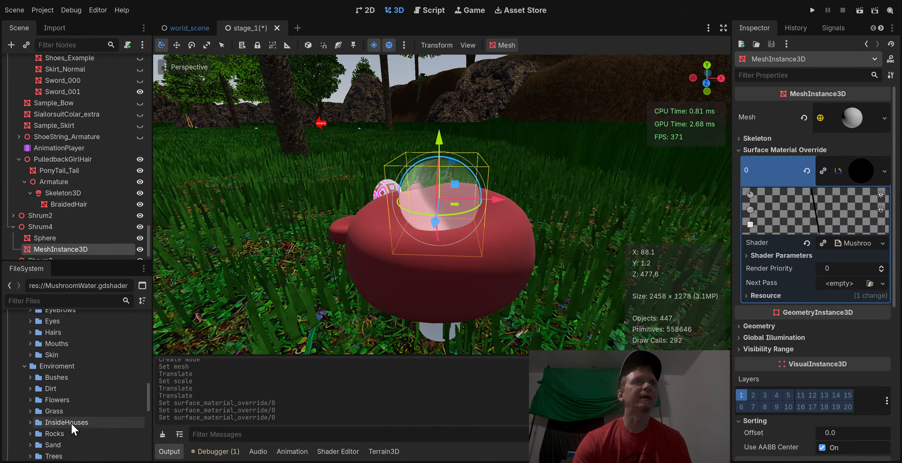
scroll(70, 423, "down", 1)
left_click(28, 393)
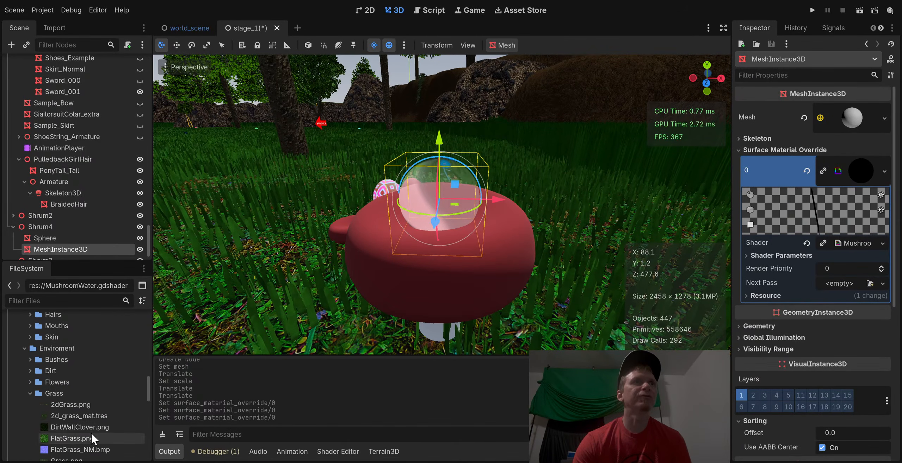
Examine the 2dGrass.png texture in an enlarged inspector preview, then readjust the dock widths and collapse the Grass folder
left_click(82, 404)
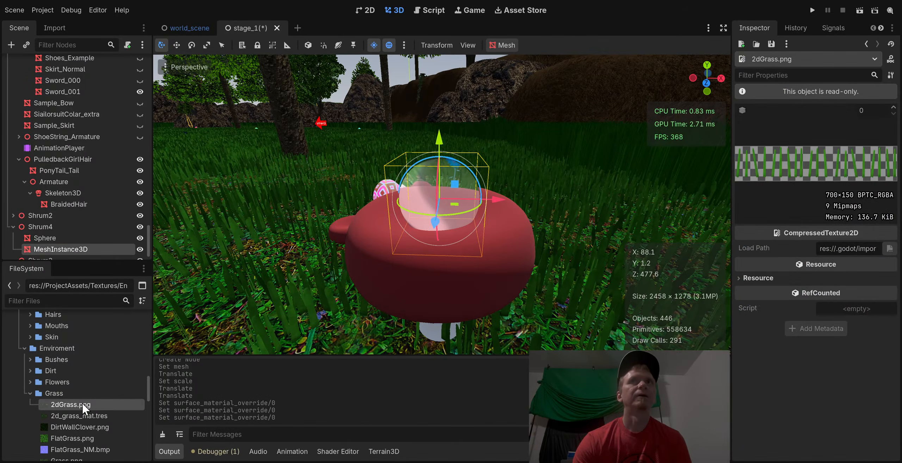
left_click_drag(730, 196, 417, 199)
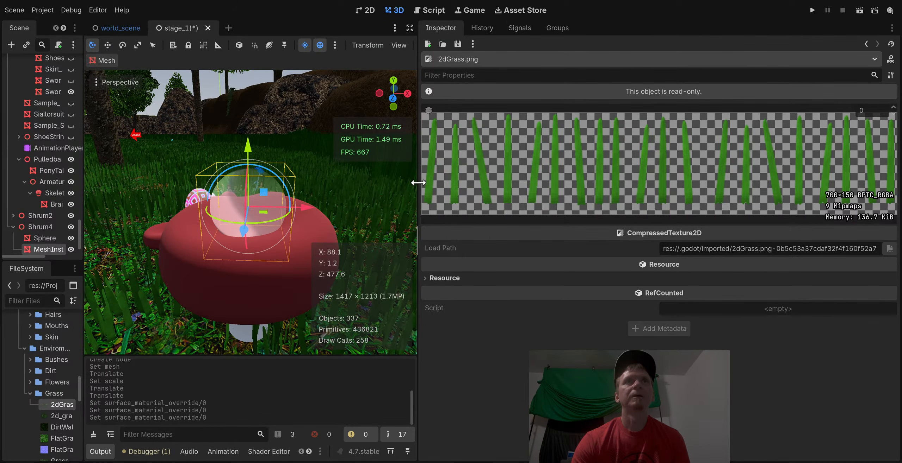
left_click_drag(418, 182, 764, 177)
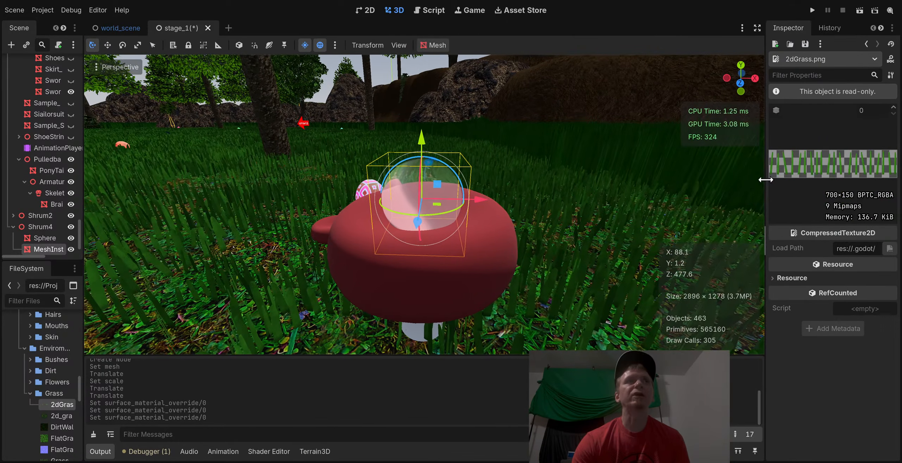
left_click_drag(82, 404, 105, 404)
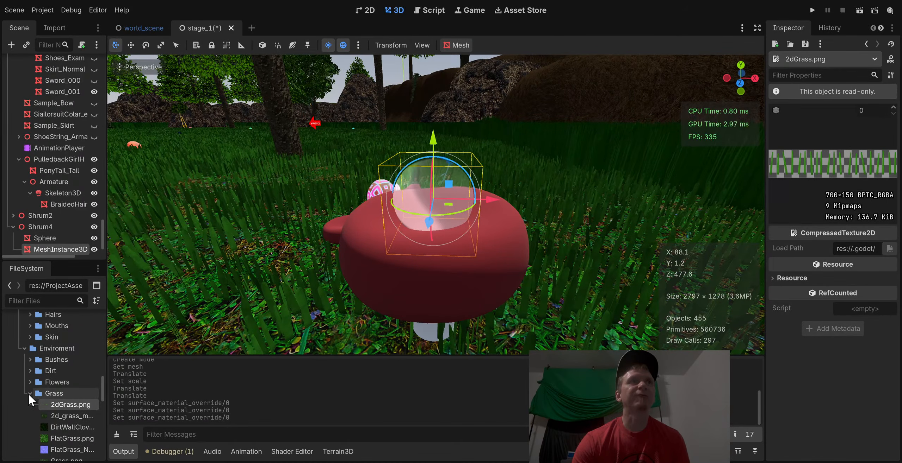
left_click(29, 393)
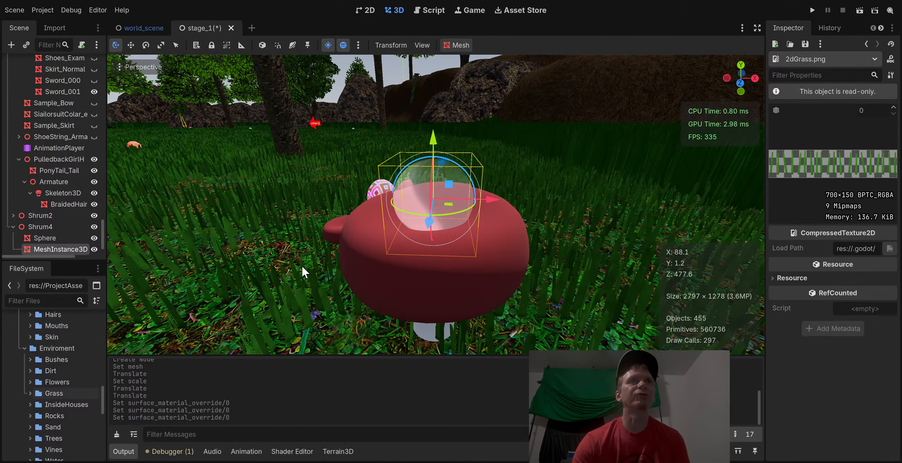
Examine the large mushroom, its cap sphere and the neighbouring mushrooms from several distances and angles
scroll(257, 243, "down", 5)
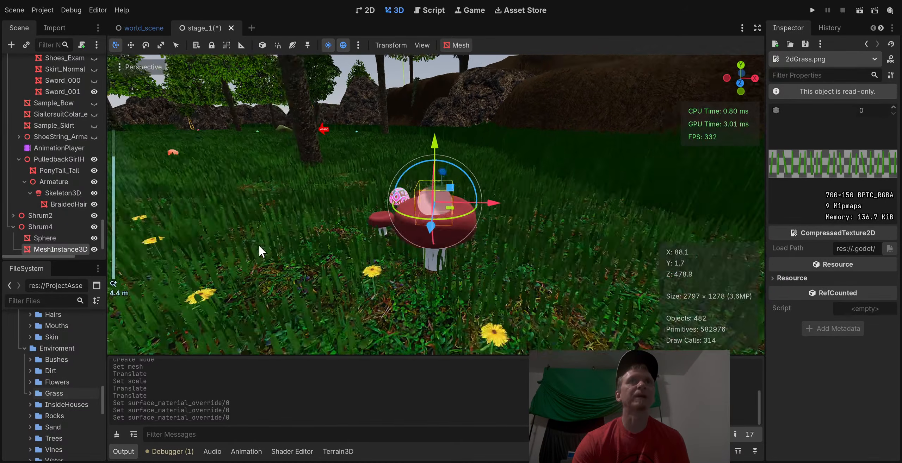
scroll(259, 246, "down", 2)
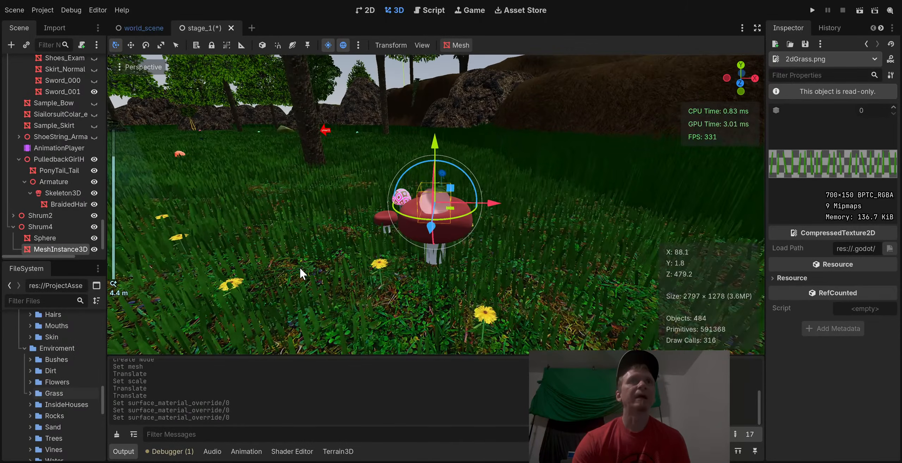
middle_click_drag(299, 265, 298, 277)
right_click_drag(300, 274, 312, 245)
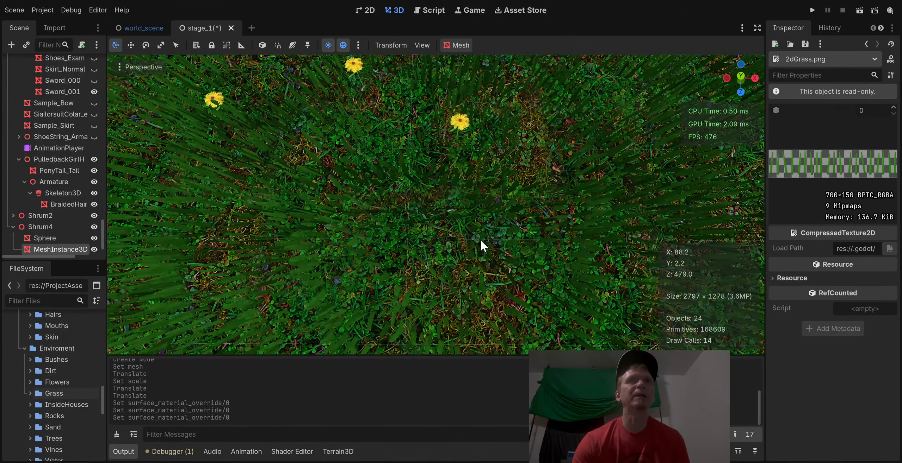
scroll(404, 253, "up", 5)
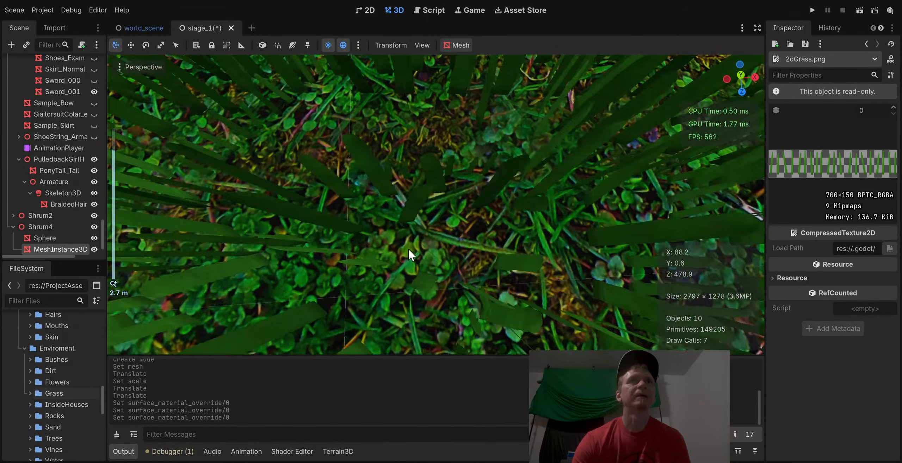
right_click_drag(408, 248, 356, 264)
key("f")
middle_click_drag(359, 264, 381, 288)
scroll(380, 288, "up", 6)
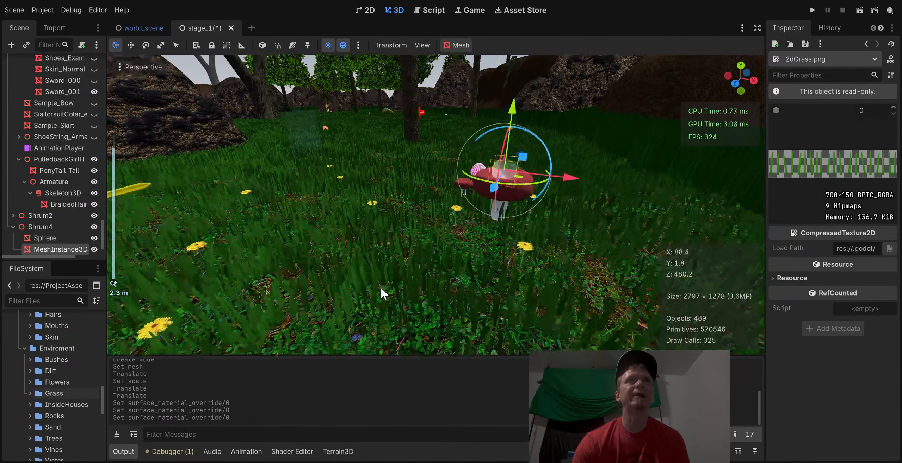
middle_click_drag(414, 276, 425, 280)
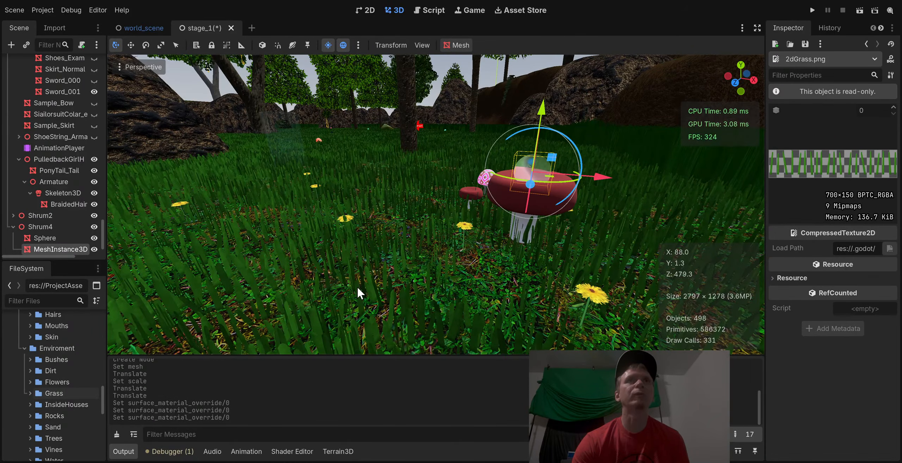
middle_click_drag(398, 249, 435, 246)
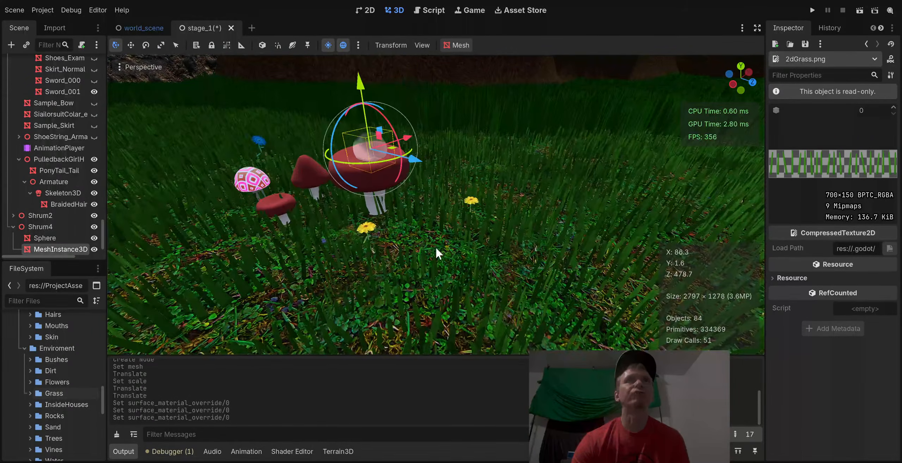
scroll(392, 216, "up", 2)
middle_click_drag(387, 220, 419, 235)
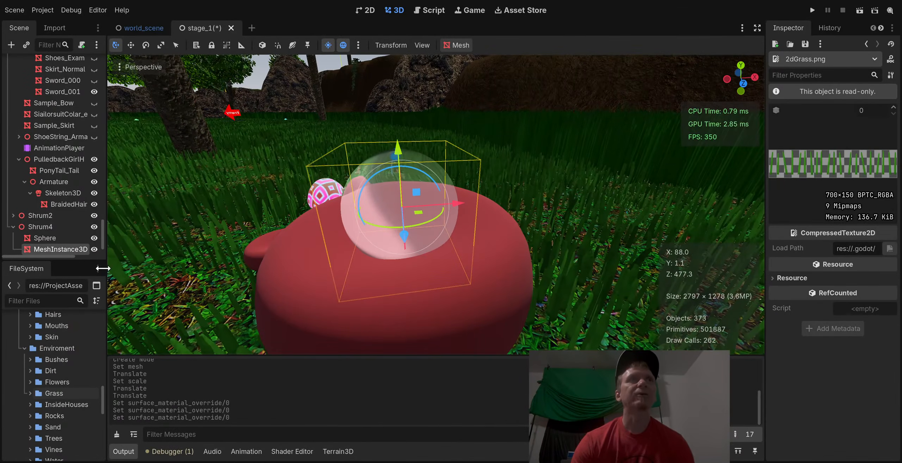
Reselect the transparent sphere on the large mushroom's cap, open its override material's shader for editing, and save the scene
left_click(72, 249)
left_click(49, 228)
left_click(59, 250)
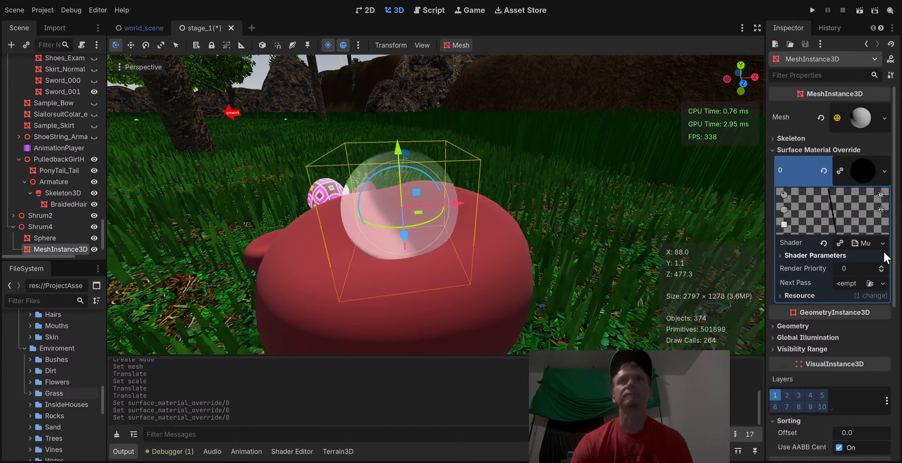
left_click(862, 243)
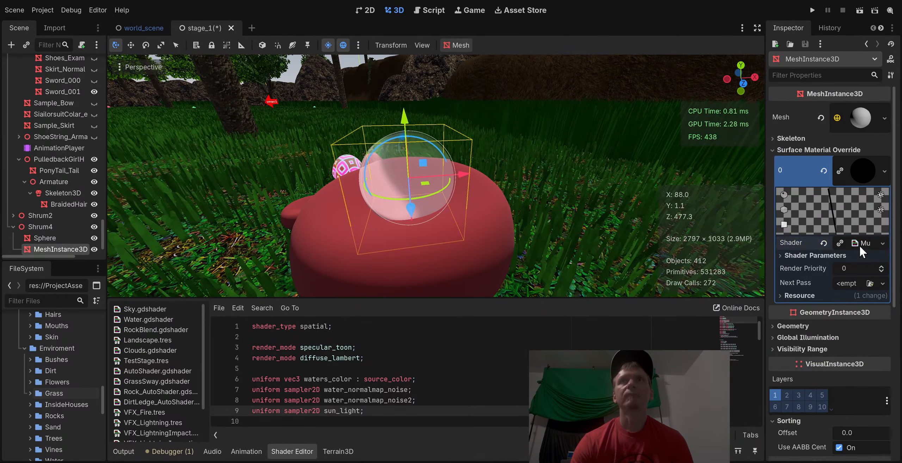
left_click(792, 255)
left_click(792, 255)
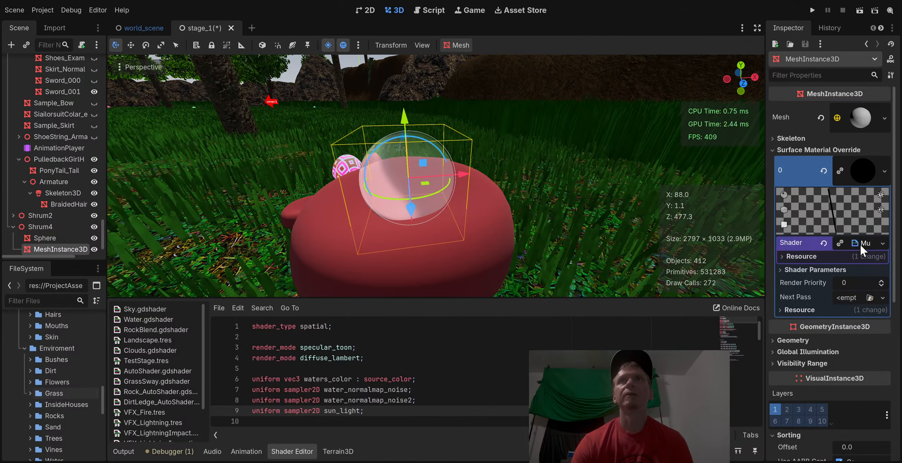
left_click(824, 257)
left_click(823, 257)
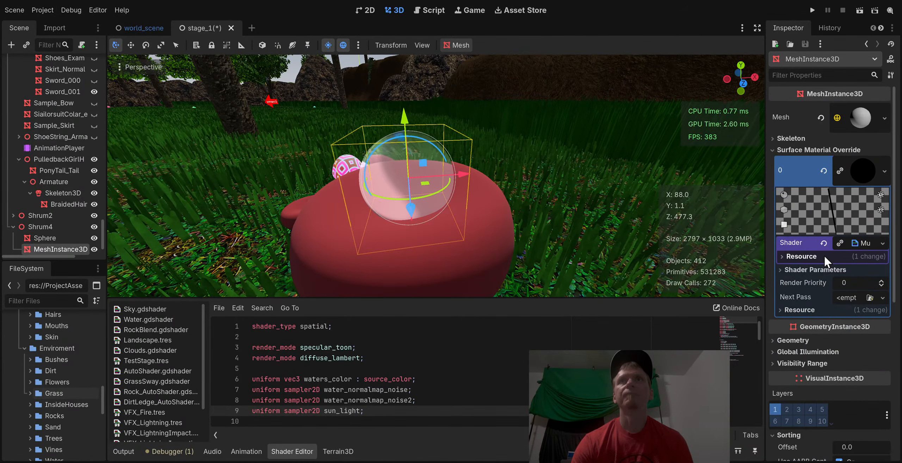
key("ctrl+s")
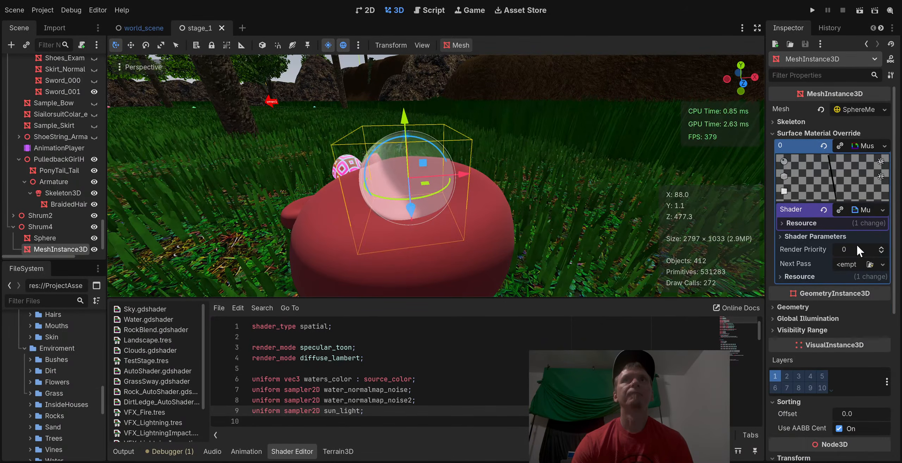
Expand the sphere's shader parameters, set the waters color to pink and assign a new noise texture to water_normalmap_noise
left_click(855, 240)
left_click(855, 240)
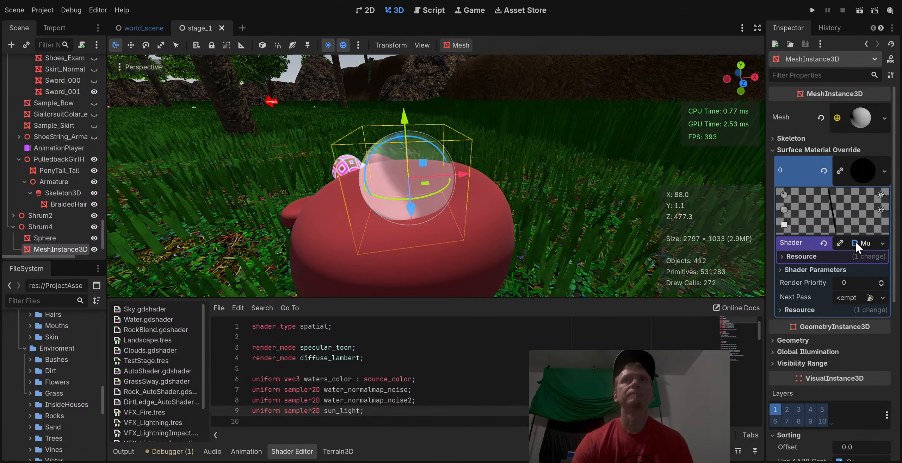
left_click(853, 241)
left_click(837, 255)
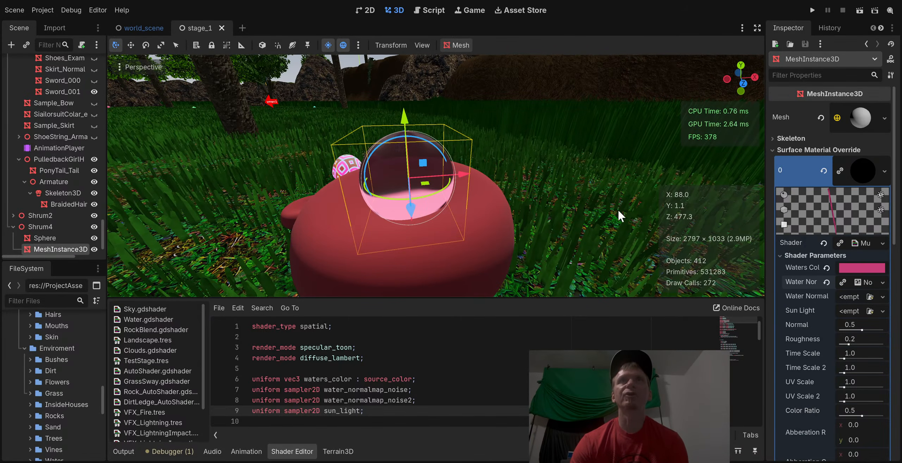
scroll(848, 362, "down", 3)
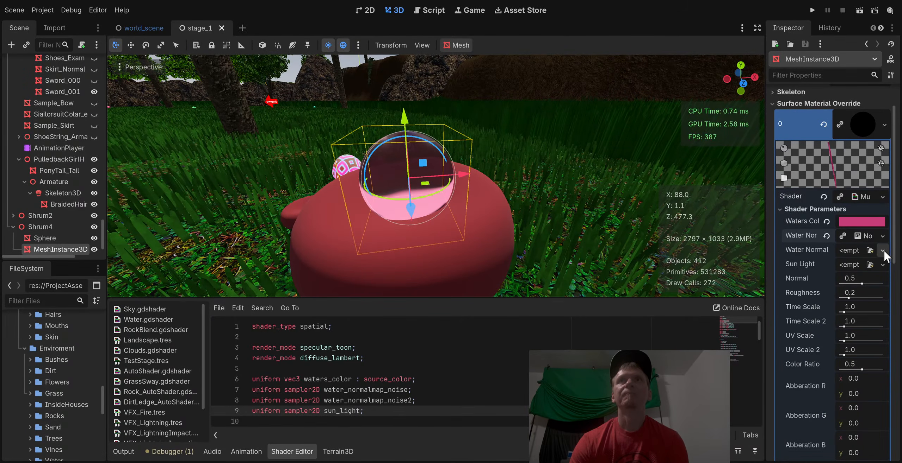
Give the first water normal's noise texture a FastNoiseLite noise and enable As Normal Map
left_click(866, 237)
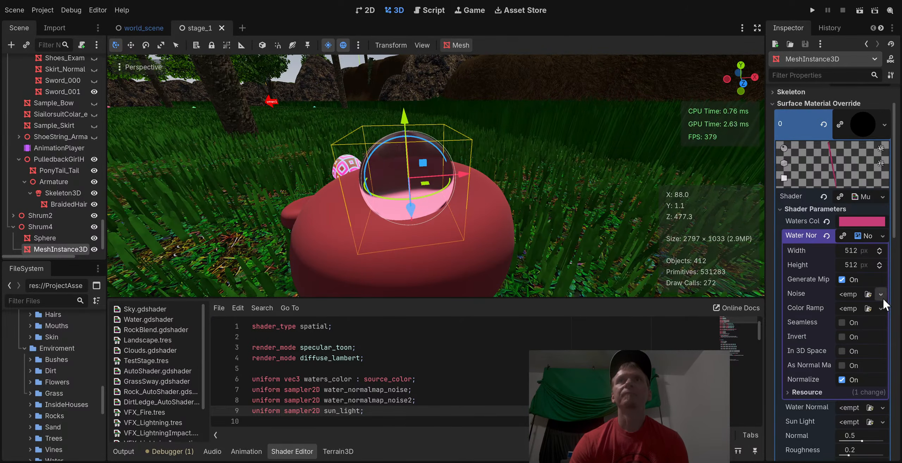
left_click(851, 322)
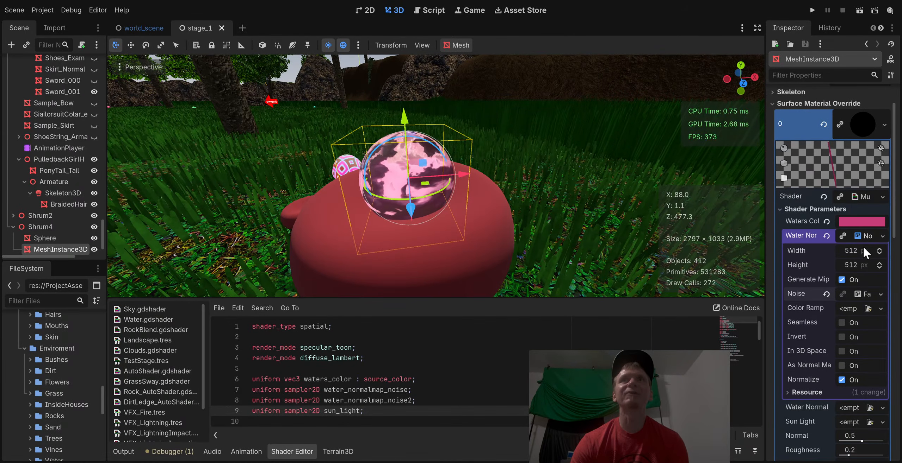
left_click(843, 365)
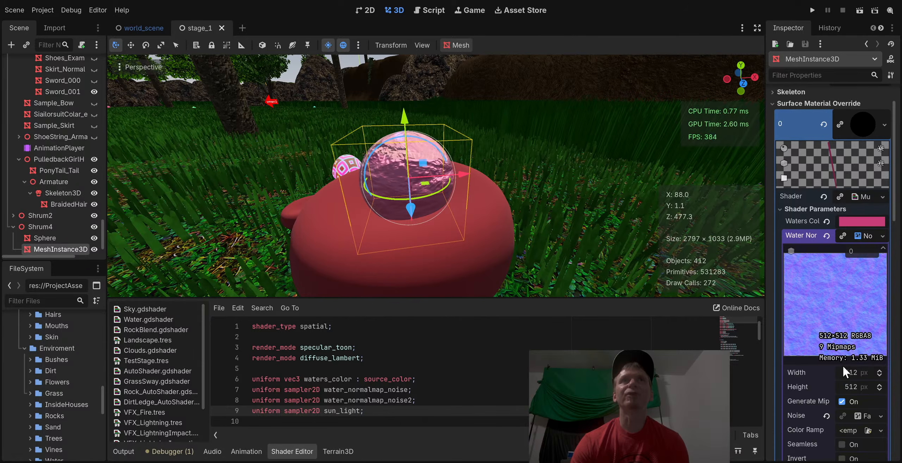
scroll(869, 341, "down", 3)
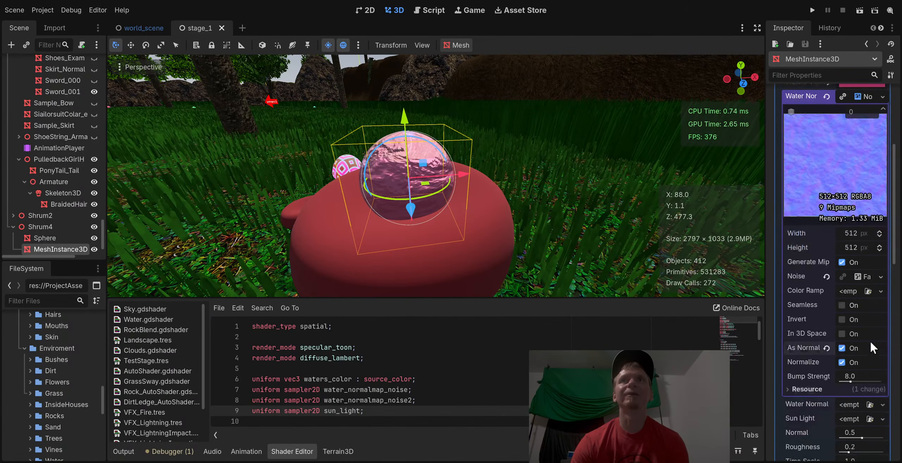
Change the noise type to Cellular and lower its frequency to 0.0043
left_click(864, 277)
scroll(870, 352, "down", 1)
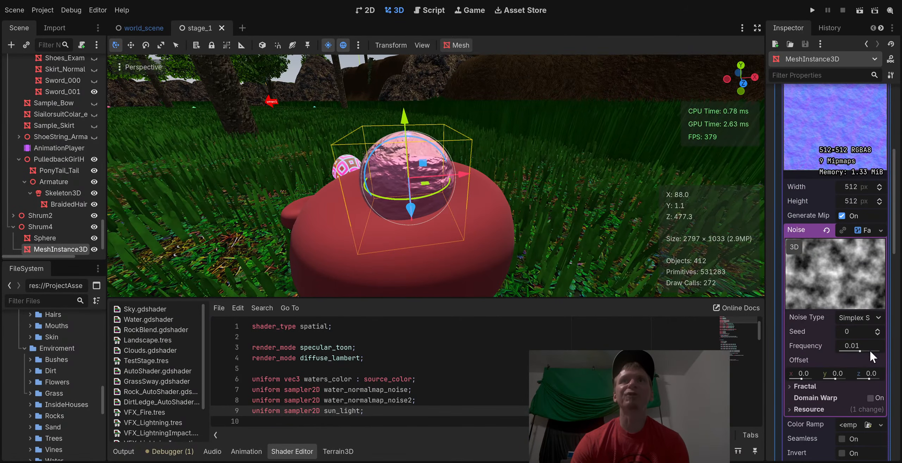
mouse_move(862, 352)
left_mouse_down()
mouse_move(847, 352)
mouse_move(873, 350)
mouse_move(860, 351)
left_mouse_up()
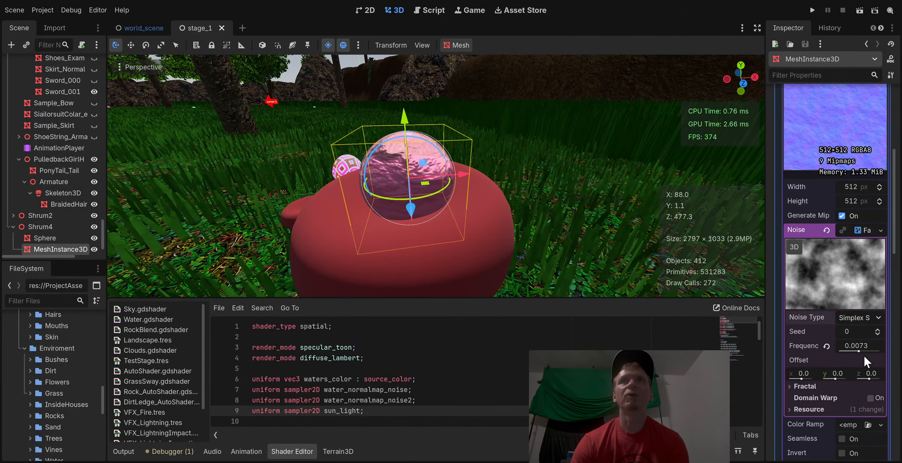
left_click(860, 358)
left_click_drag(870, 351, 853, 353)
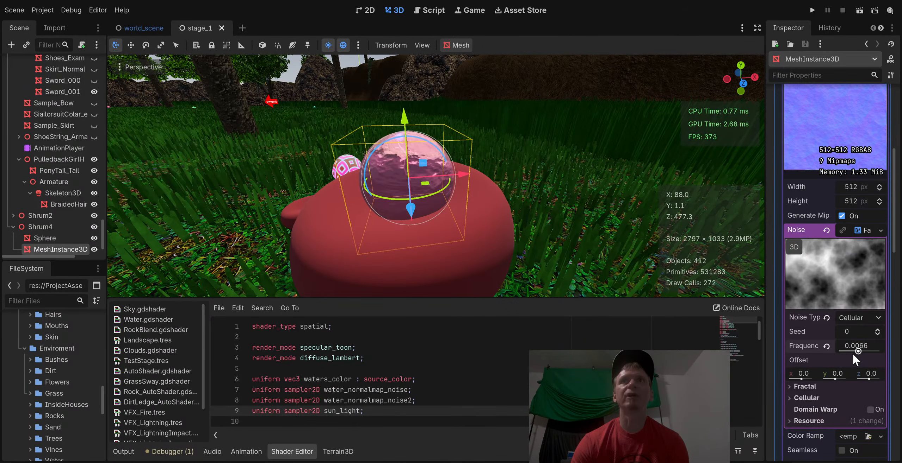
scroll(854, 366, "down", 5)
scroll(845, 366, "down", 3)
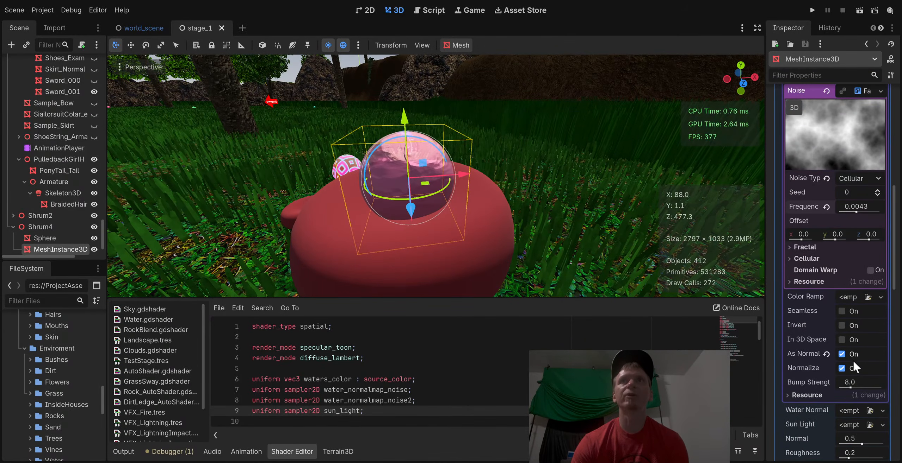
Disable As Normal Map on the noise texture, enable In 3D Space and Seamless, and set the seamless blend to 1.0
left_click(841, 355)
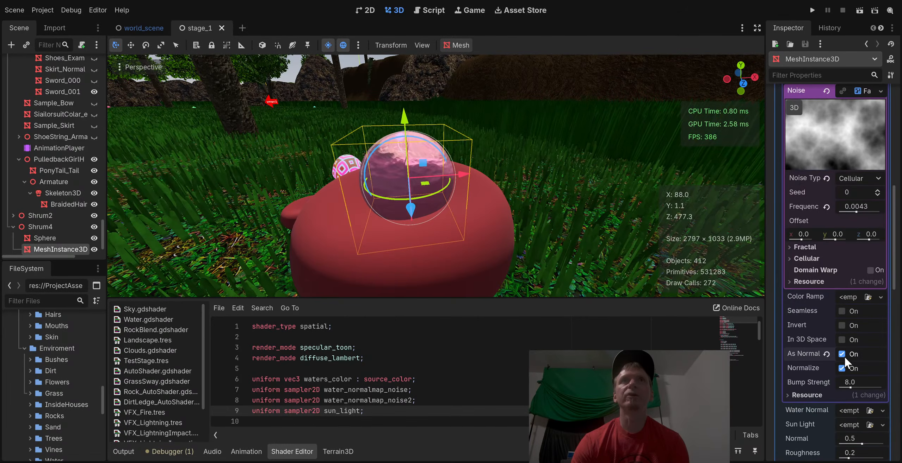
left_click(842, 340)
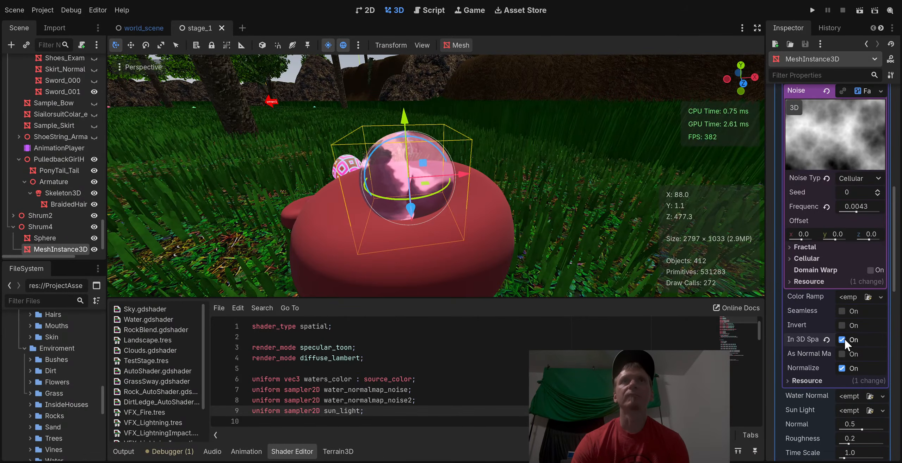
left_click(841, 312)
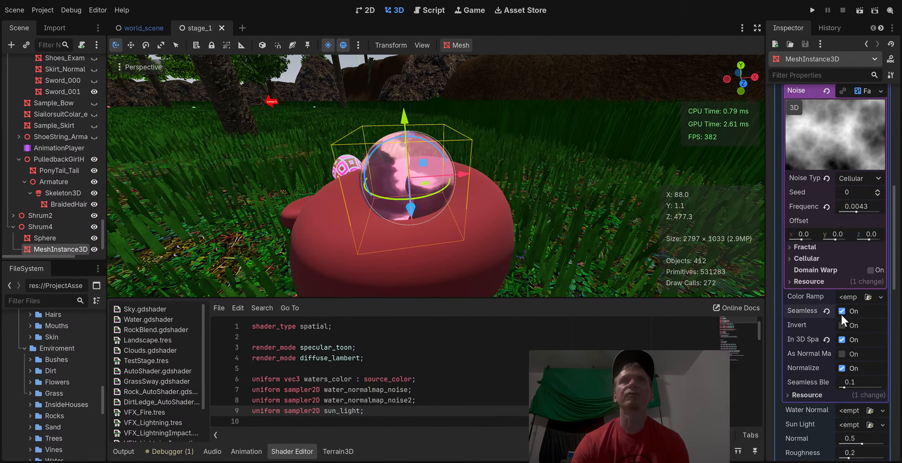
left_click_drag(843, 387, 883, 388)
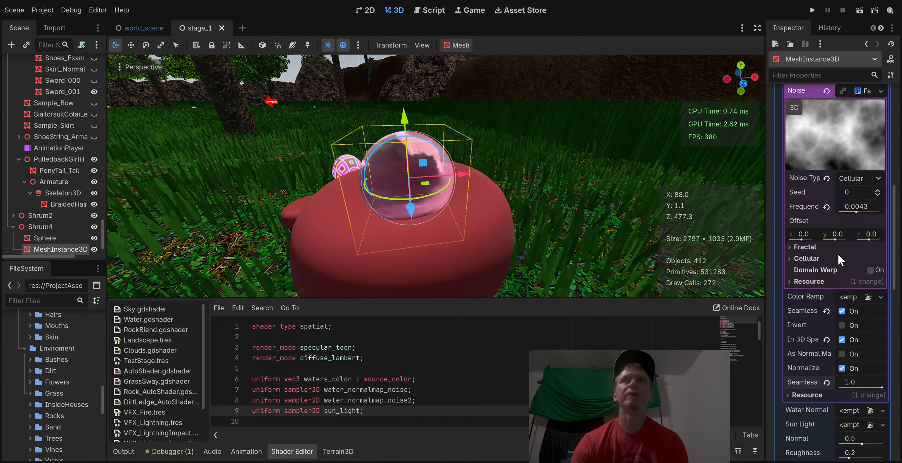
Set the noise's fractal type to Ridged, with a weighted strength of 0.59 and 3 octaves
left_click(821, 248)
left_click(850, 262)
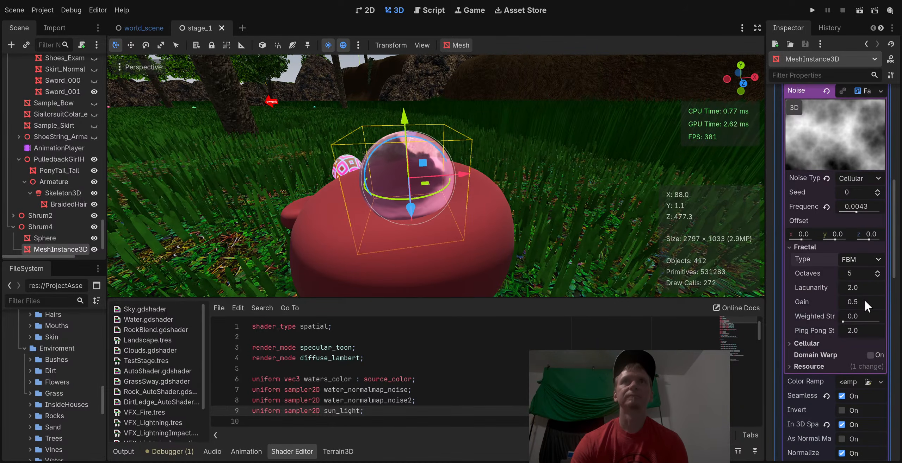
left_click(863, 300)
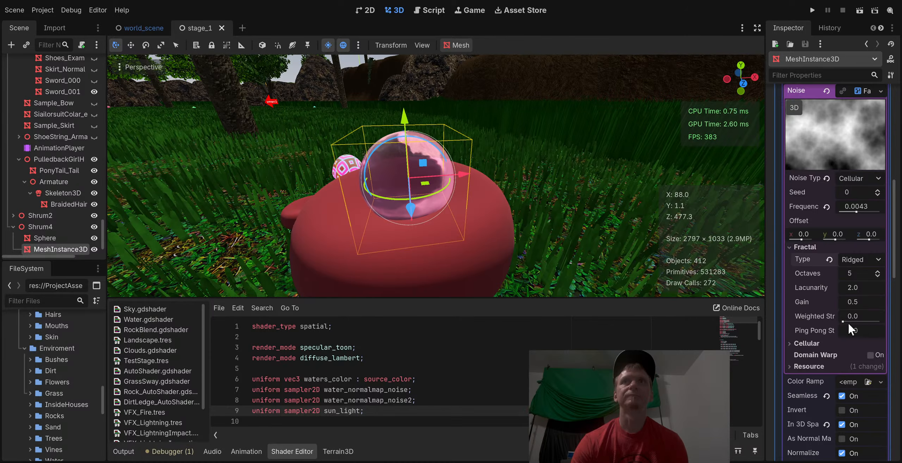
mouse_move(847, 323)
left_mouse_down()
mouse_move(875, 323)
mouse_move(863, 328)
left_mouse_up()
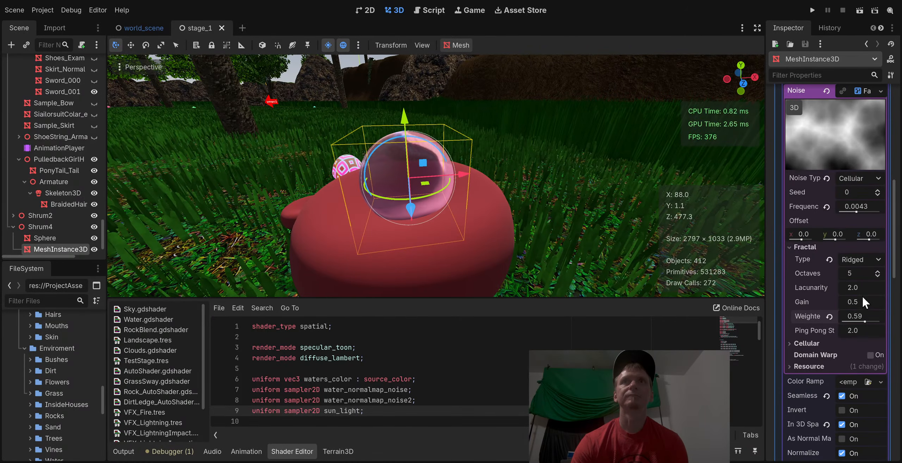
mouse_move(861, 274)
left_mouse_down()
mouse_move(877, 274)
mouse_move(857, 274)
left_mouse_up()
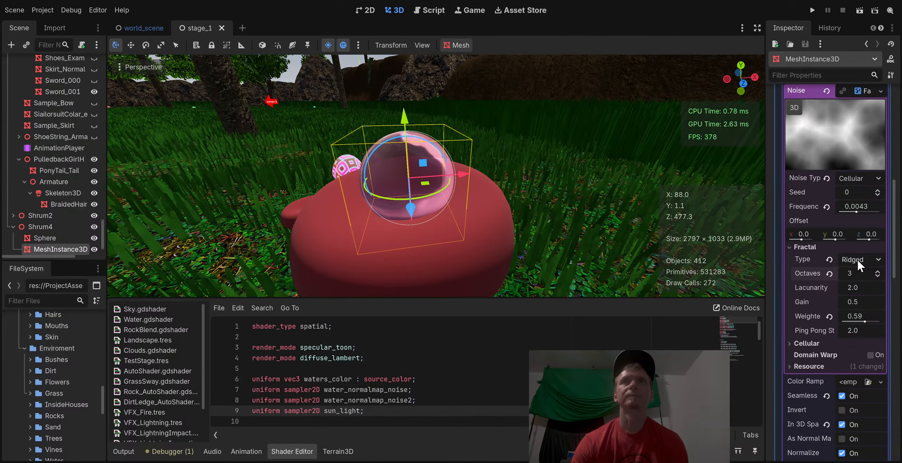
Switch the noise's fractal type to Ping-Pong and deselect the sphere to view its surface without the gizmo
left_click(867, 304)
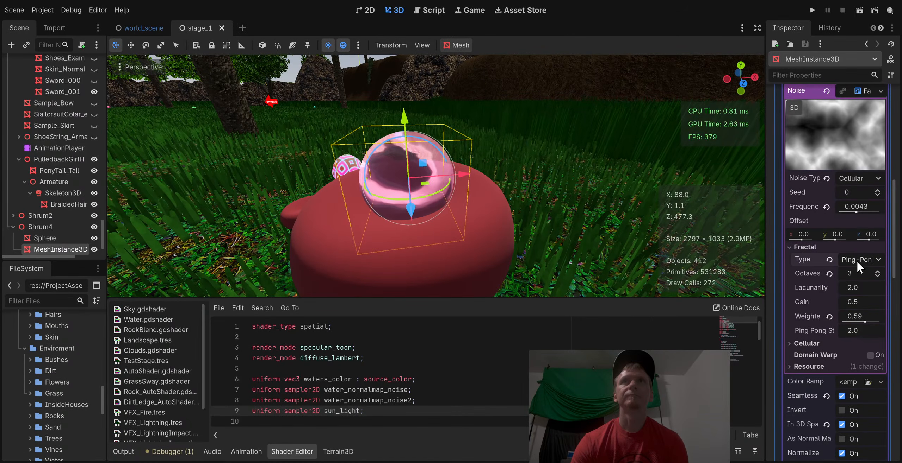
scroll(435, 226, "down", 5)
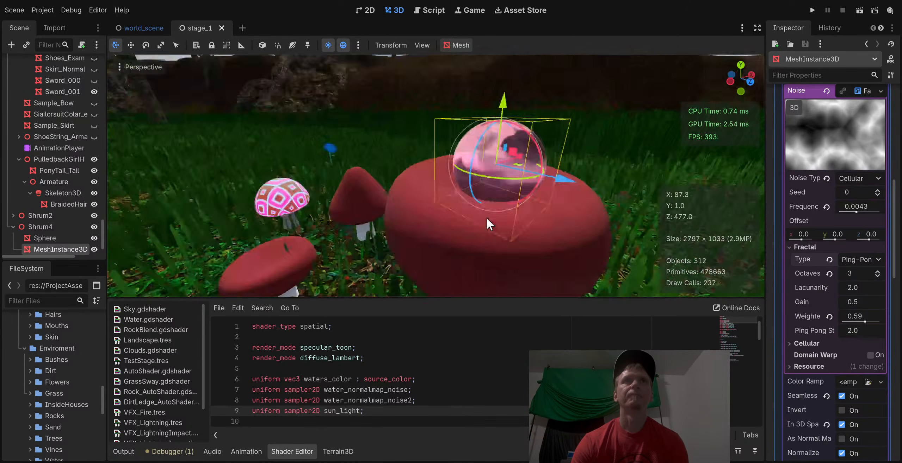
left_click(390, 138)
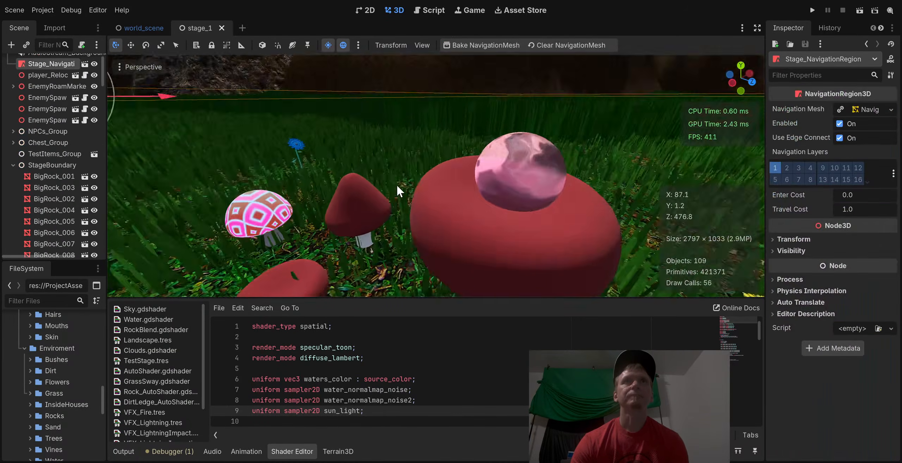
Reselect the sphere on the large mushroom's cap and collapse its noise and water normal map texture settings
middle_click_drag(396, 184, 445, 183)
left_click(445, 183)
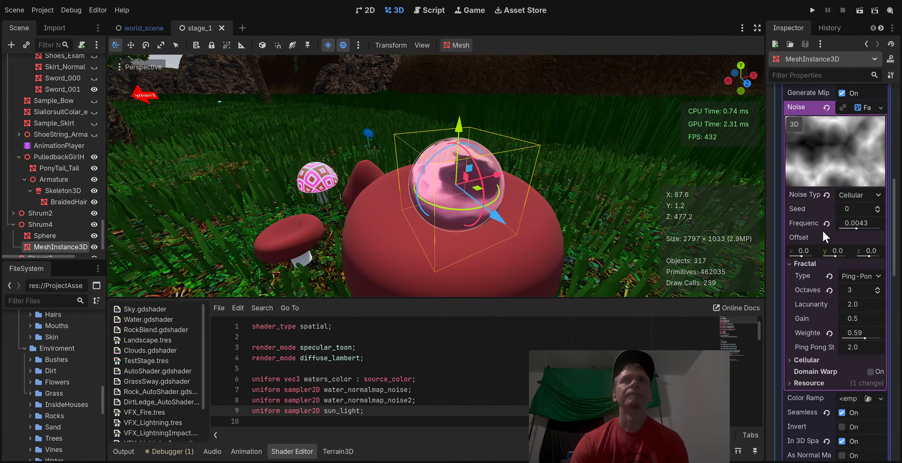
scroll(866, 213, "up", 4)
left_click(858, 247)
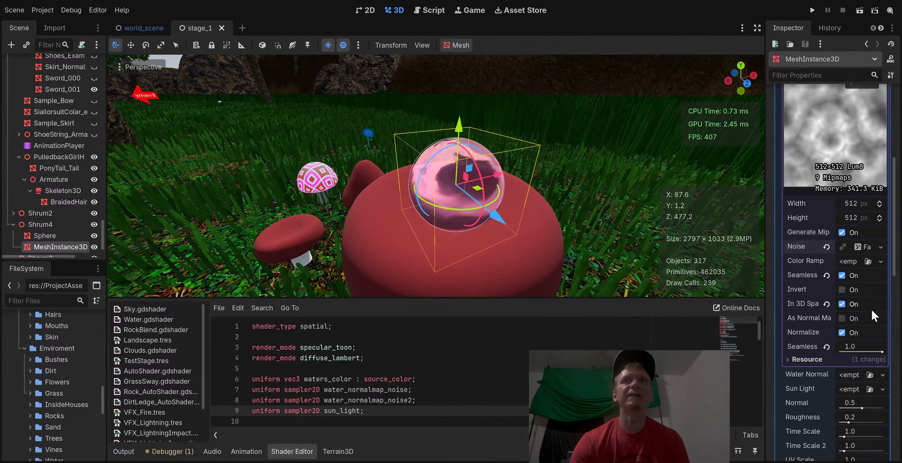
scroll(870, 349, "down", 3)
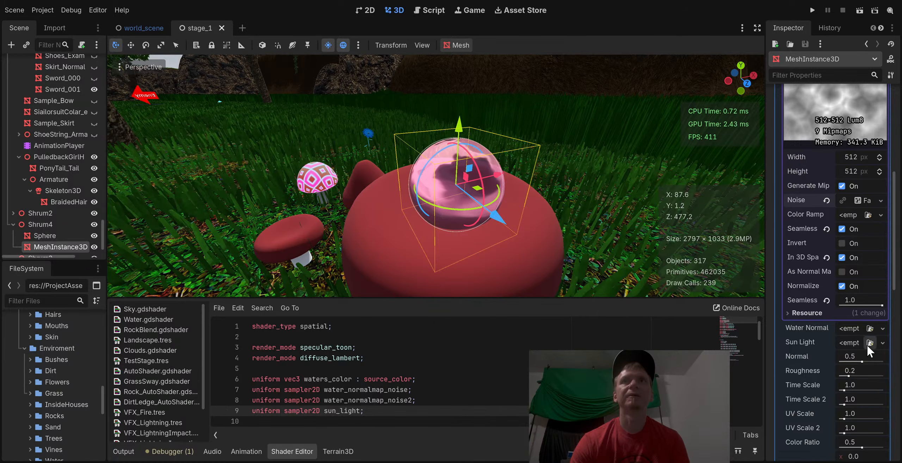
scroll(875, 164, "up", 5)
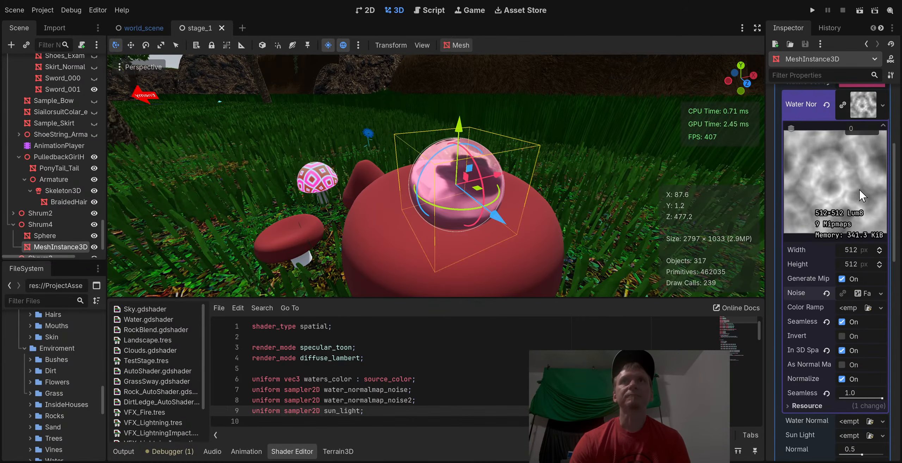
left_click(868, 105)
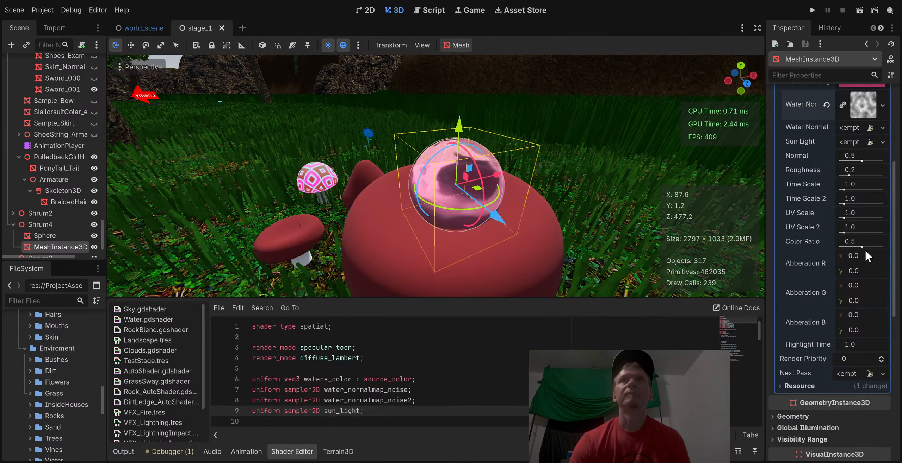
Set the shader's Color Ratio to 0.8, UV Scale 2 to 0.0 and UV Scale to 0.8, then deselect the sphere to view it
mouse_move(860, 245)
left_mouse_down()
mouse_move(901, 250)
mouse_move(872, 245)
left_mouse_up()
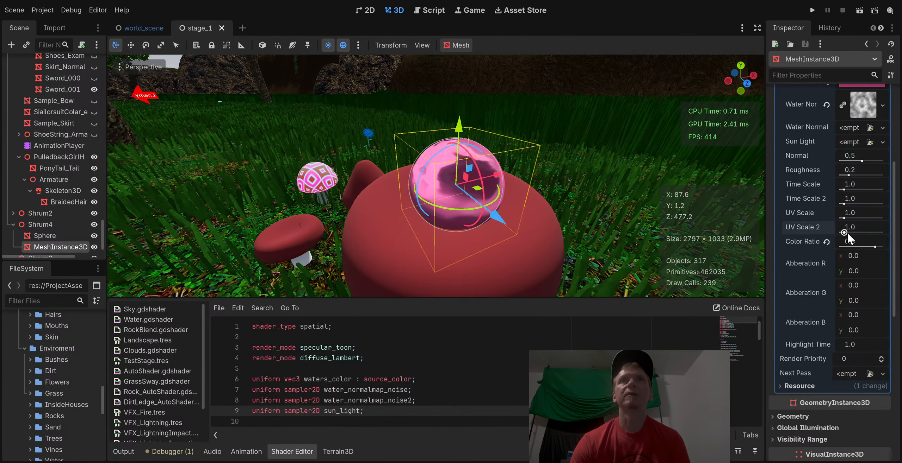
mouse_move(839, 234)
left_mouse_down()
mouse_move(847, 216)
mouse_move(864, 216)
mouse_move(835, 219)
mouse_move(844, 219)
left_mouse_up()
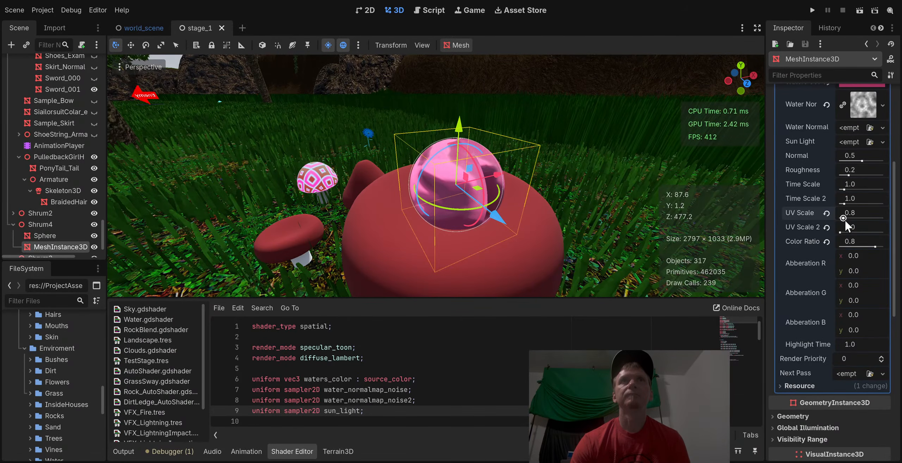
left_click(554, 119)
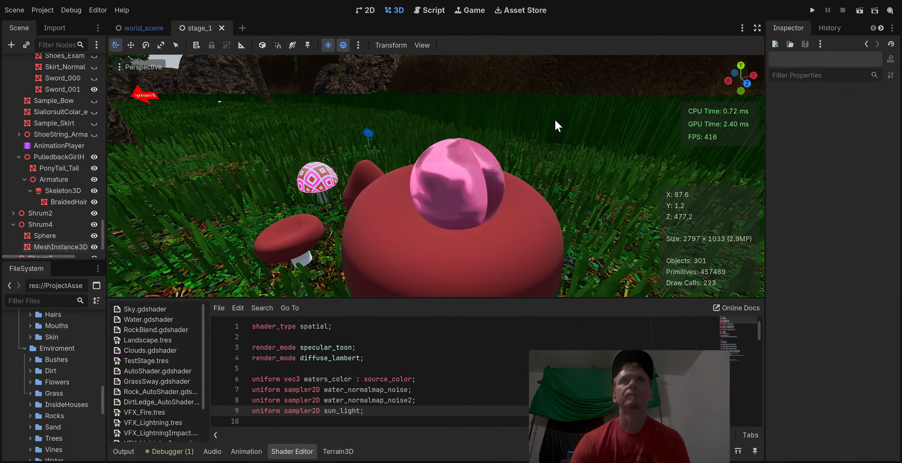
middle_click_drag(554, 119, 558, 171)
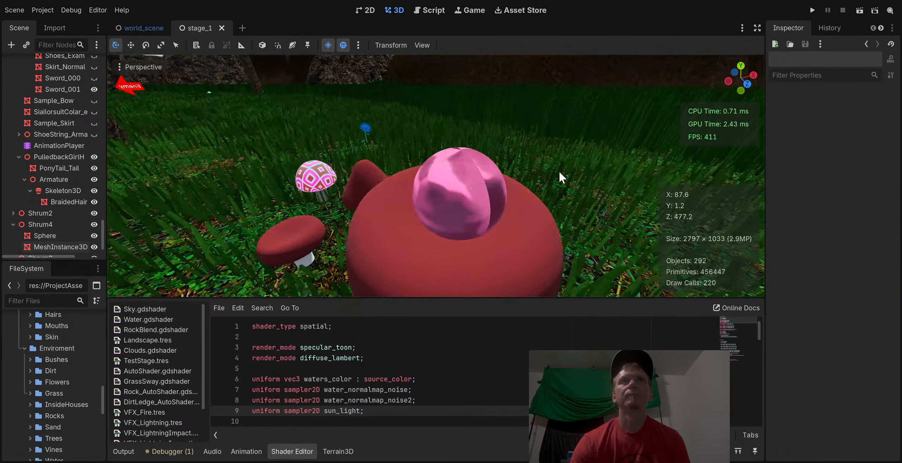
Set the sphere shader's UV Scale to 3.0, both Time Scale values to 6.8 and Normal to 0.2
left_click(496, 189)
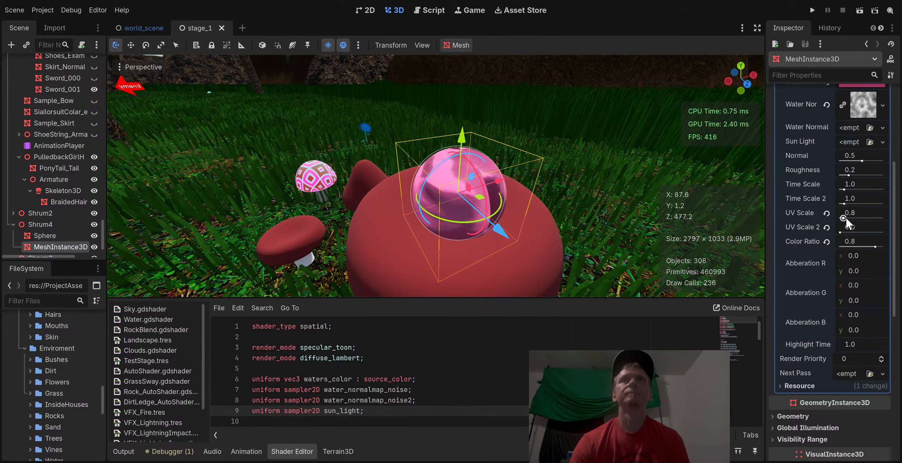
left_click_drag(846, 217, 855, 217)
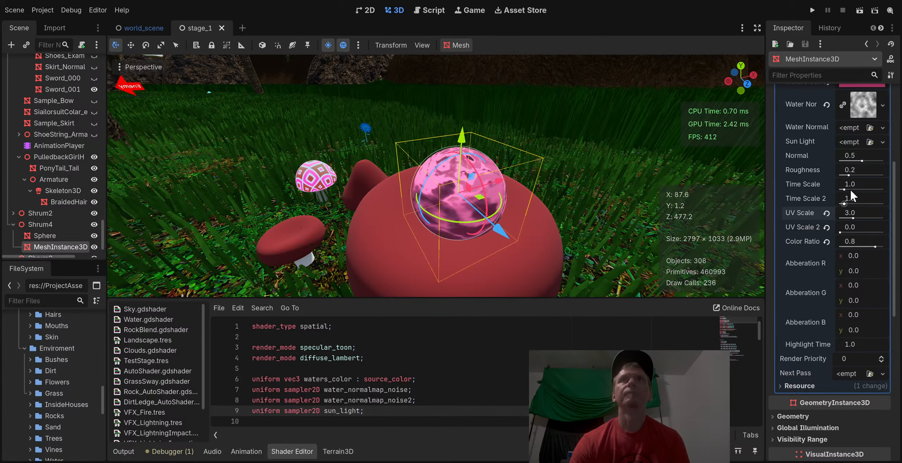
left_click_drag(845, 189, 870, 204)
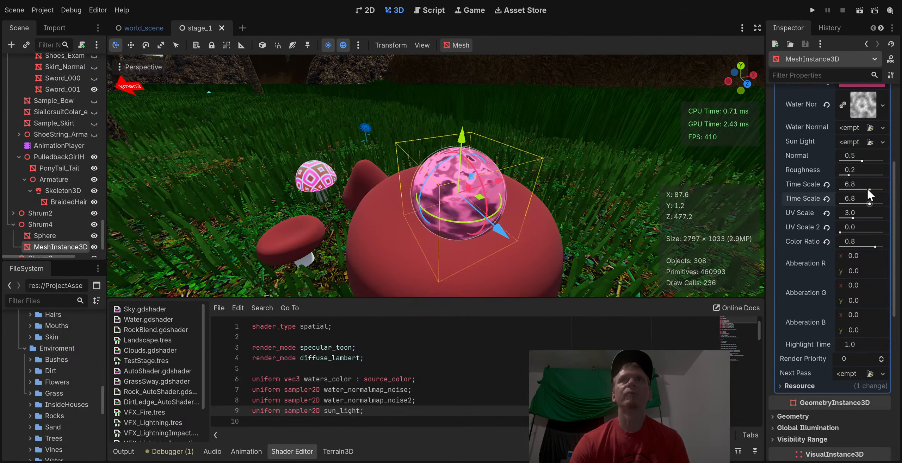
mouse_move(850, 175)
left_mouse_down()
mouse_move(873, 175)
mouse_move(844, 177)
mouse_move(863, 181)
mouse_move(851, 179)
mouse_move(858, 175)
mouse_move(836, 165)
left_mouse_up()
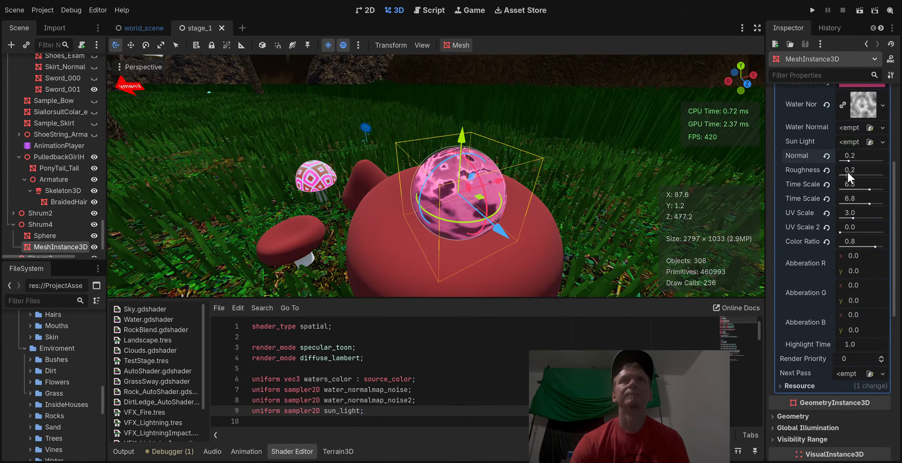
Reopen the water normal map texture's noise settings and raise the noise frequency to 0.0056
scroll(862, 175, "up", 2)
left_click(863, 198)
scroll(871, 248, "down", 1)
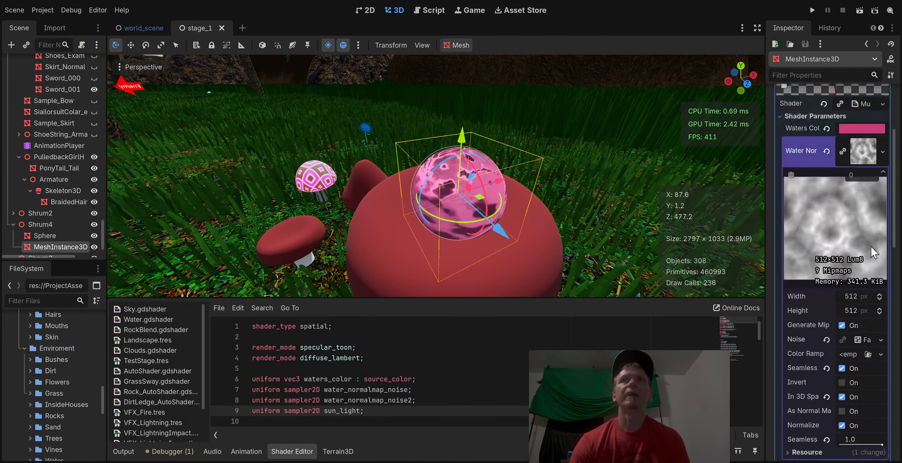
scroll(873, 249, "down", 1)
scroll(875, 244, "up", 1)
scroll(852, 275, "down", 1)
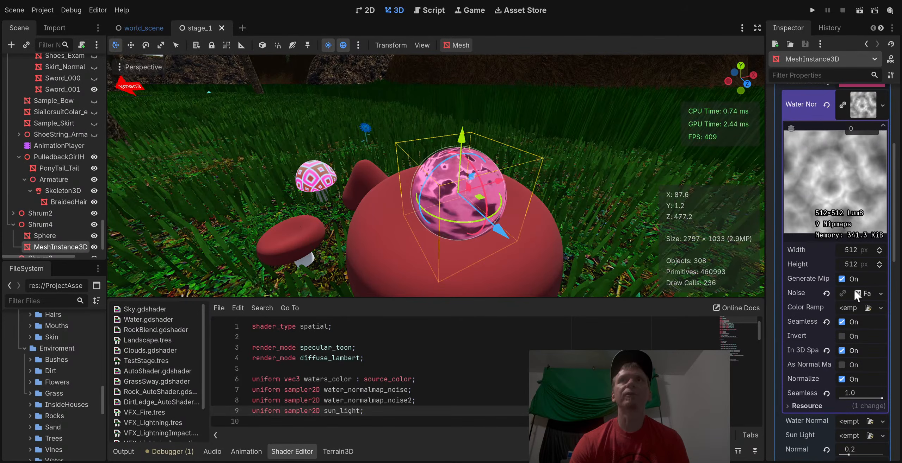
left_click(862, 289)
scroll(856, 296, "down", 3)
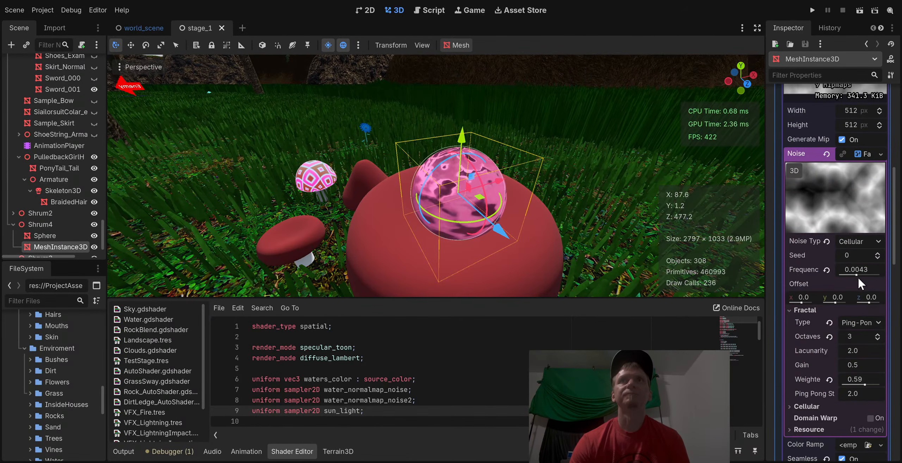
mouse_move(856, 274)
left_mouse_down()
mouse_move(845, 275)
mouse_move(857, 276)
left_mouse_up()
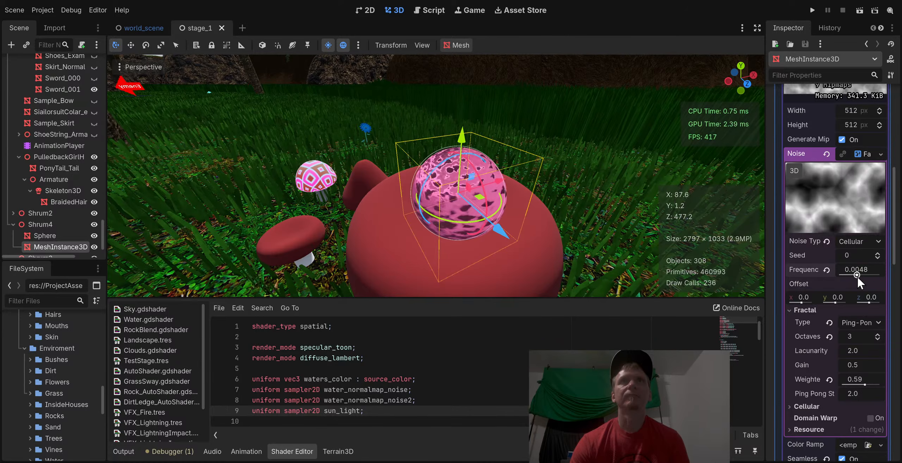
scroll(857, 276, "up", 8)
scroll(863, 320, "down", 1)
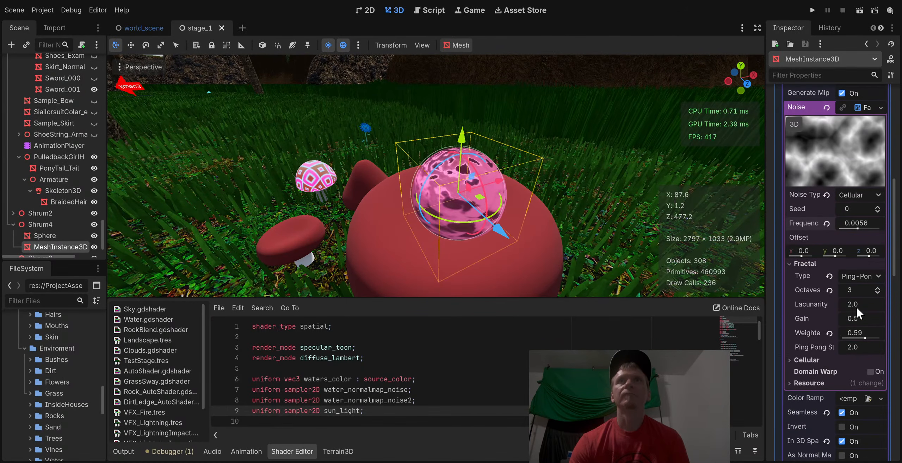
Set the noise's fractal lacunarity to 0.935, its gain to 1.435 and its cellular jitter to 1.435
left_click_drag(856, 306, 866, 338)
scroll(824, 320, "down", 2)
left_click(826, 317)
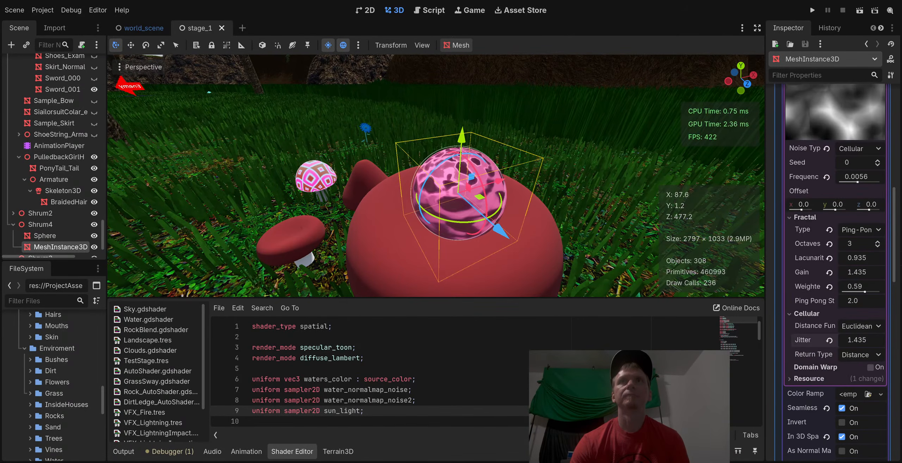
Enable As Normal Map on the noise texture and readjust the noise frequency, keeping it at 0.0056
scroll(855, 326, "down", 6)
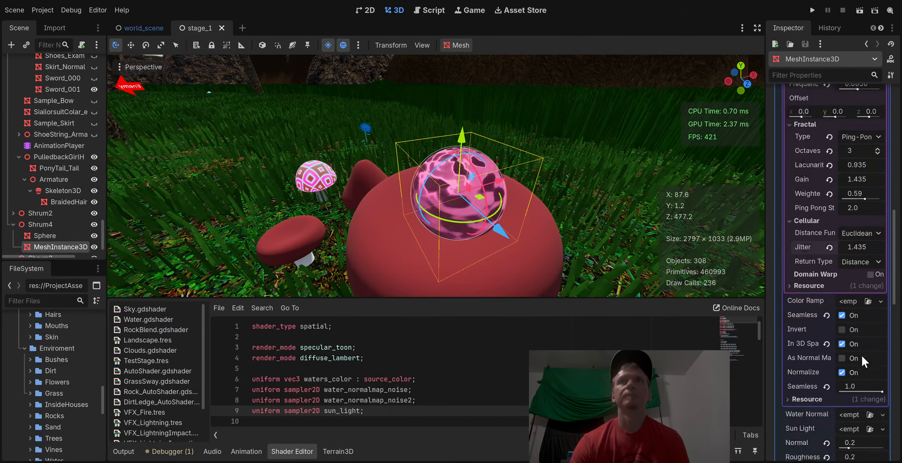
left_click(842, 312)
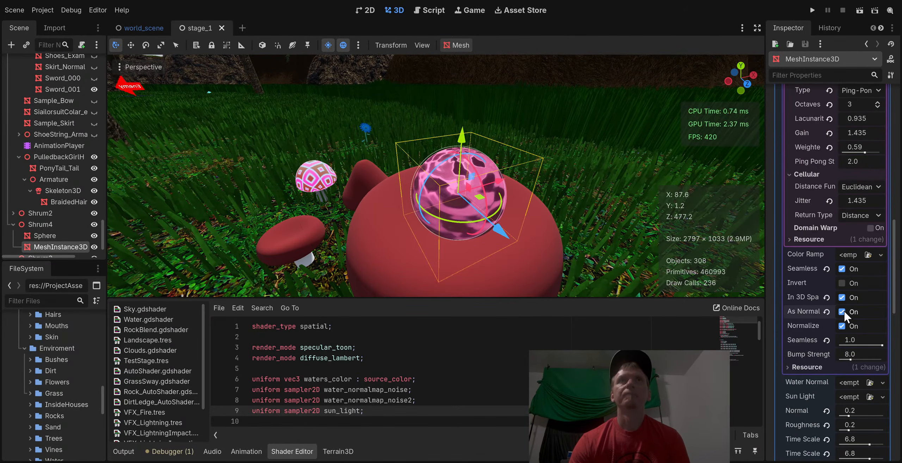
scroll(846, 313, "up", 10)
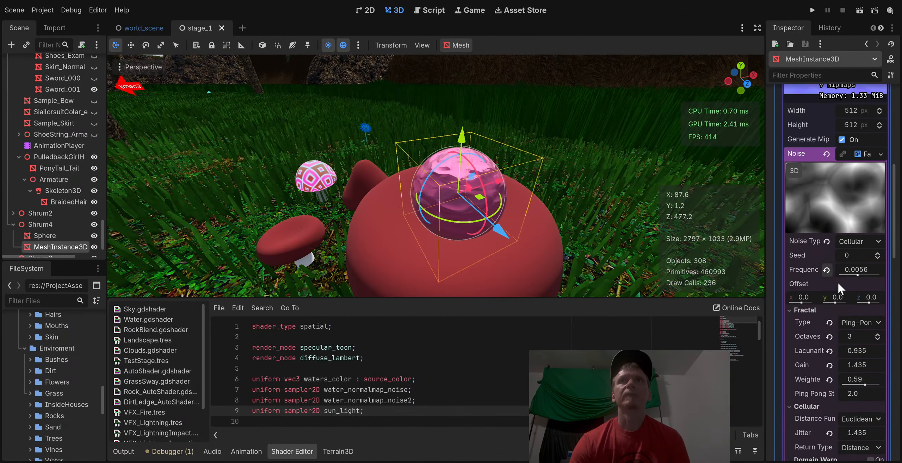
left_click_drag(851, 276, 855, 279)
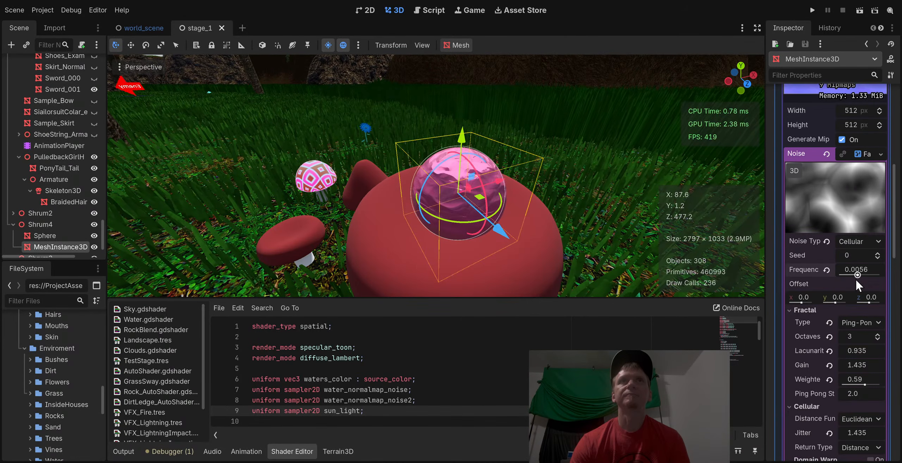
scroll(860, 220, "up", 2)
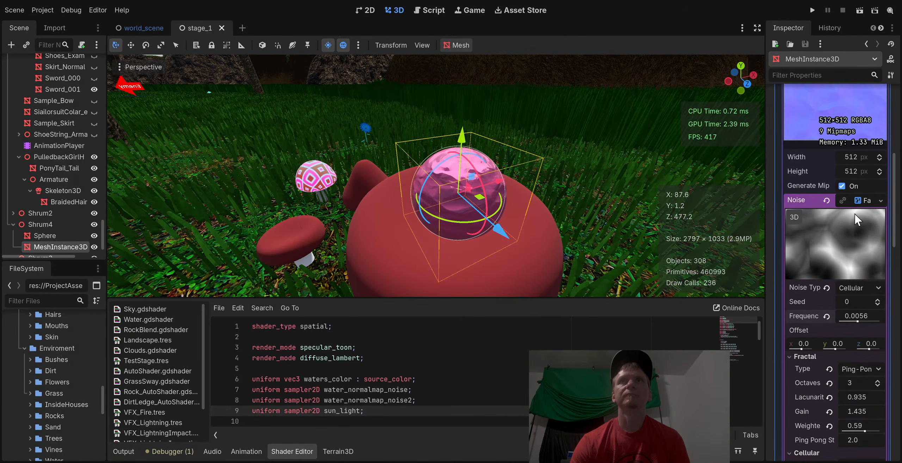
left_click(857, 201)
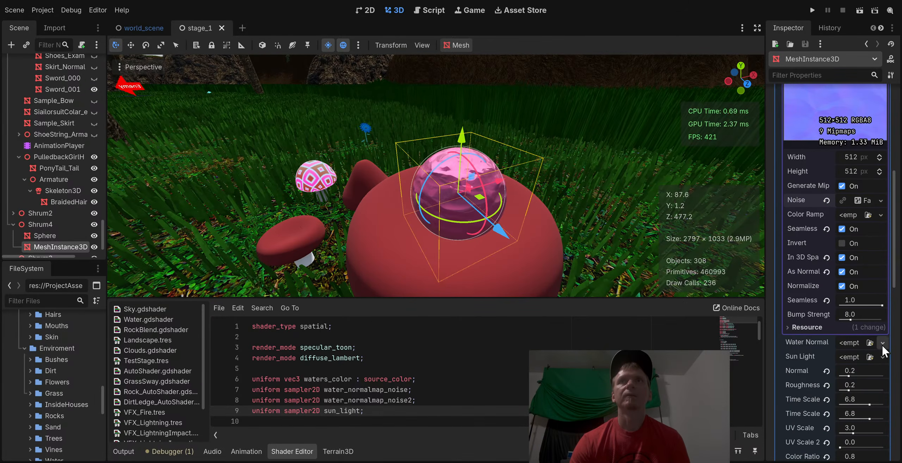
Assign new noise textures to the shader's Sun Light and second water normal map parameters
left_click(802, 428)
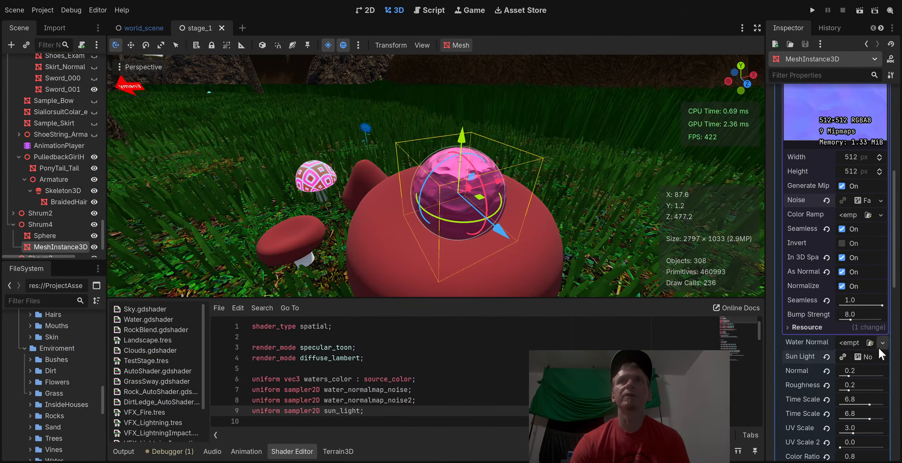
left_click(805, 427)
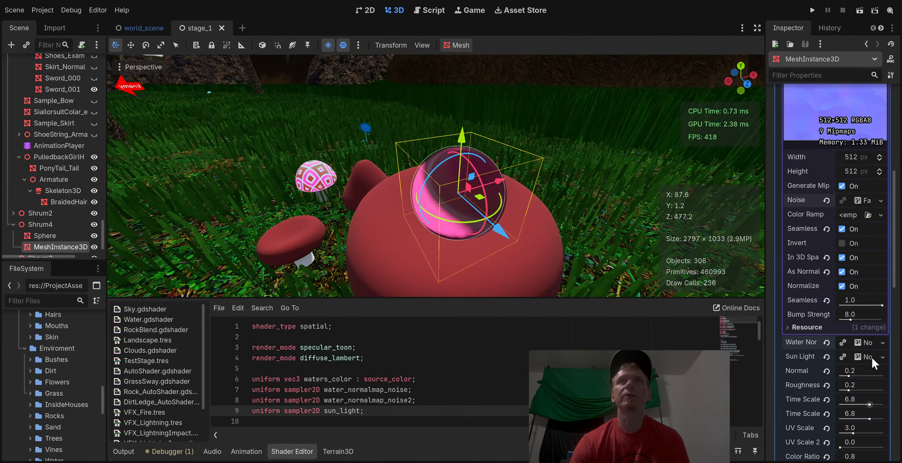
scroll(871, 357, "down", 2)
scroll(853, 366, "down", 2)
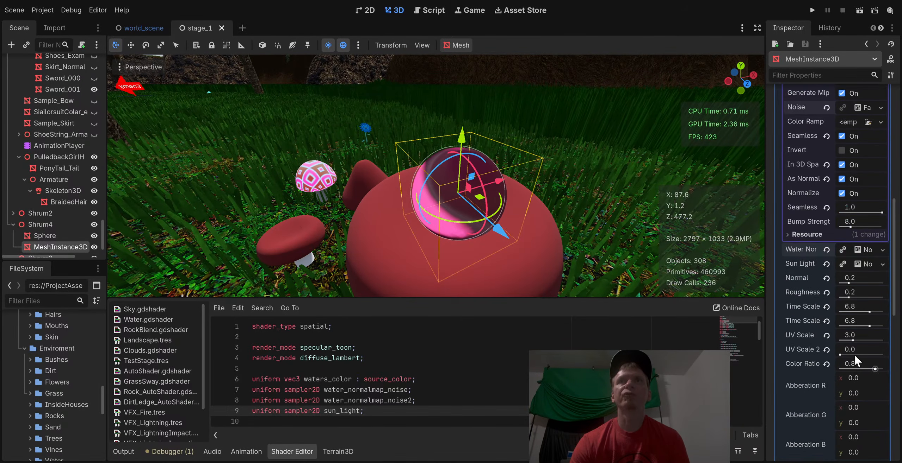
Enable In 3D Space and As Normal Map on the Sun Light texture and give it a new FastNoiseLite noise
left_click(868, 264)
scroll(846, 355, "down", 2)
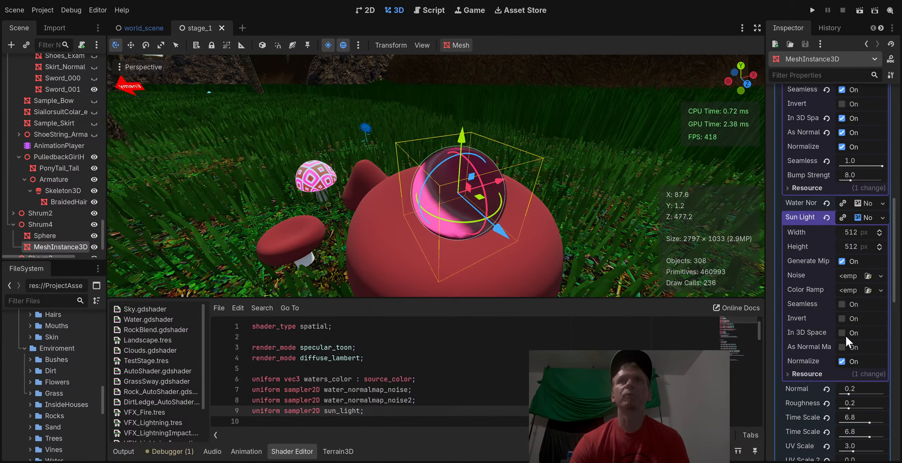
left_click(844, 334)
left_click(842, 348)
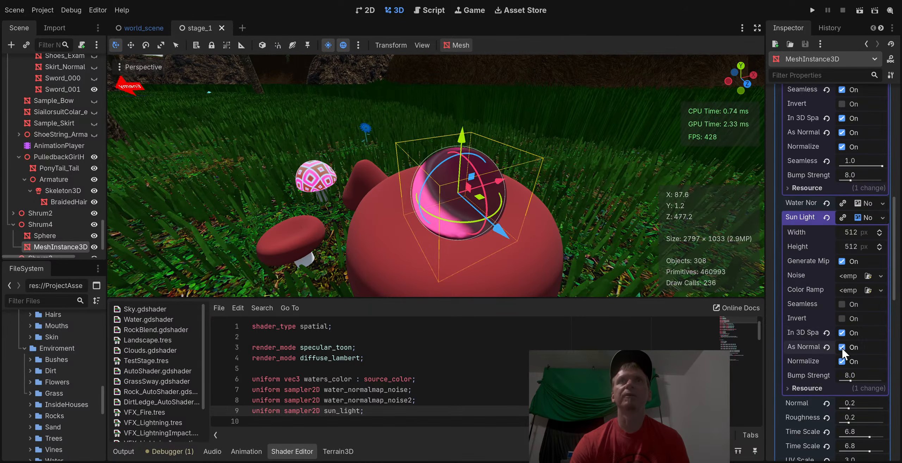
left_click(881, 276)
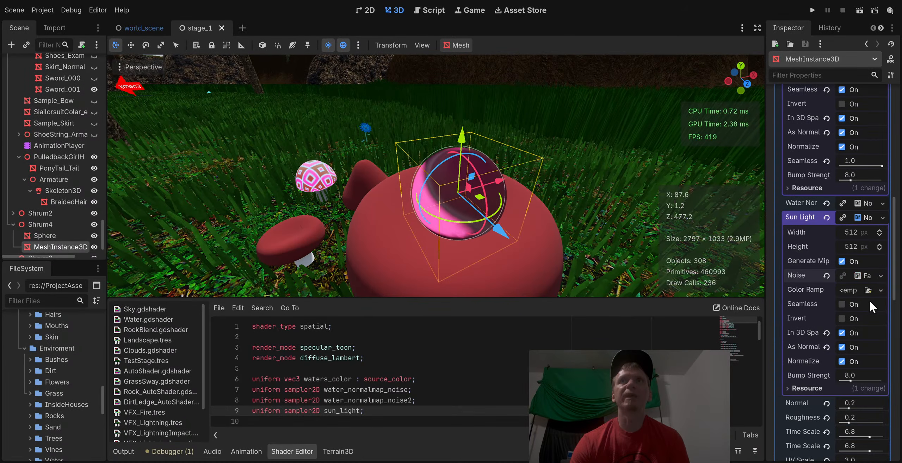
Set the Sun Light noise's frequency to 0.0062 and its fractal type to Ridged
left_click(862, 278)
scroll(845, 354, "down", 2)
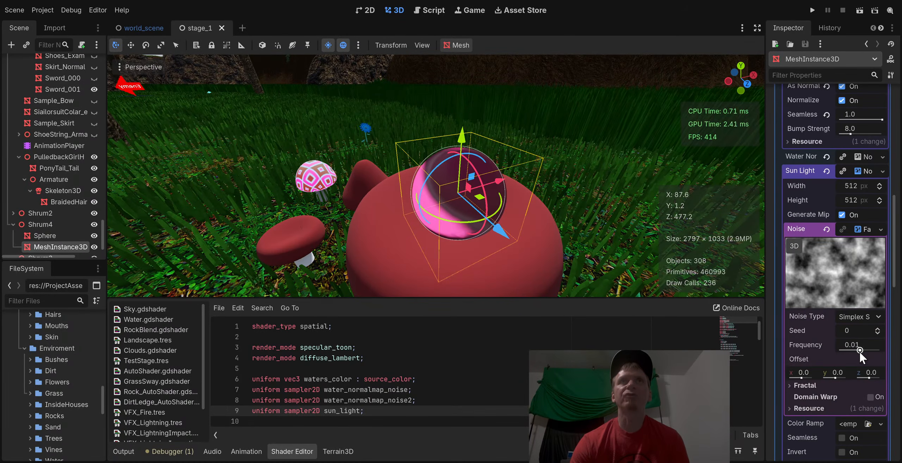
mouse_move(859, 351)
left_mouse_down()
mouse_move(871, 354)
mouse_move(856, 355)
left_mouse_up()
scroll(846, 376, "down", 2)
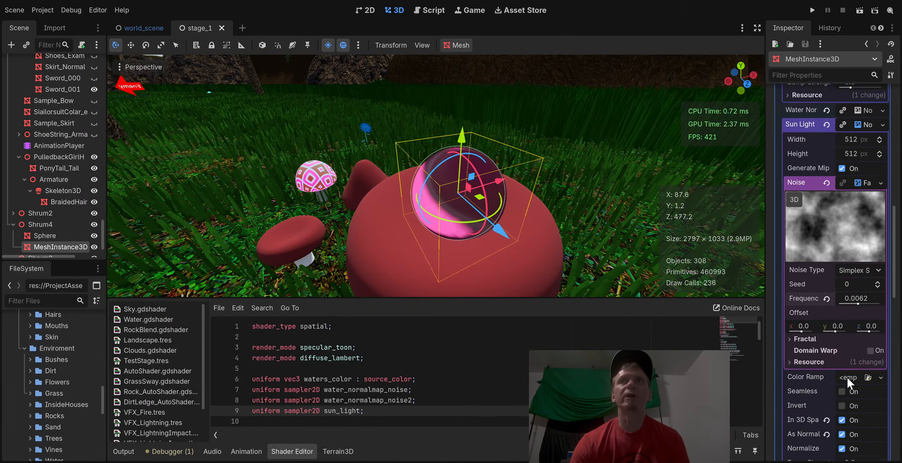
left_click(821, 339)
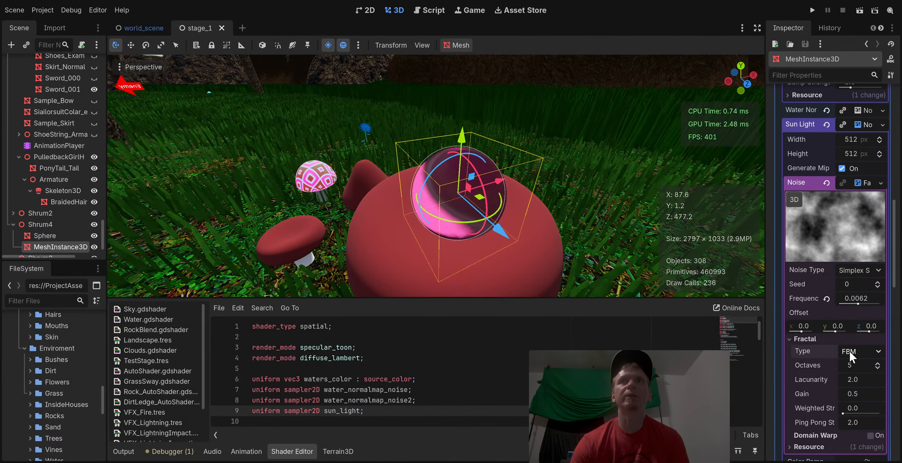
left_click(862, 386)
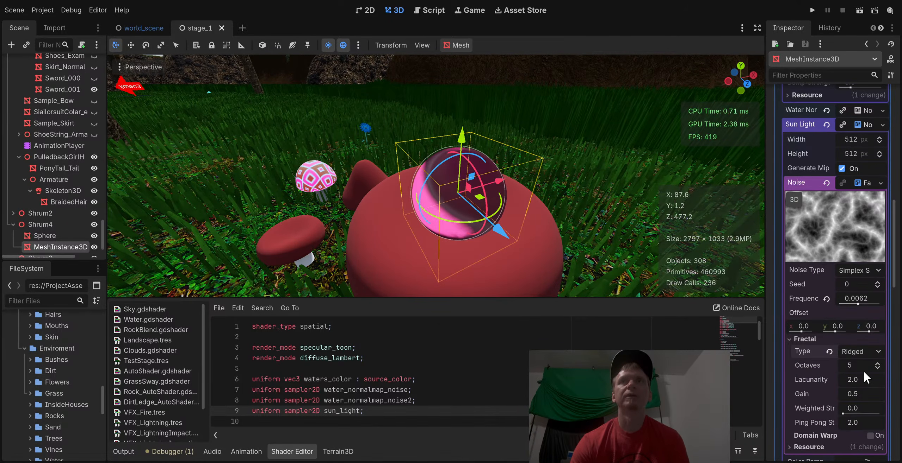
Set the Sun Light noise's fractal lacunarity to 1.71 and its weighted strength to 0.75
left_click_drag(849, 381, 835, 380)
left_click_drag(843, 415, 868, 415)
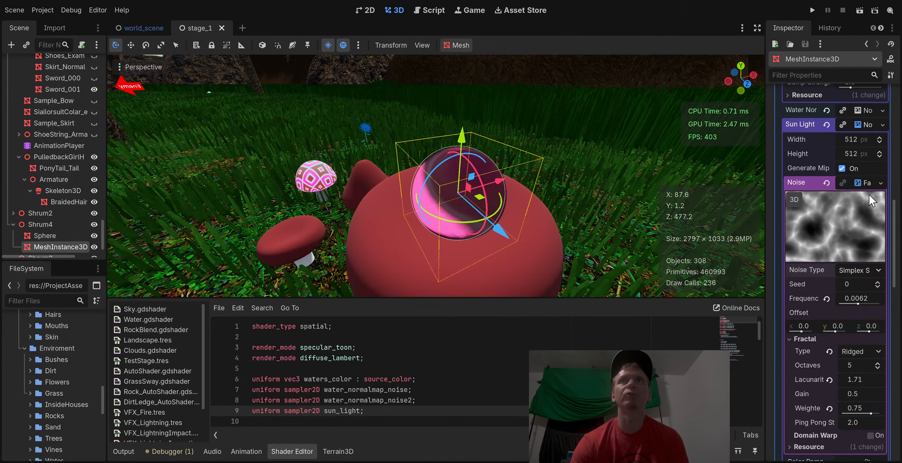
left_click(864, 185)
Give the second water normal map's noise texture a new FastNoiseLite noise
scroll(851, 228, "up", 5)
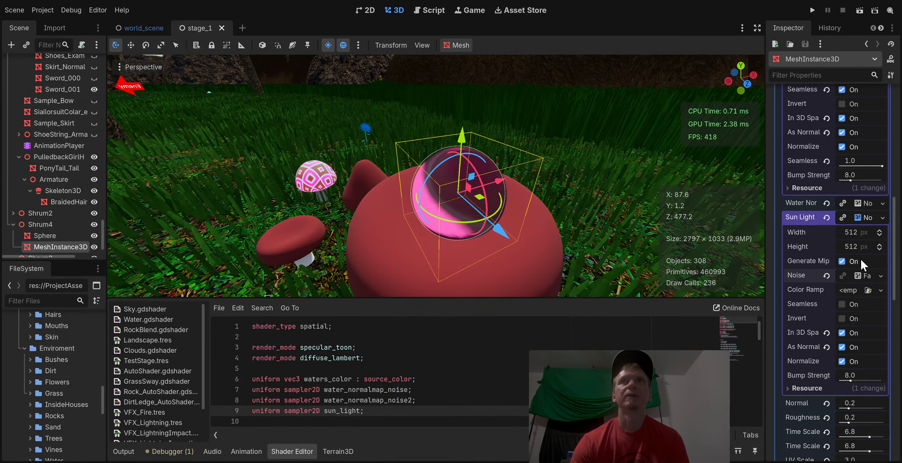
left_click(865, 264)
left_click(865, 248)
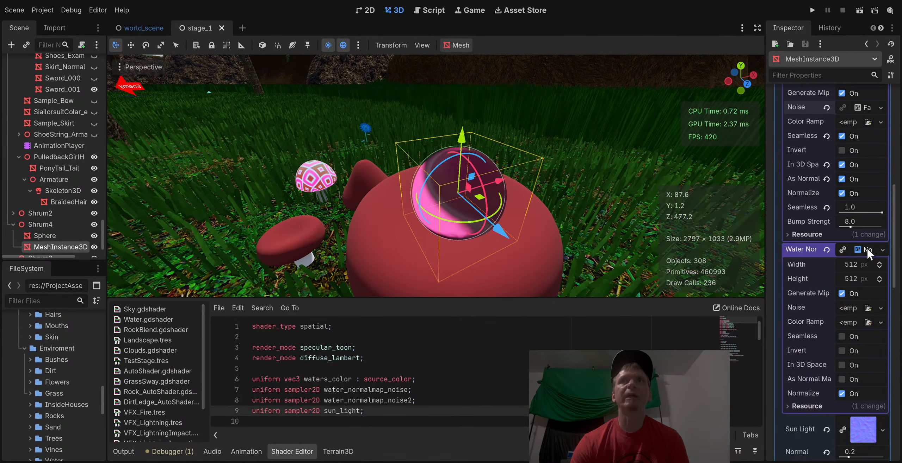
left_click(880, 308)
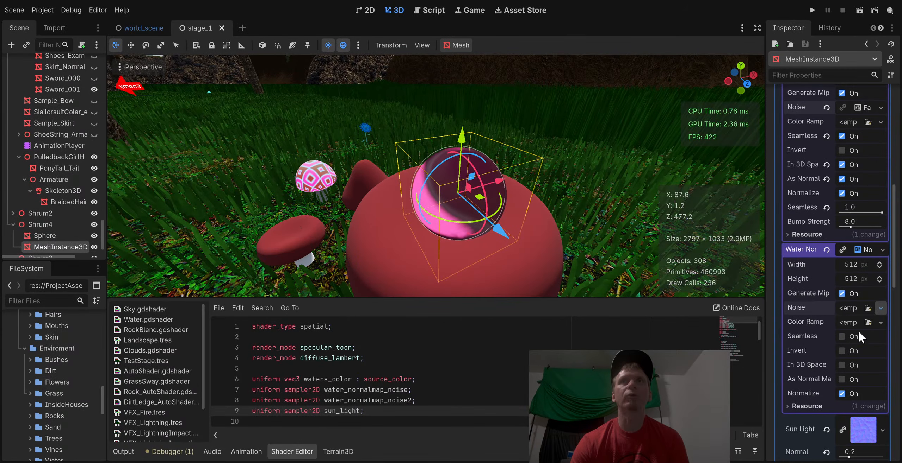
left_click(858, 330)
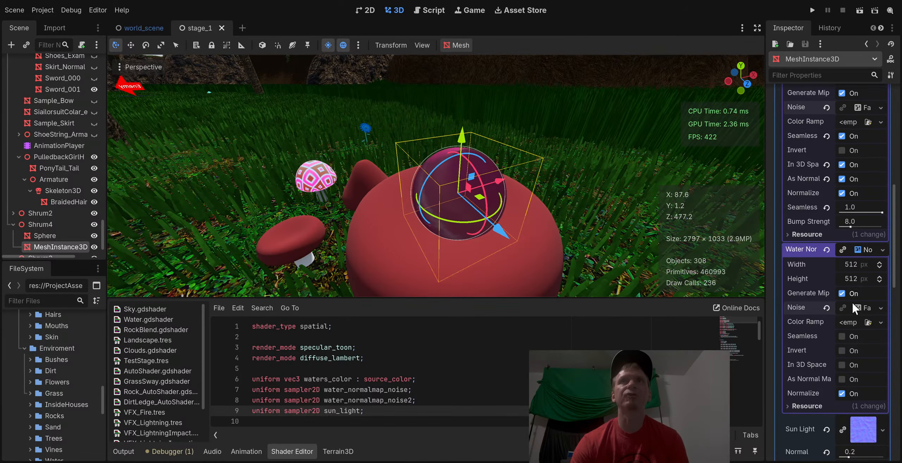
Enable As Normal Map, In 3D Space and Seamless on the second water normal map texture
left_click(842, 379)
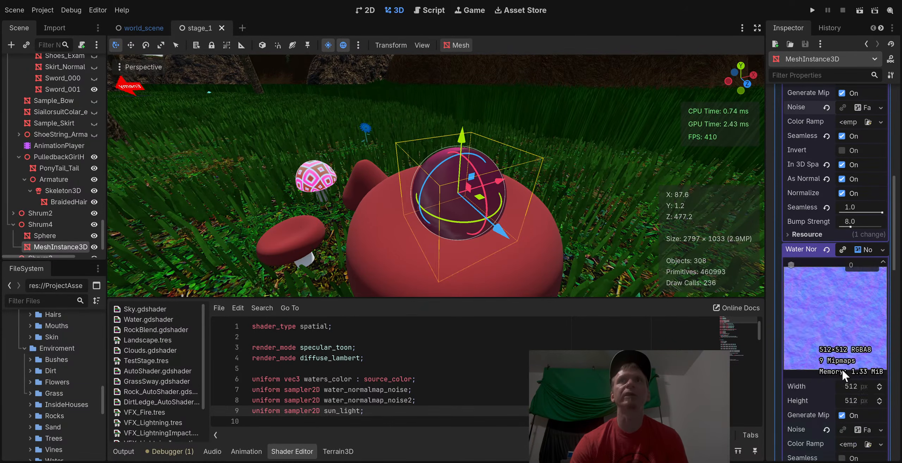
scroll(858, 324, "down", 5)
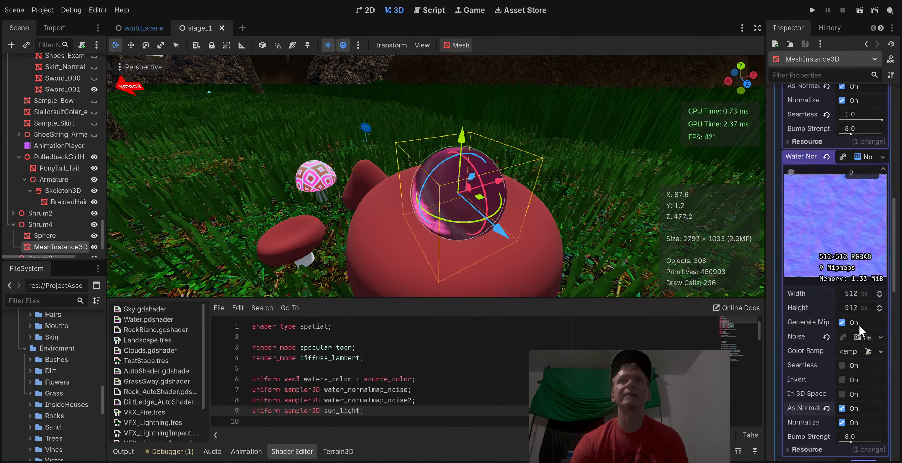
left_click(842, 348)
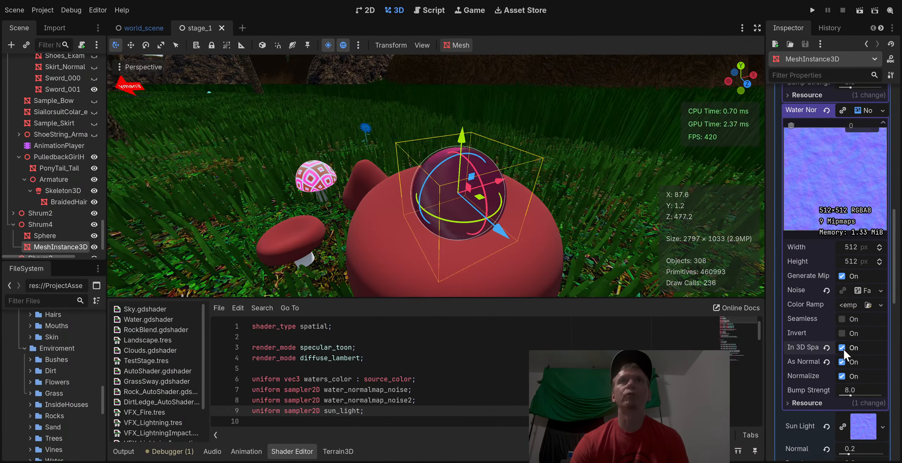
left_click(844, 321)
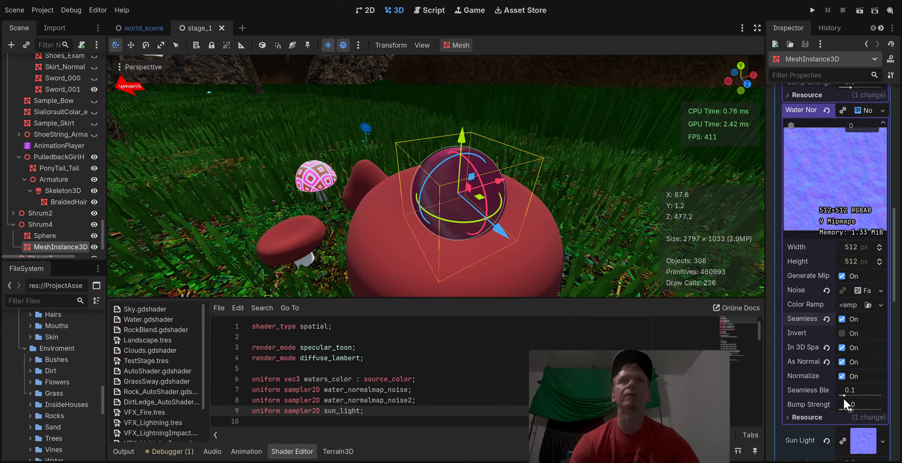
Raise the second water normal map texture's seamless blend skirt to 1.0 and its bump strength to 21.7
left_click_drag(846, 404, 866, 410)
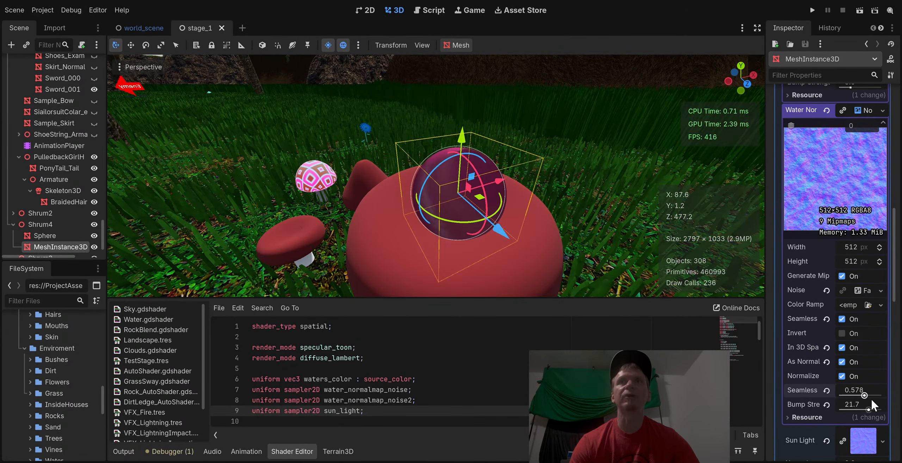
scroll(866, 316, "up", 5)
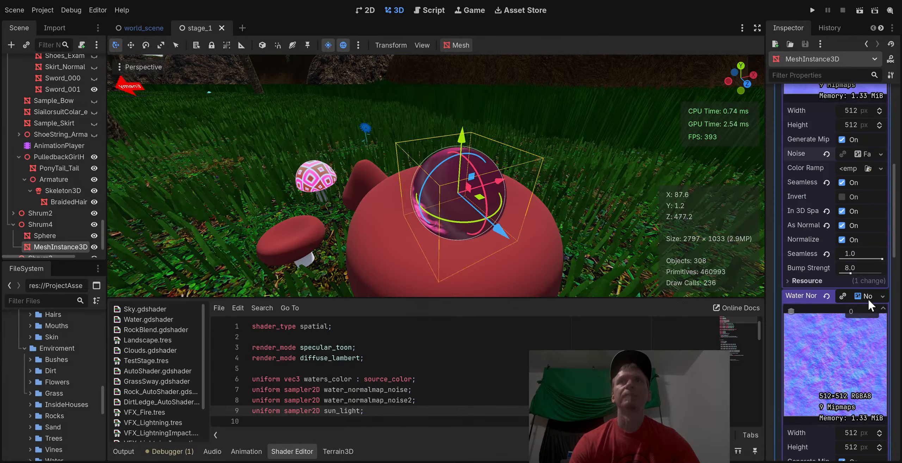
left_click(868, 298)
scroll(859, 226, "up", 3)
scroll(855, 201, "up", 3)
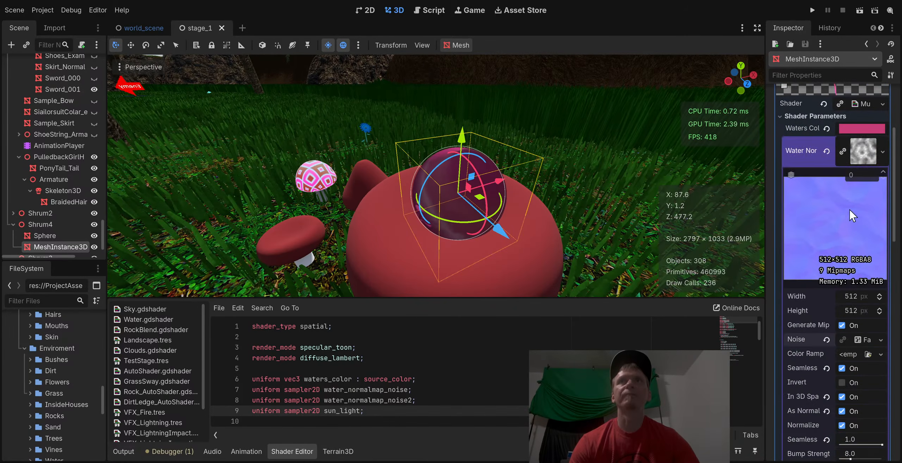
Set the bump strength of the first water normal map texture to 13.2
left_click(856, 157)
left_click(862, 157)
scroll(859, 341, "down", 3)
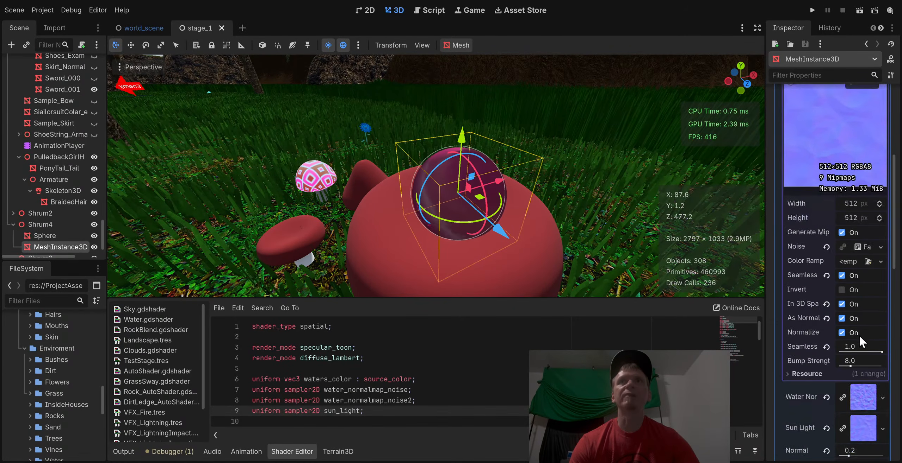
mouse_move(849, 367)
left_mouse_down()
mouse_move(870, 368)
mouse_move(856, 369)
left_mouse_up()
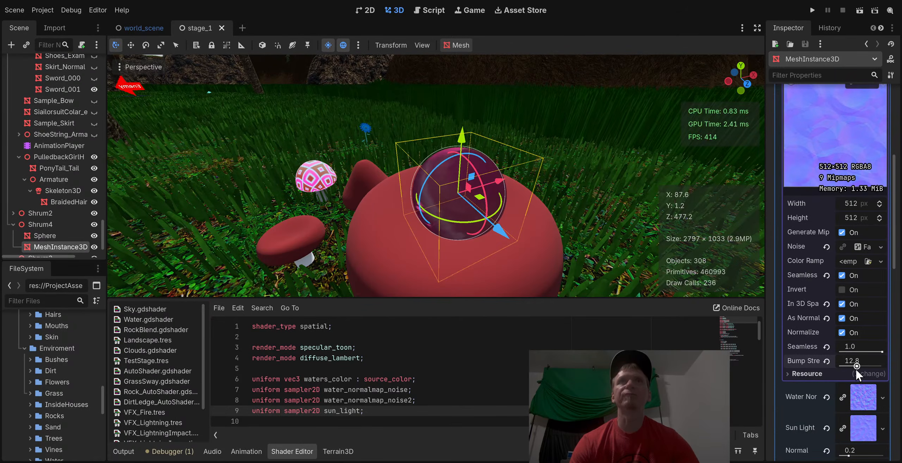
scroll(858, 302, "up", 3)
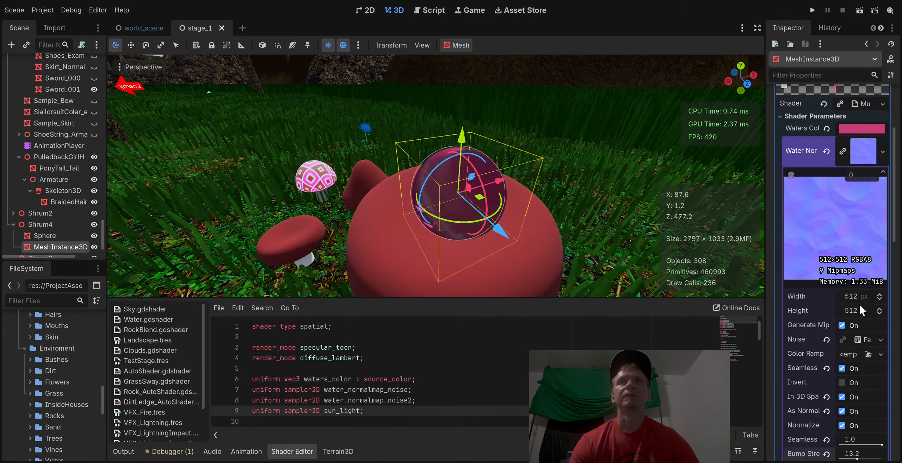
left_click(859, 155)
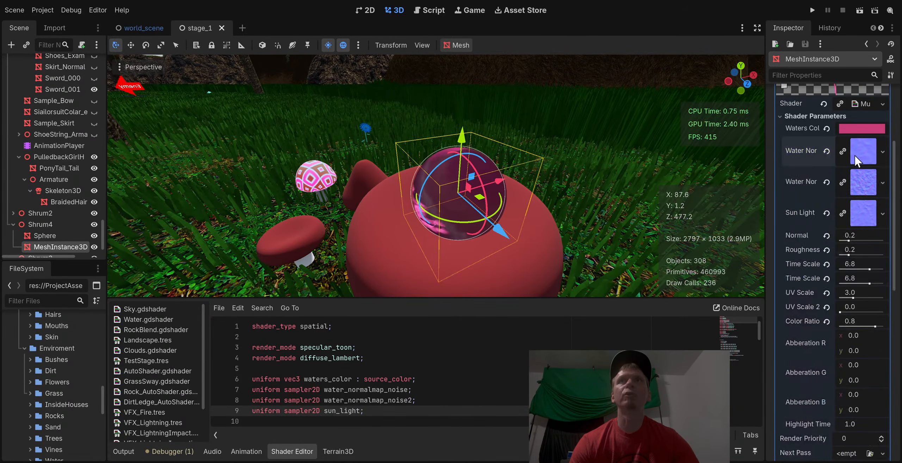
Set the shader's Normal to 0.6, its two time scales to 4.3 and 2.3, and its UV scales to 3.5 and 2.5
left_click_drag(841, 312, 854, 281)
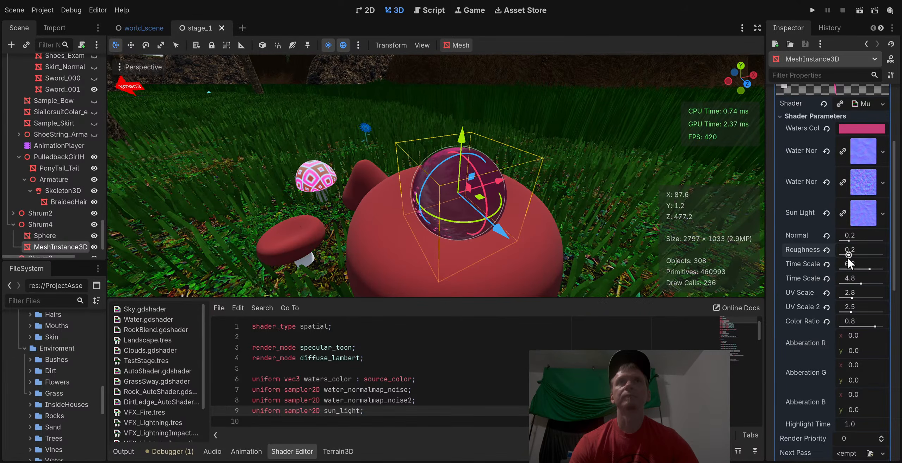
mouse_move(848, 240)
left_mouse_down()
mouse_move(880, 242)
mouse_move(866, 241)
left_mouse_up()
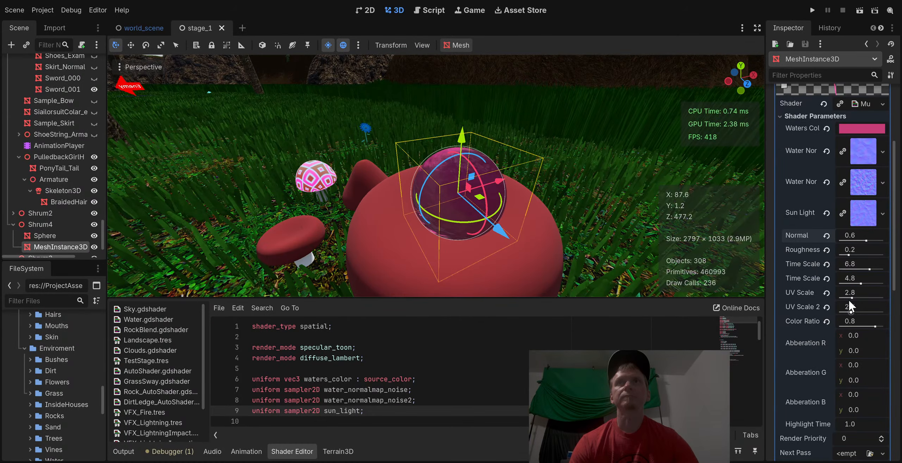
left_click_drag(848, 296, 866, 270)
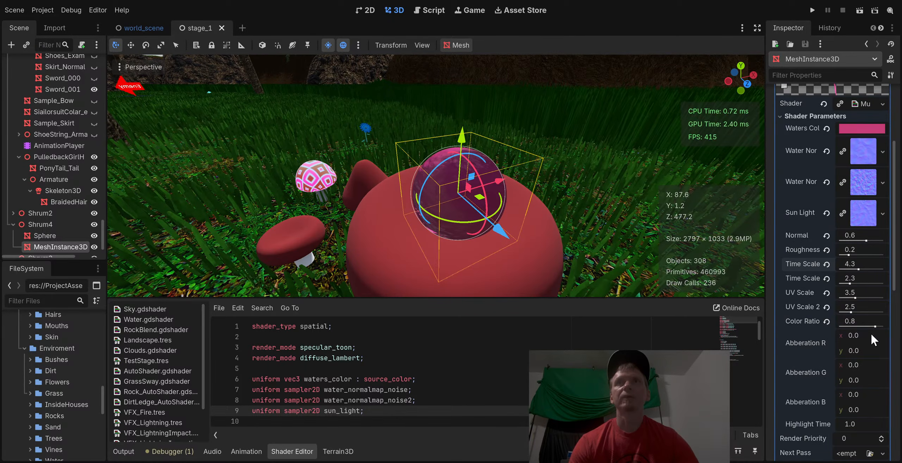
Set the water shader's Highlight Time parameter to 0.485
scroll(870, 333, "down", 3)
left_click_drag(858, 332, 850, 333)
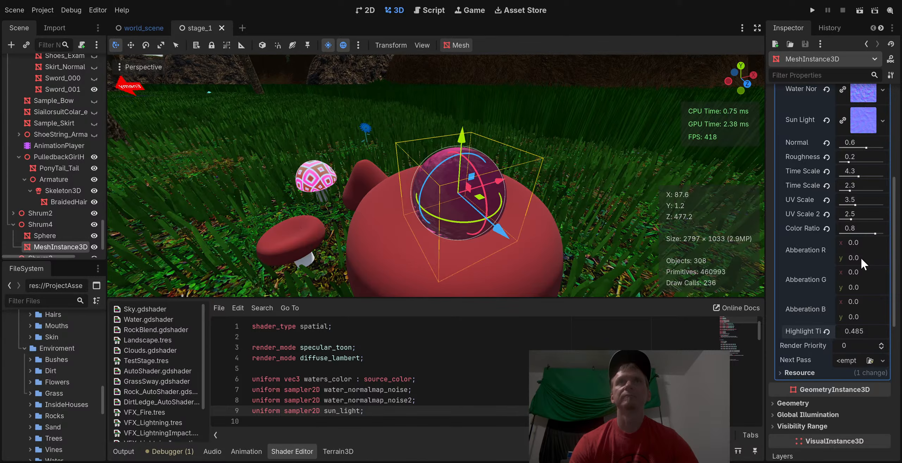
scroll(858, 261, "up", 3)
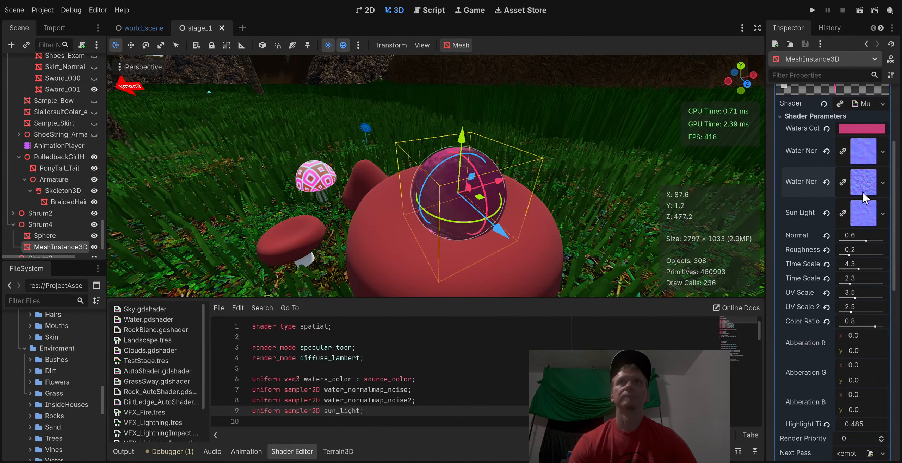
Disable As Normal Map on the Sun Light noise texture and inspect the sphere up close
left_click(862, 213)
scroll(850, 302, "down", 5)
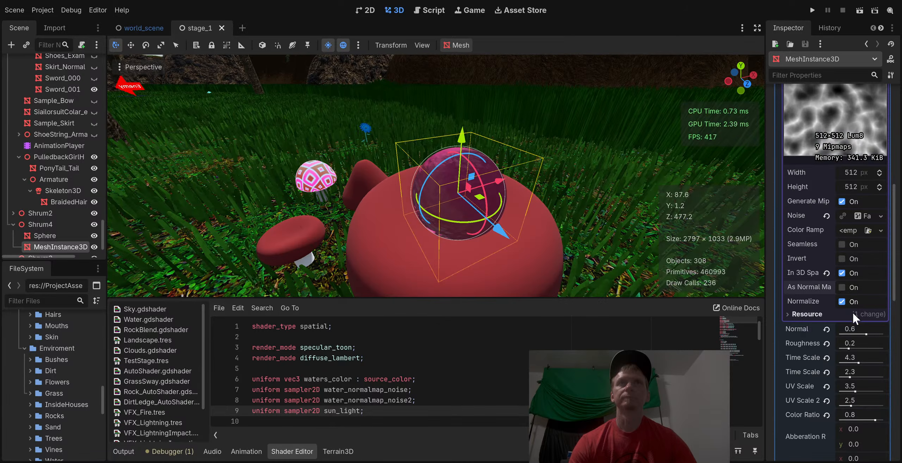
scroll(608, 265, "up", 8)
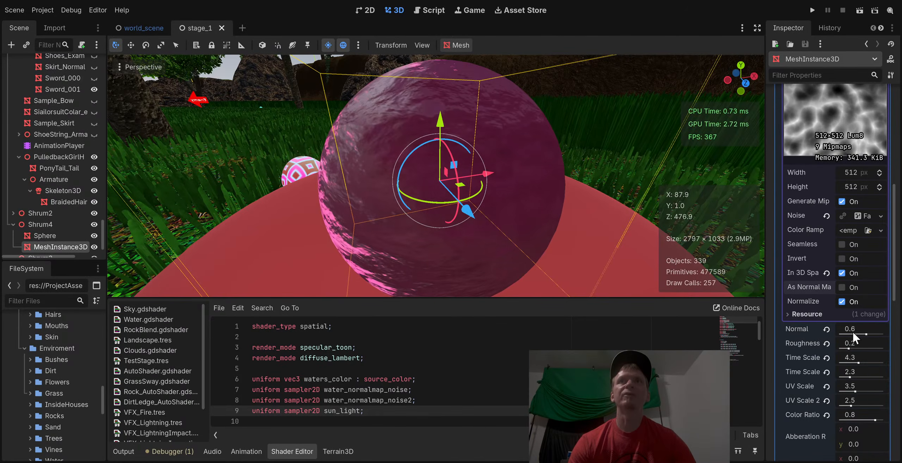
Set the shader's Color Ratio to 0.5 and Roughness to 0.3, and readjust Normal, keeping it at 0.6
scroll(868, 381, "down", 3)
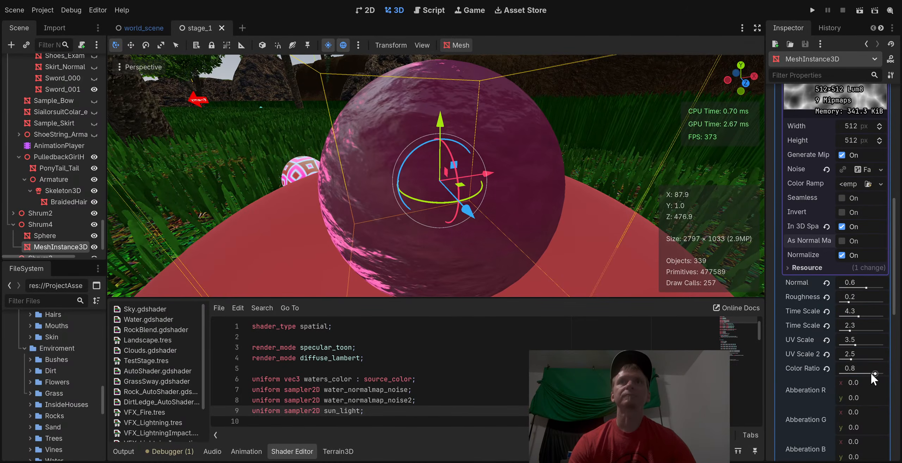
mouse_move(874, 373)
left_mouse_down()
mouse_move(846, 373)
mouse_move(858, 373)
left_mouse_up()
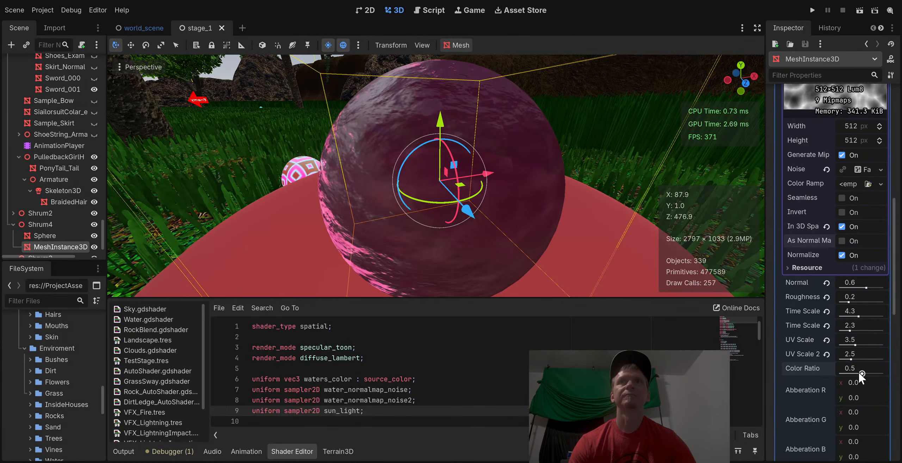
mouse_move(845, 302)
left_mouse_down()
mouse_move(867, 305)
mouse_move(840, 307)
mouse_move(857, 310)
left_mouse_up()
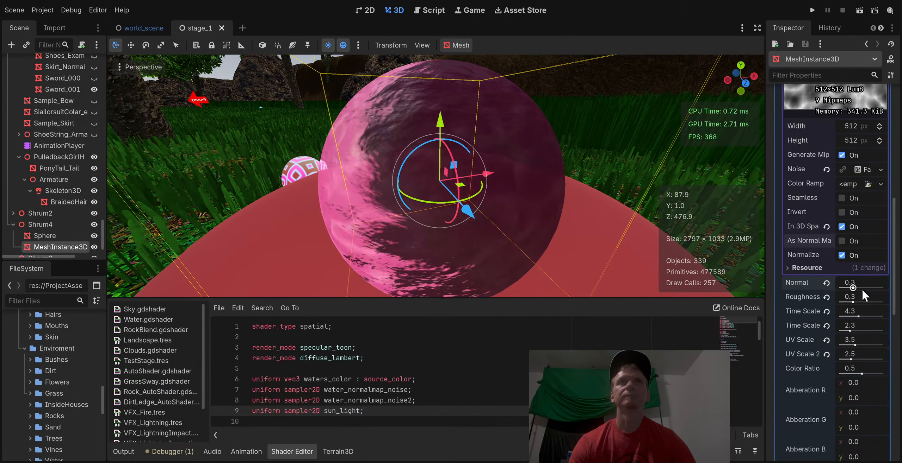
mouse_move(861, 291)
left_mouse_down()
mouse_move(876, 290)
mouse_move(868, 291)
left_mouse_up()
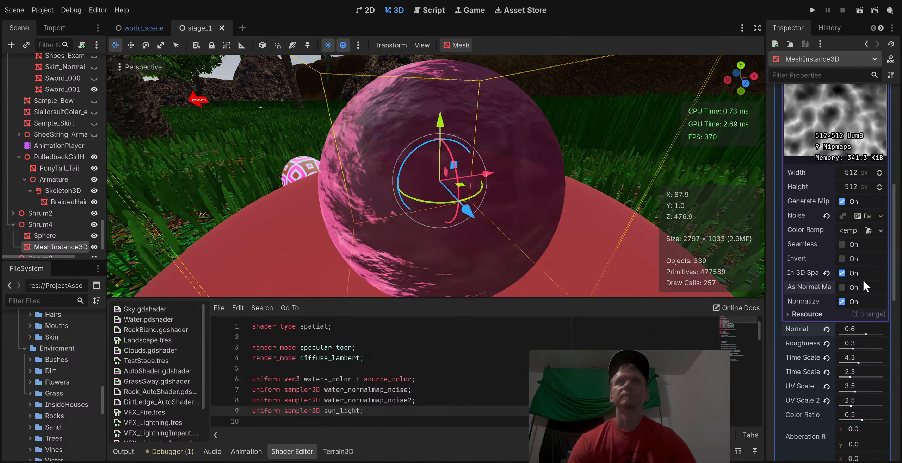
scroll(859, 280, "up", 2)
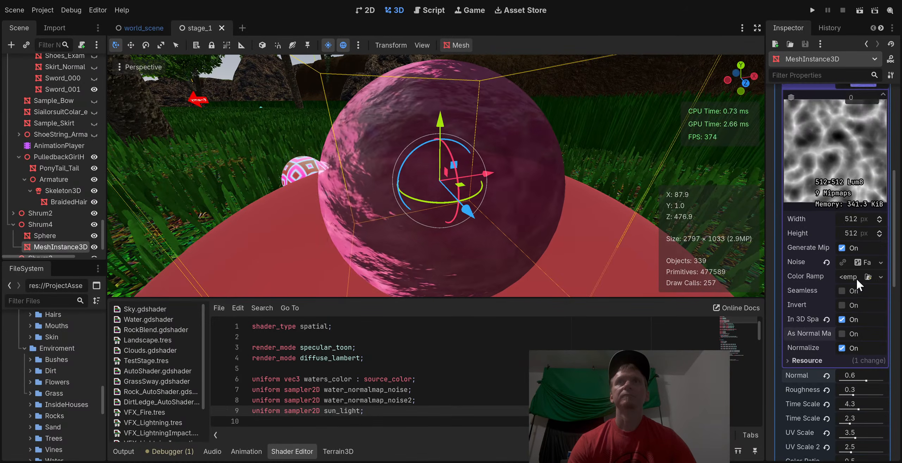
scroll(868, 264, "up", 8)
left_click(869, 262)
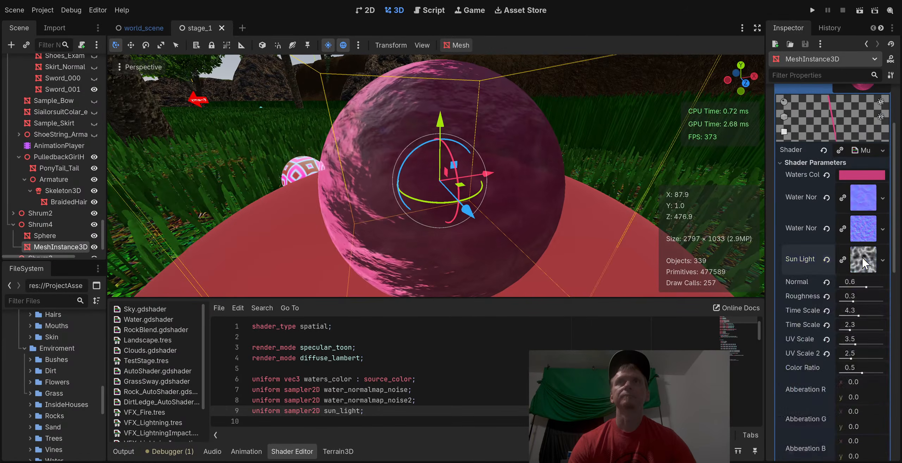
Try the second water normal map texture with As Normal Map, Normalize and In 3D Space each turned off, restoring every option
left_click(859, 233)
scroll(863, 287, "down", 6)
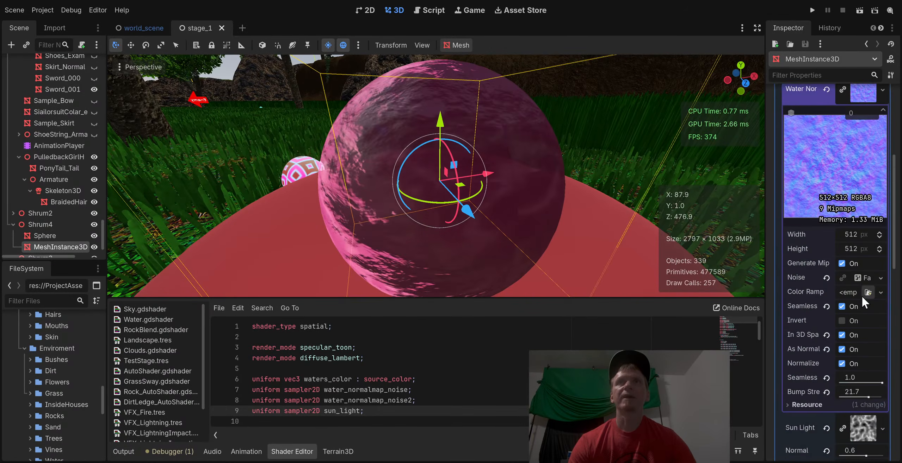
left_click(841, 350)
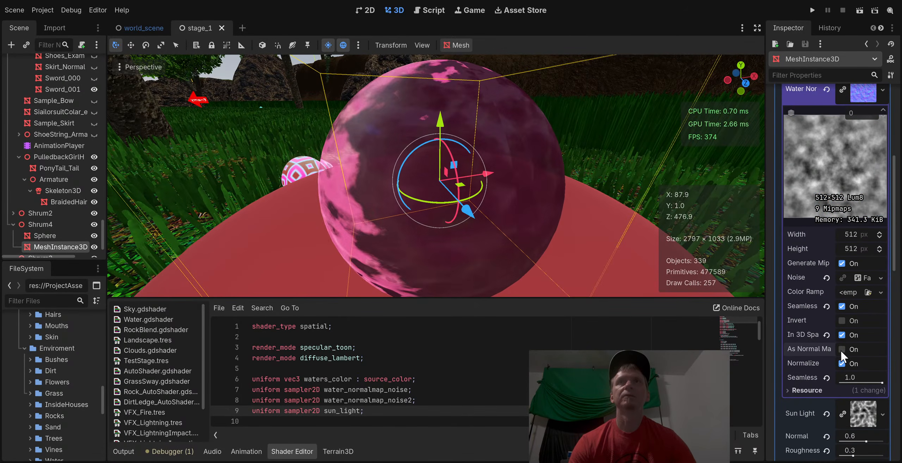
left_click(841, 350)
left_click(841, 364)
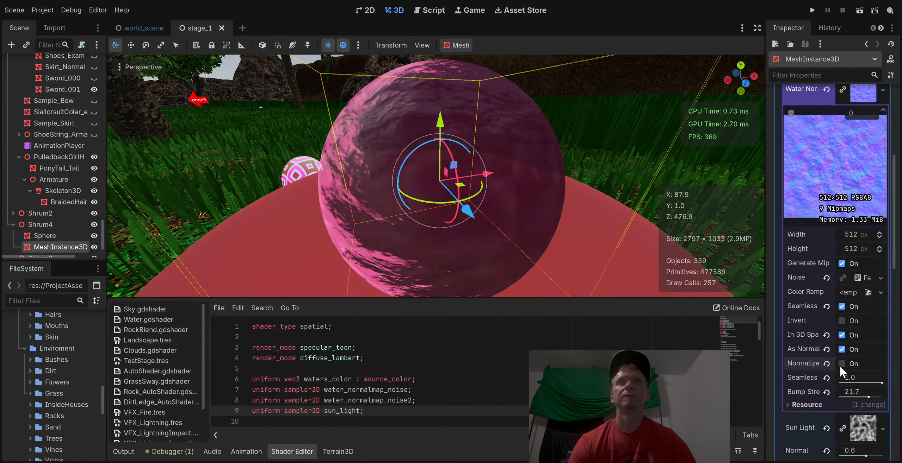
left_click(842, 336)
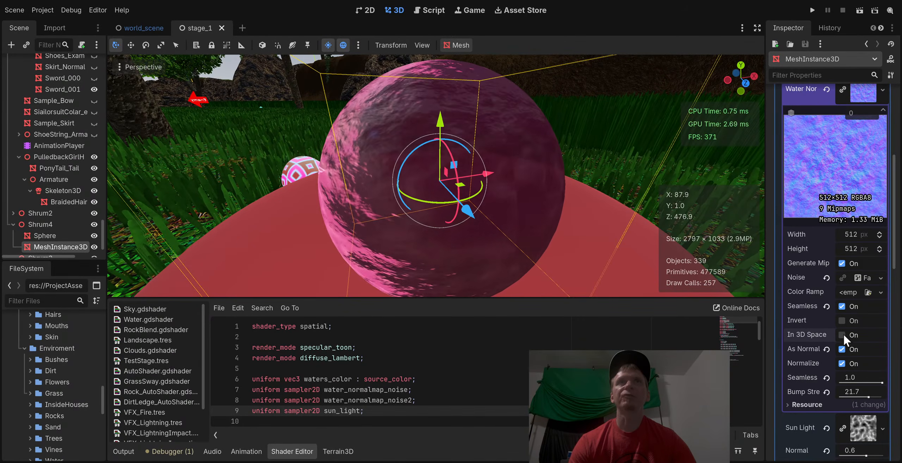
left_click(842, 335)
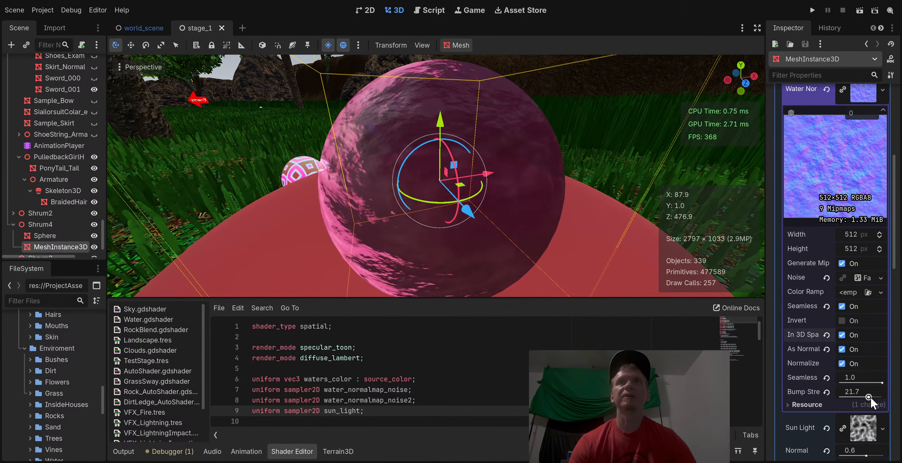
Lower the second water normal map texture's bump strength to 12.3
mouse_move(870, 397)
left_mouse_down()
mouse_move(838, 397)
mouse_move(865, 396)
mouse_move(856, 397)
left_mouse_up()
scroll(862, 179, "up", 2)
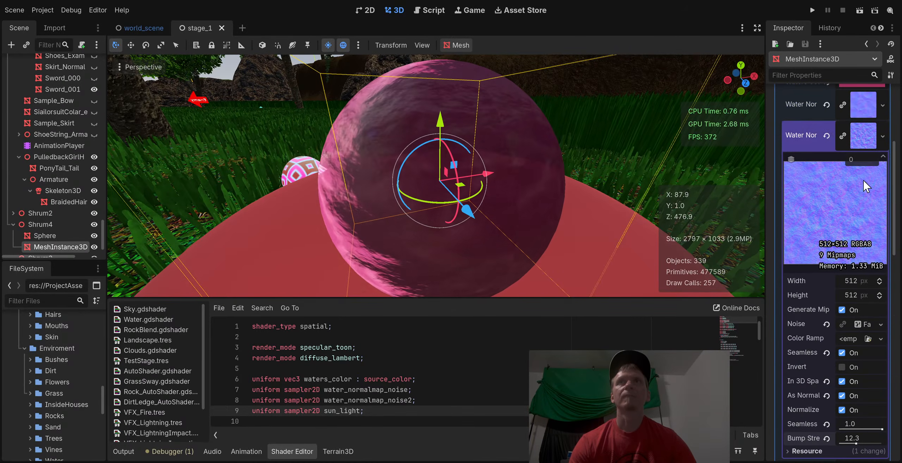
Try Perlin noise on the second water normal map texture, and settle on Cellular as its noise type
left_click(864, 142)
left_click(864, 143)
scroll(855, 277, "down", 2)
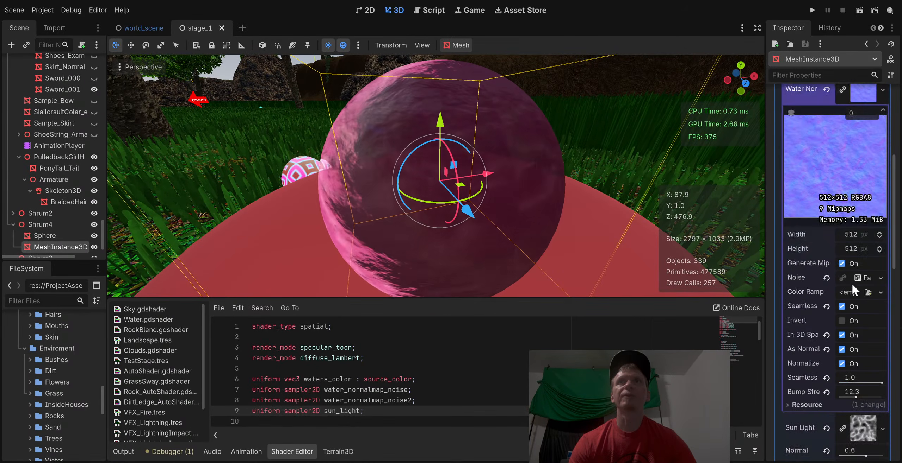
left_click(869, 278)
scroll(854, 321, "down", 2)
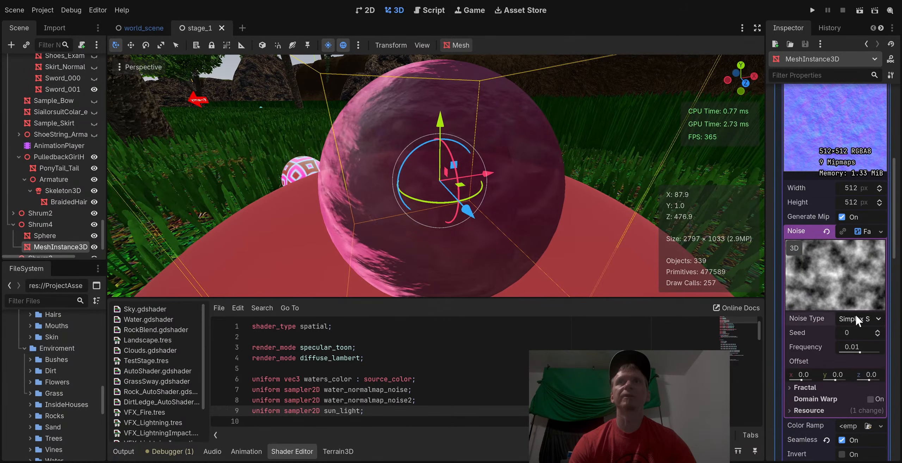
left_click(856, 365)
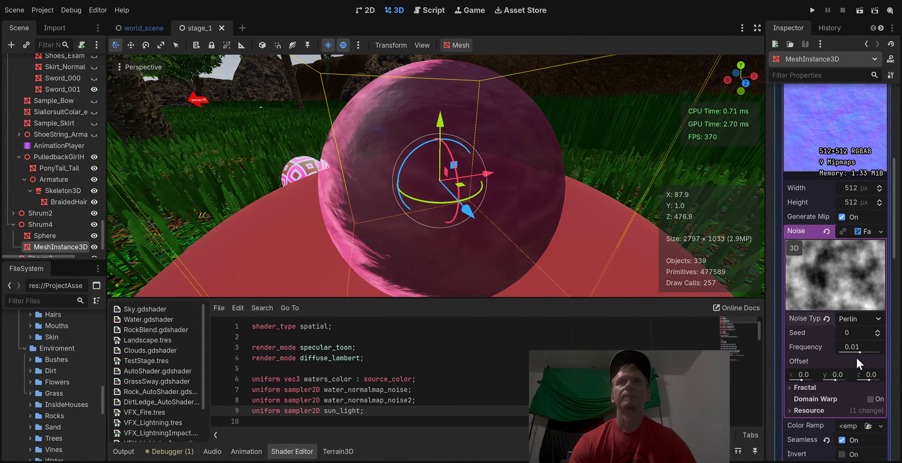
left_click(859, 319)
left_click(856, 355)
scroll(854, 347, "down", 2)
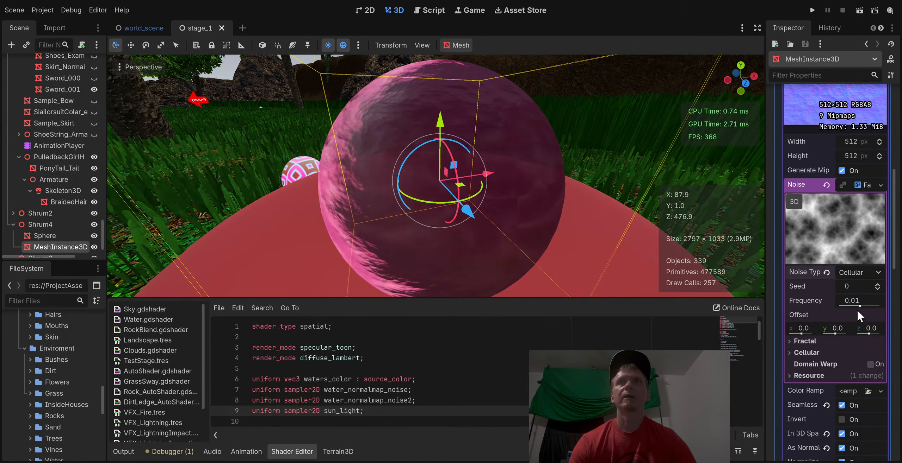
Set the second water normal map's noise frequency to 0.0077 and its fractal type to Ridged
left_click_drag(856, 306, 853, 311)
left_click(832, 339)
left_click(850, 354)
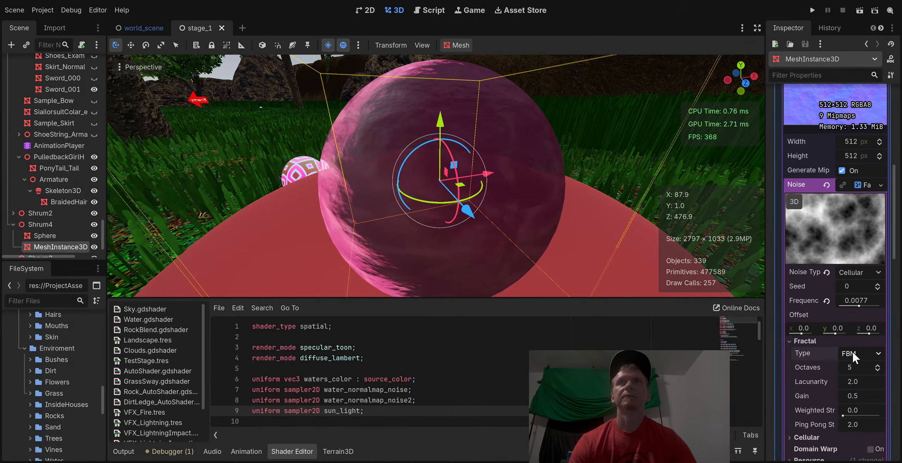
left_click(861, 387)
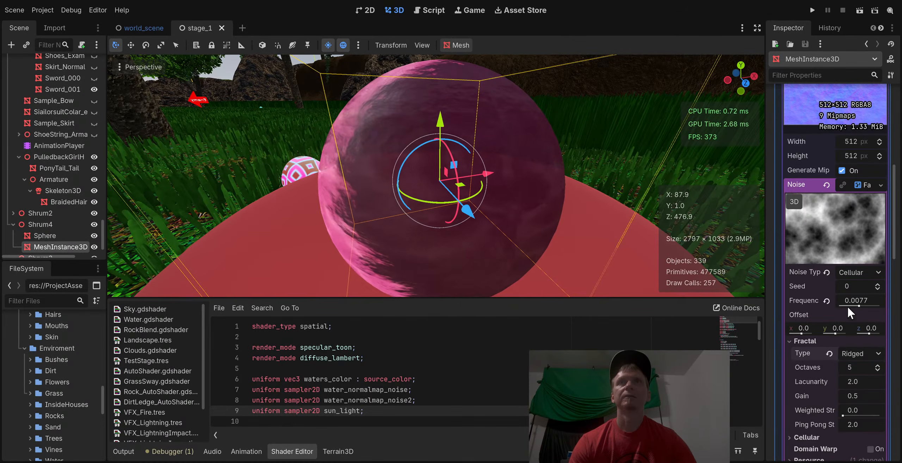
Set the weighted strength of the second water normal map's fractal noise to 1.0 and close the noise settings
scroll(852, 339, "down", 3)
left_click_drag(846, 369, 880, 369)
scroll(860, 218, "up", 3)
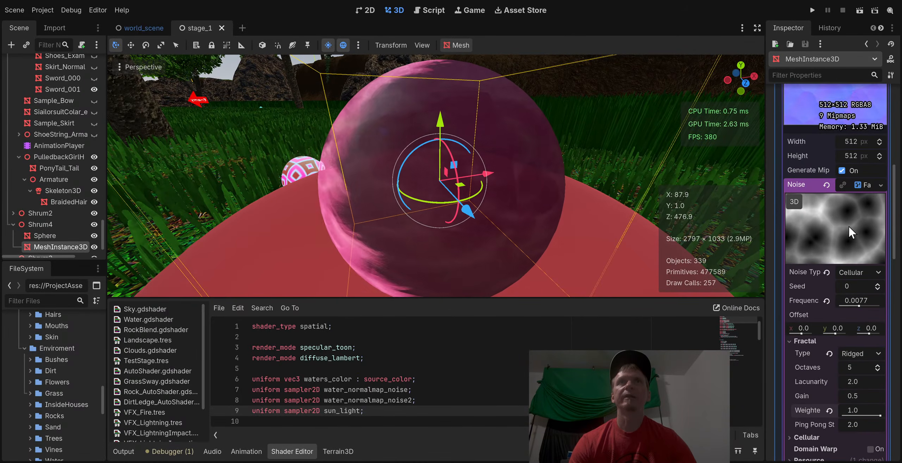
left_click(864, 183)
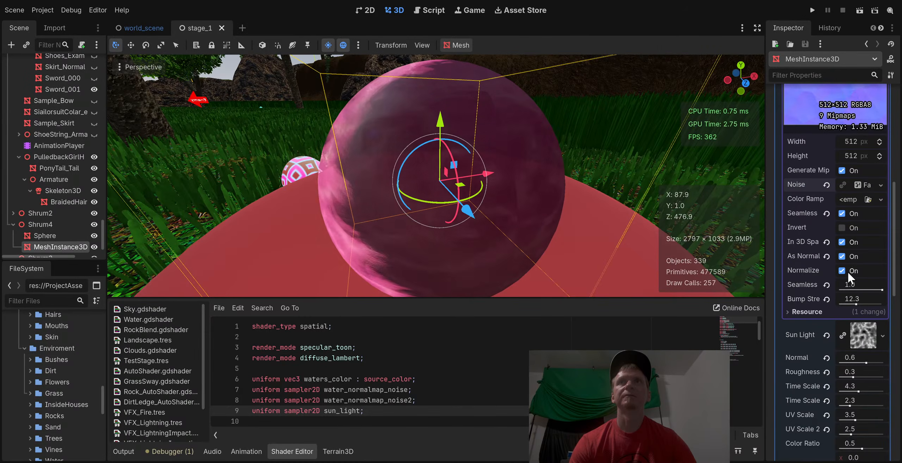
Assign a new gradient as the Color Ramp of the first water normal map texture
scroll(864, 265, "up", 3)
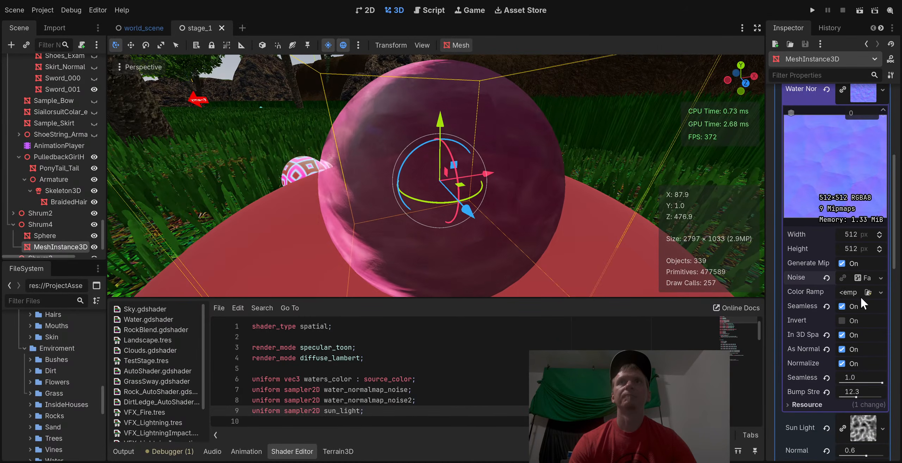
scroll(864, 210, "up", 5)
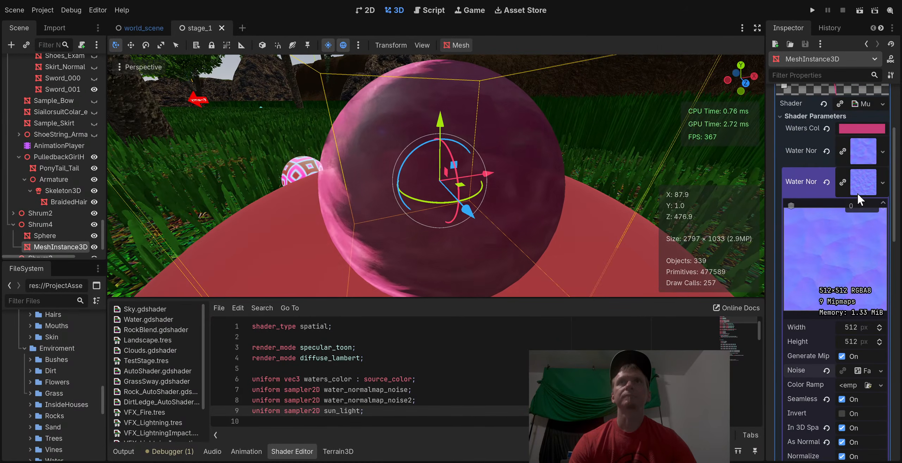
left_click(860, 183)
left_click(862, 150)
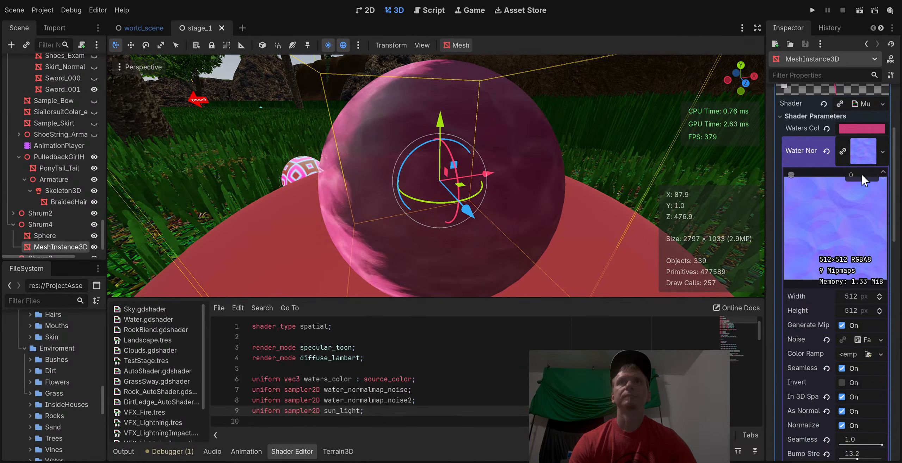
scroll(854, 338, "down", 3)
left_click(877, 306)
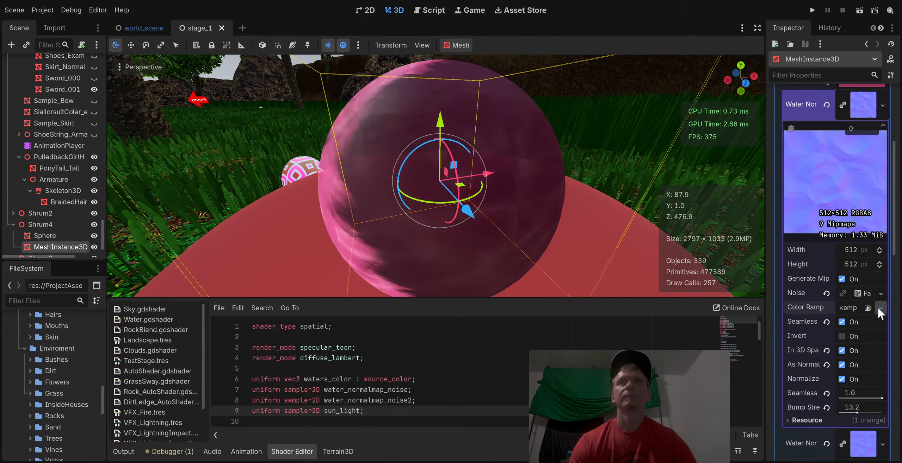
left_click(849, 335)
Shape the first water normal map's color ramp with a white middle stop between two black stops, and check the sphere from farther away
left_click(860, 312)
left_click(852, 352)
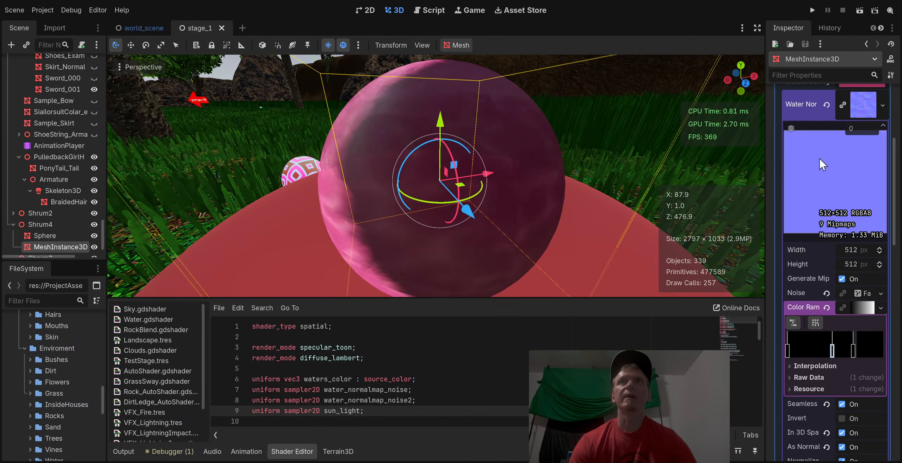
left_click(831, 341)
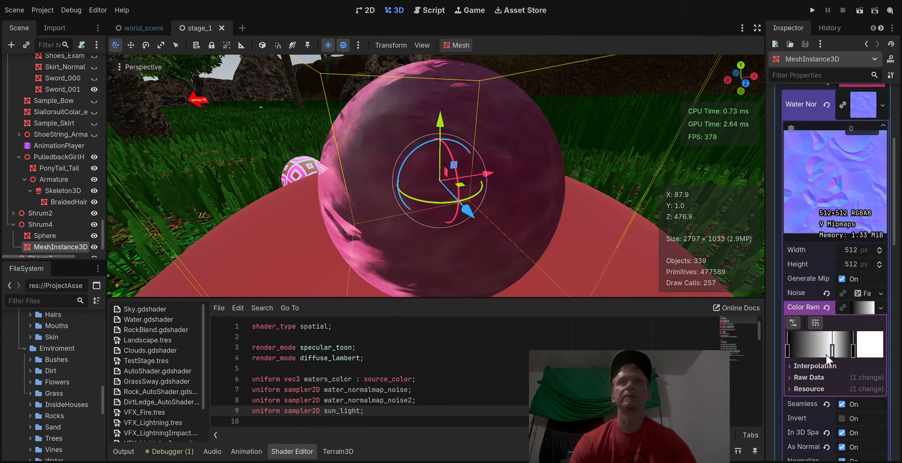
mouse_move(832, 351)
left_mouse_down()
mouse_move(805, 351)
mouse_move(846, 353)
left_mouse_up()
scroll(525, 216, "down", 7)
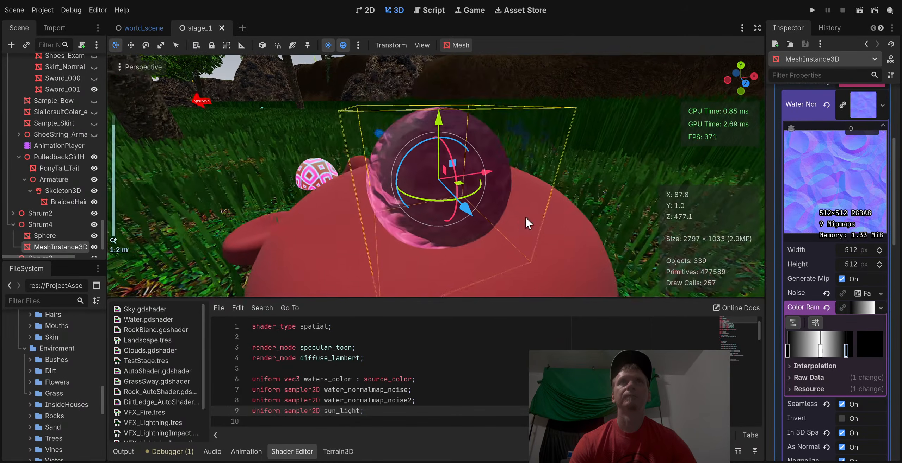
middle_click_drag(493, 219, 476, 229)
scroll(477, 228, "up", 3)
Disable As Normal Map on the first water normal map texture, keeping Normalize on
left_click(869, 102)
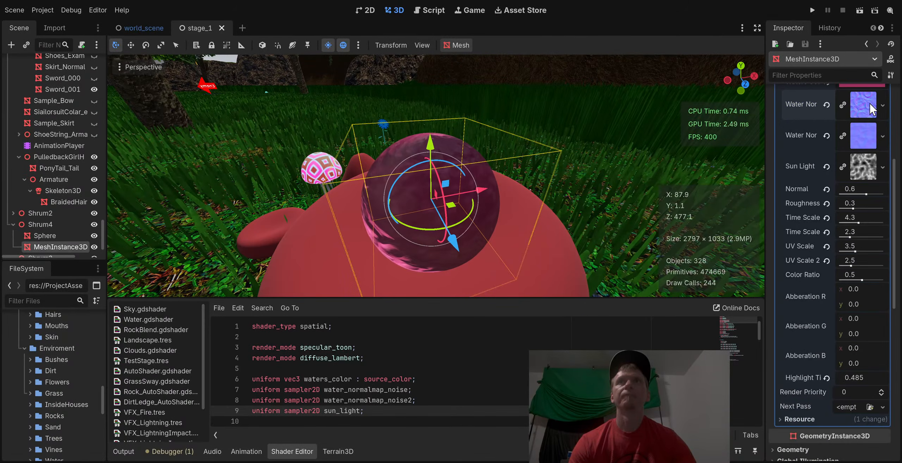
left_click(859, 111)
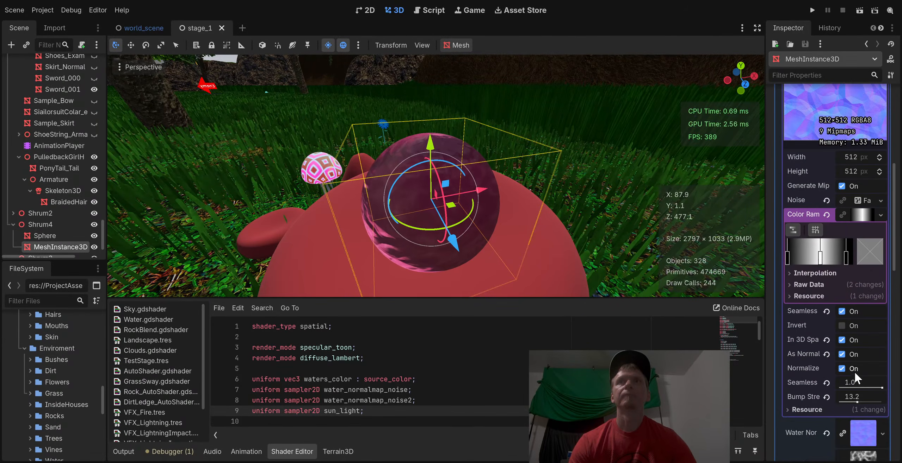
left_click(842, 370)
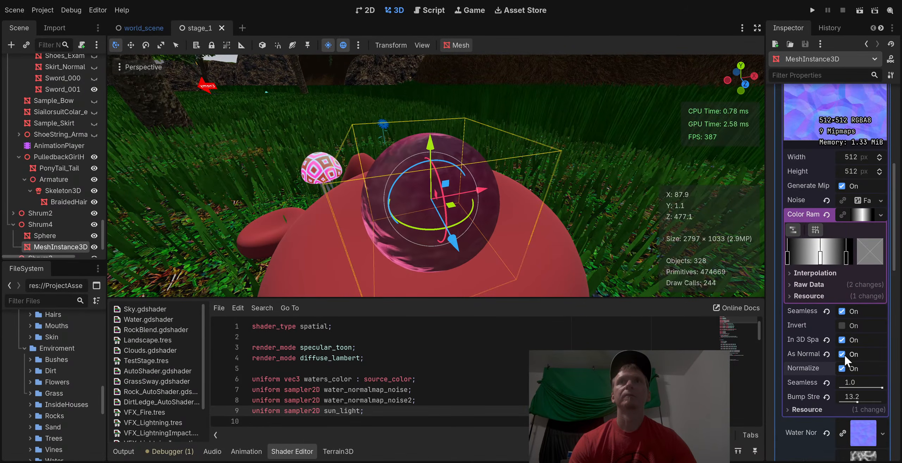
left_click(842, 355)
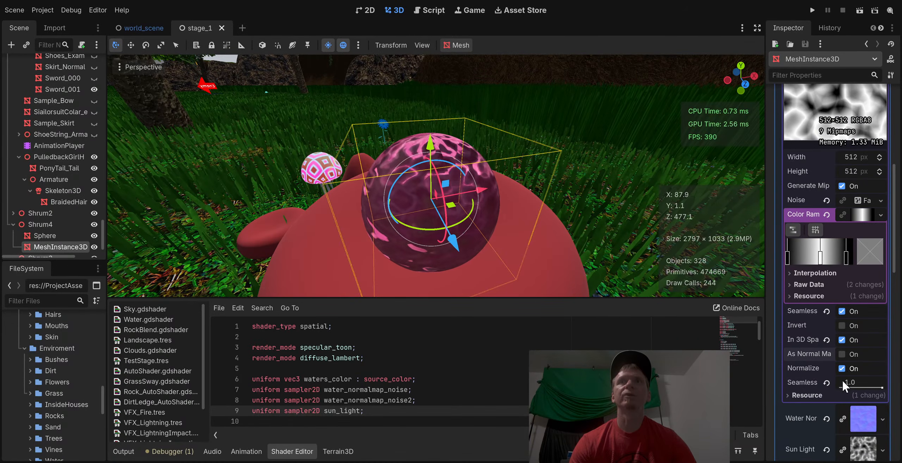
Set the shader's first Time Scale to 4.8 and its second Time Scale to 3.8
scroll(871, 337, "up", 2)
scroll(869, 219, "up", 1)
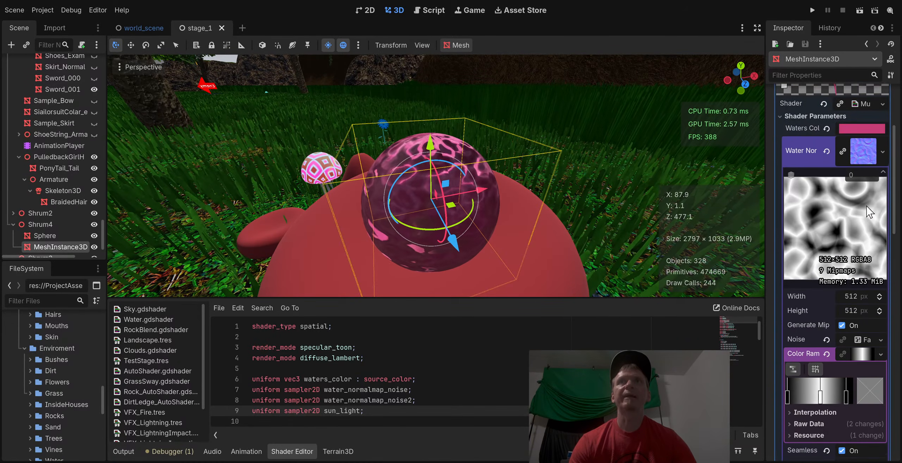
left_click(864, 154)
left_click(863, 188)
scroll(845, 324, "down", 3)
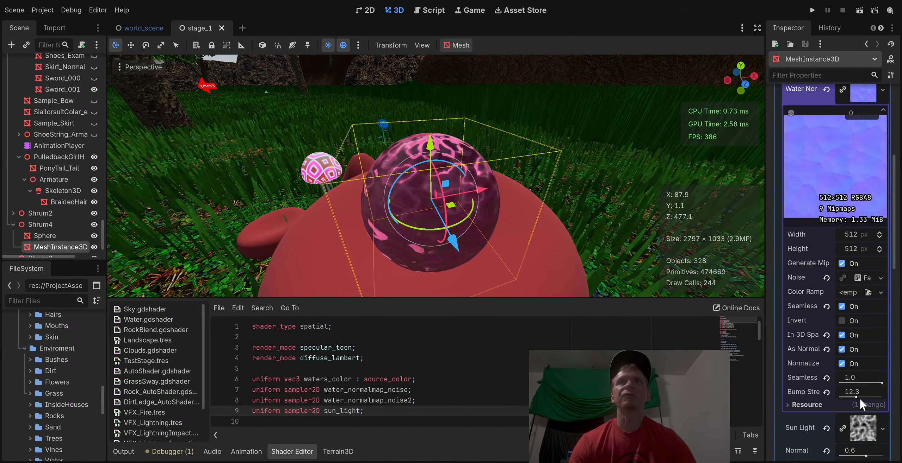
scroll(858, 348, "down", 4)
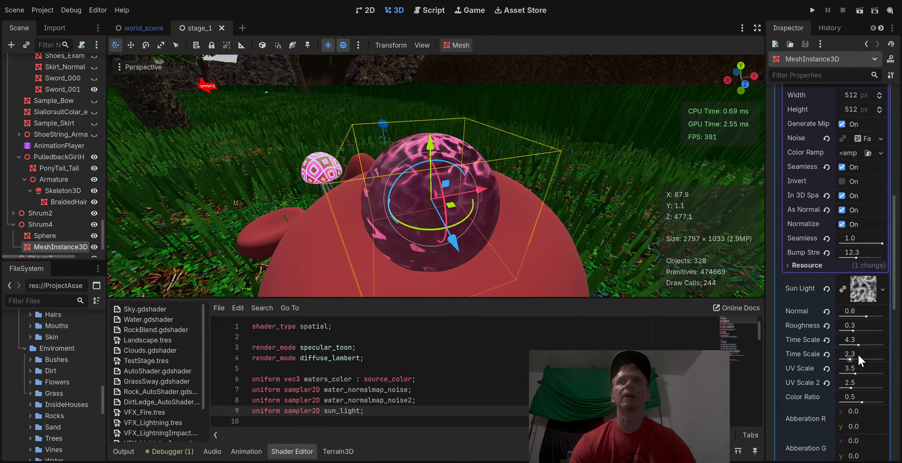
mouse_move(849, 359)
left_mouse_down()
mouse_move(880, 362)
mouse_move(882, 346)
mouse_move(854, 358)
left_mouse_up()
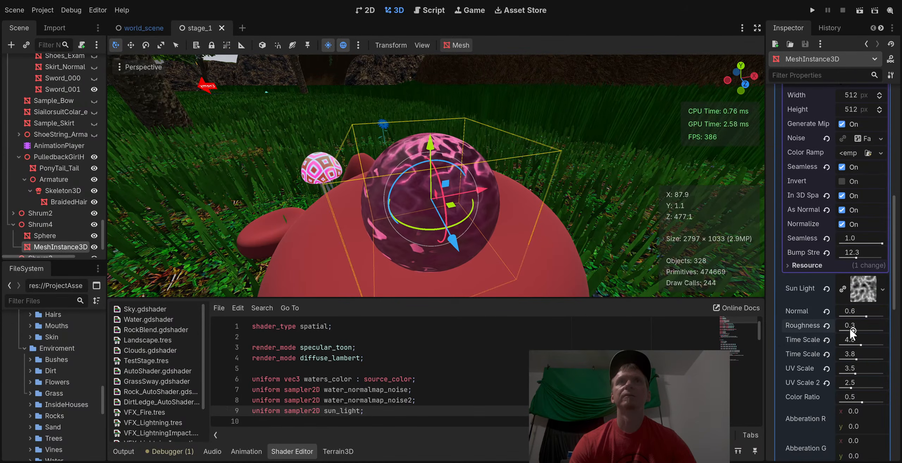
Readjust the shader's Normal, keeping it at 0.6, and set Color Ratio to 0.6
left_click_drag(865, 317, 879, 316)
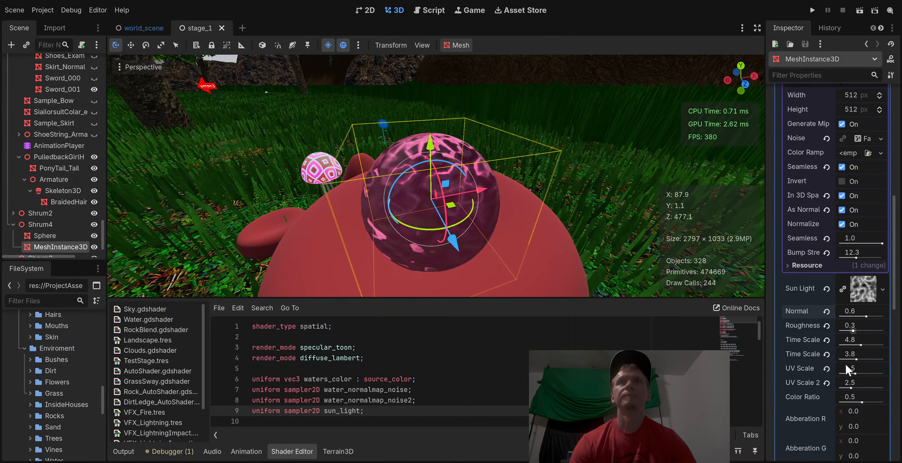
mouse_move(861, 402)
left_mouse_down()
mouse_move(844, 403)
mouse_move(865, 397)
left_mouse_up()
scroll(867, 393, "down", 3)
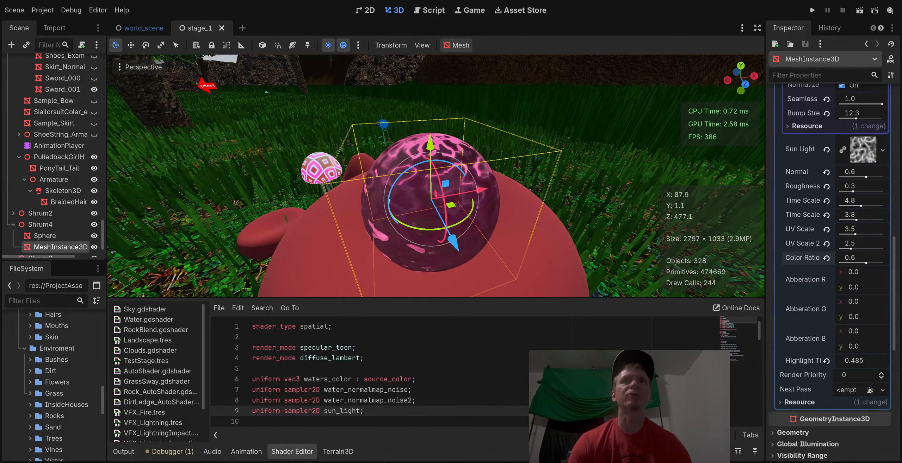
Shift the white stop in the first water normal map's color ramp slightly toward the black stop at the lighter end
scroll(868, 333, "up", 10)
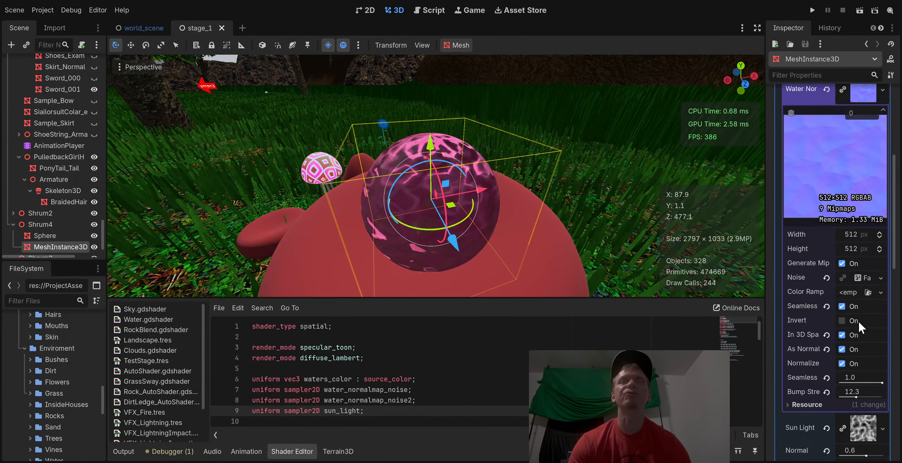
left_click(866, 232)
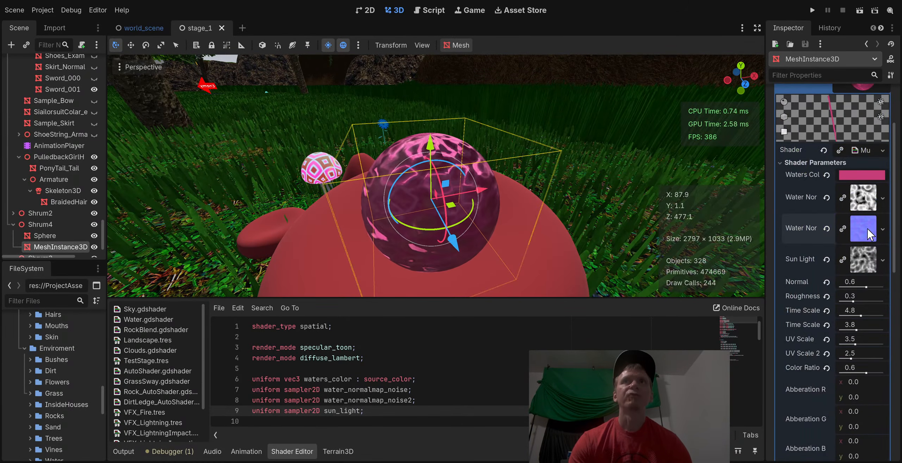
left_click(859, 197)
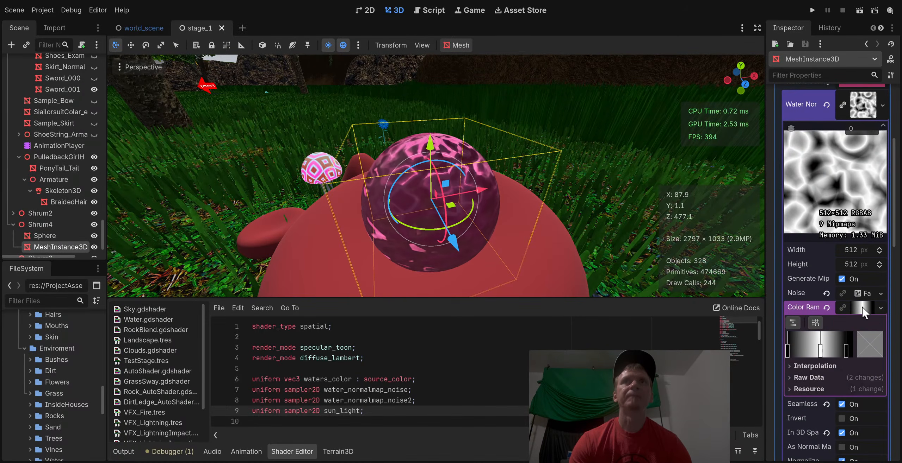
left_click(863, 311)
left_click(863, 311)
scroll(863, 302, "down", 3)
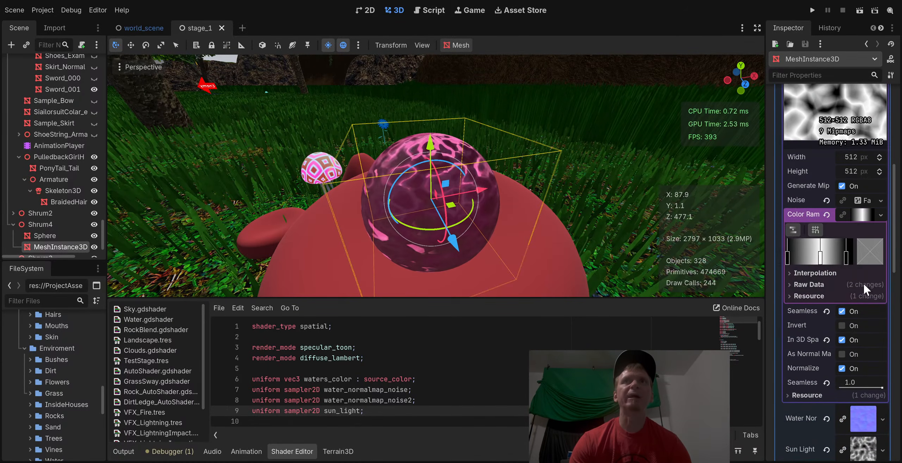
mouse_move(821, 265)
left_mouse_down()
mouse_move(809, 261)
mouse_move(839, 262)
mouse_move(828, 265)
left_mouse_up()
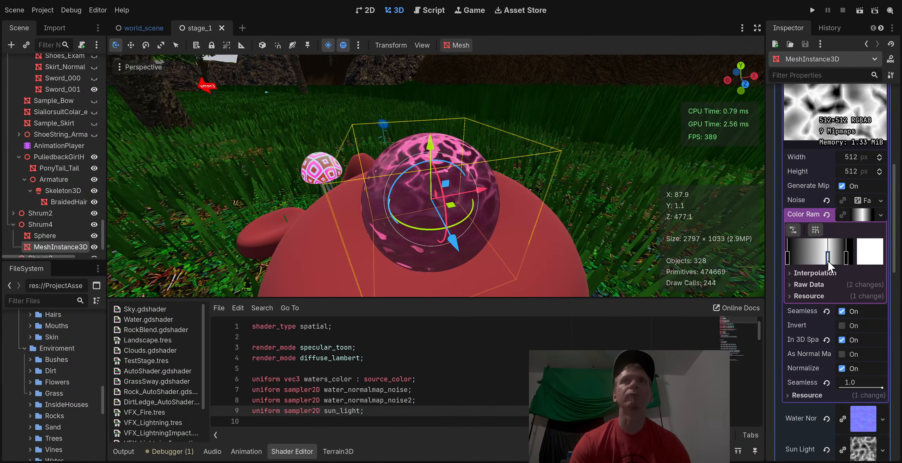
Try Invert and As Normal Map in turn on the first water normal map texture, switching each off again
left_click(842, 325)
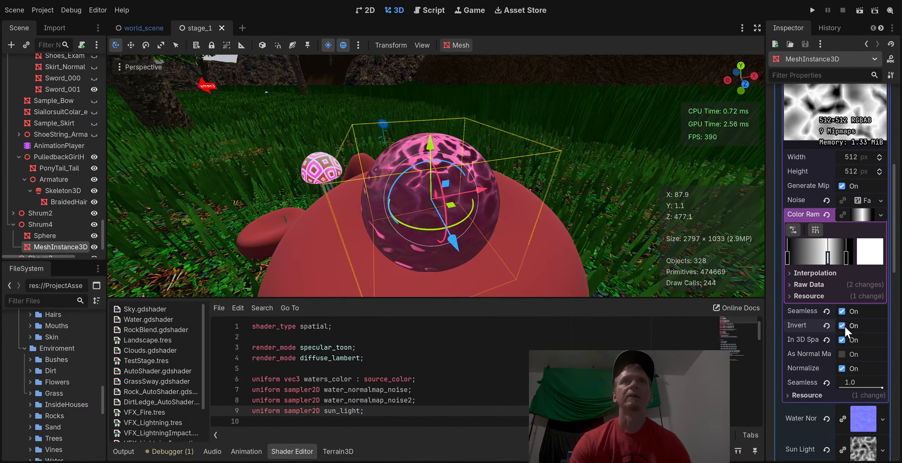
left_click(842, 326)
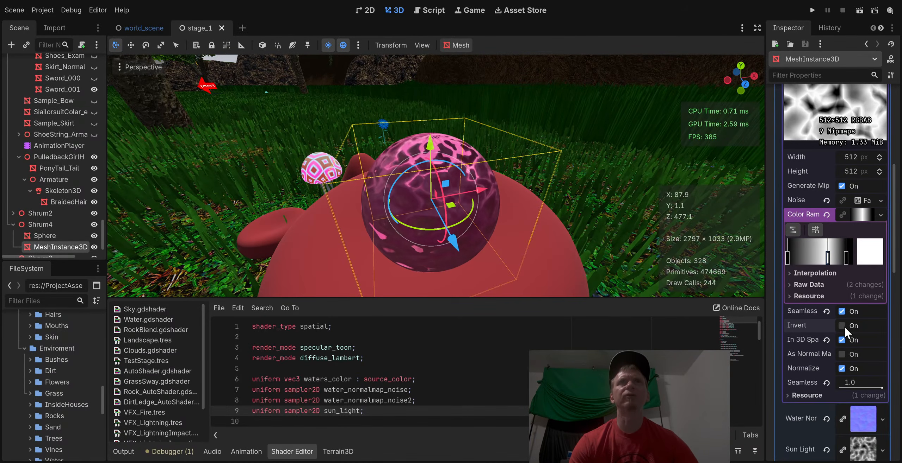
left_click(842, 326)
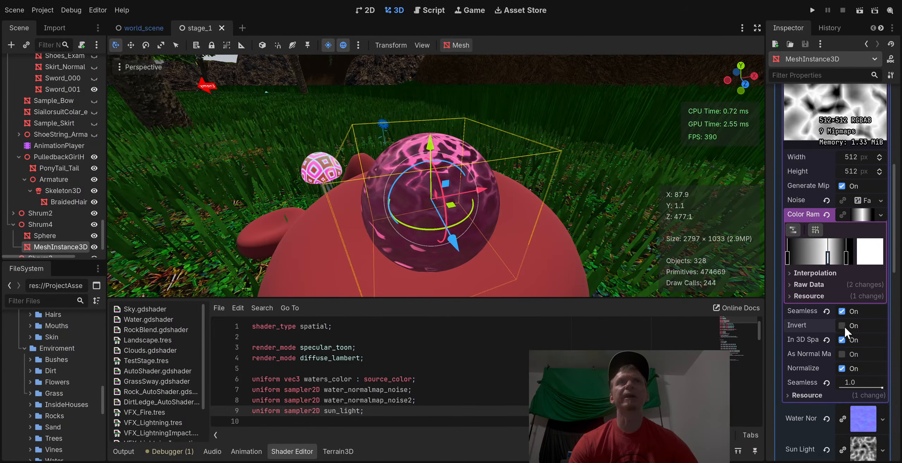
left_click(847, 356)
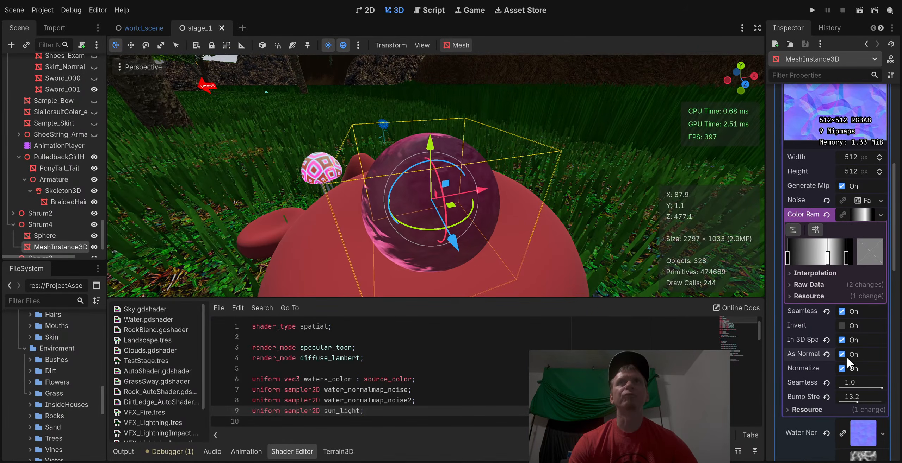
left_click(844, 355)
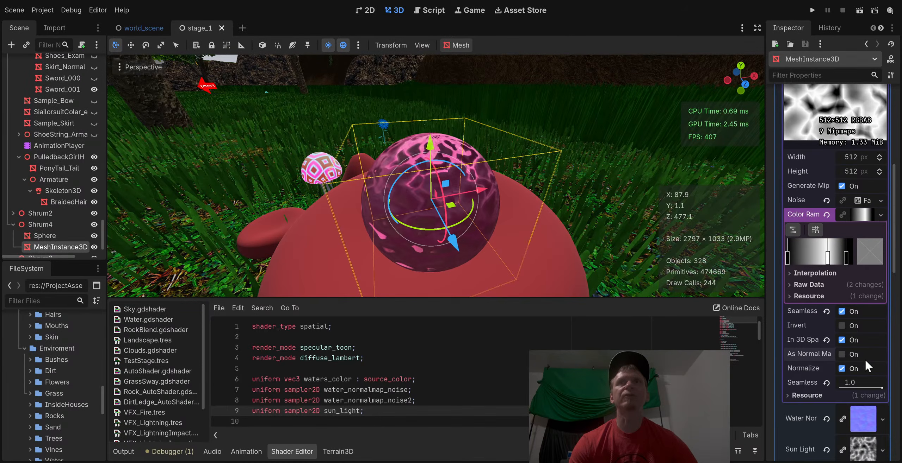
Collapse the first water normal map's color ramp and its texture settings
scroll(864, 360, "up", 3)
left_click(862, 310)
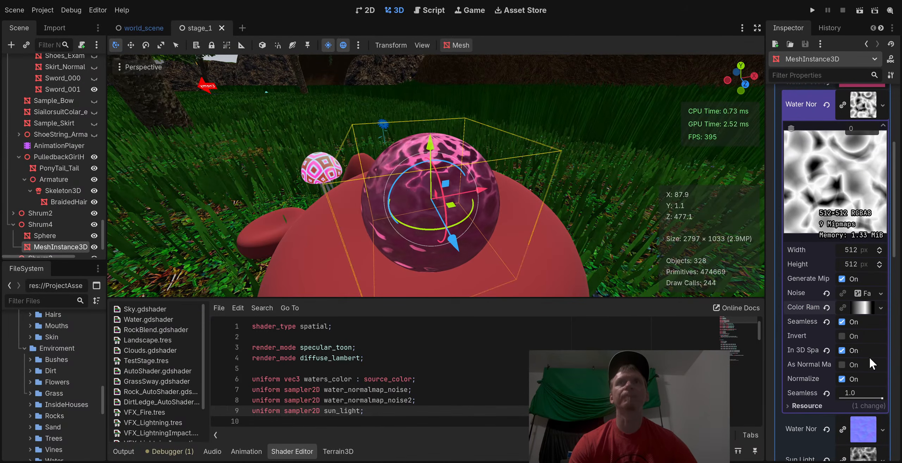
scroll(855, 355, "up", 4)
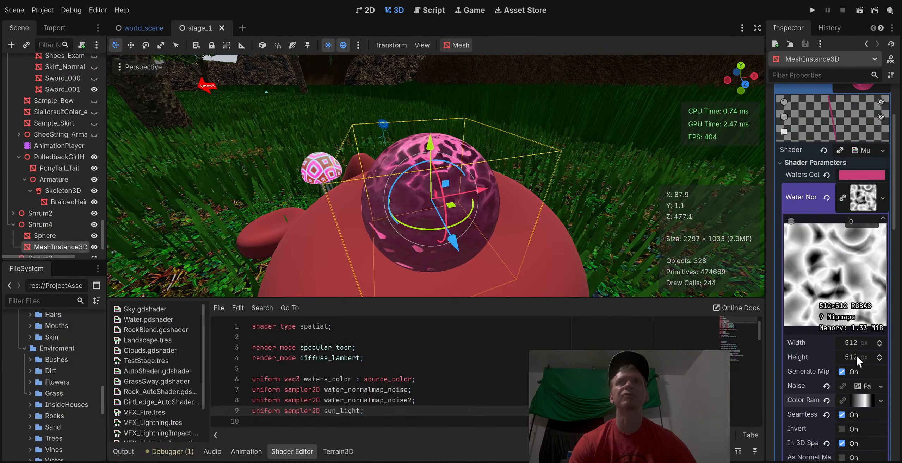
scroll(859, 348, "down", 2)
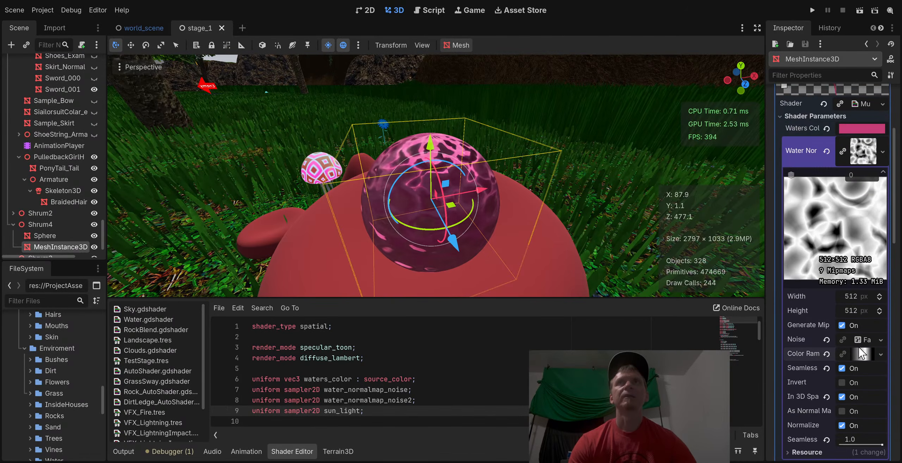
scroll(859, 348, "up", 1)
left_click(862, 206)
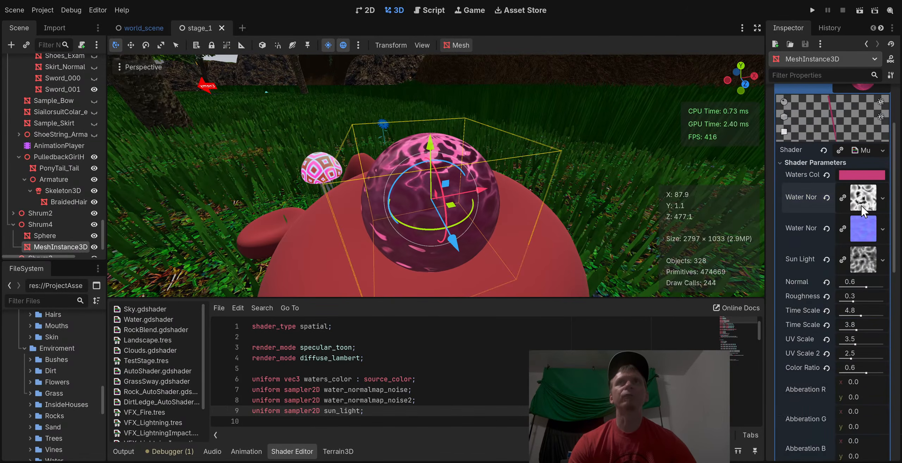
Try the second water normal map texture with As Normal Map off, and switch it back on
left_click(866, 236)
scroll(864, 357, "down", 4)
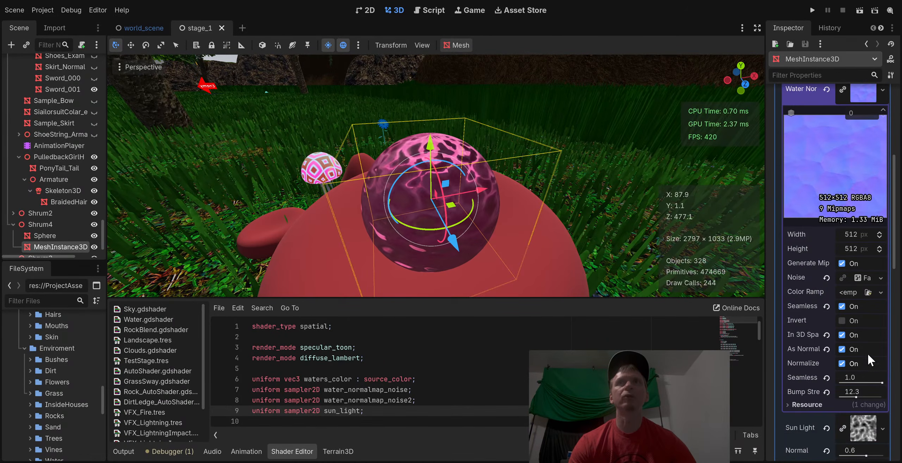
left_click(841, 348)
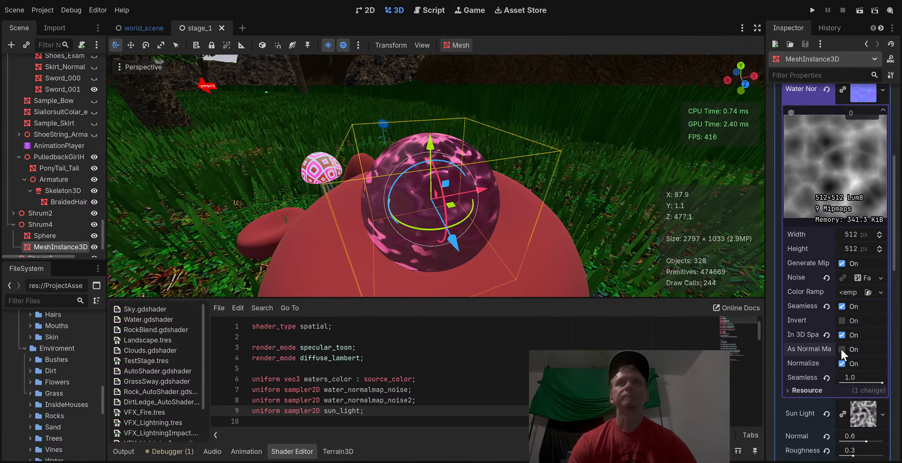
left_click(840, 349)
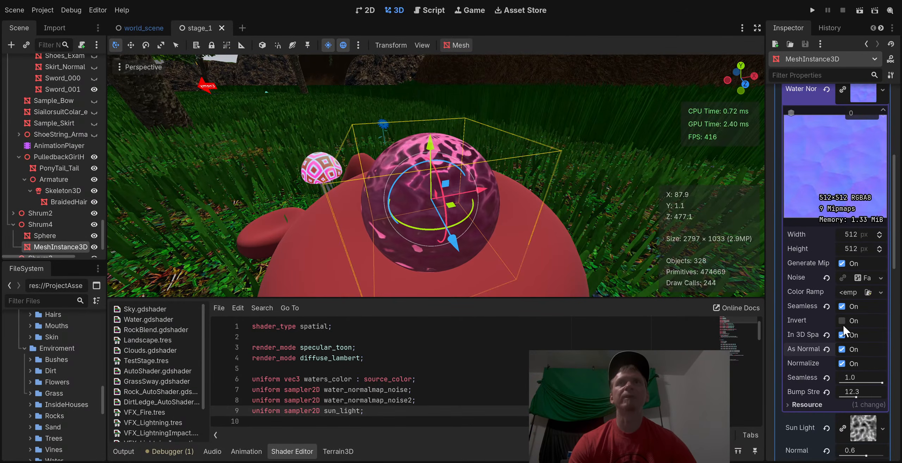
Give the second water normal map texture a gradient color ramp and add a black stop nearer its white end
left_click(881, 293)
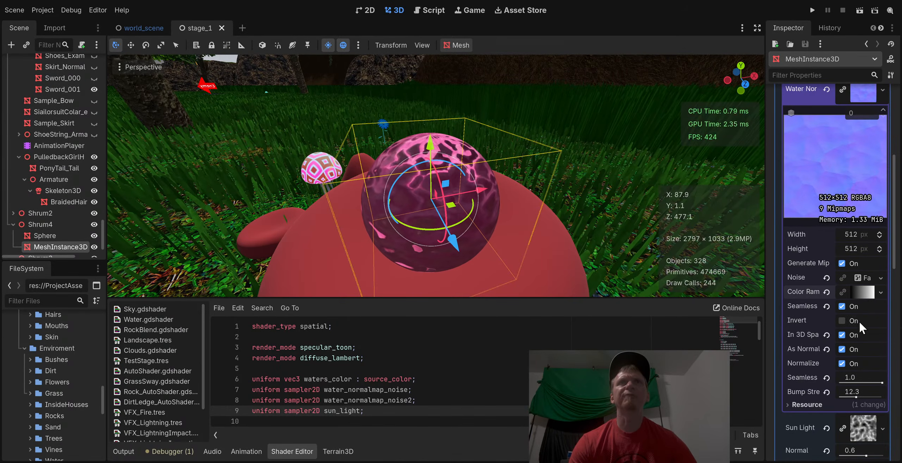
left_click(865, 294)
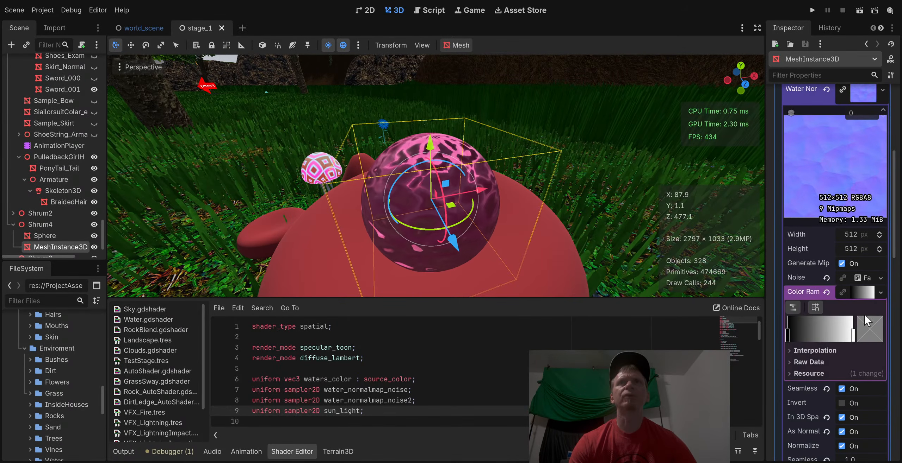
left_click(833, 335)
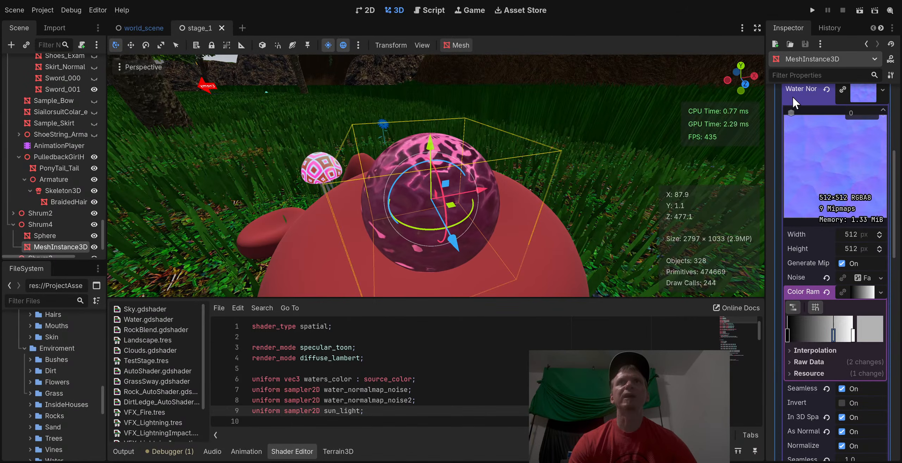
left_click_drag(792, 97, 726, 354)
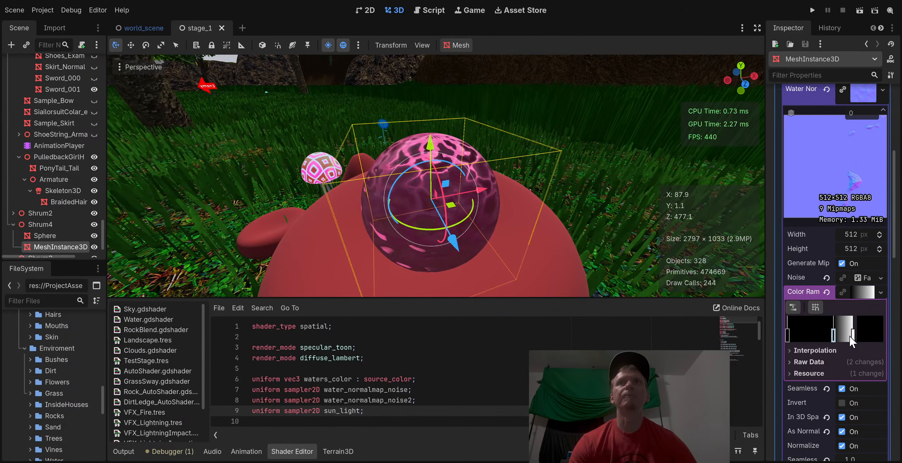
Add a white stop between the ramp's two black stops, fine-tune both inner stops' positions, and collapse the second water normal map
left_click(810, 334)
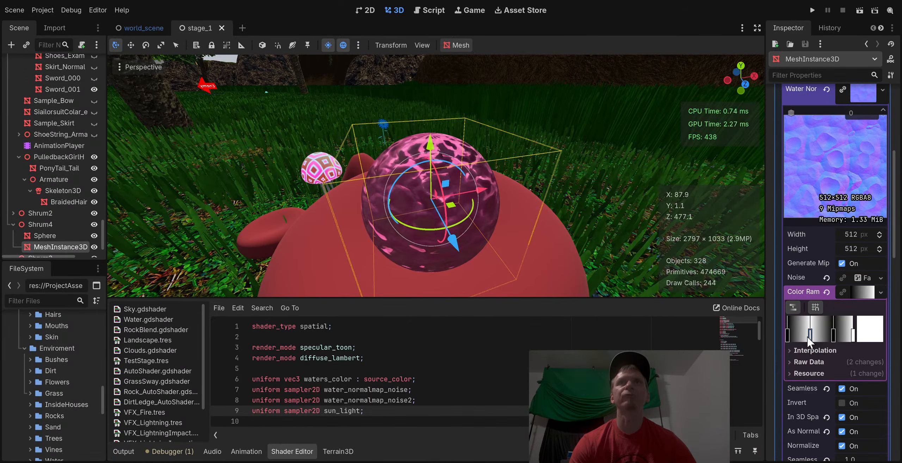
left_click_drag(808, 337, 805, 338)
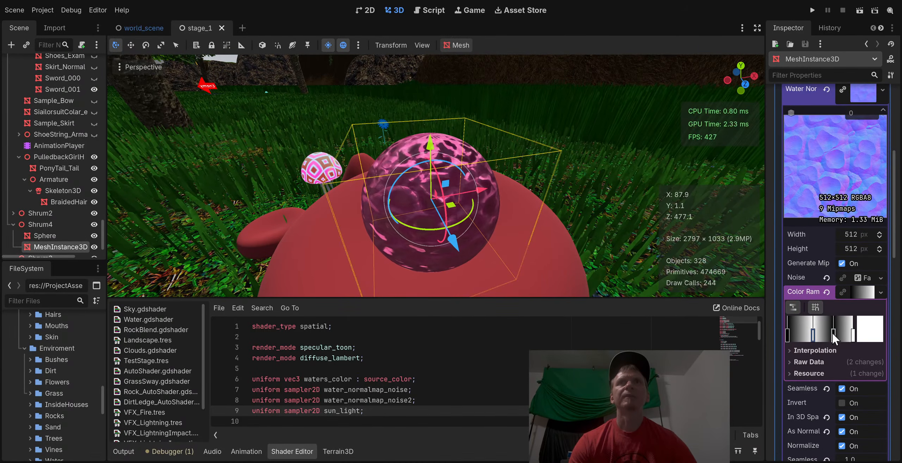
left_click_drag(832, 332, 834, 332)
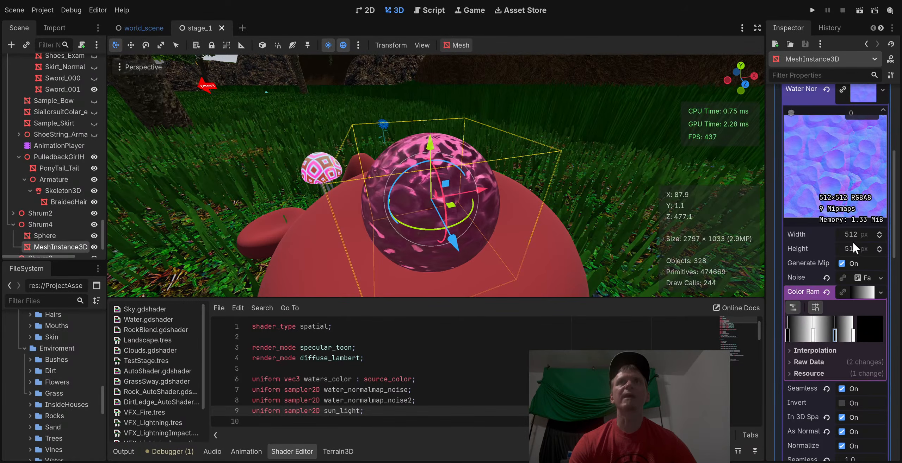
scroll(852, 241, "up", 3)
left_click(862, 185)
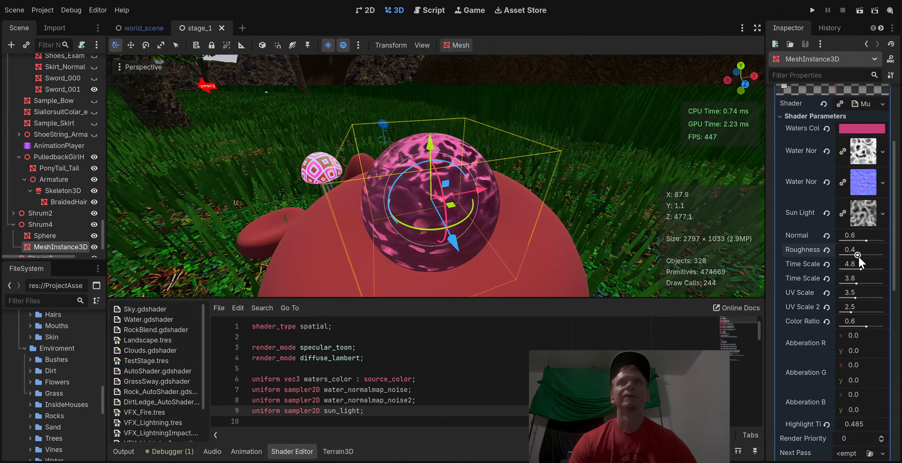
Set the water shader's Roughness to 0.4 and Normal to 0.5
left_click_drag(855, 251, 847, 241)
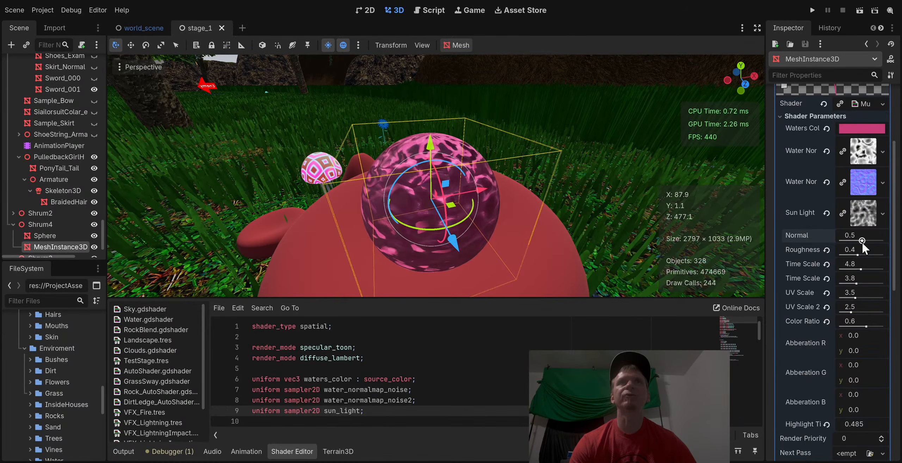
scroll(855, 299, "down", 3)
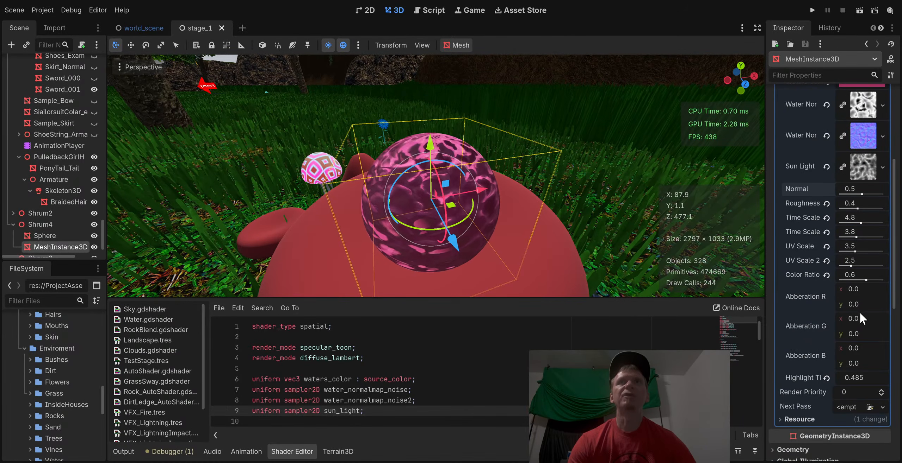
scroll(860, 310, "down", 3)
scroll(859, 316, "down", 4)
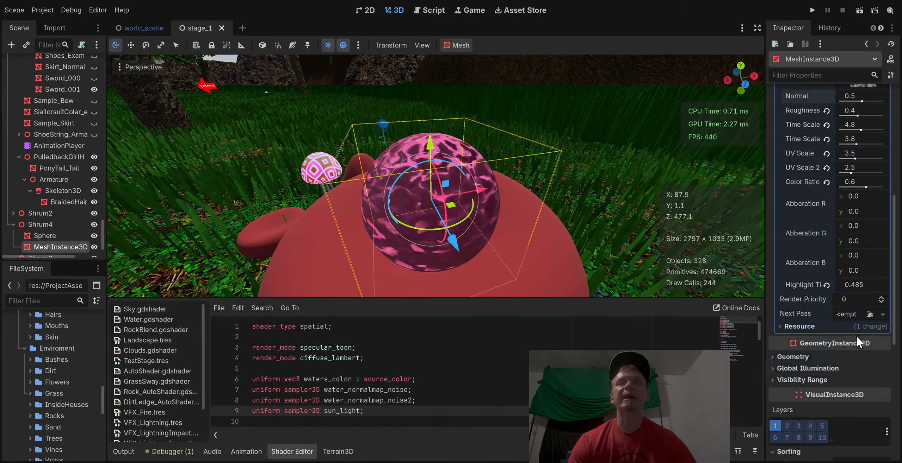
scroll(862, 313, "up", 10)
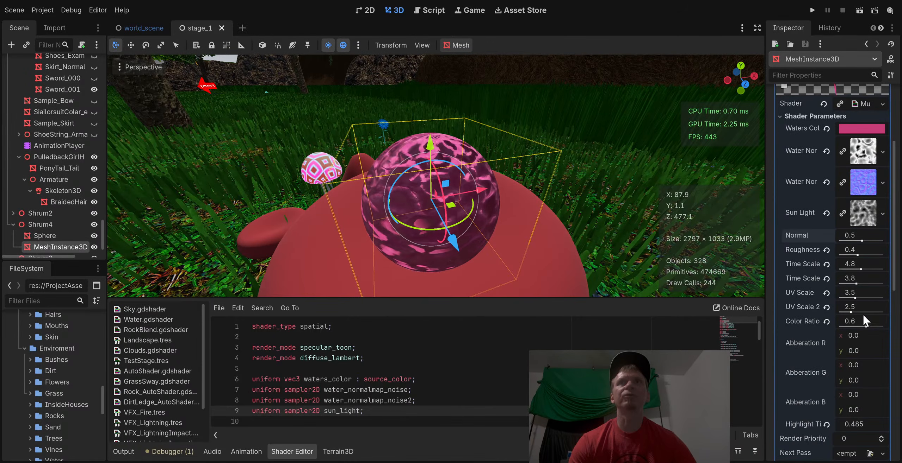
scroll(862, 340, "up", 8)
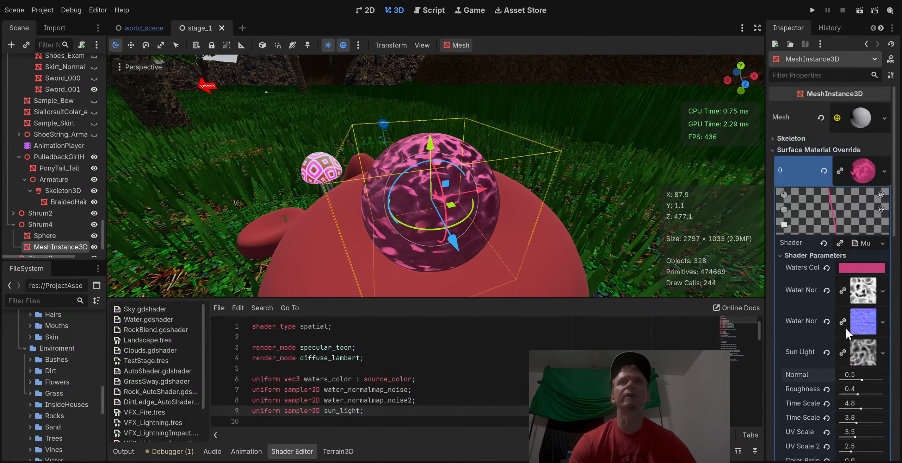
Add a gradient color ramp to the Sun Light texture and recolor its white end stop to red
scroll(866, 316, "down", 3)
left_click(865, 314)
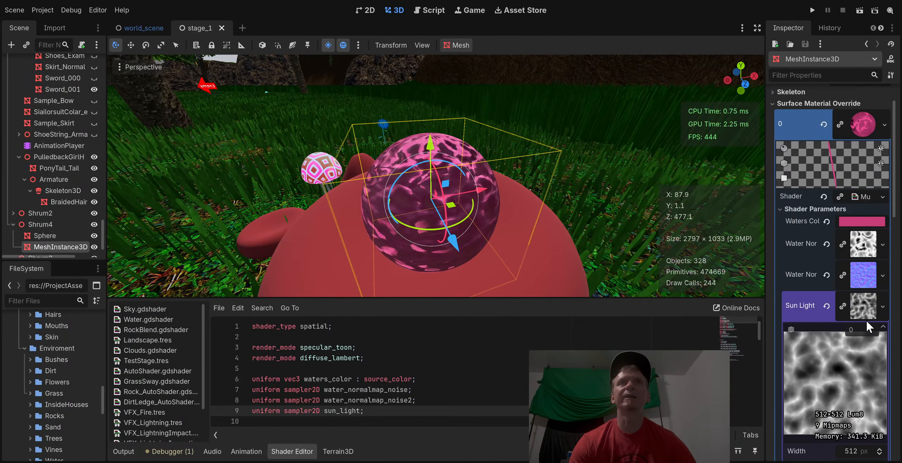
scroll(864, 326, "down", 6)
scroll(869, 359, "down", 6)
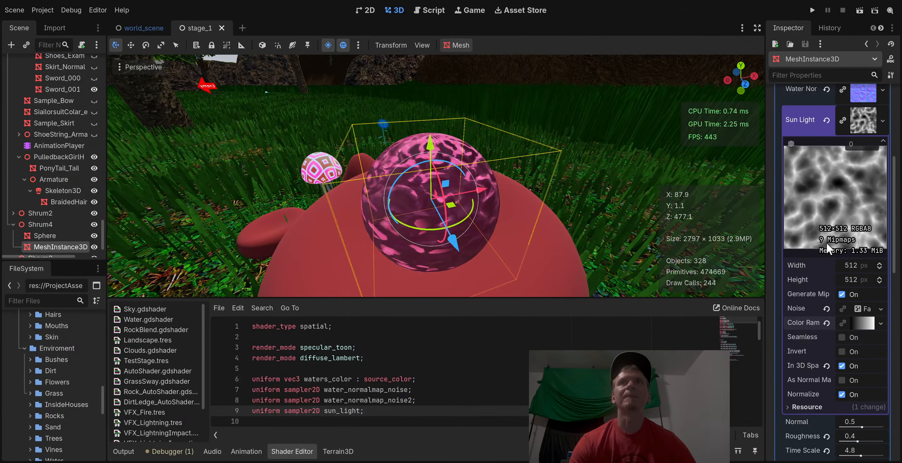
left_click(861, 329)
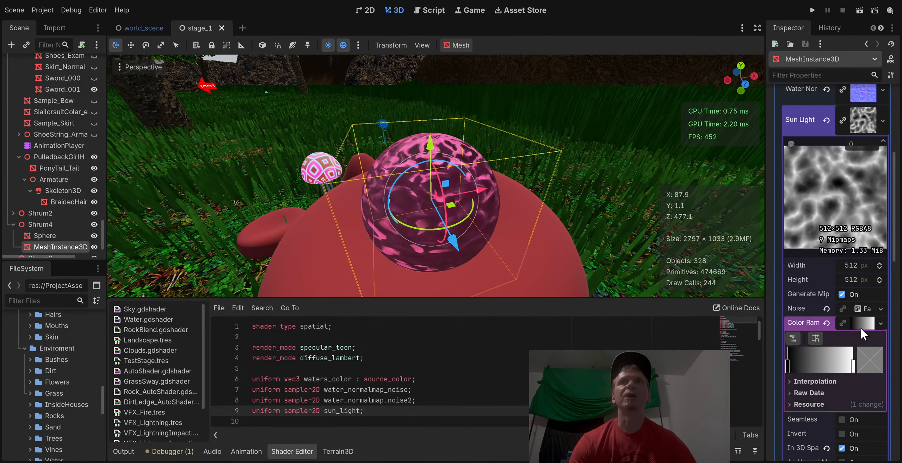
left_click(853, 366)
left_click_drag(857, 92, 835, 108)
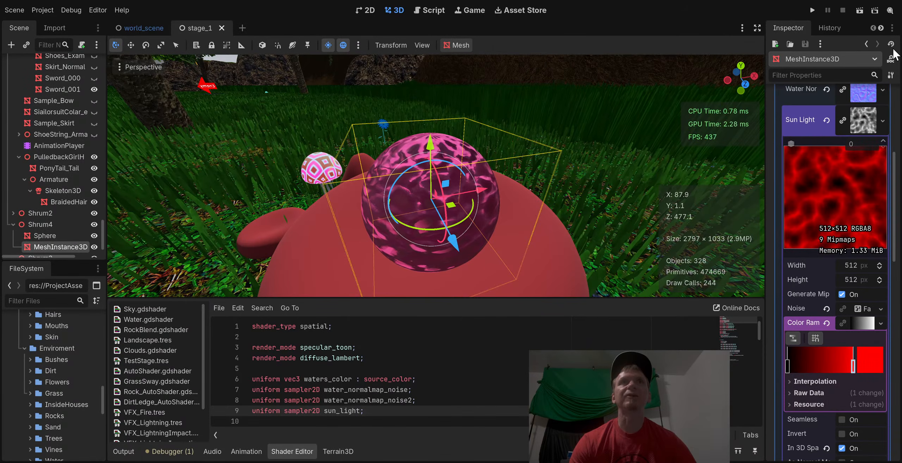
Recolor the Sun Light color ramp's black start stop, trying red before choosing white
left_click(787, 367)
left_click(767, 129)
left_click_drag(768, 129, 883, 34)
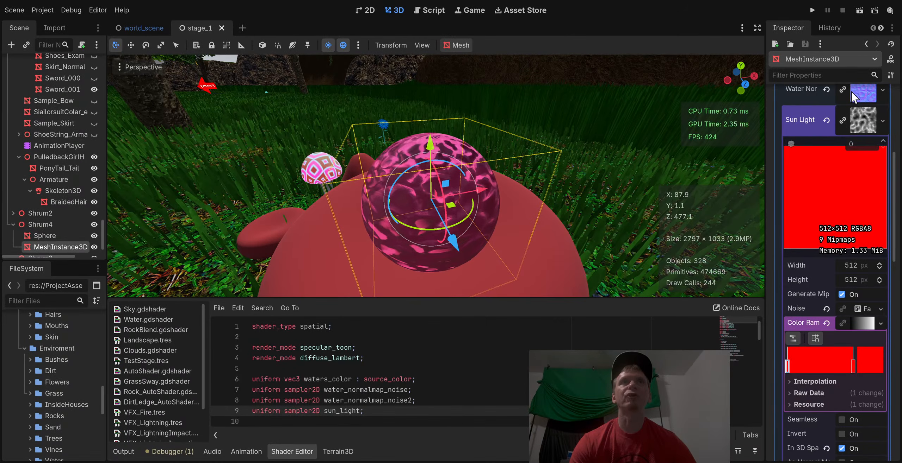
left_click_drag(853, 95, 743, 29)
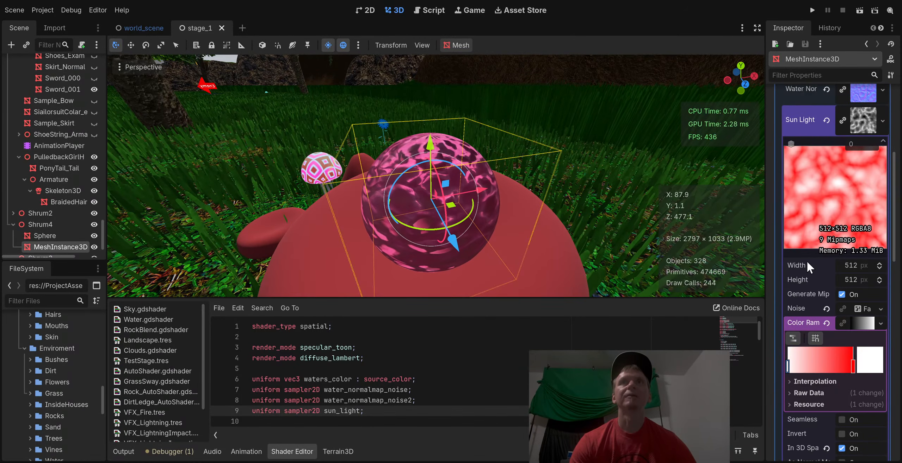
Readjust the color of the Sun Light ramp's end stop, settling on red again
left_click(852, 367)
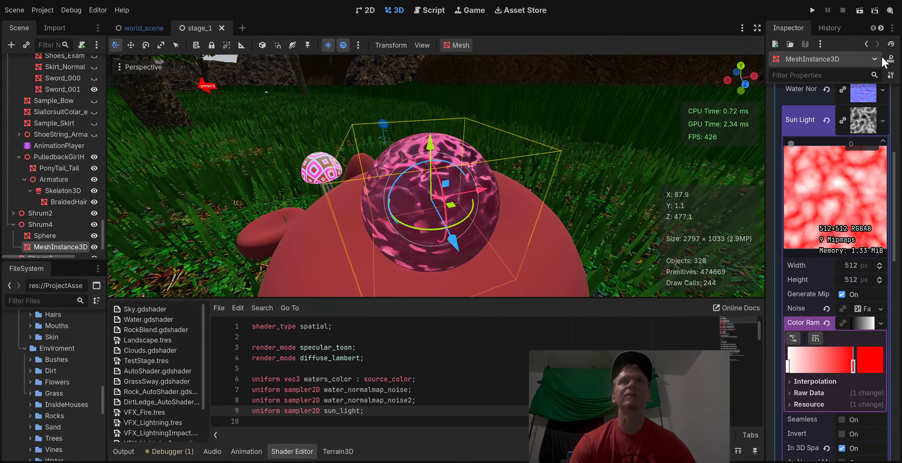
left_click_drag(848, 131, 789, 152)
left_click_drag(836, 130, 860, 24)
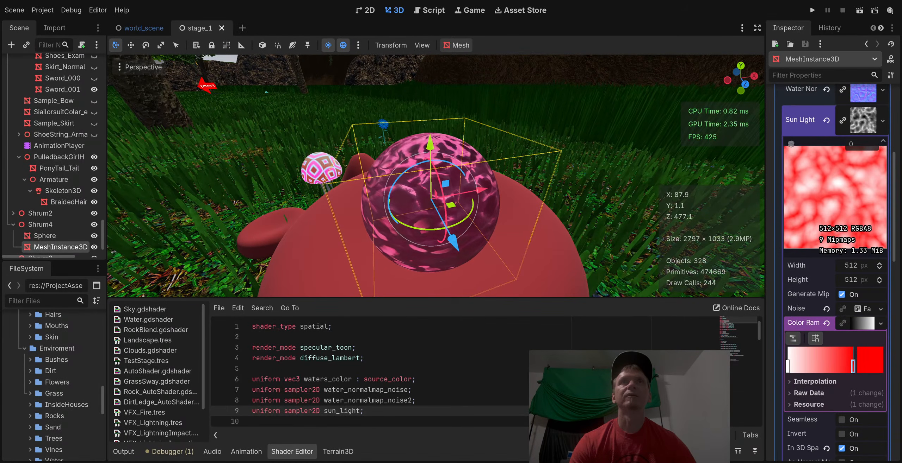
Turn on Seamless for the Sun Light noise texture
scroll(838, 387, "down", 3)
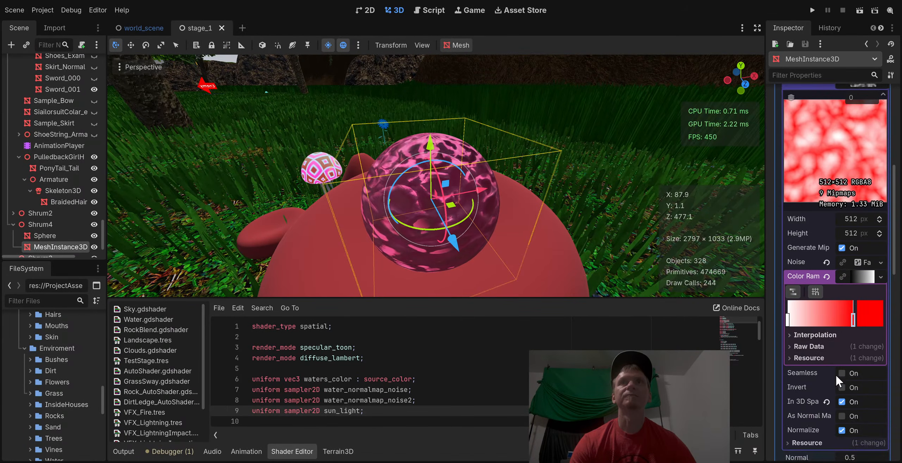
left_click(823, 336)
left_click(823, 337)
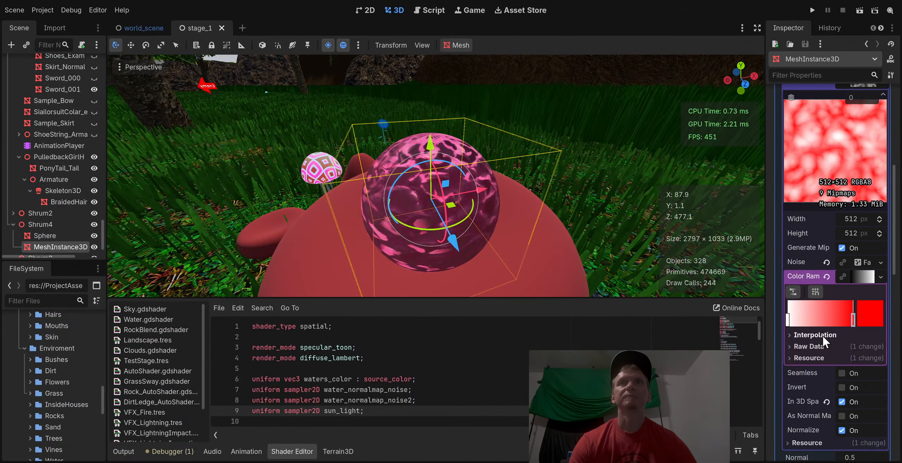
left_click(841, 373)
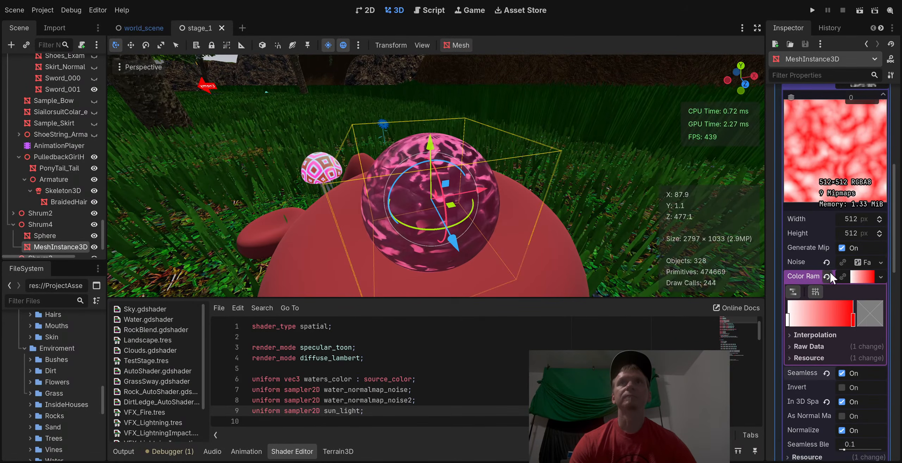
Lower the Sun Light texture's noise frequency to 0.0028
scroll(830, 273, "up", 3)
scroll(846, 321, "down", 1)
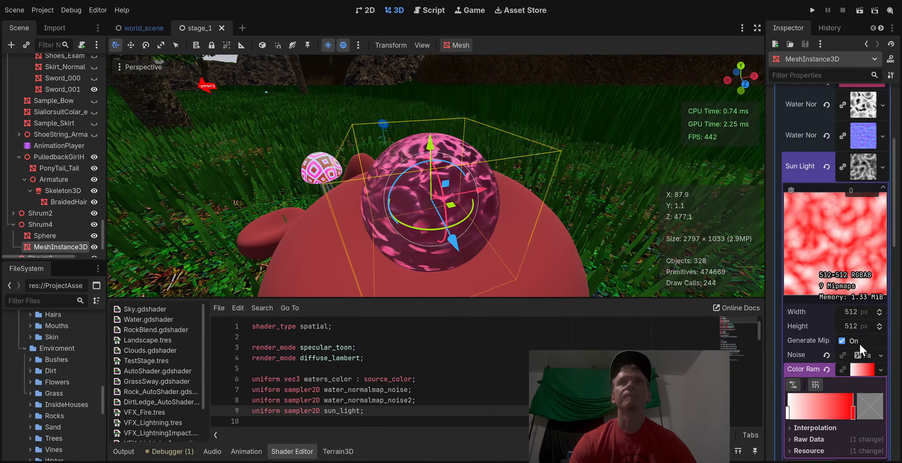
scroll(860, 340, "down", 2)
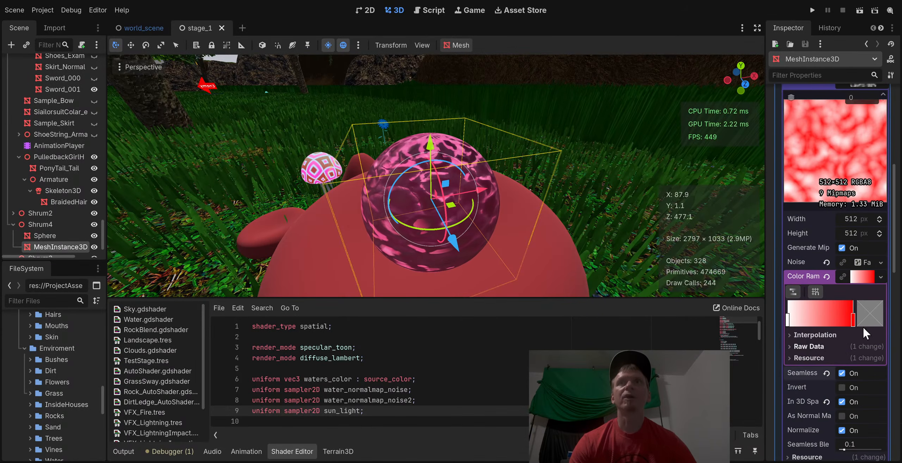
left_click(861, 263)
scroll(854, 337, "down", 1)
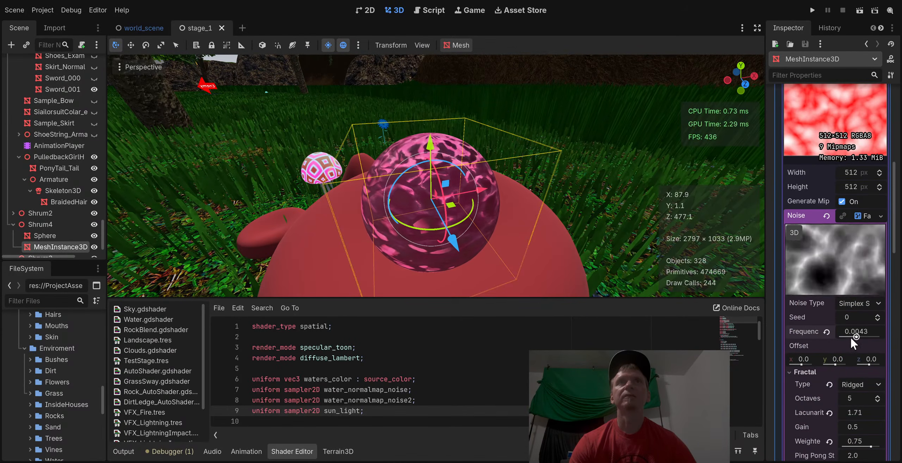
scroll(851, 339, "down", 15)
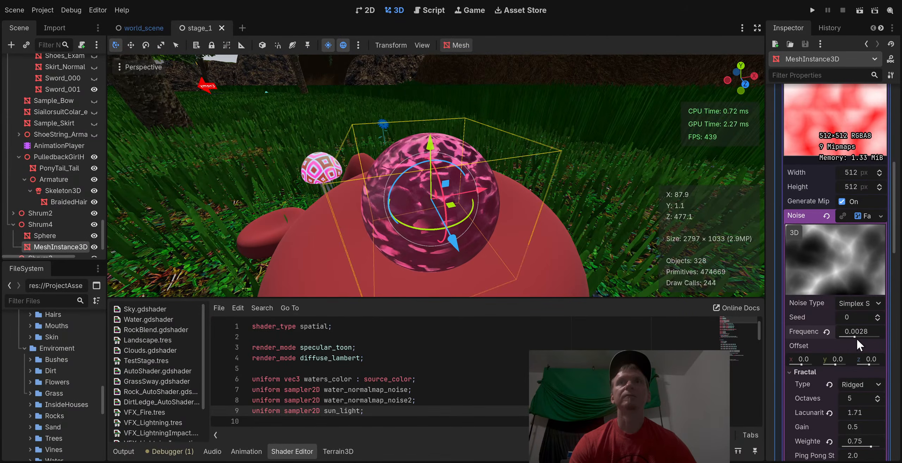
Try As Normal Map on and Normalize off for the Sun Light noise texture, restoring each option
scroll(866, 388, "down", 6)
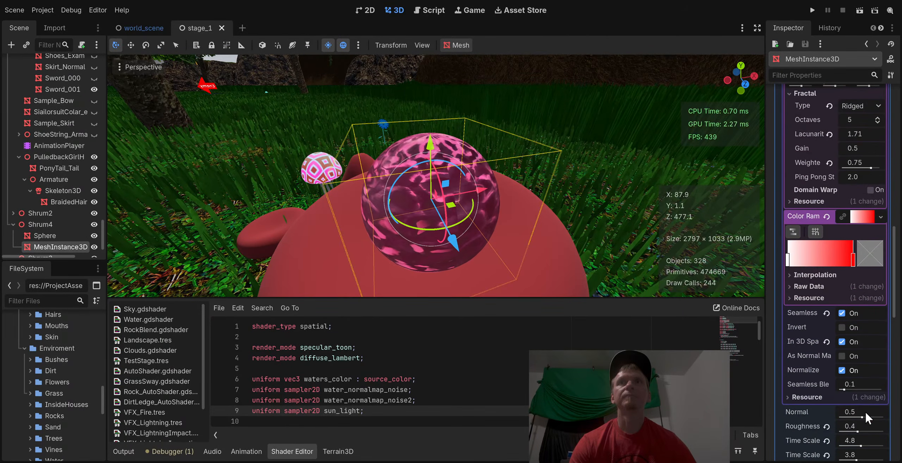
left_click(841, 357)
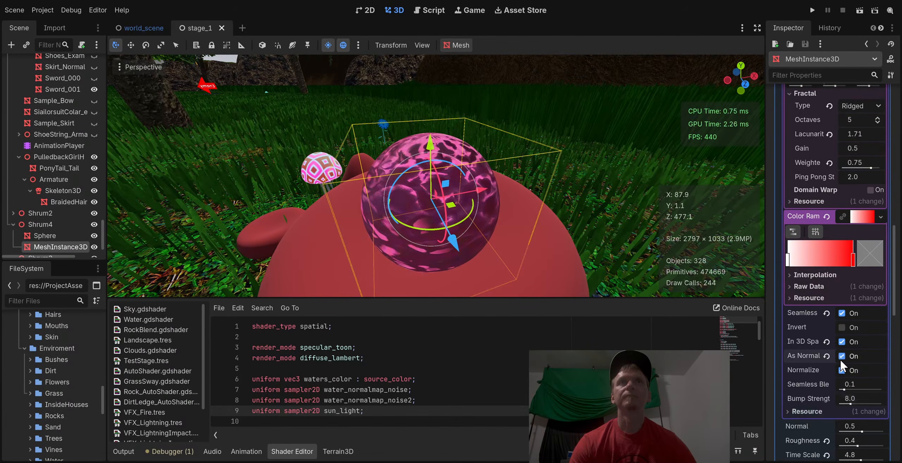
left_click(841, 356)
left_click(841, 371)
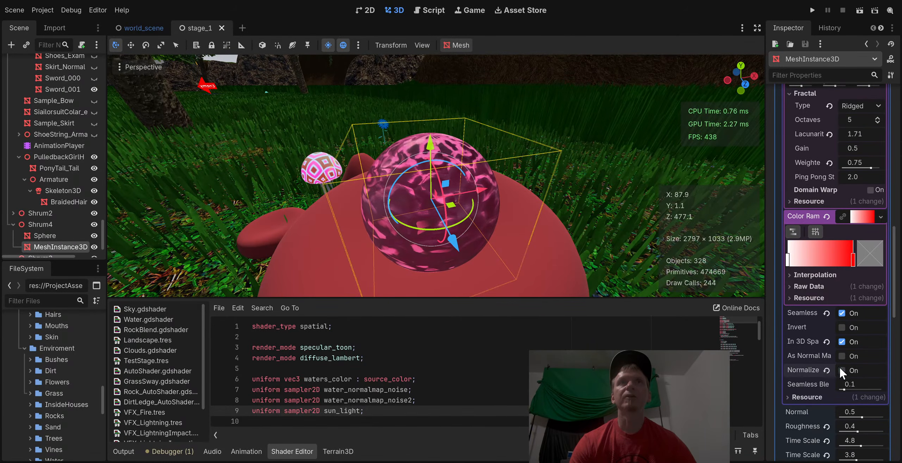
left_click(841, 371)
Set the Sun Light texture's seamless blend skirt to 1.0 and the shader's Color Ratio to 0.1
left_click_drag(841, 390, 887, 394)
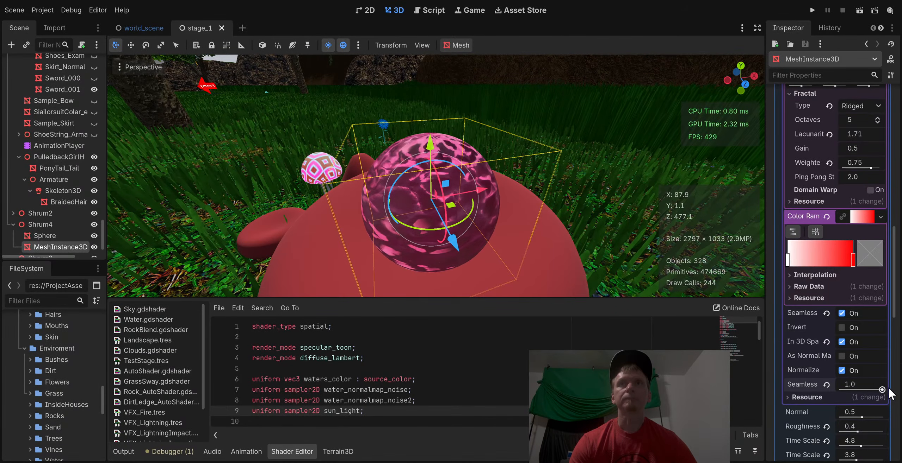
scroll(869, 384, "down", 4)
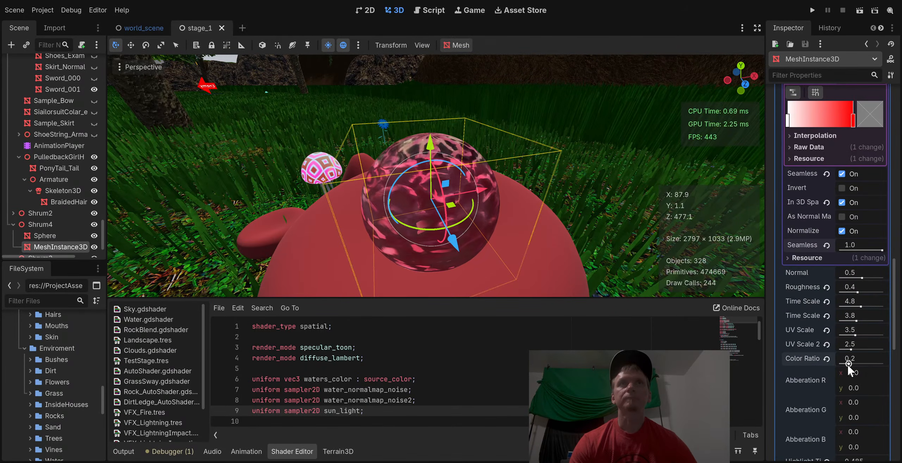
mouse_move(847, 363)
left_mouse_down()
mouse_move(879, 365)
mouse_move(842, 364)
left_mouse_up()
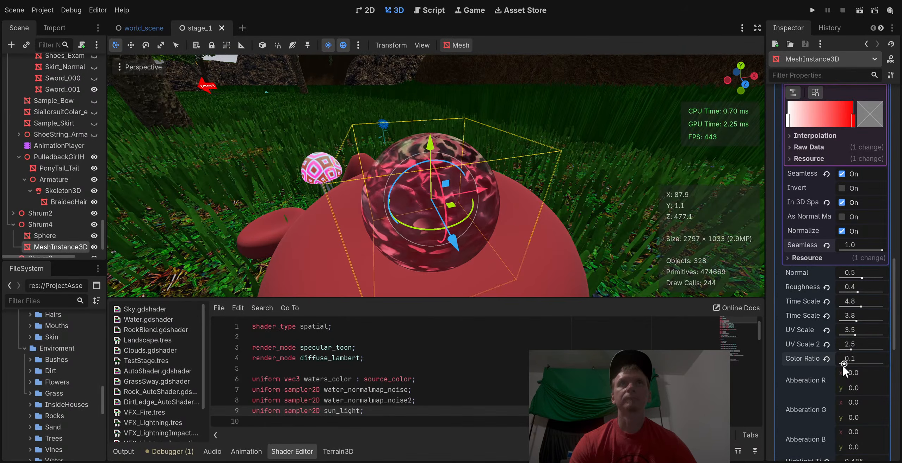
Examine the recolored water sphere on the large mushroom, up close and from farther away, with nothing selected
scroll(404, 226, "up", 3)
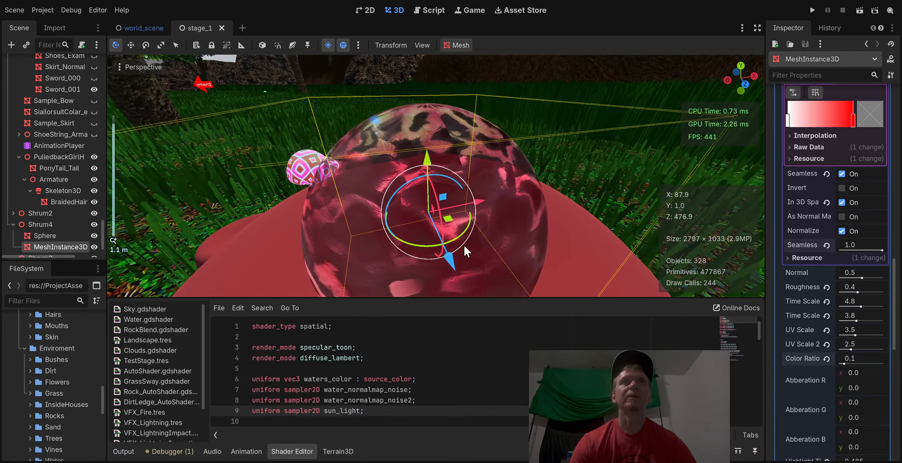
middle_click_drag(463, 244, 465, 242)
scroll(465, 236, "down", 3)
scroll(465, 237, "up", 3)
scroll(465, 236, "down", 2)
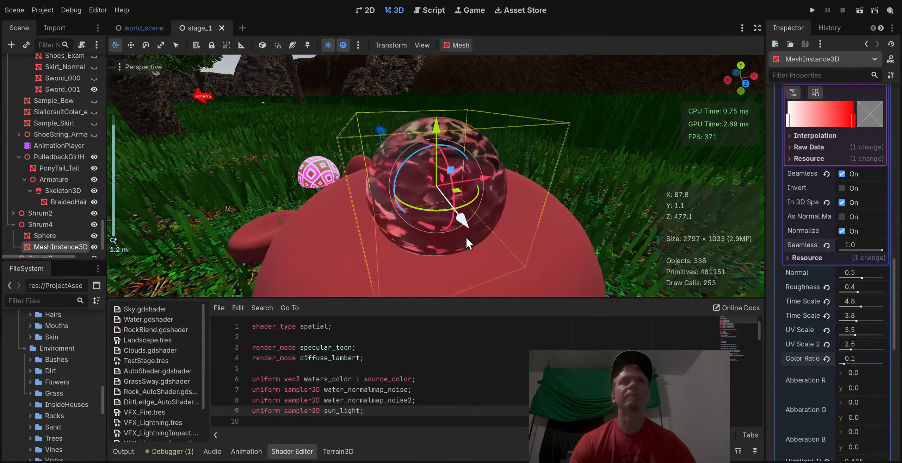
left_click(603, 170)
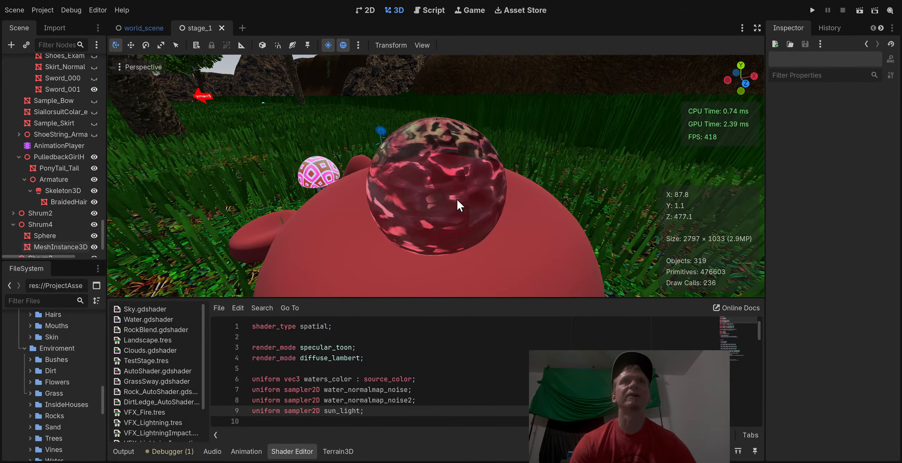
scroll(365, 205, "down", 3)
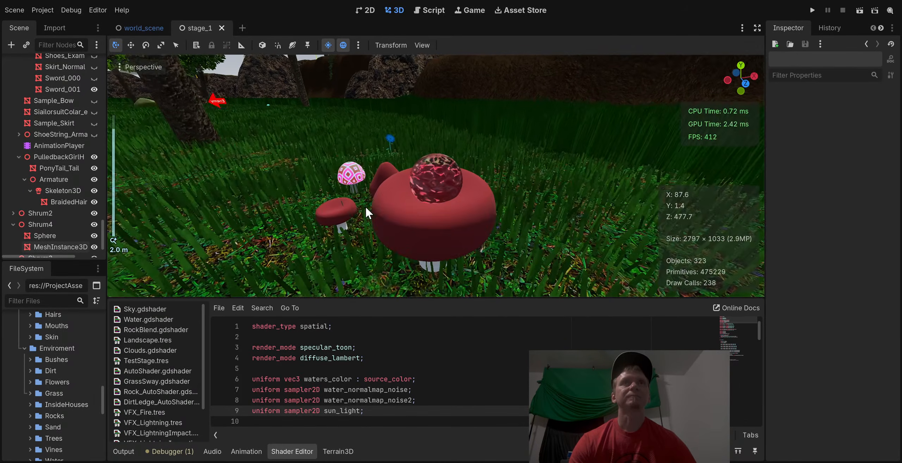
middle_click_drag(365, 206, 409, 238)
scroll(409, 238, "down", 1)
Select the water sphere and nudge it slightly on the large mushroom's cap, checking its placement from several sides
left_click(463, 214)
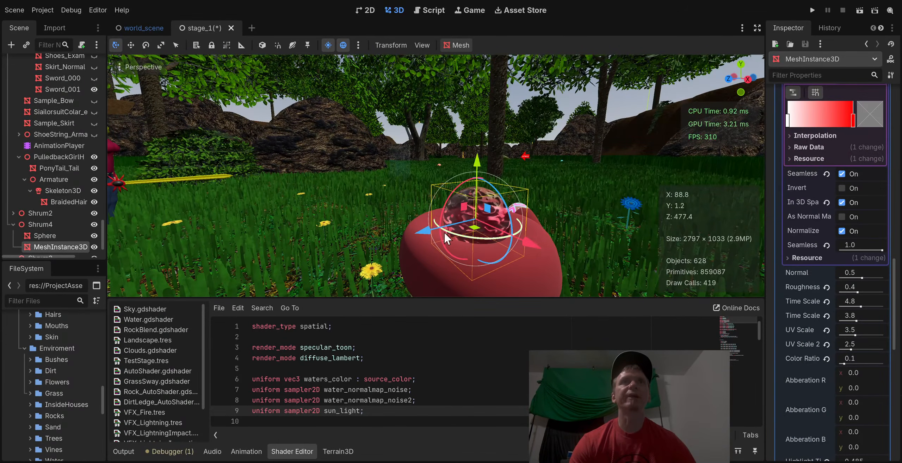
left_click_drag(444, 232, 423, 234)
middle_click_drag(424, 233, 536, 271)
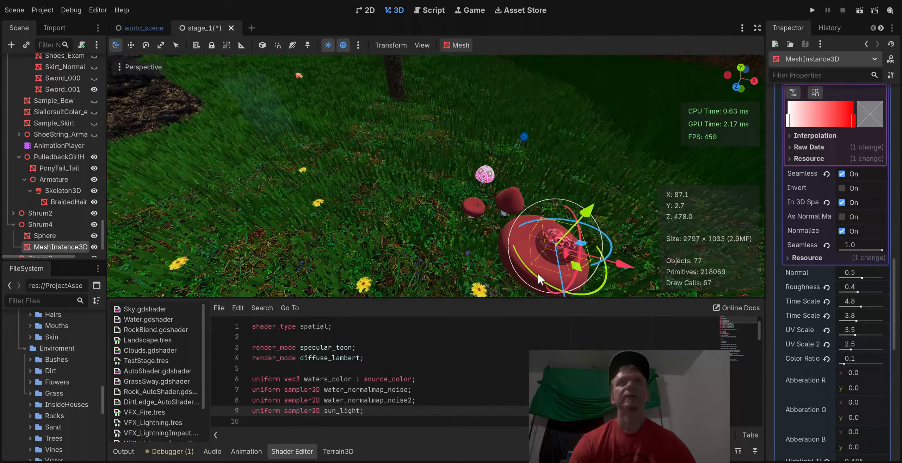
middle_click_drag(620, 269, 338, 244)
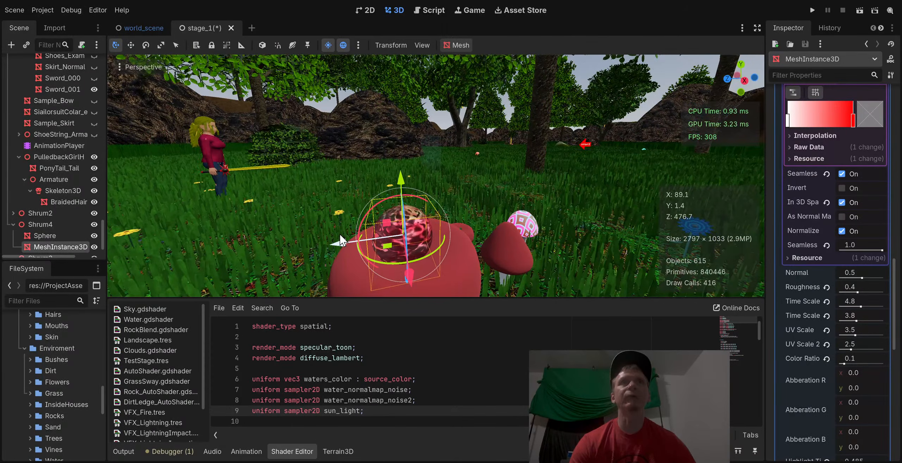
left_click_drag(338, 244, 344, 248)
Set both Time Scale parameters of the sphere's water shader to 10.0
left_click(314, 165)
middle_click_drag(314, 165, 340, 191)
scroll(437, 217, "up", 3)
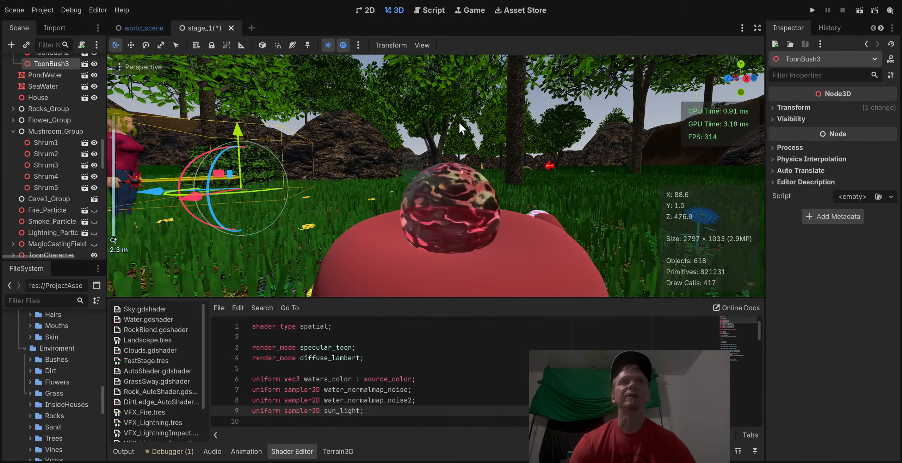
scroll(510, 165, "down", 2)
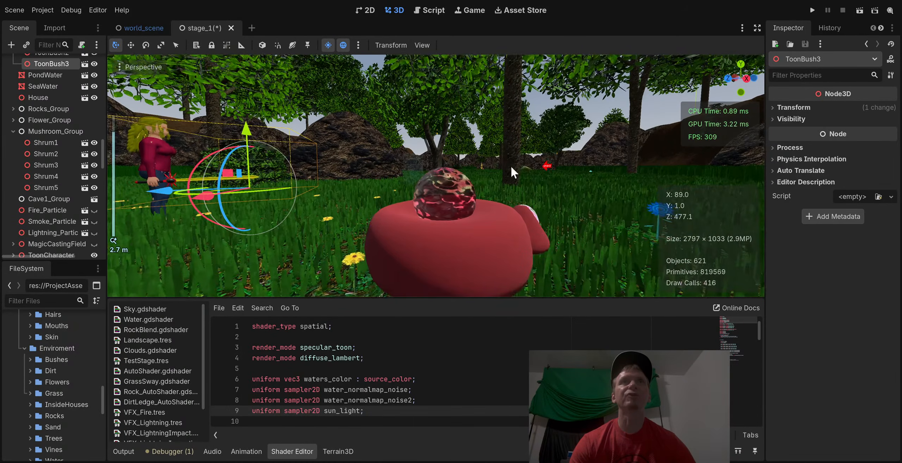
middle_click_drag(517, 193, 545, 232)
left_click(545, 231)
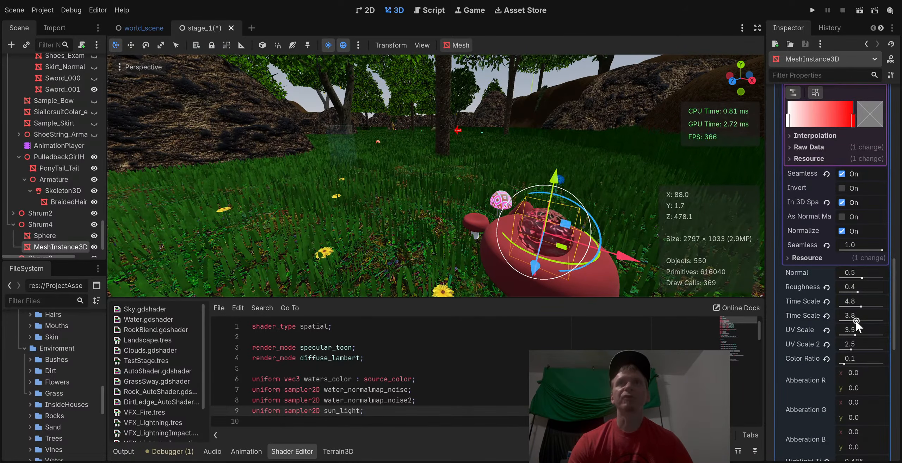
mouse_move(883, 320)
left_mouse_down()
mouse_move(858, 323)
mouse_move(883, 307)
left_mouse_up()
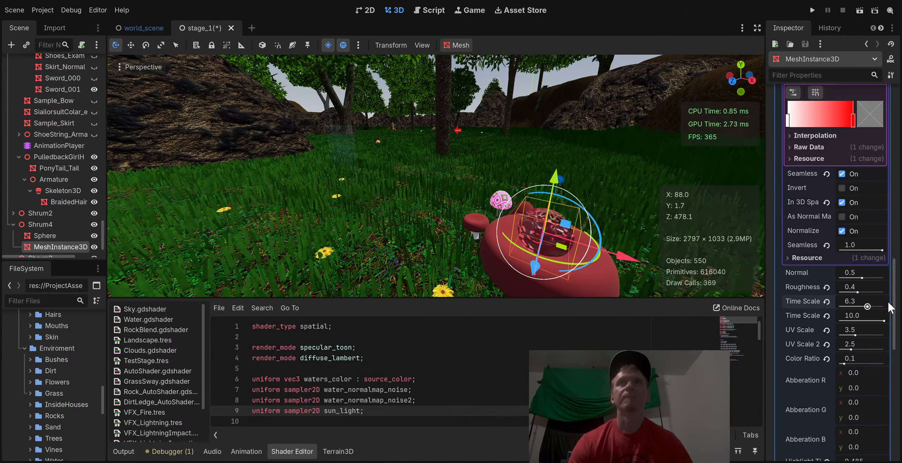
Examine the sphere's water animation from several angles and distances, with and without the sphere selected
scroll(589, 230, "up", 5)
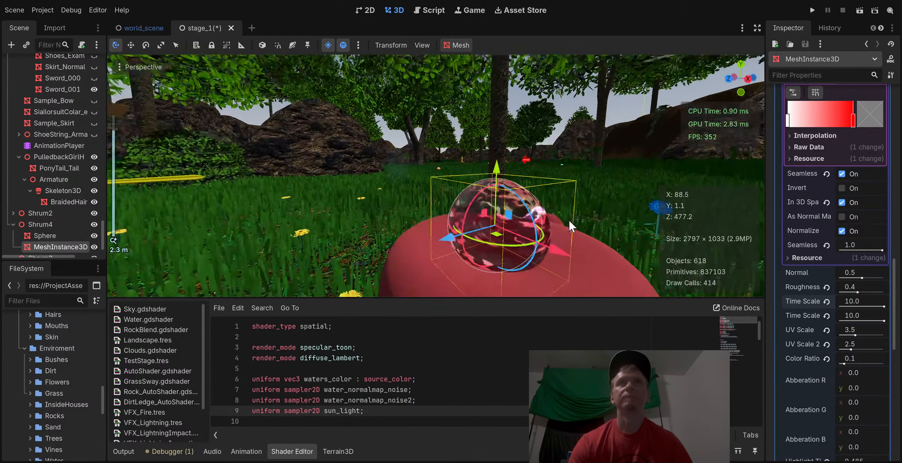
scroll(568, 226, "down", 3)
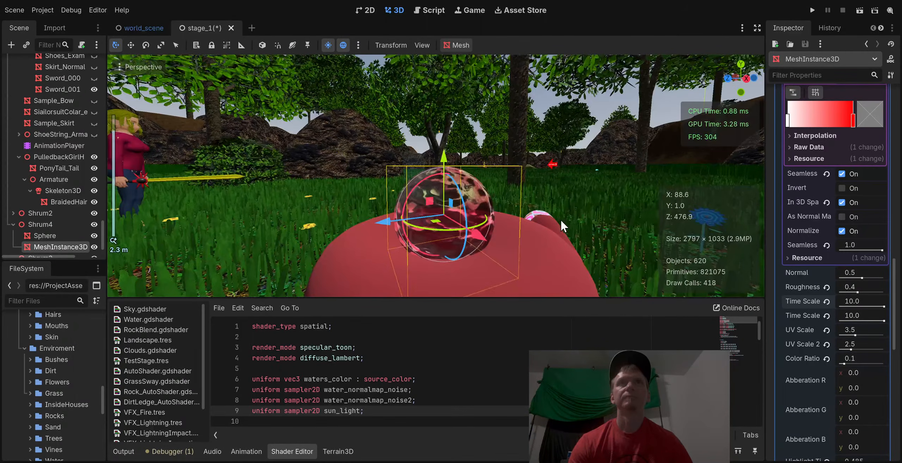
left_click(500, 154)
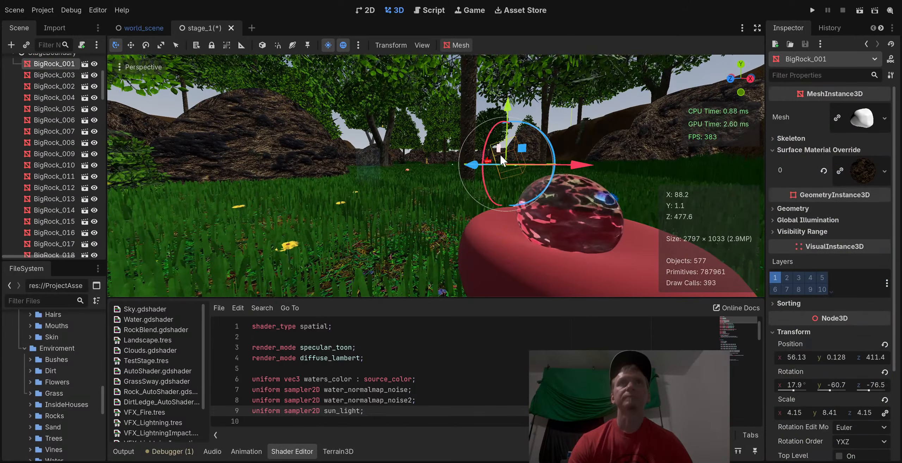
left_click(641, 122)
middle_click_drag(641, 123, 529, 237)
left_click(531, 233)
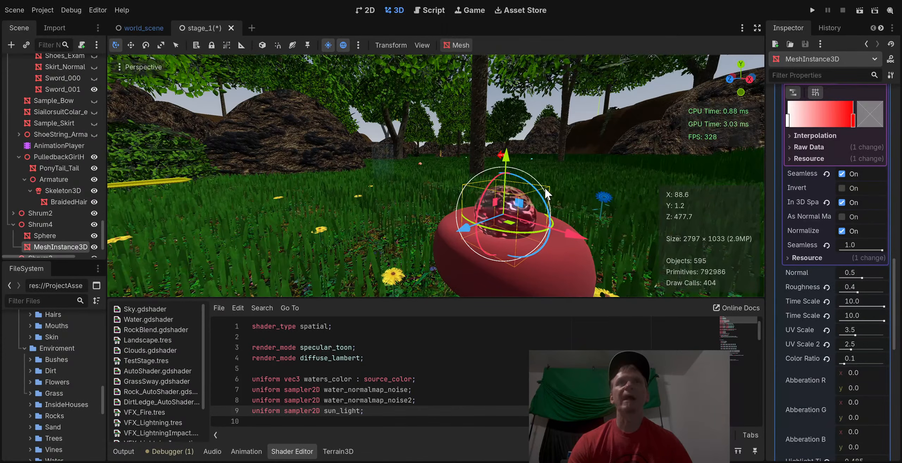
left_click(606, 150)
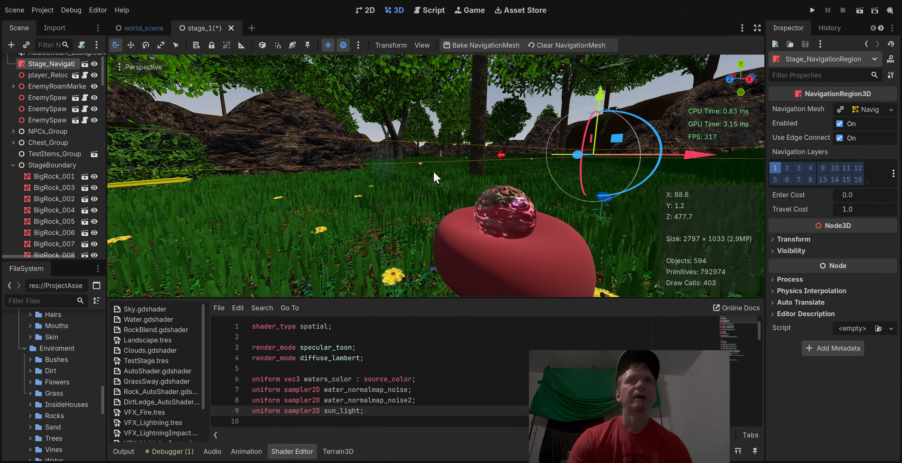
middle_click_drag(432, 171, 313, 229)
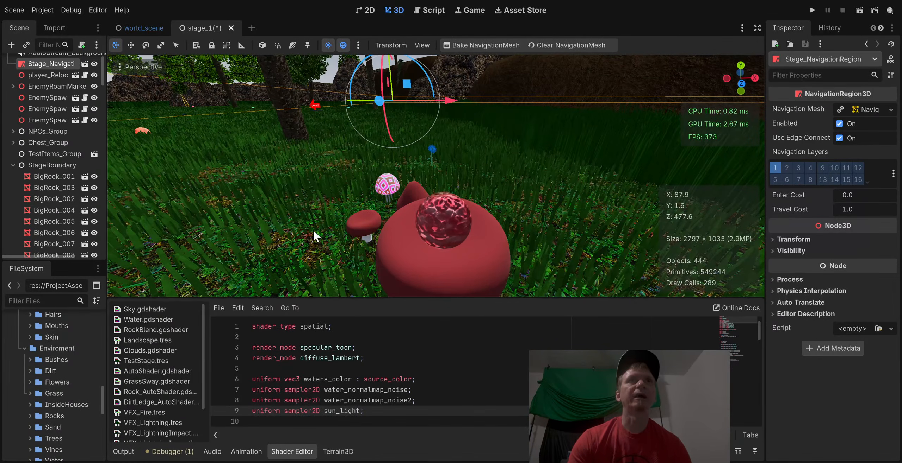
scroll(329, 217, "down", 5)
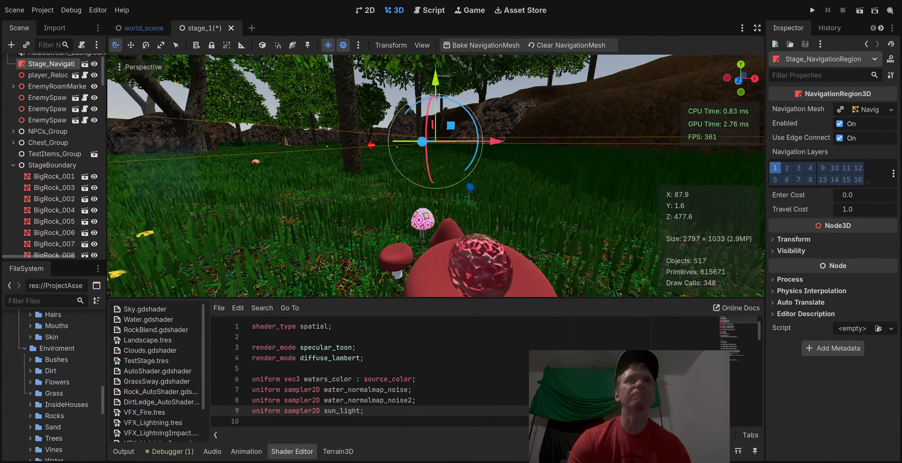
middle_click_drag(331, 221, 327, 217)
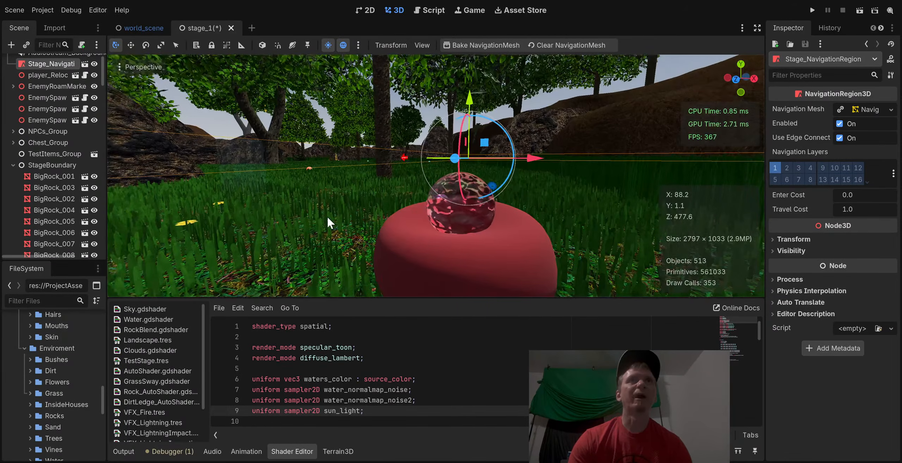
left_click(416, 101)
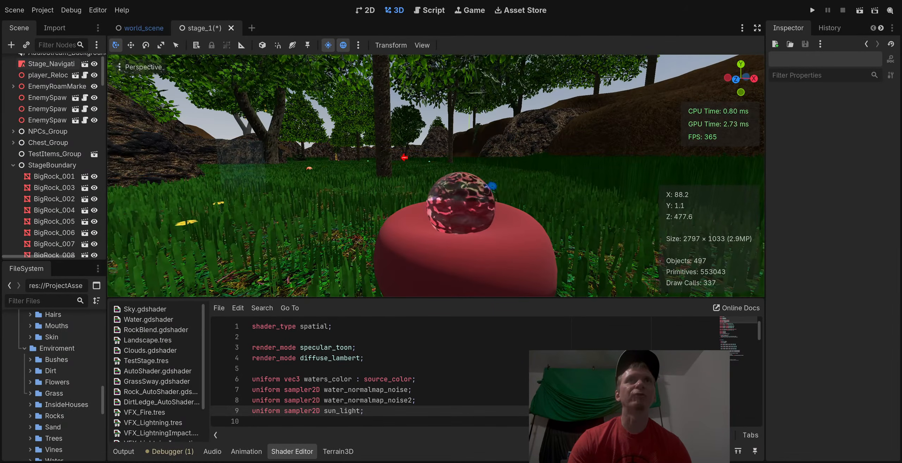
middle_click_drag(506, 155, 448, 150)
scroll(454, 169, "down", 3)
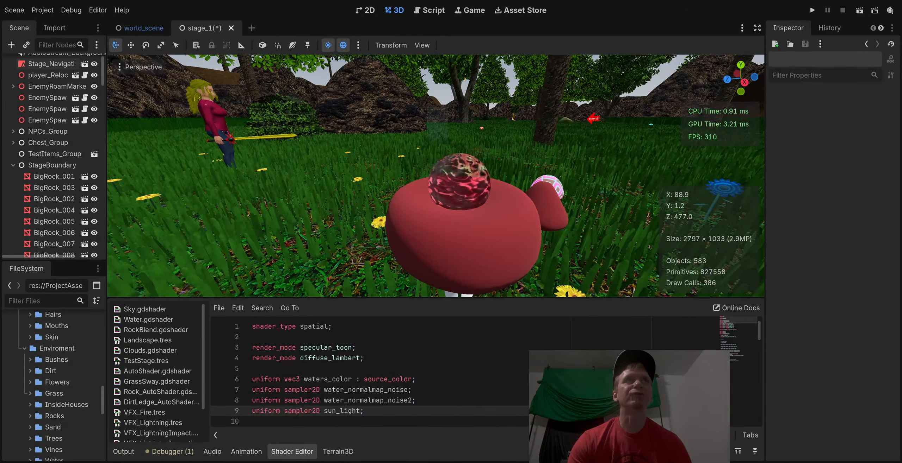
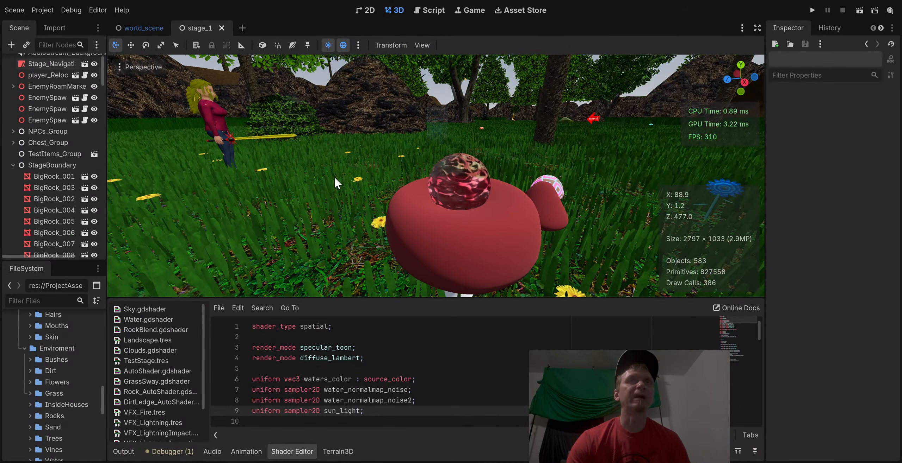
Review the large mushroom and its sphere in the surrounding scene from near, far and above
scroll(335, 135, "up", 2)
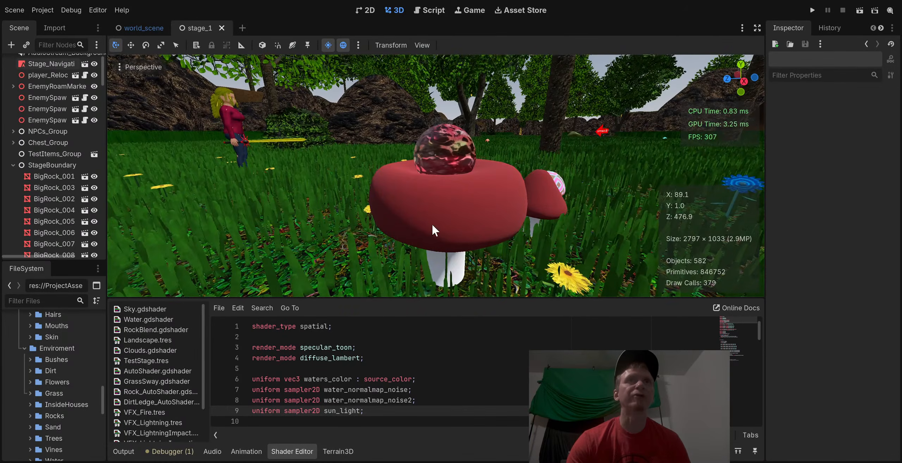
scroll(359, 282, "down", 2)
scroll(376, 208, "down", 2)
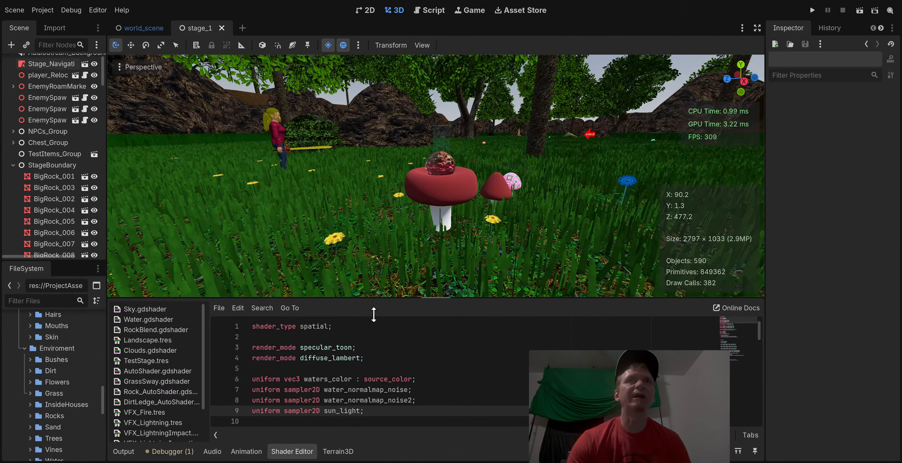
scroll(367, 209, "up", 4)
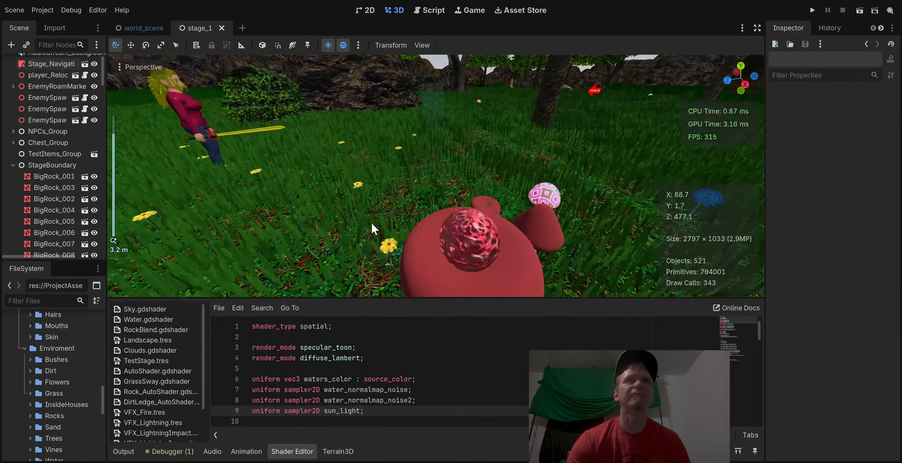
middle_click_drag(372, 223, 372, 216)
scroll(368, 202, "down", 2)
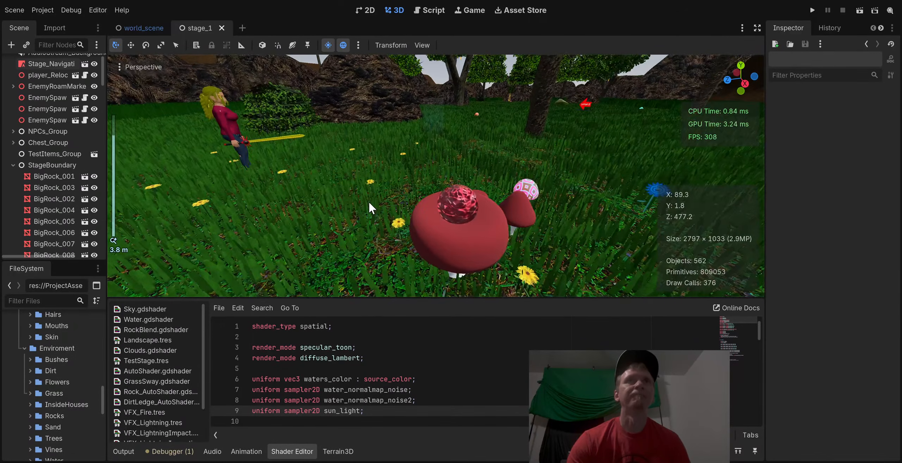
mouse_move(368, 201)
right_mouse_down()
mouse_move(392, 196)
mouse_move(368, 201)
right_mouse_up()
middle_click_drag(367, 201, 374, 195)
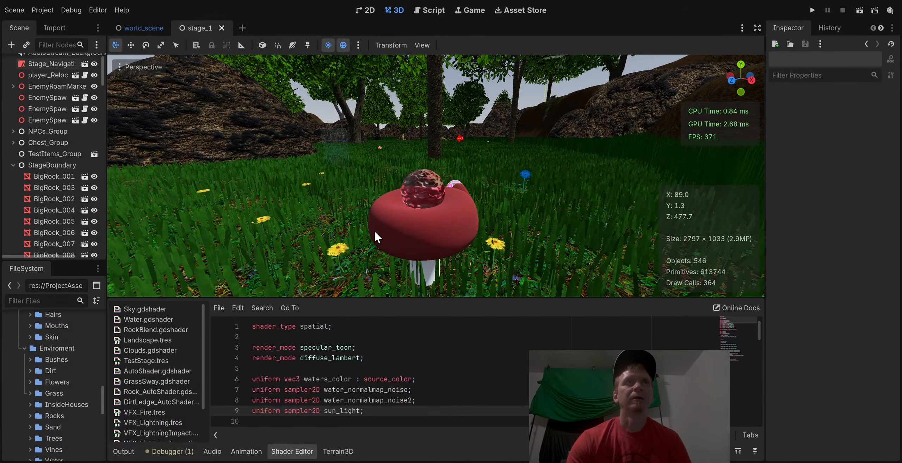
Duplicate the water sphere mesh under Shrum4 and expand the Shrum2 node in the scene tree
scroll(433, 191, "up", 3)
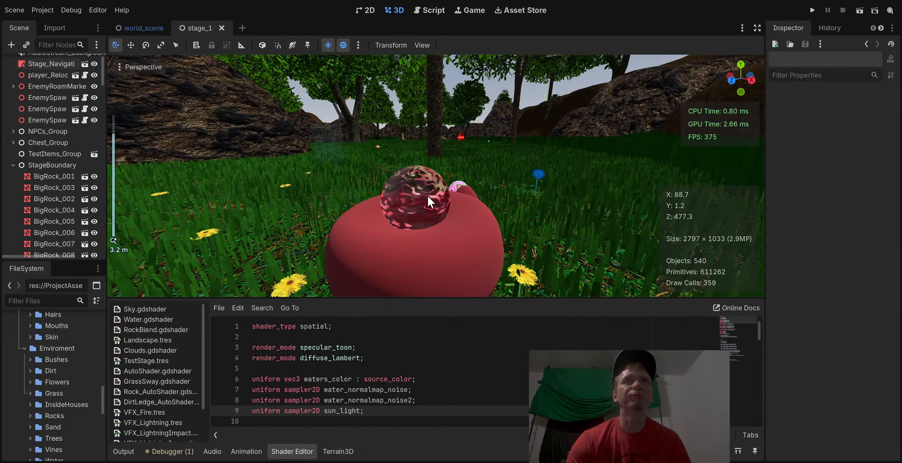
left_click(421, 196)
scroll(35, 239, "down", 1)
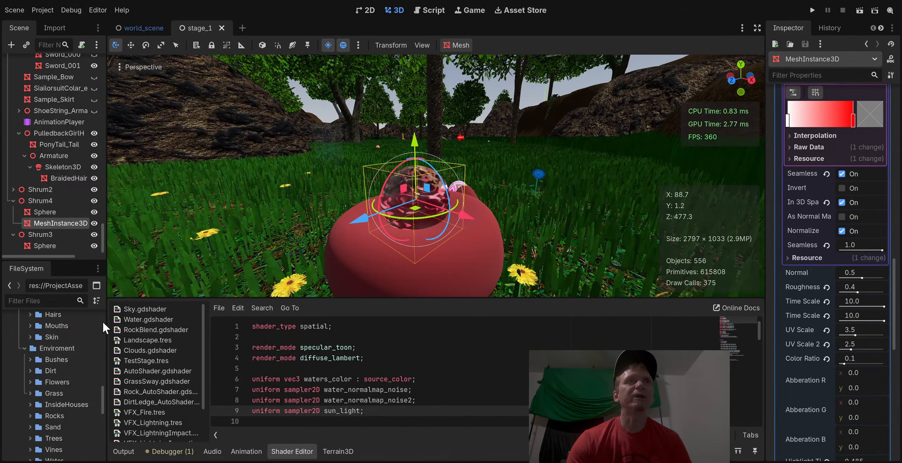
key("ctrl+d")
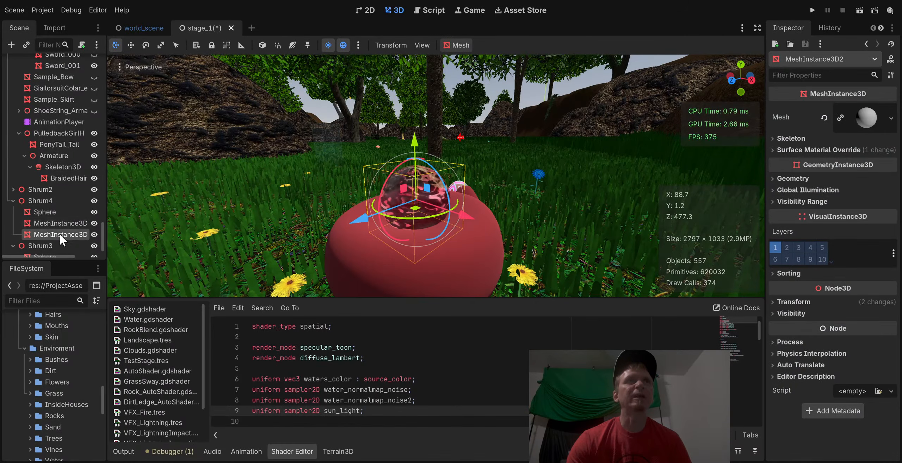
middle_click_drag(407, 158, 387, 166)
left_click(13, 189)
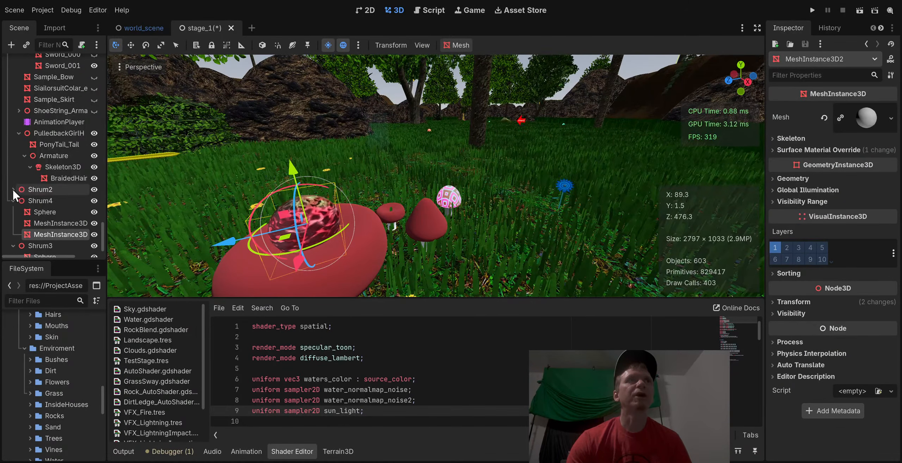
Reparent the patterned sphere MeshInstance3D2 from Shrum4 to the Shrum2 mushroom node
left_click(40, 212)
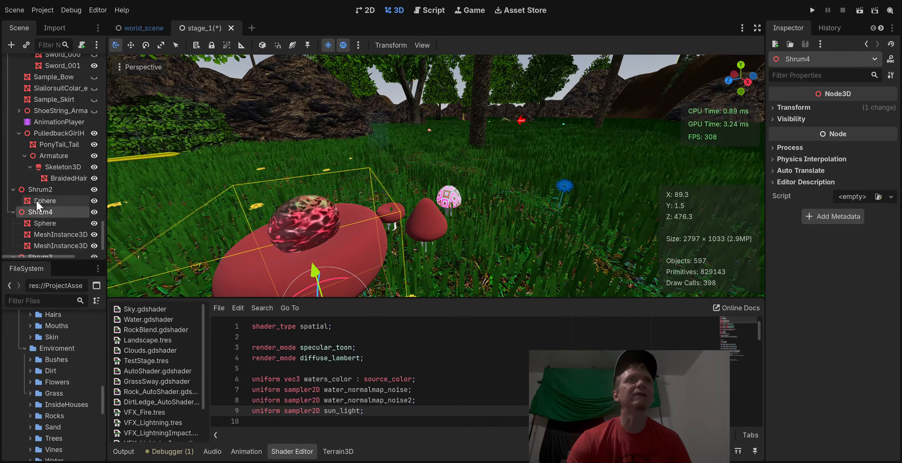
scroll(51, 199, "down", 2)
left_click(58, 212)
left_click_drag(63, 225, 45, 168)
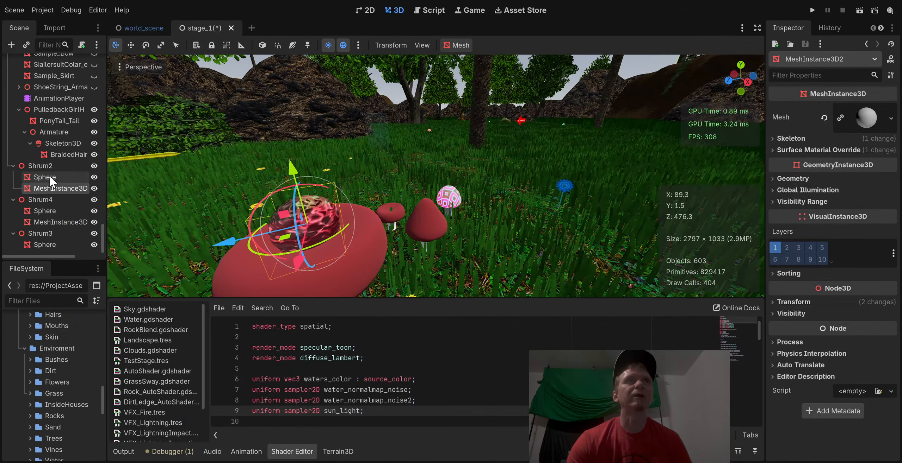
Move MeshInstance3D2 from the large mushroom onto the neighbouring smaller mushroom, at about X 0.576, Y 0.598, Z -0.23
left_click_drag(226, 241, 377, 225)
middle_click_drag(378, 225, 321, 204)
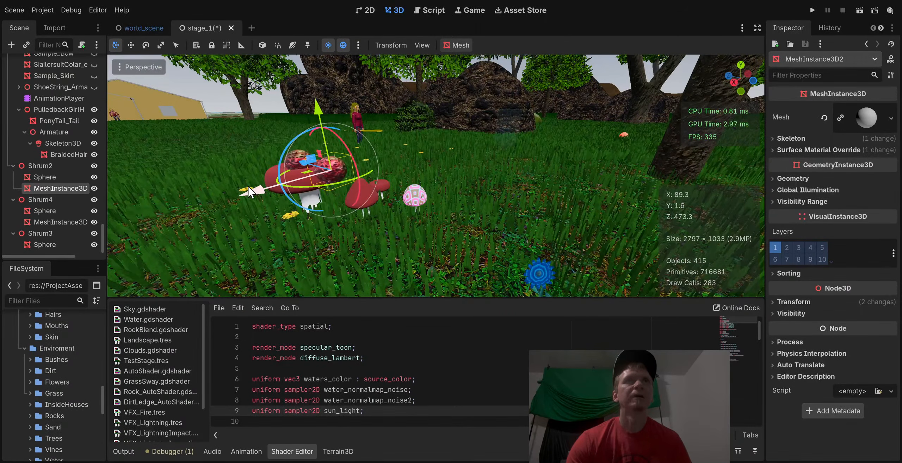
left_click_drag(321, 208, 320, 164)
left_click_drag(356, 96, 352, 114)
left_click_drag(292, 210, 288, 212)
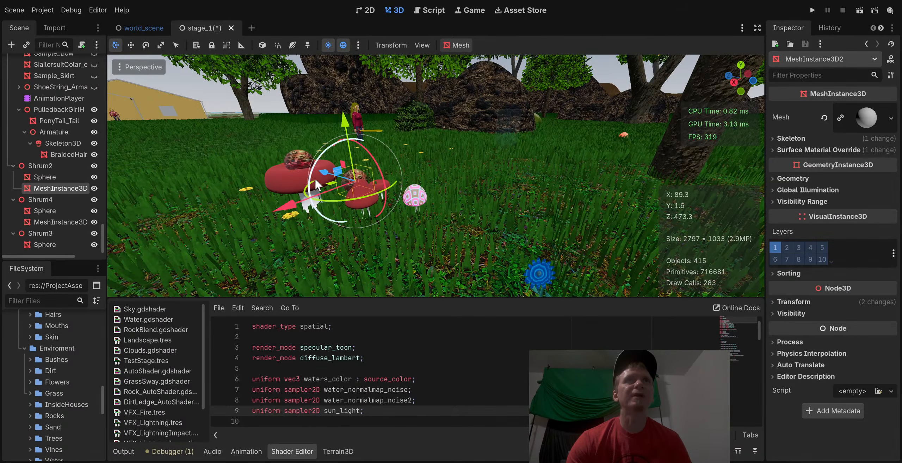
left_click_drag(327, 173, 328, 177)
scroll(343, 208, "up", 5)
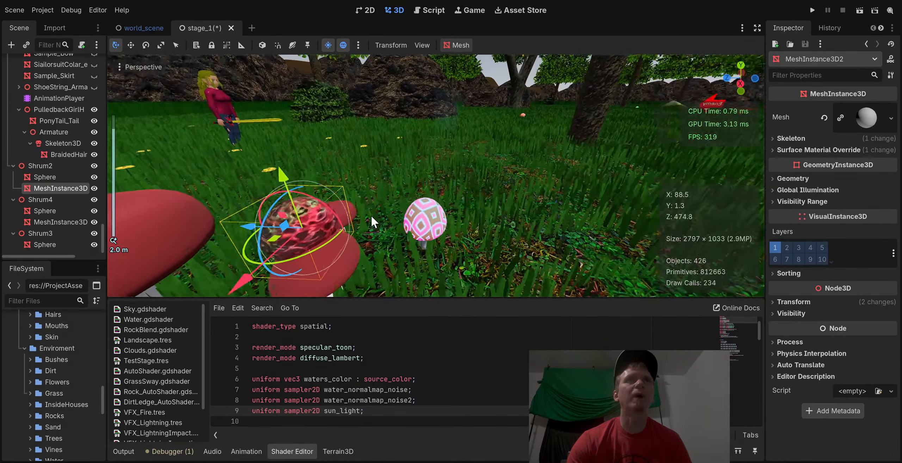
middle_click_drag(373, 212, 400, 178)
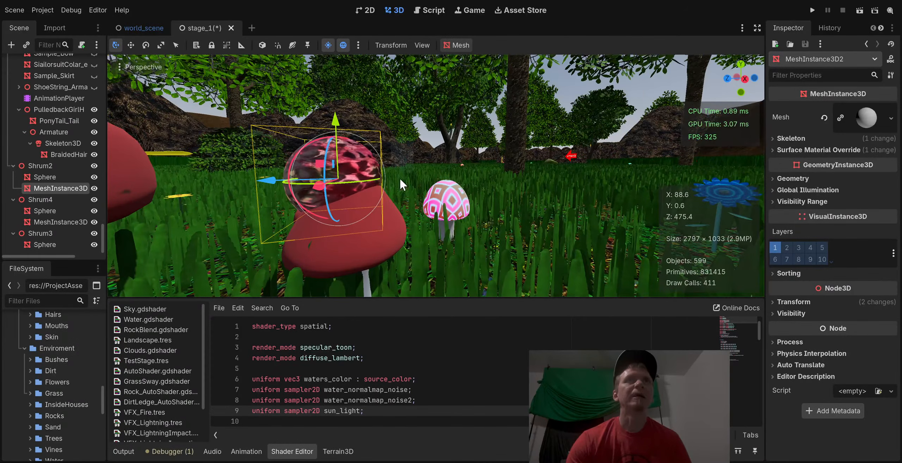
Reduce the scale of the sphere on the smaller mushroom uniformly to 0.18
left_click(814, 183)
left_click(812, 180)
left_click(819, 302)
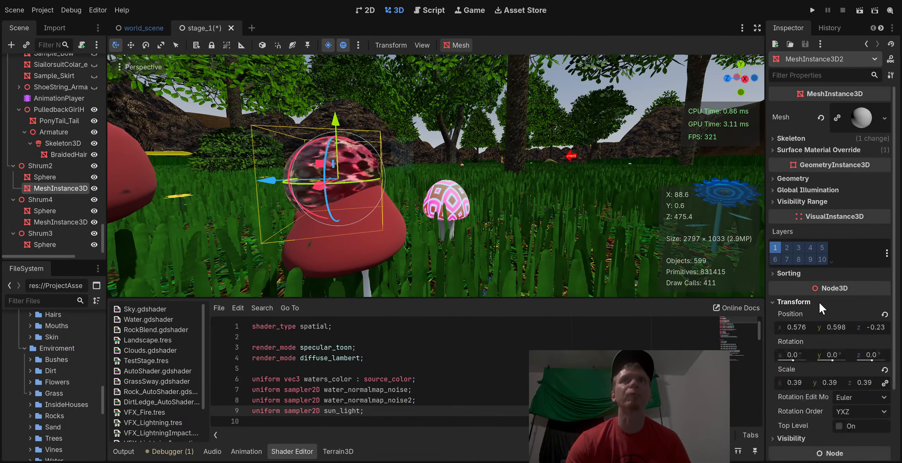
left_click_drag(838, 382, 820, 382)
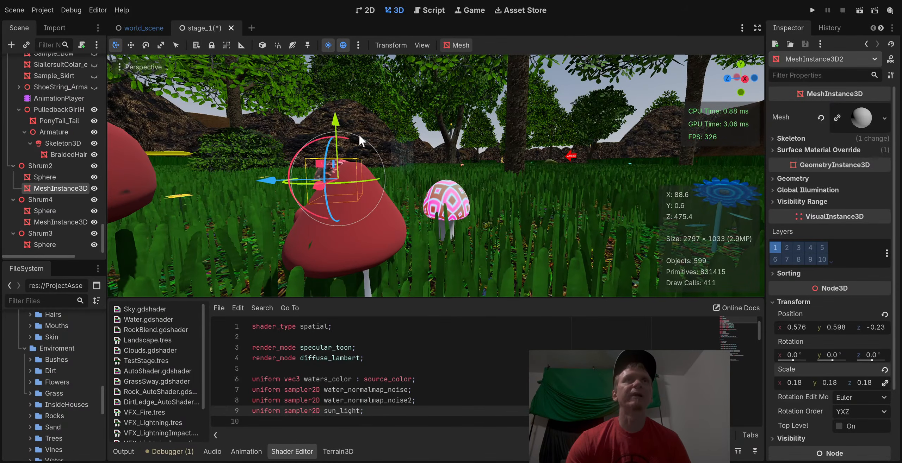
Place the small sphere on the tip of the smaller mushroom's cap, at about X 0.598, Y 0.703, Z -0.29
left_click_drag(336, 121, 341, 96)
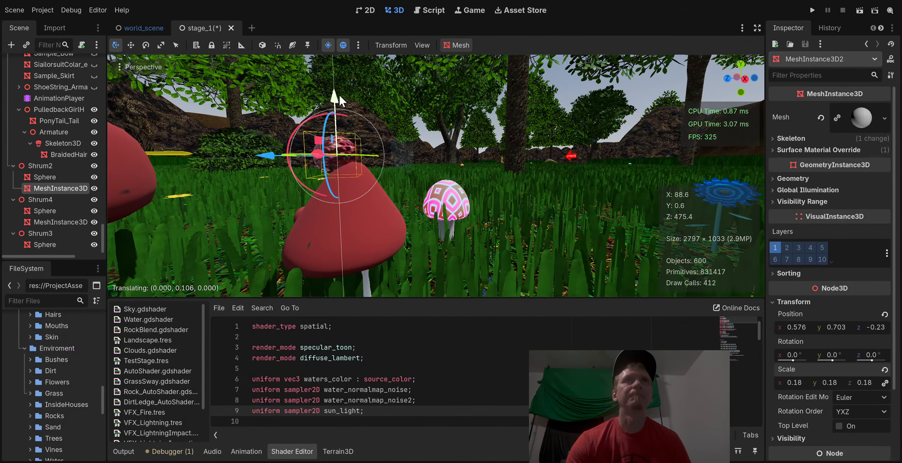
left_click_drag(257, 163, 279, 158)
middle_click_drag(324, 172, 246, 181)
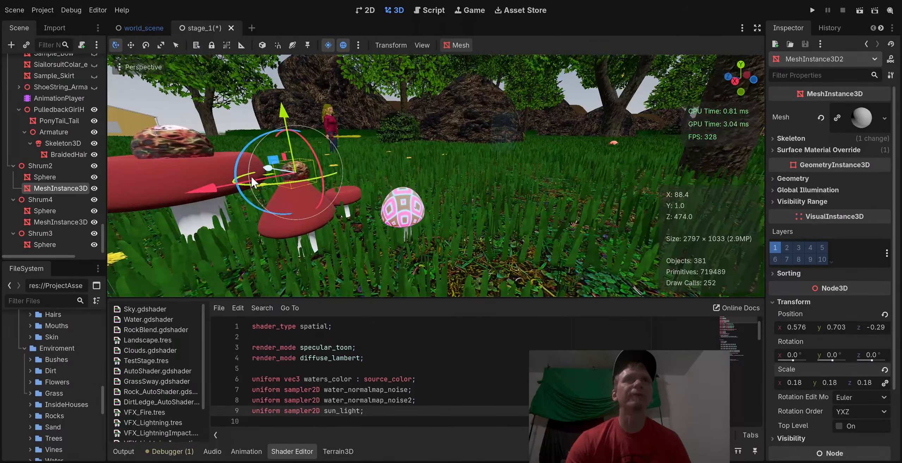
left_click_drag(217, 186, 212, 188)
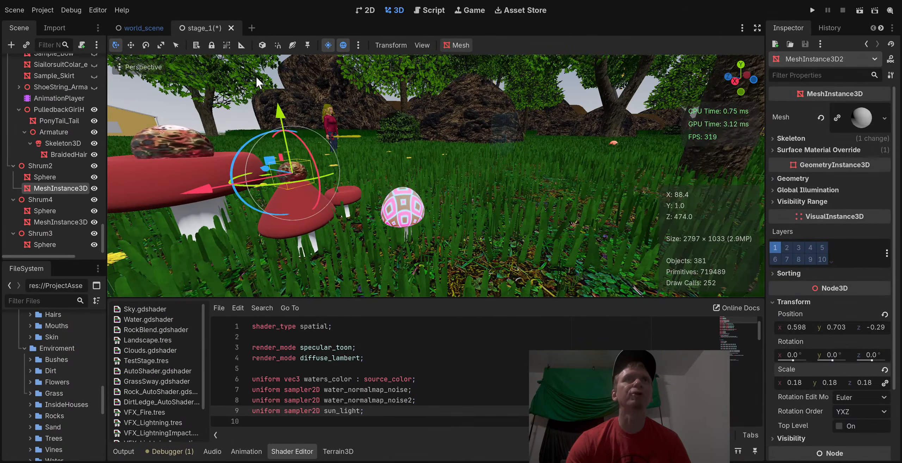
left_click(283, 141)
middle_click_drag(283, 141, 328, 131)
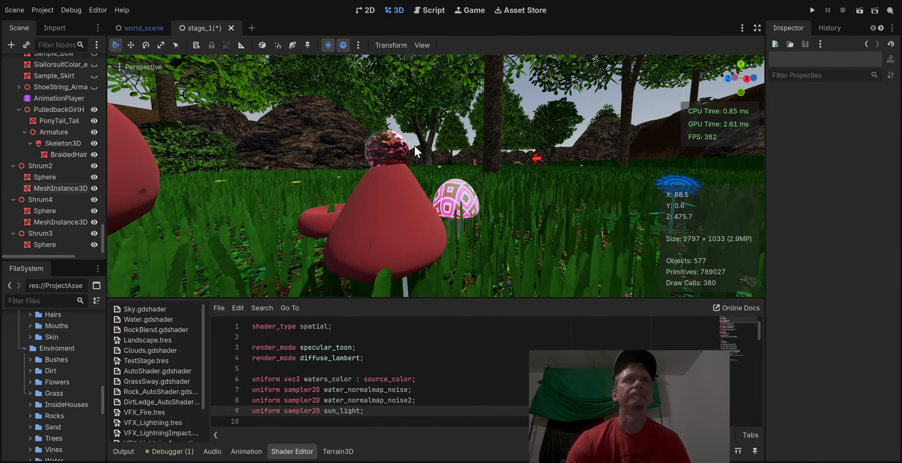
Try placing the small sphere lower on the side of the cap, at about X 0.742 and Y 0.46
scroll(412, 146, "up", 3)
scroll(410, 146, "down", 6)
middle_click_drag(411, 146, 360, 146)
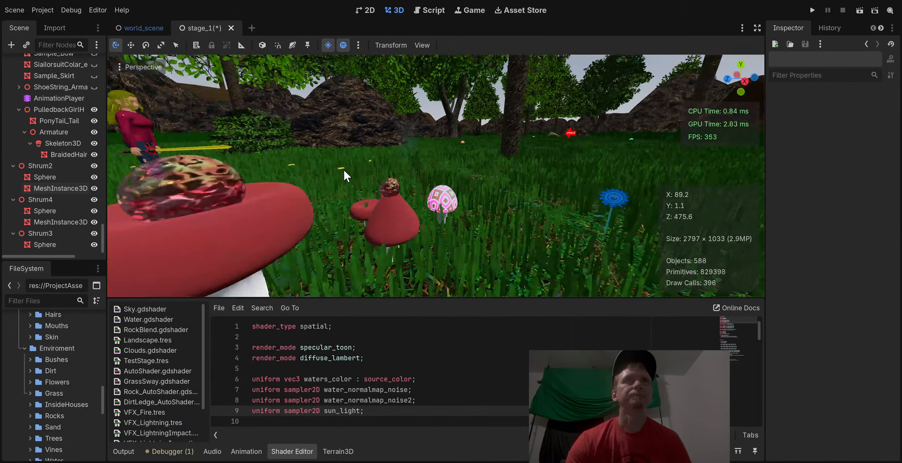
scroll(363, 174, "up", 6)
left_click(343, 162)
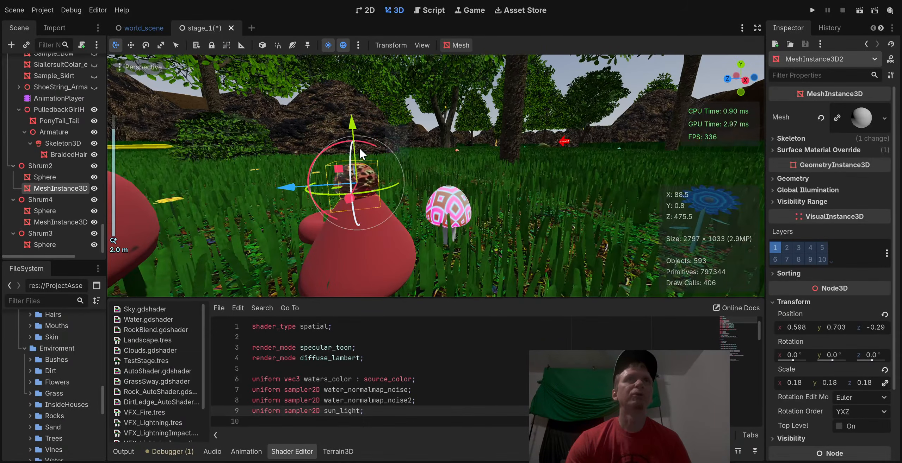
left_click_drag(352, 124, 352, 187)
middle_click_drag(352, 187, 318, 193)
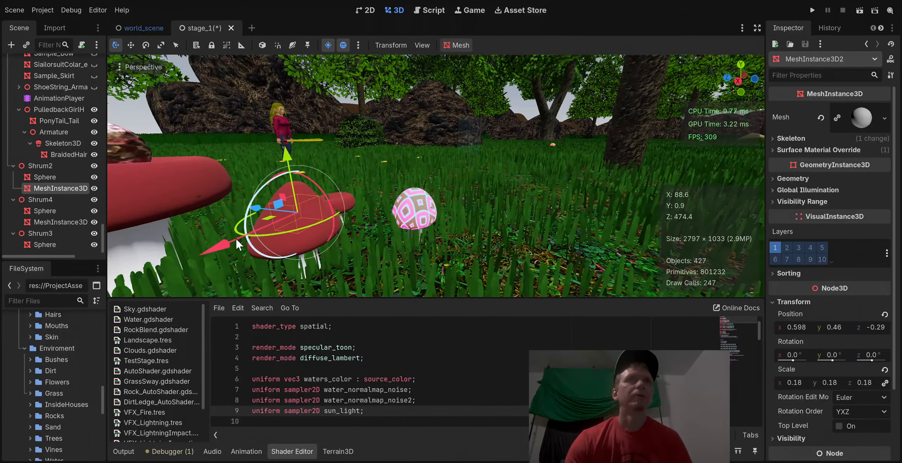
left_click_drag(221, 251, 186, 269)
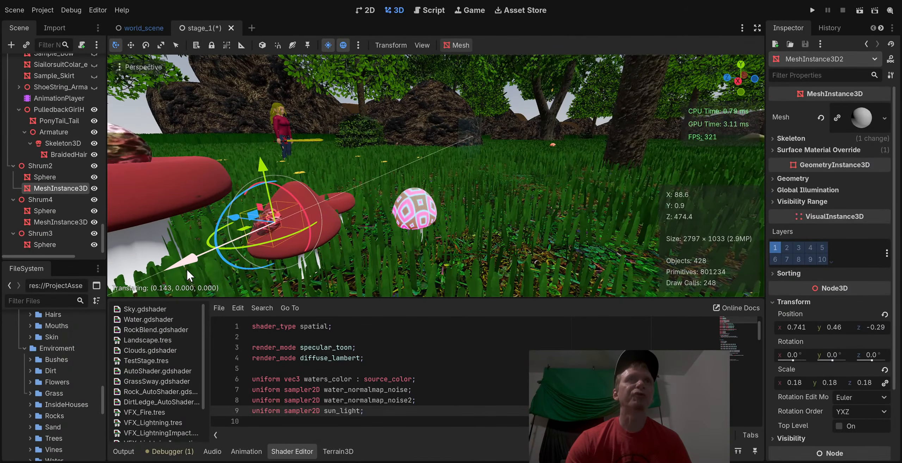
left_click(324, 156)
middle_click_drag(326, 153, 364, 198)
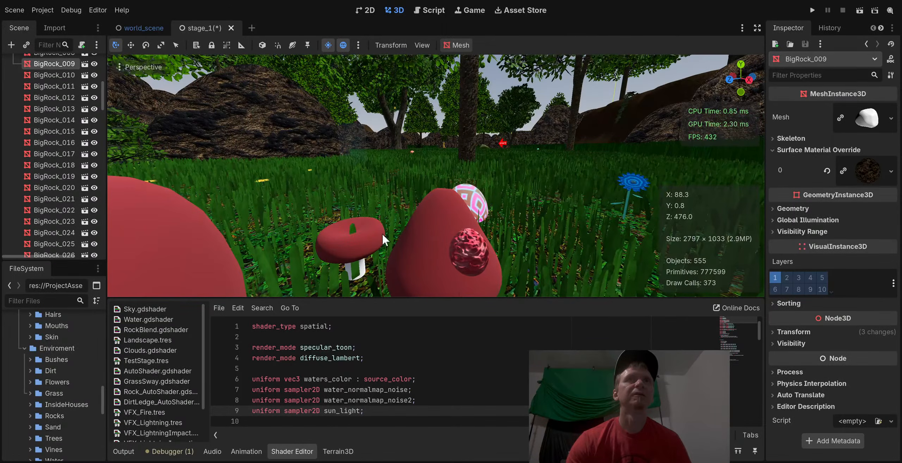
Reposition the small sphere on top of the smaller mushroom's cap, at about X 0.614 and Y 0.697
left_click(455, 247)
middle_click_drag(455, 247, 455, 211)
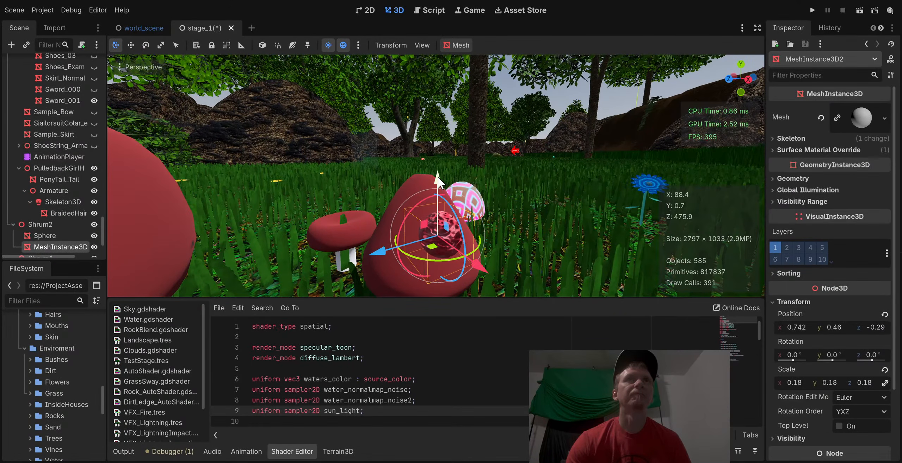
left_click_drag(437, 177, 436, 113)
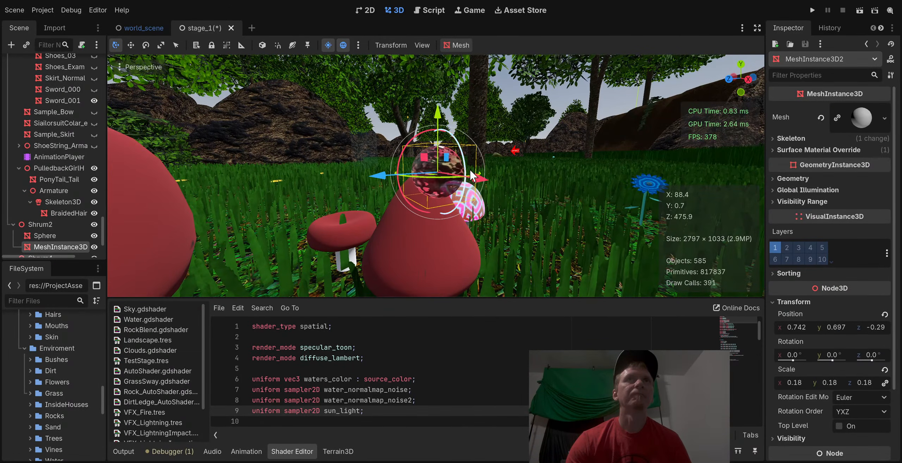
left_click_drag(467, 174, 456, 174)
left_click(330, 102)
left_click(418, 170)
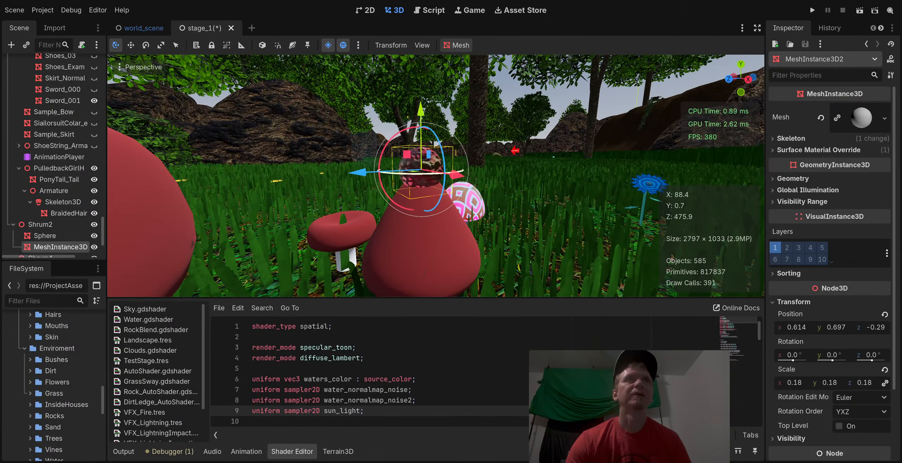
Examine the patterned spheres on the large and small mushrooms from several angles and distances
right_click_drag(419, 170, 383, 176)
scroll(432, 125, "down", 6)
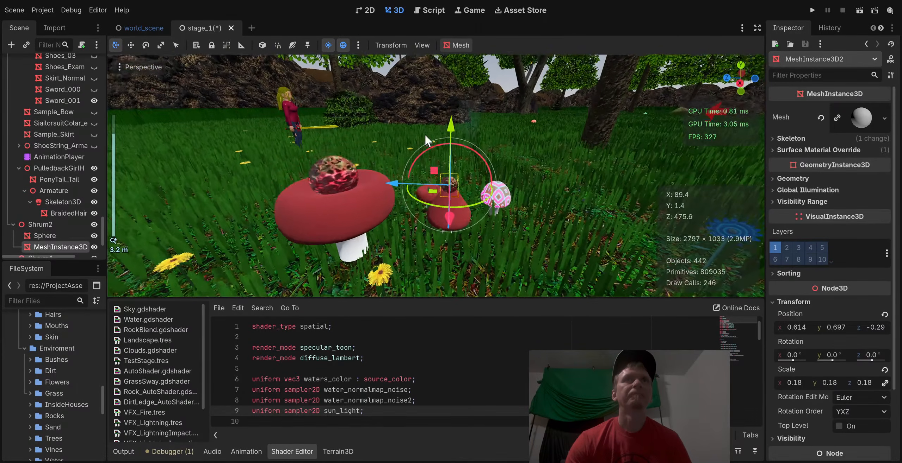
middle_click_drag(428, 134, 414, 141)
right_click_drag(387, 193, 324, 201)
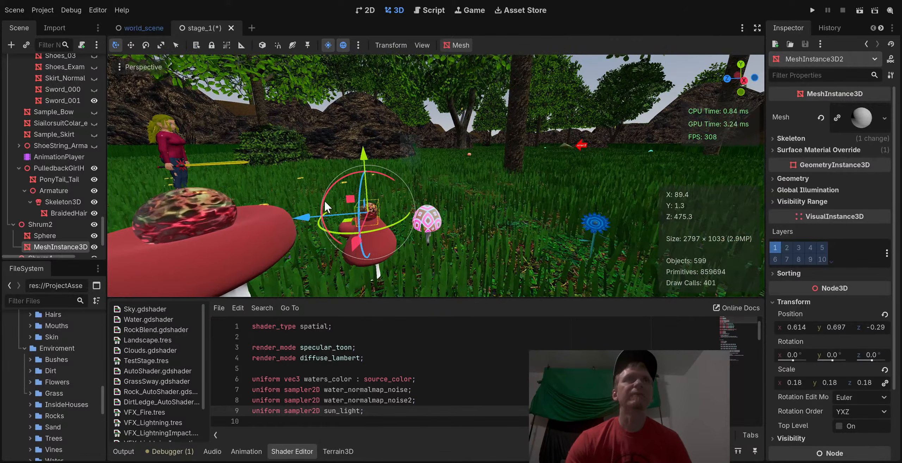
middle_click_drag(422, 227, 463, 225)
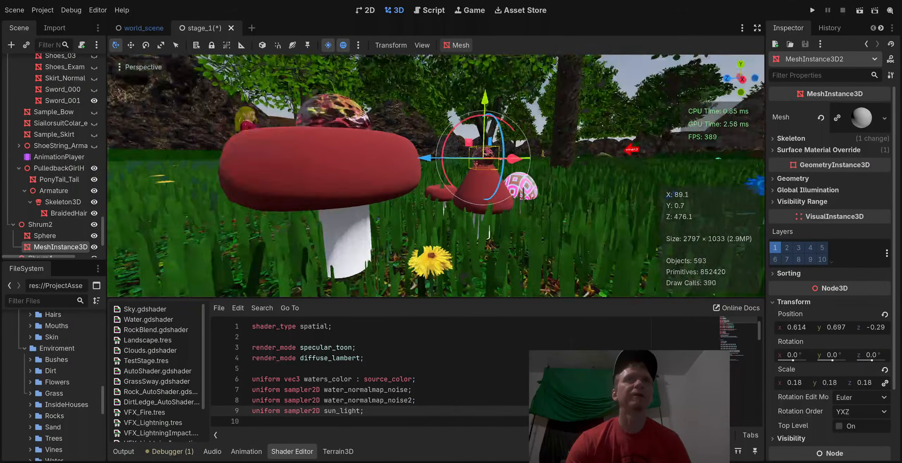
right_click_drag(463, 226, 461, 226)
scroll(461, 224, "up", 10)
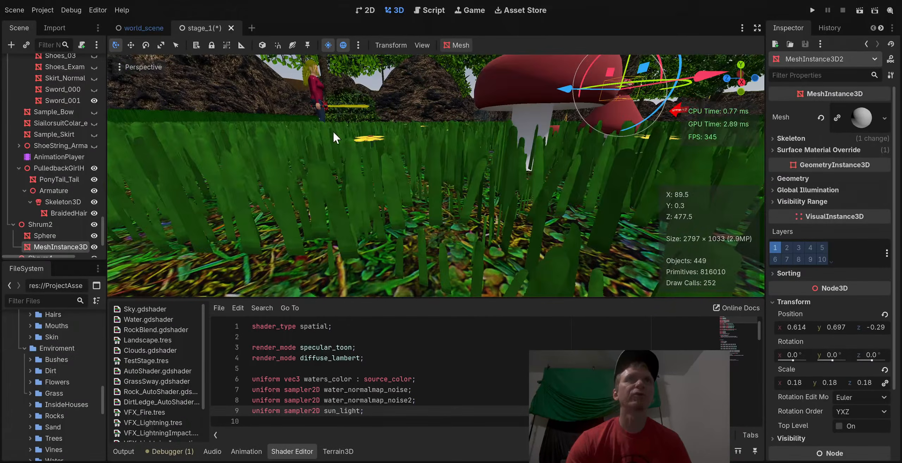
middle_click_drag(333, 132, 456, 152)
scroll(382, 145, "down", 5)
scroll(456, 151, "down", 5)
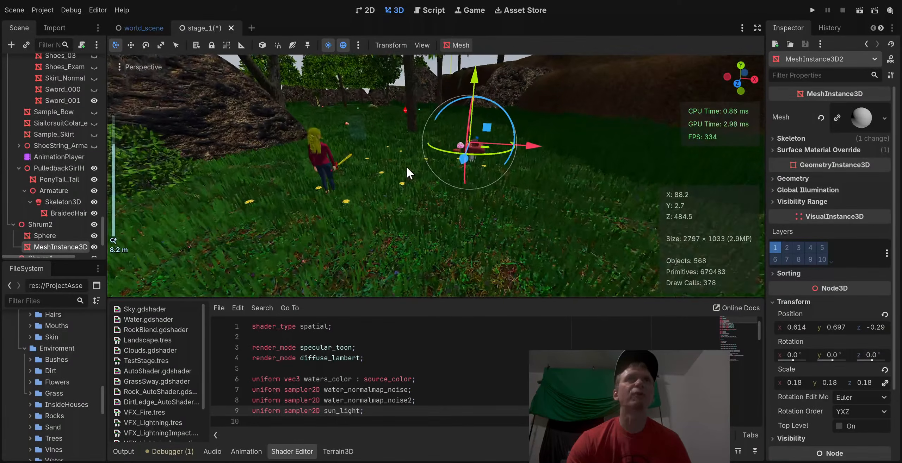
middle_click_drag(402, 162, 453, 108)
scroll(411, 126, "up", 5)
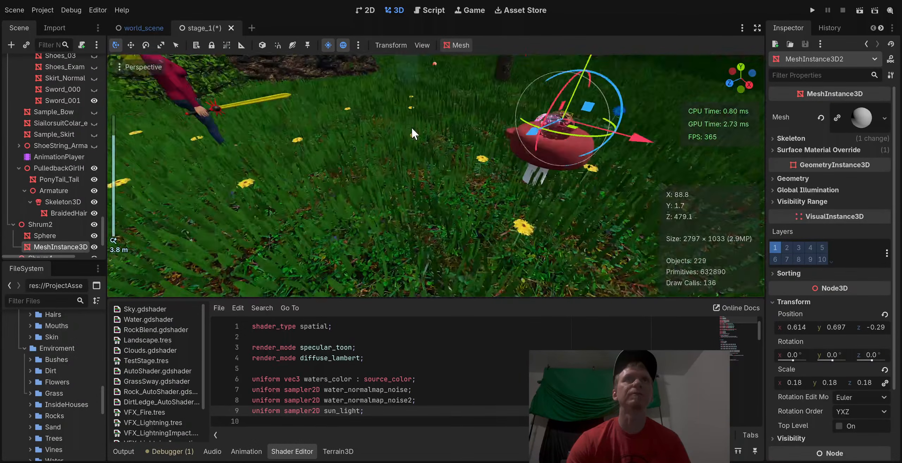
scroll(417, 155, "up", 5)
middle_click_drag(418, 155, 390, 148)
scroll(411, 148, "down", 5)
scroll(411, 147, "down", 5)
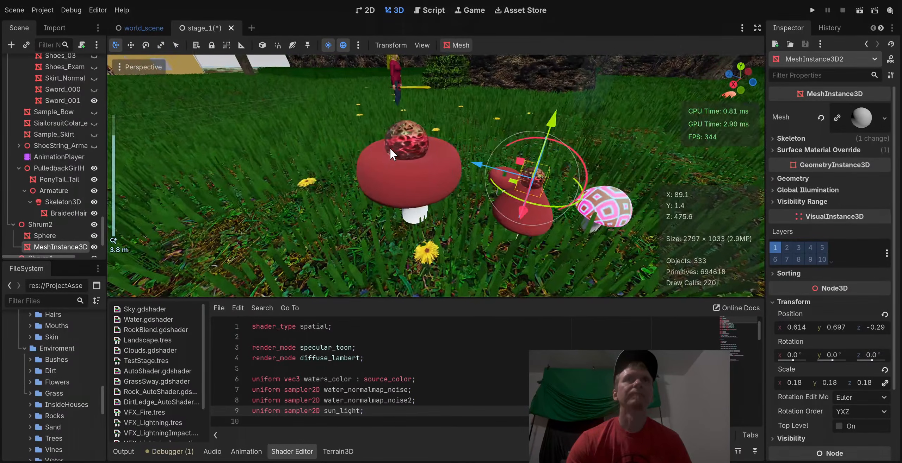
Survey the surrounding forest stage, including the area near the player marker, and return to the mushrooms
right_click_drag(390, 148, 347, 150)
scroll(347, 150, "down", 5)
mouse_move(347, 150)
middle_mouse_down()
mouse_move(329, 162)
mouse_move(342, 162)
middle_mouse_up()
right_click_drag(297, 186, 335, 180)
mouse_move(340, 214)
right_mouse_down()
mouse_move(328, 238)
mouse_move(353, 229)
mouse_move(249, 207)
mouse_move(312, 185)
mouse_move(391, 189)
mouse_move(355, 182)
mouse_move(348, 166)
mouse_move(374, 184)
mouse_move(363, 178)
mouse_move(363, 146)
mouse_move(357, 178)
mouse_move(366, 177)
mouse_move(364, 167)
mouse_move(327, 164)
mouse_move(370, 179)
mouse_move(385, 208)
mouse_move(440, 211)
mouse_move(376, 209)
mouse_move(368, 206)
mouse_move(377, 201)
mouse_move(337, 201)
mouse_move(336, 193)
mouse_move(341, 222)
right_mouse_up()
scroll(363, 184, "up", 2)
scroll(362, 168, "up", 6)
scroll(391, 206, "up", 2)
scroll(370, 207, "down", 8)
scroll(363, 184, "down", 8)
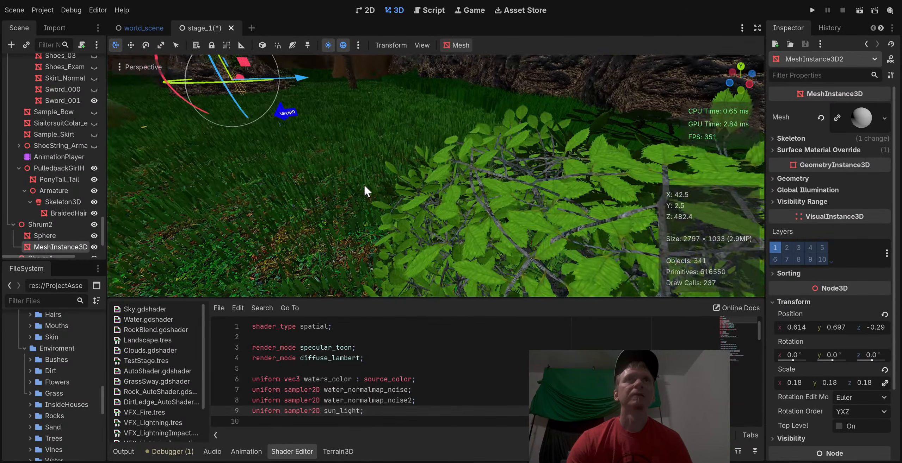
middle_click_drag(364, 185, 321, 185)
scroll(401, 168, "down", 2)
scroll(379, 179, "up", 4)
scroll(324, 188, "down", 3)
right_click_drag(321, 185, 417, 214)
key("w")
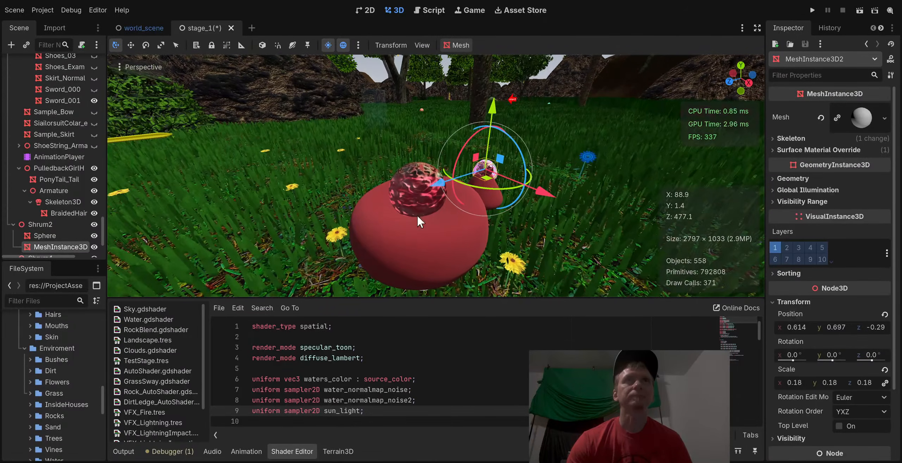
Compare the two mushroom spheres and inspect the shader parameters of the smaller sphere's surface material override
left_click(410, 191)
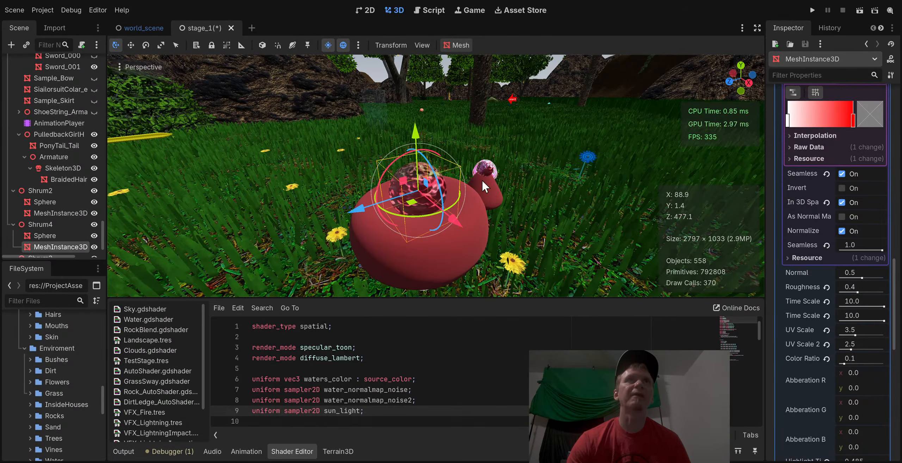
left_click(489, 169)
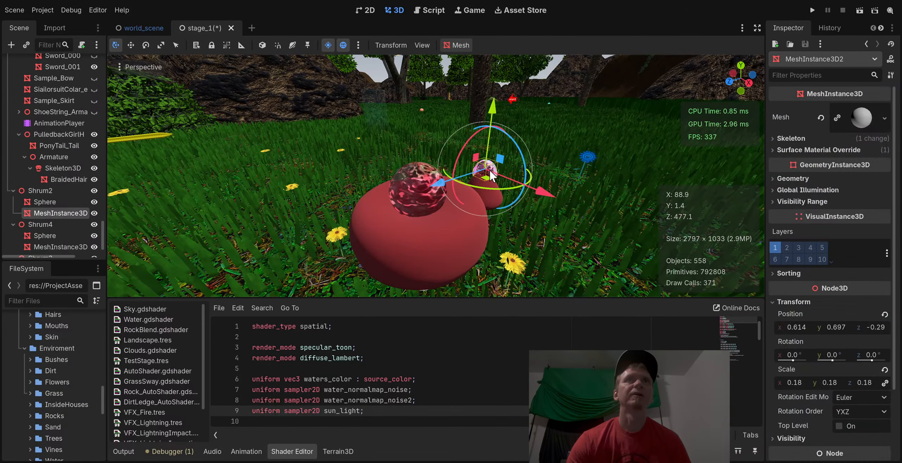
left_click(813, 149)
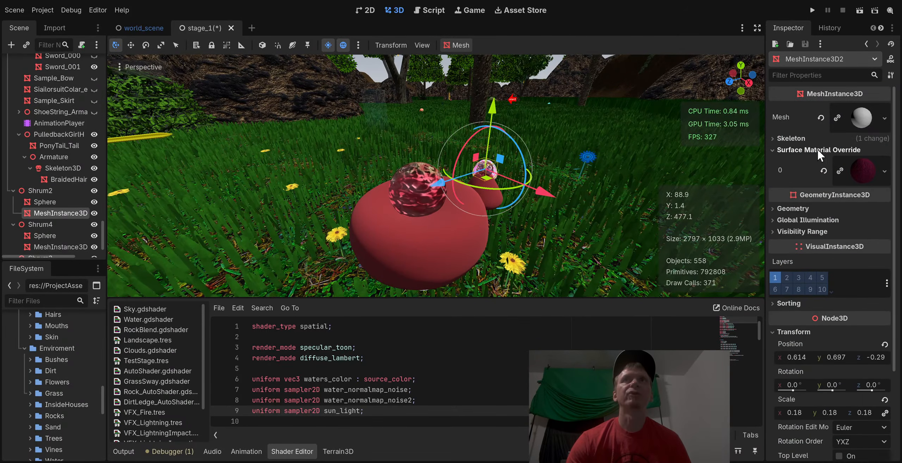
left_click(858, 170)
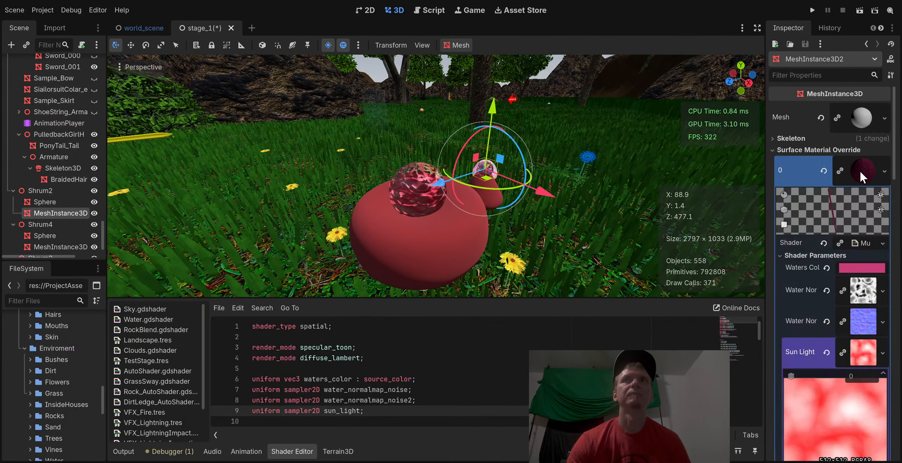
left_click(859, 171)
left_click(841, 290)
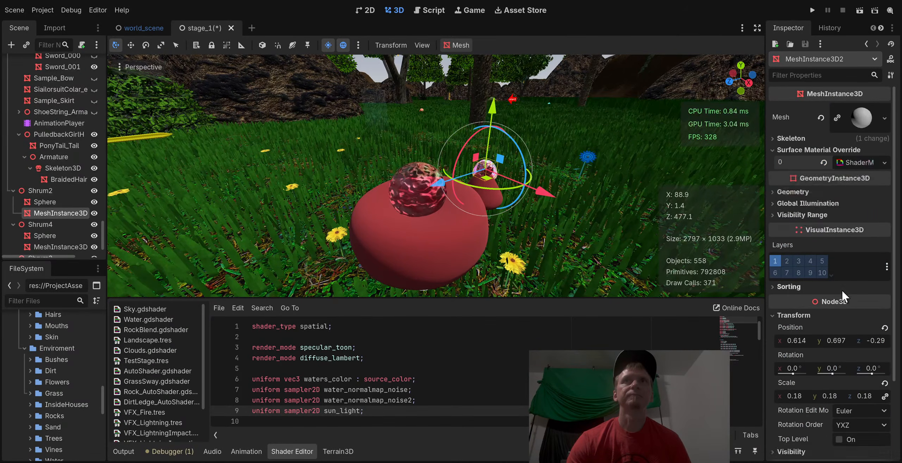
Review the large mushroom sphere's shader parameters, collapse its Sun Light texture settings, and examine its pattern from several angles
left_click(418, 196)
scroll(837, 207, "up", 10)
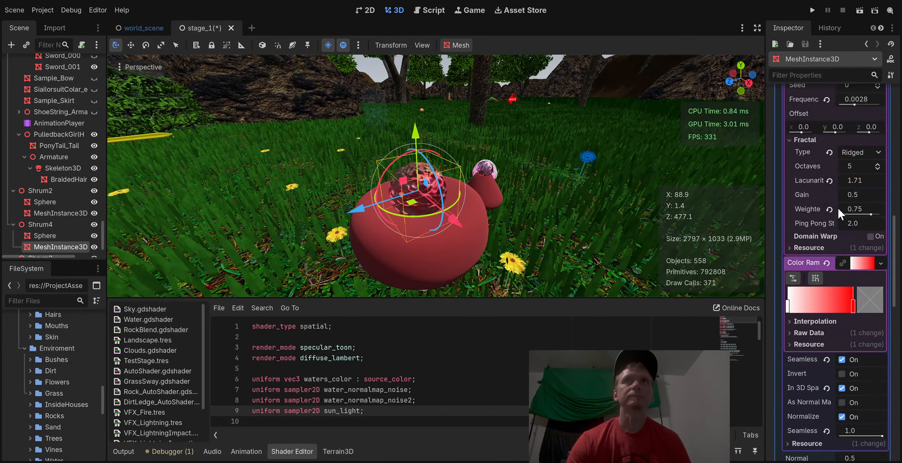
scroll(841, 226, "up", 3)
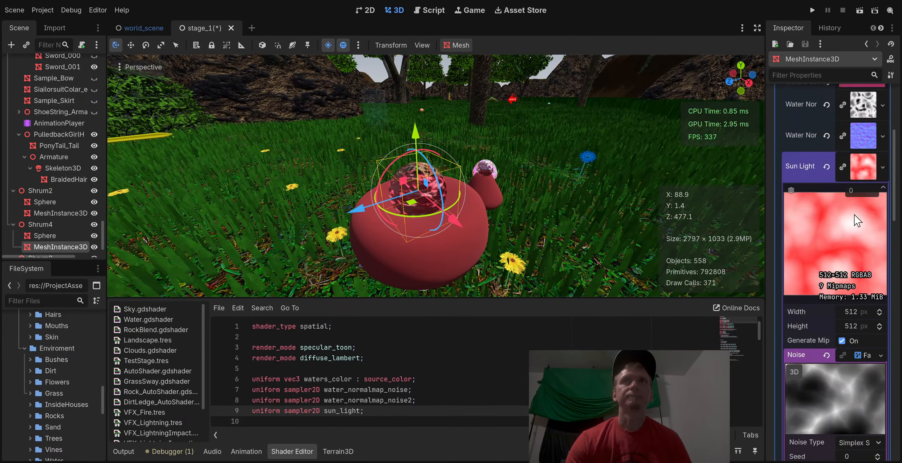
left_click(865, 171)
scroll(881, 190, "up", 3)
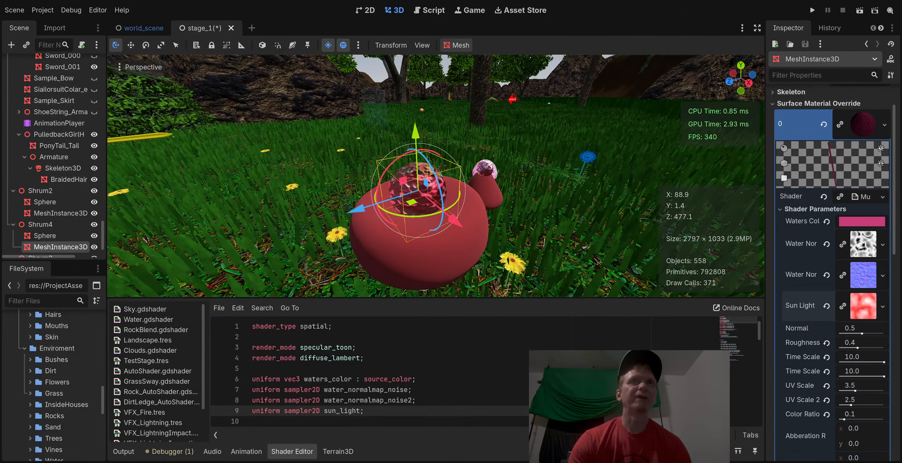
right_click_drag(503, 197, 503, 199)
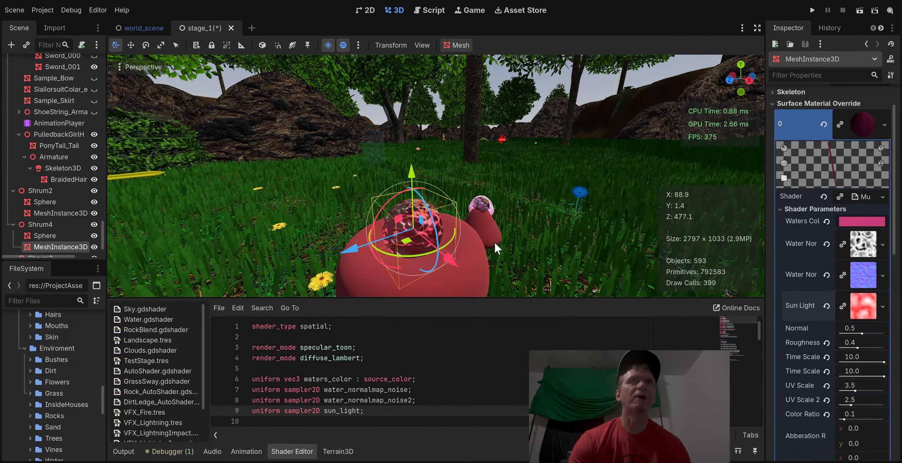
right_click_drag(504, 235, 506, 231)
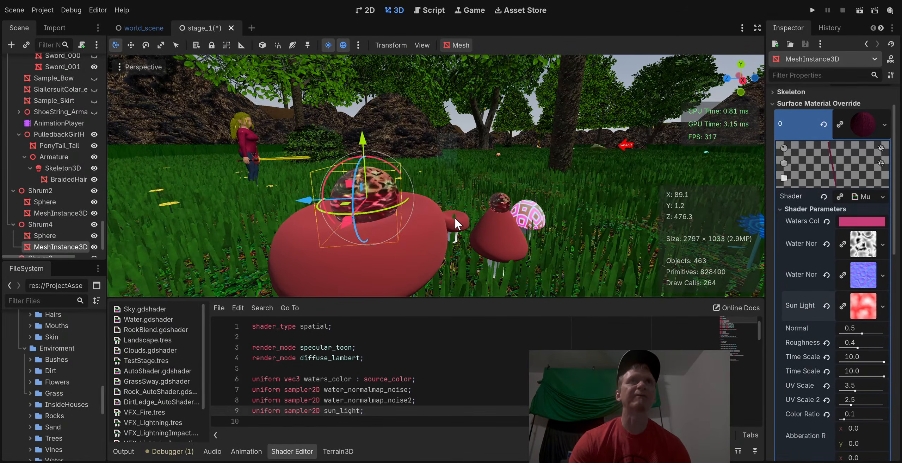
right_click_drag(455, 217, 431, 208)
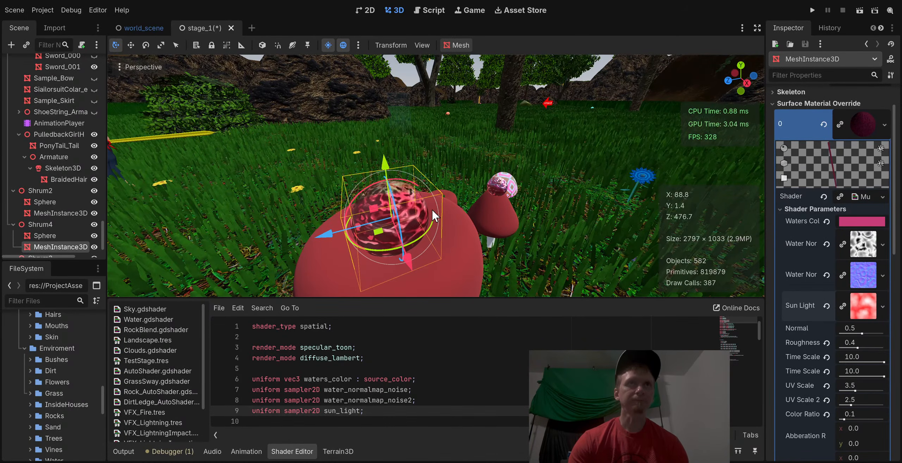
mouse_move(444, 169)
right_mouse_down()
mouse_move(419, 159)
mouse_move(444, 169)
right_mouse_up()
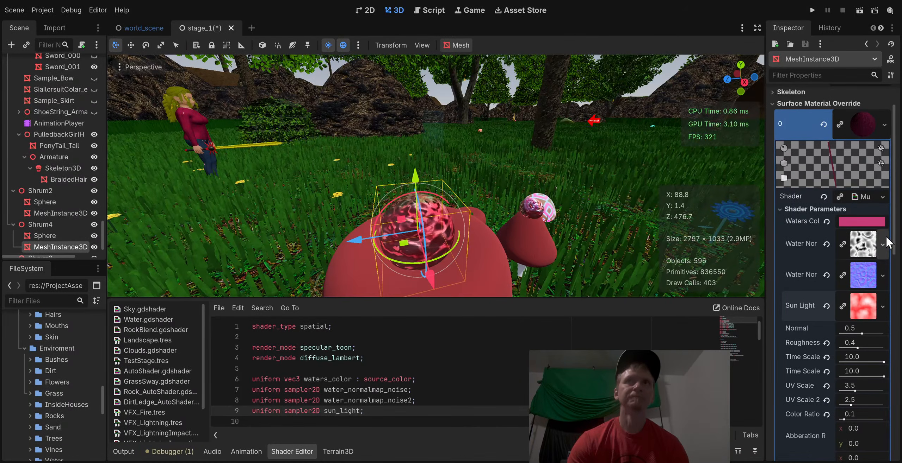
Change the first water normal map noise on the large mushroom's sphere to Simplex Smooth with a frequency of 0.0451
left_click(863, 259)
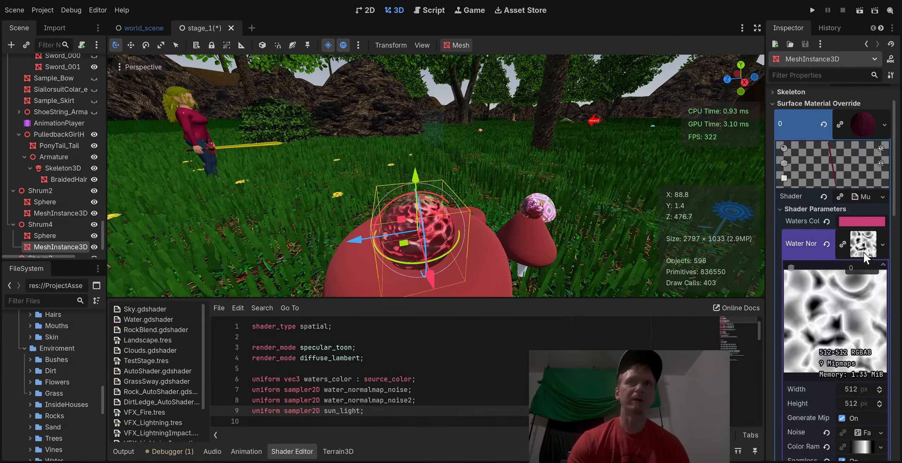
scroll(864, 328, "down", 3)
left_click(860, 344)
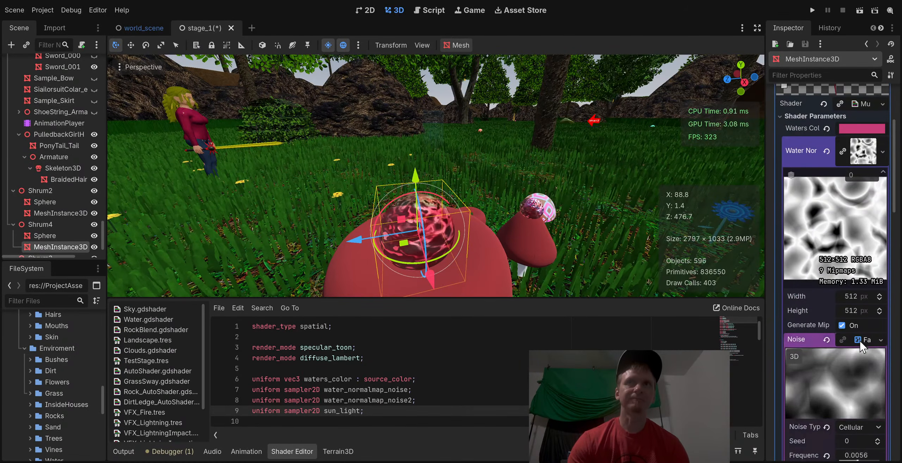
scroll(854, 349, "down", 3)
mouse_move(860, 366)
left_mouse_down()
mouse_move(847, 374)
mouse_move(872, 373)
mouse_move(846, 372)
mouse_move(857, 373)
left_mouse_up()
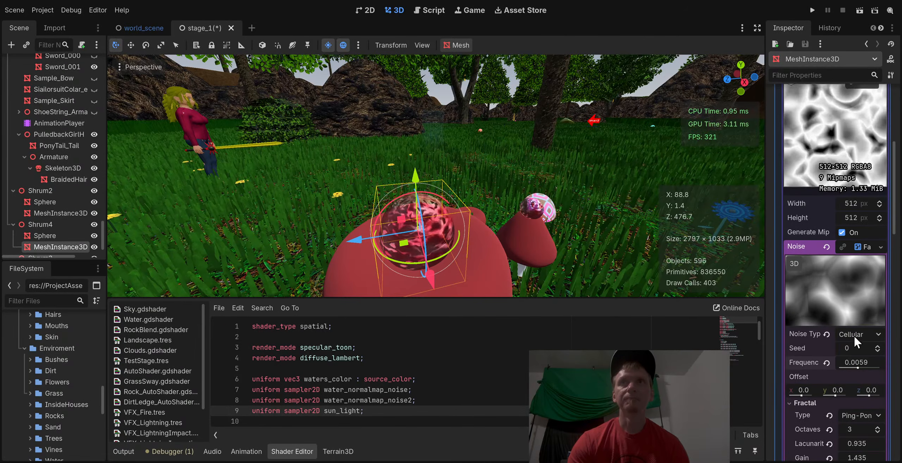
left_click(854, 335)
left_click(854, 360)
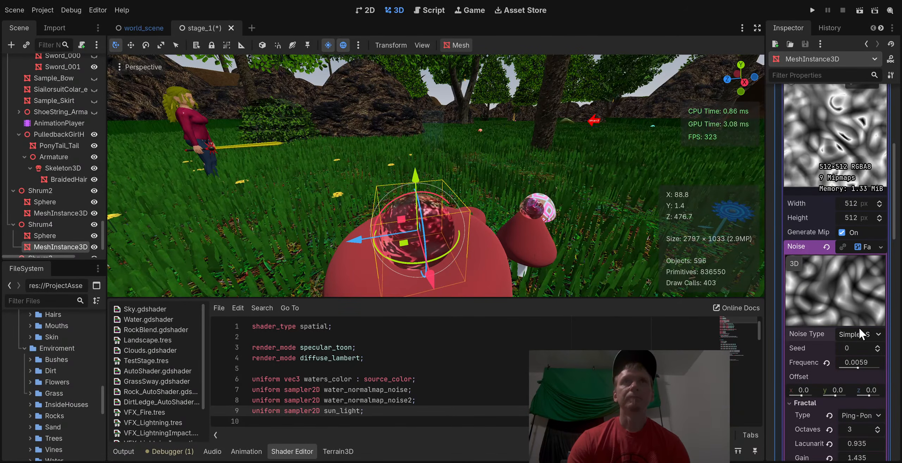
mouse_move(858, 368)
left_mouse_down()
mouse_move(848, 369)
mouse_move(867, 369)
left_mouse_up()
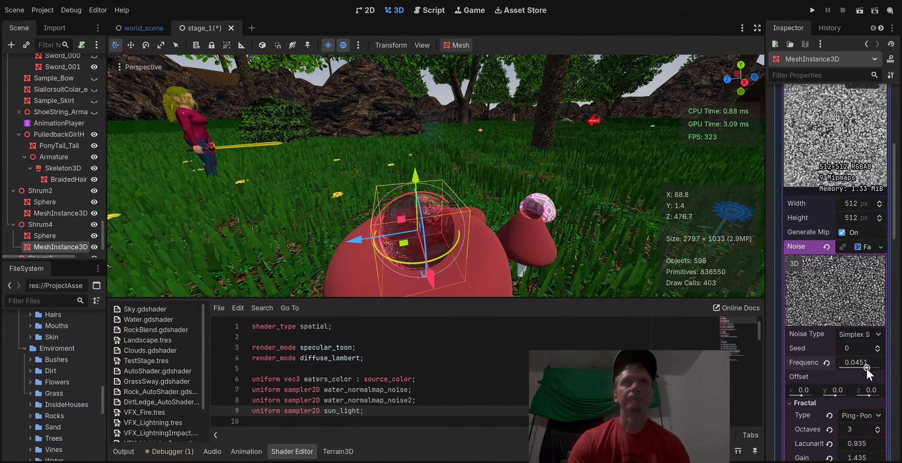
Set the noise's fractal octaves to 10, lacunarity to 2.0, gain to -0.58 and weighted strength to 0.13
scroll(558, 224, "up", 5)
scroll(559, 225, "down", 5)
mouse_move(560, 225)
right_mouse_down()
mouse_move(568, 223)
mouse_move(556, 226)
right_mouse_up()
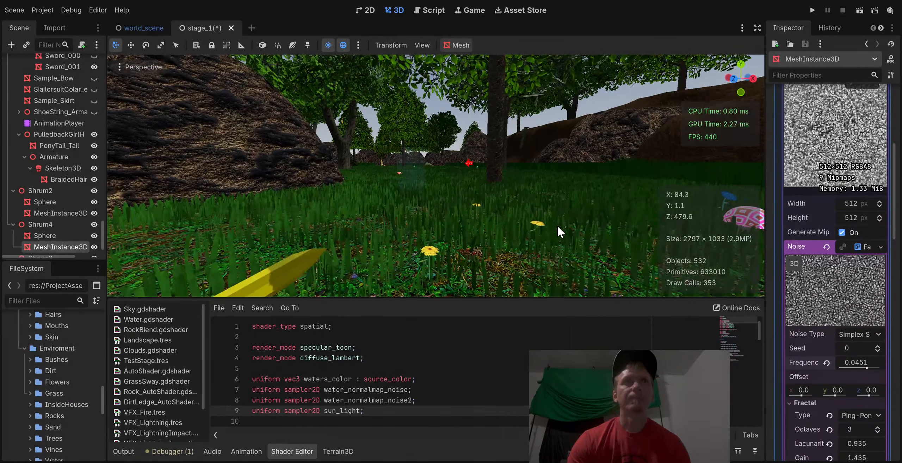
double_click(26, 246)
scroll(425, 196, "up", 15)
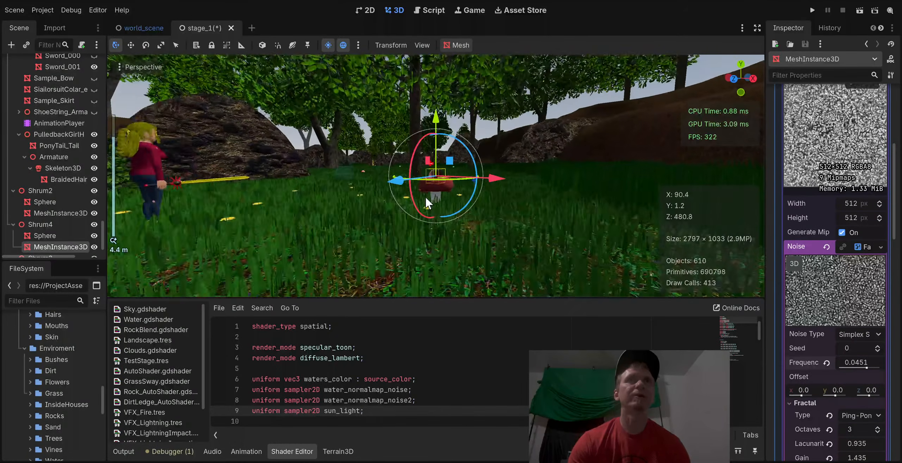
middle_click_drag(425, 197, 428, 225)
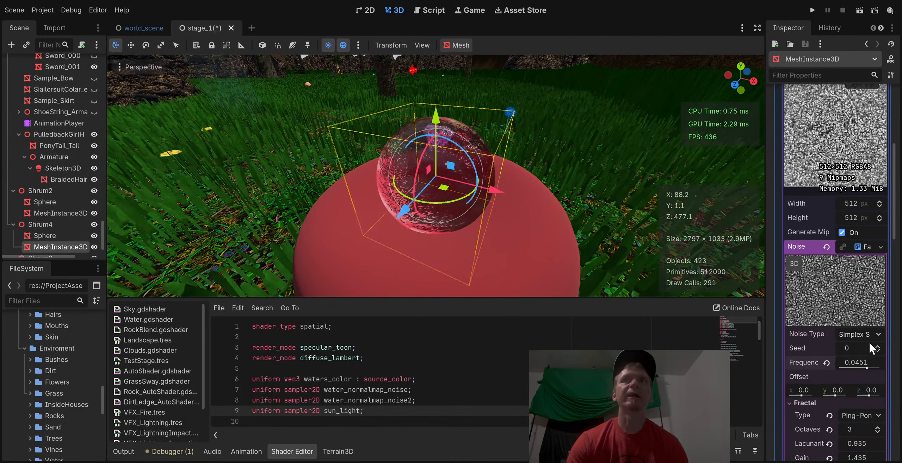
scroll(861, 366, "down", 3)
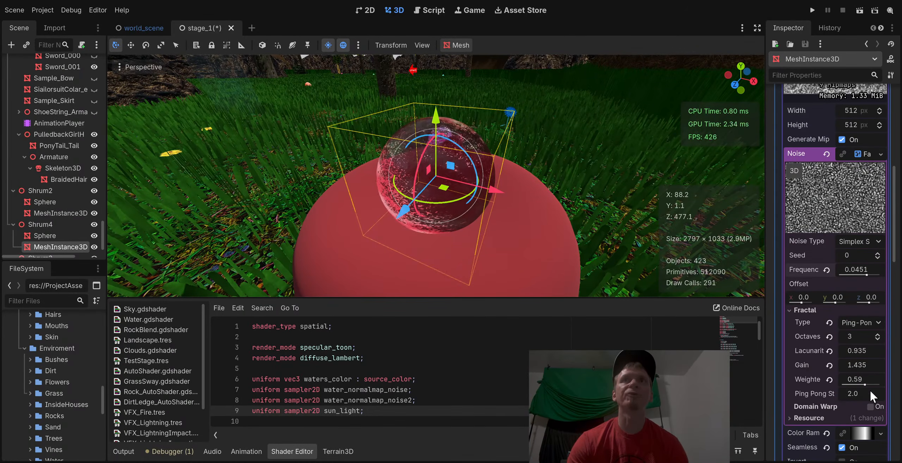
left_click_drag(863, 384, 787, 365)
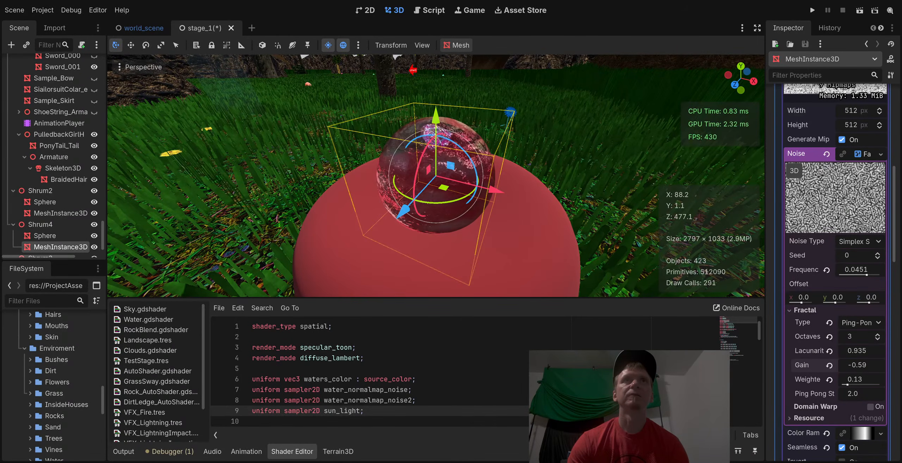
mouse_move(862, 351)
left_mouse_down()
mouse_move(849, 351)
mouse_move(884, 351)
mouse_move(856, 351)
mouse_move(858, 337)
mouse_move(868, 338)
left_mouse_up()
left_click(829, 351)
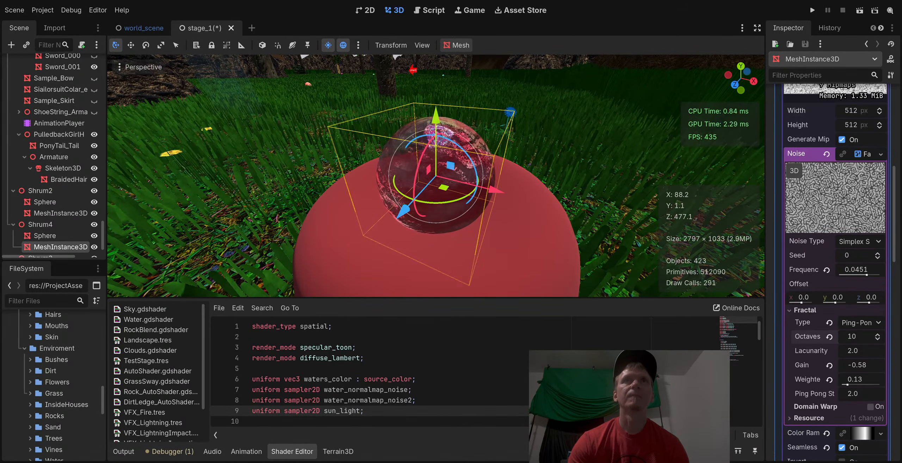
Change the noise's fractal type to Ridged with 5 octaves, and set the noise frequency to 0.0279
left_click(829, 323)
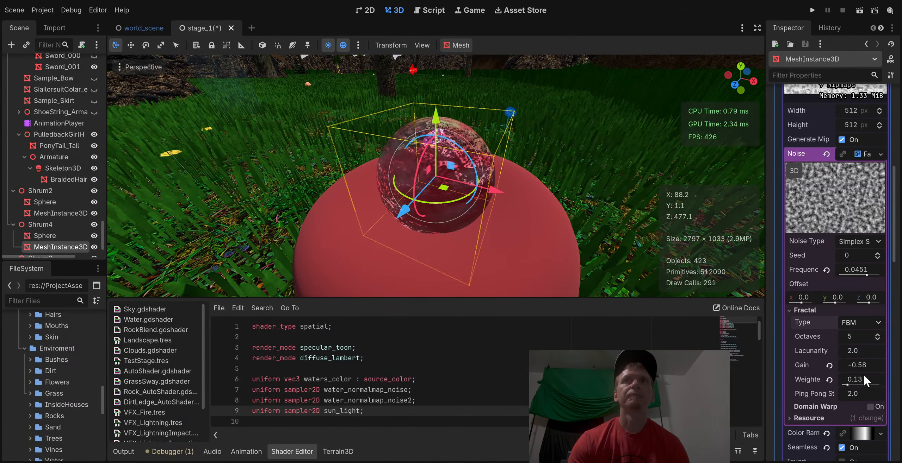
key("ctrl+z")
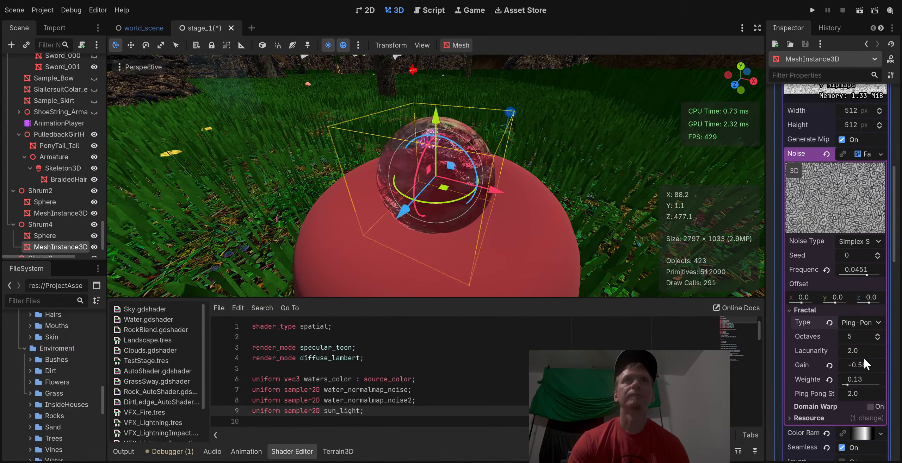
key("ctrl+z")
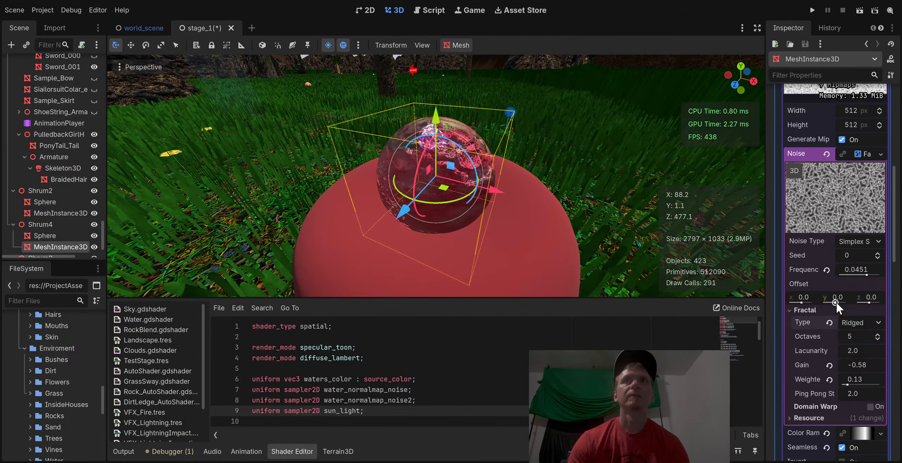
mouse_move(864, 274)
left_mouse_down()
mouse_move(854, 274)
mouse_move(864, 276)
left_mouse_up()
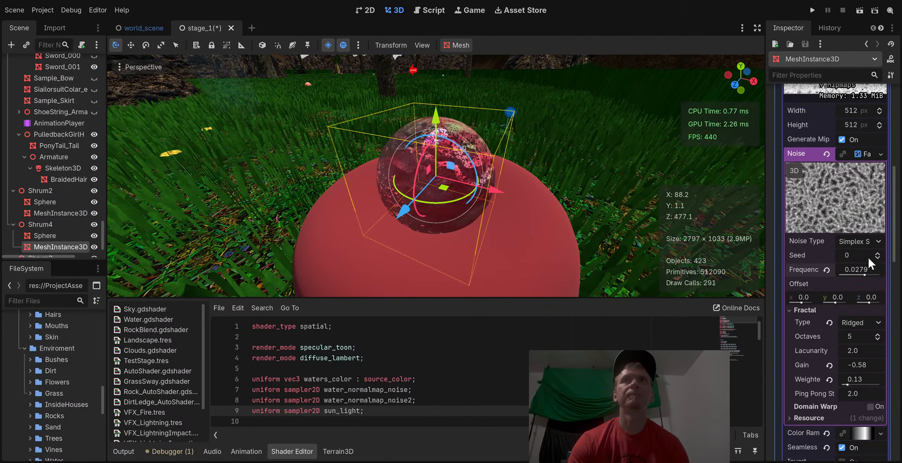
scroll(867, 256, "up", 3)
left_click(863, 201)
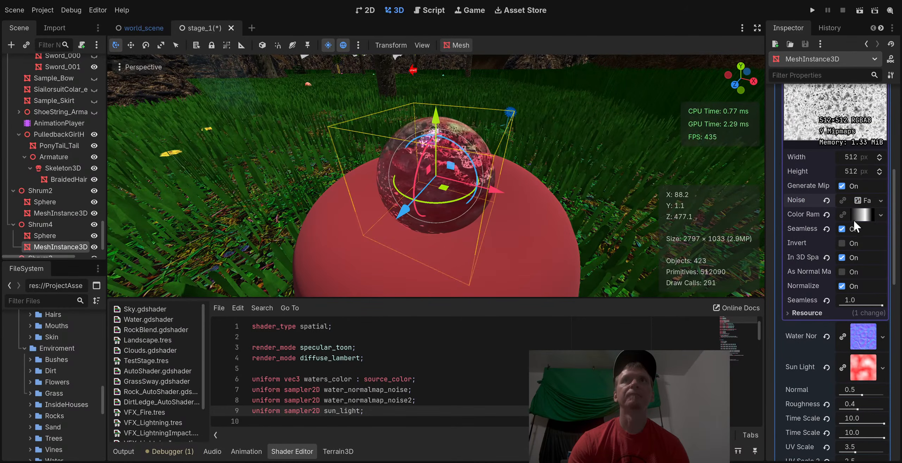
Replace the first water normal map's color ramp with a new black-to-white gradient and expand it for editing
left_click(826, 214)
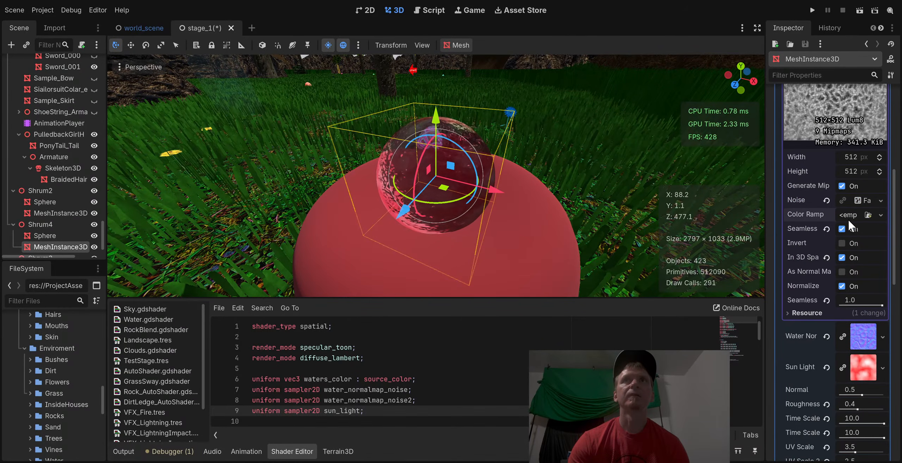
key("ctrl+z")
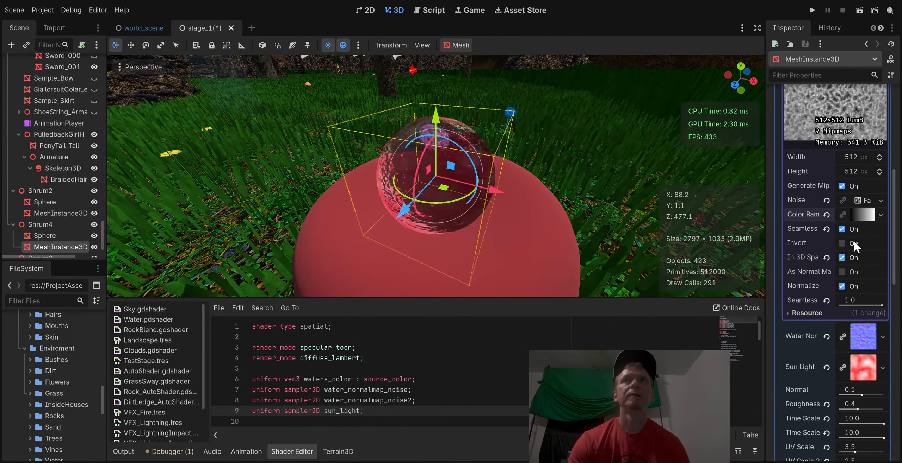
left_click(864, 215)
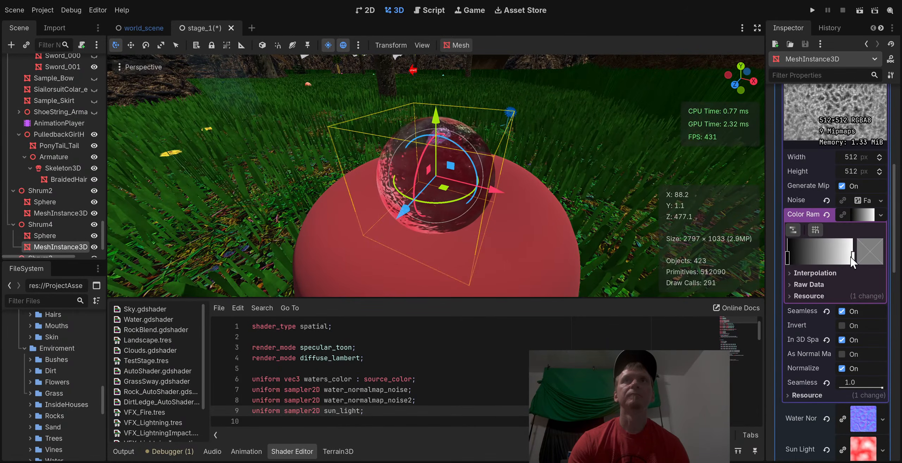
Shape the first water normal map's color ramp into a black-white-black gradient with the white stop near the middle
mouse_move(851, 258)
left_mouse_down()
mouse_move(803, 259)
mouse_move(826, 270)
mouse_move(799, 259)
mouse_move(841, 267)
mouse_move(855, 265)
mouse_move(821, 256)
mouse_move(866, 257)
left_mouse_up()
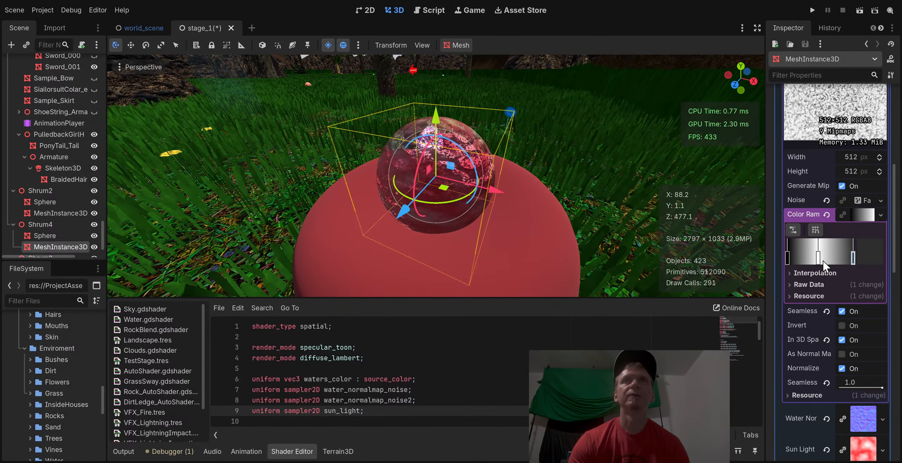
Try alternating white and black stops in the first water normal map's color ramp, shifting the inner stops along it
left_click(842, 259)
left_click_drag(845, 261, 788, 260)
left_click(806, 260)
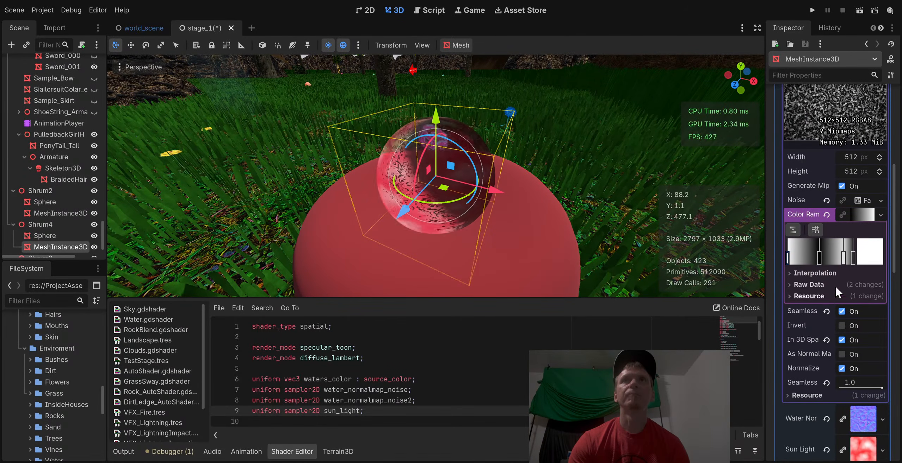
left_click_drag(844, 260, 834, 259)
left_click(853, 260)
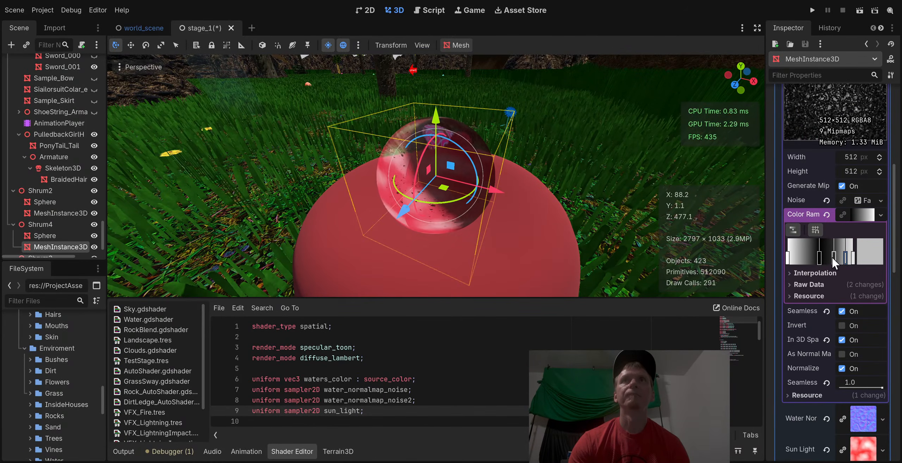
left_click_drag(820, 259, 800, 260)
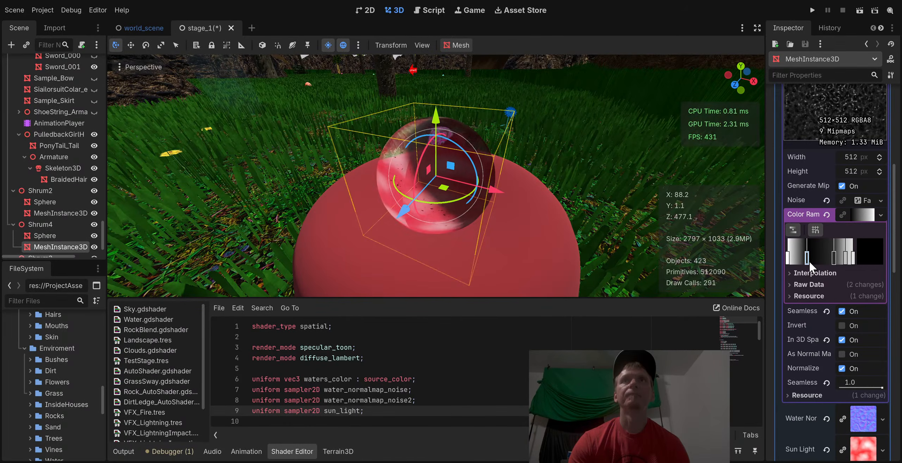
Undo the latest stop changes on the first water normal map's color ramp back to three black-white-black stops
key("ctrl+z")
key("ctrl+z")
key("ctrl+z")
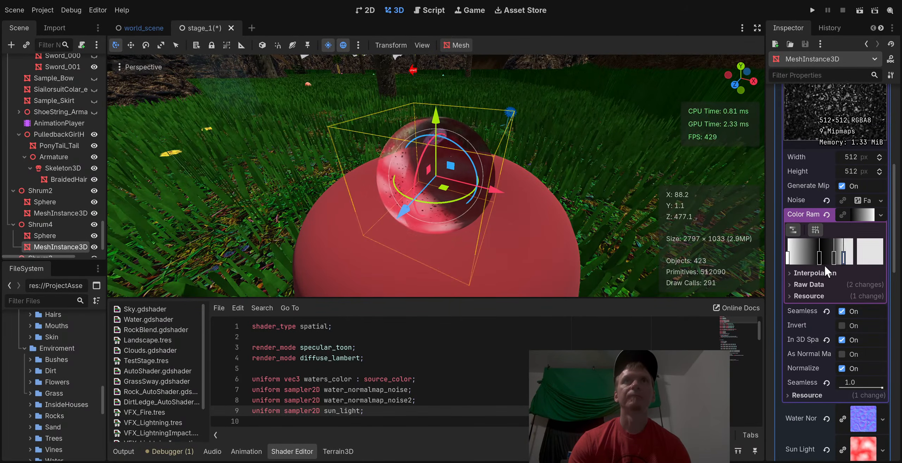
key("ctrl+z")
key("ctrl+z")
key("ctrl+z")
key("ctrl+z")
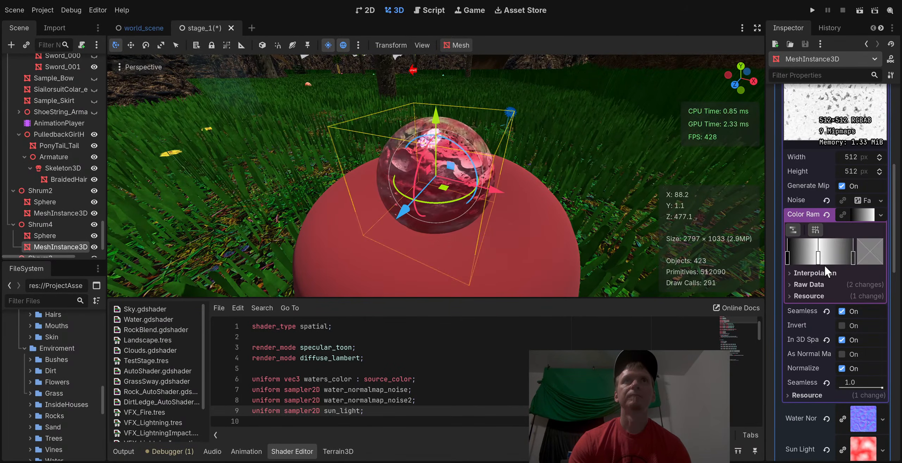
key("ctrl+z")
key("ctrl+z")
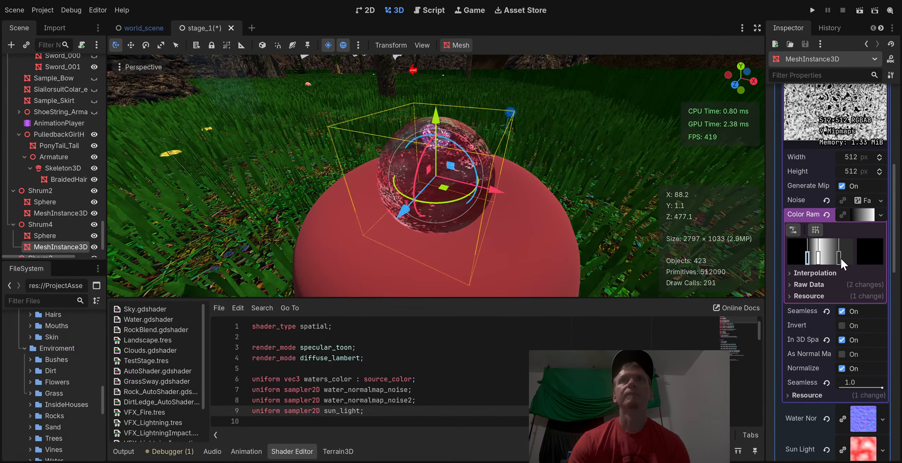
Narrow the color ramp's black and white stops into a tight central band, adding a light grey stop beside the white one
left_click_drag(840, 258, 826, 259)
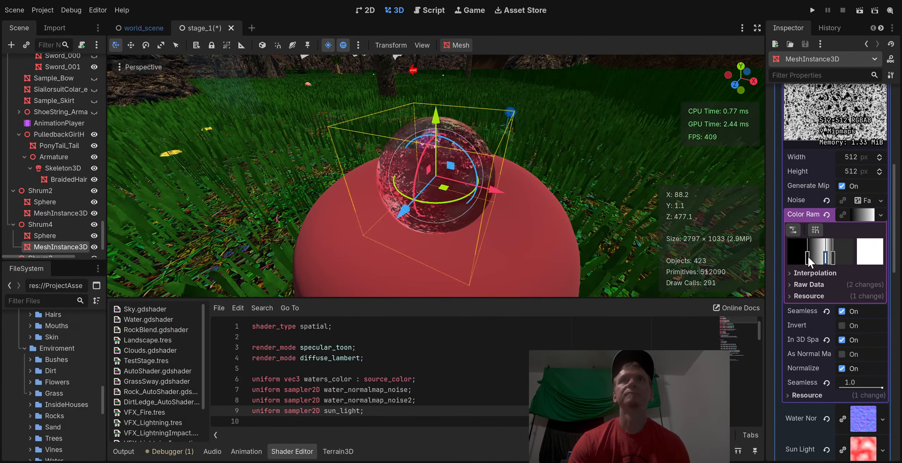
left_click_drag(816, 257, 803, 258)
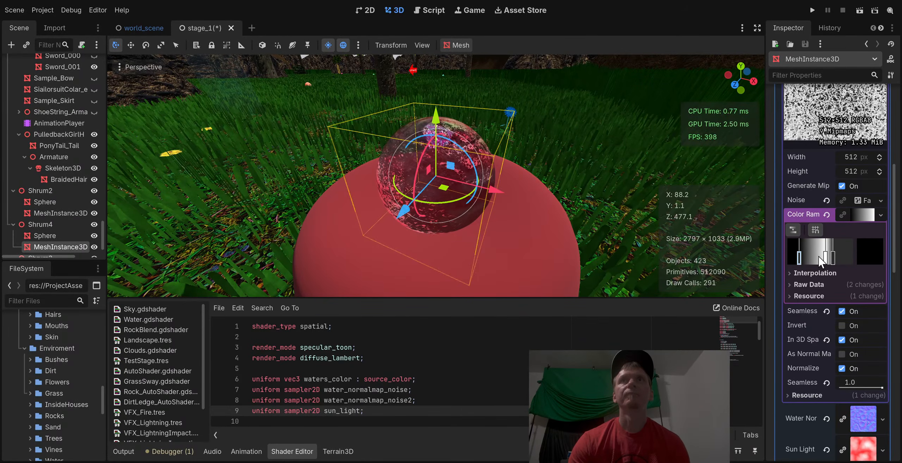
left_click(809, 258)
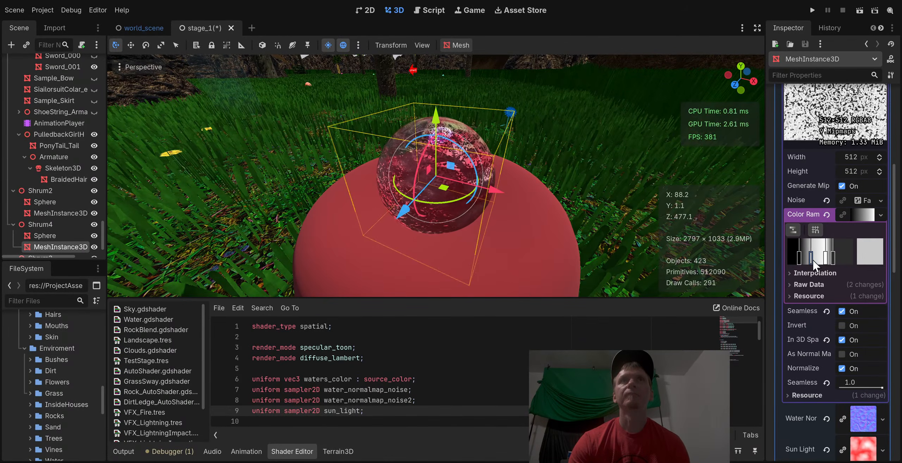
left_click(825, 258)
left_click(832, 258)
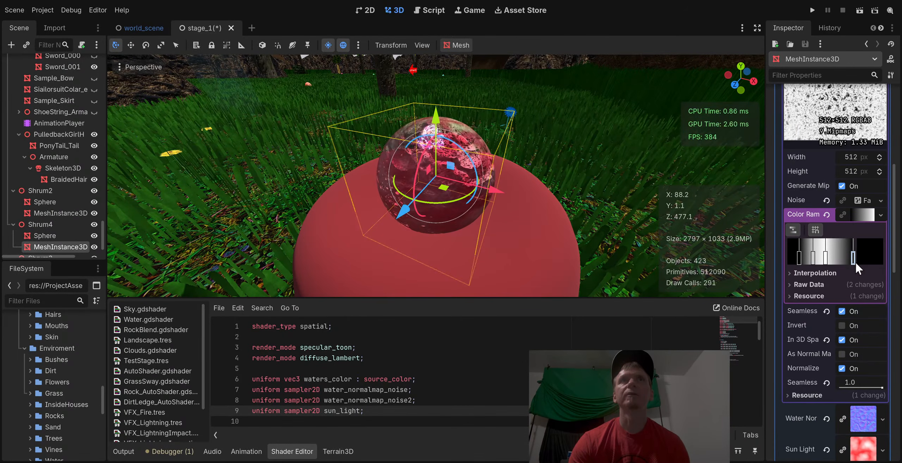
mouse_move(832, 258)
left_mouse_down()
mouse_move(840, 262)
mouse_move(820, 260)
mouse_move(836, 260)
left_mouse_up()
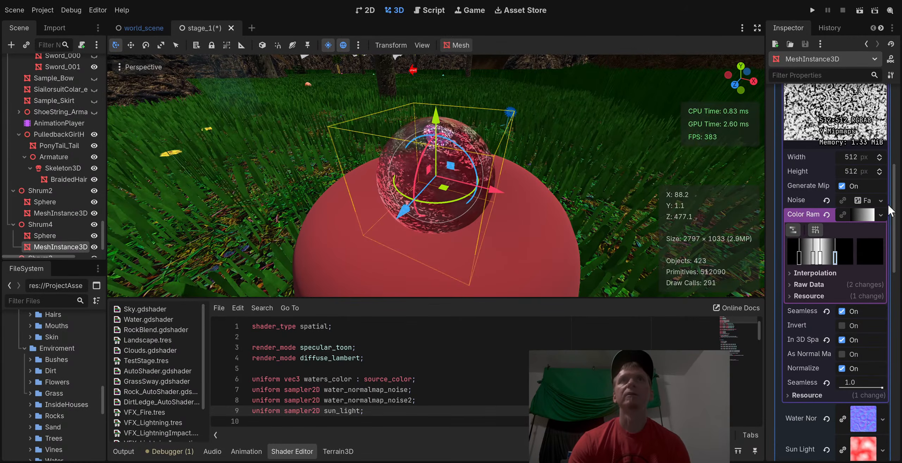
Close the first water normal map's settings and turn off As Normal Map for the second one, leaving Normalize enabled
left_click(862, 216)
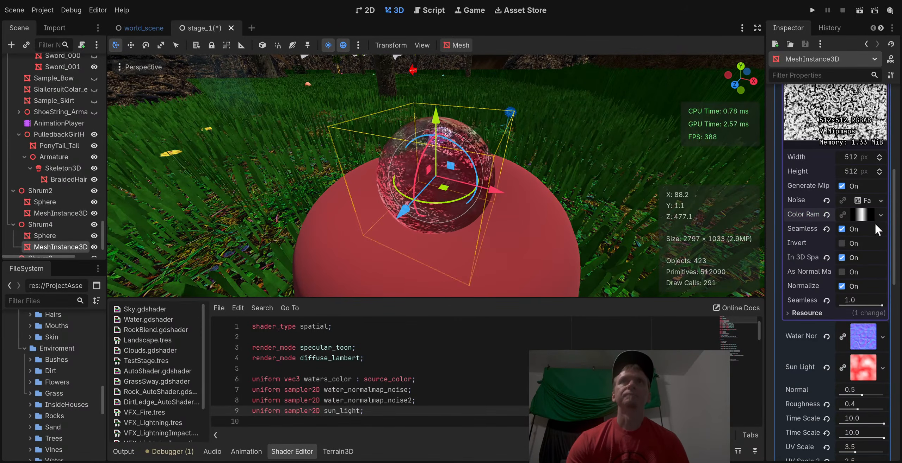
scroll(874, 218, "up", 5)
left_click(865, 203)
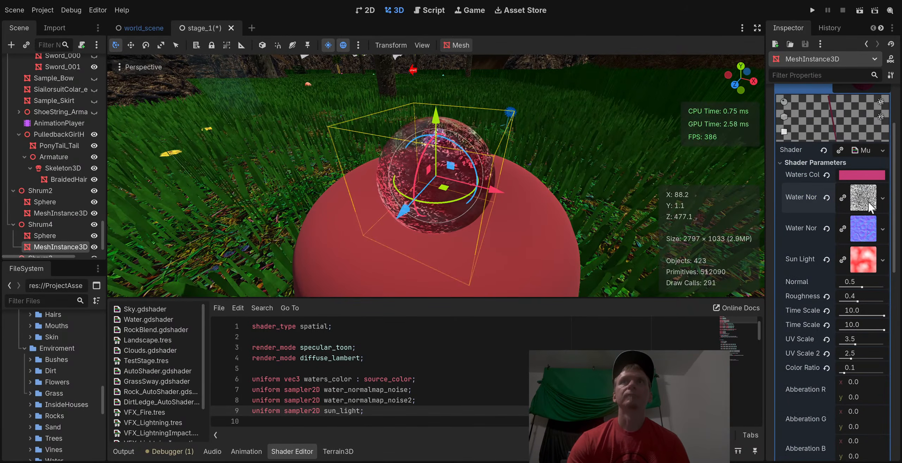
left_click(855, 235)
scroll(856, 298, "down", 7)
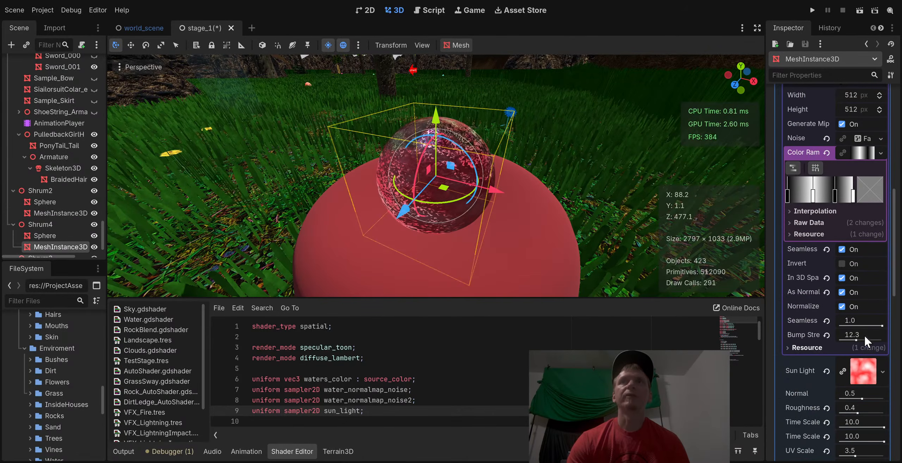
left_click(842, 306)
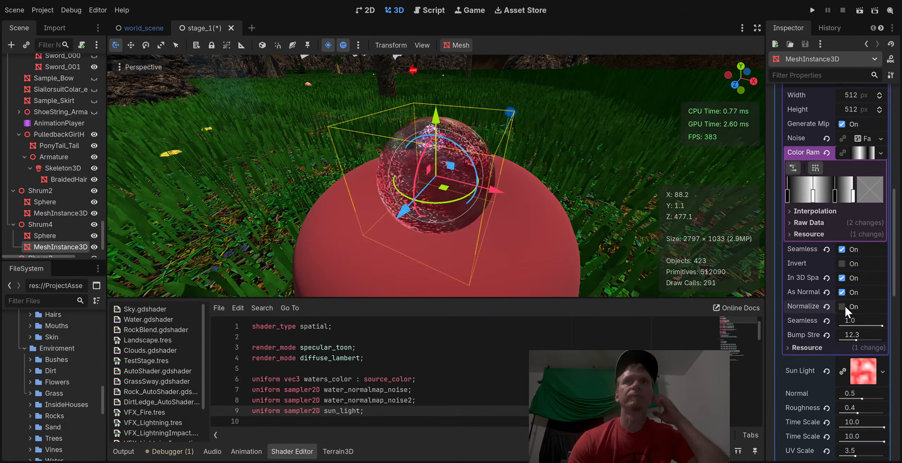
left_click(841, 292)
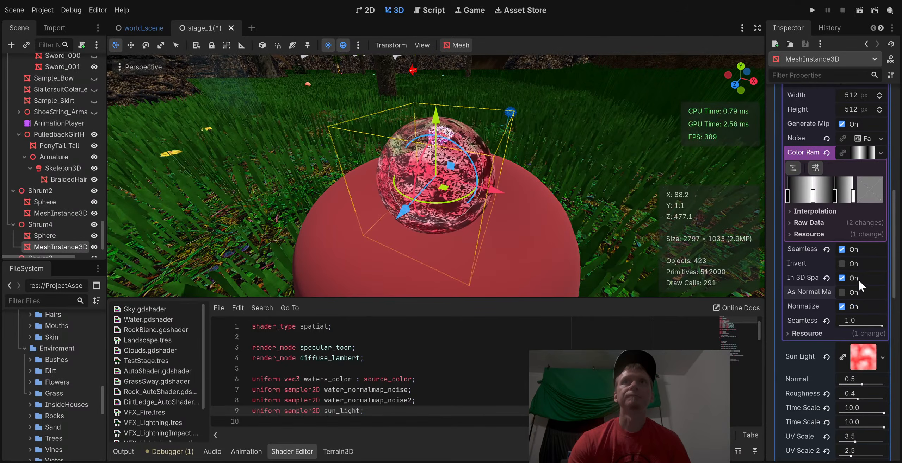
Clear the second water normal map's color ramp and enable its Invert option
scroll(854, 217, "up", 2)
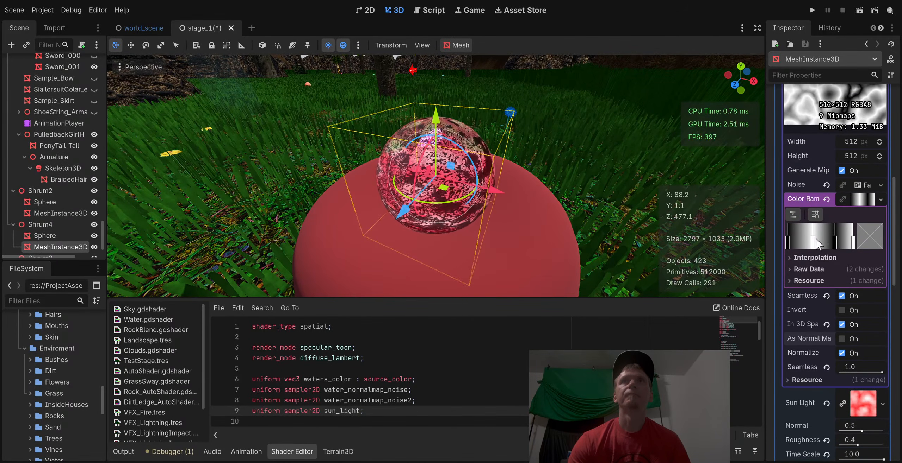
left_click(827, 198)
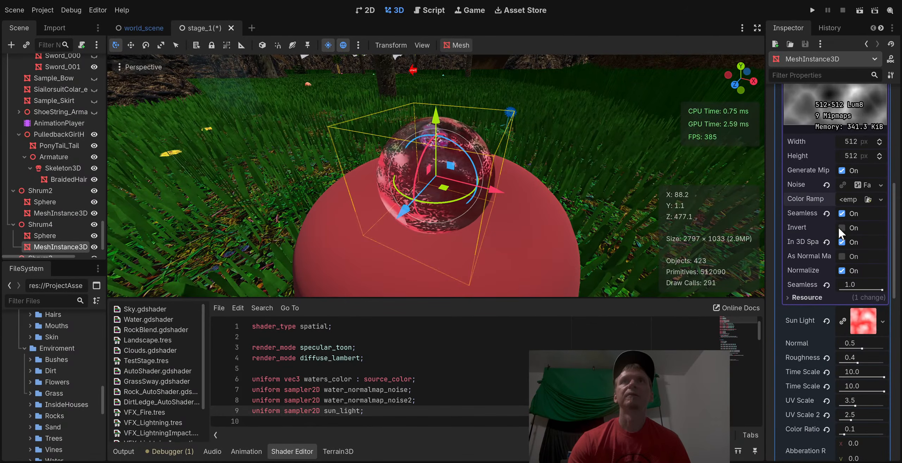
left_click(842, 228)
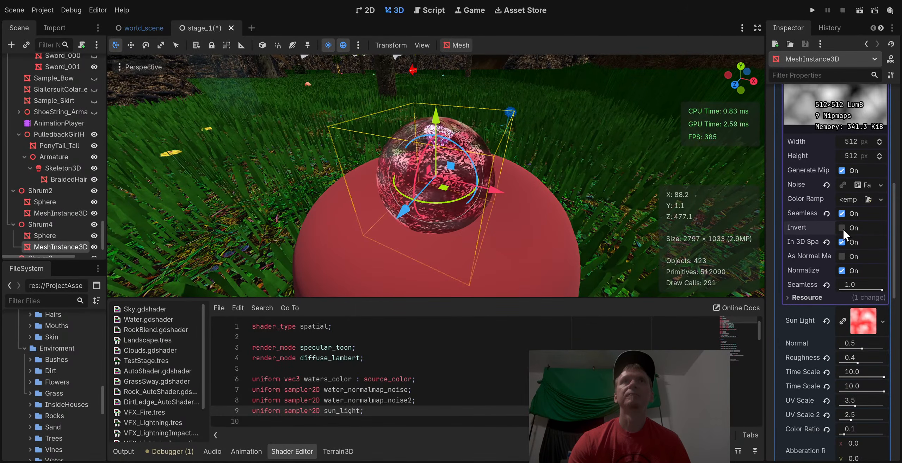
left_click(842, 228)
left_click(841, 228)
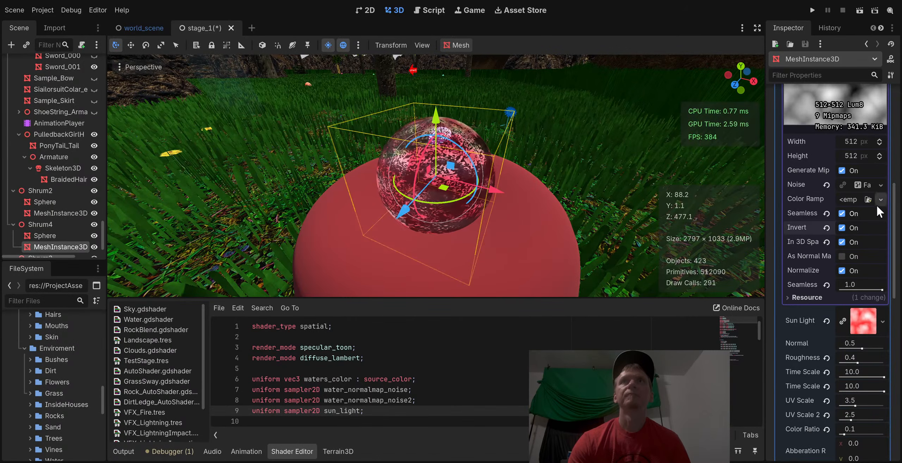
Set the frequency of the second water normal map's cellular noise to 0.073
left_click(863, 184)
scroll(840, 323, "down", 2)
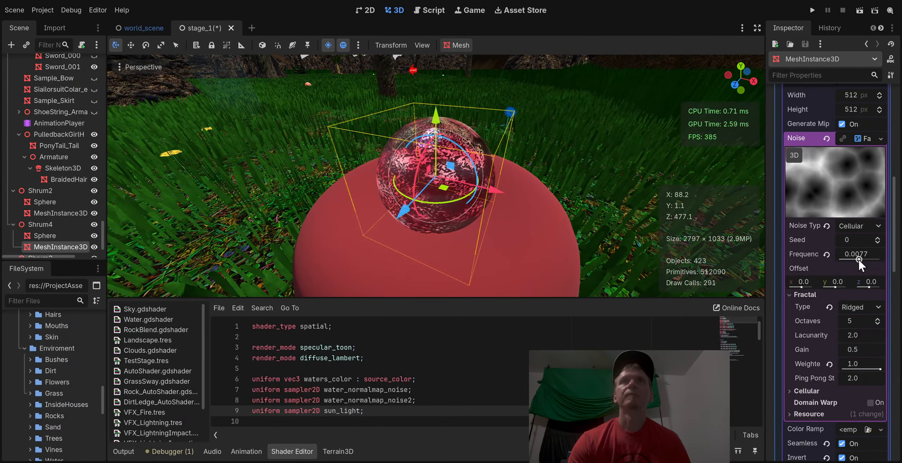
mouse_move(858, 259)
left_mouse_down()
mouse_move(844, 258)
mouse_move(867, 259)
left_mouse_up()
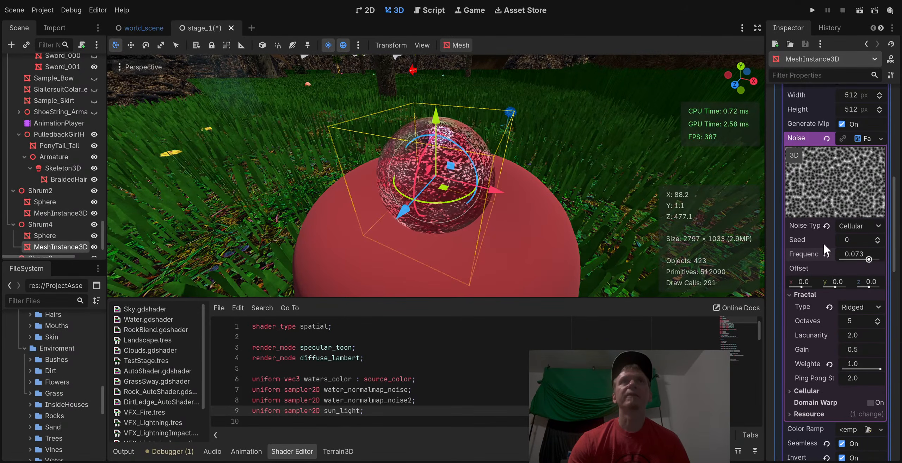
Set the noise's fractal lacunarity to -6.76, gain to 0.77 and weighted strength to 0.0
mouse_move(563, 218)
middle_mouse_down()
mouse_move(537, 236)
mouse_move(574, 229)
middle_mouse_up()
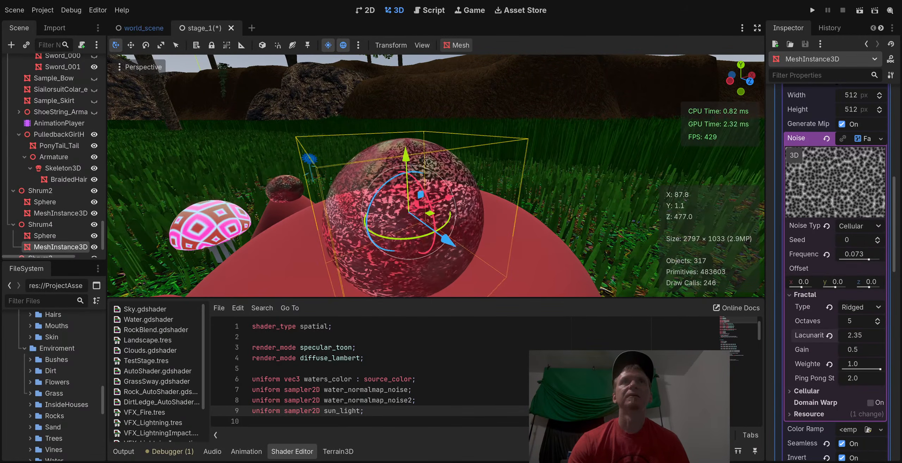
left_click_drag(856, 335, 840, 335)
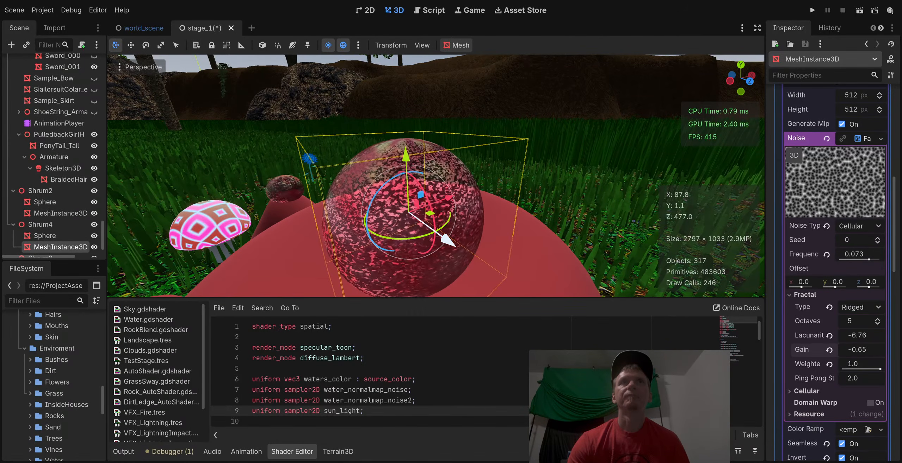
left_click_drag(856, 350, 836, 375)
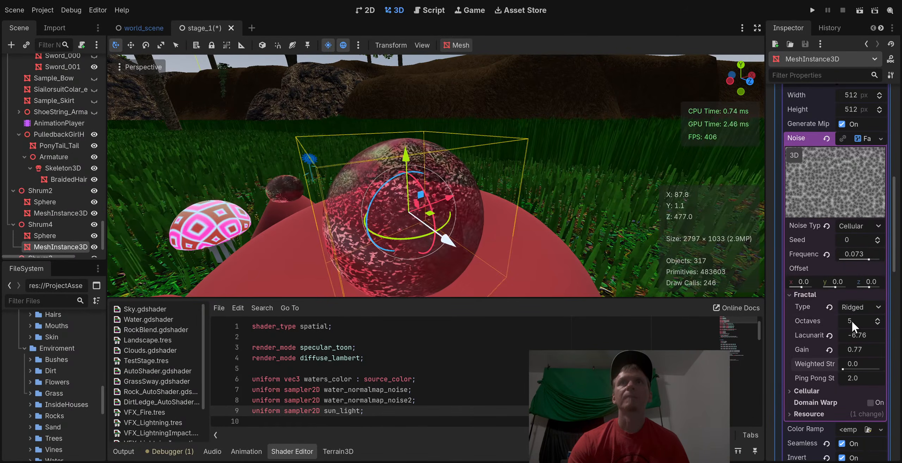
Try the noise with 1 fractal octave and raise the octaves back to 5
left_click_drag(855, 321, 842, 321)
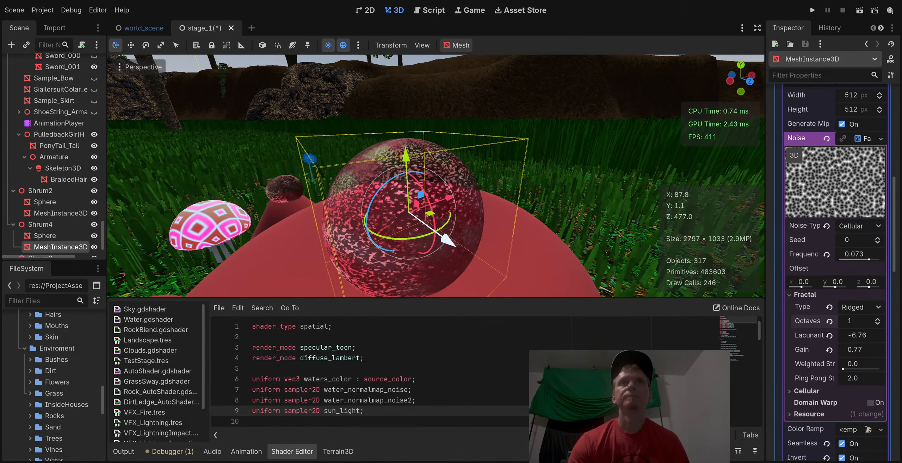
left_click(878, 319)
left_click(878, 319)
left_click(878, 319)
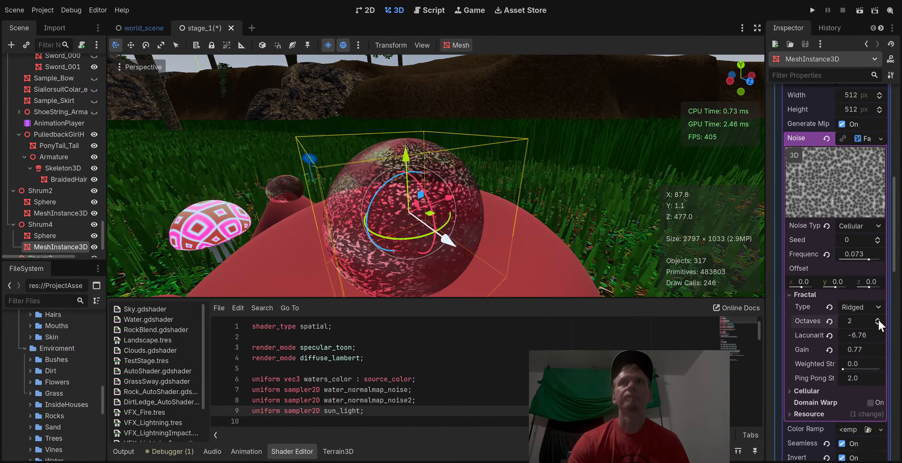
left_click(877, 318)
Change the second water normal map's fractal type to FBM and its noise type to Perlin
left_click(854, 307)
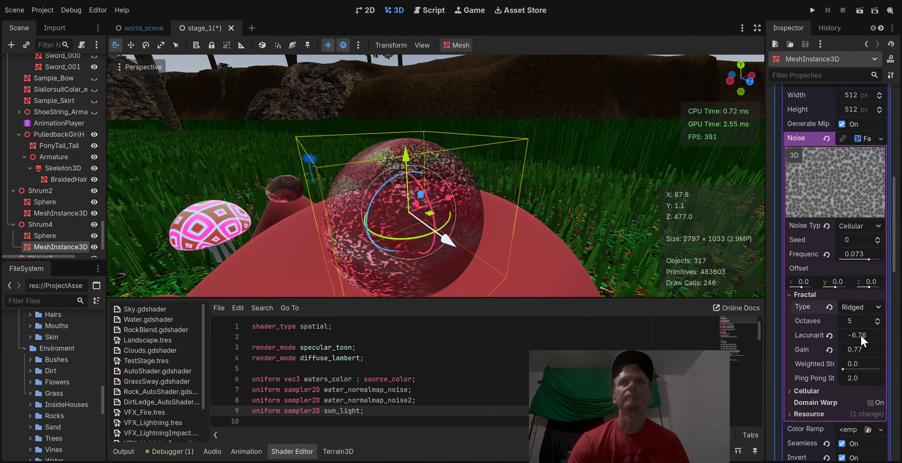
left_click(859, 334)
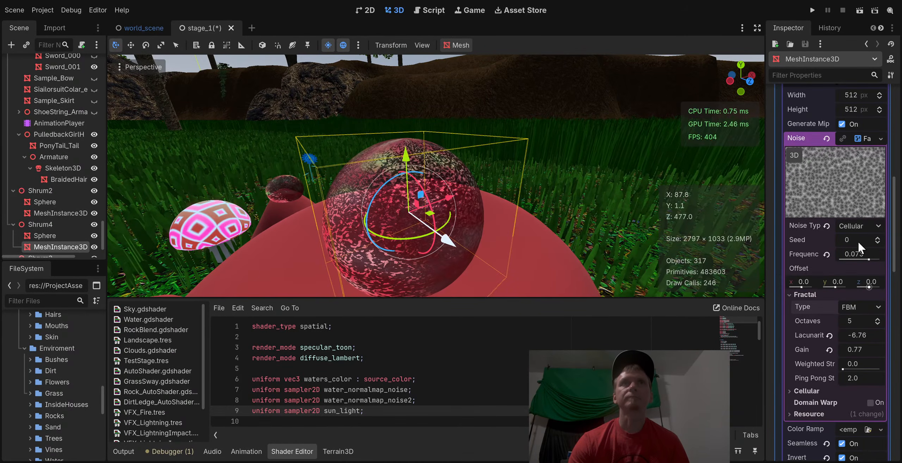
left_click(852, 230)
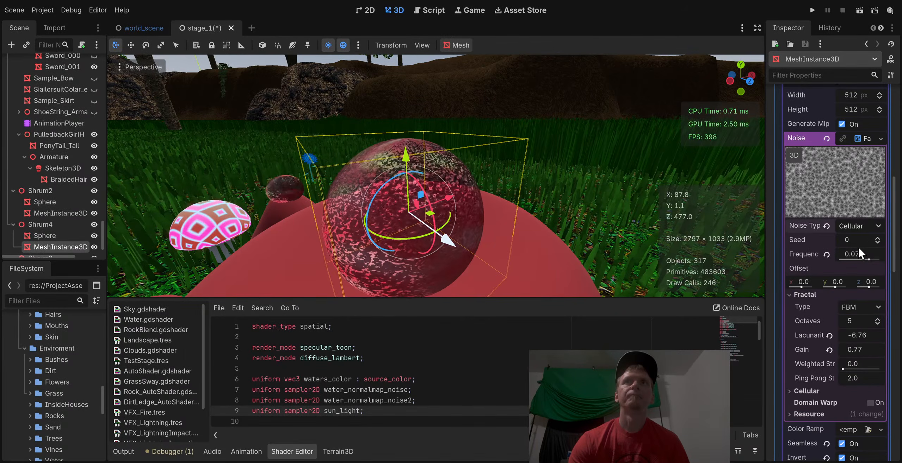
left_click(858, 247)
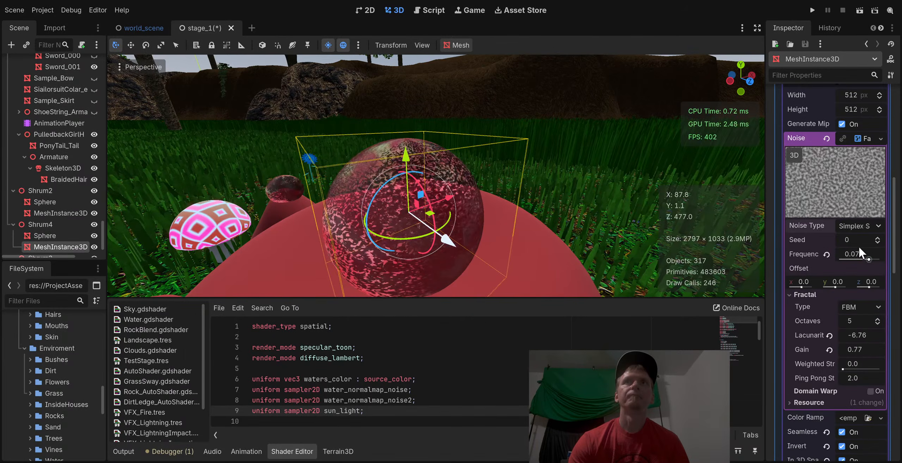
left_click(860, 226)
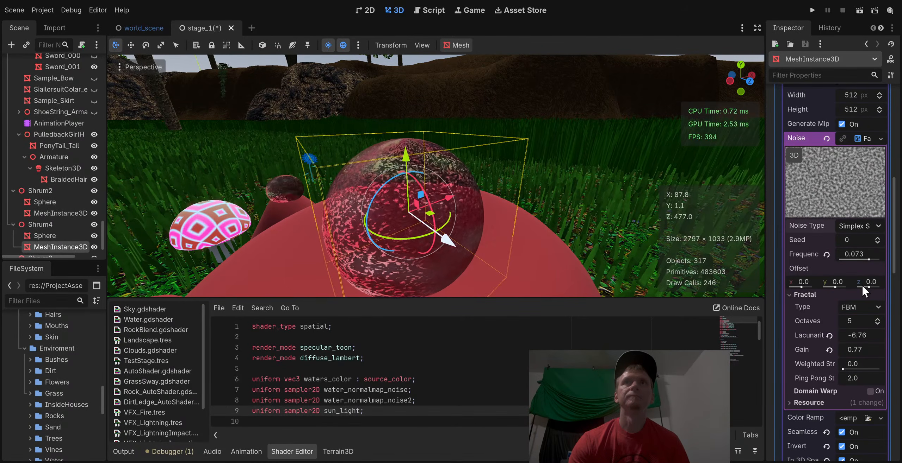
left_click(856, 275)
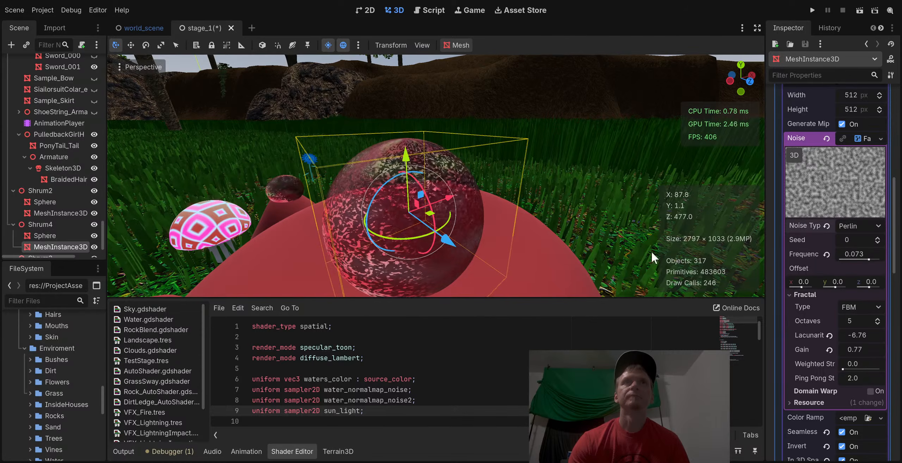
Deselect the large mushroom's sphere and examine its patterned surface in the scene
scroll(662, 249, "down", 3)
left_click(618, 208)
middle_click_drag(617, 231, 675, 221)
middle_click_drag(606, 239, 554, 209)
scroll(588, 259, "up", 3)
scroll(559, 222, "up", 2)
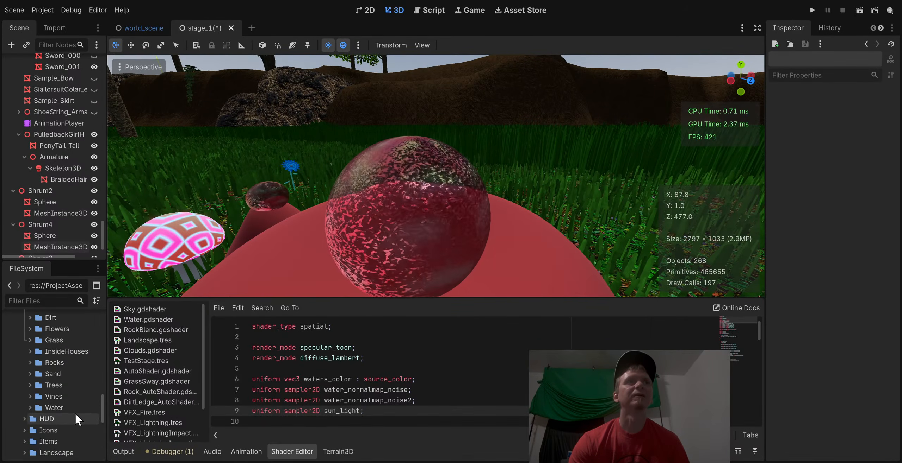
Reselect the large mushroom's sphere and set the second water normal map's noise frequency to 0.0006, lacunarity to -7.24 and gain to 1.18
scroll(75, 412, "up", 5)
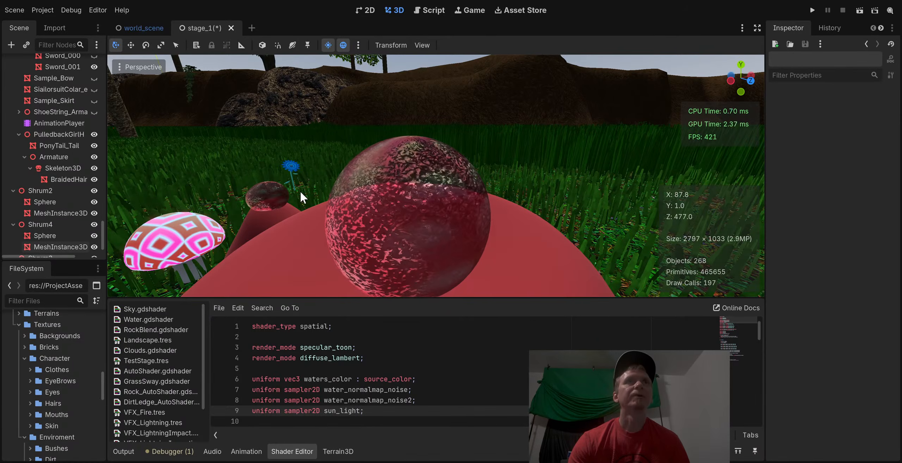
left_click(410, 188)
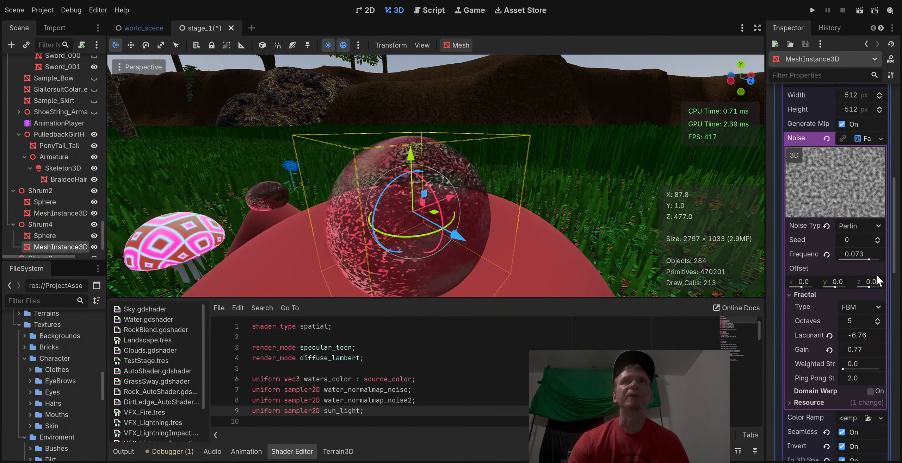
left_click_drag(869, 260, 846, 274)
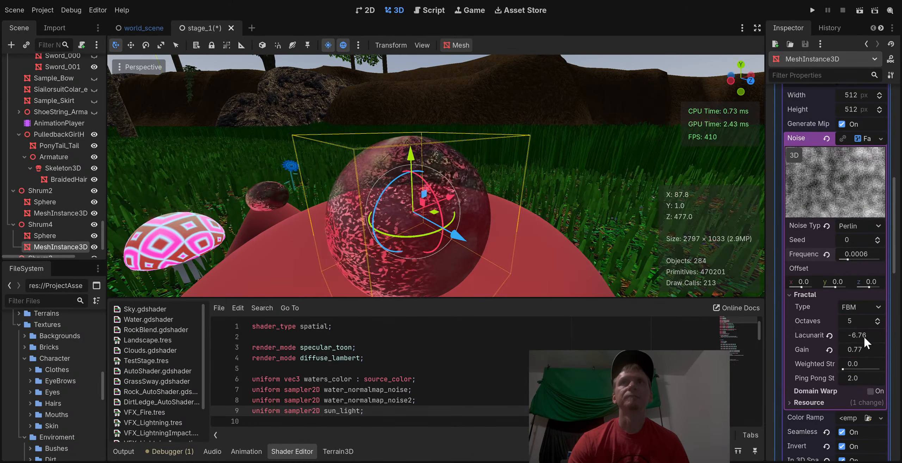
left_click_drag(864, 336, 884, 353)
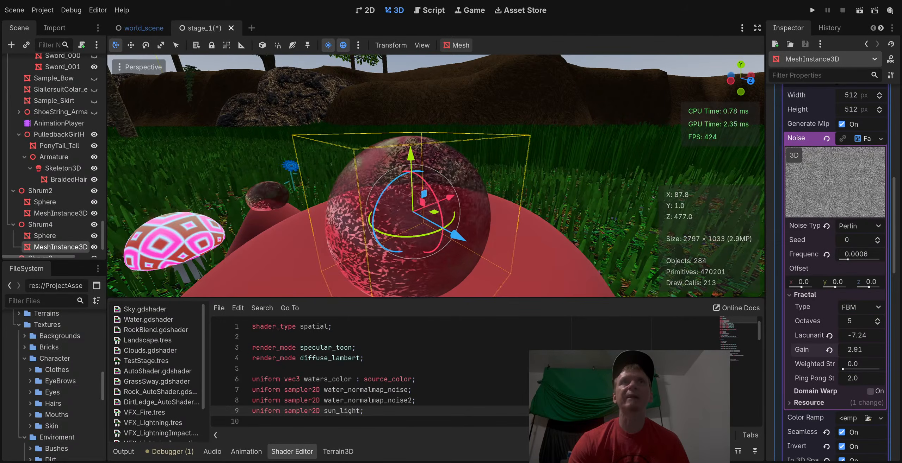
left_click_drag(884, 354, 863, 354)
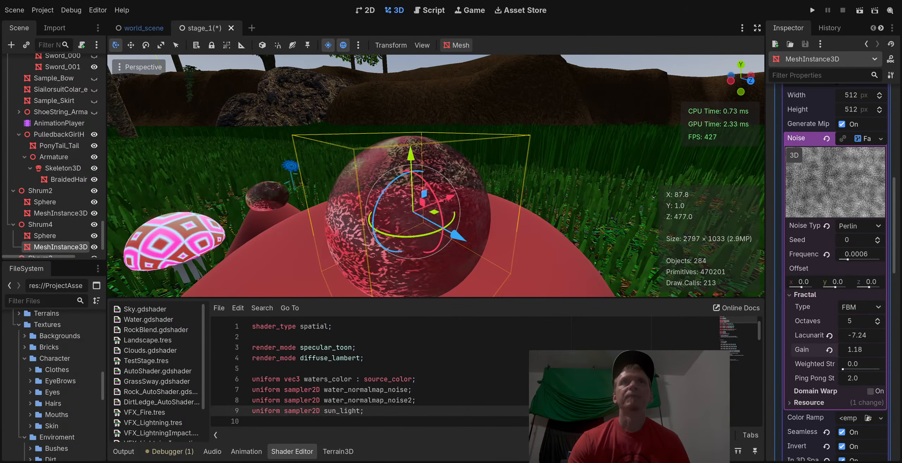
Collapse the second water normal map and set the Sun Light texture's noise frequency to 0.0173
scroll(857, 173, "up", 1)
left_click(861, 183)
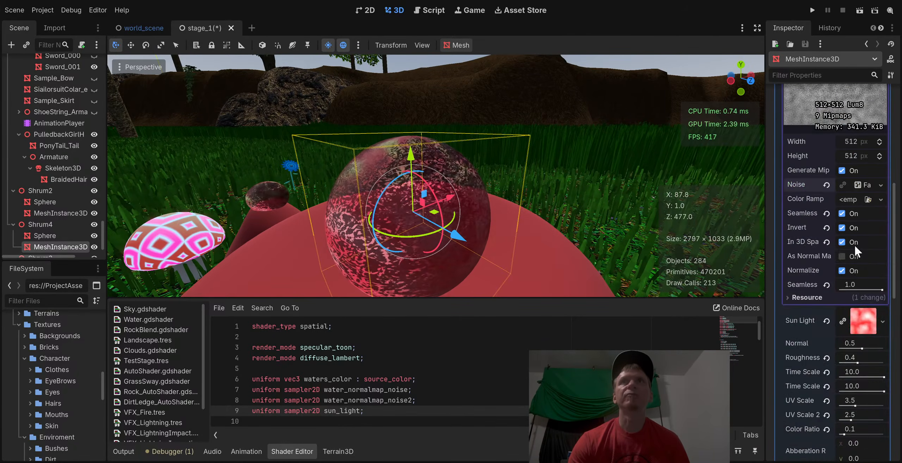
scroll(862, 231, "up", 3)
left_click(870, 141)
scroll(859, 197, "up", 3)
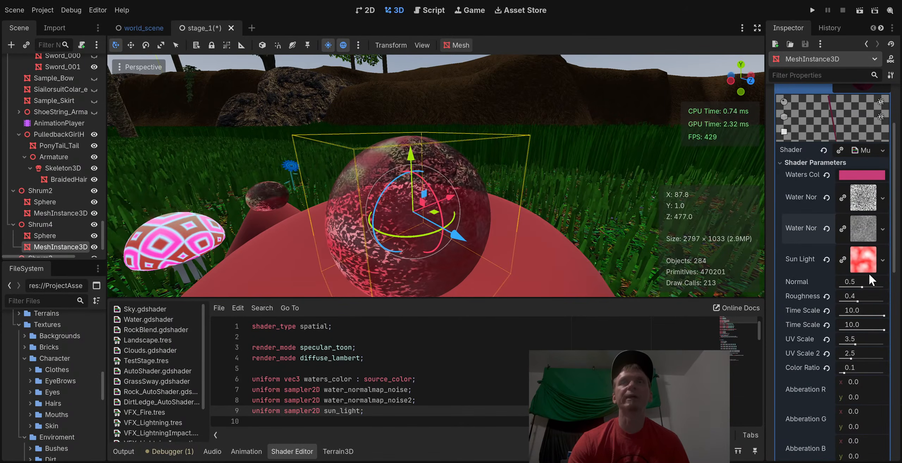
left_click(861, 265)
scroll(857, 313, "down", 5)
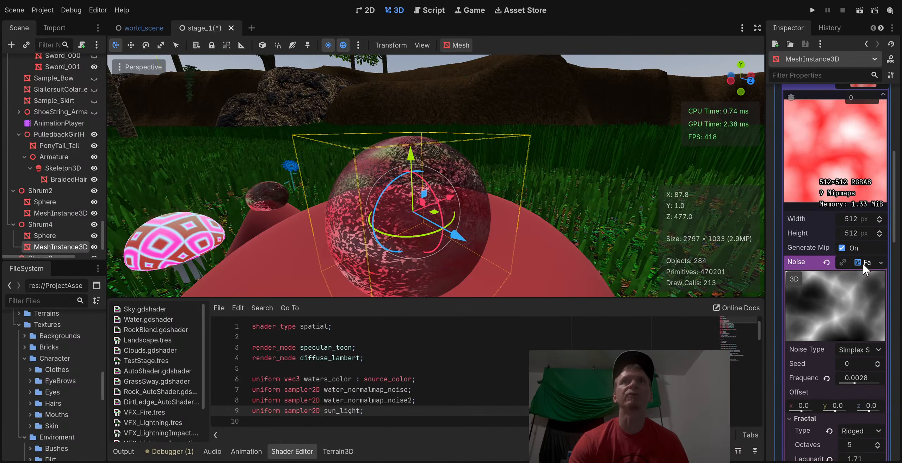
scroll(849, 328, "down", 3)
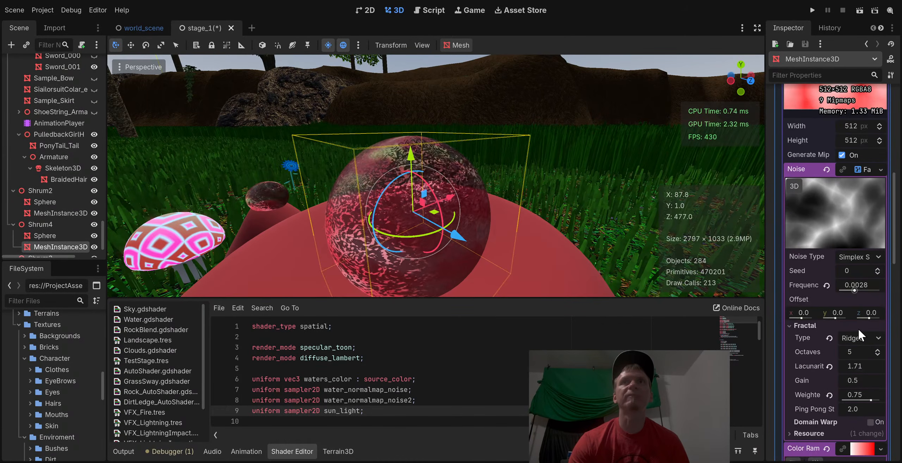
mouse_move(860, 293)
left_mouse_down()
mouse_move(874, 293)
mouse_move(849, 298)
mouse_move(862, 297)
left_mouse_up()
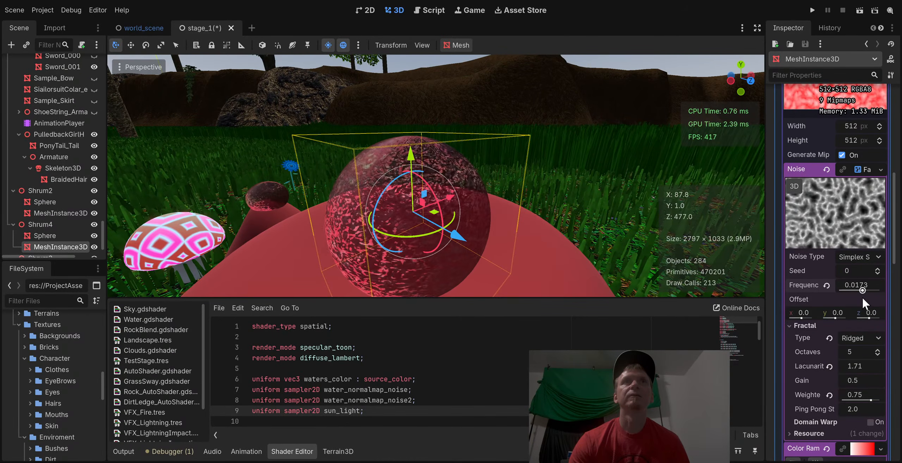
Try the Sun Light texture as a normal map, turn that option back off and disable In 3D Space
scroll(624, 232, "up", 4)
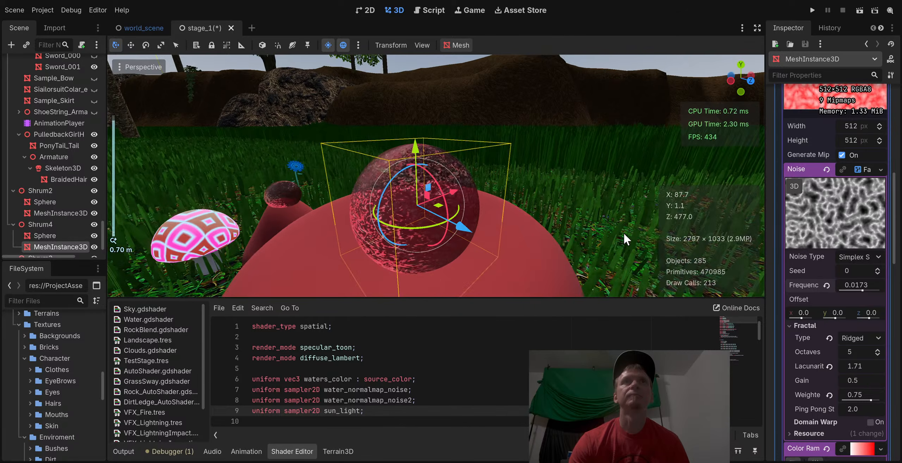
scroll(638, 239, "up", 2)
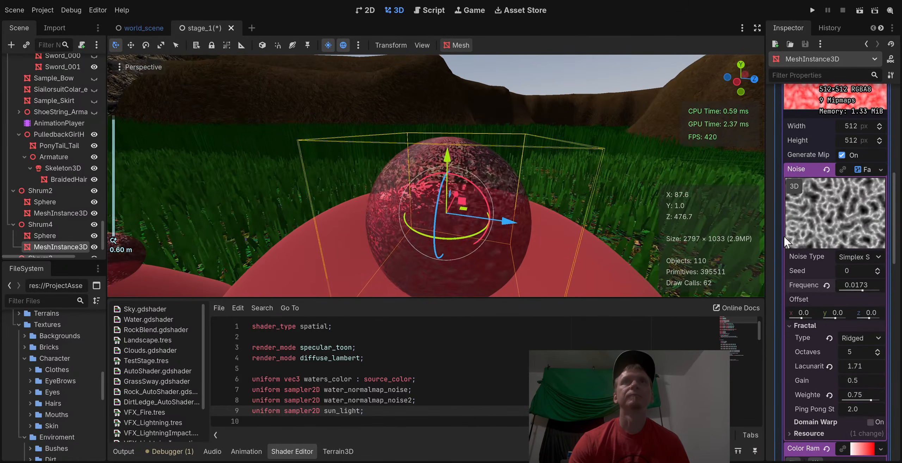
scroll(839, 411, "down", 5)
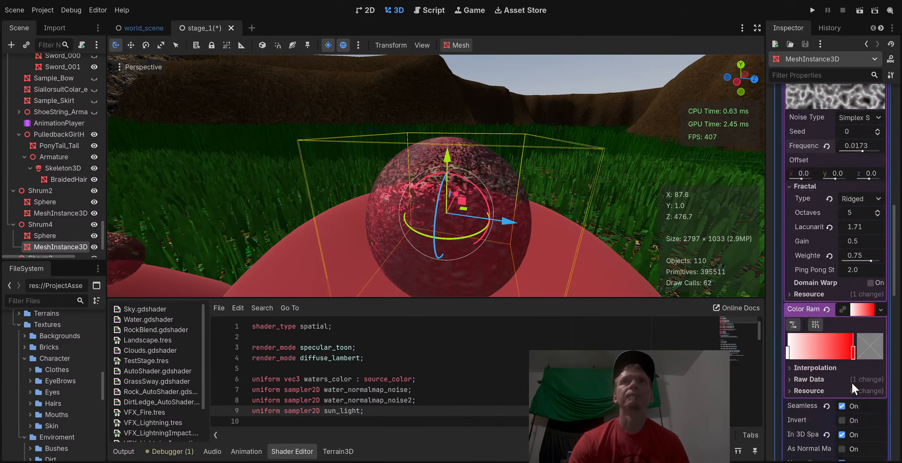
left_click(842, 403)
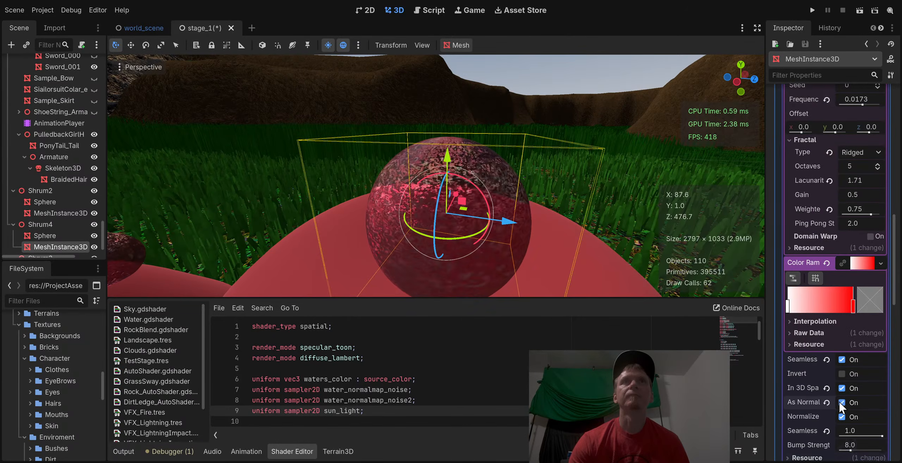
left_click(841, 403)
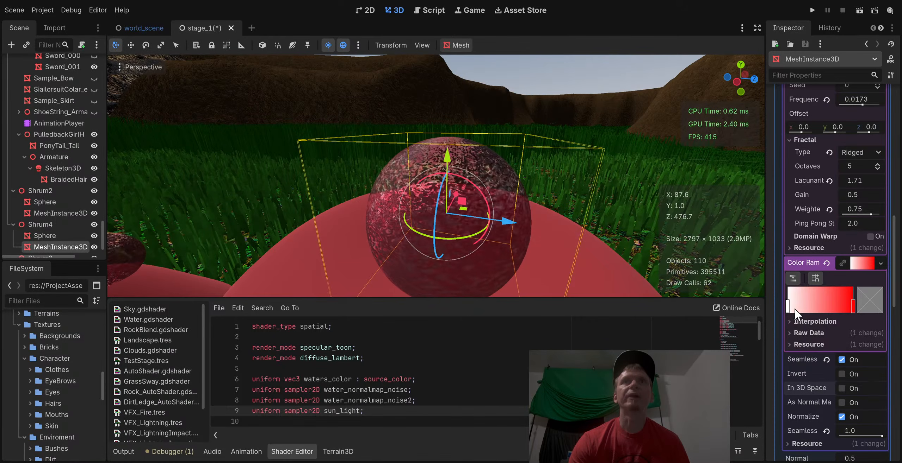
Try blue as the end color of the Sun Light color ramp and return it to red
left_click_drag(795, 310, 765, 312)
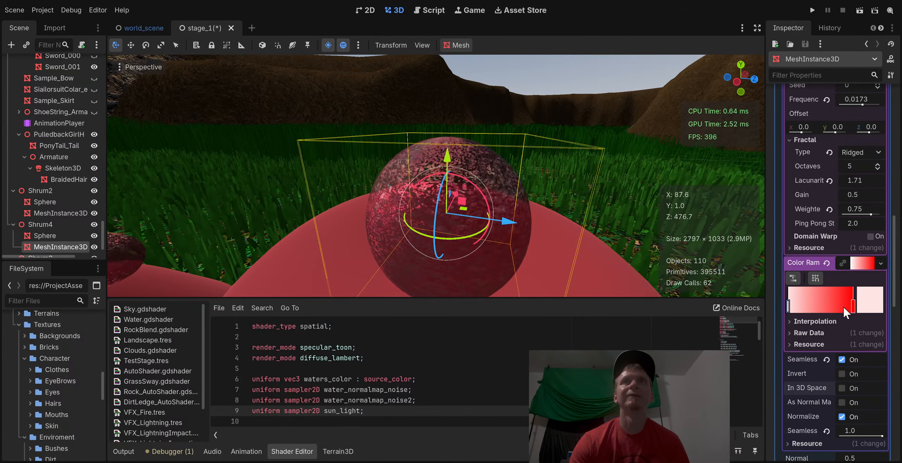
left_click(889, 81)
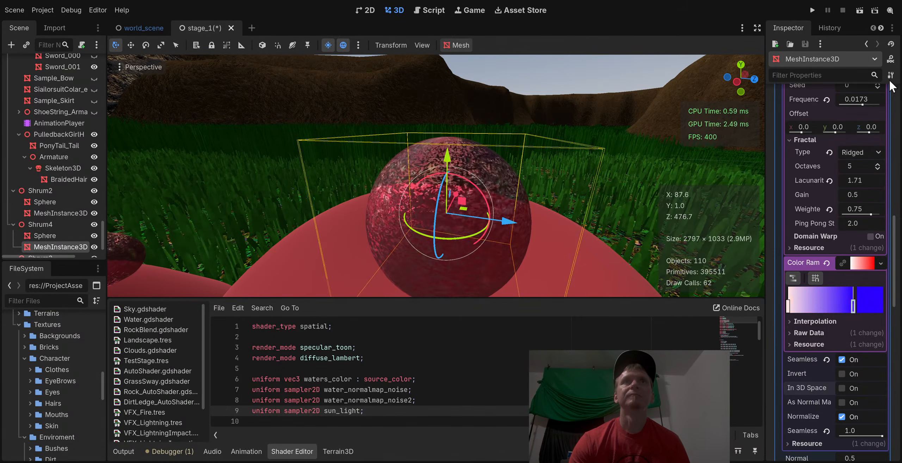
left_click_drag(889, 80, 889, 4)
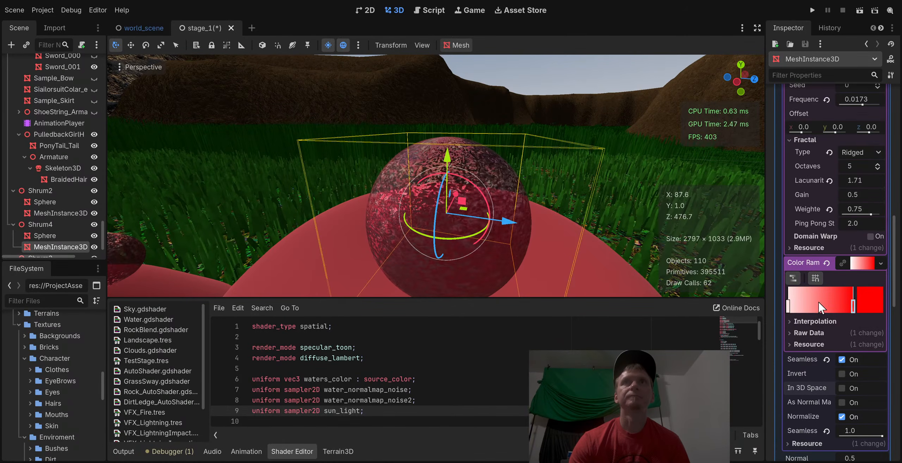
Set the shader's Color Ratio to 0.2 and collapse the Sun Light texture's settings
left_click(861, 264)
scroll(863, 258, "up", 5)
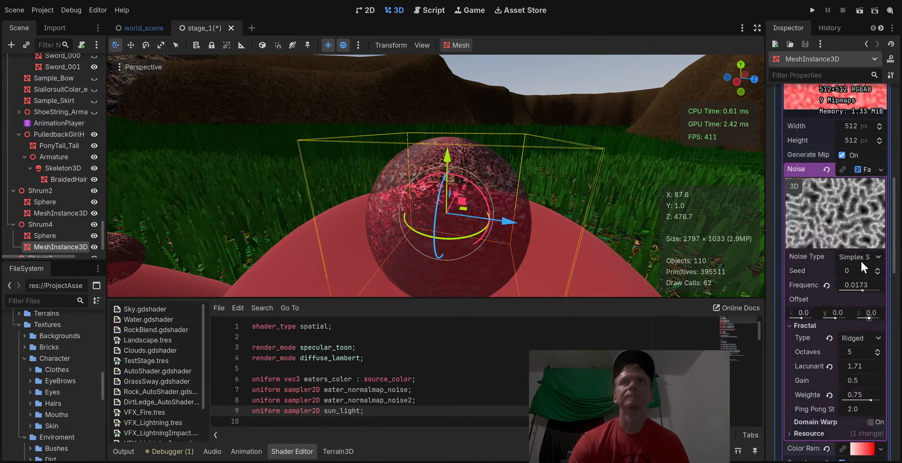
left_click(862, 174)
scroll(843, 314, "down", 2)
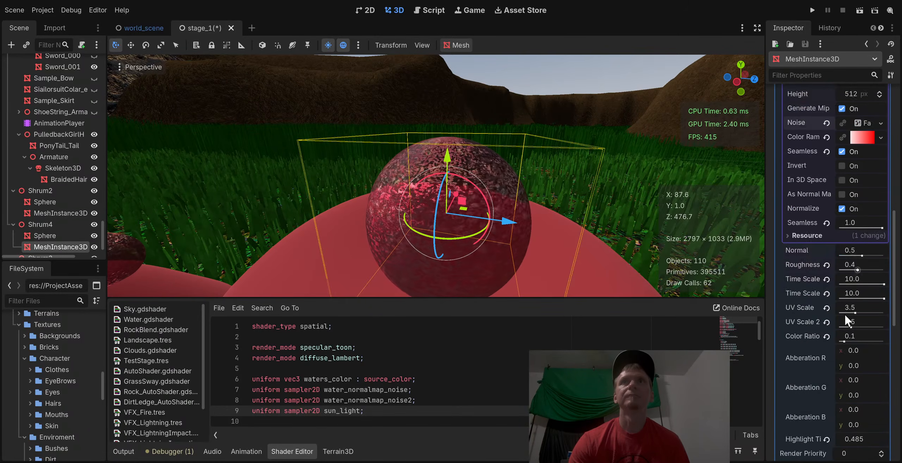
mouse_move(846, 342)
left_mouse_down()
mouse_move(872, 341)
mouse_move(822, 355)
mouse_move(834, 358)
mouse_move(850, 341)
left_mouse_up()
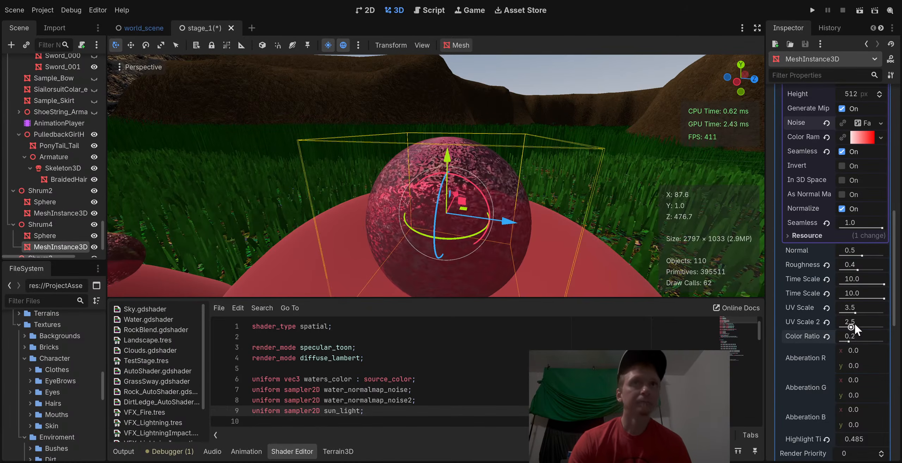
scroll(863, 181, "up", 4)
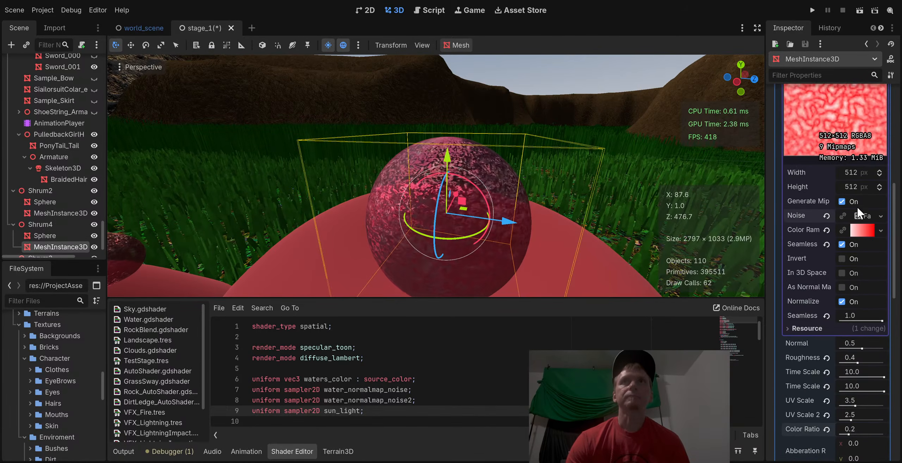
scroll(869, 183, "up", 3)
left_click(866, 172)
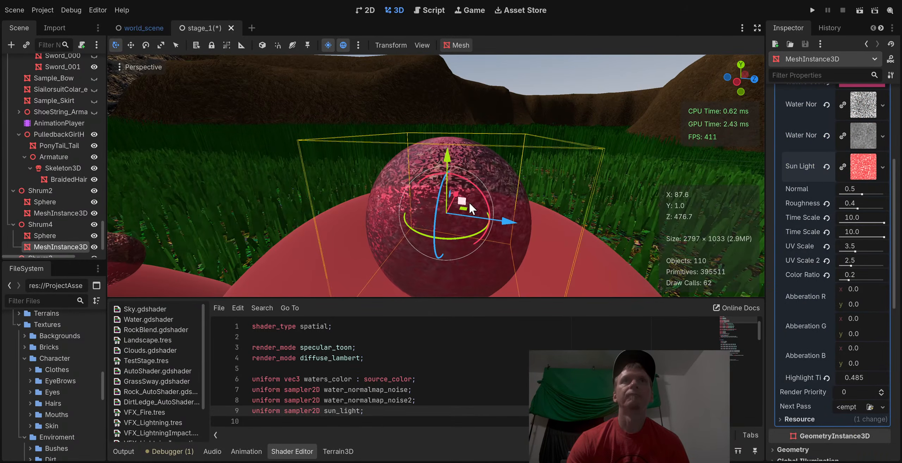
Deselect the large mushroom's sphere and examine its pattern alongside the other mushrooms from several angles and distances
scroll(472, 200, "down", 4)
left_click(551, 226)
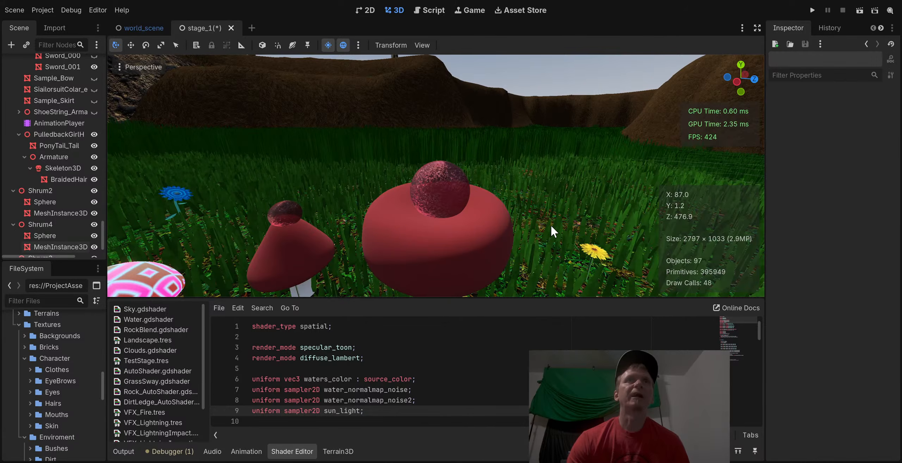
middle_click_drag(524, 245, 501, 243)
scroll(500, 241, "up", 5)
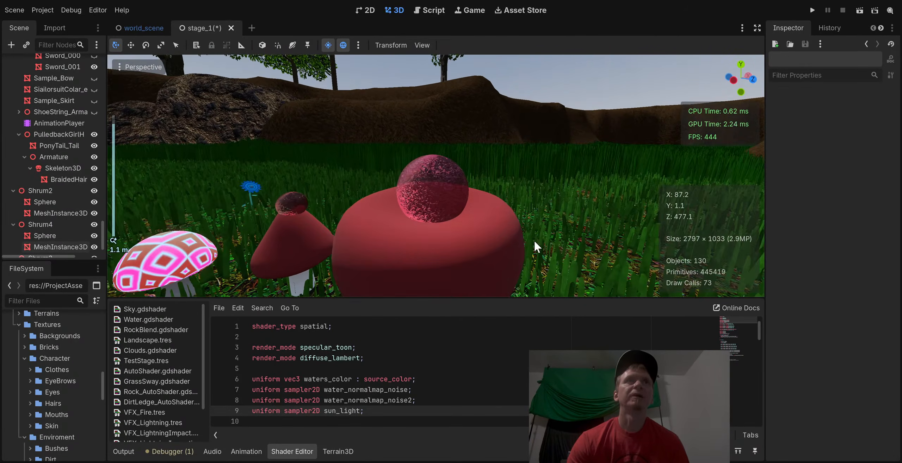
middle_click_drag(534, 240, 328, 187)
middle_click_drag(326, 216, 319, 191)
scroll(319, 191, "down", 2)
scroll(390, 194, "down", 4)
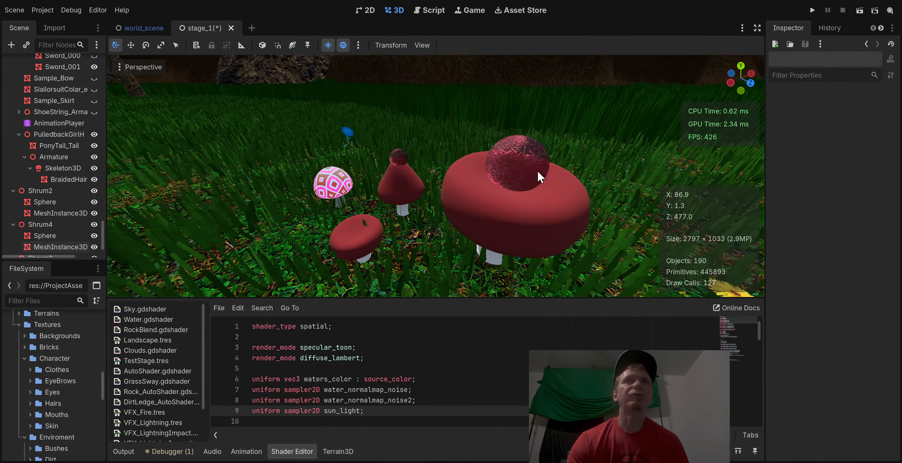
scroll(536, 172, "up", 1)
scroll(527, 200, "up", 1)
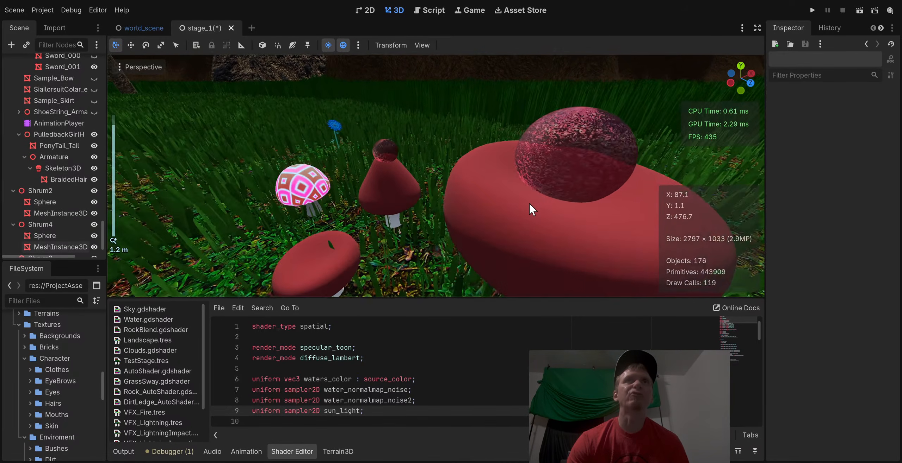
scroll(528, 203, "up", 3)
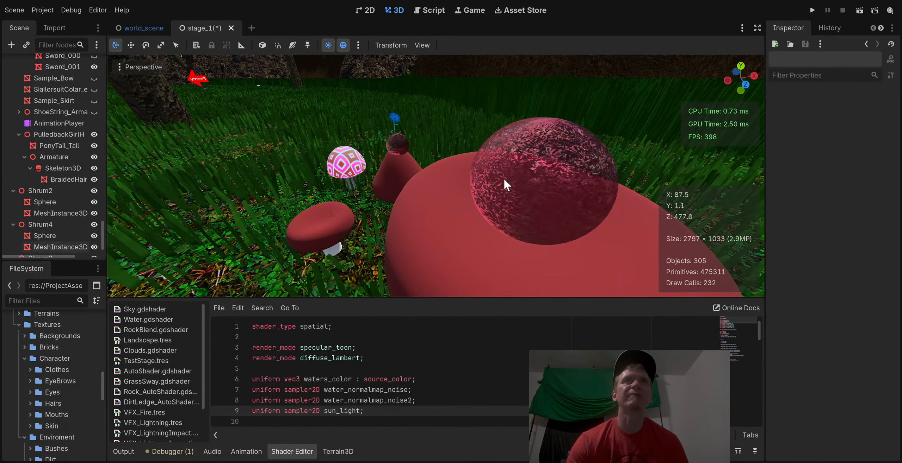
scroll(518, 170, "down", 2)
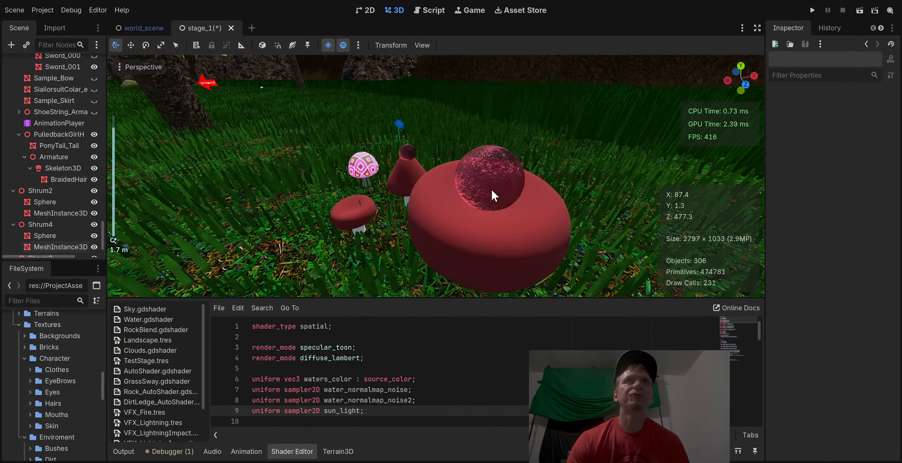
scroll(489, 201, "down", 2)
scroll(486, 204, "up", 2)
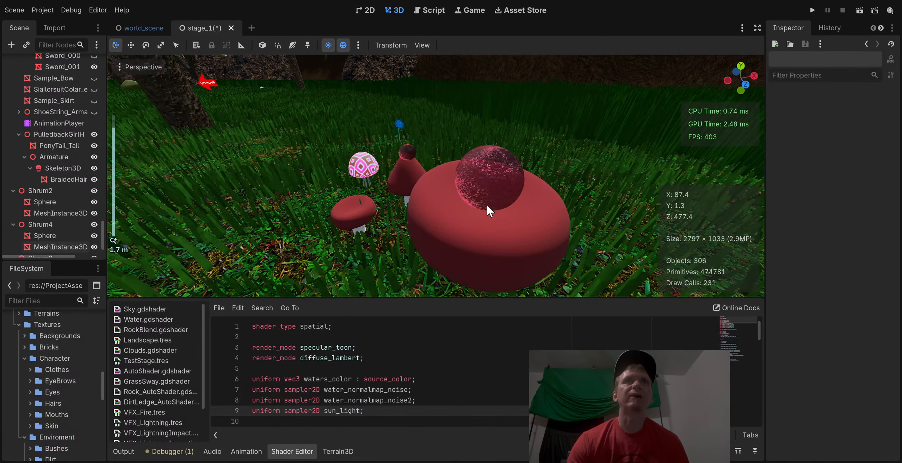
scroll(495, 208, "up", 1)
middle_click_drag(502, 207, 485, 206)
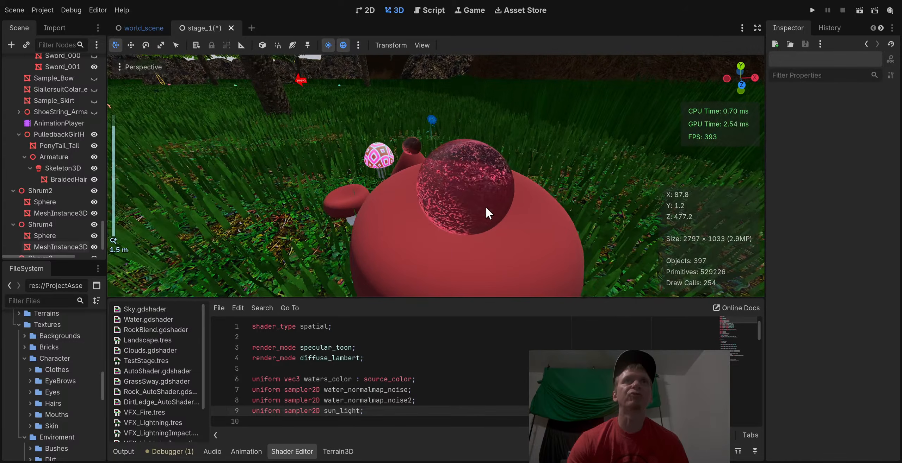
right_click_drag(457, 196, 461, 194)
scroll(454, 202, "down", 8)
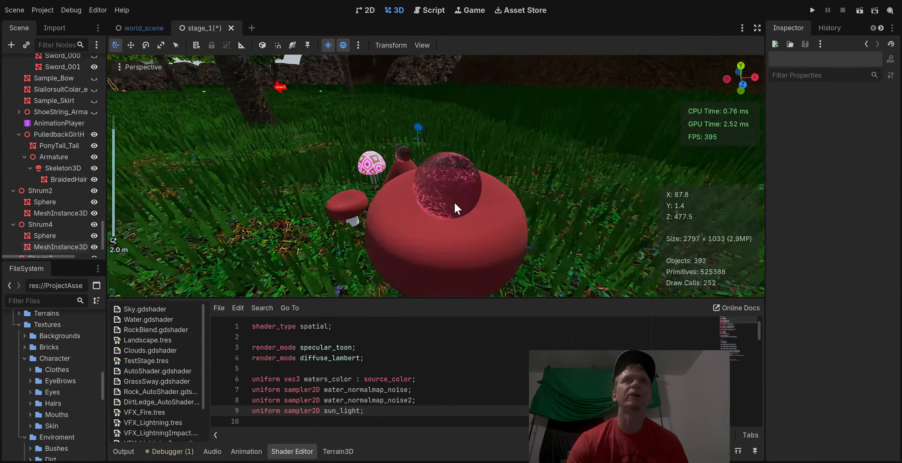
scroll(432, 219, "up", 8)
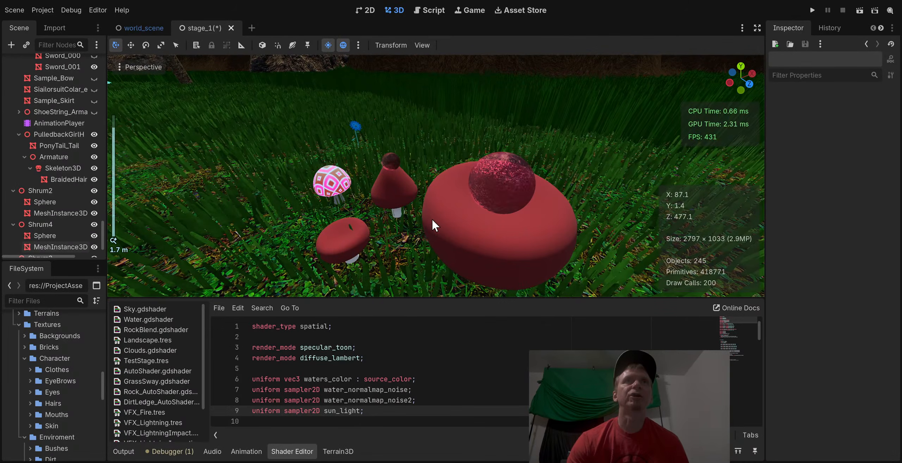
Save the stage_1 scene with the decorated mushrooms
scroll(431, 221, "down", 5)
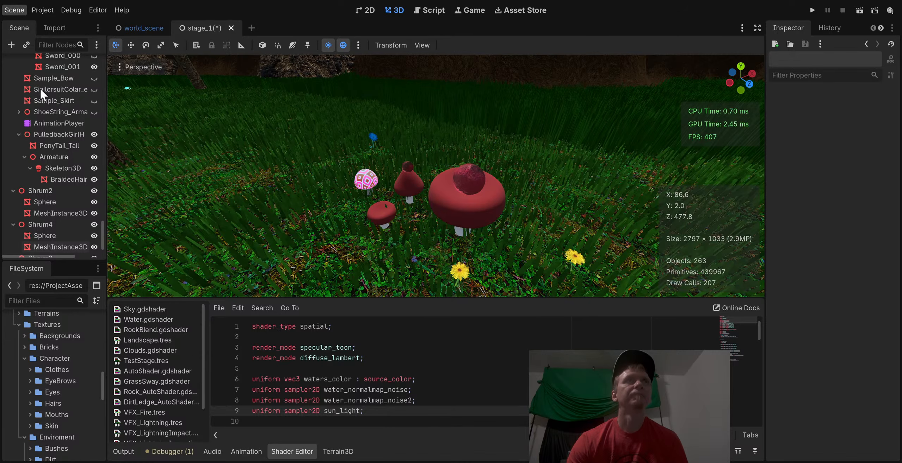
key("ctrl+s")
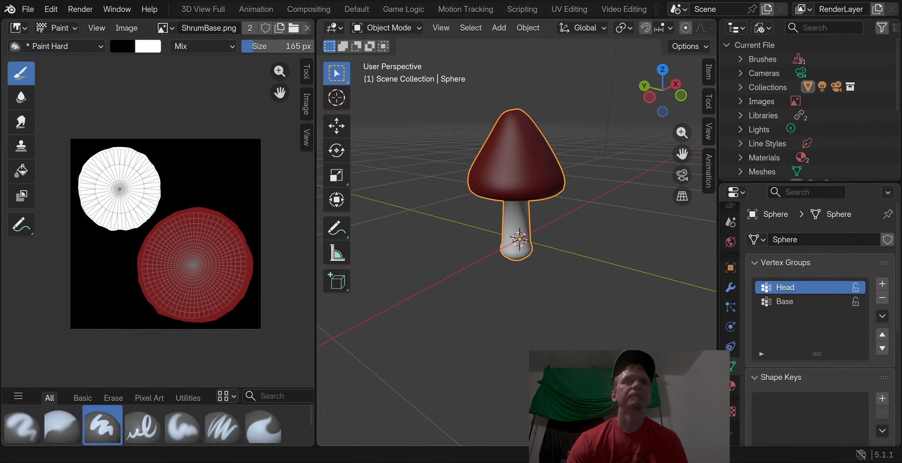
Open the recent file Shrum2.blend and view its mushroom from above
middle_click_drag(473, 187, 471, 214)
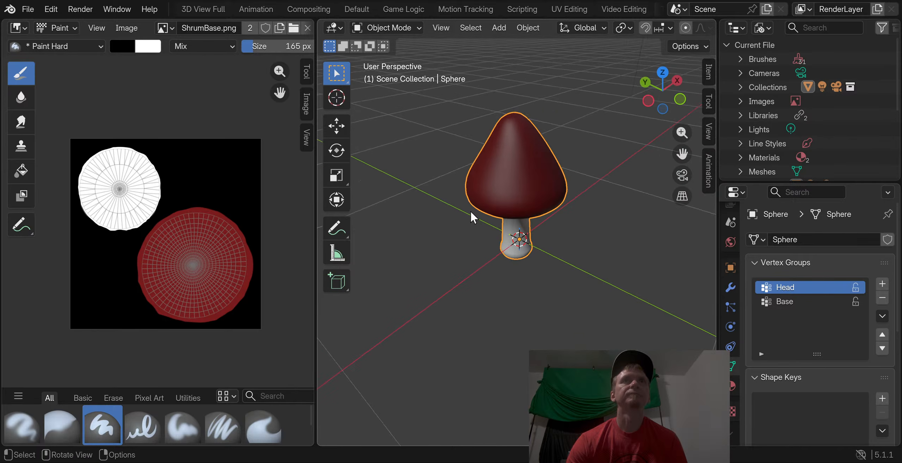
scroll(470, 212, "up", 3)
left_click(29, 10)
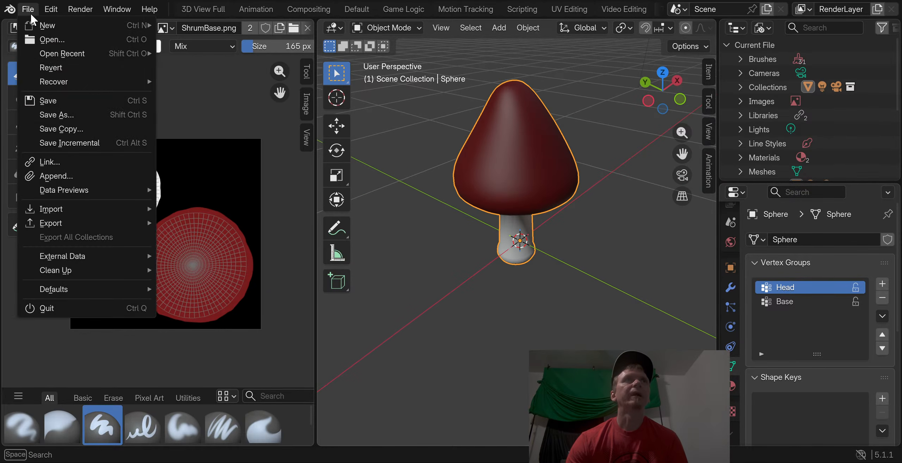
mouse_move(47, 53)
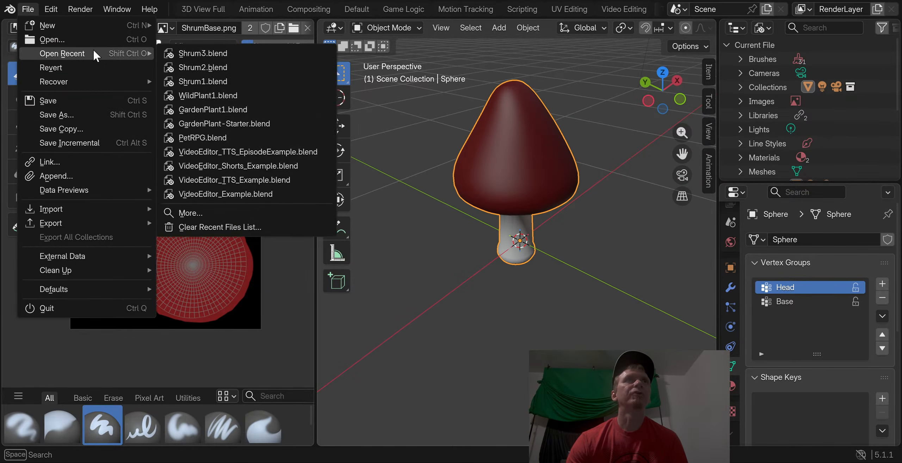
left_click(203, 67)
mouse_move(537, 173)
left_mouse_down()
mouse_move(468, 179)
mouse_move(485, 227)
left_mouse_up()
scroll(485, 227, "up", 2)
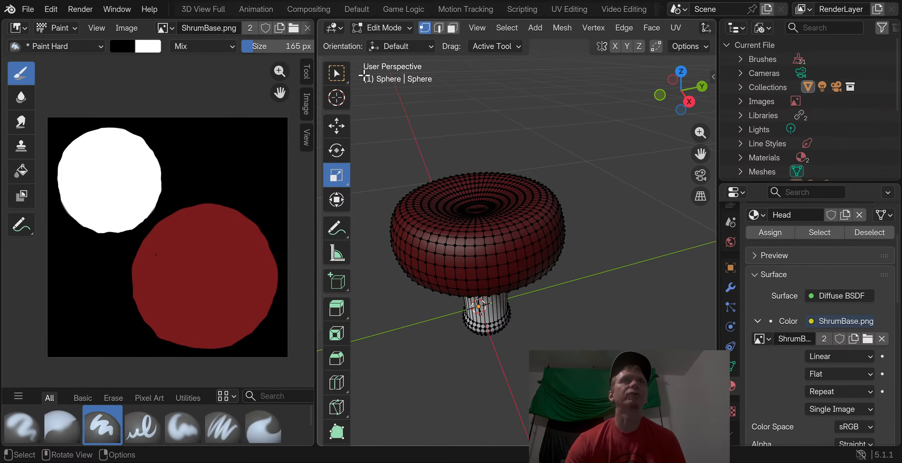
scroll(461, 141, "down", 1)
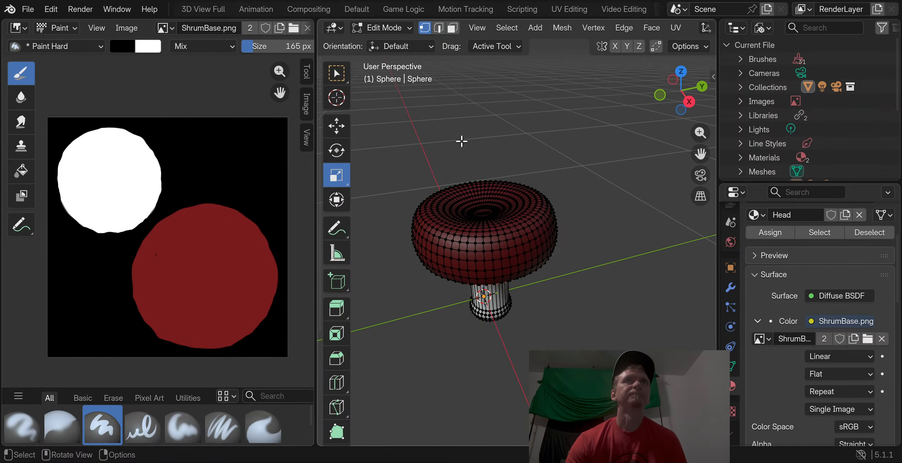
Put the Shrum2 mushroom into Sculpt Mode and choose the Inflate/Deflate brush
left_click(392, 29)
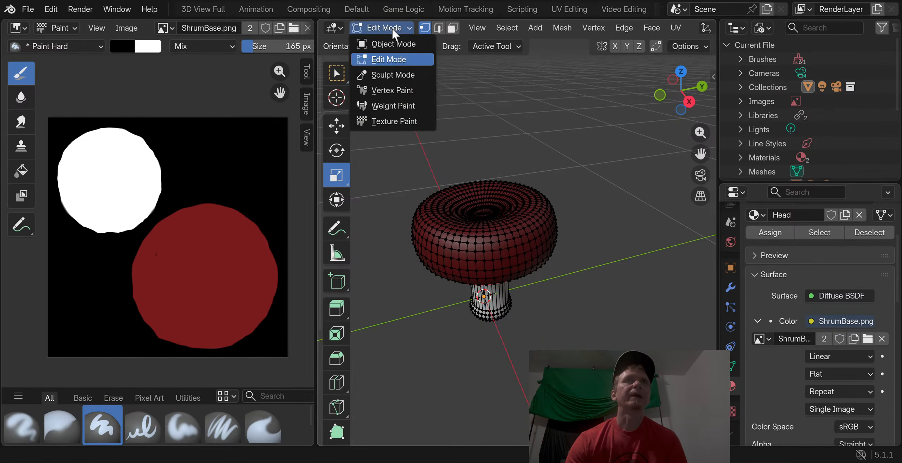
left_click(390, 75)
middle_click_drag(458, 211, 478, 217)
scroll(479, 218, "down", 2)
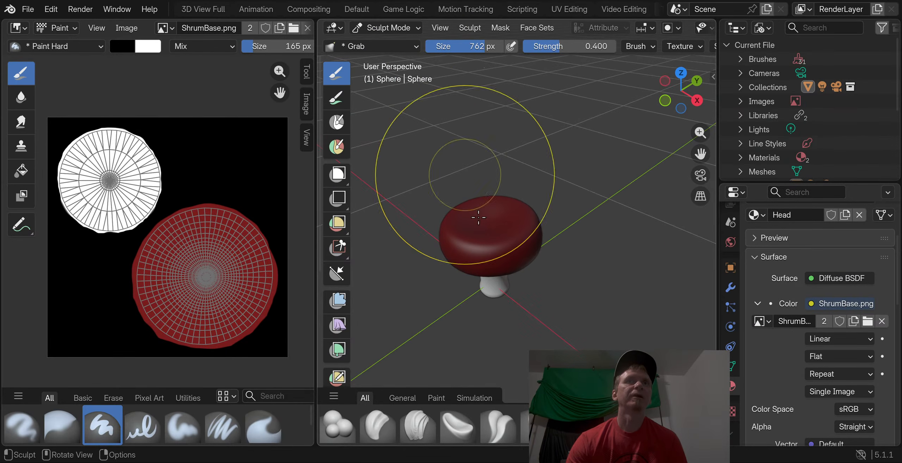
scroll(417, 426, "down", 2)
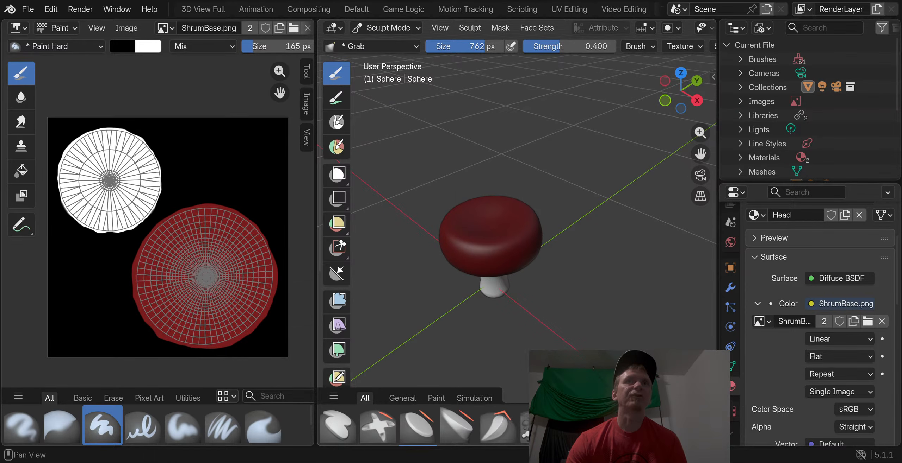
scroll(419, 426, "down", 4)
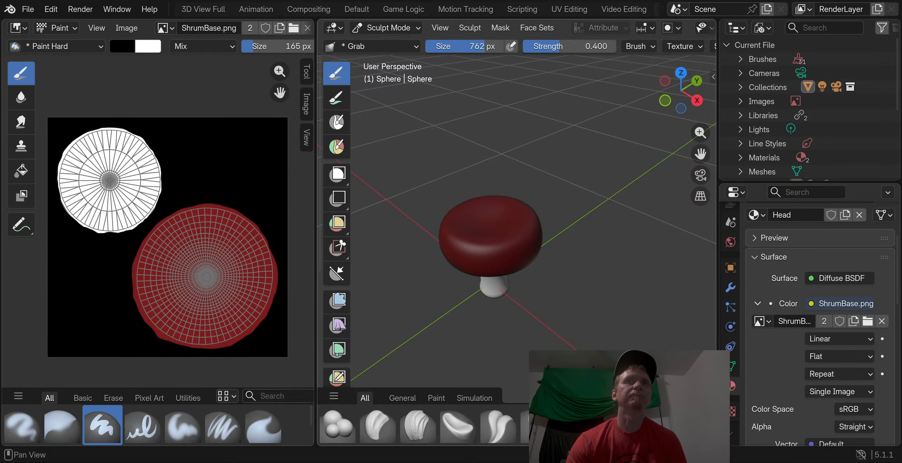
left_click(419, 426)
Inflate the hollow in the top of the mushroom cap, reducing the brush size to 433 px for the remaining dent
middle_click_drag(482, 226, 476, 246)
mouse_move(477, 247)
left_mouse_down()
mouse_move(477, 261)
mouse_move(503, 143)
left_mouse_up()
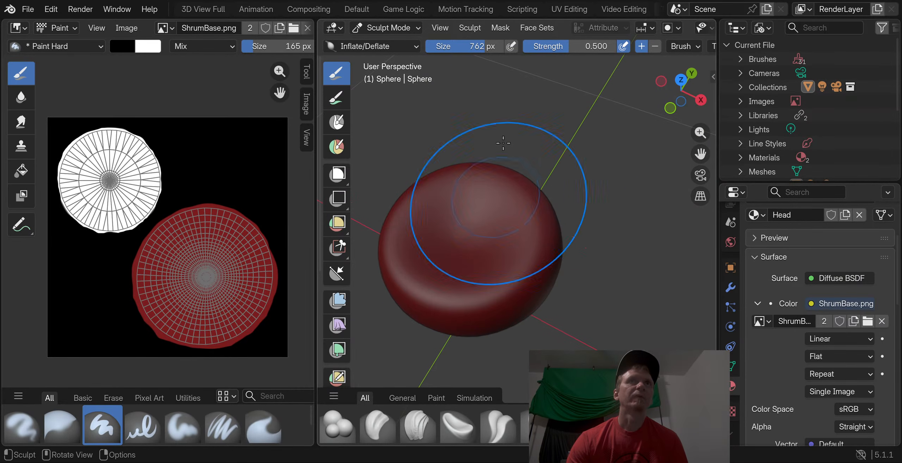
middle_click_drag(503, 143, 504, 144)
mouse_move(487, 201)
left_mouse_down()
mouse_move(470, 236)
mouse_move(489, 216)
mouse_move(427, 225)
mouse_move(470, 263)
left_mouse_up()
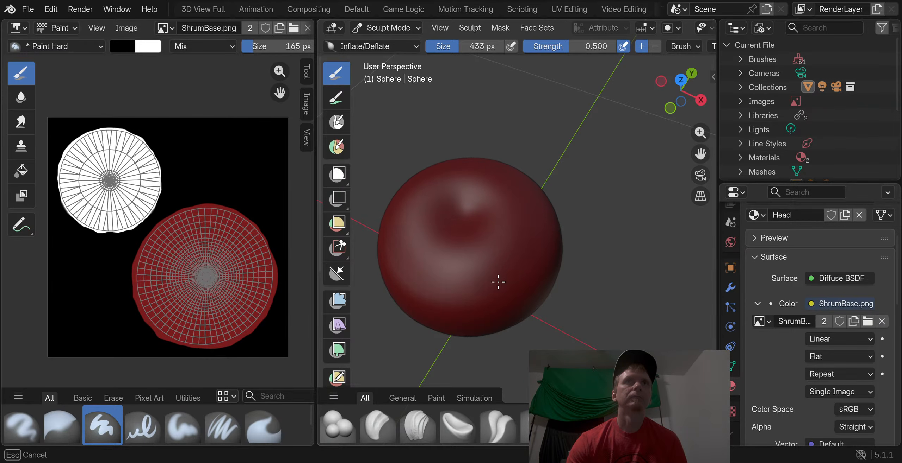
left_click_drag(468, 281, 436, 293)
mouse_move(437, 294)
middle_mouse_down()
mouse_move(483, 300)
mouse_move(574, 218)
mouse_move(536, 289)
mouse_move(513, 252)
middle_mouse_up()
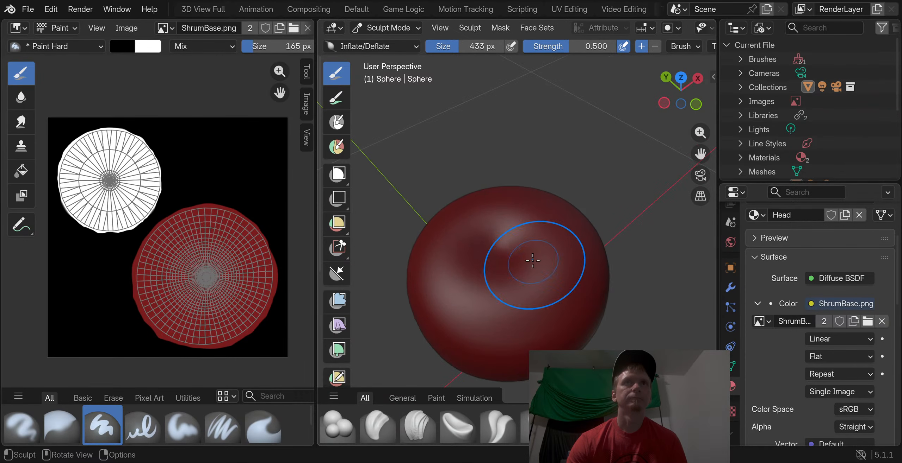
mouse_move(513, 251)
left_mouse_down()
mouse_move(498, 257)
mouse_move(515, 254)
left_mouse_up()
Inflate the rest of the cap's top from several sides until the dent is filled and the cap is rounded
mouse_move(459, 336)
middle_mouse_down()
mouse_move(502, 249)
mouse_move(493, 225)
middle_mouse_up()
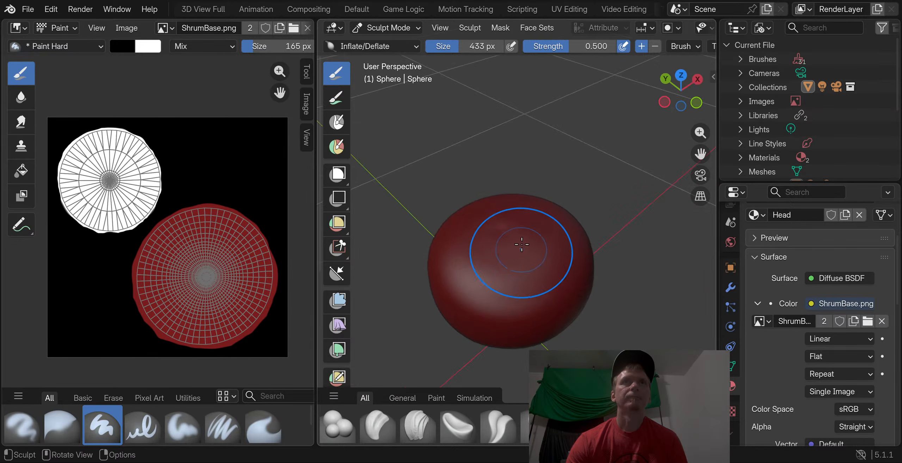
mouse_move(493, 226)
left_mouse_down()
mouse_move(516, 214)
mouse_move(503, 226)
left_mouse_up()
mouse_move(504, 225)
middle_mouse_down()
mouse_move(456, 183)
mouse_move(563, 267)
mouse_move(567, 249)
middle_mouse_up()
left_click_drag(490, 226, 491, 226)
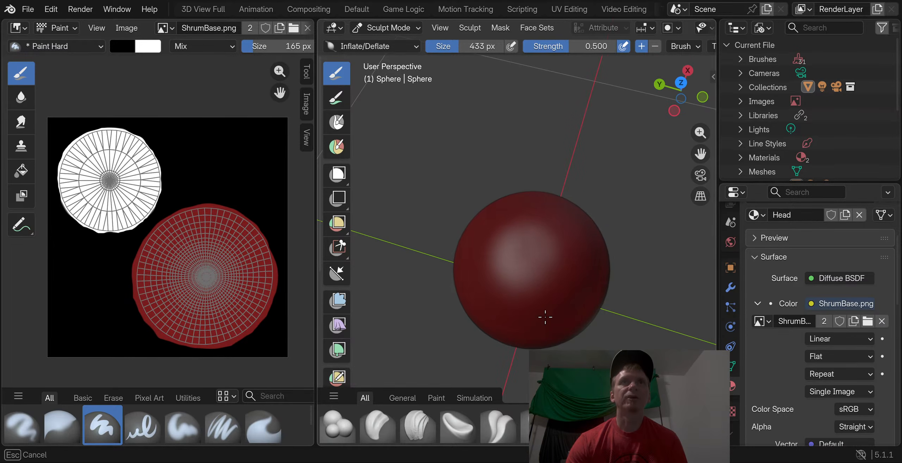
middle_click_drag(506, 296, 583, 270)
scroll(582, 270, "down", 2)
scroll(584, 272, "up", 5)
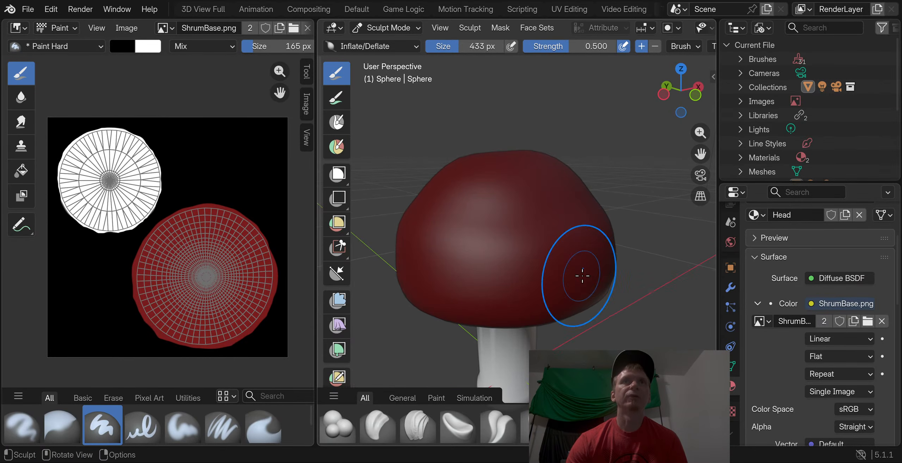
Look through the sculpt brushes and switch to the Grab brush
scroll(492, 423, "down", 2)
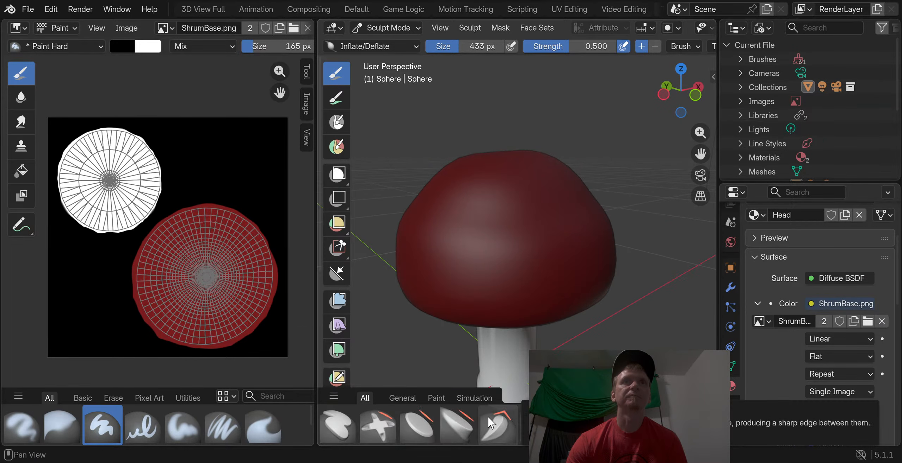
scroll(481, 424, "up", 3)
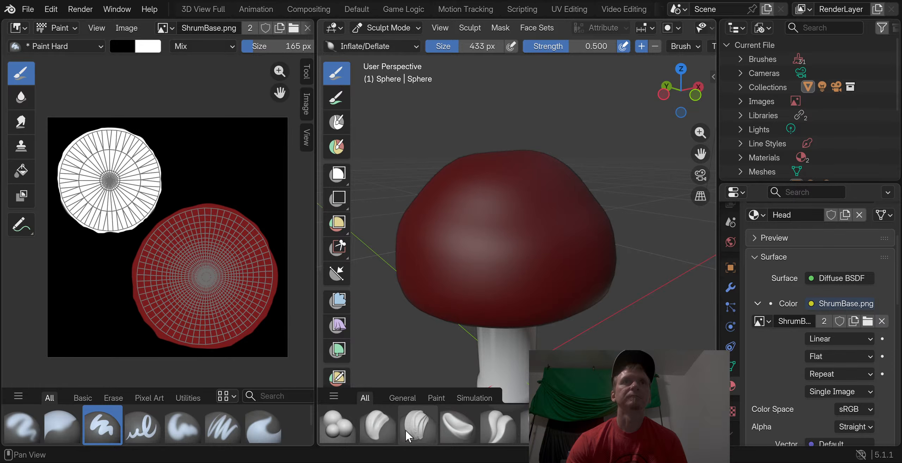
scroll(525, 428, "down", 2)
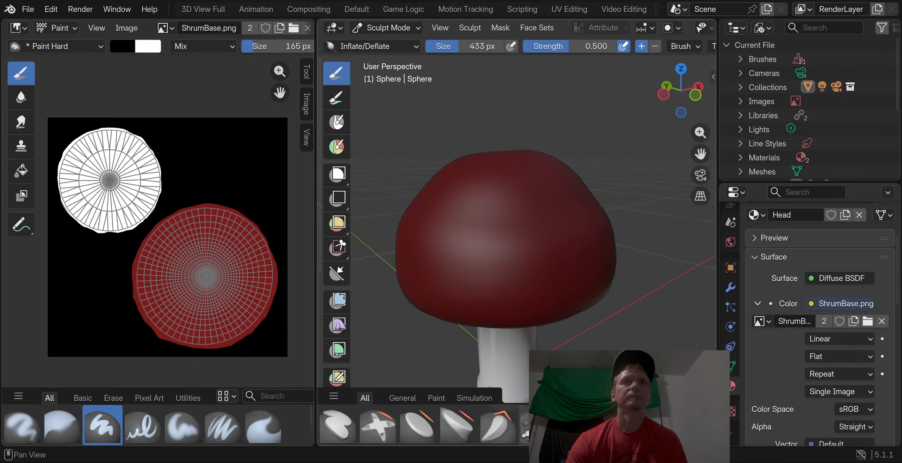
scroll(422, 425, "up", 2)
scroll(420, 432, "down", 2)
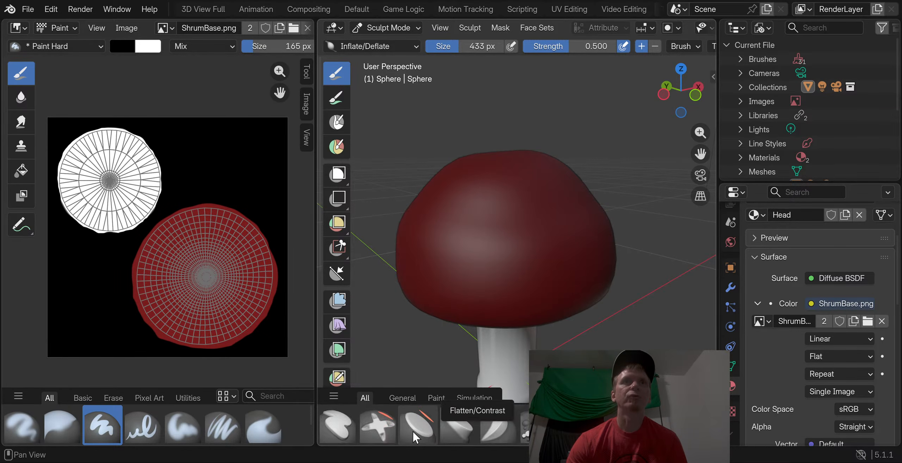
left_click(423, 434)
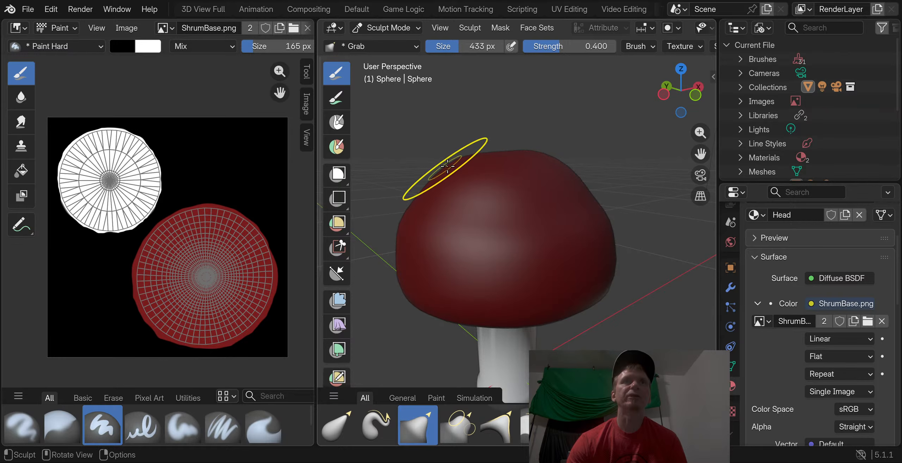
Try to pull the top of the cap up into a point with the 433 px Grab brush, and undo it
middle_click_drag(483, 173, 523, 200)
left_click_drag(523, 200, 524, 199)
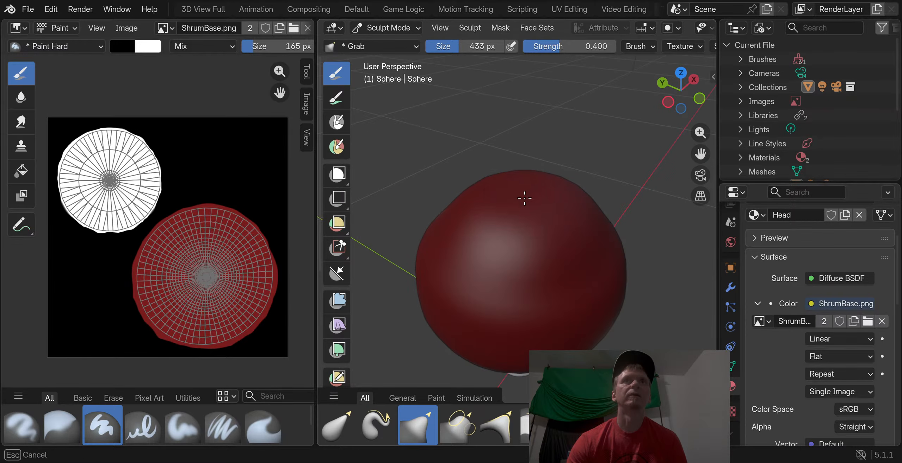
left_click_drag(532, 238, 530, 60)
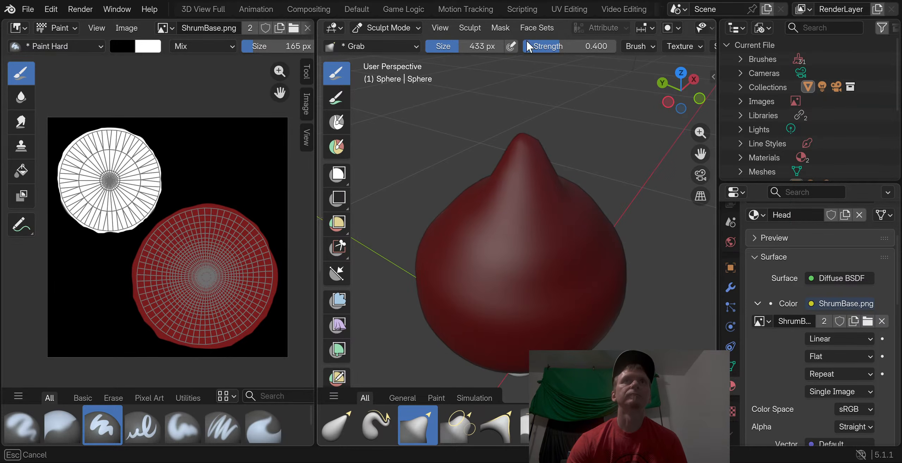
middle_click_drag(507, 155, 430, 120)
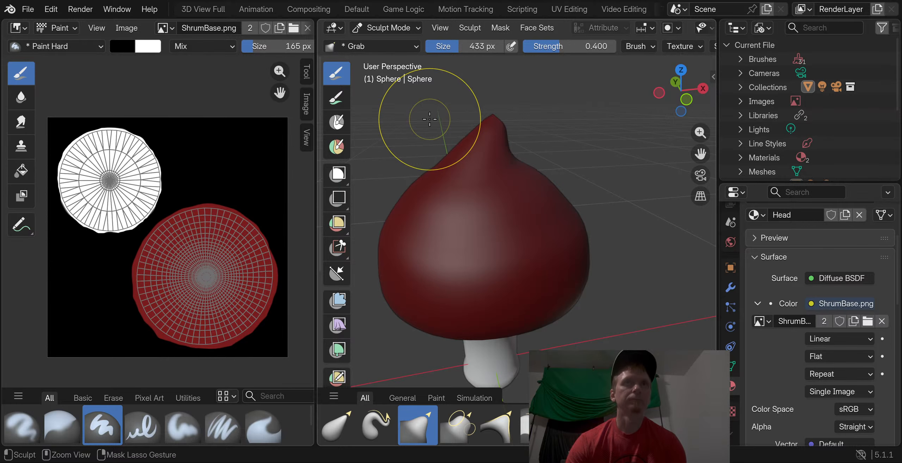
key("ctrl+z")
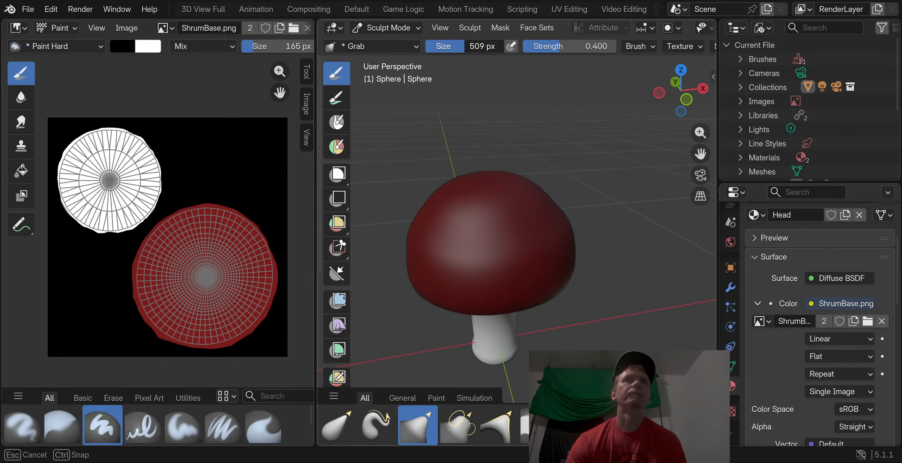
Pull the top of the cap upward into a peak with the Grab brush at 509 px
middle_click_drag(488, 200, 490, 224)
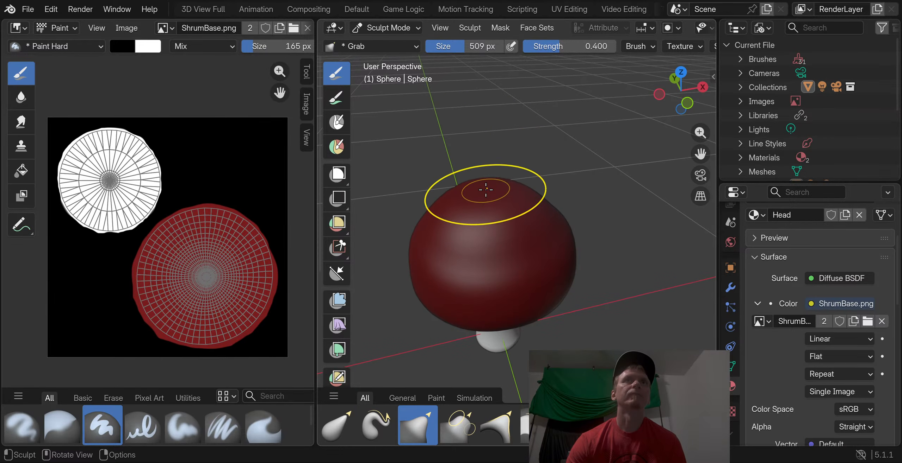
left_click_drag(486, 189, 484, 91)
middle_click_drag(482, 83, 700, 99)
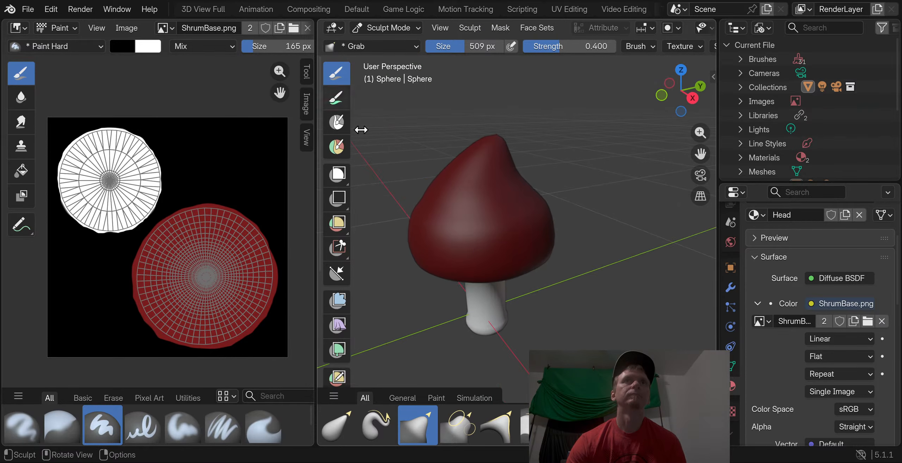
Shape the sides and upper slopes of the cap into an even cone with Grab strokes from several angles
mouse_move(433, 241)
left_mouse_down()
mouse_move(373, 244)
mouse_move(401, 241)
left_mouse_up()
mouse_move(447, 197)
left_mouse_down()
mouse_move(404, 185)
mouse_move(424, 187)
left_mouse_up()
mouse_move(426, 187)
middle_mouse_down()
mouse_move(493, 192)
mouse_move(513, 178)
mouse_move(514, 158)
mouse_move(521, 165)
middle_mouse_up()
left_click_drag(532, 171, 534, 205)
middle_click_drag(459, 242, 549, 227)
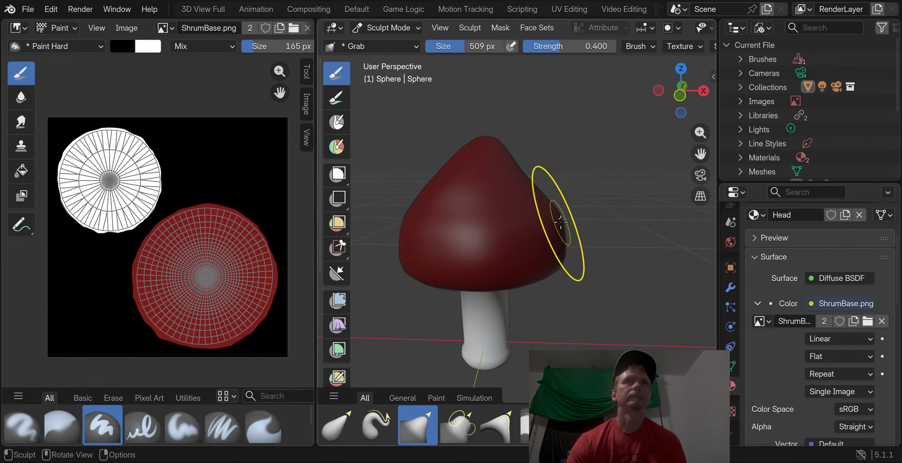
left_click_drag(549, 228, 538, 226)
middle_click_drag(538, 225, 577, 256)
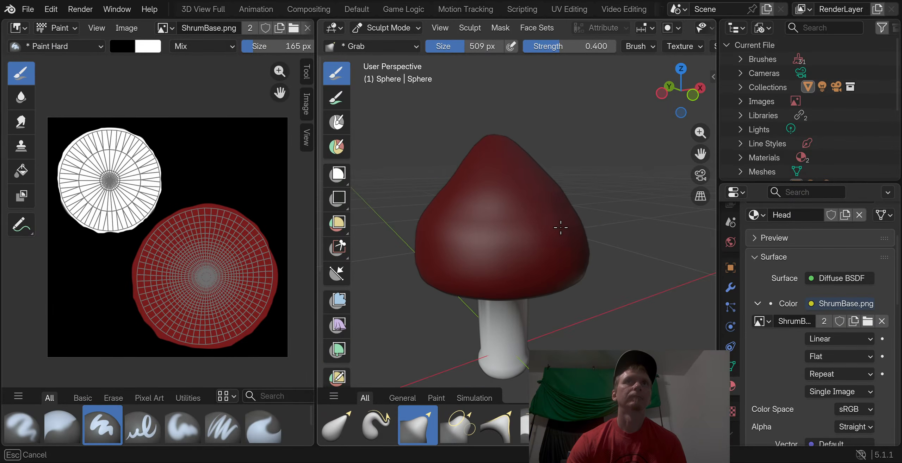
Try to reshape the cap's side and stretch its tip higher with the Grab brush, and undo the last three strokes
mouse_move(565, 226)
middle_mouse_down()
mouse_move(516, 247)
mouse_move(594, 286)
mouse_move(592, 227)
mouse_move(576, 207)
middle_mouse_up()
mouse_move(525, 227)
middle_mouse_down()
mouse_move(533, 236)
mouse_move(614, 222)
middle_mouse_up()
mouse_move(593, 232)
left_mouse_down()
mouse_move(629, 253)
mouse_move(620, 246)
left_mouse_up()
middle_click_drag(620, 246, 569, 175)
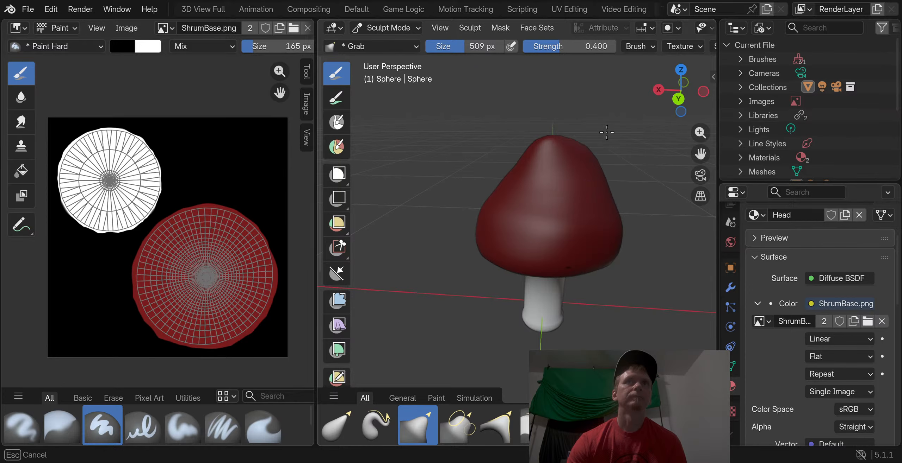
left_click_drag(606, 132, 558, 140)
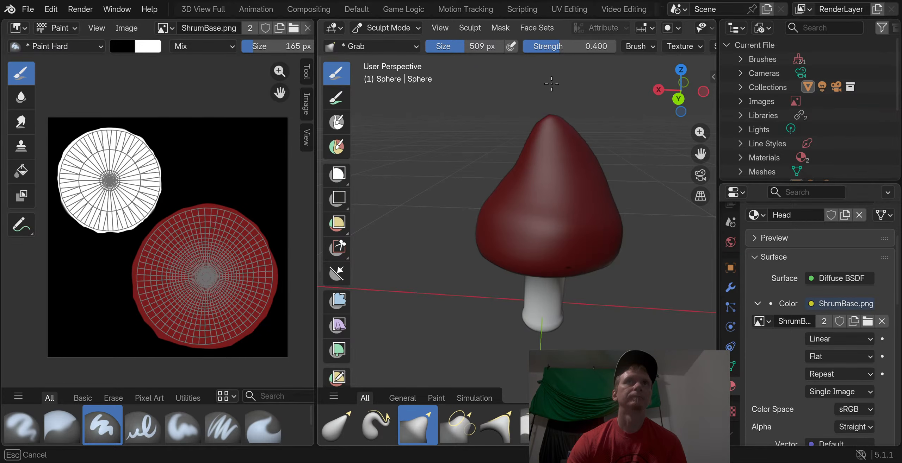
left_click_drag(551, 84, 550, 83)
middle_click_drag(511, 134, 592, 158)
middle_click_drag(489, 169, 642, 177)
mouse_move(486, 192)
middle_mouse_down()
mouse_move(540, 184)
mouse_move(407, 183)
middle_mouse_up()
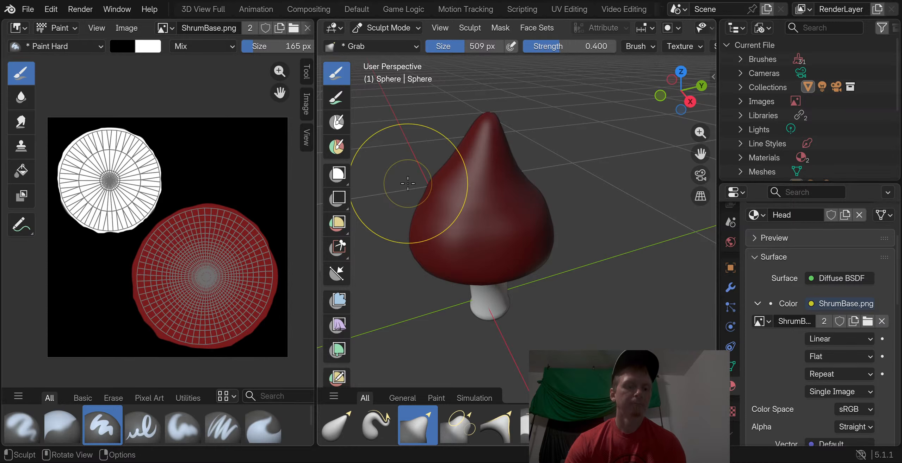
key("ctrl+z")
key("ctrl+z")
key("ctrl+z")
Broaden the cap's narrow peak into a lower, blunt top with 509 px Grab strokes from several angles
mouse_move(514, 158)
middle_mouse_down()
mouse_move(482, 174)
mouse_move(492, 155)
mouse_move(499, 160)
middle_mouse_up()
left_click_drag(499, 159, 518, 176)
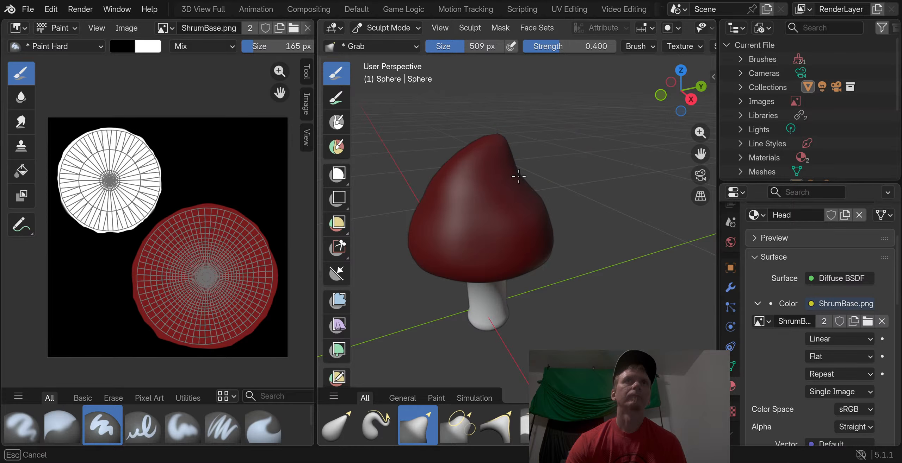
left_click_drag(537, 136, 483, 161)
middle_click_drag(483, 161, 446, 165)
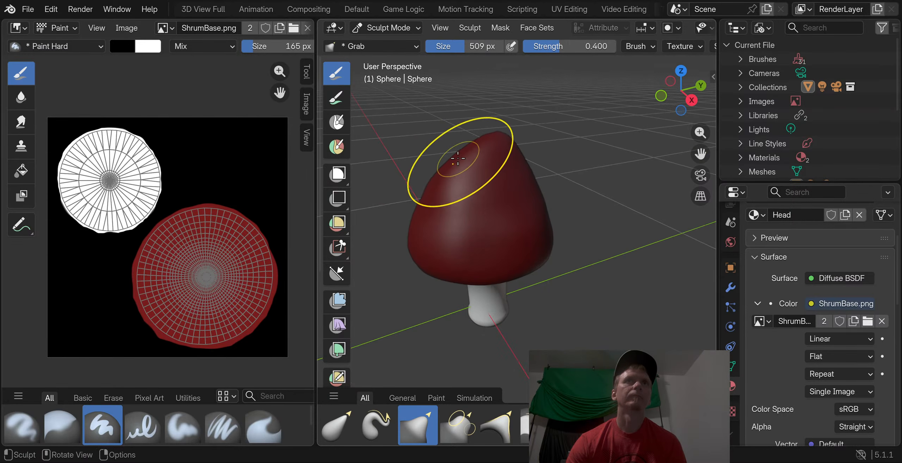
mouse_move(446, 166)
left_mouse_down()
mouse_move(446, 97)
mouse_move(457, 120)
left_mouse_up()
mouse_move(499, 152)
middle_mouse_down()
mouse_move(604, 151)
mouse_move(584, 181)
mouse_move(596, 181)
middle_mouse_up()
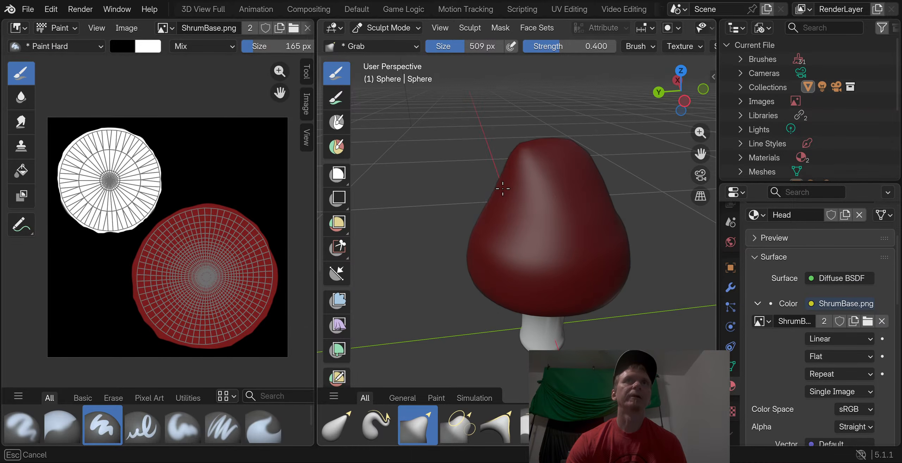
left_click_drag(503, 188, 502, 187)
middle_click_drag(502, 187, 486, 177)
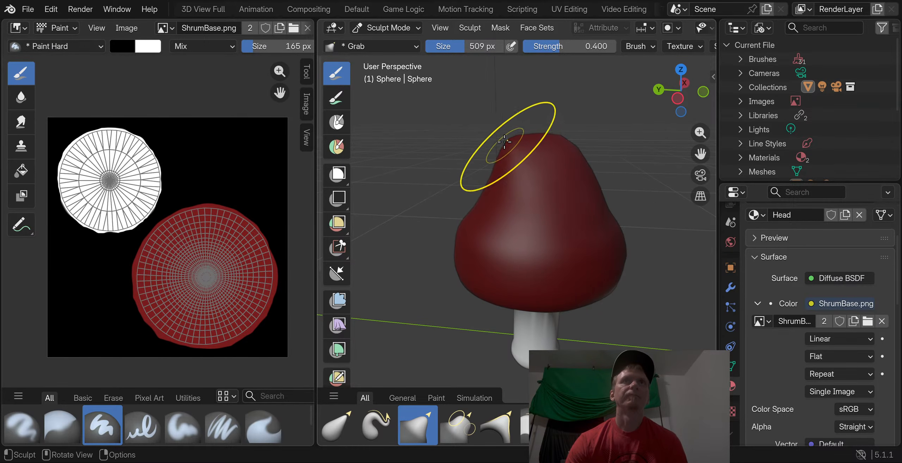
left_click_drag(504, 142, 512, 143)
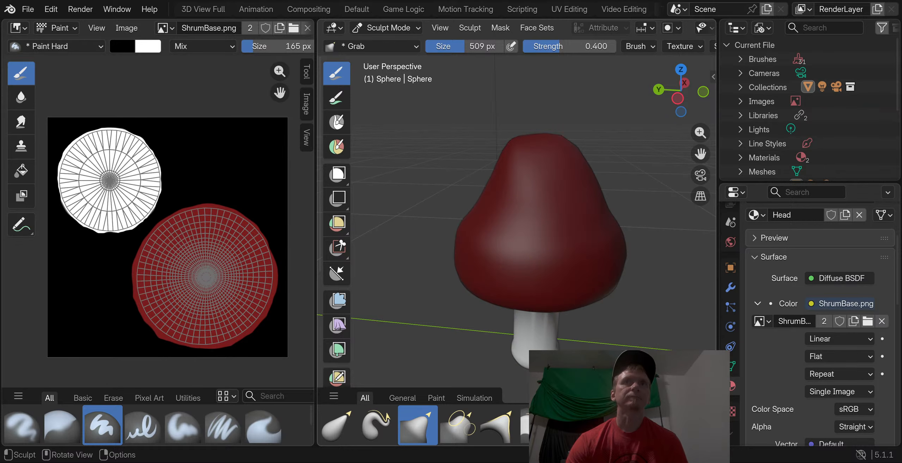
Smooth the cap's surface with the Smooth brush at strength 0.248
scroll(419, 426, "down", 2)
left_click(418, 426)
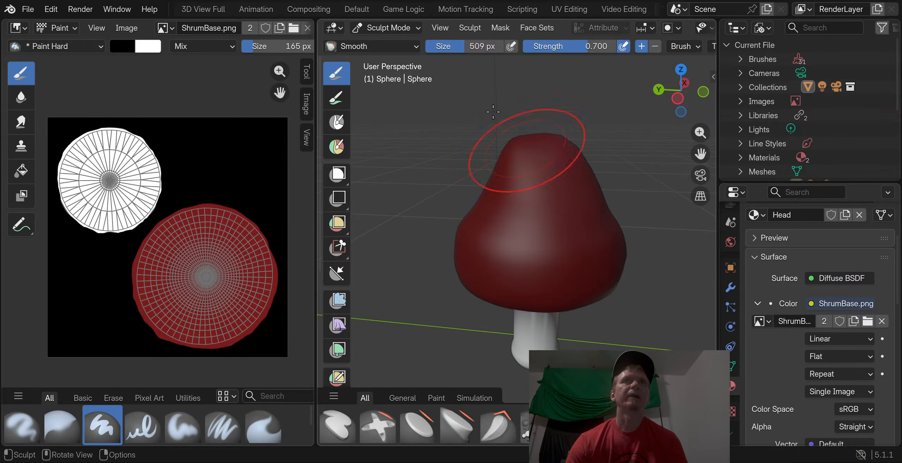
left_click_drag(557, 47, 515, 46)
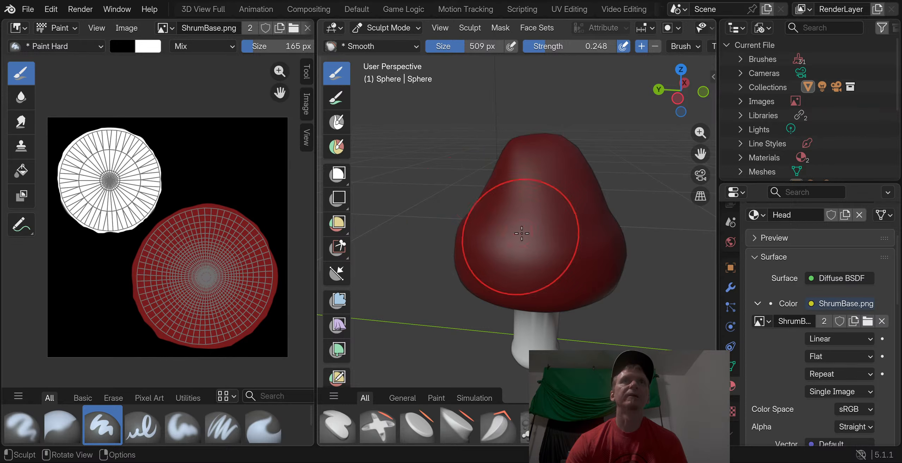
mouse_move(521, 233)
middle_mouse_down()
mouse_move(540, 216)
mouse_move(528, 201)
mouse_move(544, 189)
mouse_move(439, 182)
middle_mouse_up()
mouse_move(433, 151)
middle_mouse_down()
mouse_move(528, 173)
mouse_move(575, 170)
middle_mouse_up()
mouse_move(490, 148)
middle_mouse_down()
mouse_move(548, 190)
mouse_move(523, 184)
middle_mouse_up()
mouse_move(426, 205)
middle_mouse_down()
mouse_move(543, 205)
mouse_move(586, 171)
mouse_move(567, 212)
mouse_move(513, 240)
mouse_move(499, 177)
middle_mouse_up()
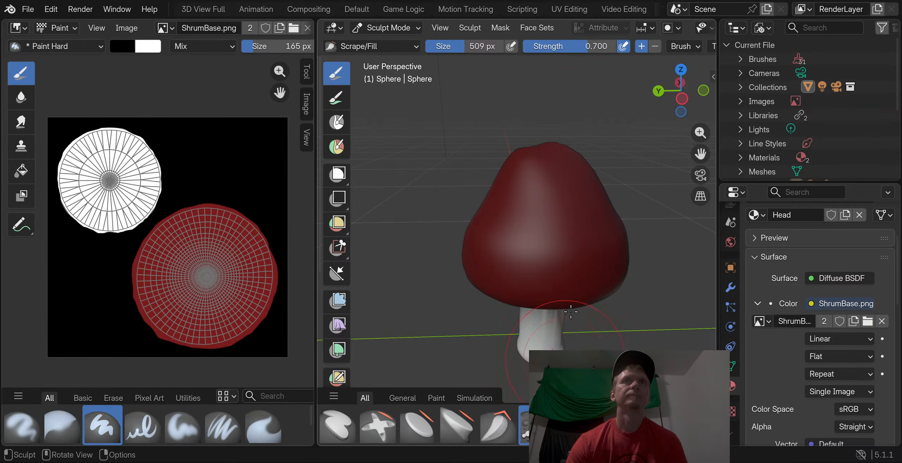
Even out the cap's top and sides all around with the 509 px Scrape/Fill brush at strength 0.700
middle_click_drag(564, 109, 565, 213)
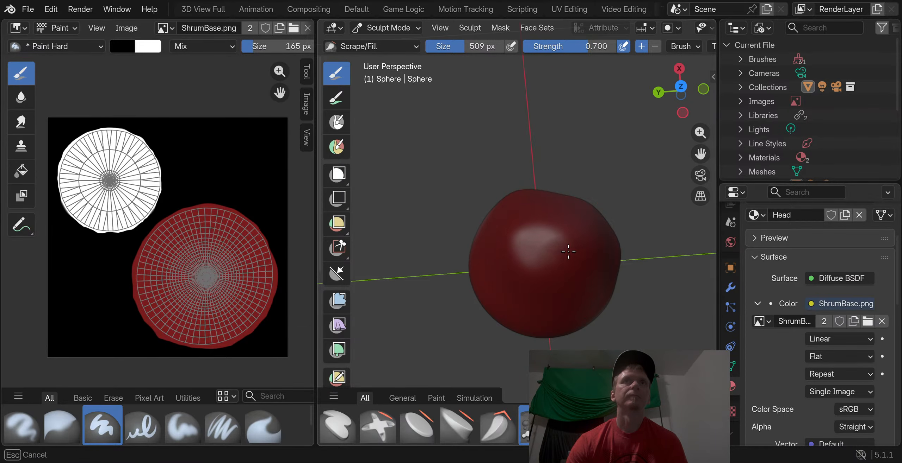
mouse_move(545, 242)
middle_mouse_down()
mouse_move(508, 187)
mouse_move(492, 186)
mouse_move(547, 176)
middle_mouse_up()
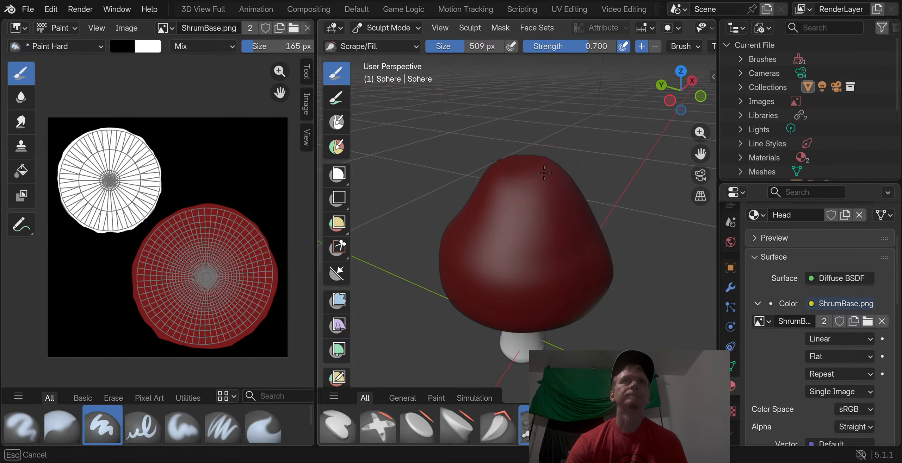
middle_click_drag(467, 219, 595, 170)
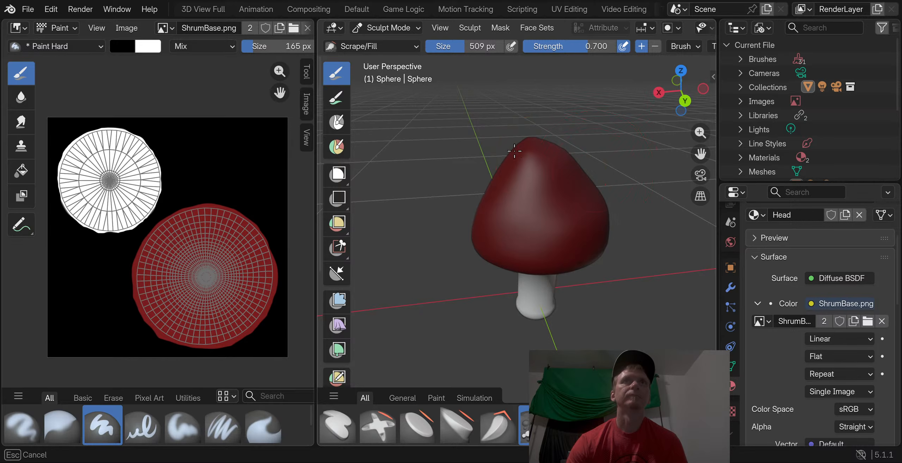
mouse_move(514, 151)
middle_mouse_down()
mouse_move(539, 158)
mouse_move(539, 147)
mouse_move(508, 176)
mouse_move(528, 152)
mouse_move(548, 152)
middle_mouse_up()
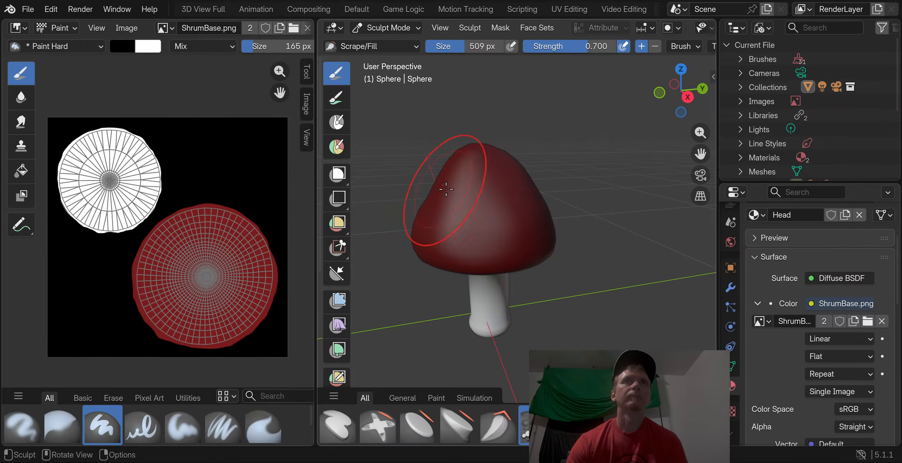
middle_click_drag(446, 189, 523, 193)
middle_click_drag(425, 193, 550, 174)
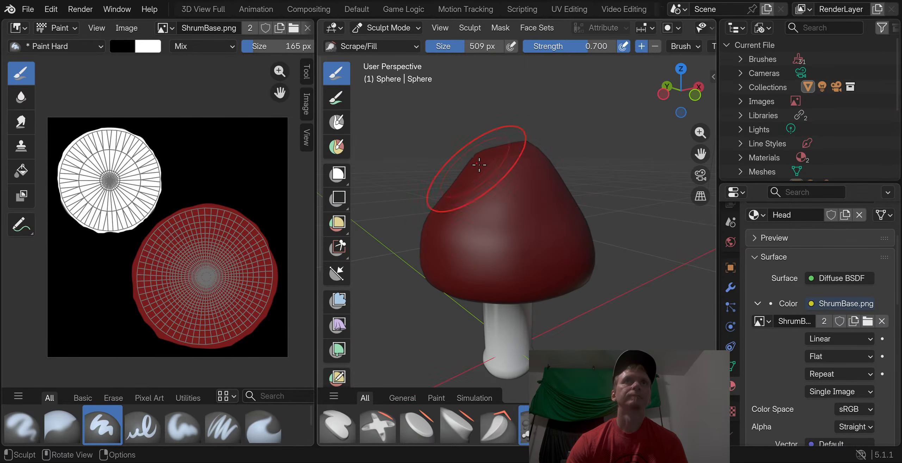
middle_click_drag(479, 165, 577, 189)
middle_click_drag(456, 189, 605, 197)
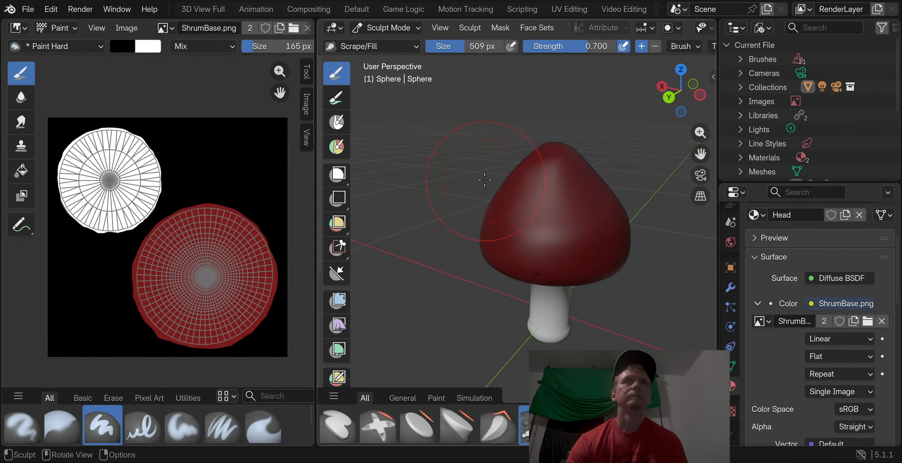
middle_click_drag(484, 180, 626, 175)
mouse_move(520, 183)
middle_mouse_down()
mouse_move(621, 165)
mouse_move(521, 191)
mouse_move(522, 215)
mouse_move(476, 214)
middle_mouse_up()
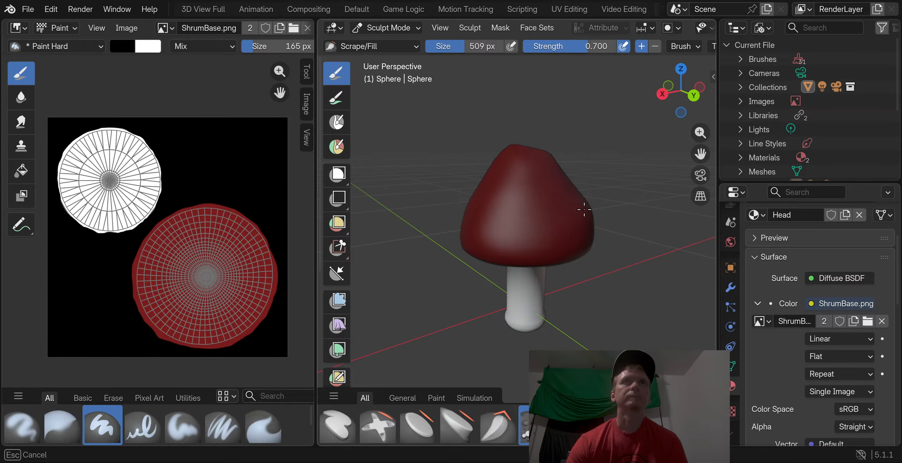
middle_click_drag(583, 210, 481, 203)
middle_click_drag(580, 221, 541, 230)
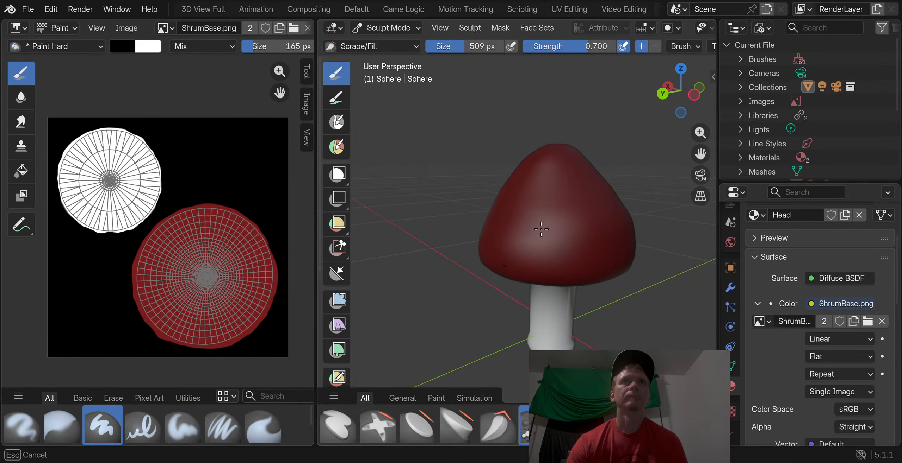
middle_click_drag(607, 228, 497, 232)
middle_click_drag(570, 243, 419, 214)
middle_click_drag(501, 228, 583, 236)
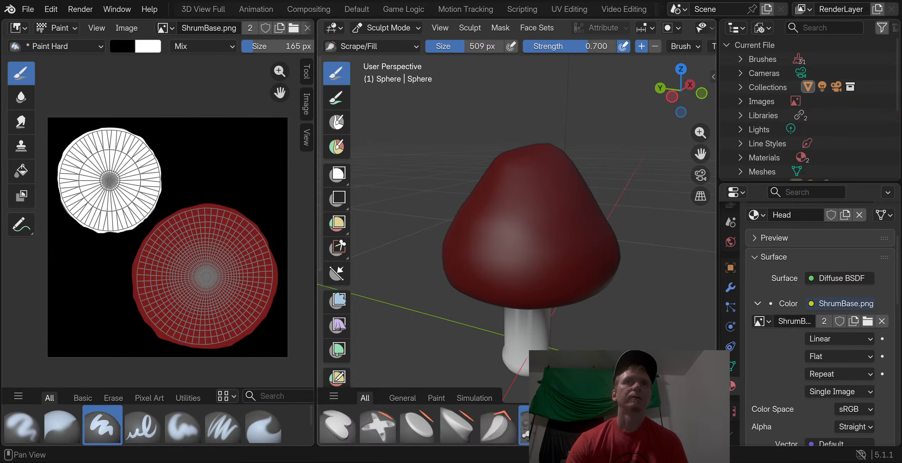
Fill out the cap's flattened sides with the 509 px Inflate/Deflate brush at strength 0.500
scroll(423, 425, "down", 2)
middle_click_drag(587, 214, 592, 249)
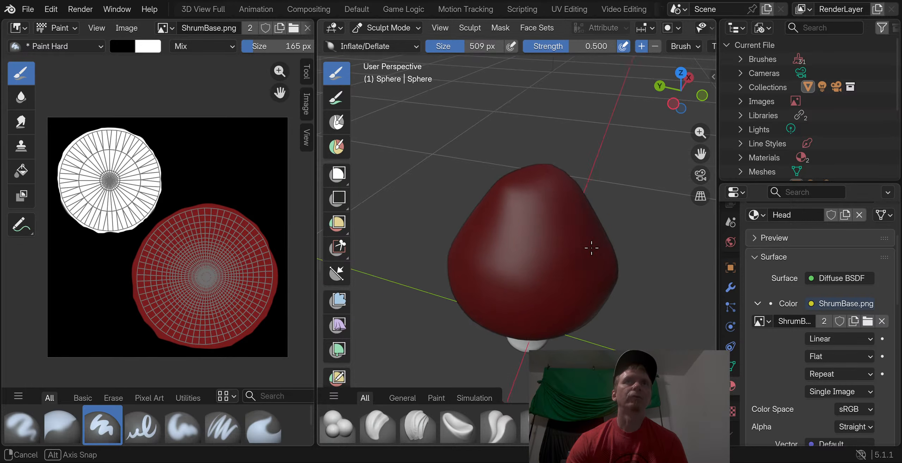
left_click_drag(495, 237, 481, 233)
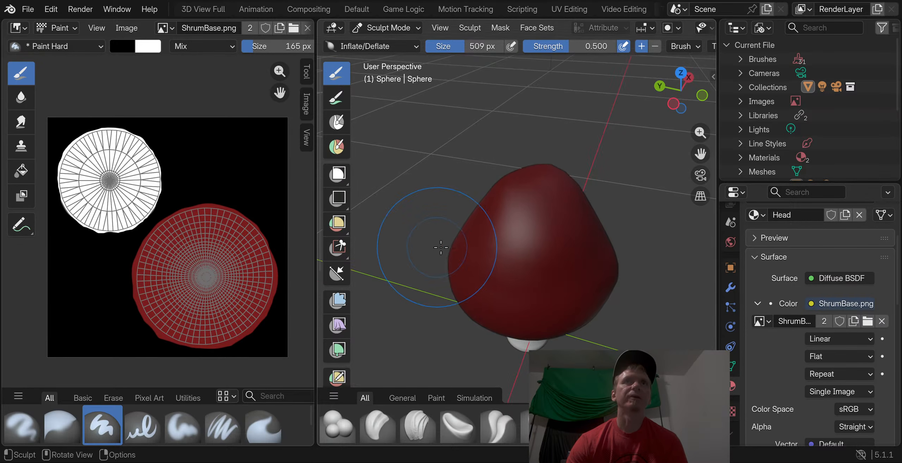
middle_click_drag(440, 247, 568, 205)
left_click_drag(573, 206, 567, 207)
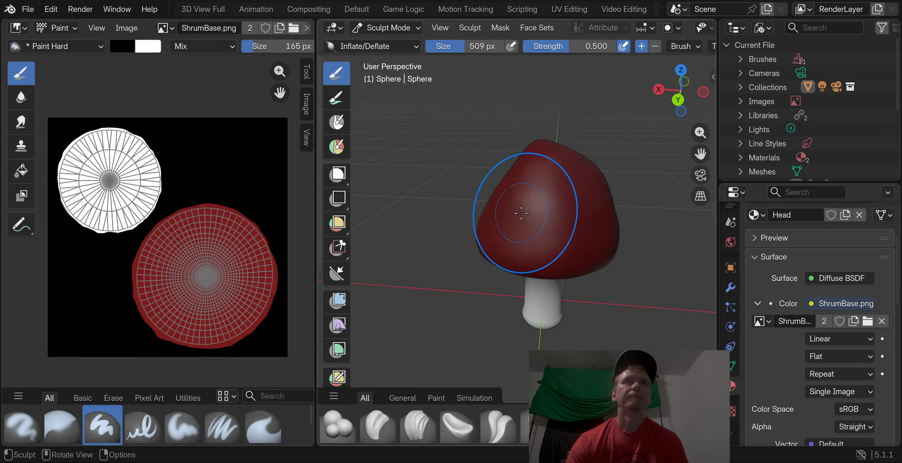
middle_click_drag(521, 211, 583, 202)
left_click_drag(470, 202, 457, 199)
middle_click_drag(457, 198, 501, 227)
mouse_move(476, 216)
middle_mouse_down()
mouse_move(543, 226)
mouse_move(582, 256)
mouse_move(553, 216)
mouse_move(515, 229)
mouse_move(538, 195)
mouse_move(497, 201)
mouse_move(515, 224)
middle_mouse_up()
mouse_move(449, 227)
middle_mouse_down()
mouse_move(437, 196)
mouse_move(566, 209)
mouse_move(574, 222)
mouse_move(554, 186)
mouse_move(487, 237)
mouse_move(529, 248)
middle_mouse_up()
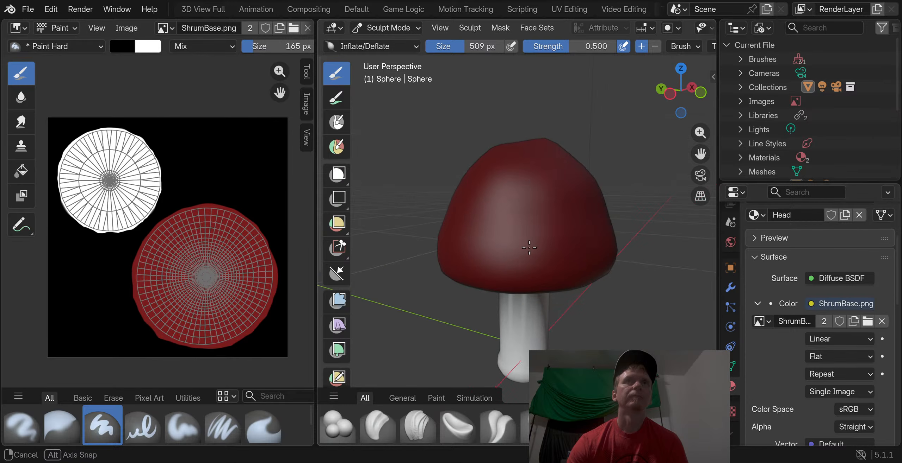
Swell the top of the cap from above with Inflate/Deflate strokes to make it taller
scroll(553, 182, "down", 1)
middle_click_drag(546, 189, 506, 204)
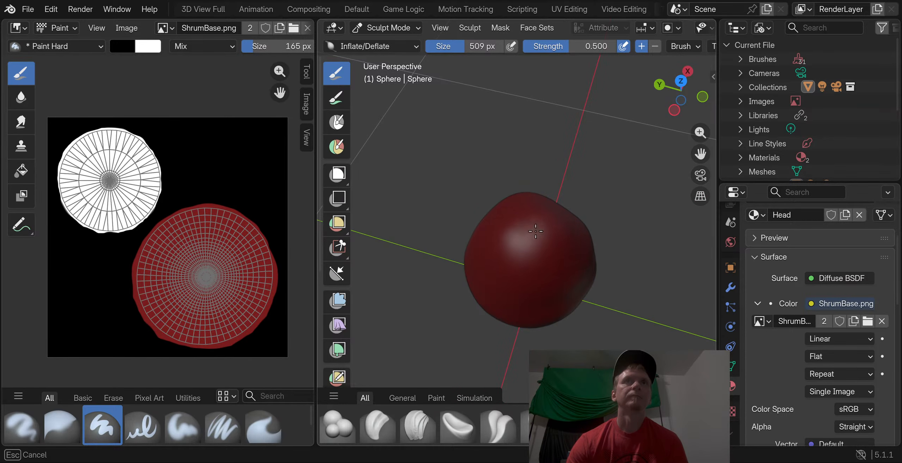
mouse_move(535, 243)
middle_mouse_down()
mouse_move(533, 191)
mouse_move(530, 302)
mouse_move(540, 312)
mouse_move(547, 248)
middle_mouse_up()
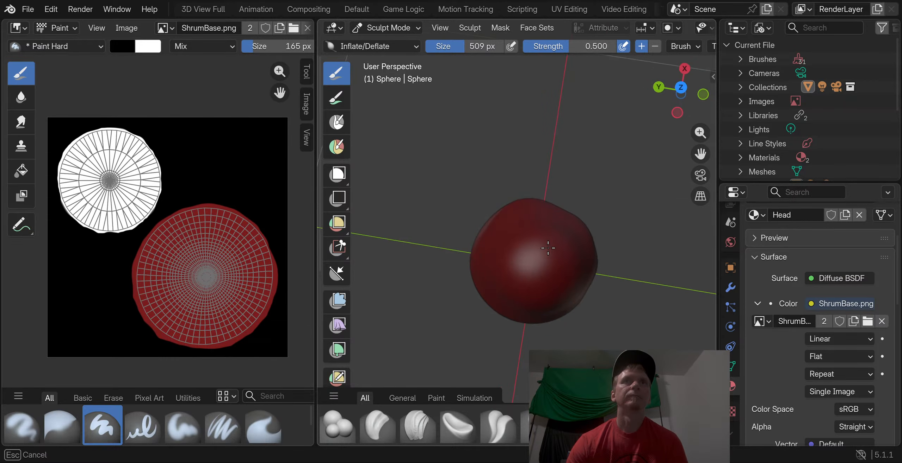
mouse_move(546, 304)
middle_mouse_down()
mouse_move(542, 218)
mouse_move(486, 199)
mouse_move(612, 221)
middle_mouse_up()
mouse_move(569, 201)
middle_mouse_down()
mouse_move(585, 215)
mouse_move(517, 192)
mouse_move(591, 201)
mouse_move(535, 201)
mouse_move(486, 175)
mouse_move(509, 286)
mouse_move(452, 260)
middle_mouse_up()
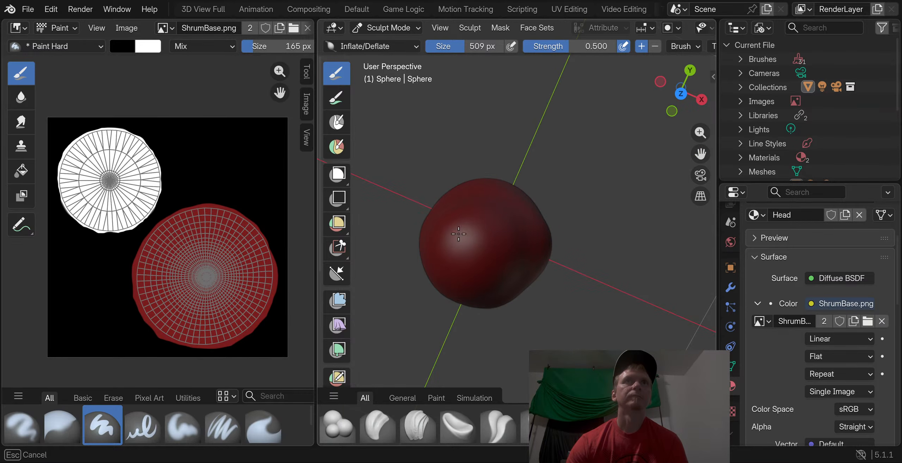
middle_click_drag(470, 233, 525, 191)
middle_click_drag(443, 181, 501, 212)
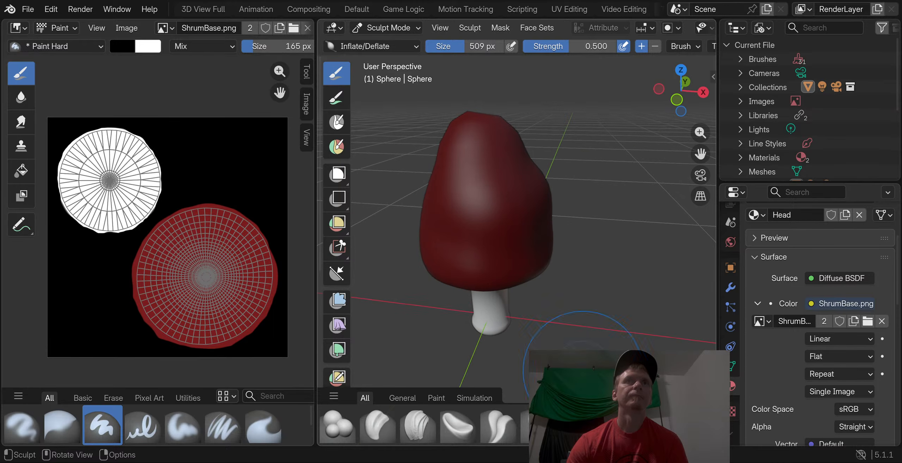
Smooth the taller cap from all sides into an even, rounded cone with the Smooth brush at strength 0.248
scroll(422, 426, "down", 1)
key("shift+s")
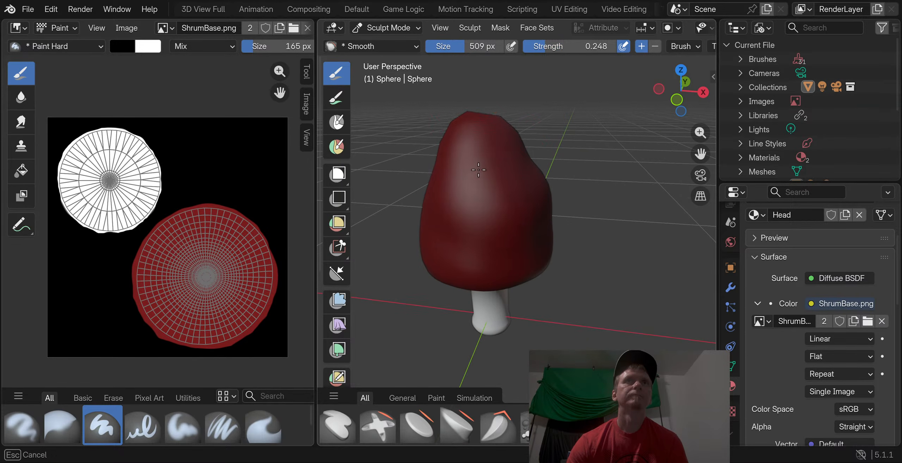
mouse_move(492, 161)
middle_mouse_down()
mouse_move(455, 171)
mouse_move(480, 157)
middle_mouse_up()
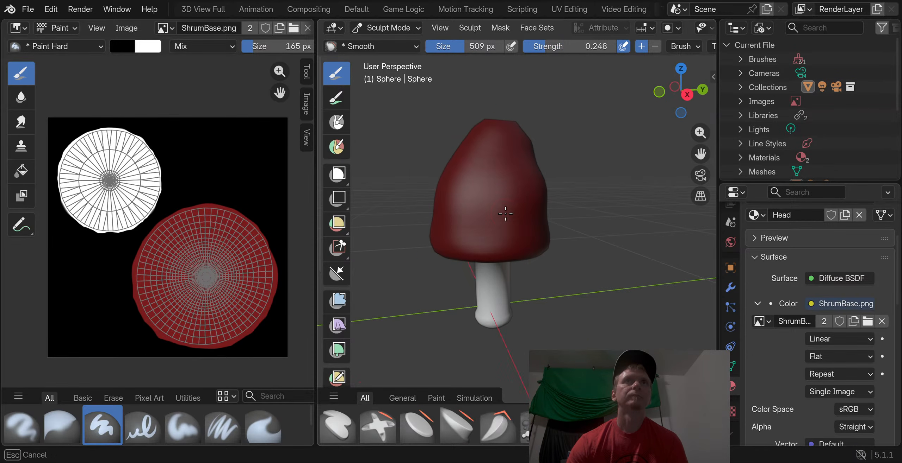
middle_click_drag(506, 214, 492, 157)
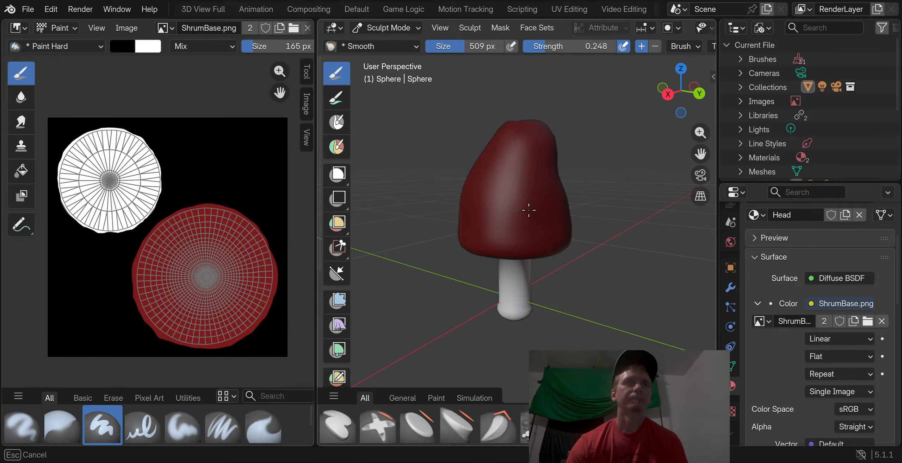
middle_click_drag(528, 210, 529, 210)
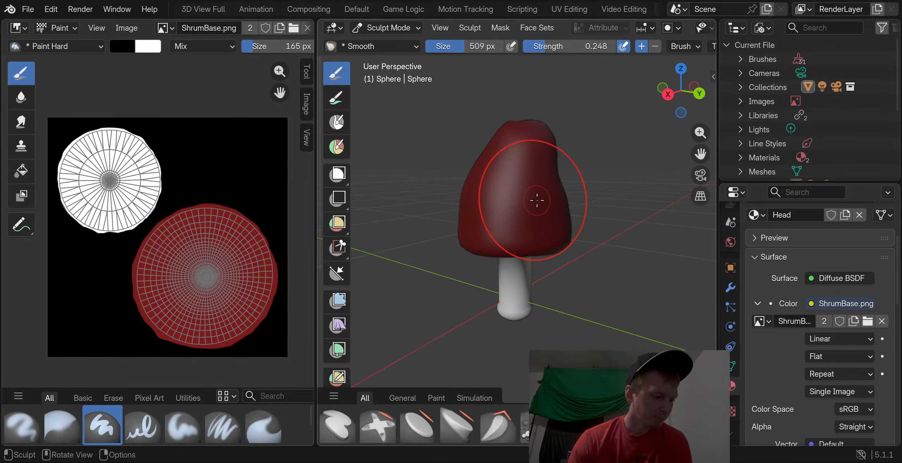
mouse_move(538, 199)
middle_mouse_down()
mouse_move(485, 199)
mouse_move(514, 157)
middle_mouse_up()
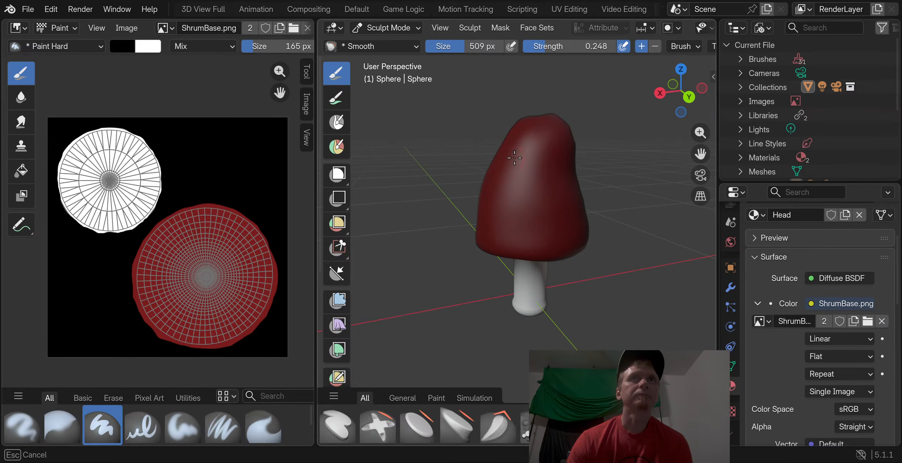
mouse_move(548, 197)
middle_mouse_down()
mouse_move(533, 161)
mouse_move(554, 198)
middle_mouse_up()
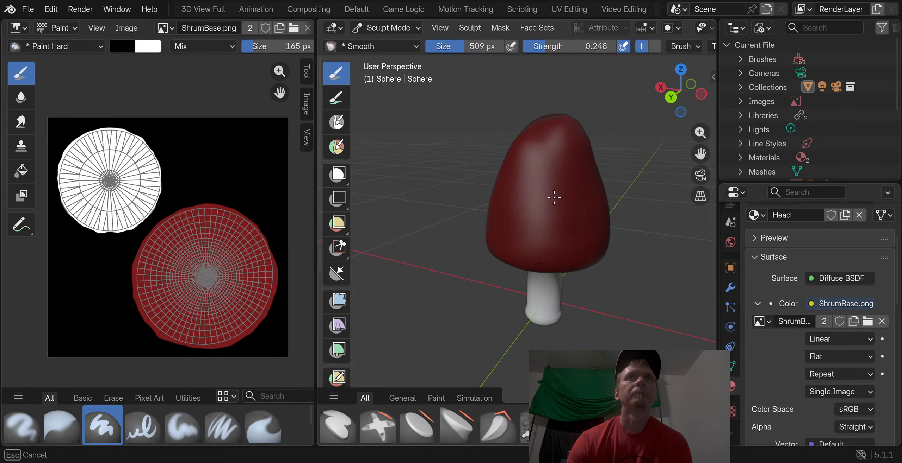
mouse_move(590, 158)
middle_mouse_down()
mouse_move(586, 211)
mouse_move(532, 200)
middle_mouse_up()
mouse_move(528, 135)
middle_mouse_down()
mouse_move(510, 226)
mouse_move(452, 228)
mouse_move(540, 233)
middle_mouse_up()
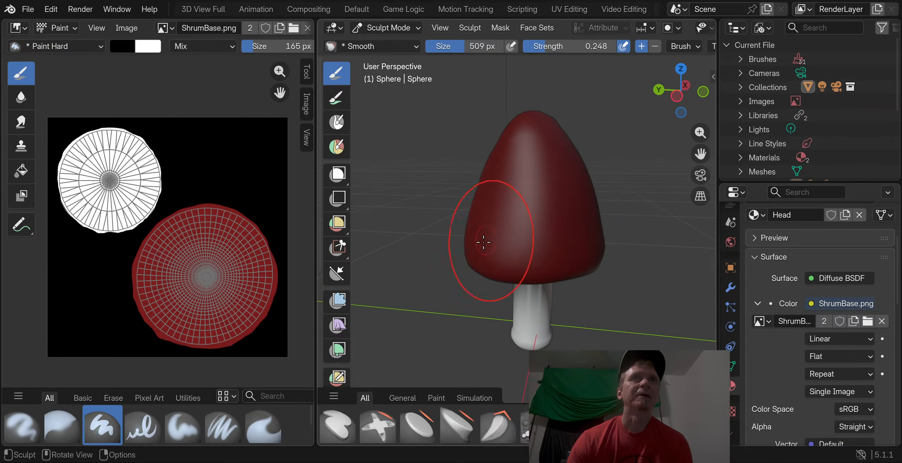
middle_click_drag(483, 242, 549, 194)
left_click_drag(501, 134, 521, 137)
mouse_move(493, 141)
middle_mouse_down()
mouse_move(577, 166)
mouse_move(592, 151)
middle_mouse_up()
left_click_drag(470, 169, 467, 171)
mouse_move(391, 185)
middle_mouse_down()
mouse_move(528, 181)
mouse_move(534, 202)
mouse_move(458, 200)
mouse_move(493, 204)
mouse_move(503, 227)
mouse_move(577, 185)
mouse_move(578, 228)
mouse_move(535, 211)
mouse_move(519, 276)
mouse_move(534, 262)
mouse_move(501, 165)
middle_mouse_up()
Pull the tip of the mushroom cap upward into a tall point with the 509 px Grab brush at strength 0.400
scroll(508, 433, "down", 4)
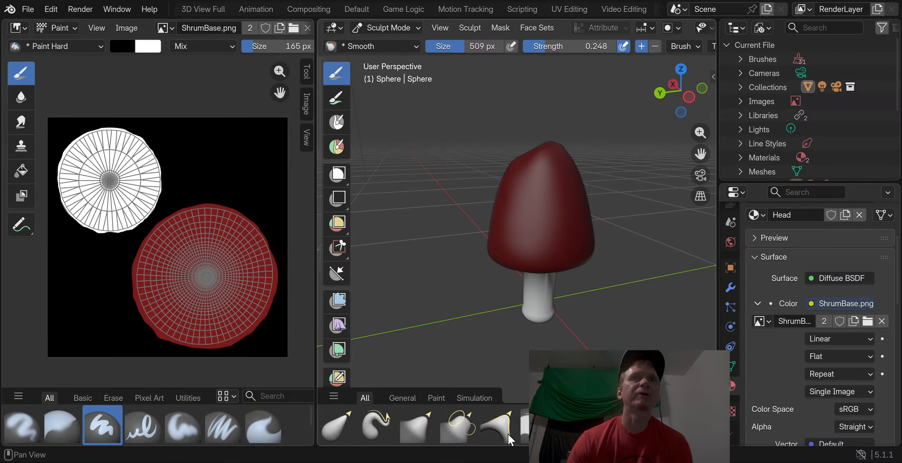
left_click(419, 427)
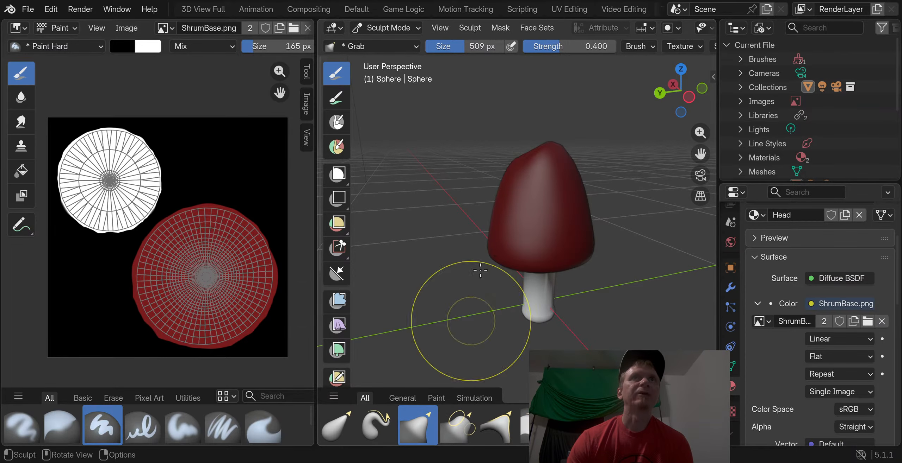
middle_click_drag(503, 172, 555, 169)
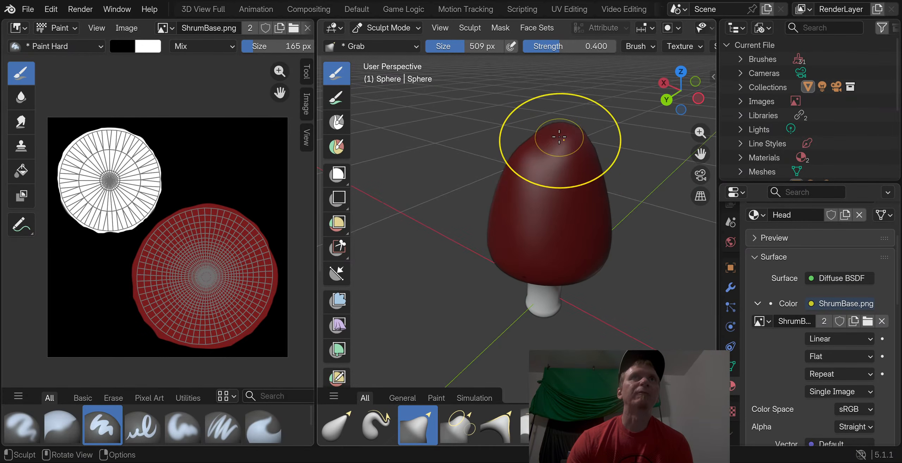
mouse_move(549, 136)
left_mouse_down()
mouse_move(546, 146)
mouse_move(542, 134)
left_mouse_up()
mouse_move(543, 134)
middle_mouse_down()
mouse_move(624, 127)
mouse_move(551, 135)
middle_mouse_up()
key("ctrl+z")
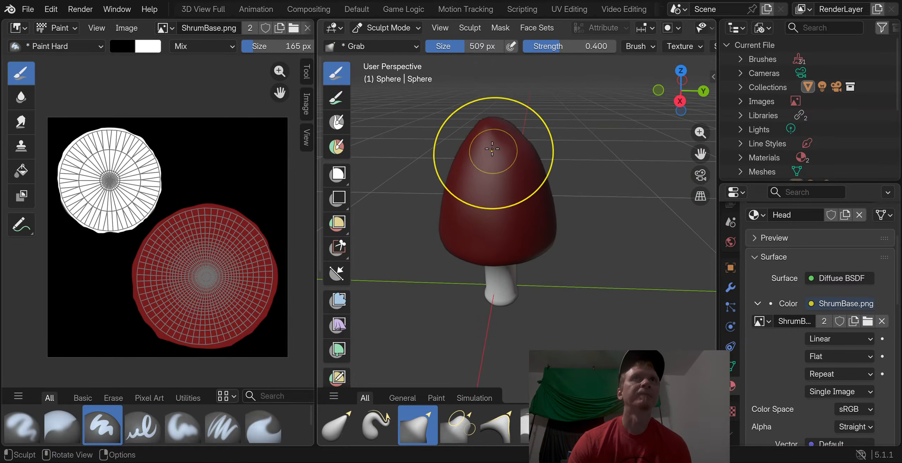
middle_click_drag(489, 144, 482, 116)
left_click_drag(483, 118, 489, 74)
scroll(483, 171, "down", 3)
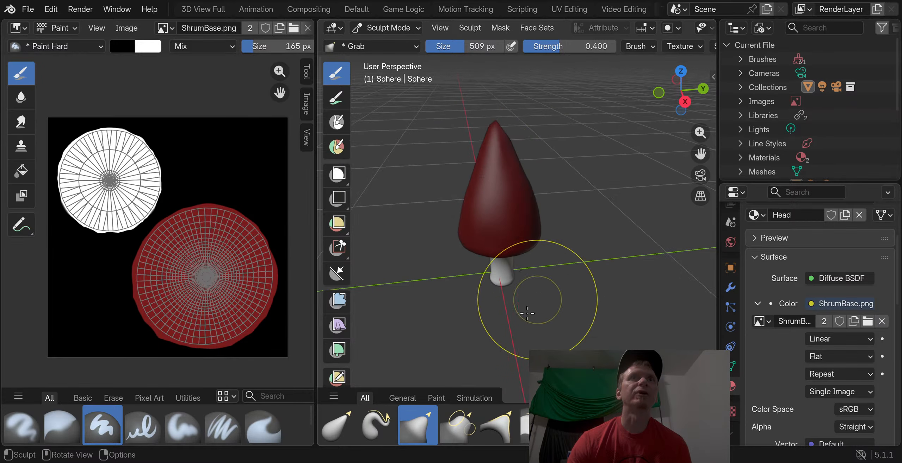
Pull the narrow upper sides of the pointed cap outward with the Grab brush to widen them
mouse_move(518, 163)
left_mouse_down()
mouse_move(556, 161)
mouse_move(542, 159)
left_mouse_up()
middle_click_drag(444, 194, 459, 194)
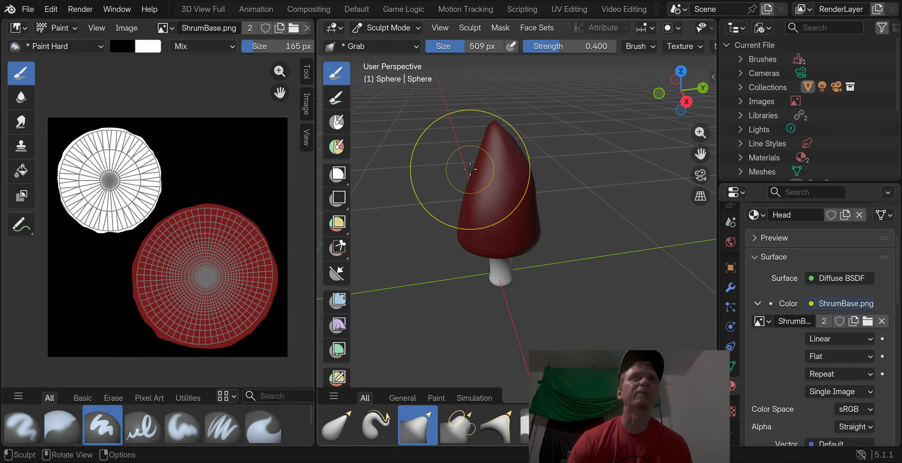
left_click_drag(473, 172, 458, 170)
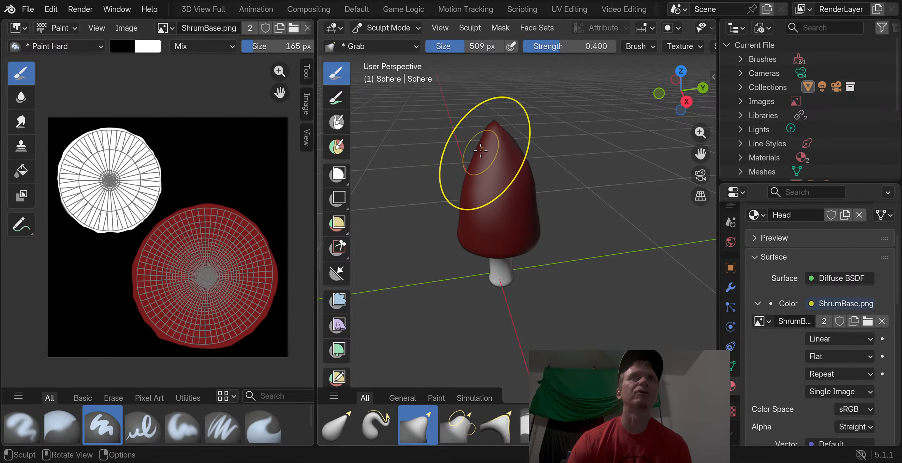
left_click_drag(480, 142, 466, 143)
middle_click_drag(479, 193, 400, 191)
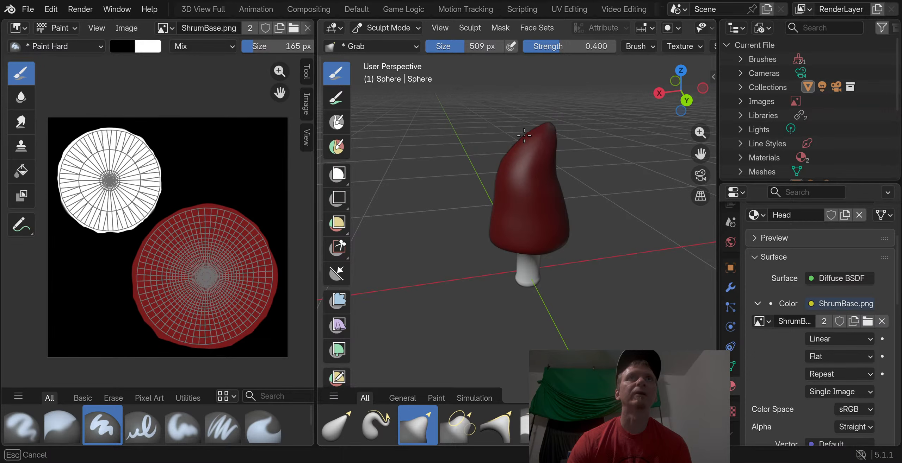
left_click_drag(495, 124, 495, 125)
Widen the upper cap from the remaining angles with the Grab brush and fill out its slanted top
middle_click_drag(511, 171, 559, 166)
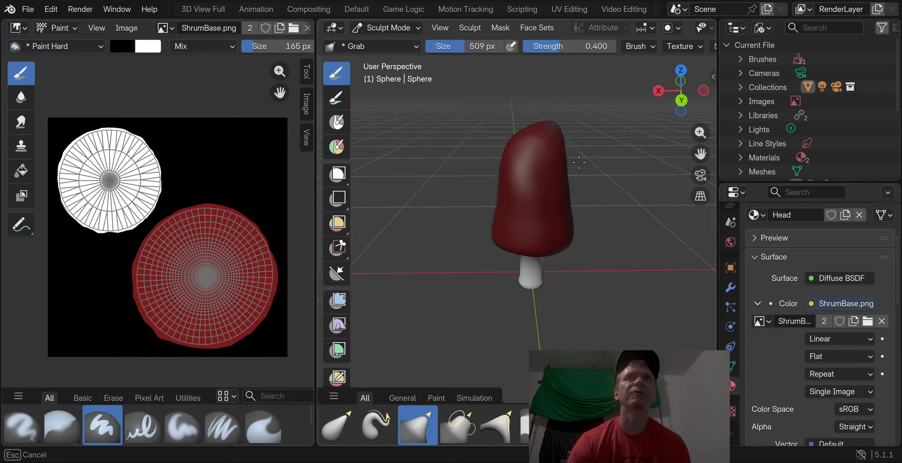
left_click_drag(578, 162, 580, 163)
mouse_move(519, 241)
middle_mouse_down()
mouse_move(539, 240)
mouse_move(576, 179)
middle_mouse_up()
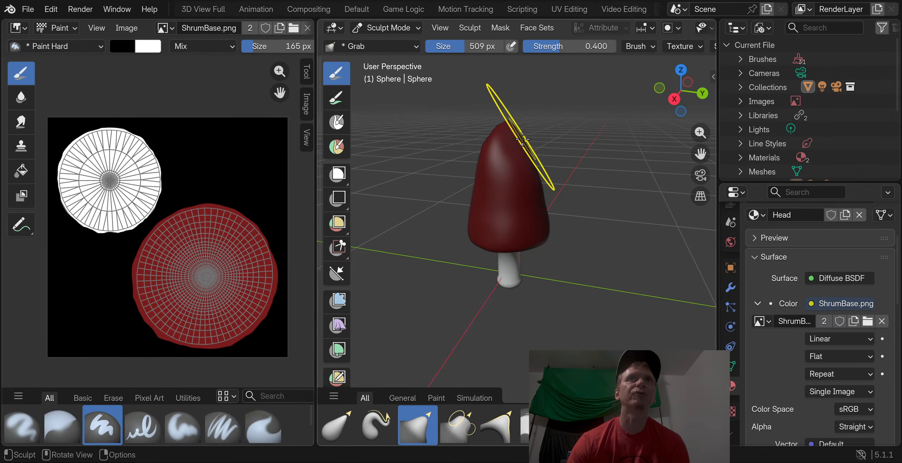
left_click_drag(553, 144, 564, 122)
mouse_move(564, 122)
middle_mouse_down()
mouse_move(513, 171)
mouse_move(473, 145)
mouse_move(472, 183)
mouse_move(463, 181)
middle_mouse_up()
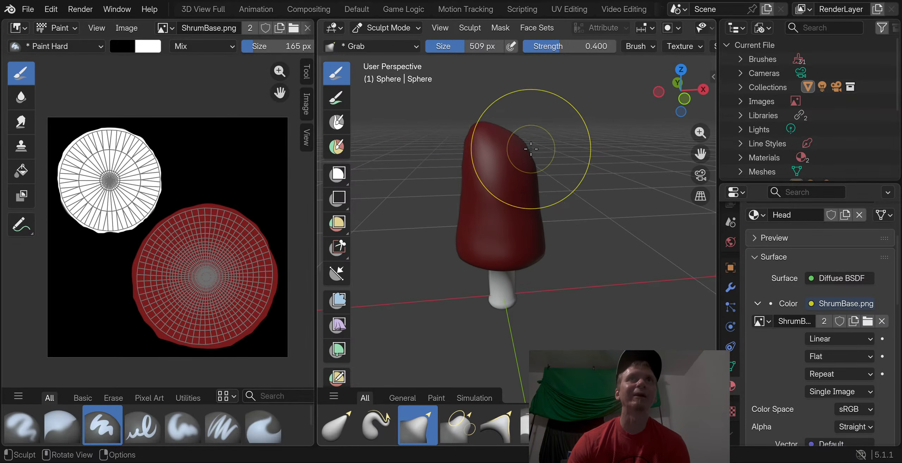
left_click_drag(538, 145, 533, 148)
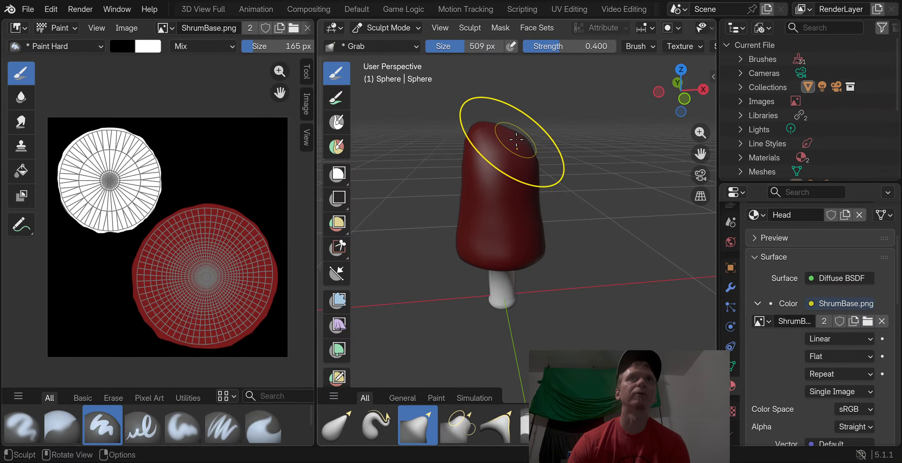
left_click_drag(525, 111, 524, 112)
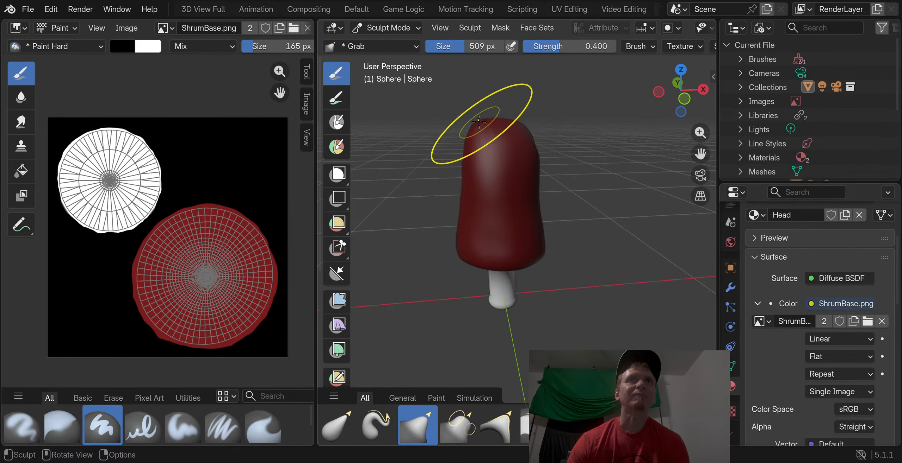
Smooth the stretched cap's sides and top from several angles with the 509 px Smooth brush at strength 0.248
key("shift+s")
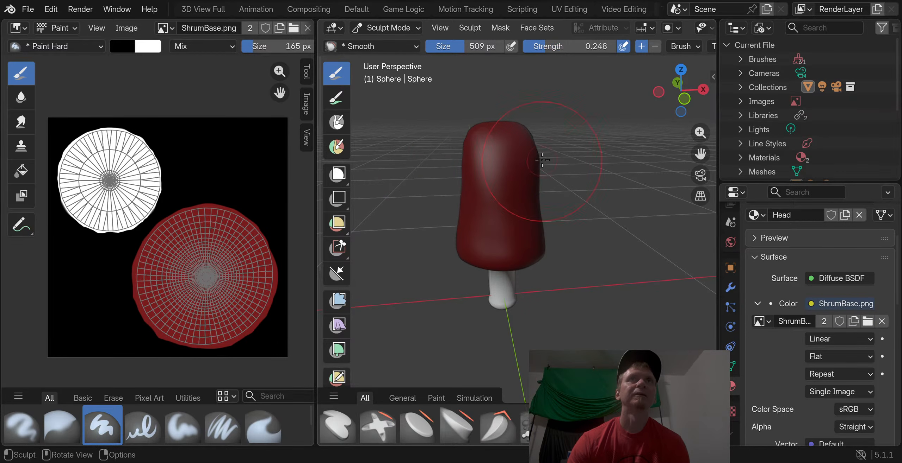
left_click_drag(533, 157, 527, 185)
middle_click_drag(452, 228, 564, 207)
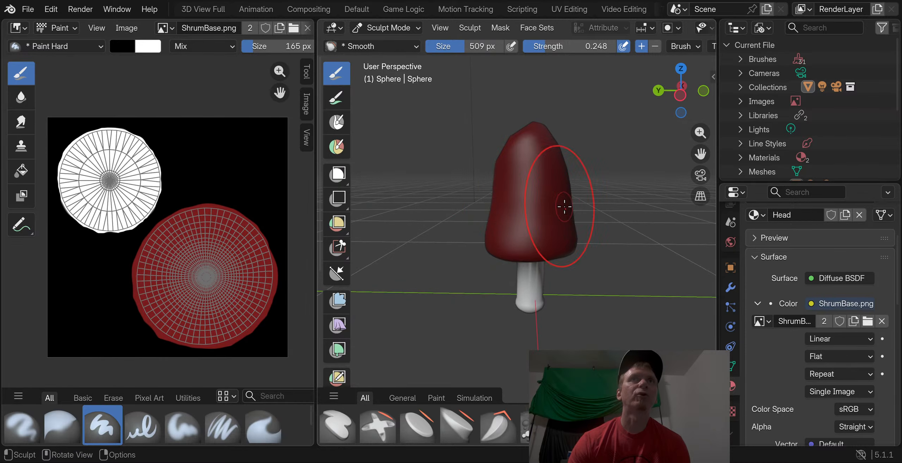
left_click_drag(501, 200, 472, 149)
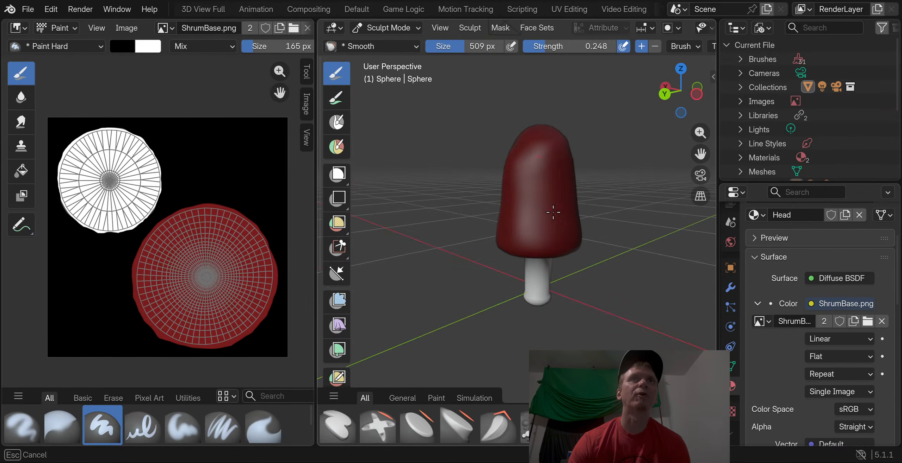
middle_click_drag(510, 204, 575, 190)
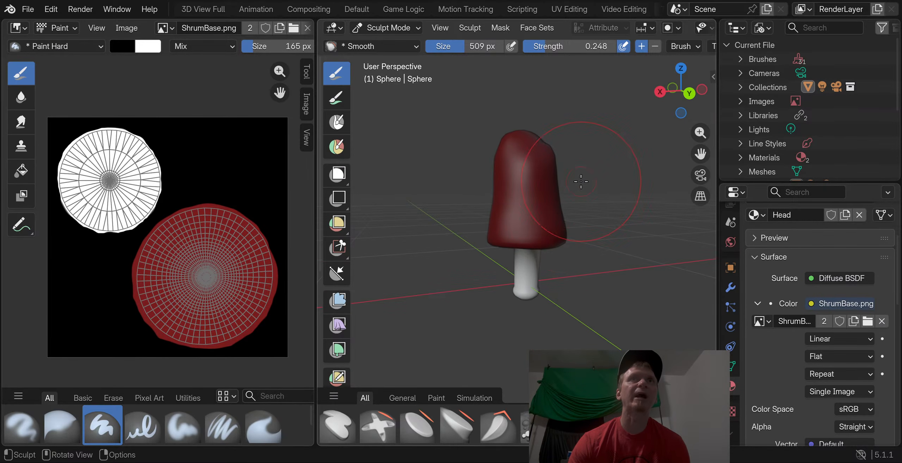
left_click_drag(556, 172, 519, 159)
middle_click_drag(520, 159, 559, 160)
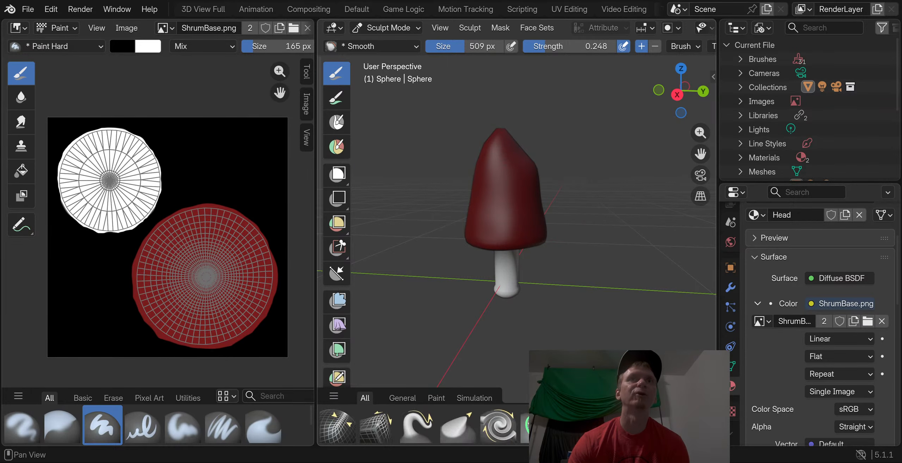
Swell the upper part and one side of the cap with the 509 px Inflate/Deflate brush at strength 0.500
scroll(377, 427, "up", 2)
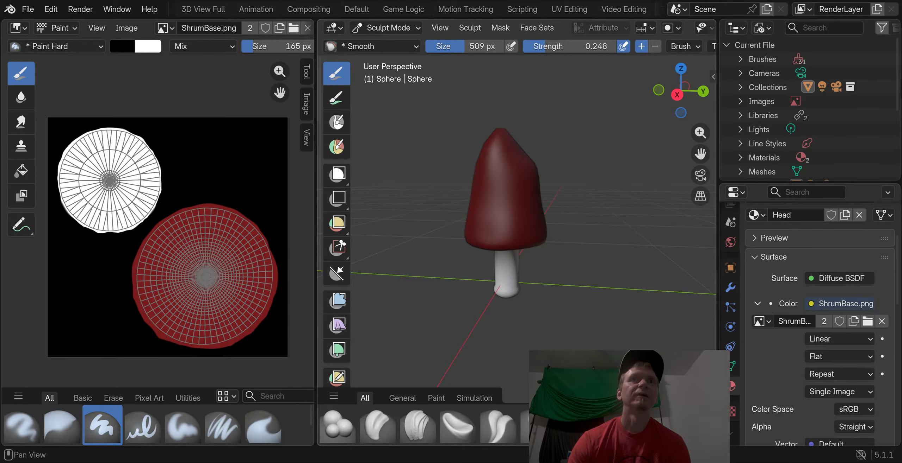
scroll(419, 426, "down", 3)
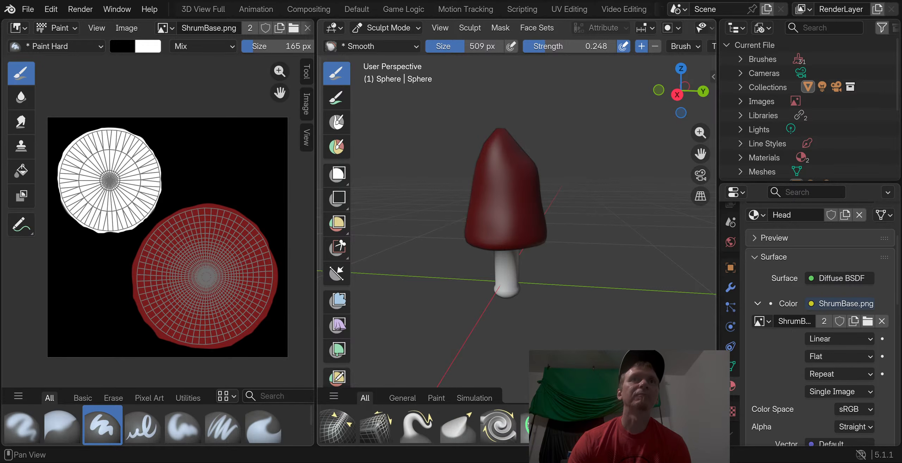
scroll(419, 426, "down", 3)
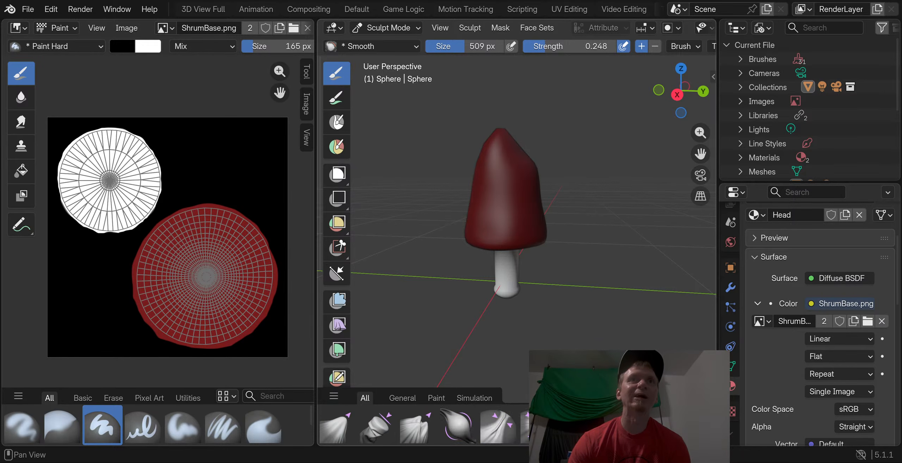
scroll(419, 426, "down", 4)
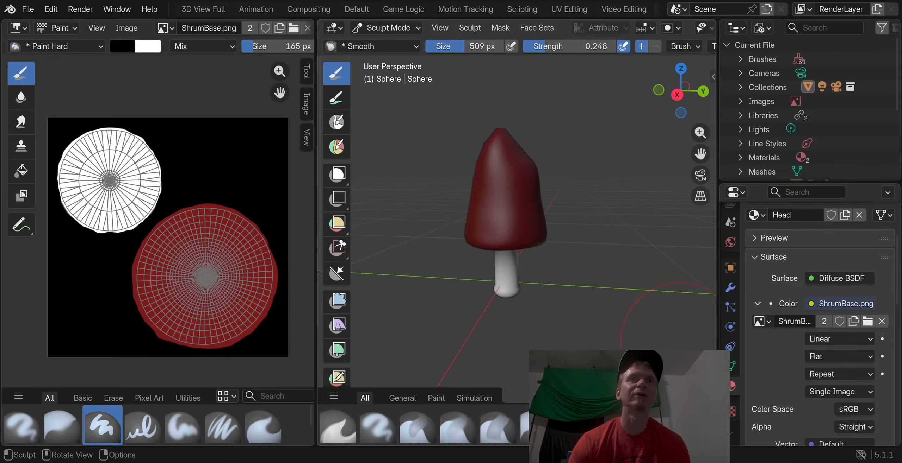
scroll(419, 426, "up", 5)
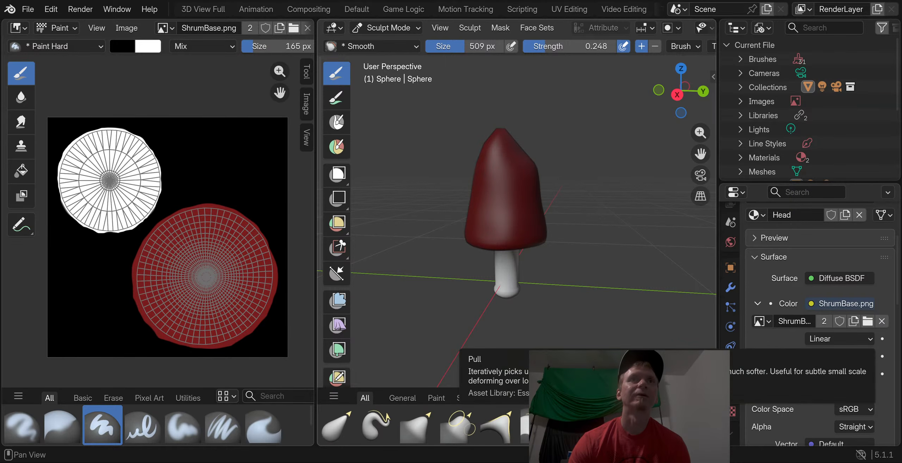
scroll(419, 426, "down", 1)
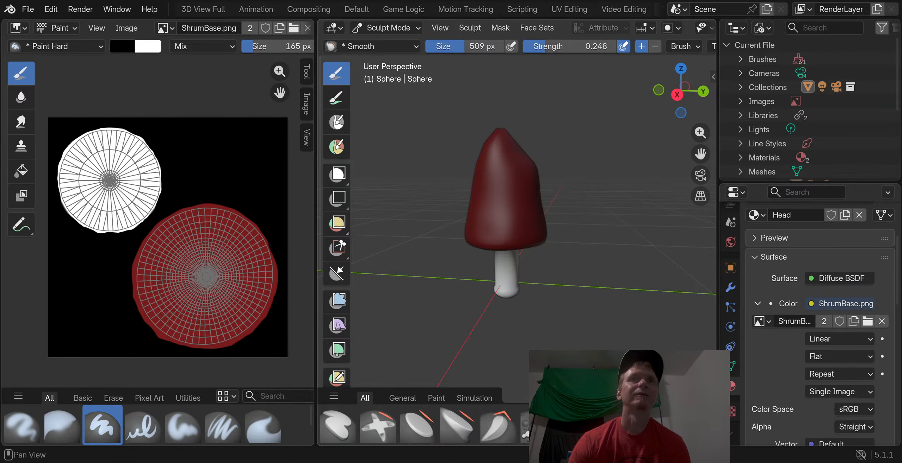
scroll(658, 426, "up", 1)
left_click(658, 426)
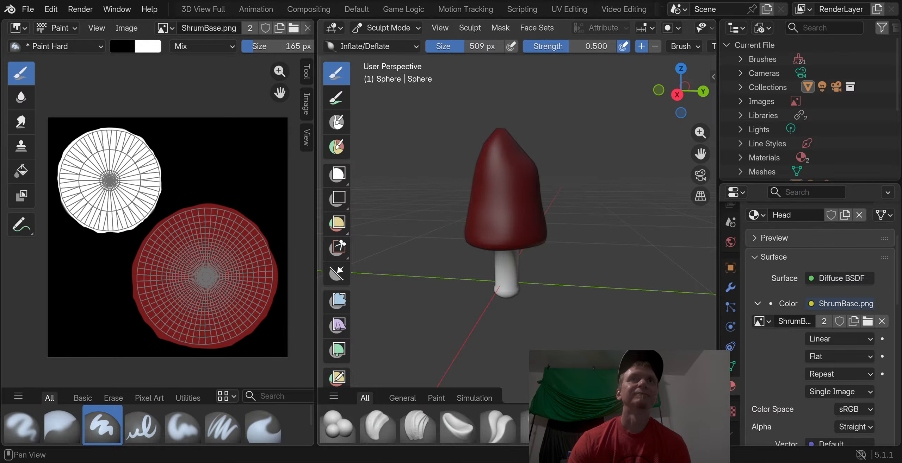
mouse_move(537, 208)
middle_mouse_down()
mouse_move(539, 303)
mouse_move(510, 208)
mouse_move(499, 215)
mouse_move(537, 177)
mouse_move(517, 147)
mouse_move(528, 166)
mouse_move(504, 145)
mouse_move(514, 142)
middle_mouse_up()
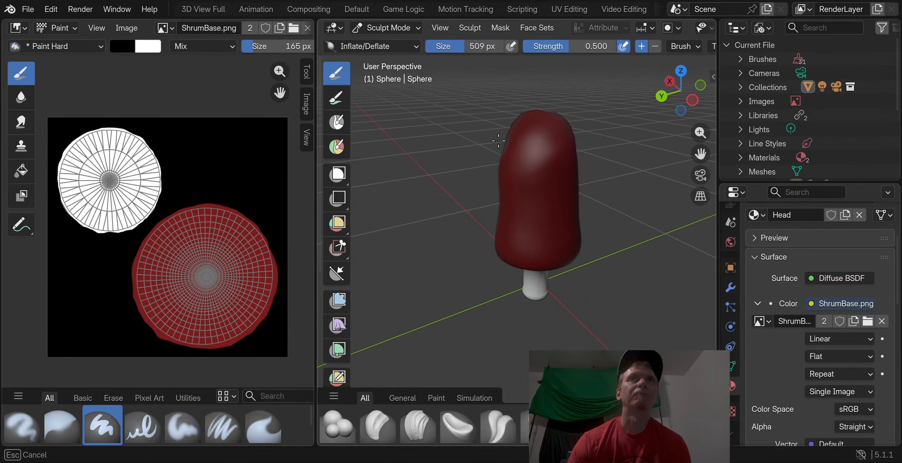
left_click_drag(537, 137, 530, 145)
mouse_move(524, 187)
middle_mouse_down()
mouse_move(457, 185)
mouse_move(543, 177)
mouse_move(536, 191)
mouse_move(472, 198)
middle_mouse_up()
left_click_drag(457, 223, 468, 192)
Inflate the cap's remaining thin sides all around to give it a fuller, more even body
middle_click_drag(498, 147, 402, 160)
mouse_move(463, 148)
middle_mouse_down()
mouse_move(531, 161)
mouse_move(493, 134)
middle_mouse_up()
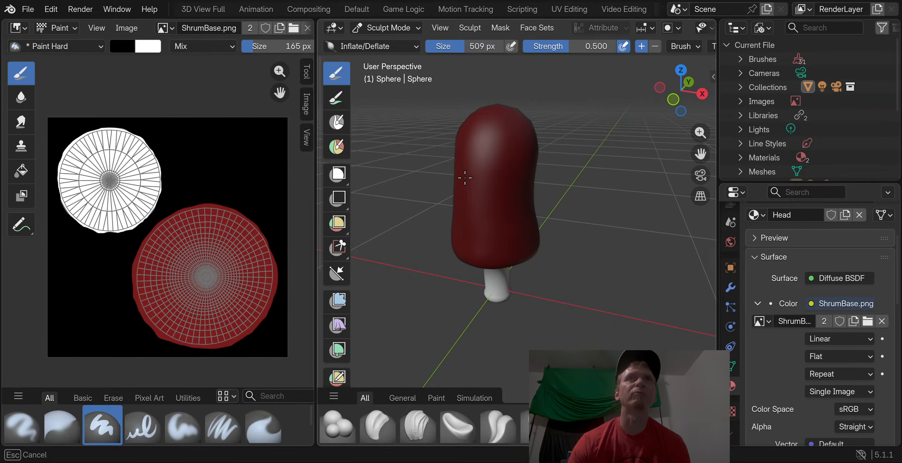
left_click_drag(465, 178, 476, 151)
middle_click_drag(527, 169, 432, 158)
mouse_move(497, 163)
middle_mouse_down()
mouse_move(634, 163)
mouse_move(516, 155)
mouse_move(522, 189)
mouse_move(603, 199)
mouse_move(497, 193)
mouse_move(519, 182)
middle_mouse_up()
left_click_drag(510, 189, 510, 177)
mouse_move(514, 173)
middle_mouse_down()
mouse_move(476, 167)
mouse_move(493, 155)
mouse_move(537, 148)
mouse_move(522, 155)
mouse_move(511, 141)
mouse_move(574, 143)
mouse_move(532, 126)
middle_mouse_up()
Scrape down the bulges around the cap's upper part with the 509 px Scrape/Fill brush at strength 0.700
scroll(578, 426, "down", 1)
left_click(578, 426)
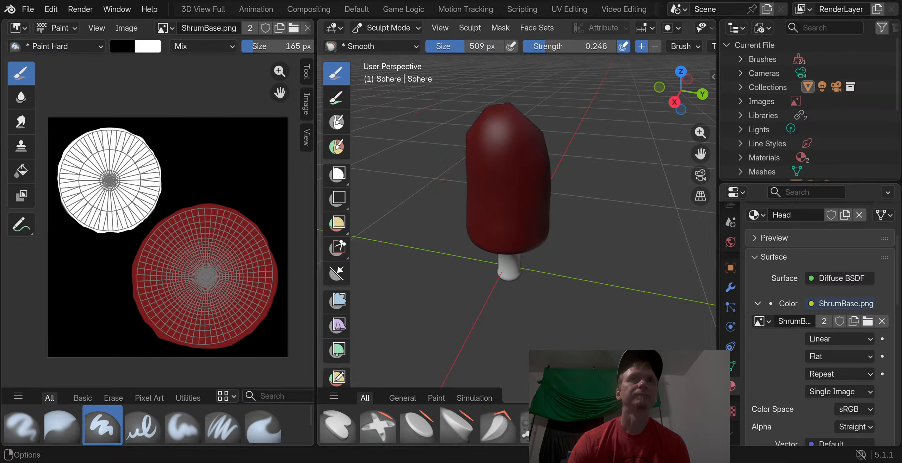
left_click(538, 426)
middle_click_drag(456, 128, 554, 117)
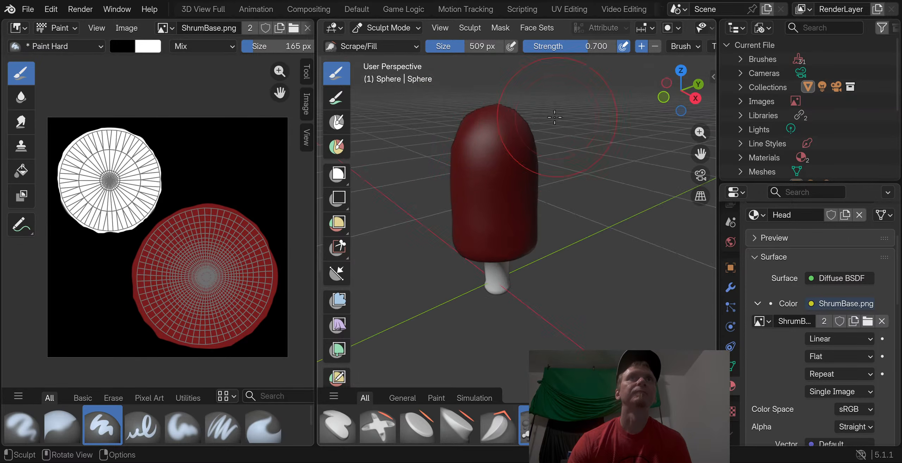
middle_click_drag(462, 131, 596, 138)
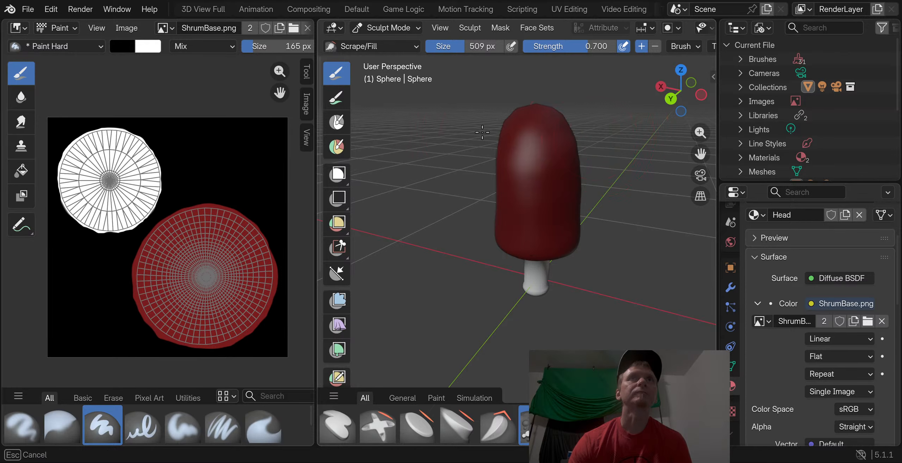
middle_click_drag(482, 132, 633, 137)
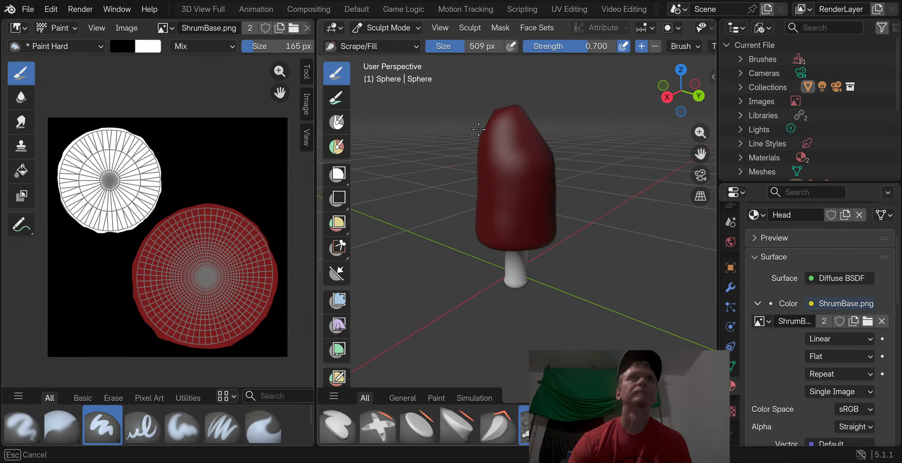
mouse_move(478, 129)
middle_mouse_down()
mouse_move(517, 153)
mouse_move(571, 155)
mouse_move(550, 174)
middle_mouse_up()
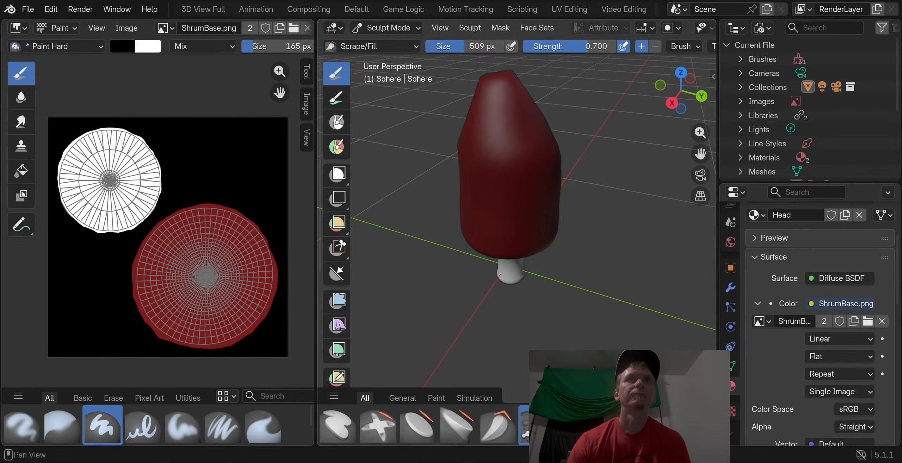
Flatten the cap's tall tip and uneven sides from several angles with the 509 px Flatten/Contrast brush at strength 0.500
left_click(417, 427)
mouse_move(484, 176)
middle_mouse_down()
mouse_move(499, 322)
mouse_move(489, 226)
mouse_move(501, 210)
middle_mouse_up()
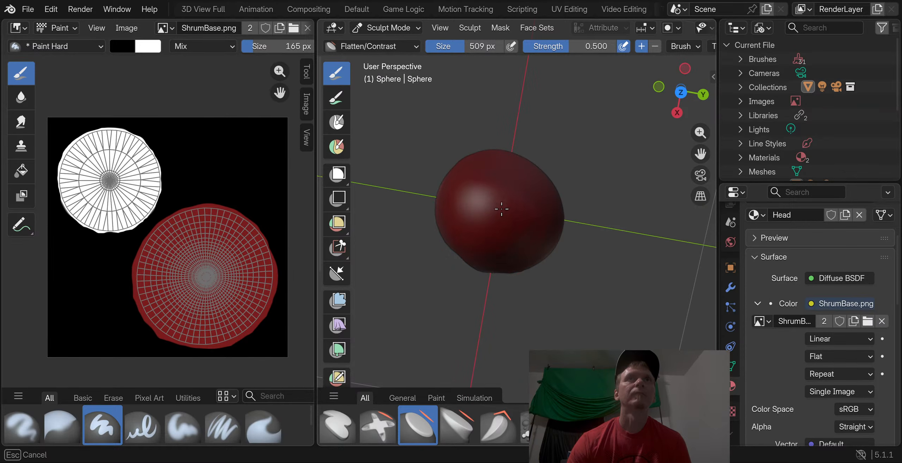
mouse_move(489, 252)
middle_mouse_down()
mouse_move(495, 222)
mouse_move(518, 197)
mouse_move(561, 224)
mouse_move(600, 227)
mouse_move(650, 173)
mouse_move(614, 216)
mouse_move(565, 135)
mouse_move(539, 196)
mouse_move(419, 138)
mouse_move(360, 144)
mouse_move(543, 146)
middle_mouse_up()
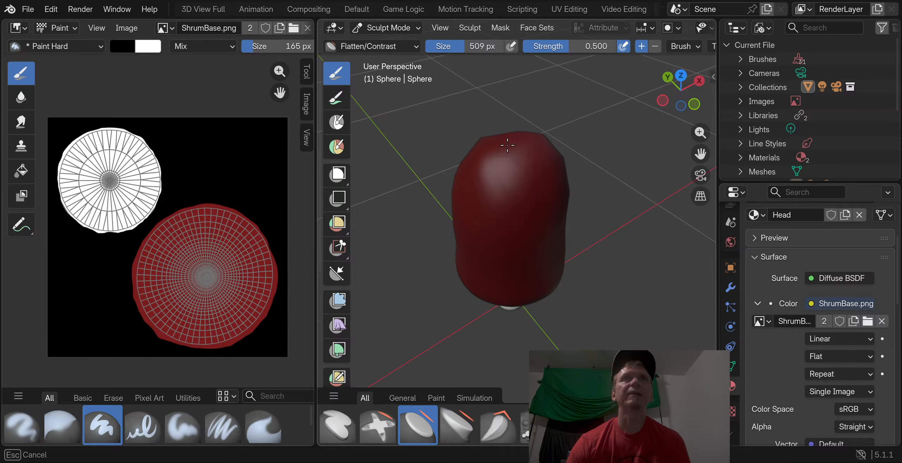
mouse_move(517, 156)
middle_mouse_down()
mouse_move(473, 190)
mouse_move(539, 96)
mouse_move(598, 149)
mouse_move(673, 171)
mouse_move(616, 169)
mouse_move(560, 149)
middle_mouse_up()
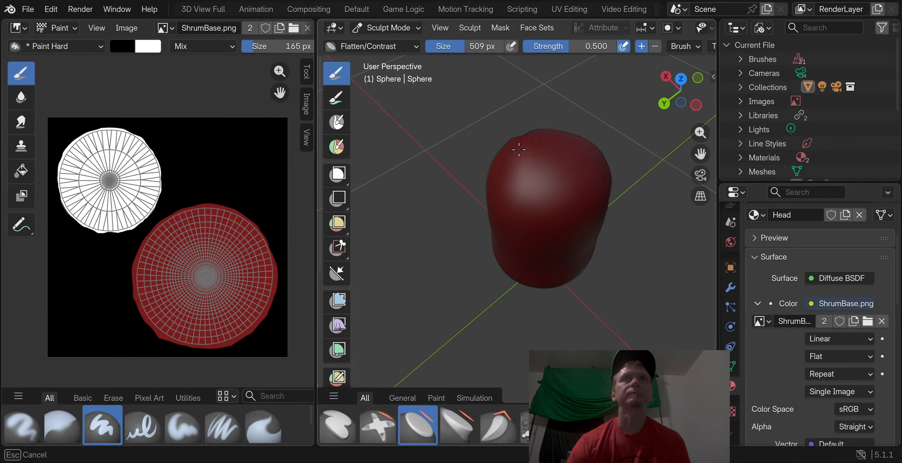
mouse_move(567, 181)
middle_mouse_down()
mouse_move(535, 163)
mouse_move(408, 209)
mouse_move(519, 169)
mouse_move(596, 173)
mouse_move(470, 161)
mouse_move(583, 192)
mouse_move(483, 151)
mouse_move(435, 165)
mouse_move(477, 155)
mouse_move(460, 134)
mouse_move(529, 362)
middle_mouse_up()
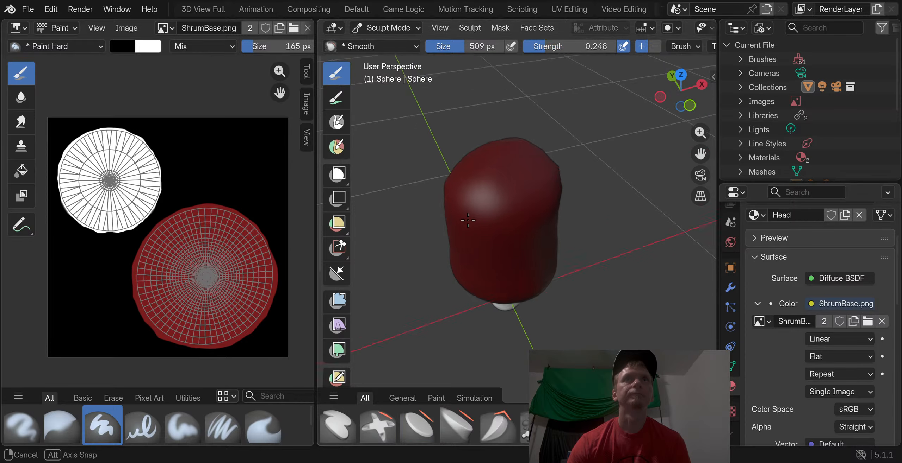
Smooth the flattened top and upper edges of the cap with the 509 px Smooth brush at strength 0.248
middle_click_drag(516, 268, 516, 218)
left_click_drag(516, 219, 516, 219, "shift")
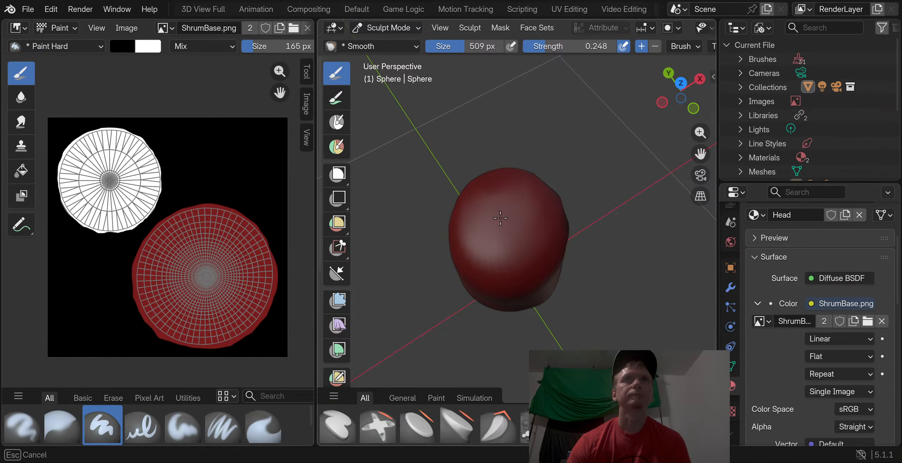
middle_click_drag(497, 218, 559, 201)
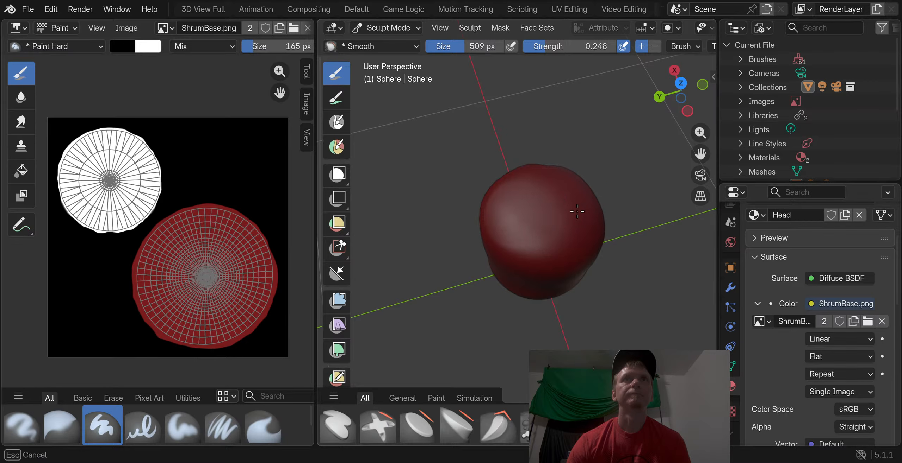
middle_click_drag(504, 225, 484, 186)
mouse_move(569, 173)
middle_mouse_down()
mouse_move(498, 176)
mouse_move(527, 173)
mouse_move(571, 215)
mouse_move(566, 252)
middle_mouse_up()
Reduce the Smooth brush to 286 px and even out the cap's top and lower sides at strength 0.248
key("f")
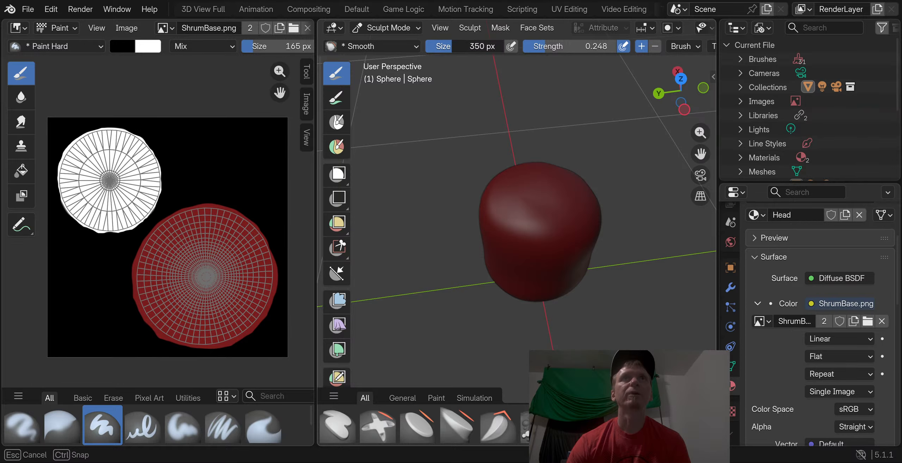
left_click(541, 198)
left_click_drag(536, 230, 550, 236)
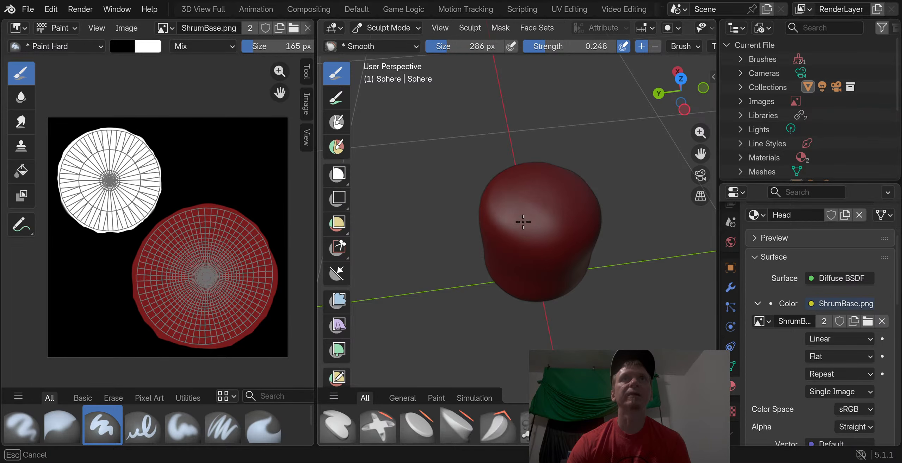
mouse_move(523, 221)
middle_mouse_down()
mouse_move(662, 146)
mouse_move(578, 193)
mouse_move(570, 187)
middle_mouse_up()
middle_click_drag(584, 228, 656, 146)
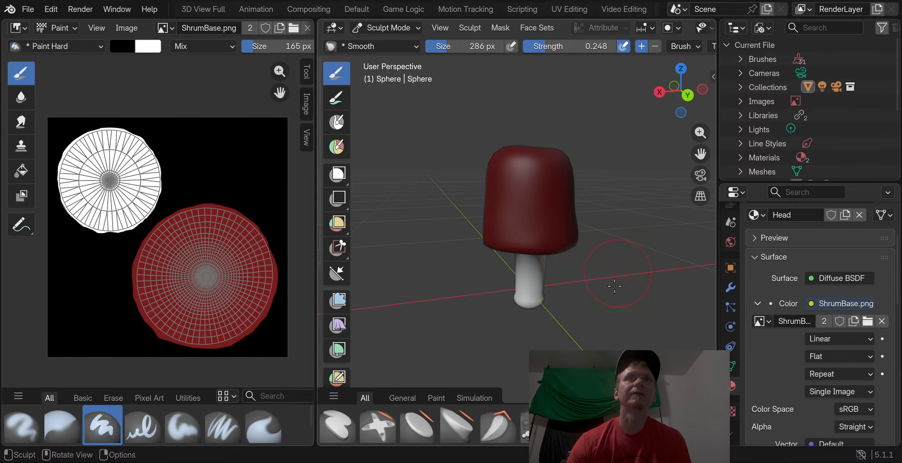
middle_click_drag(614, 287, 455, 216)
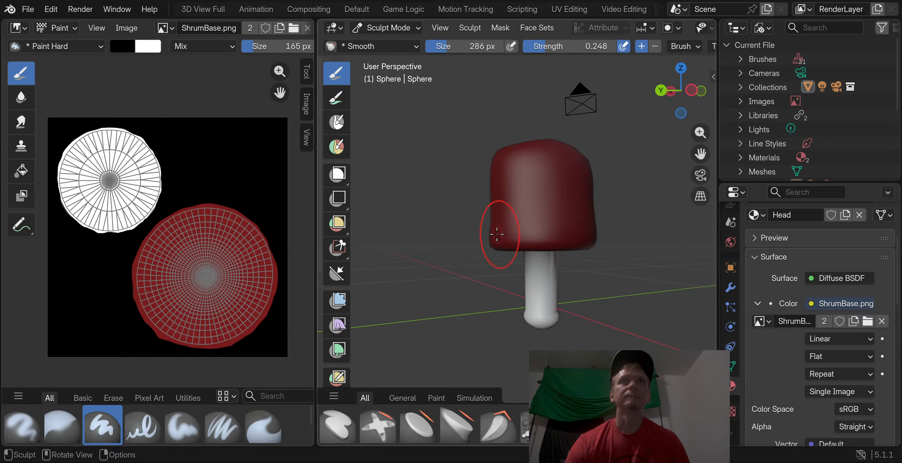
left_click_drag(496, 234, 577, 233)
Lower the Smooth brush strength to 0.102 and gently smooth the cap's sides and upper edge all around
middle_click_drag(593, 269, 458, 251)
middle_click_drag(456, 209, 578, 48)
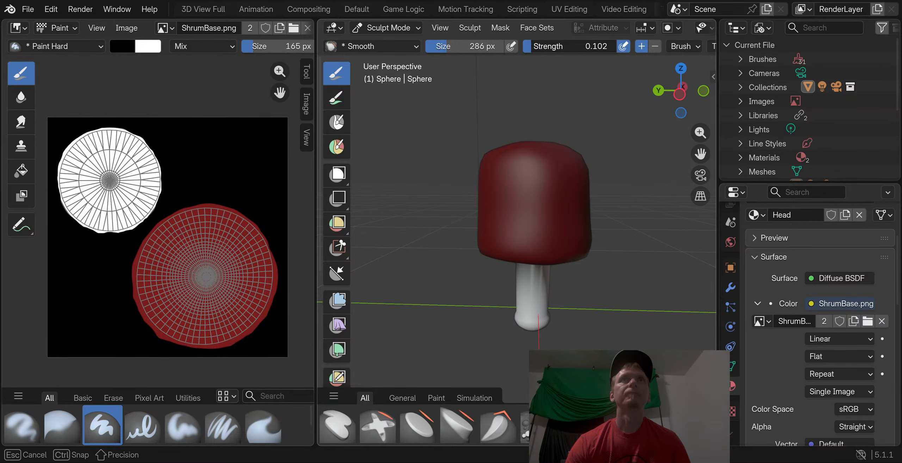
left_click_drag(574, 178, 492, 209)
middle_click_drag(573, 241, 557, 228)
middle_click_drag(453, 199, 571, 218)
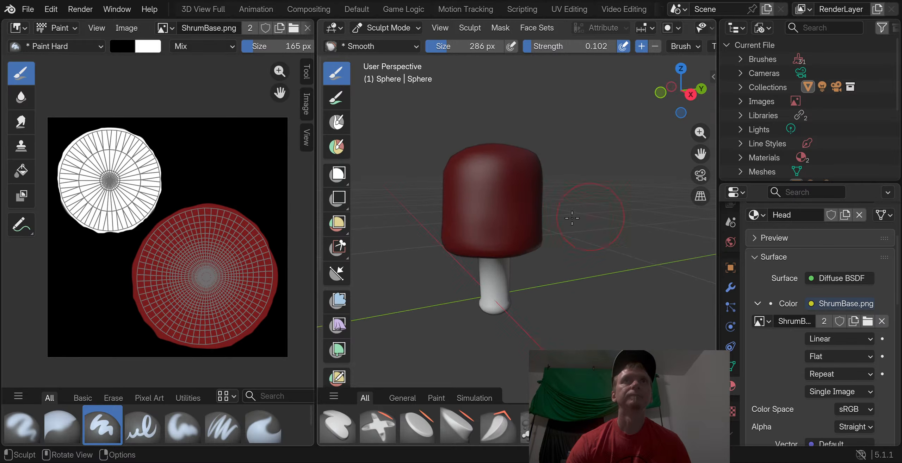
middle_click_drag(473, 201, 570, 213)
middle_click_drag(519, 164, 648, 163)
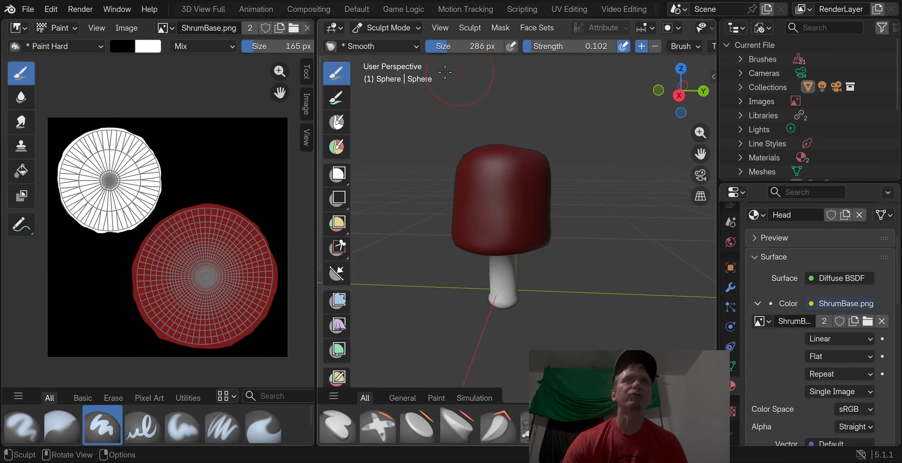
Switch to Edit Mode and select the ring of vertices where the stem meets the cap's underside
left_click(390, 31)
left_click(397, 53)
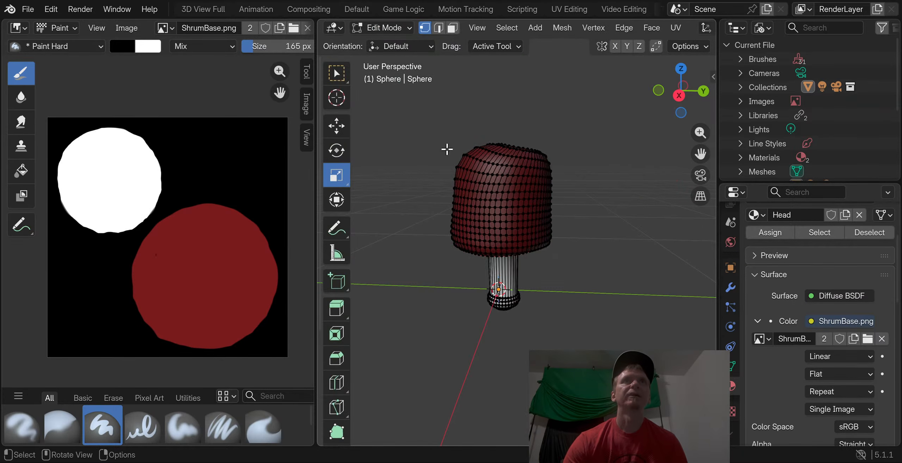
scroll(517, 269, "up", 2)
middle_click_drag(510, 268, 491, 261)
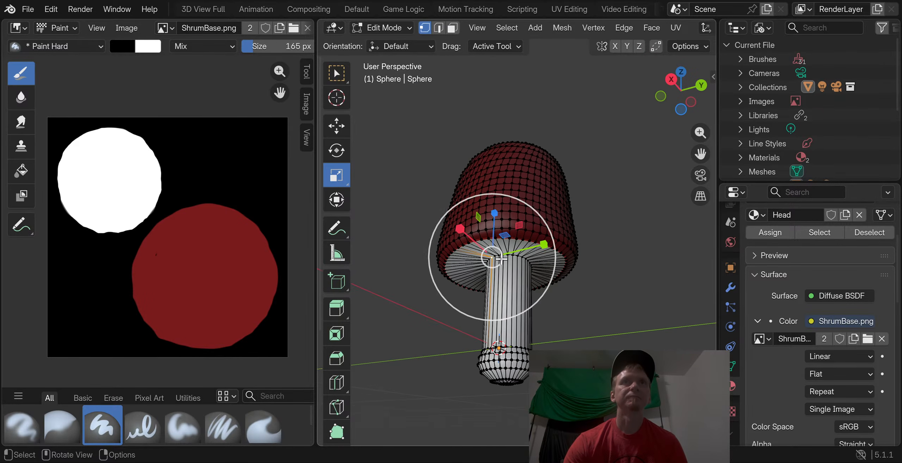
scroll(501, 259, "up", 2)
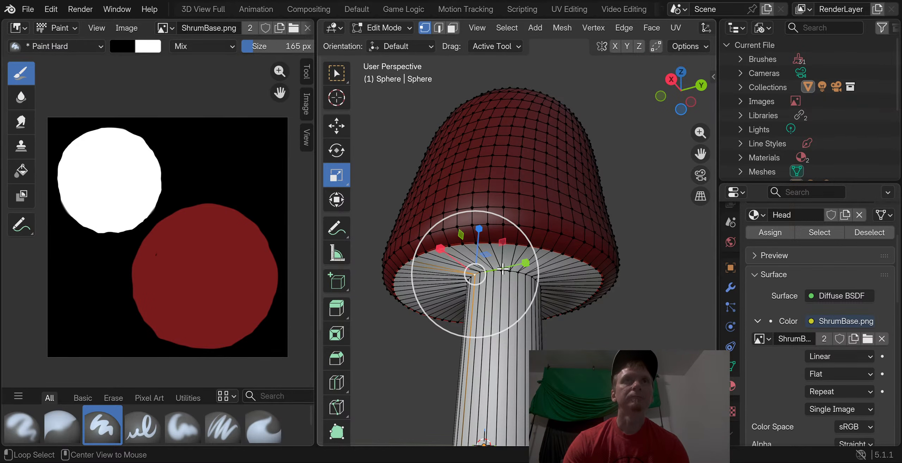
left_click(497, 270, "alt")
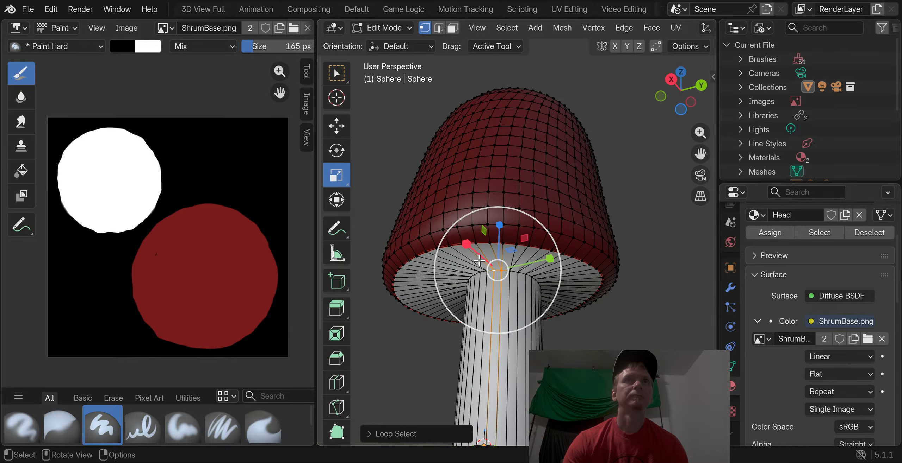
left_click(468, 281, "ctrl")
middle_click_drag(468, 282, 674, 269)
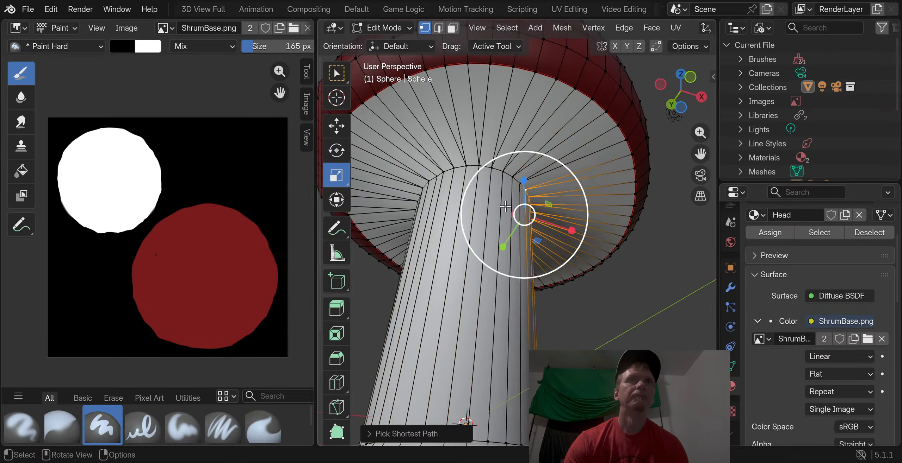
middle_click_drag(505, 207, 560, 300)
Adjust the height of the selected stem-top ring beneath the cap with the Move tool, finishing with a downward shift
left_click(337, 126)
middle_click_drag(469, 212, 521, 218)
middle_click_drag(405, 183, 469, 245)
left_click_drag(527, 195, 527, 187)
middle_click_drag(527, 187, 510, 175)
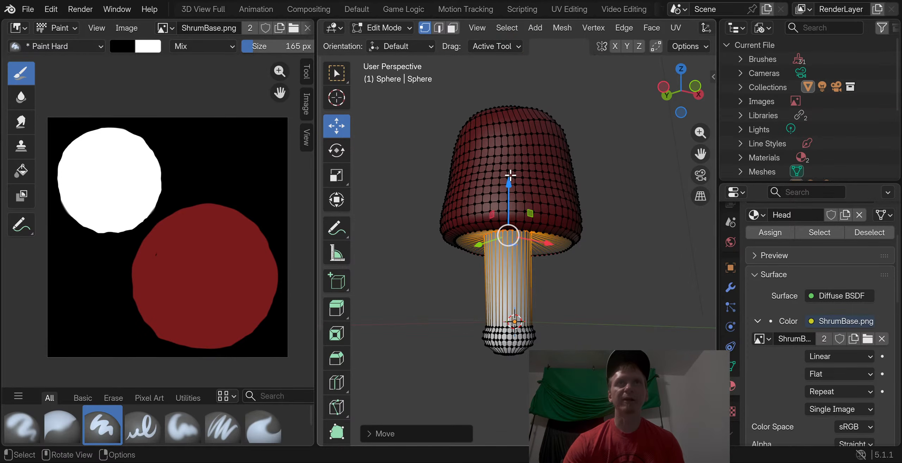
left_click_drag(510, 175, 514, 193)
middle_click_drag(513, 194, 471, 223)
left_click_drag(490, 201, 493, 203)
left_click(481, 195)
middle_click_drag(570, 228, 498, 179)
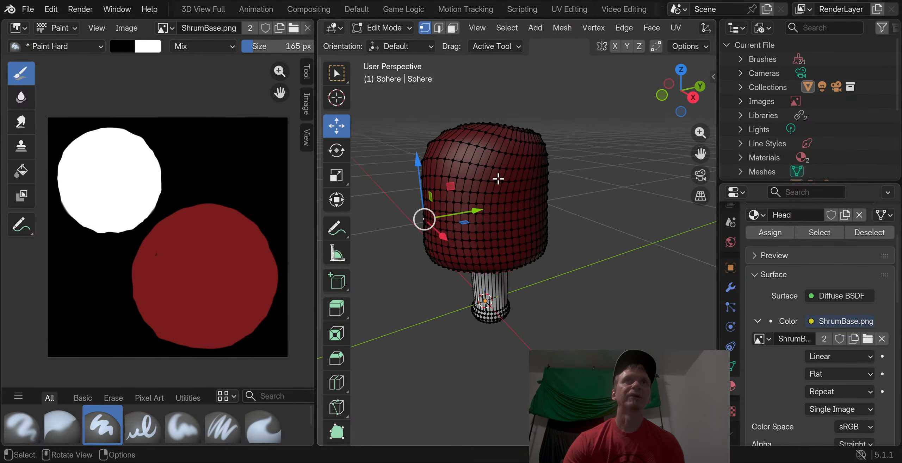
Return to Object Mode and inspect the whole mushroom's shape from the front and sides
left_click(378, 28)
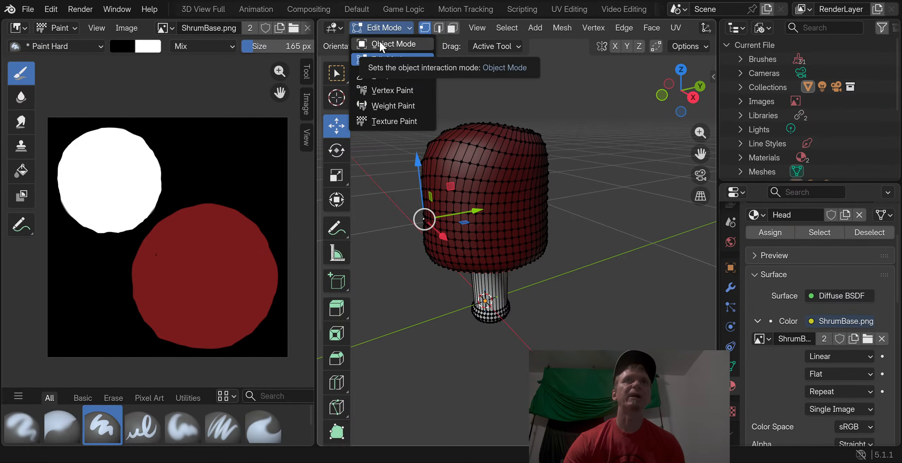
left_click(379, 40)
scroll(506, 187, "down", 2)
middle_click_drag(506, 187, 465, 189)
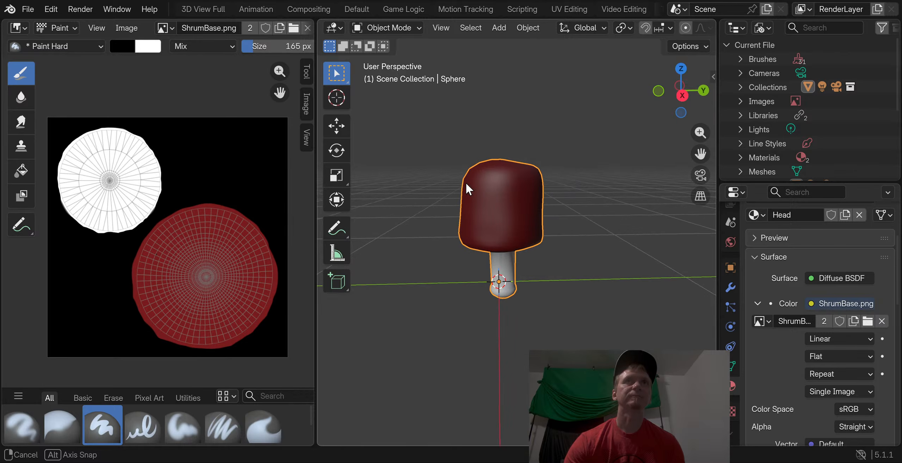
scroll(506, 230, "up", 3)
middle_click_drag(506, 230, 465, 226)
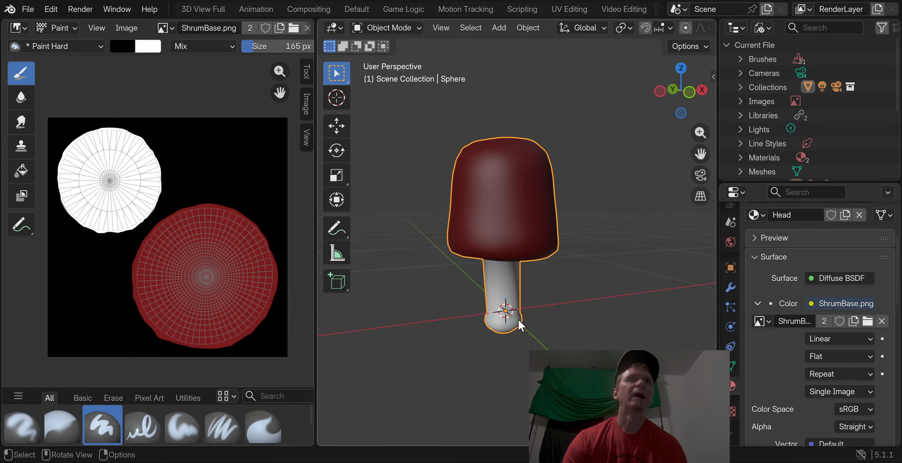
Return to Edit Mode and reselect the full vertex ring at the top of the stem under the cap
middle_click_drag(532, 315, 530, 273, "shift")
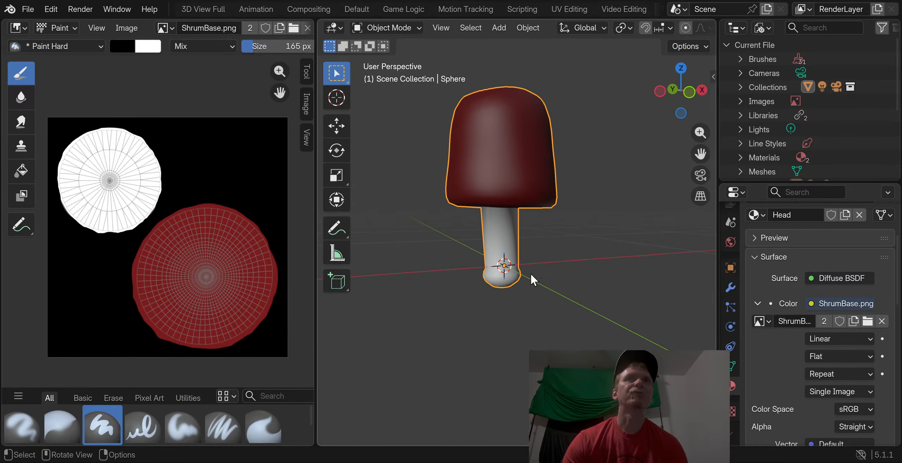
left_click(395, 30)
left_click(399, 60)
scroll(527, 245, "up", 6)
middle_click_drag(527, 245, 507, 217)
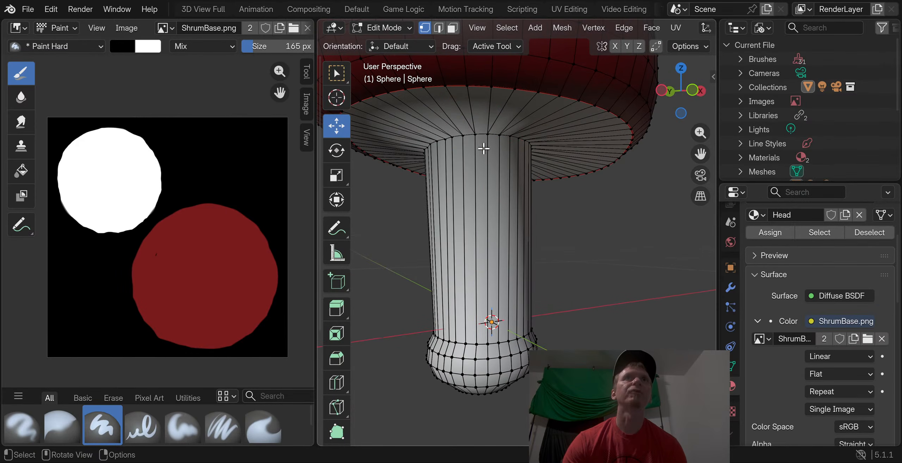
left_click(477, 138)
left_click(479, 135, "alt")
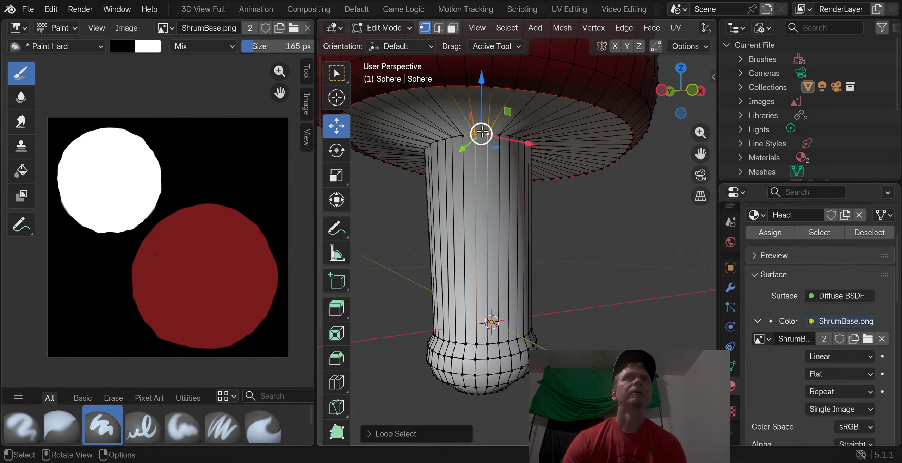
middle_click_drag(481, 135, 494, 161)
left_click(522, 141, "ctrl")
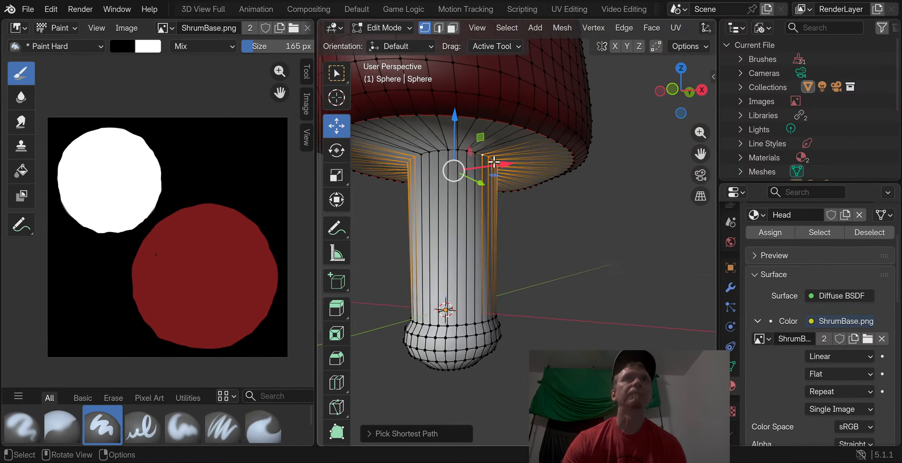
left_click(420, 150, "ctrl")
middle_click_drag(420, 151, 399, 169)
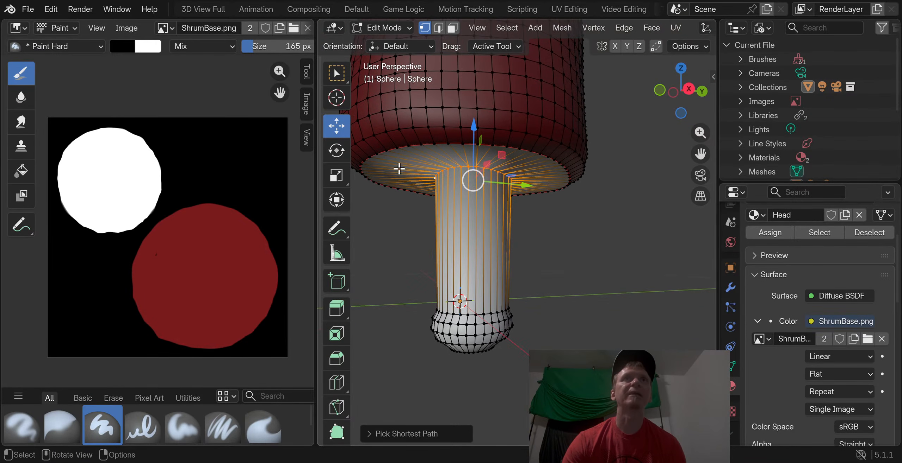
Scale the stem-top ring inward so the stem narrows slightly towards the cap, and drop the ring selection
left_click(337, 175)
left_click_drag(428, 184, 437, 186)
scroll(437, 186, "down", 1)
left_click(450, 185)
middle_click_drag(537, 187, 482, 186)
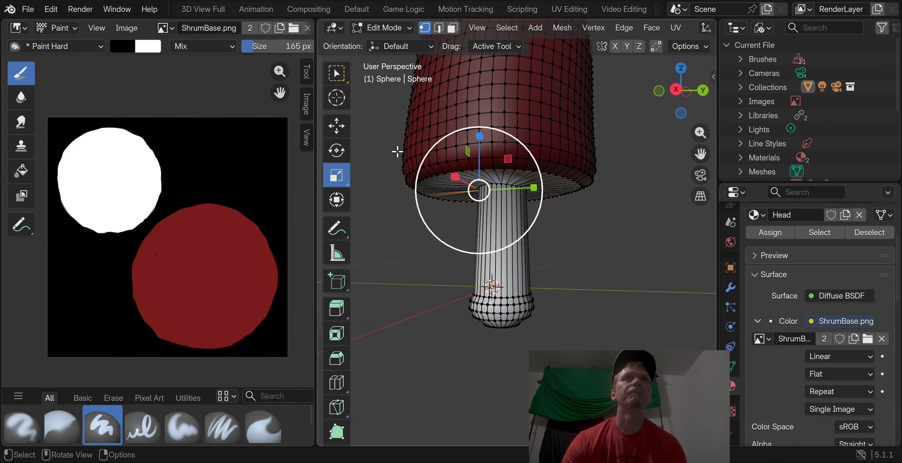
Activate the Move tool, return to Object Mode and examine the stem's joint with the cap's underside
left_click(342, 135)
mouse_move(352, 137)
middle_mouse_down()
mouse_move(439, 144)
mouse_move(370, 139)
middle_mouse_up()
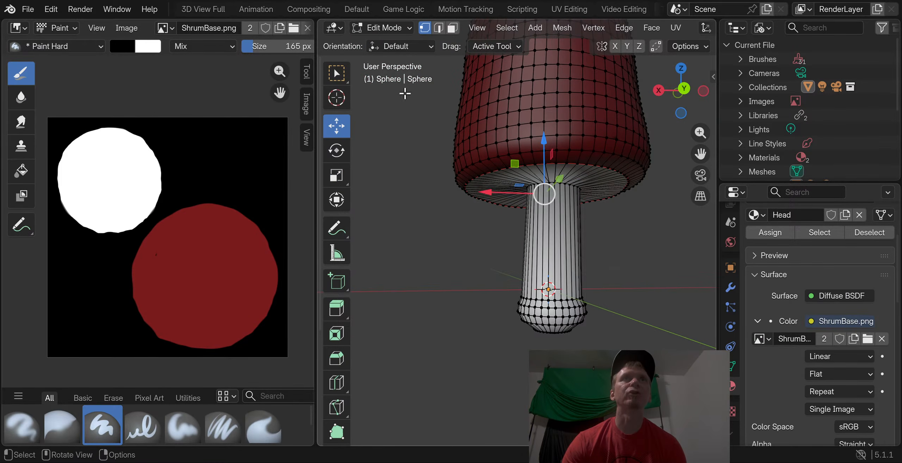
left_click(388, 33)
left_click(387, 43)
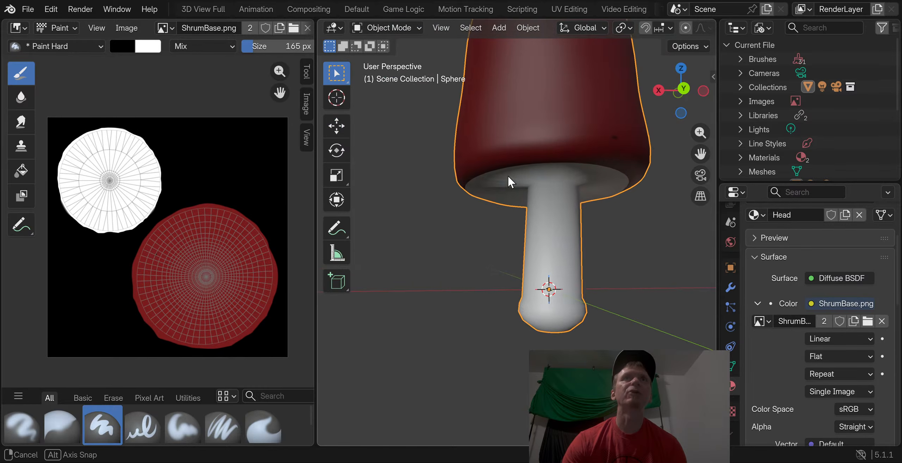
middle_click_drag(507, 175, 684, 179)
Examine the vertices at the stem-top ring and the cap's underside rim in Edit Mode, and review the mushroom in Object Mode
left_click(386, 27)
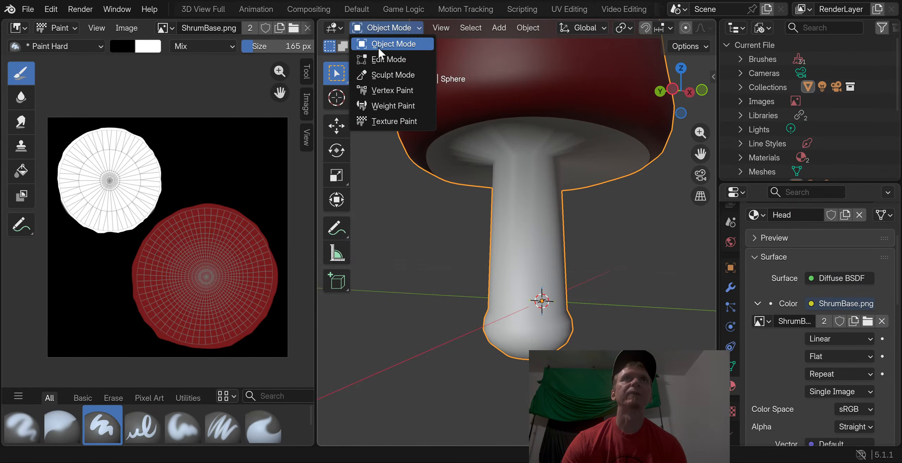
left_click(388, 59)
scroll(502, 174, "up", 3)
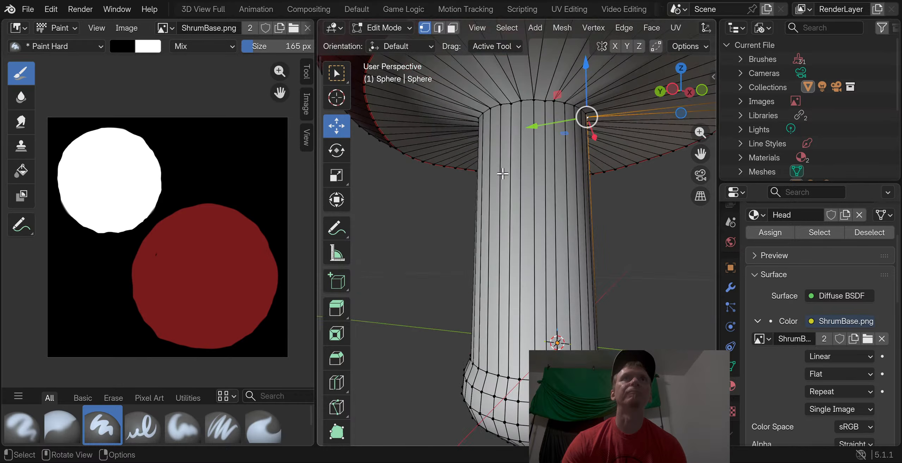
left_click(520, 104)
middle_click_drag(510, 111, 535, 93)
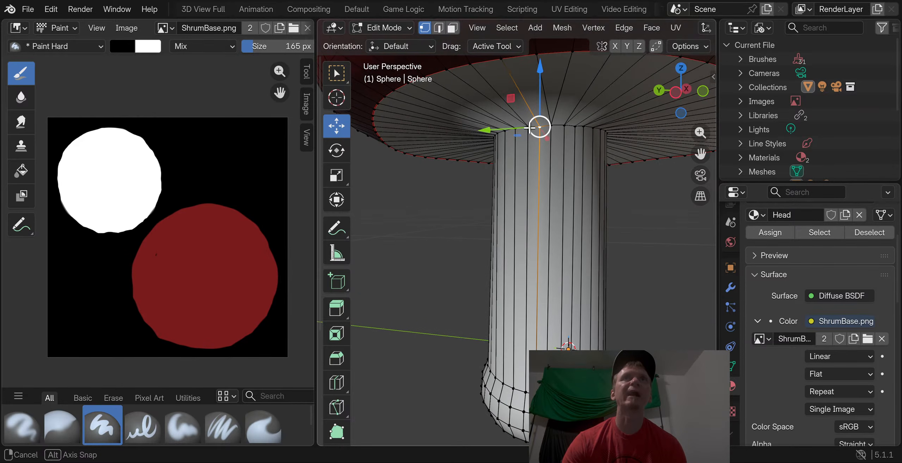
left_click_drag(538, 76, 545, 74)
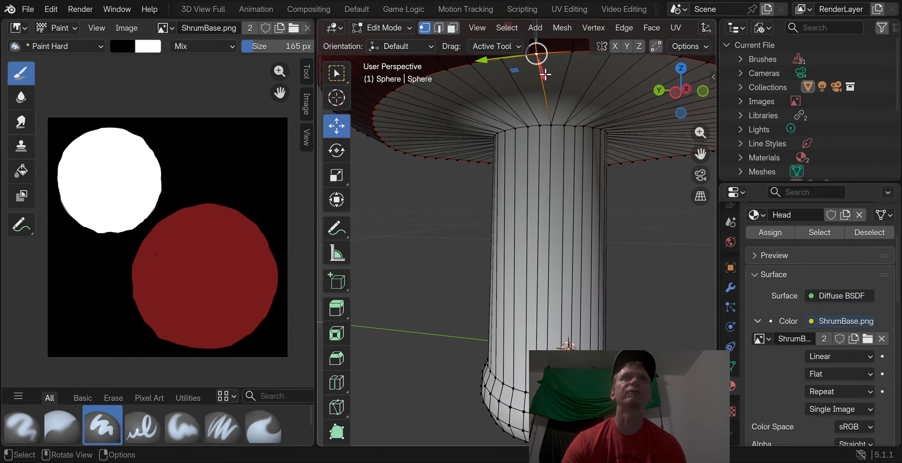
left_click(404, 29)
left_click(404, 48)
scroll(556, 215, "down", 5)
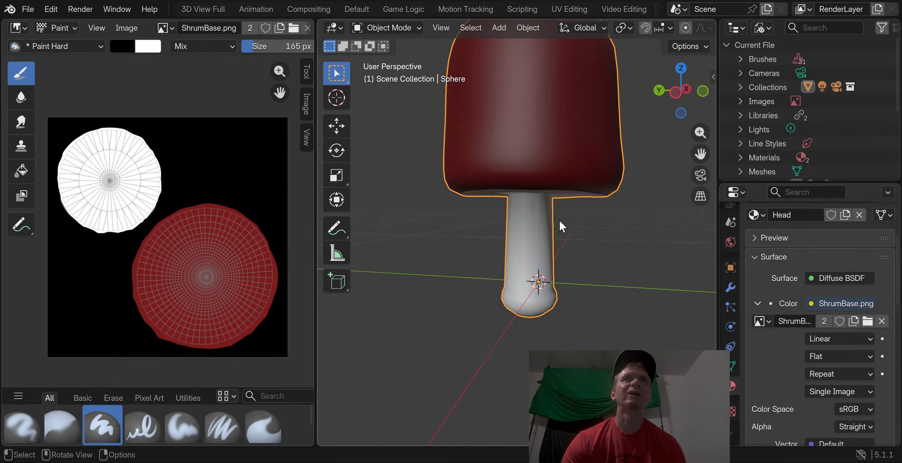
middle_click_drag(559, 220, 521, 303)
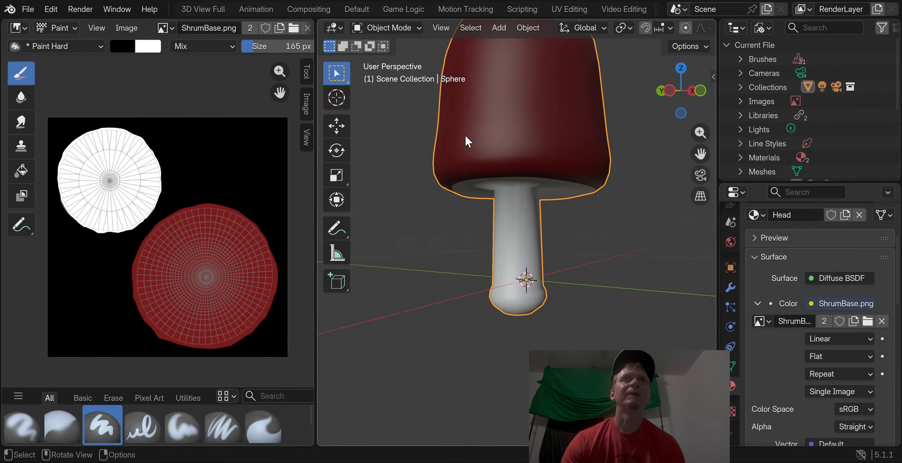
Enter Edit Mode and select a single vertex on the bulge at the stem's base
left_click(394, 31)
left_click(393, 56)
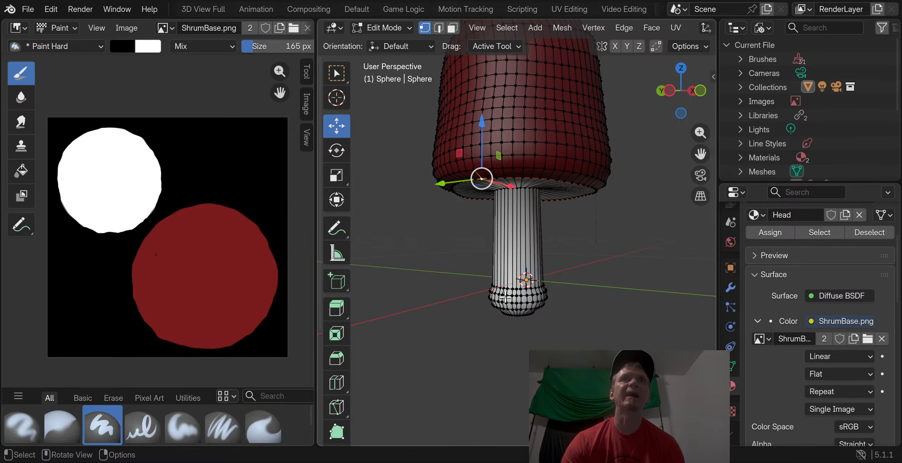
middle_click_drag(505, 290, 570, 289)
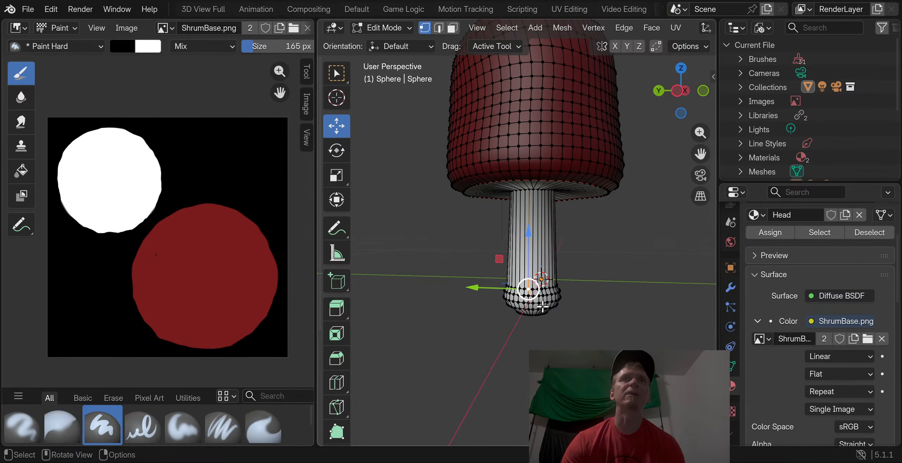
scroll(543, 307, "up", 3)
middle_click_drag(549, 333, 533, 256, "shift")
left_click(529, 269)
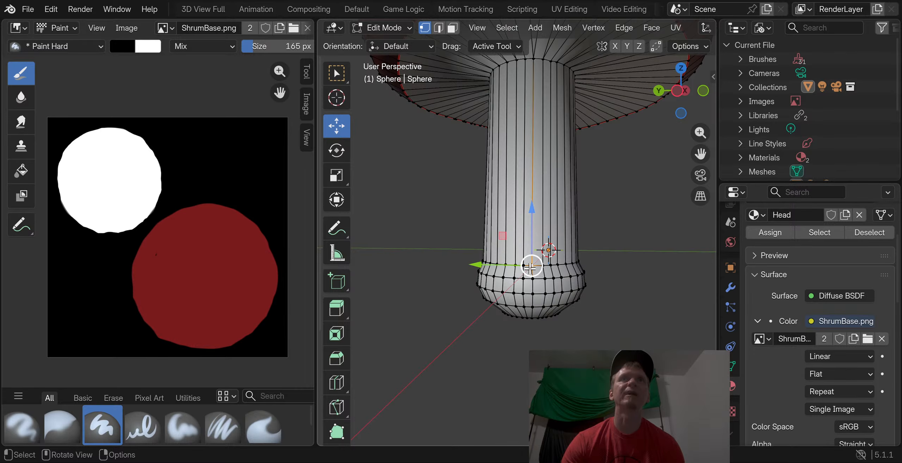
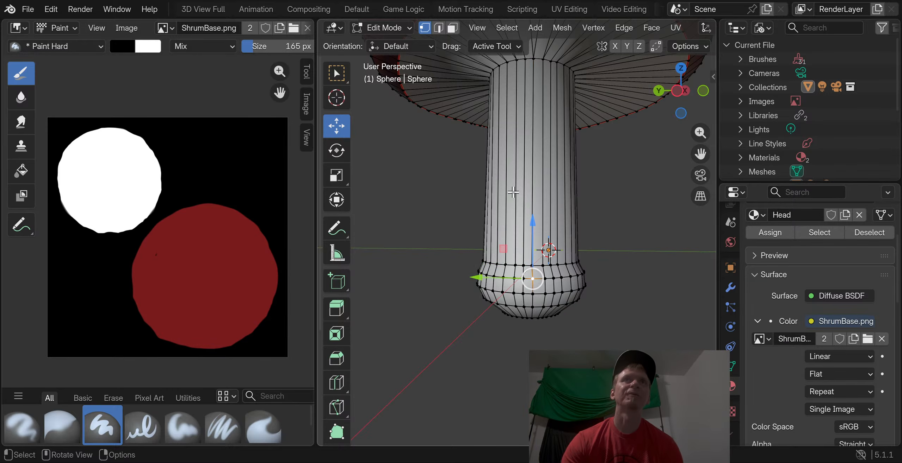
Select the vertex rings all the way around the bulge at the stem's base
middle_click_drag(513, 192, 525, 219)
middle_click_drag(514, 226, 488, 230)
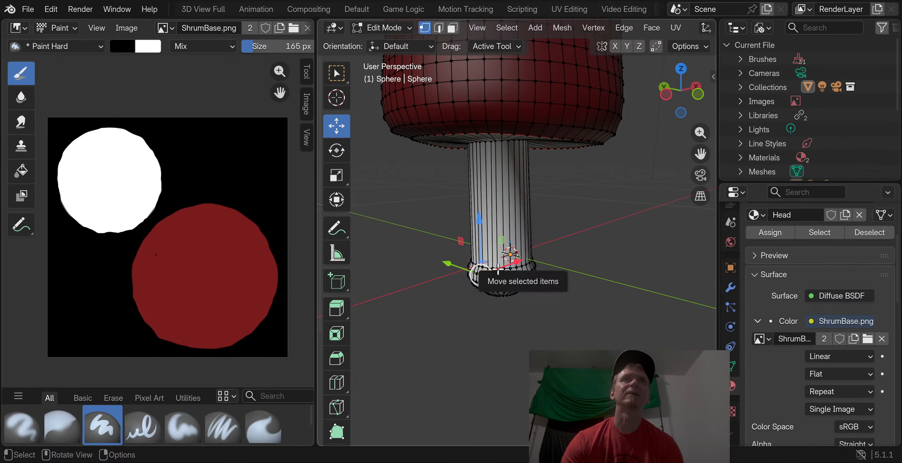
middle_click_drag(507, 271, 516, 270)
scroll(516, 269, "up", 6)
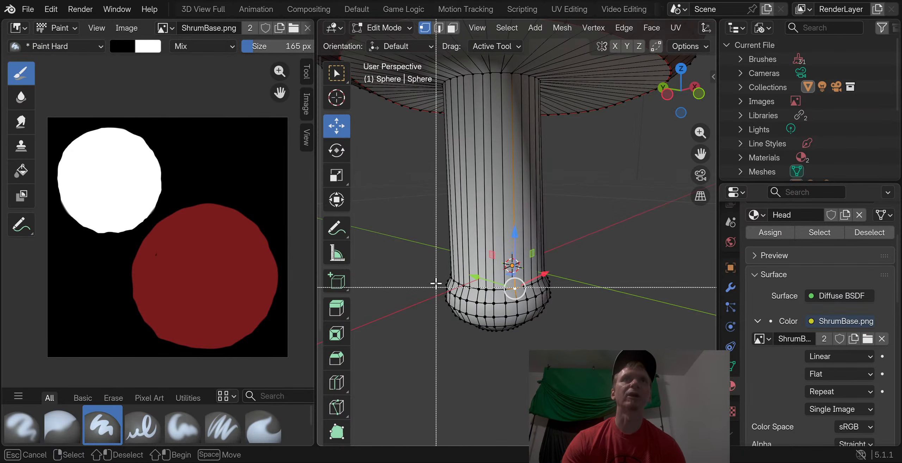
left_click_drag(436, 280, 607, 340)
middle_click_drag(447, 313, 626, 306)
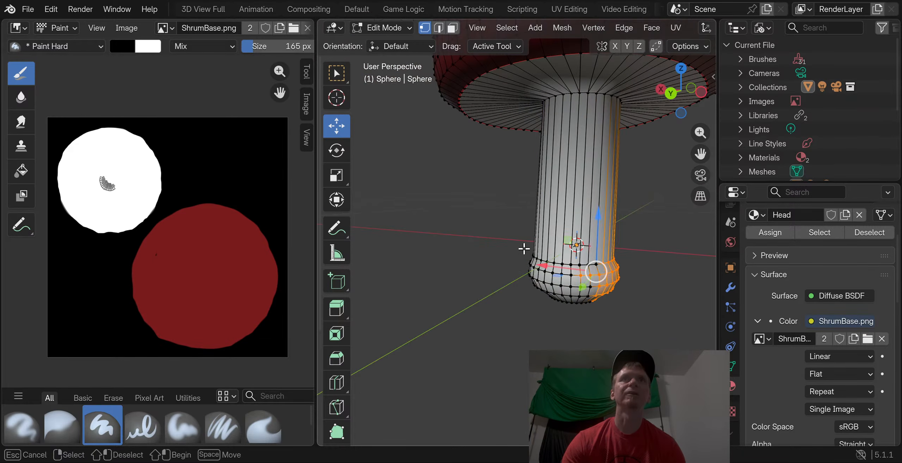
middle_click_drag(523, 250, 247, 295)
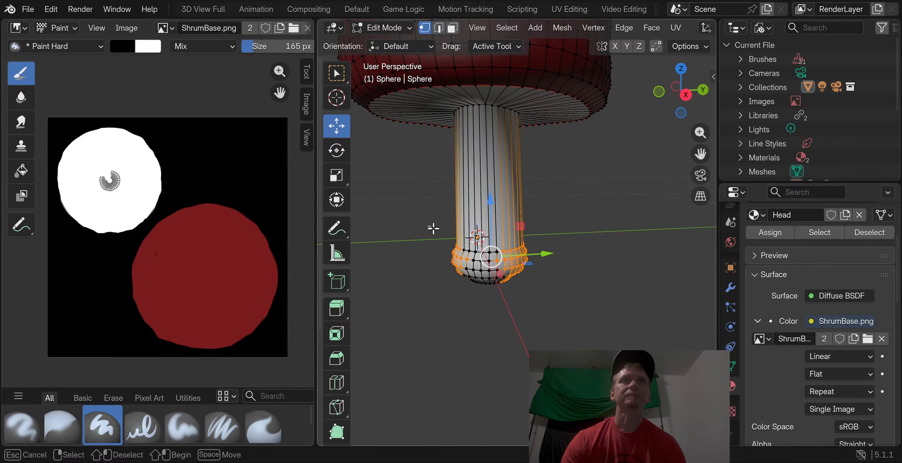
middle_click_drag(433, 228, 465, 289)
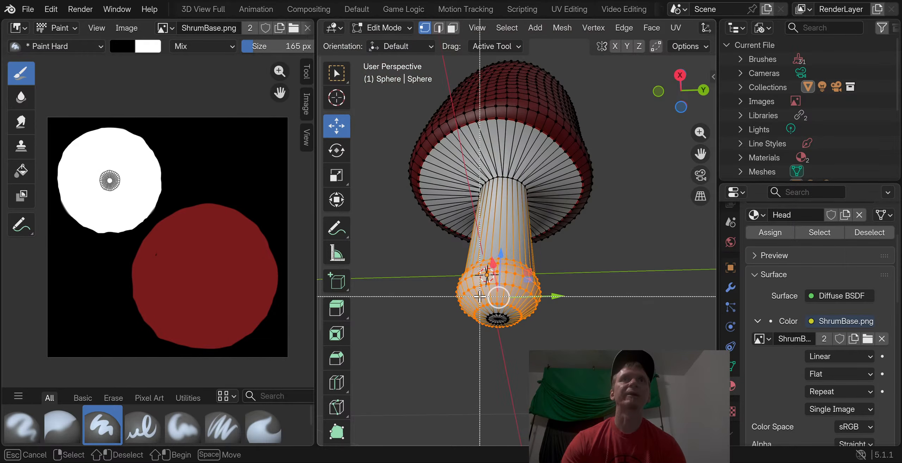
middle_click_drag(513, 330, 507, 242)
scroll(507, 241, "down", 5)
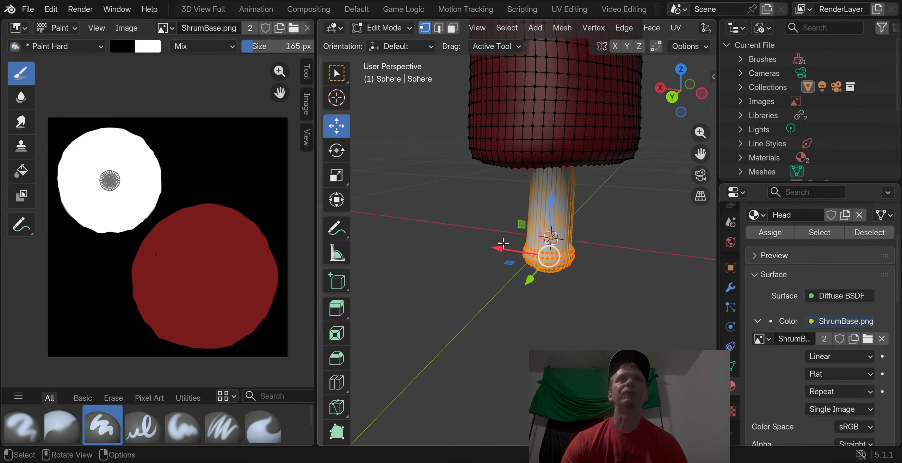
Scale the stem-base rings outward so the stem flares towards its foot, activate the Move tool, and drop the ring selection
left_click(342, 176)
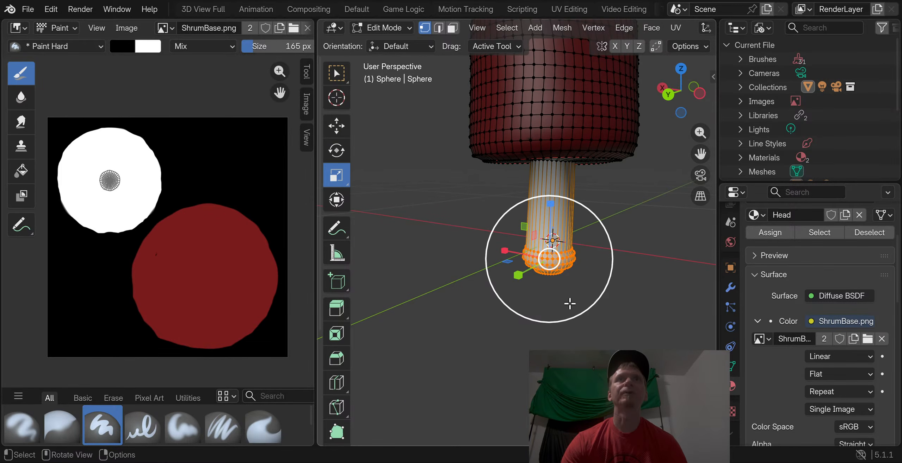
mouse_move(568, 305)
left_mouse_down()
mouse_move(579, 317)
mouse_move(568, 295)
left_mouse_up()
scroll(464, 237, "down", 3)
middle_click_drag(465, 237, 452, 224)
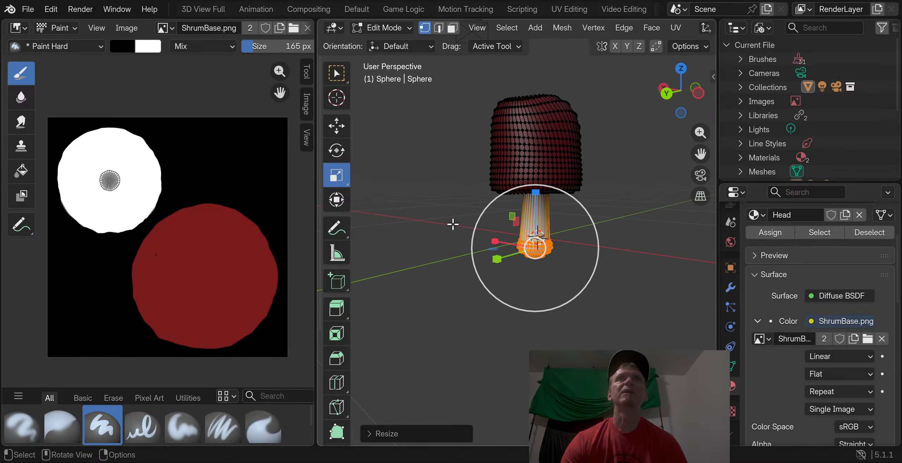
left_click(337, 125)
left_click(489, 155)
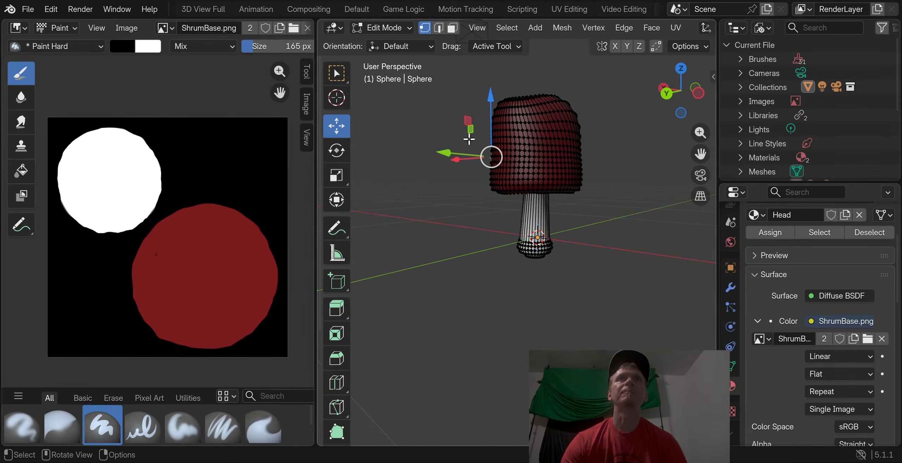
middle_click_drag(489, 155, 443, 154)
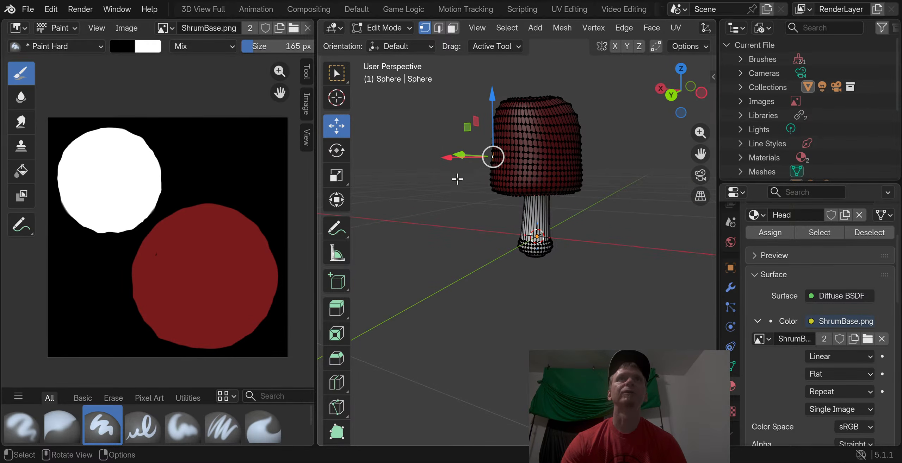
Return to Object Mode and inspect the whole mushroom's proportions from the front and sides
left_click(374, 28)
left_click(381, 44)
left_click(435, 158)
middle_click_drag(432, 190, 519, 231)
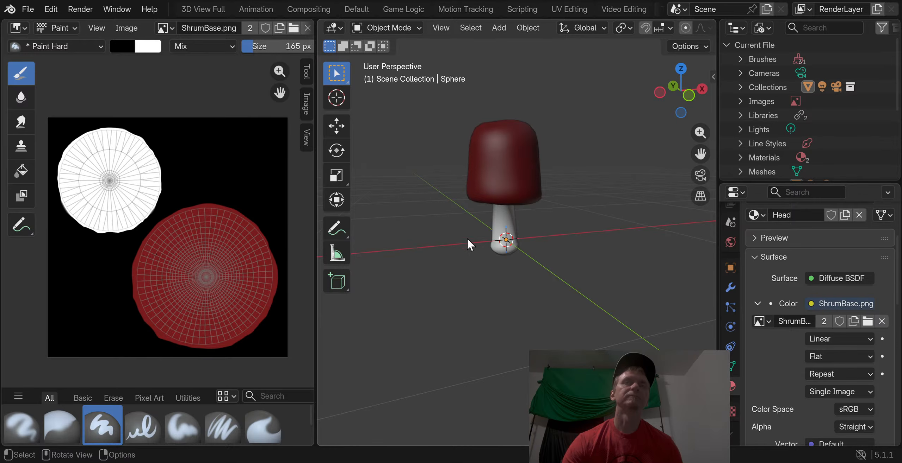
middle_click_drag(468, 244, 524, 249)
scroll(464, 248, "up", 4)
middle_click_drag(464, 248, 599, 207)
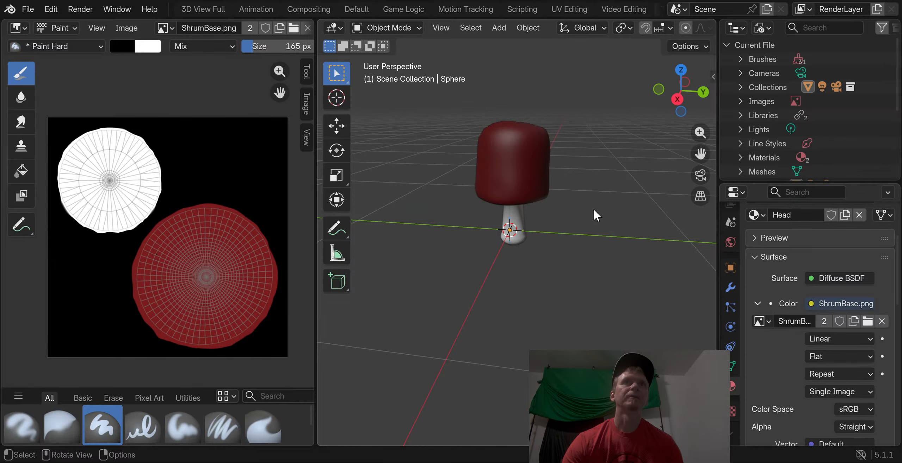
scroll(526, 208, "up", 6)
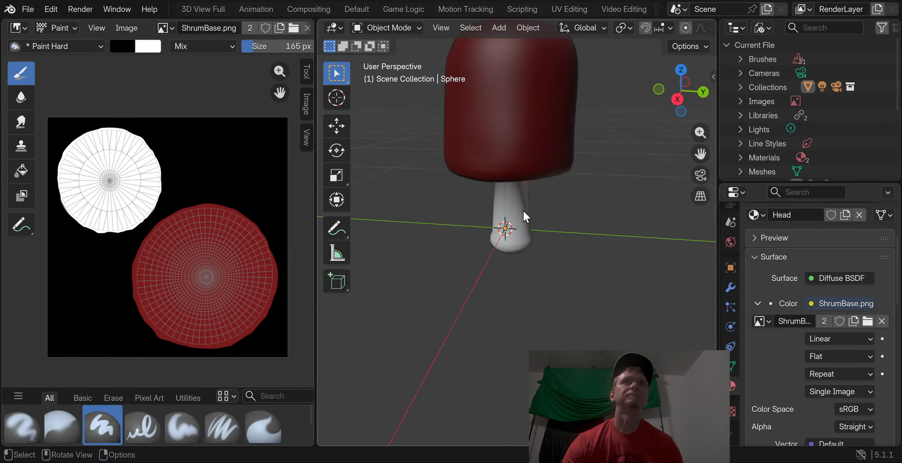
middle_click_drag(483, 196, 413, 175)
scroll(447, 177, "down", 4)
scroll(447, 173, "up", 2)
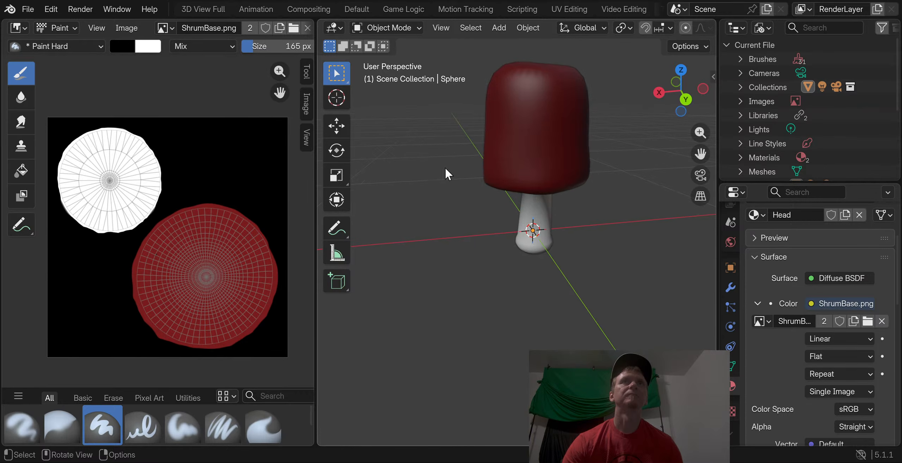
scroll(446, 163, "down", 1)
middle_click_drag(448, 156, 469, 155, "shift")
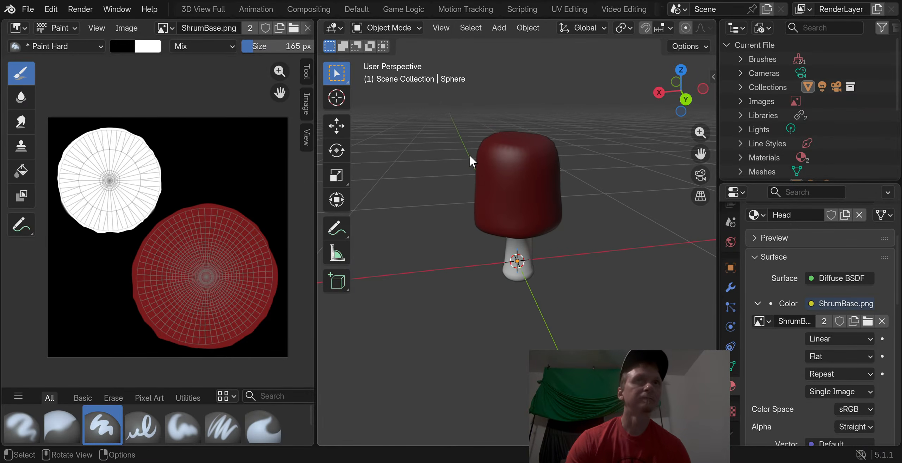
left_click(389, 27)
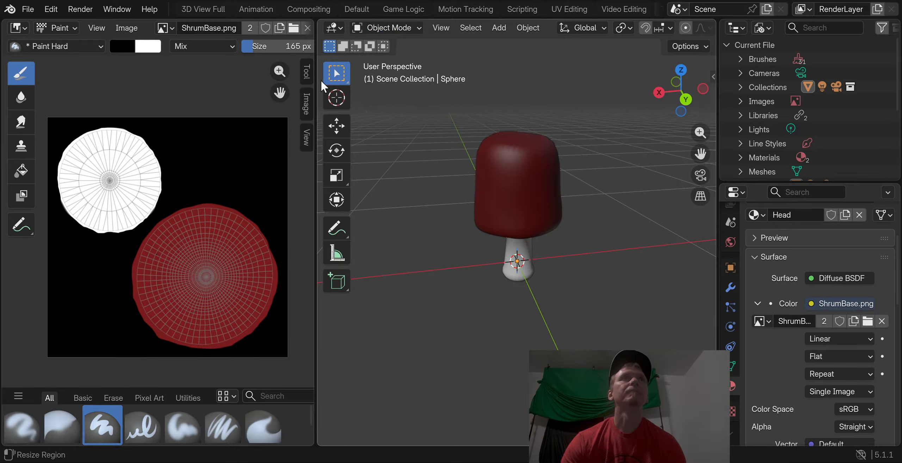
Save the reshaped mushroom file as Shrum4.blend
left_click(28, 9)
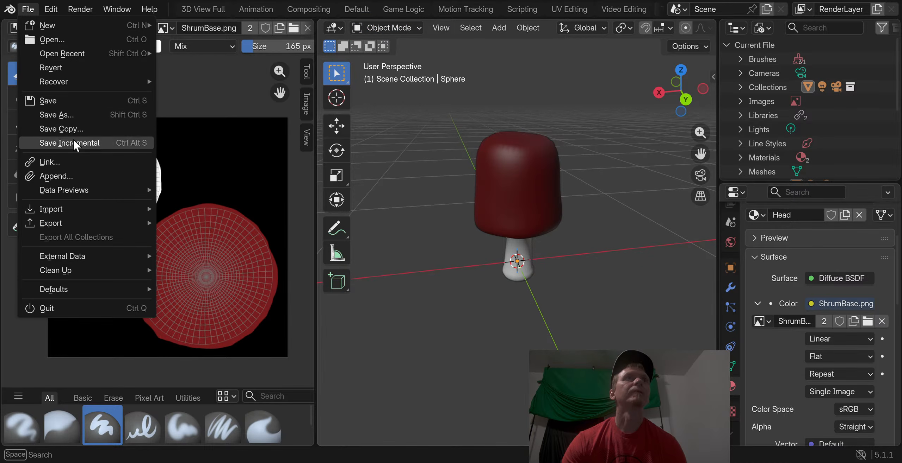
left_click(74, 114)
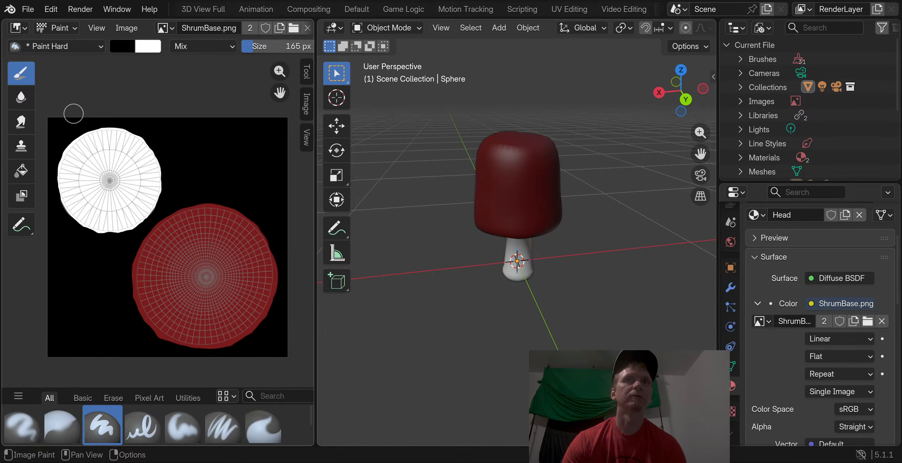
key("ctrl+s")
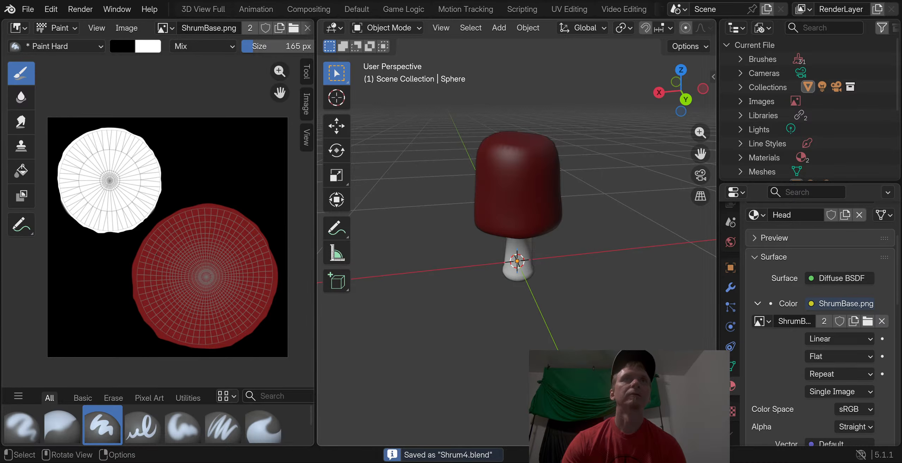
left_click(28, 9)
left_click(48, 101)
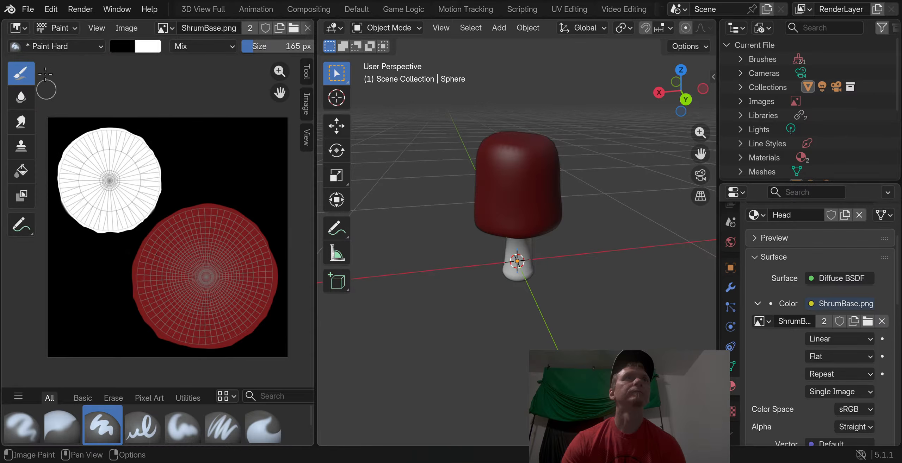
Open Shrum2.blend to check its mushroom, and reopen Shrum4.blend
left_click(28, 9)
mouse_move(58, 54)
left_click(203, 67)
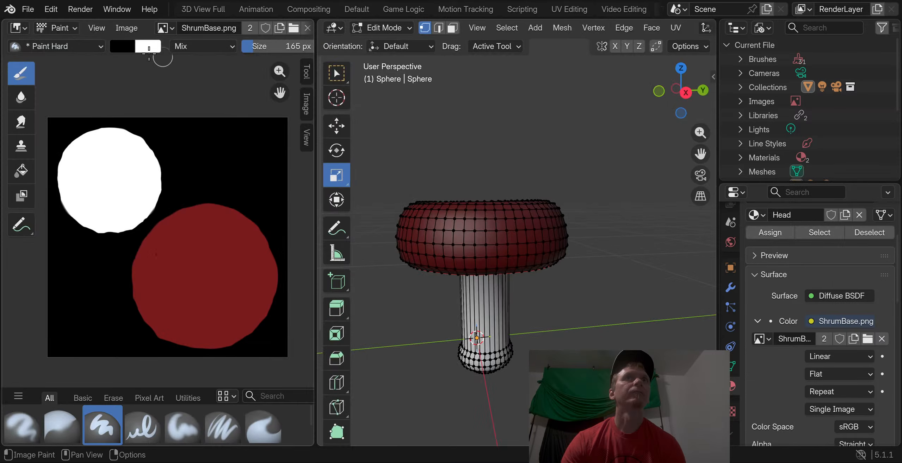
left_click(28, 10)
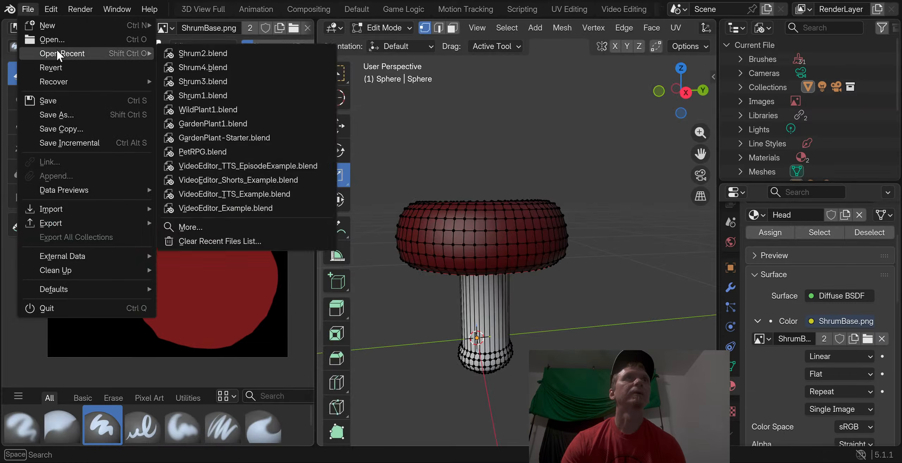
left_click(187, 63)
Export the tall-capped mushroom in glTF 2.0 format
left_click(28, 10)
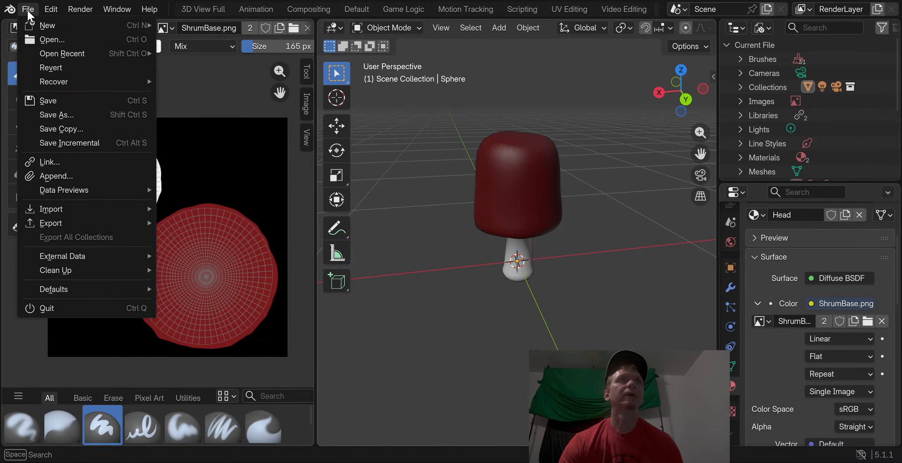
mouse_move(88, 226)
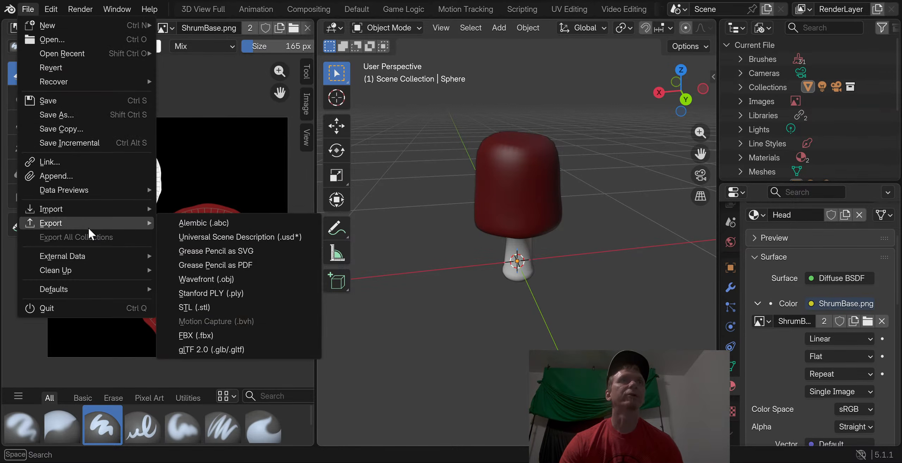
left_click(216, 350)
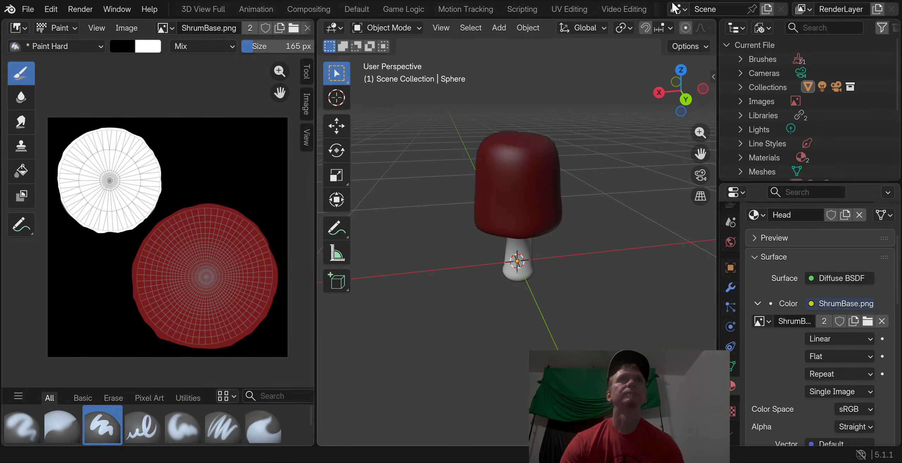
Enter Edit Mode on the mushroom and select all vertices of the Head vertex group
left_click(387, 28)
left_click(398, 58)
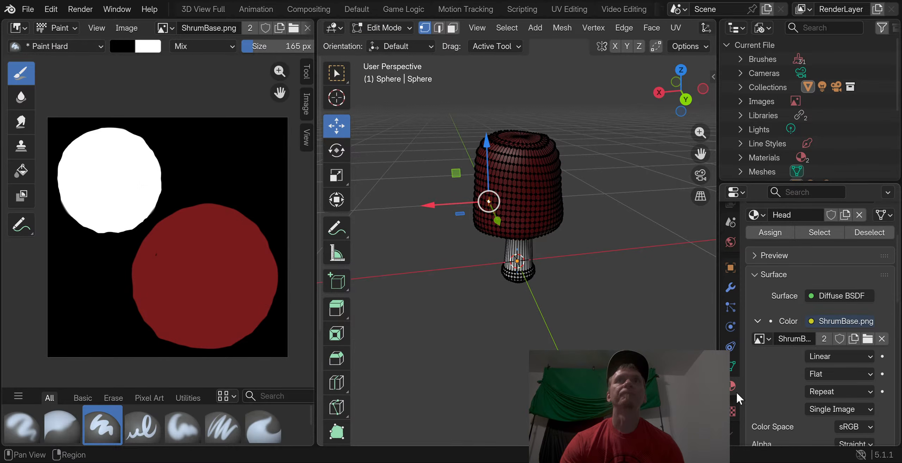
left_click(733, 364)
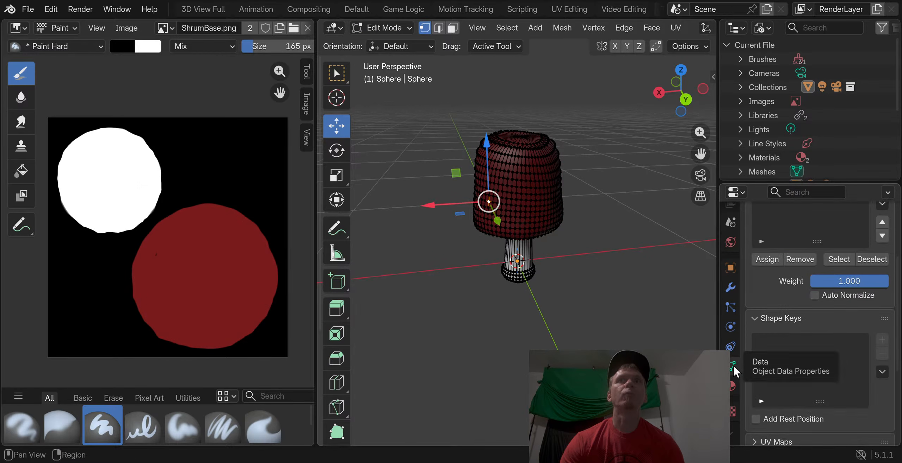
scroll(845, 292, "up", 5)
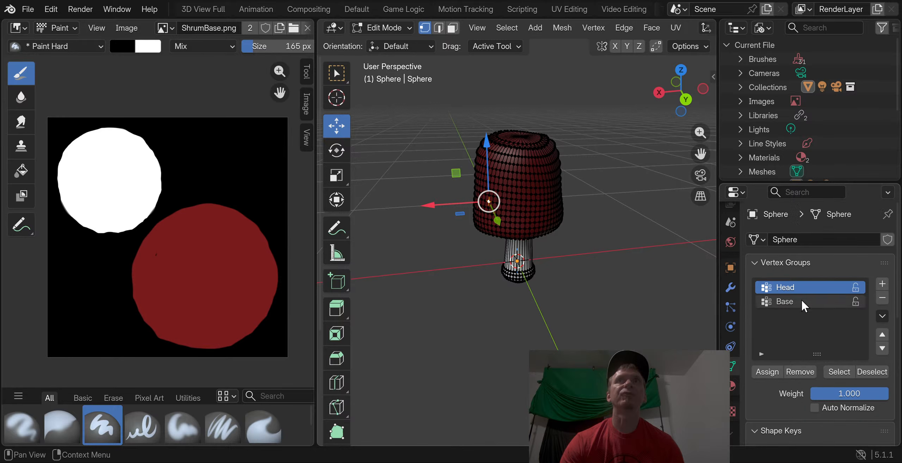
left_click(799, 302)
left_click(794, 290)
left_click(832, 371)
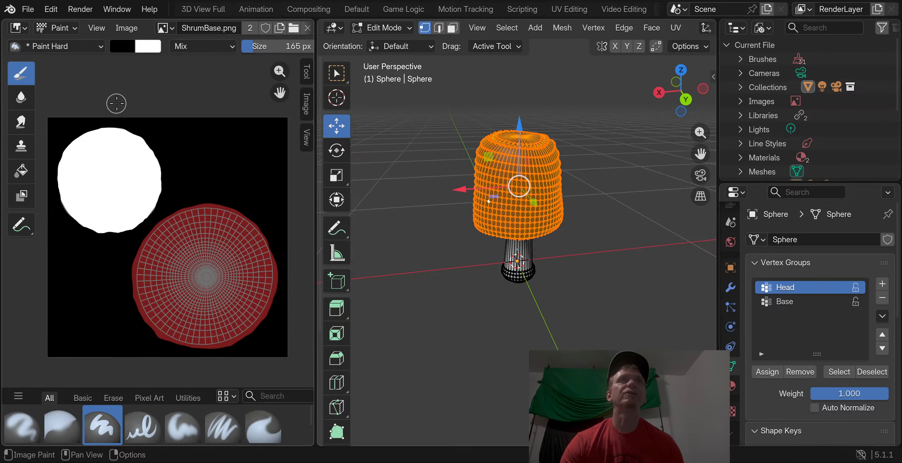
Unwrap the selected mushroom cap with the Conformal method
middle_click_drag(446, 124, 519, 108)
left_click(671, 26)
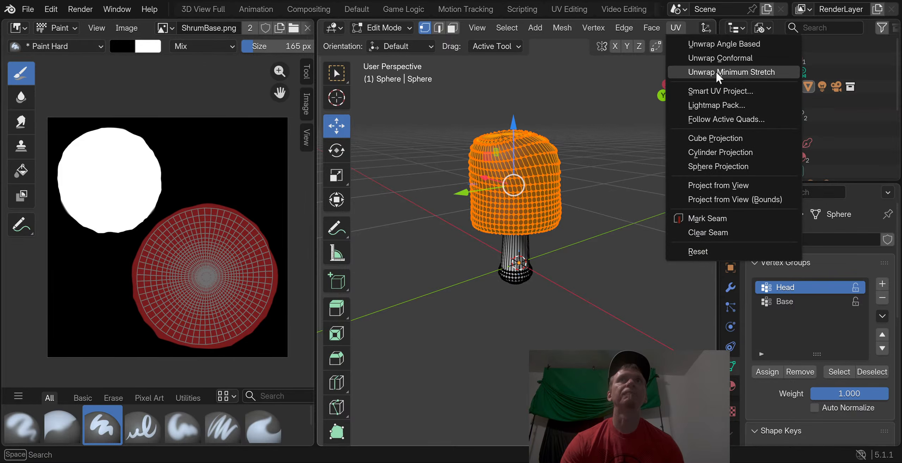
left_click(723, 58)
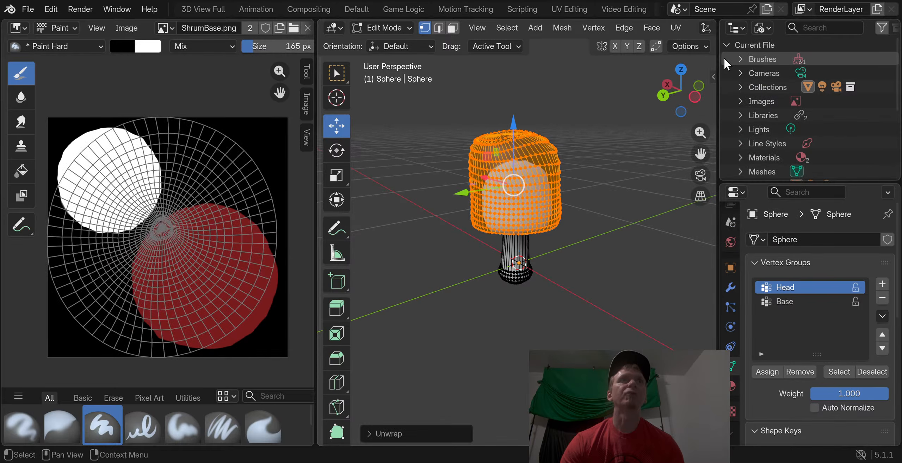
Split the image area horizontally, turn the upper half into a UV Editor with the Select tool active, and enlarge it
left_click(66, 27)
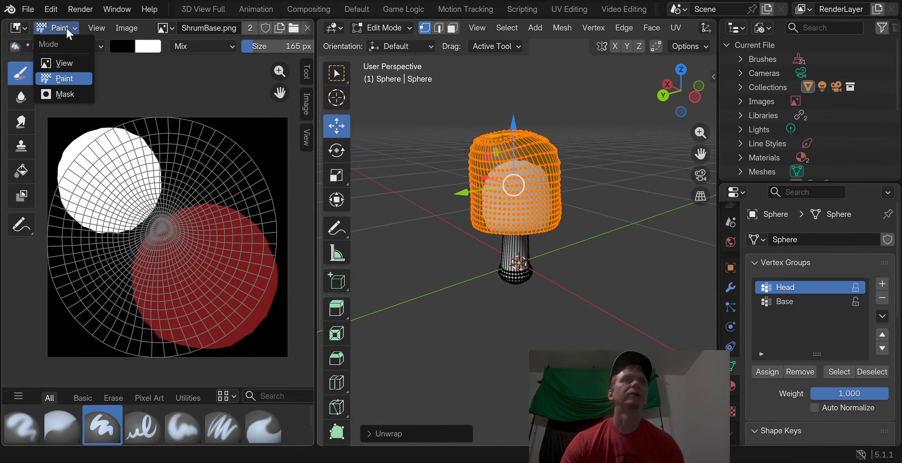
right_click(30, 21)
left_click(33, 37)
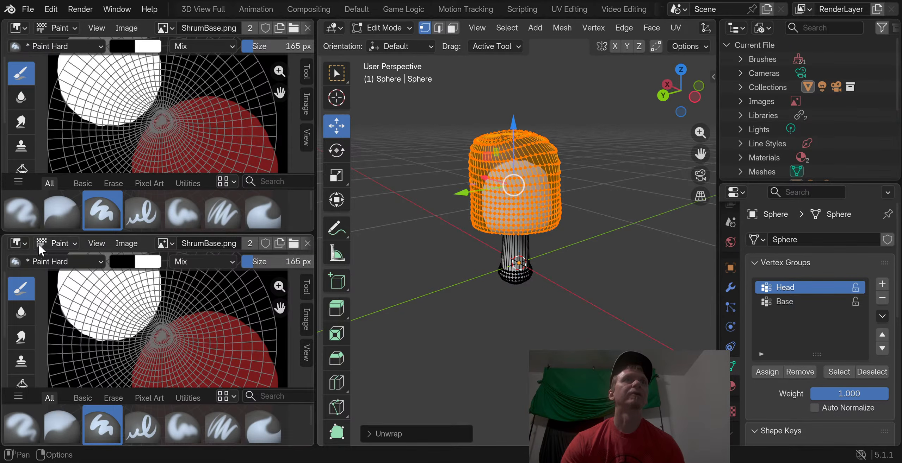
left_click(16, 26)
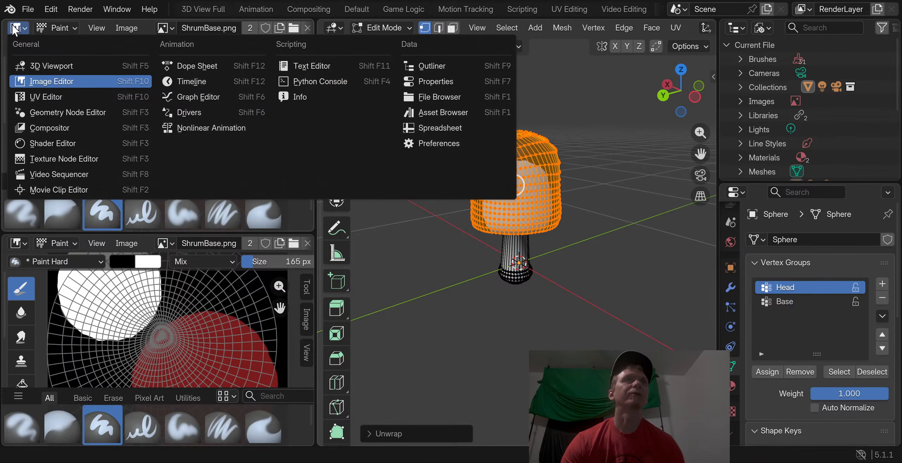
left_click(61, 98)
scroll(59, 102, "down", 3)
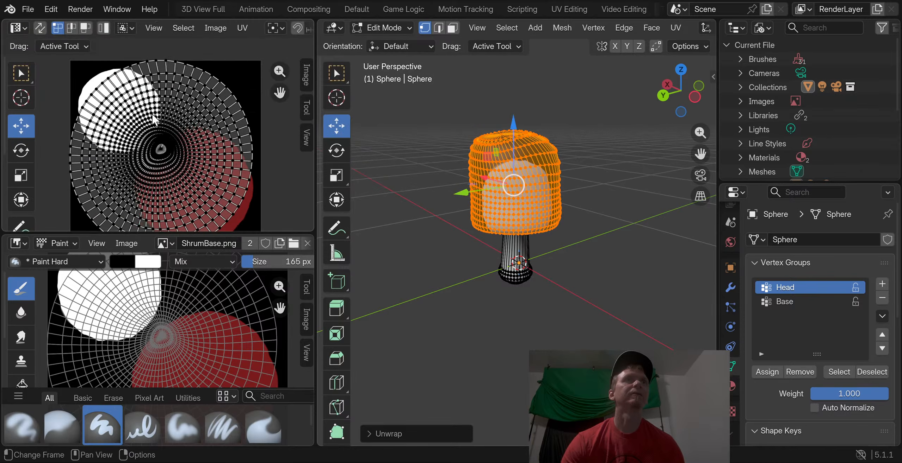
left_click(20, 73)
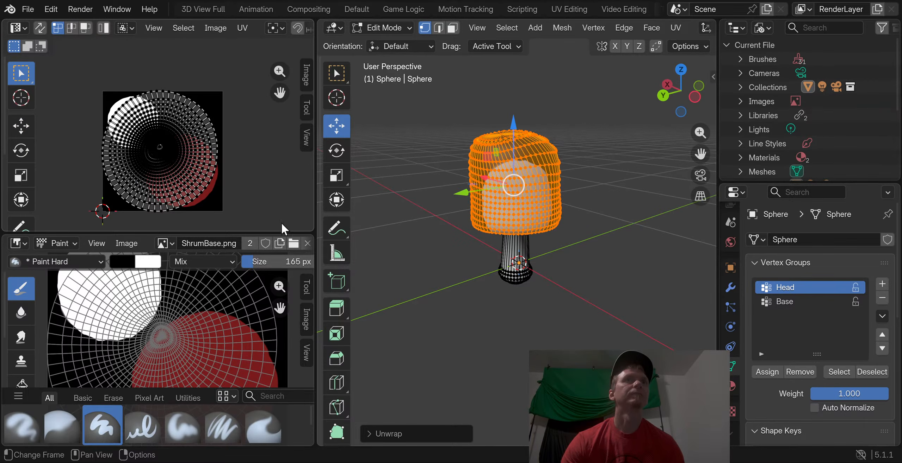
left_click(19, 244)
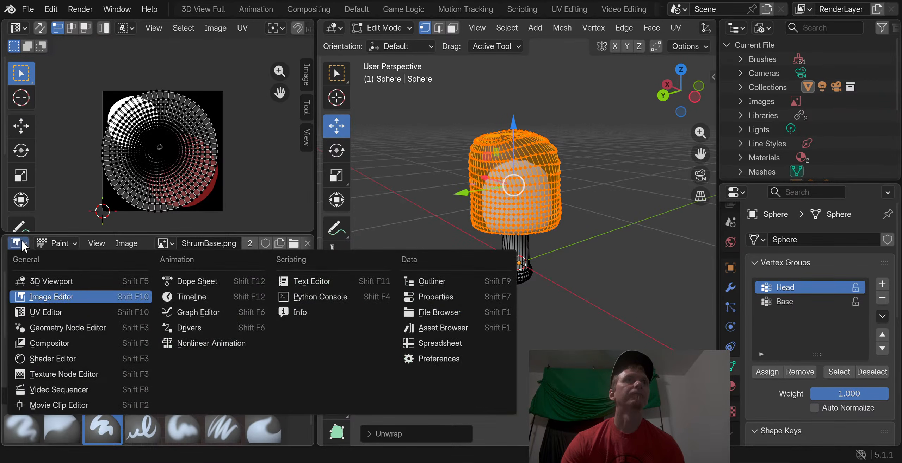
left_click(21, 241)
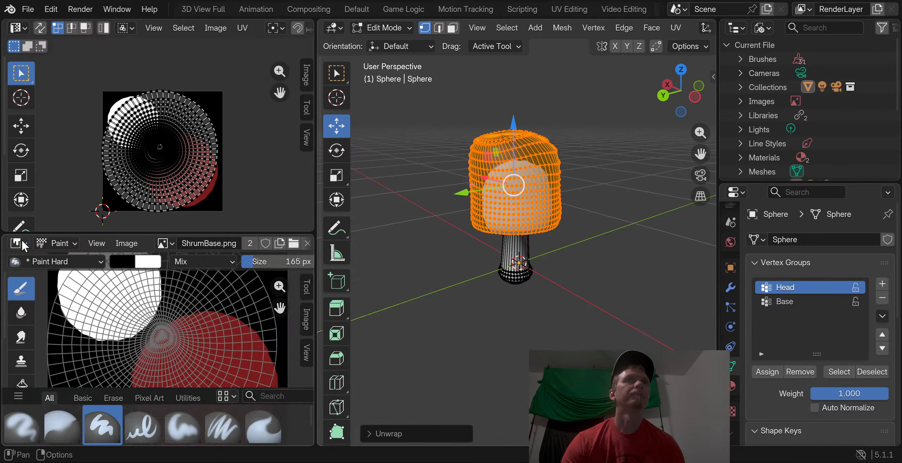
left_click_drag(100, 233, 101, 428)
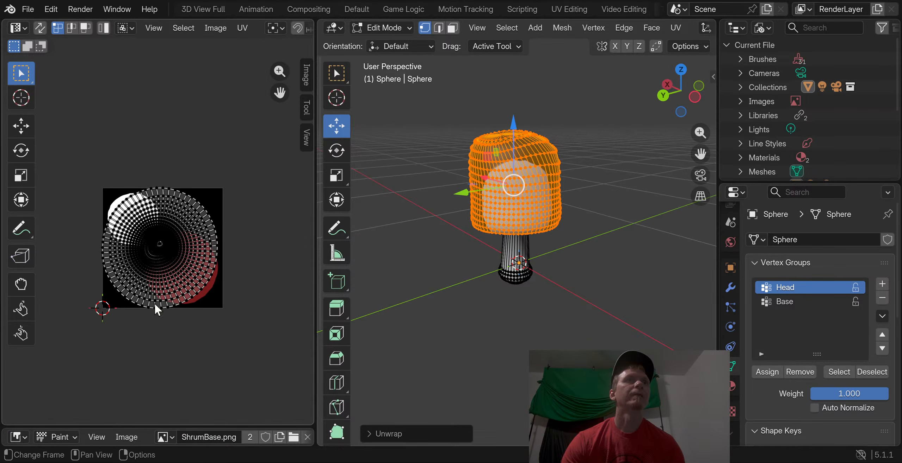
Select the cap's whole UV island and scale it down to about the size of the red circle
left_click_drag(100, 172, 233, 316)
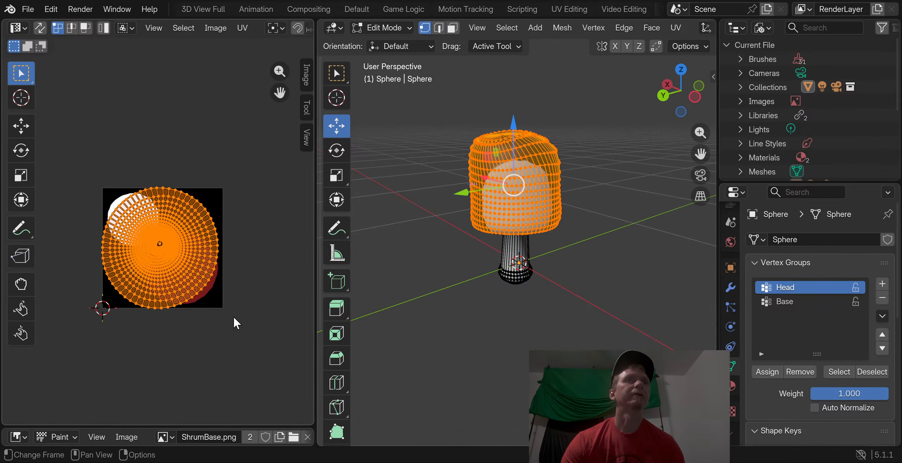
scroll(128, 254, "up", 2)
middle_click_drag(101, 156, 115, 152)
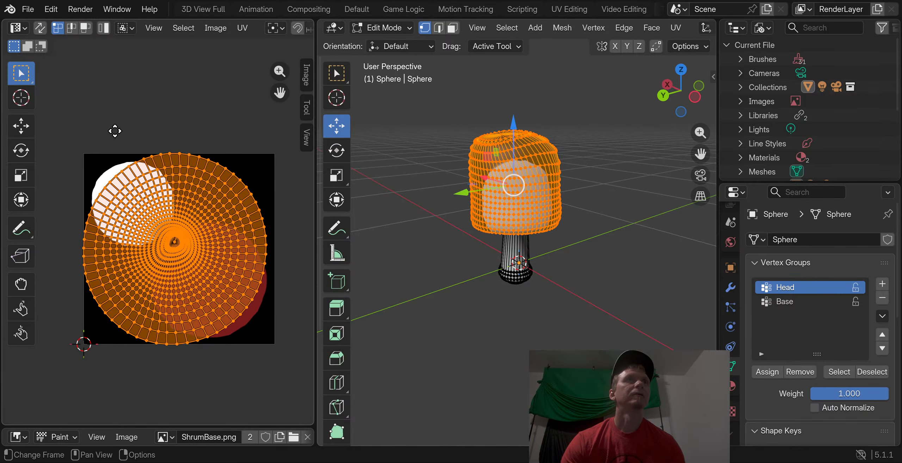
left_click(22, 173)
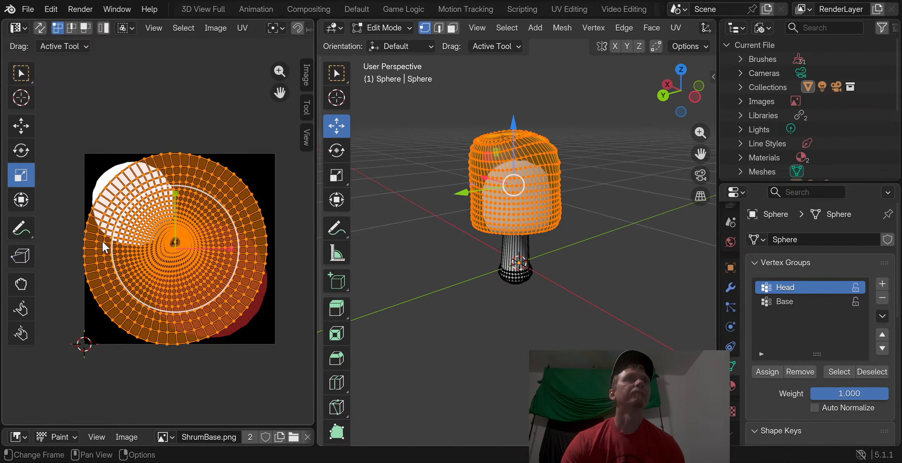
left_click_drag(101, 241, 107, 203)
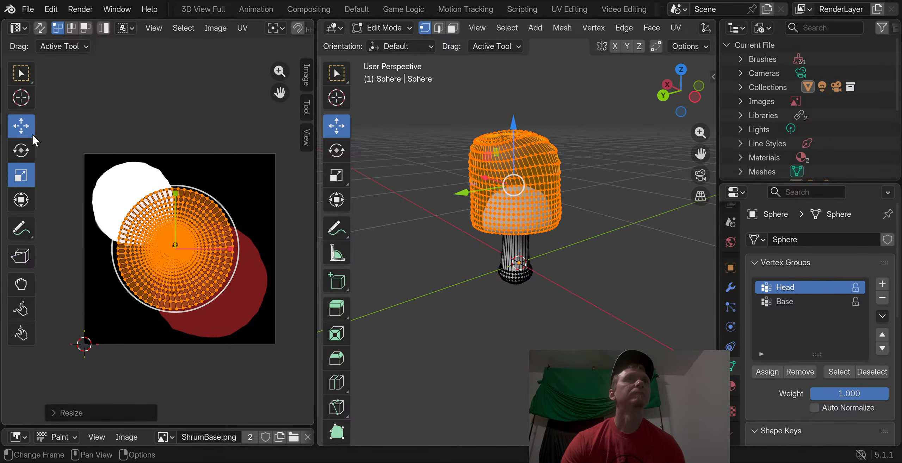
Move the cap's UV island onto the red circle, fine-tune its scale and position to fit inside, and deselect it
left_click(21, 127)
left_click_drag(237, 247, 265, 249)
left_click_drag(202, 188, 202, 220)
left_click_drag(270, 283, 274, 280)
left_click(21, 174)
left_click_drag(175, 288, 177, 292)
left_click(21, 125)
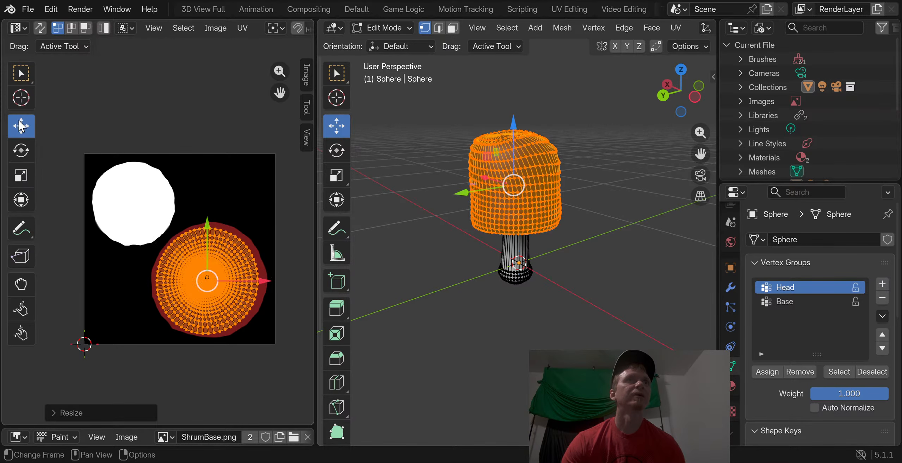
left_click_drag(263, 281, 265, 282)
left_click(241, 113)
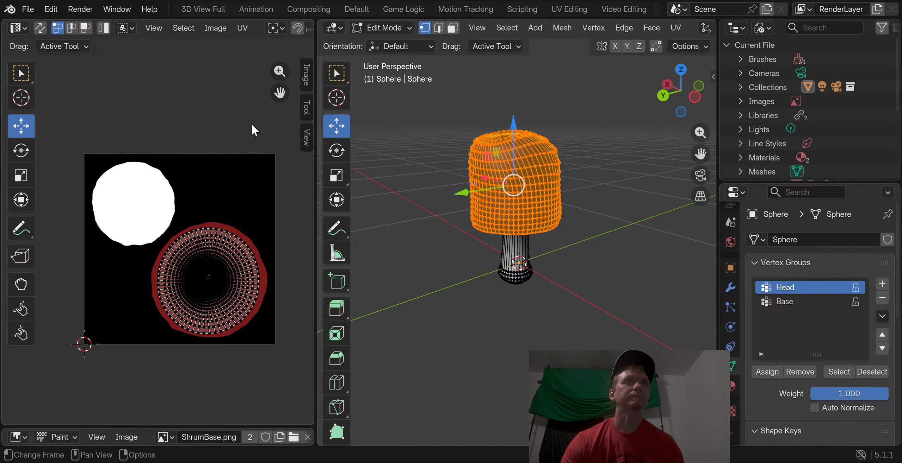
Deselect the cap mesh, return to Object Mode, and save Shrum4.blend
left_click(421, 116)
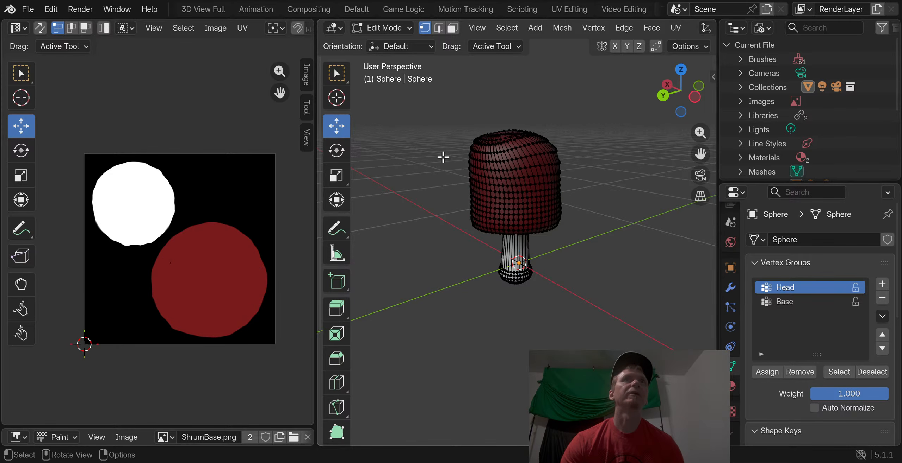
left_click(365, 30)
left_click(382, 42)
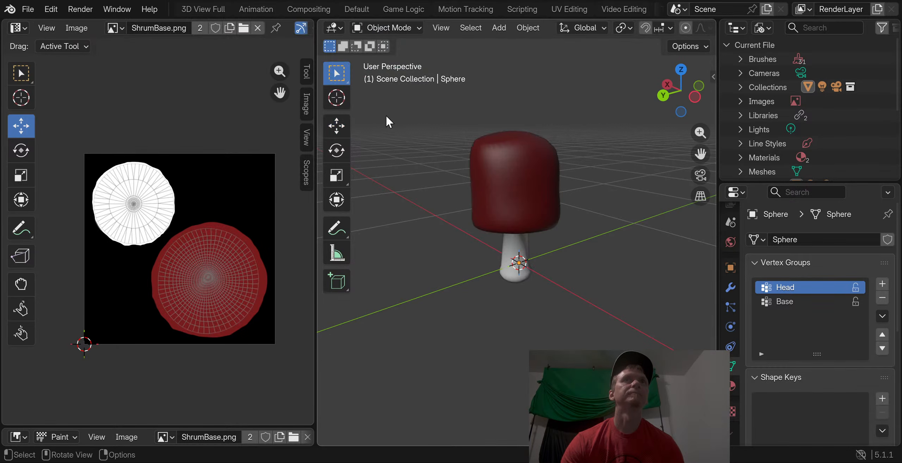
left_click(28, 10)
left_click(50, 100)
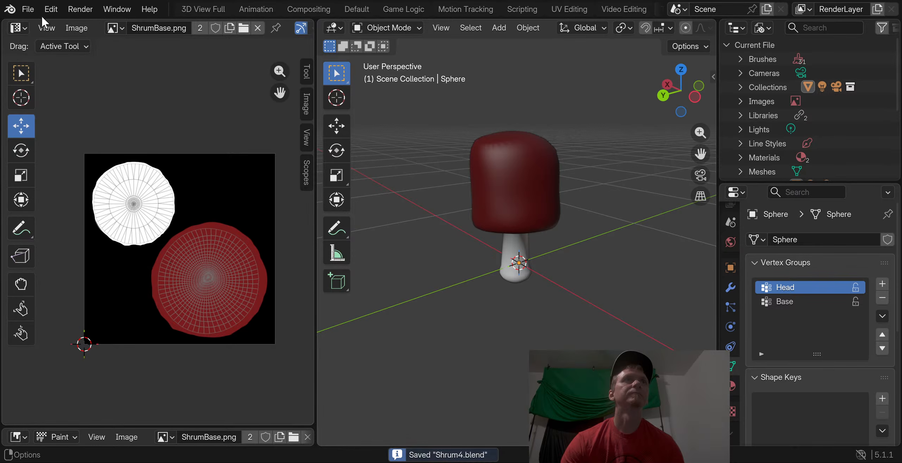
Export the mushroom with its corrected cap UVs in glTF 2.0 format
left_click(29, 9)
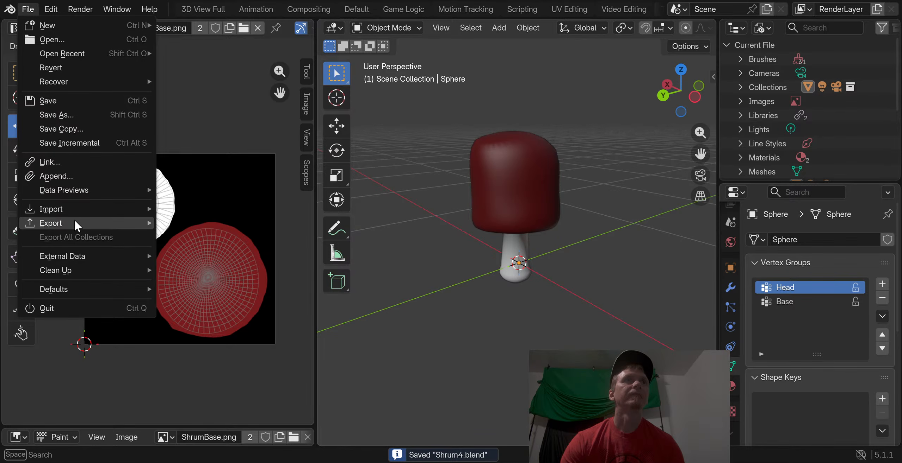
mouse_move(74, 222)
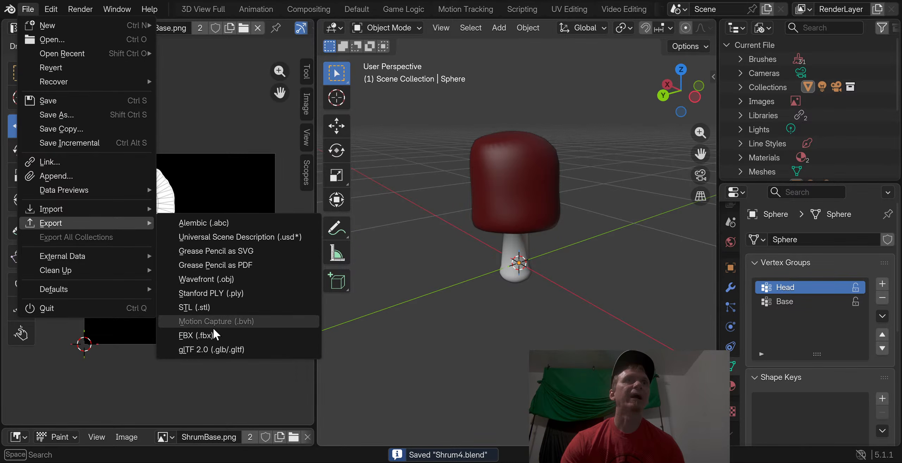
left_click(211, 350)
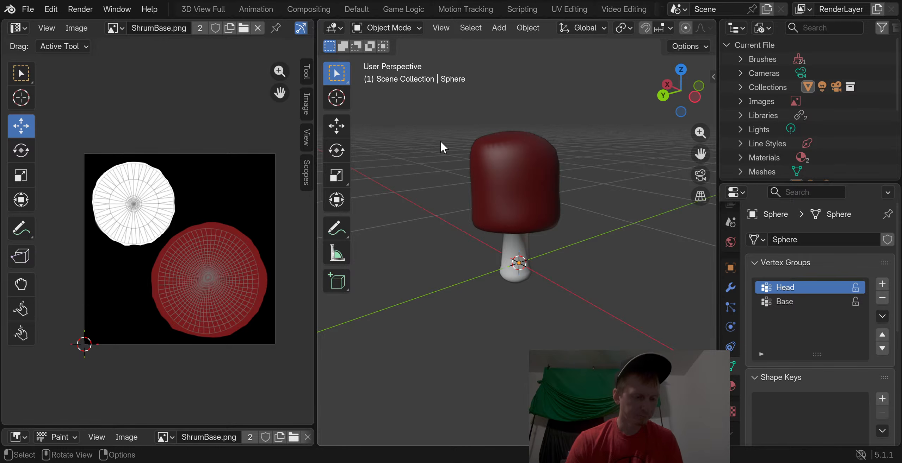
Box-select the mushroom object and inspect its cap and stem from several sides
key("b")
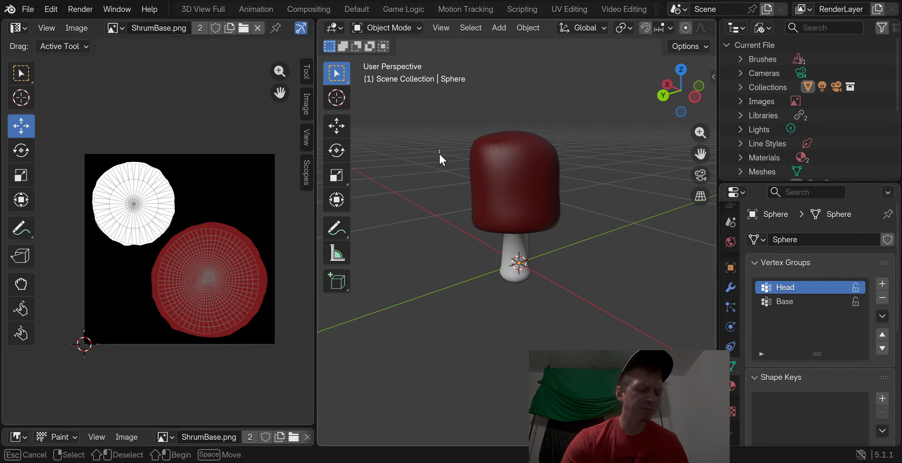
left_click_drag(439, 153, 547, 183)
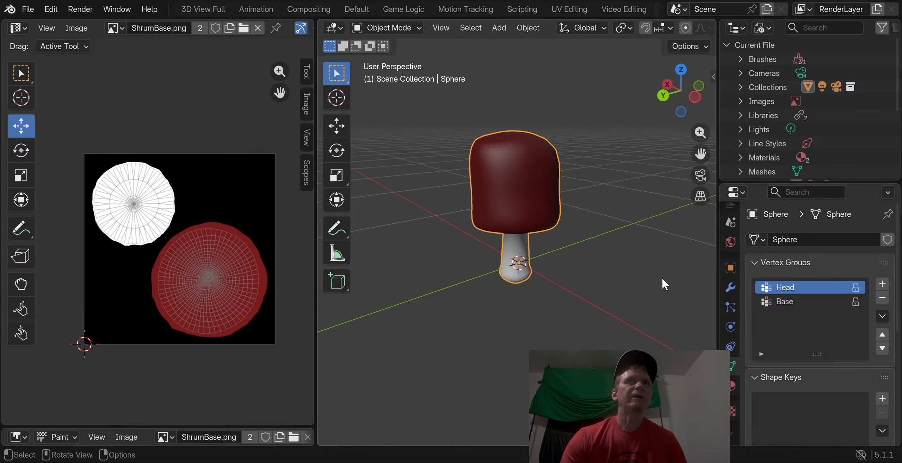
middle_click_drag(575, 159, 515, 130)
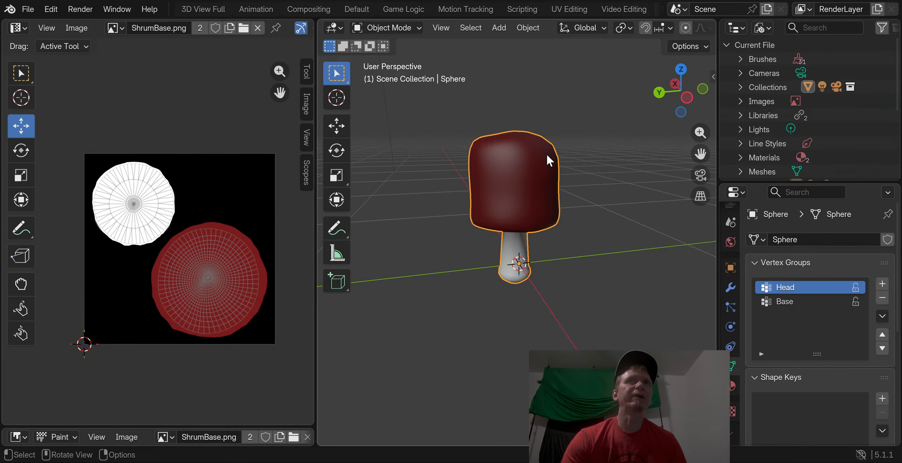
middle_click_drag(547, 155, 500, 158)
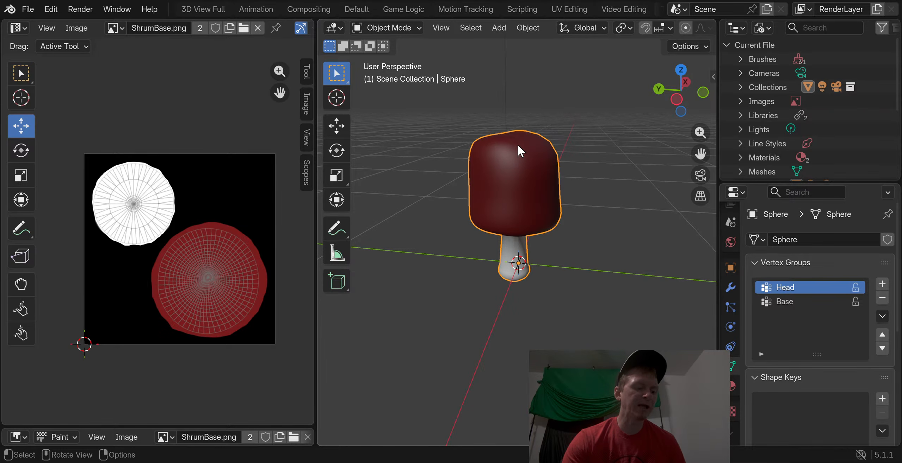
scroll(517, 143, "up", 2)
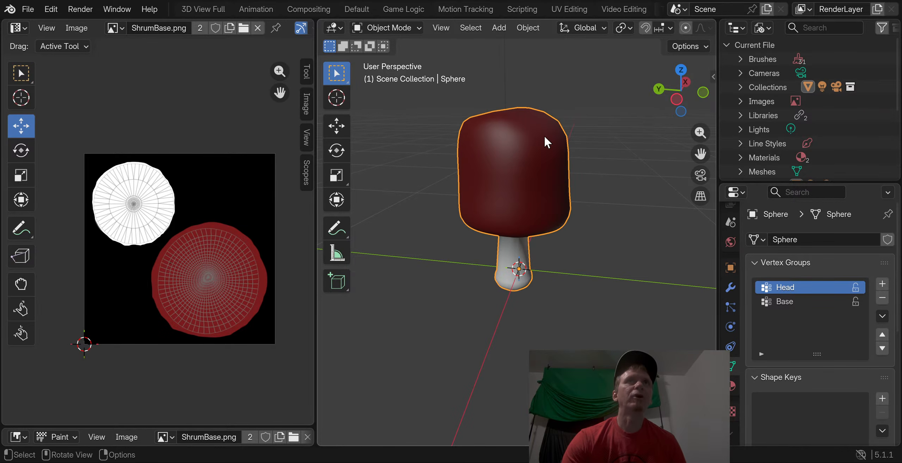
middle_click_drag(540, 129, 525, 134)
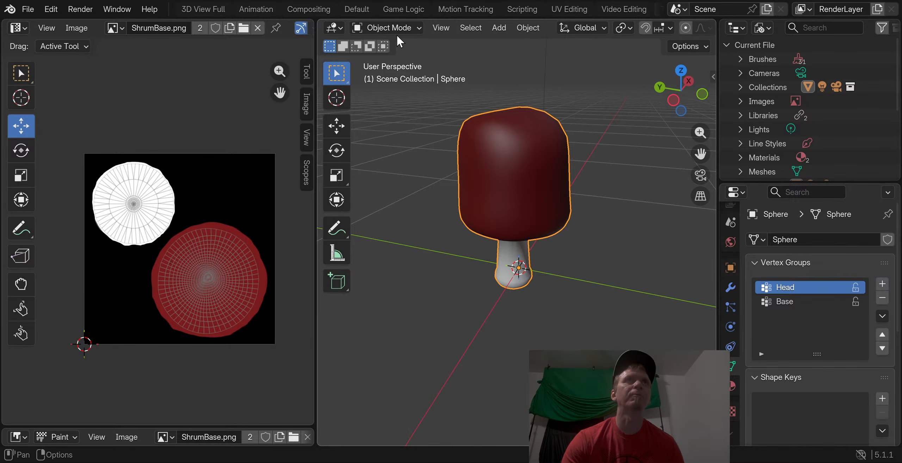
Check the mushroom cap's shading from several sides, enter Edit Mode, and select the Head vertex group
scroll(556, 127, "up", 2)
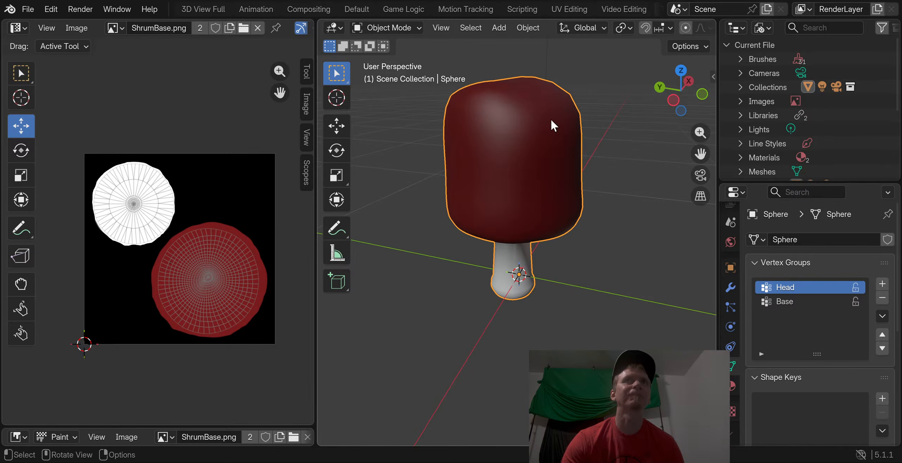
middle_click_drag(550, 119, 532, 124)
scroll(532, 124, "down", 1)
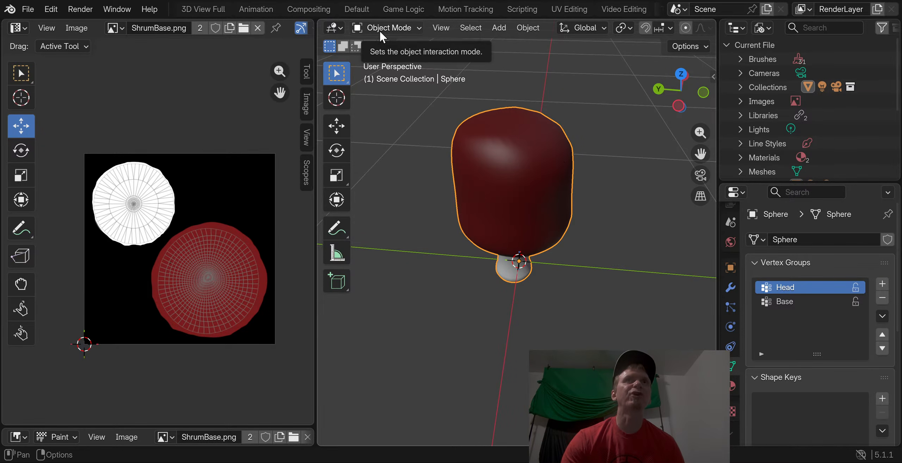
middle_click_drag(516, 122, 515, 100)
scroll(507, 161, "up", 3)
scroll(522, 147, "down", 4)
left_click(396, 25)
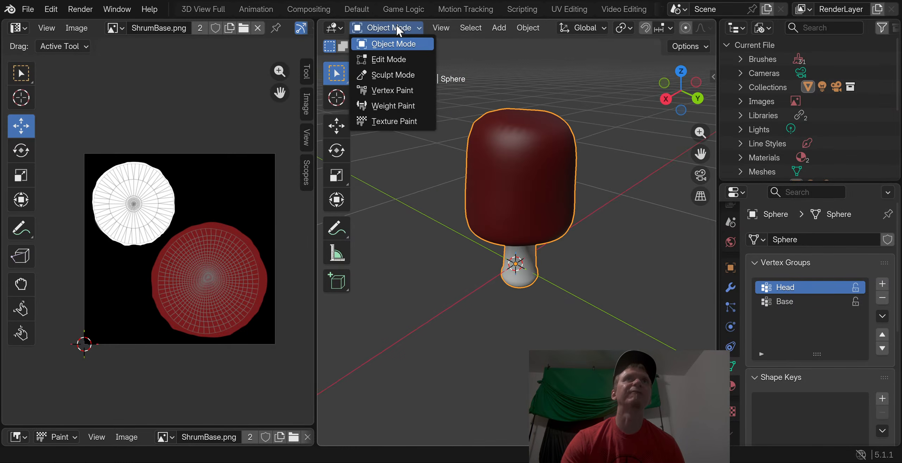
left_click(397, 57)
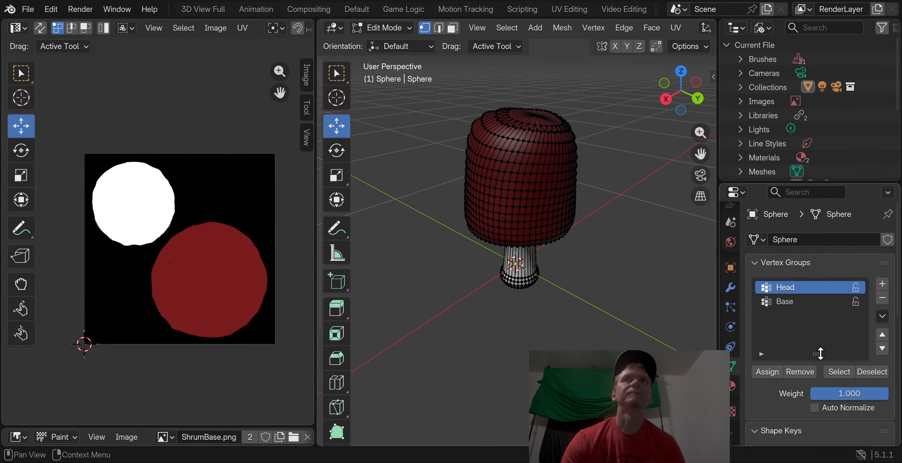
left_click(832, 371)
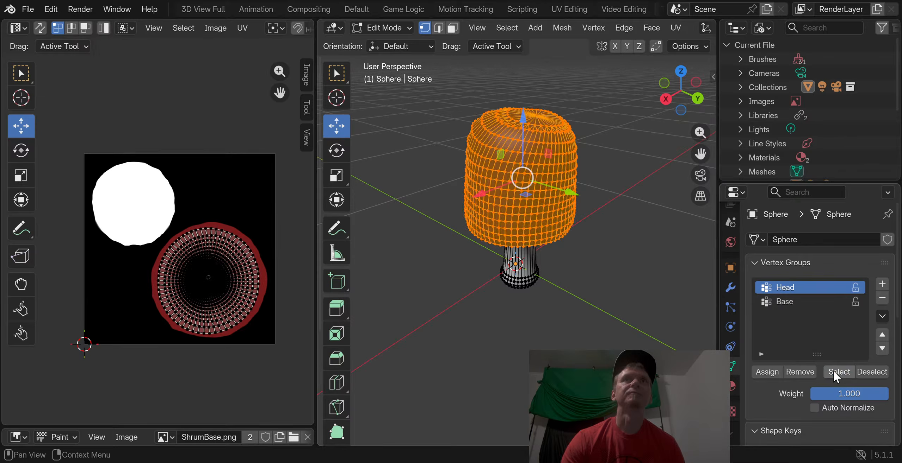
Average the selected cap's normals by face area and return to Object Mode
left_click(556, 30)
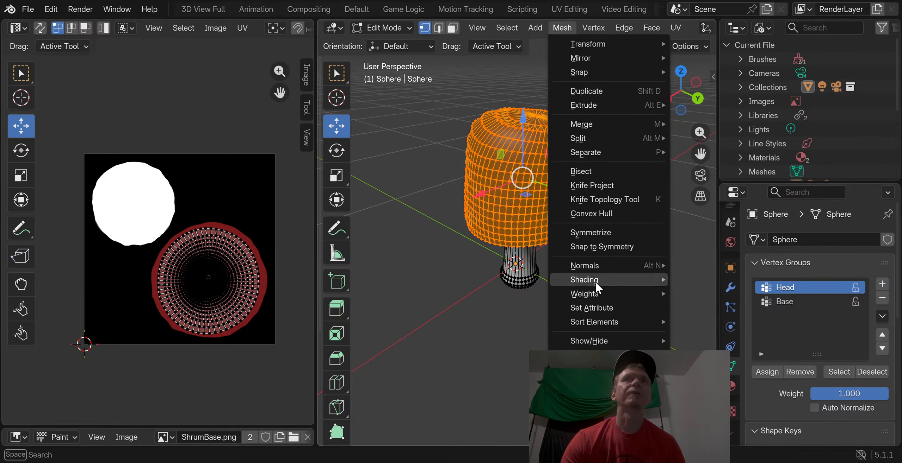
mouse_move(605, 262)
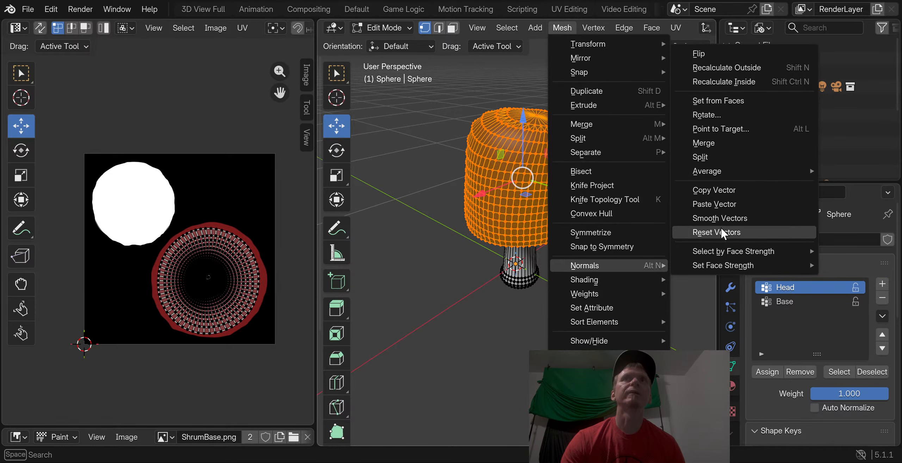
mouse_move(726, 172)
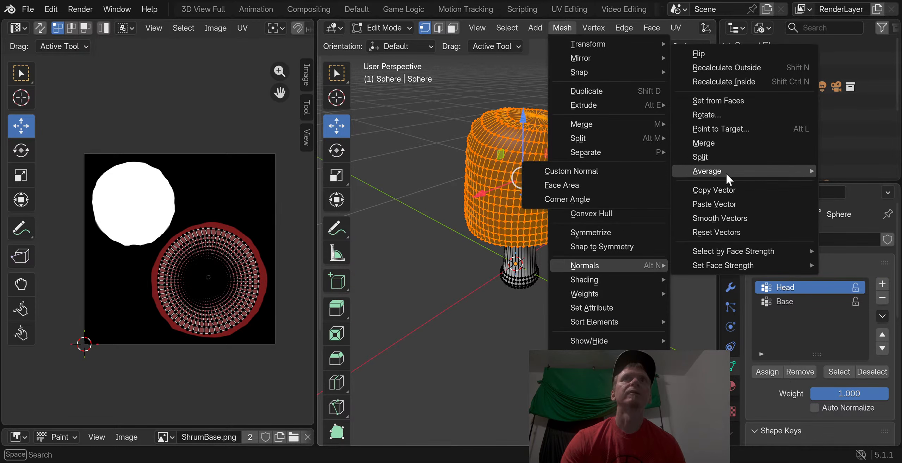
left_click(600, 181)
left_click(391, 27)
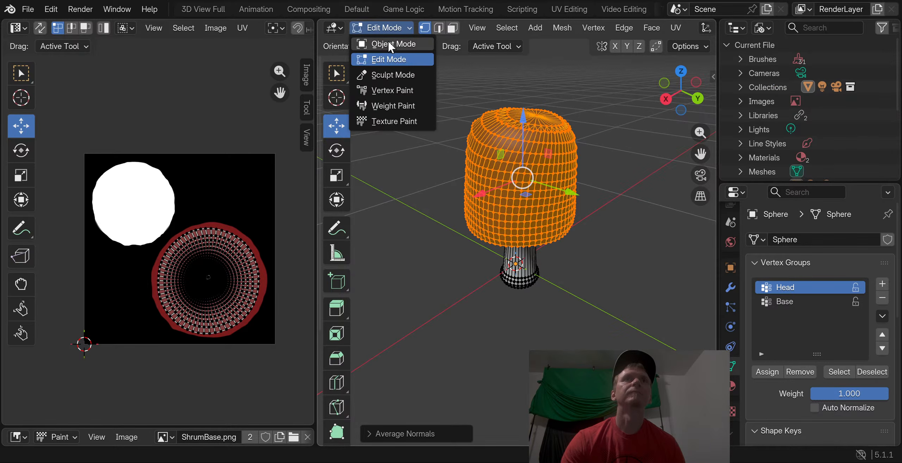
left_click(387, 40)
Save Shrum4.blend with the cap's averaged normals and export the mushroom in glTF 2.0 format
middle_click_drag(465, 87, 604, 134, "ctrl")
scroll(585, 123, "down", 4)
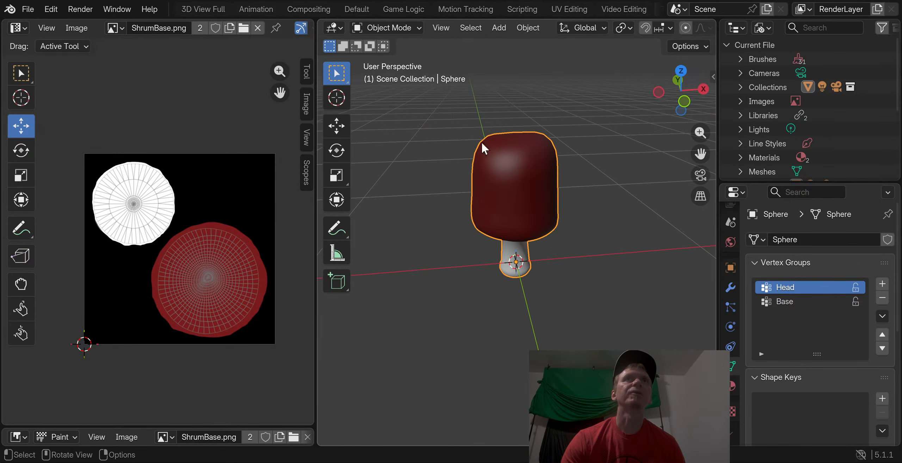
left_click(28, 10)
left_click(48, 101)
left_click(28, 10)
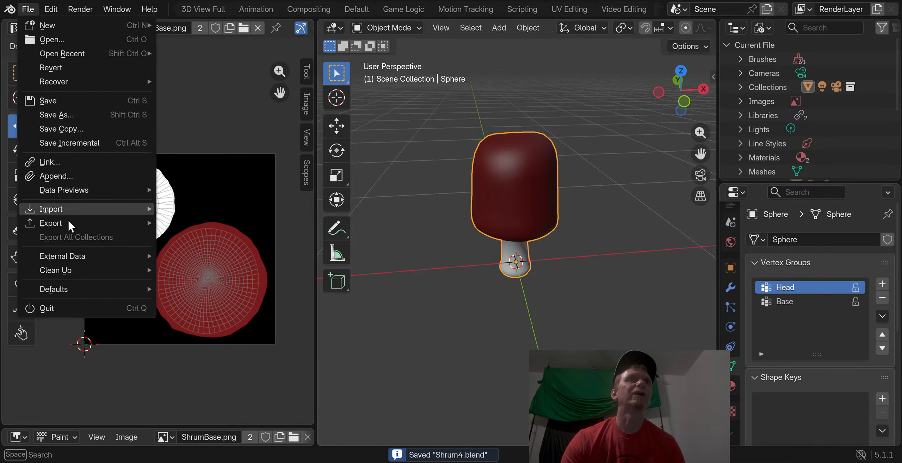
mouse_move(74, 224)
left_click(214, 352)
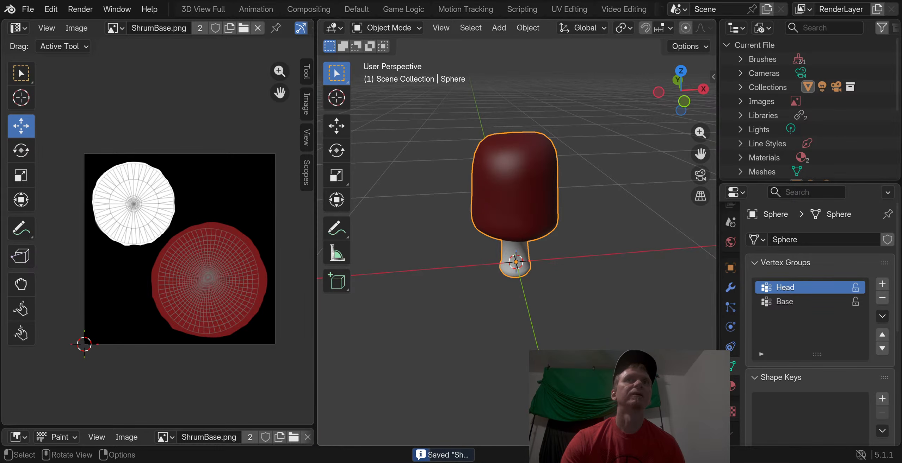
Re-enter Edit Mode, deselect the Head vertex group, and select the Base vertex group covering the stem and cap underside
scroll(531, 189, "up", 2)
middle_click_drag(530, 189, 531, 187)
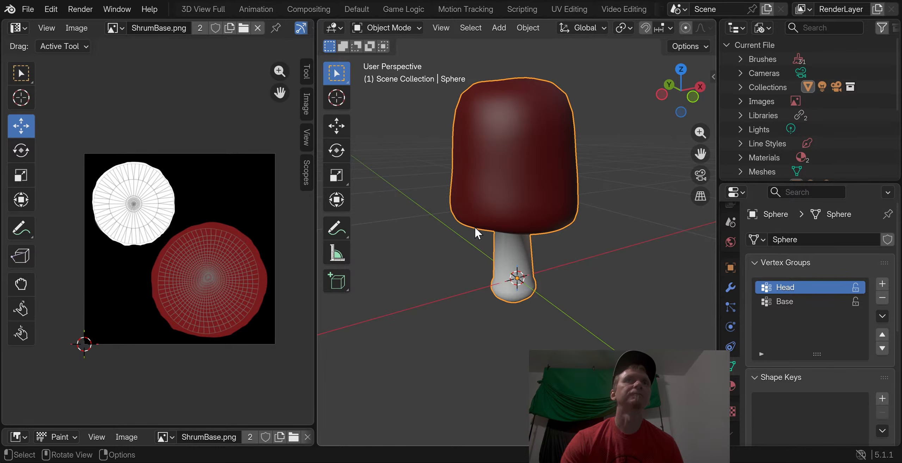
middle_click_drag(417, 288, 478, 245)
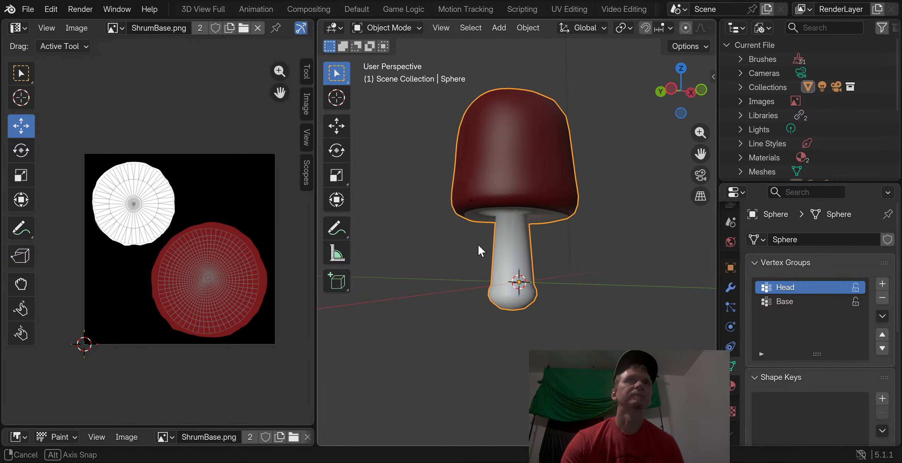
left_click(379, 28)
left_click(378, 59)
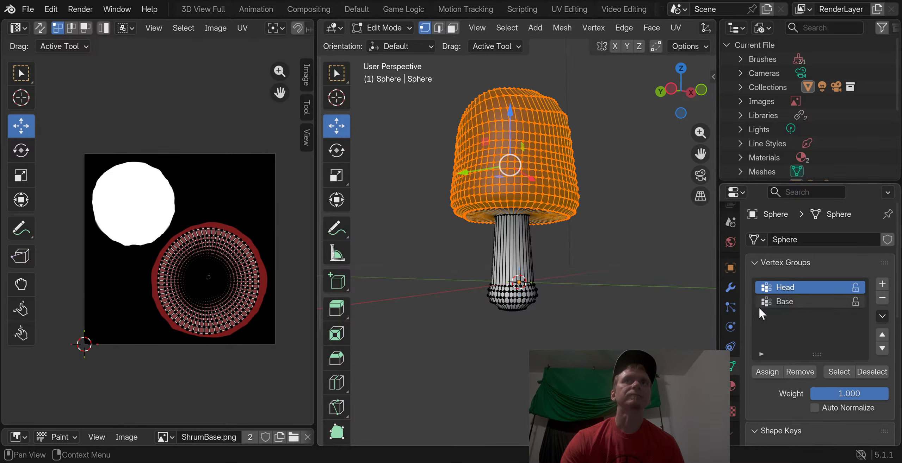
left_click(871, 372)
left_click(786, 304)
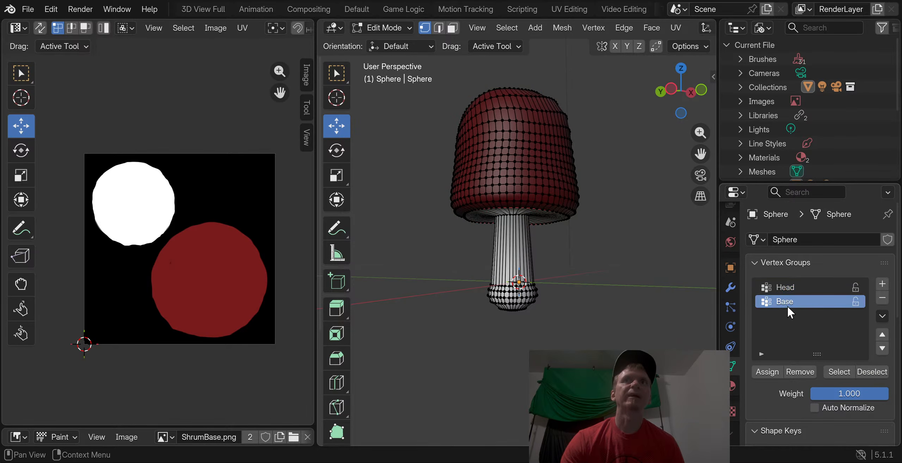
left_click(835, 374)
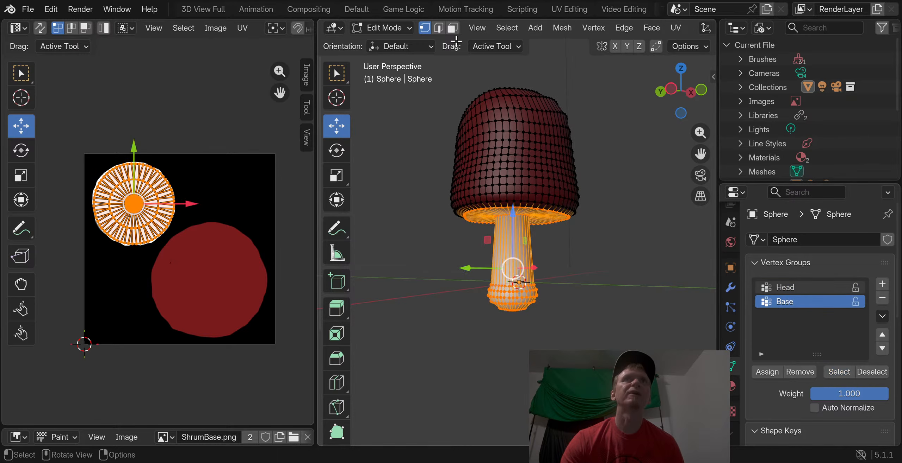
Average the Base vertices' normals by face area, return to Object Mode, and check the mushroom's shading
left_click(570, 31)
mouse_move(596, 268)
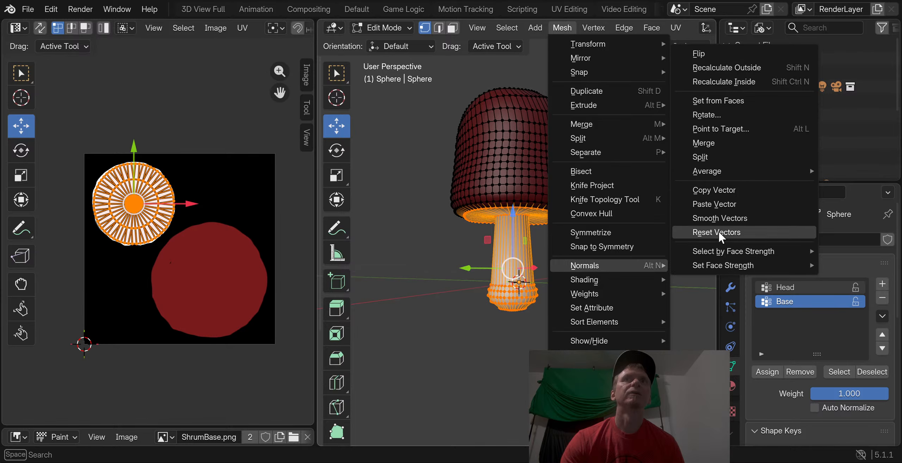
mouse_move(720, 174)
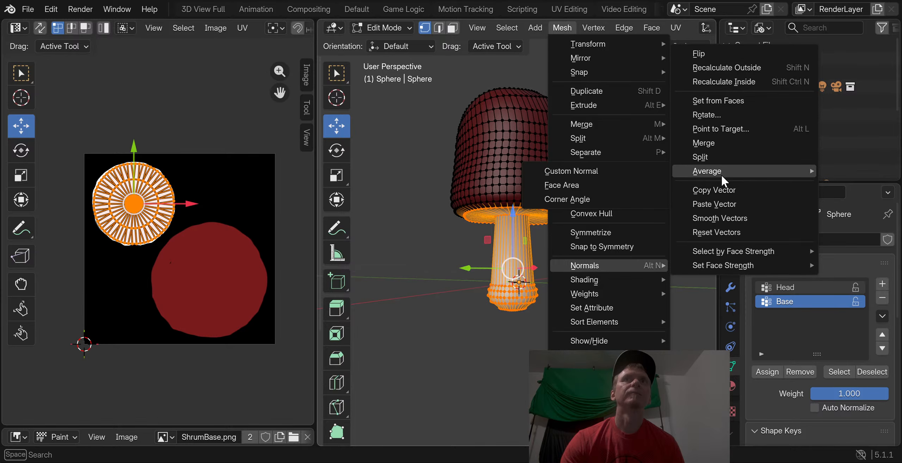
left_click(601, 181)
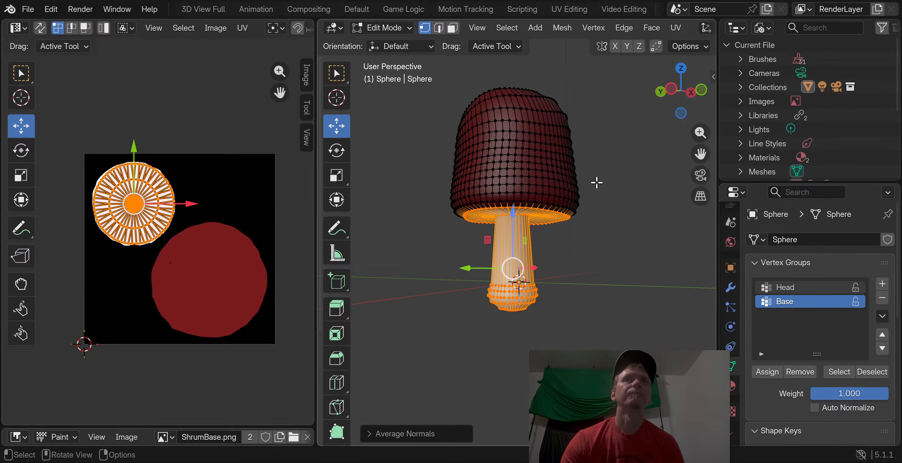
left_click(394, 30)
left_click(389, 41)
middle_click_drag(416, 86, 381, 115)
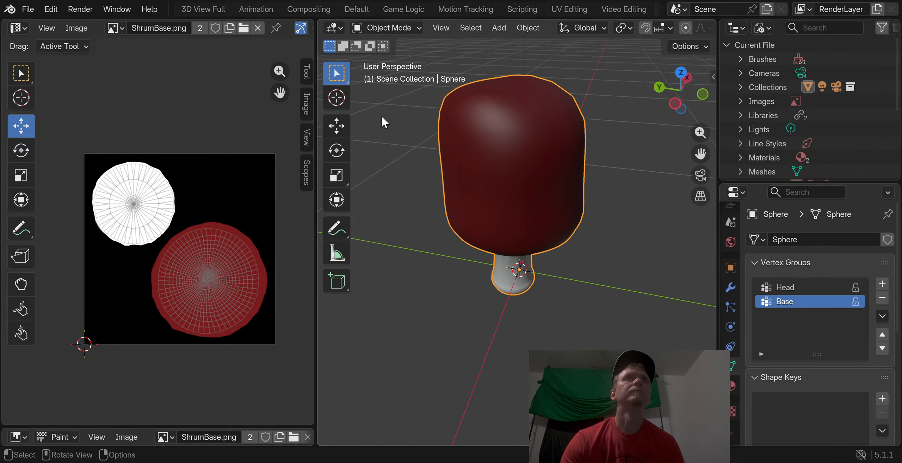
Save Shrum4.blend with the stem's averaged normals and start exporting the updated mushroom
left_click(32, 14)
left_click(50, 101)
left_click(27, 13)
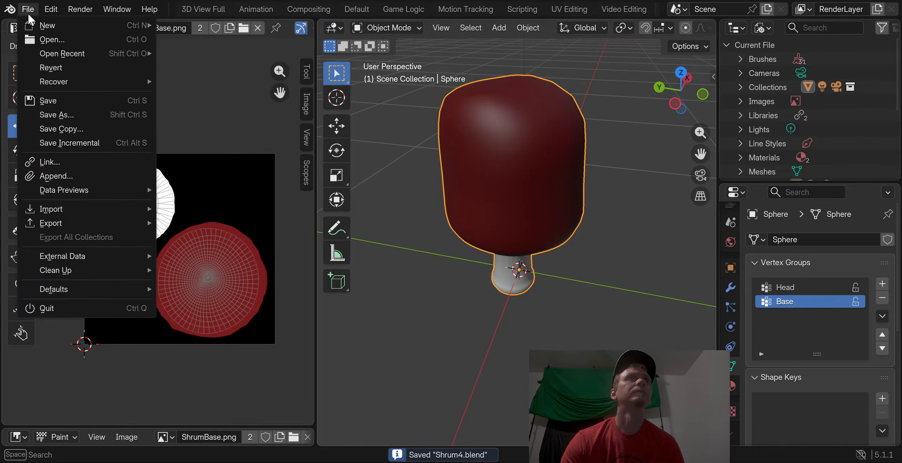
mouse_move(57, 222)
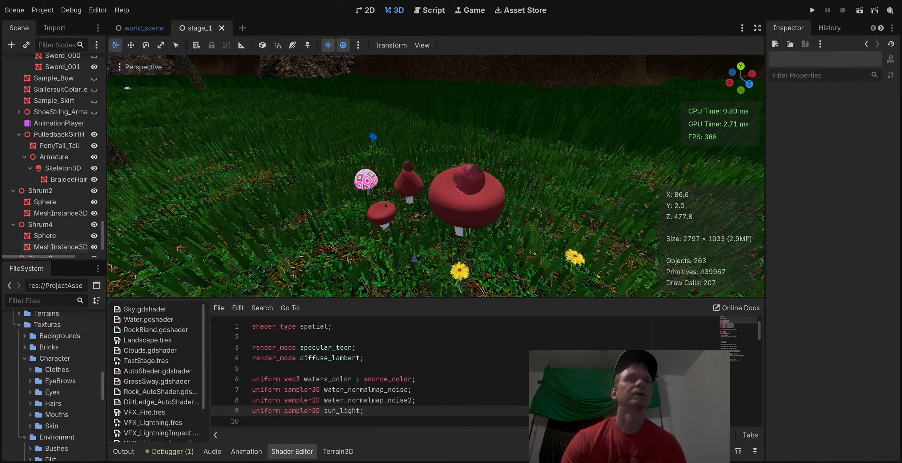
Switch to Godot, save the stage_1 scene, and look through the Textures subfolders and the project's other asset folders
key("ctrl+s")
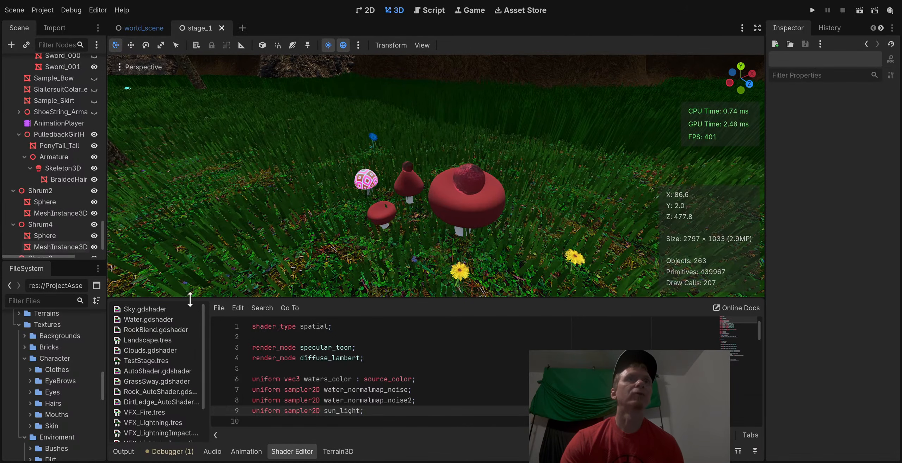
scroll(65, 391, "down", 3)
scroll(74, 406, "down", 6)
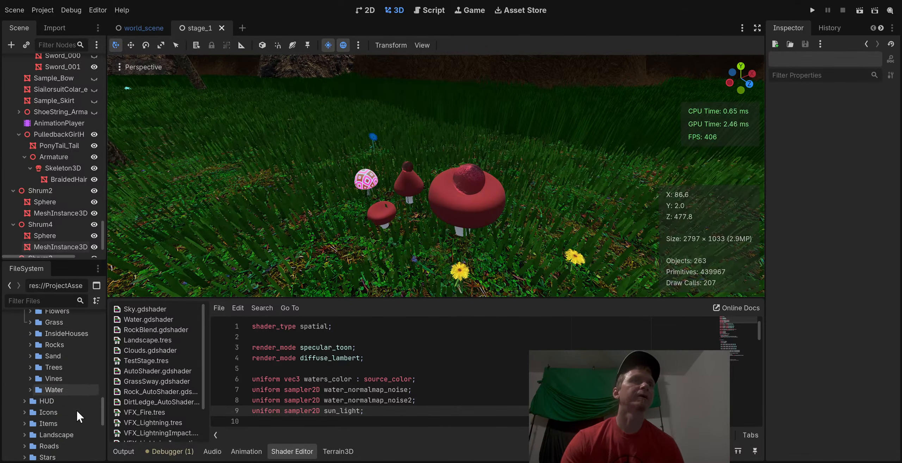
scroll(80, 413, "up", 7)
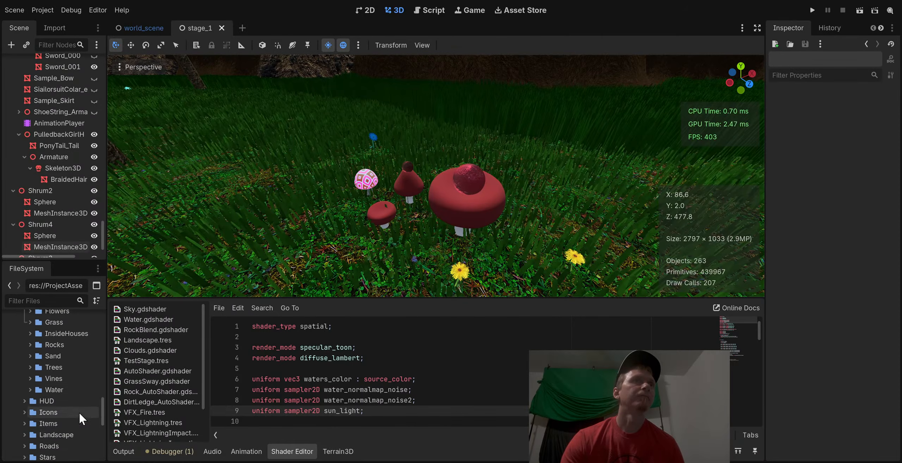
left_click(23, 349)
scroll(58, 382, "up", 5)
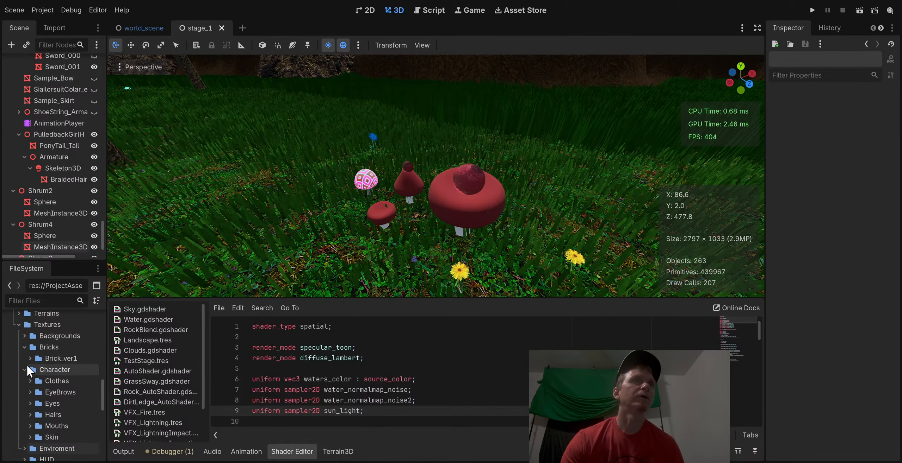
left_click(25, 346)
left_click(25, 359)
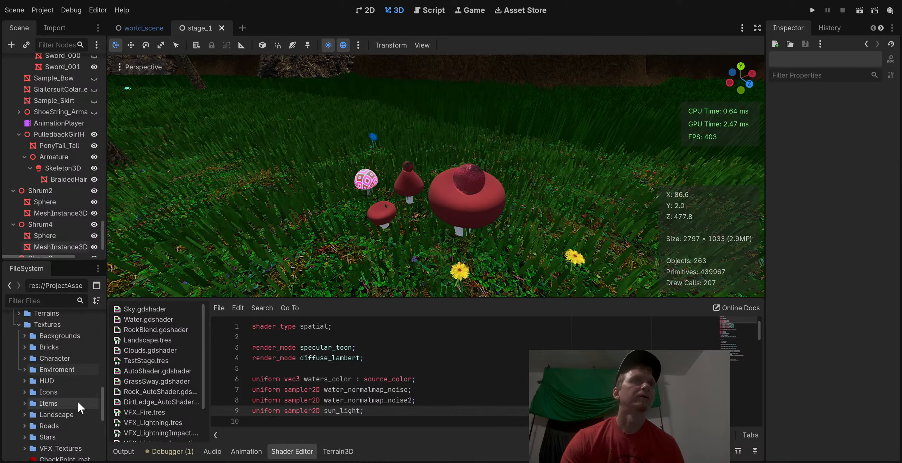
left_click(24, 367)
scroll(80, 405, "down", 2)
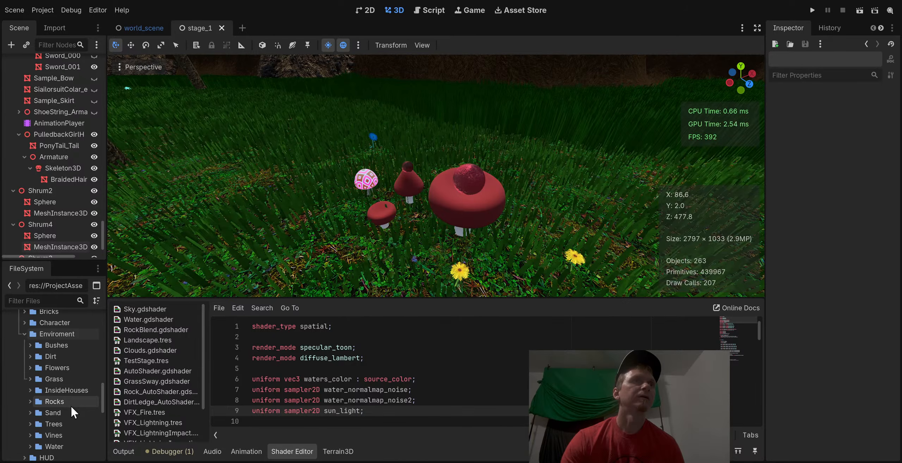
scroll(71, 405, "down", 10)
scroll(71, 408, "up", 8)
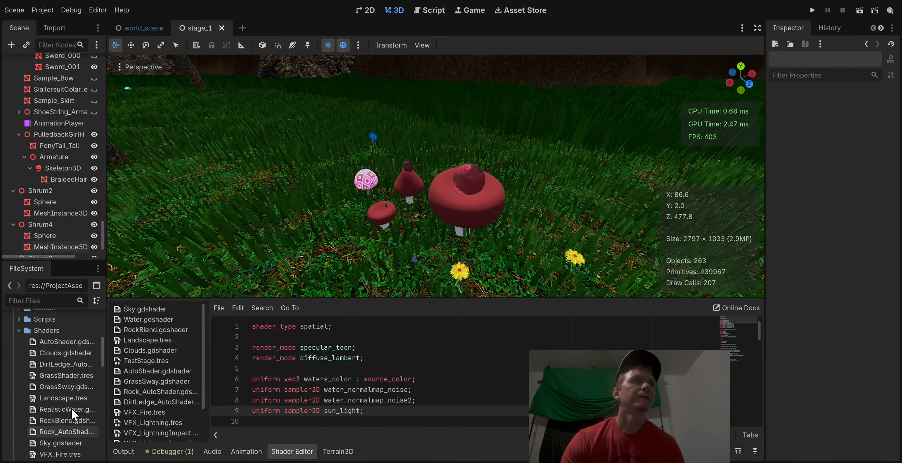
Open the Shrums folder under ModelAssets and bring the exported Shrum4.glb model into it
left_click(15, 401)
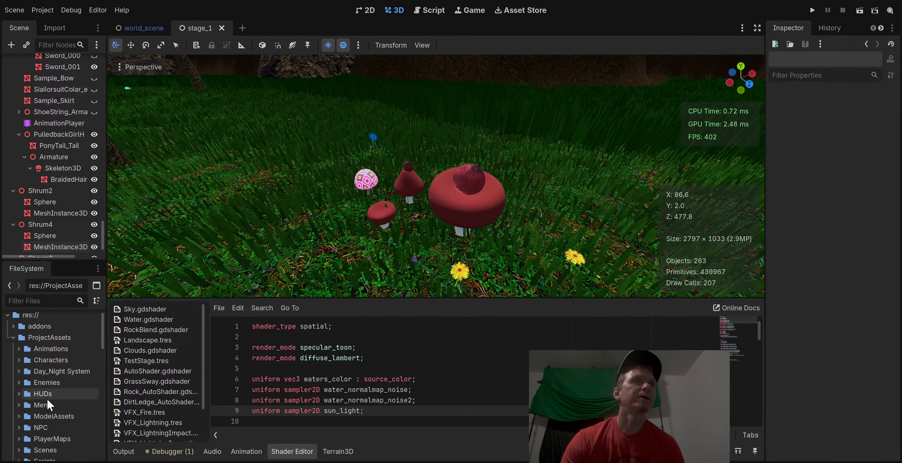
scroll(69, 420, "down", 1)
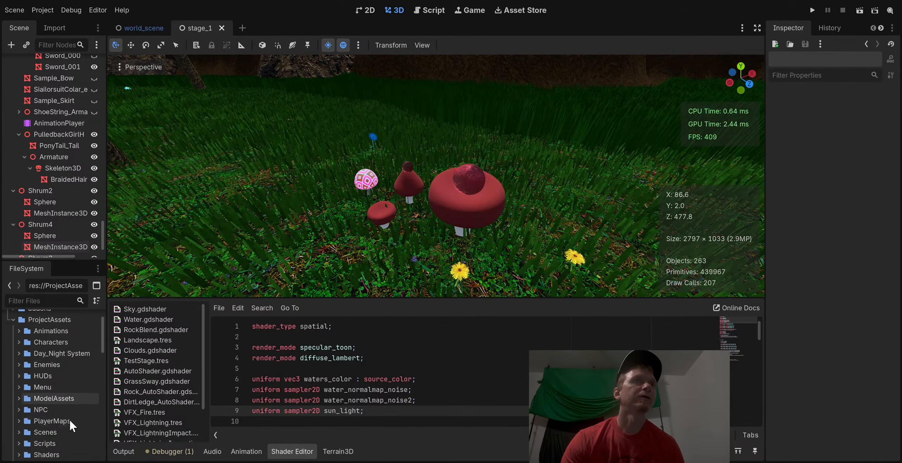
left_click(19, 399)
scroll(73, 408, "down", 3)
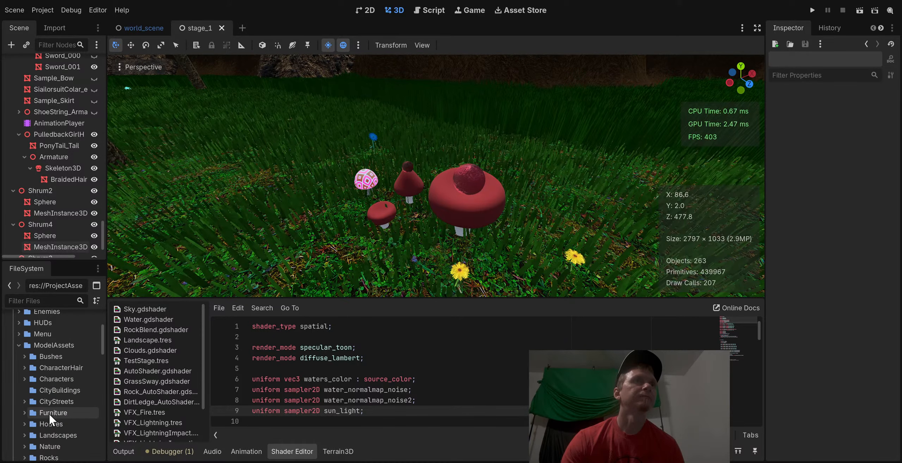
scroll(61, 421, "down", 1)
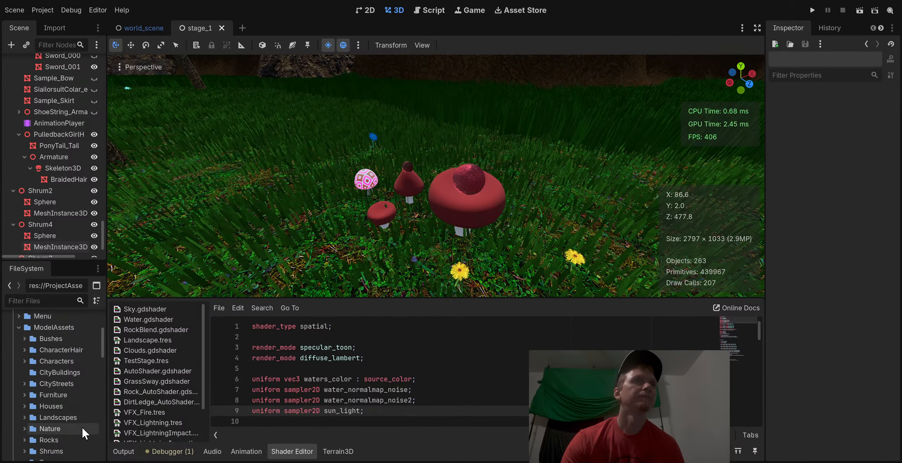
left_click(24, 428)
scroll(64, 414, "down", 2)
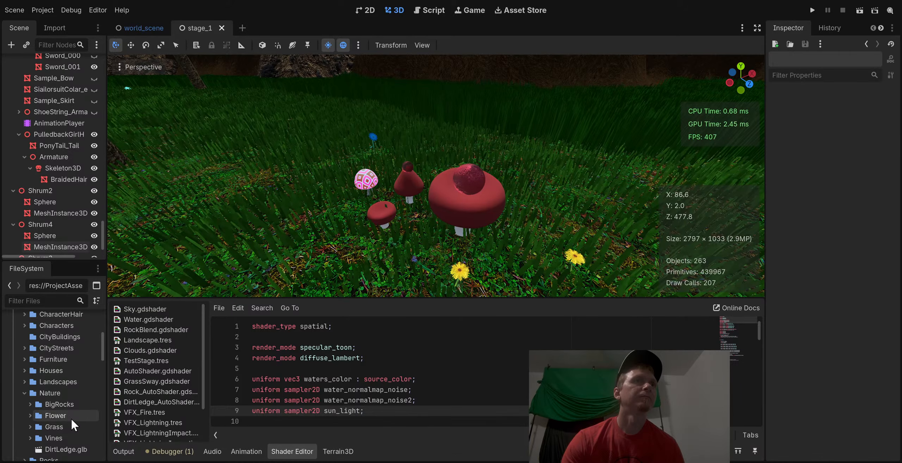
scroll(71, 418, "down", 8)
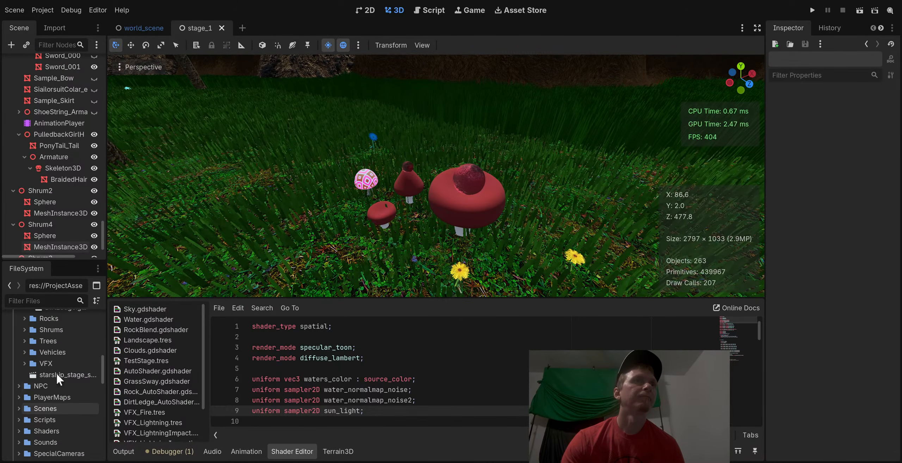
left_click(24, 330)
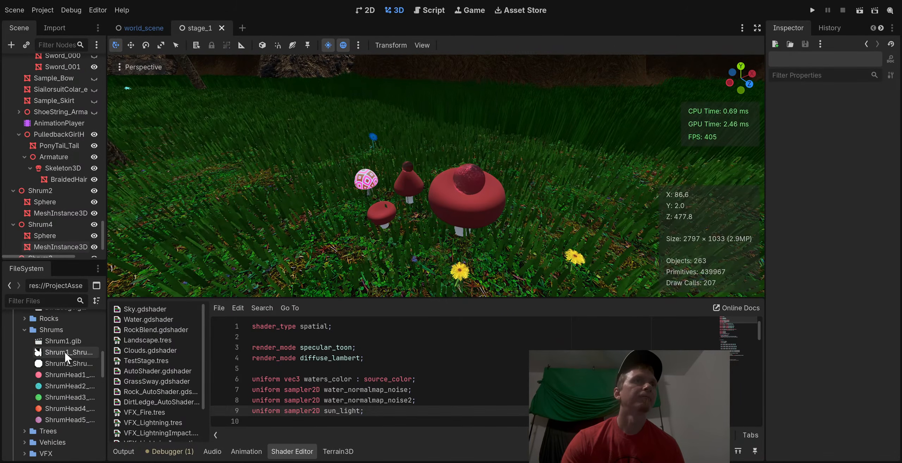
left_click(46, 330)
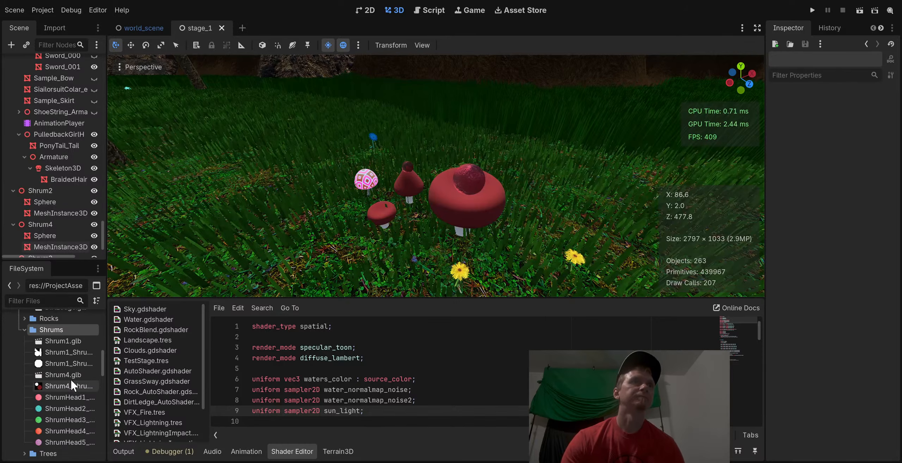
Place Shrum4.glb in the stage near the small red mushroom and expose its Sphere child for editing
left_click_drag(66, 374, 305, 252)
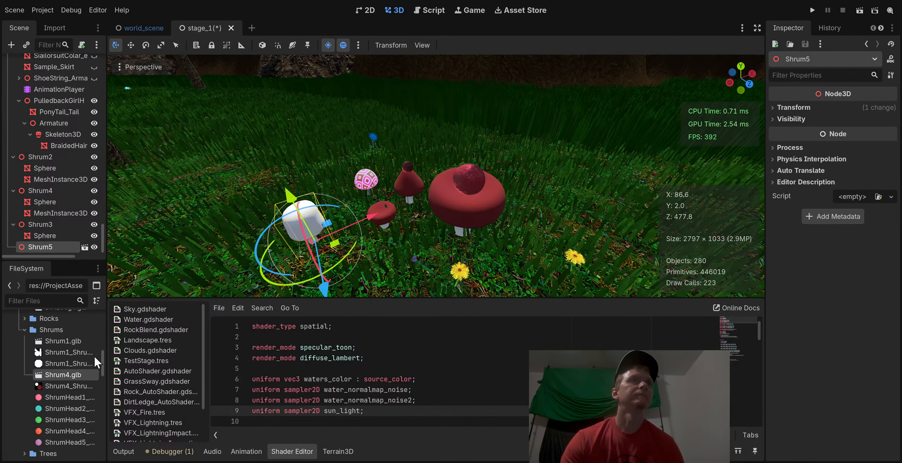
left_click(105, 357)
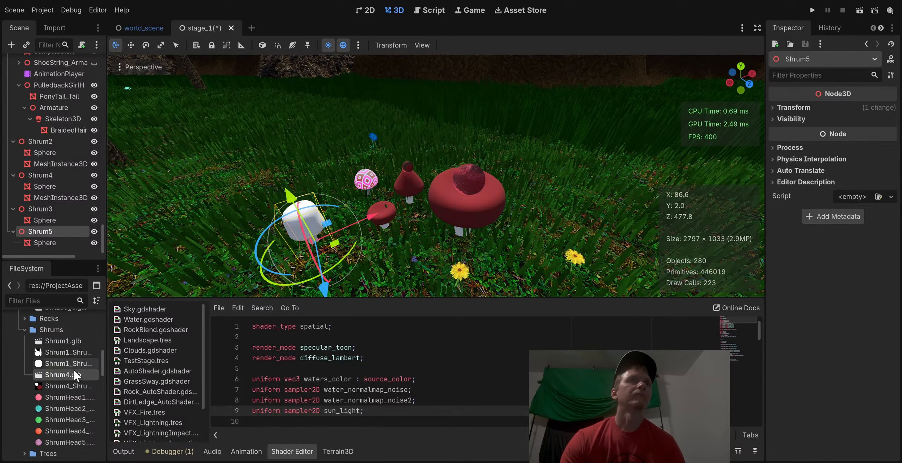
left_click(75, 387)
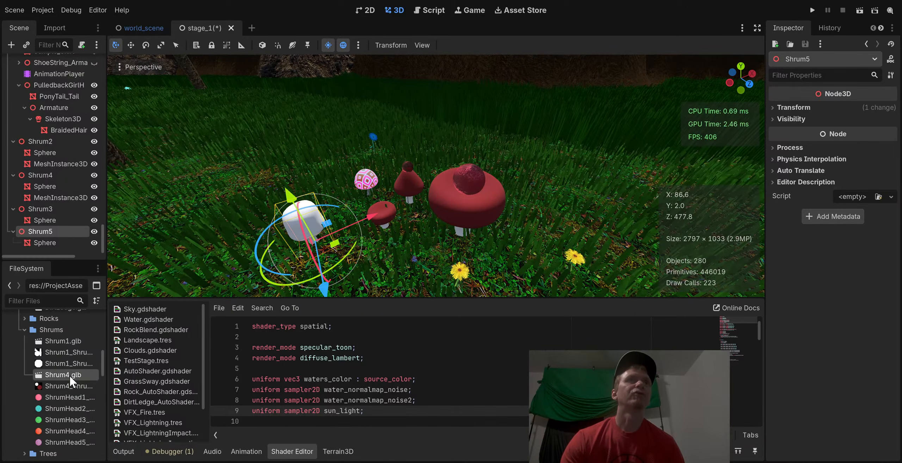
Create a StandardMaterial3D named Mushroom4 in the Shrums folder and assign it to surface material overrides 0 and 1 of the new mushroom's Sphere
left_click(53, 333)
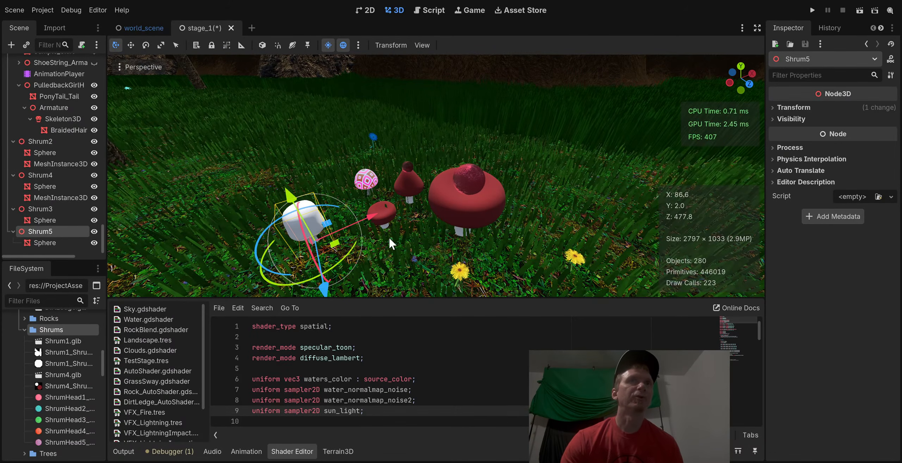
left_click(379, 342)
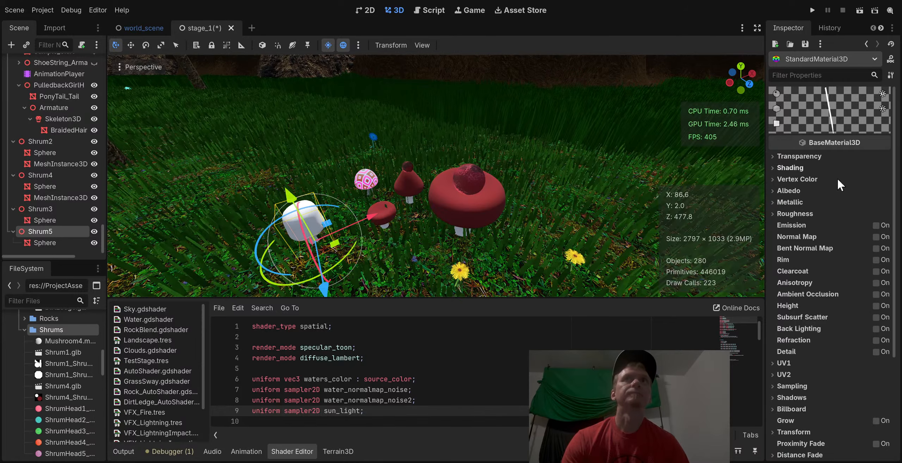
left_click(49, 242)
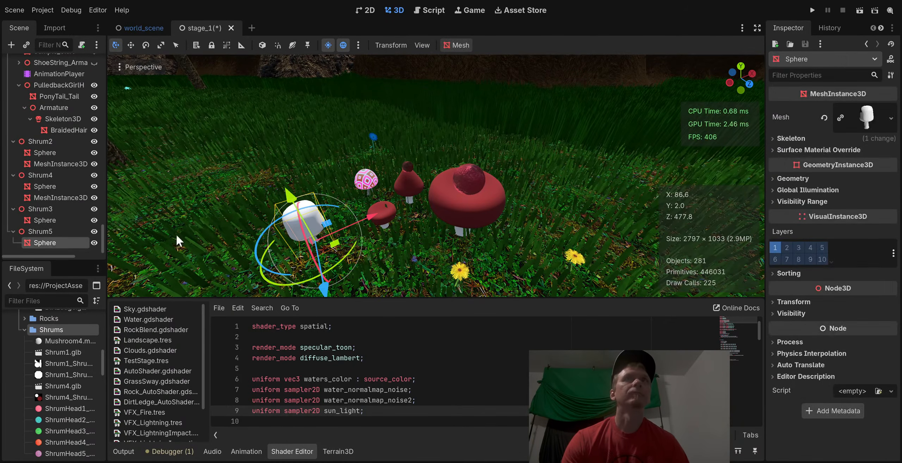
left_click(823, 146)
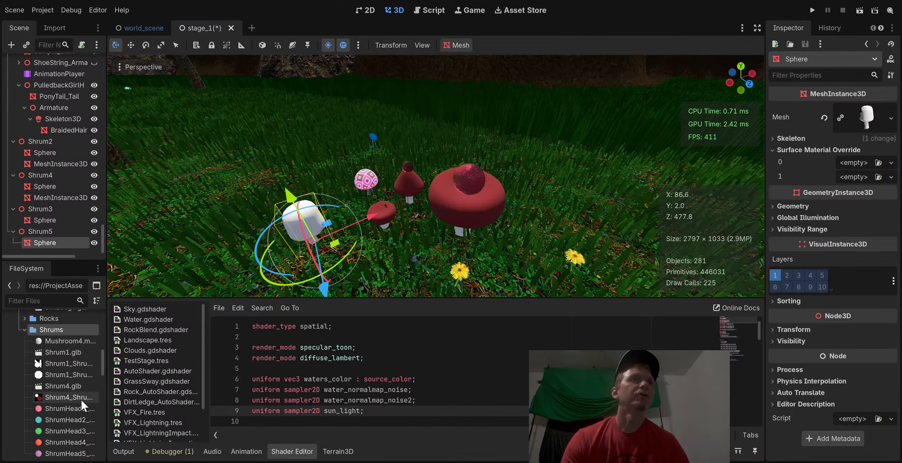
left_click_drag(74, 339, 849, 166)
left_click_drag(46, 341, 845, 194)
Apply the Shrum4 texture image as the albedo texture of the material in surface override 0
left_click(863, 176)
left_click(863, 176)
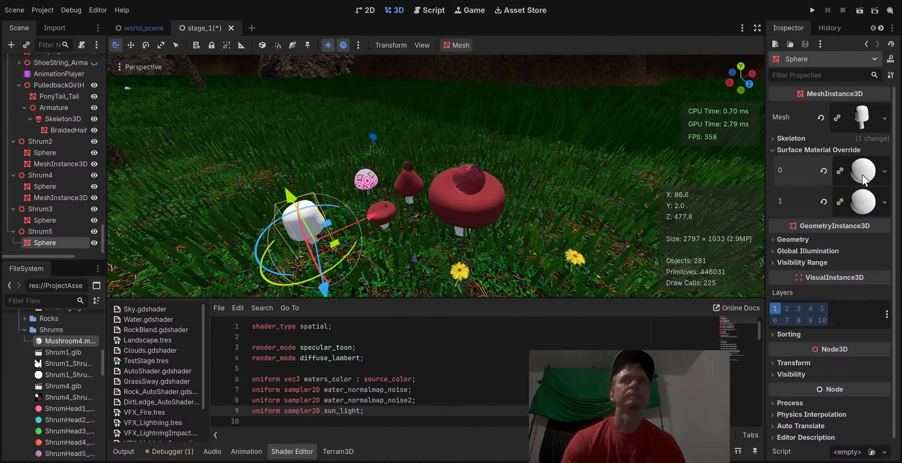
left_click(863, 176)
left_click(819, 277)
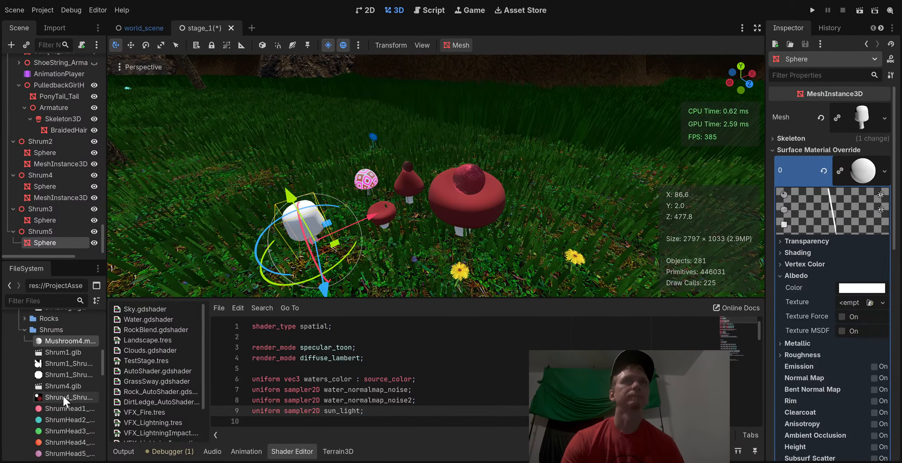
left_click_drag(67, 398, 852, 310)
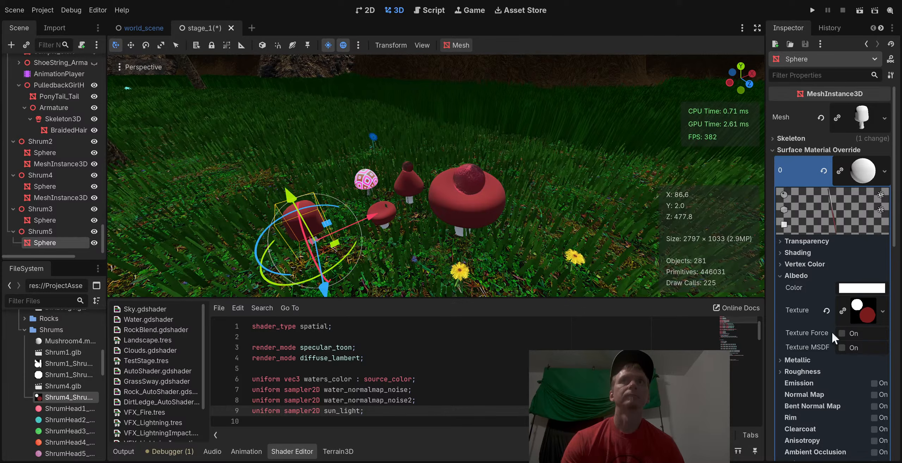
Turn on Use as Albedo under the mushroom material's Vertex Color settings, check its Metallic and Shading settings, and collapse the material
left_click(813, 361)
left_click(813, 361)
left_click(815, 264)
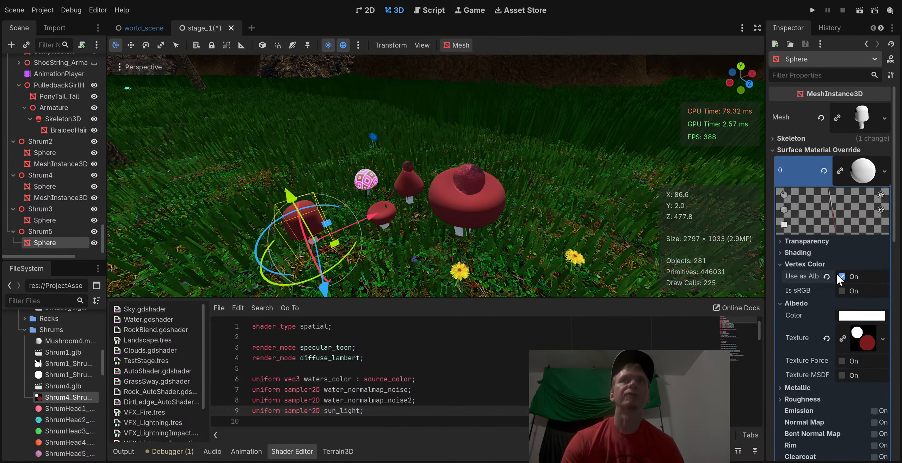
left_click(806, 265)
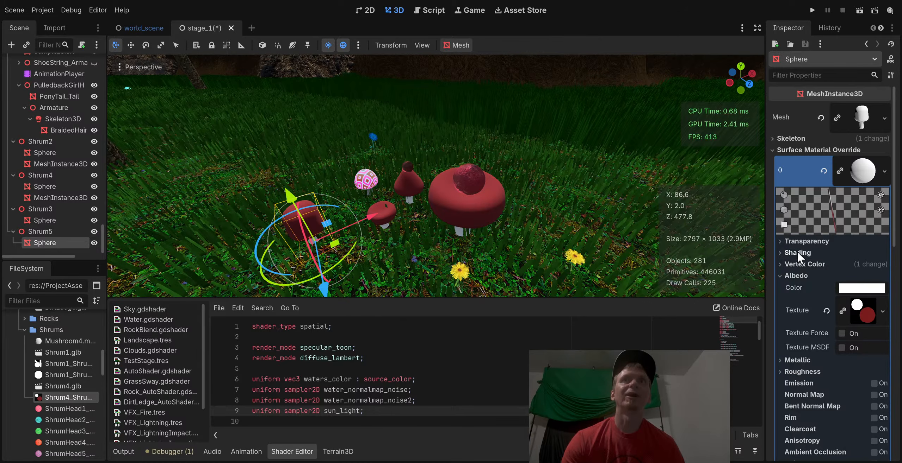
left_click(797, 252)
left_click(796, 252)
left_click(859, 182)
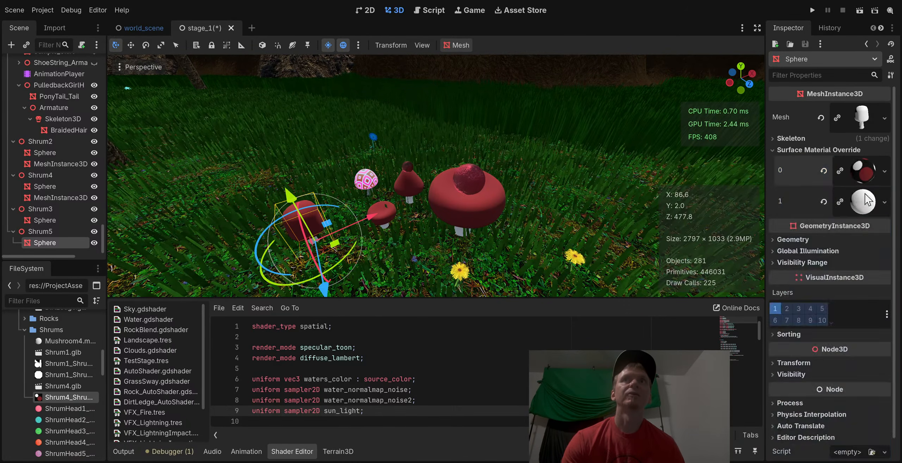
Check the material in surface override 1, deselect the mushroom, and save the stage_1 scene
left_click(862, 208)
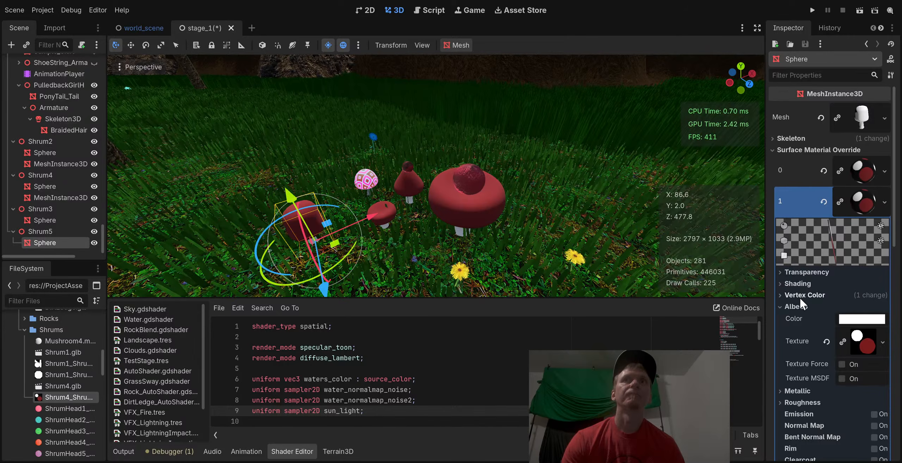
left_click(799, 296)
left_click(800, 296)
left_click(862, 202)
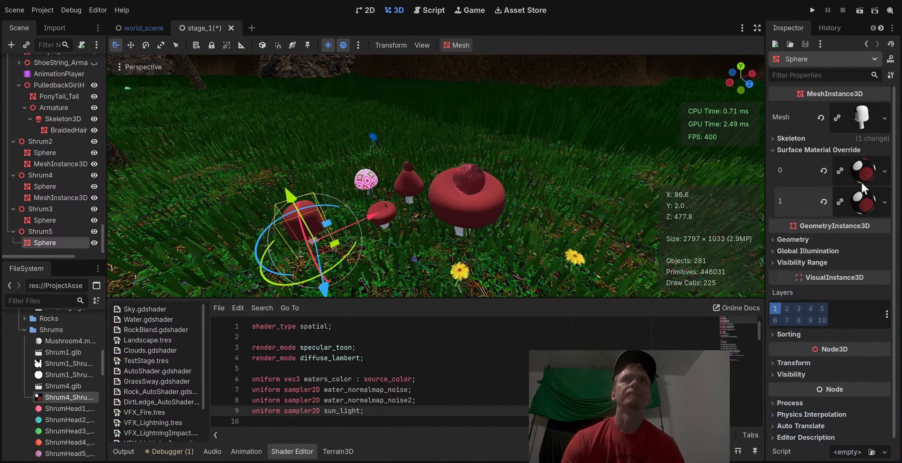
left_click(288, 127)
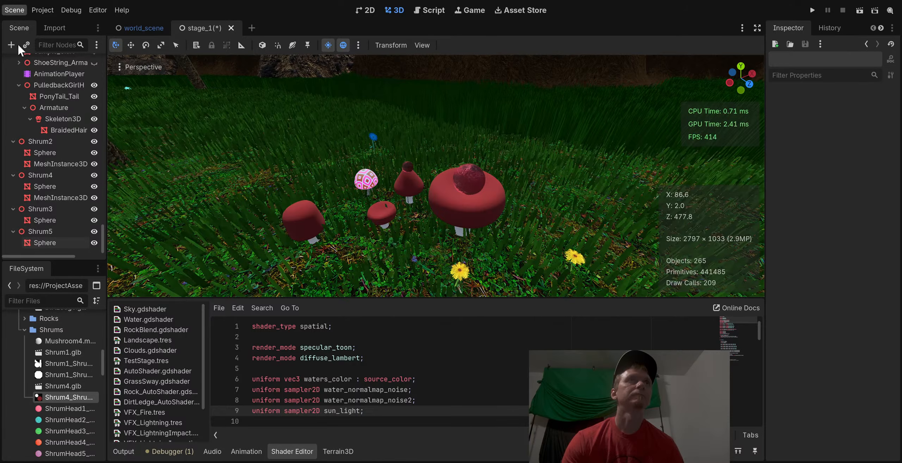
key("ctrl+s")
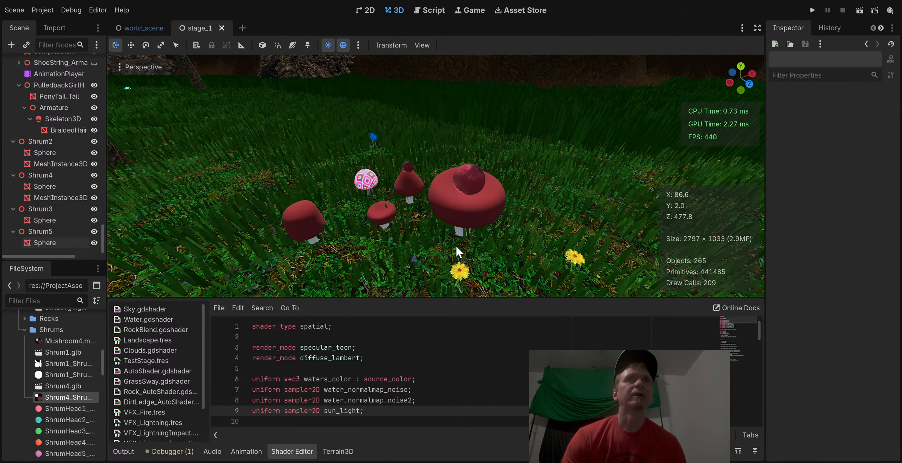
Inspect the new mushroom and its neighbours in the grass from several angles and distances, saving the stage_1 scene again
right_click_drag(340, 269, 425, 226)
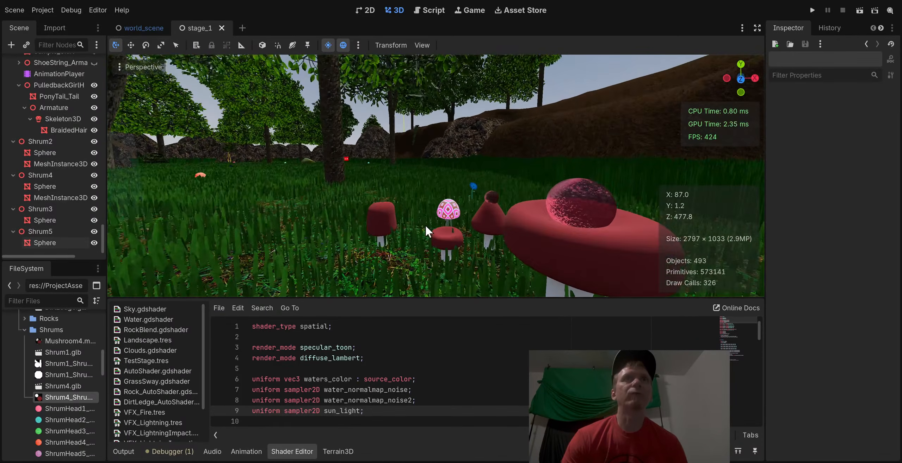
scroll(426, 225, "up", 2)
middle_click_drag(427, 224, 412, 226)
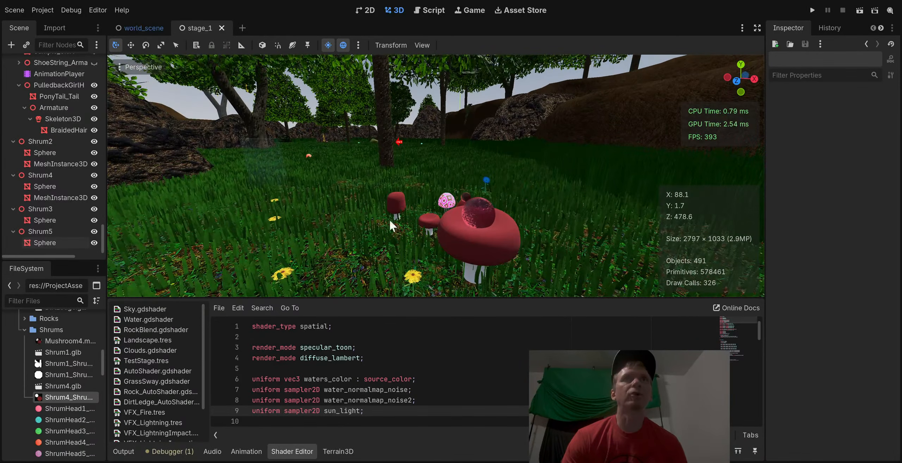
right_click_drag(389, 218, 369, 216)
middle_click_drag(312, 219, 343, 216)
scroll(344, 216, "down", 4)
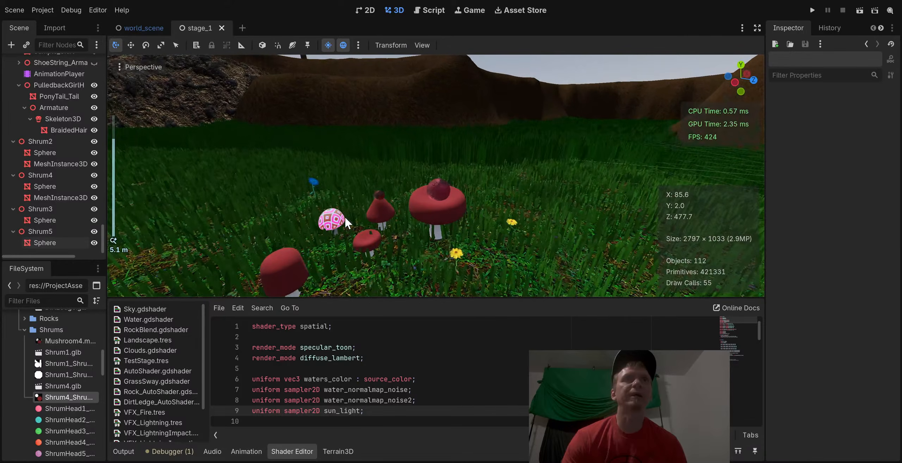
mouse_move(407, 211)
middle_mouse_down()
mouse_move(431, 204)
mouse_move(406, 216)
middle_mouse_up()
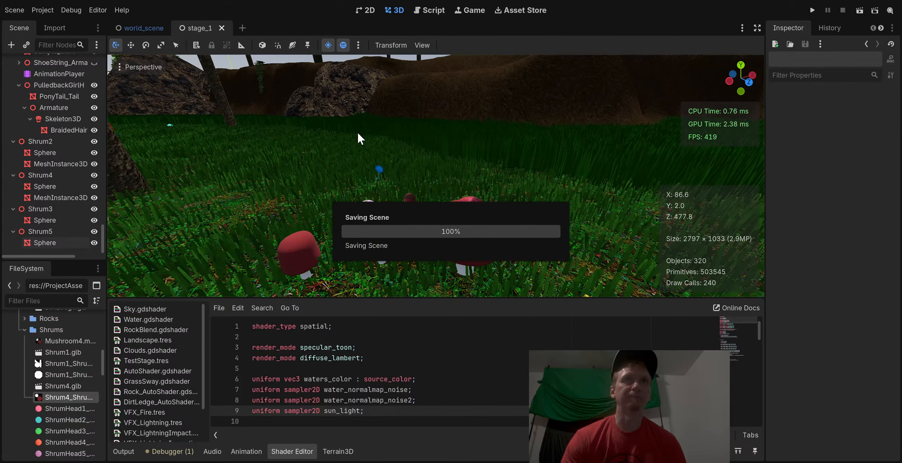
key("ctrl+s")
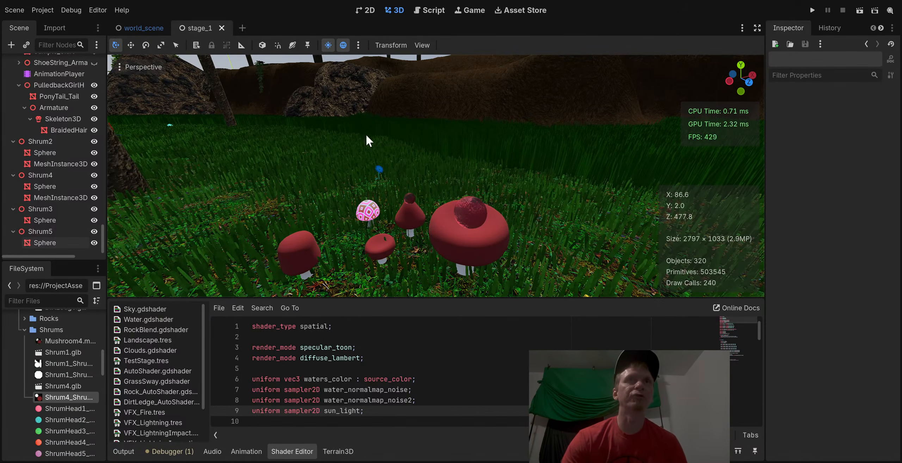
middle_click_drag(404, 146, 406, 139)
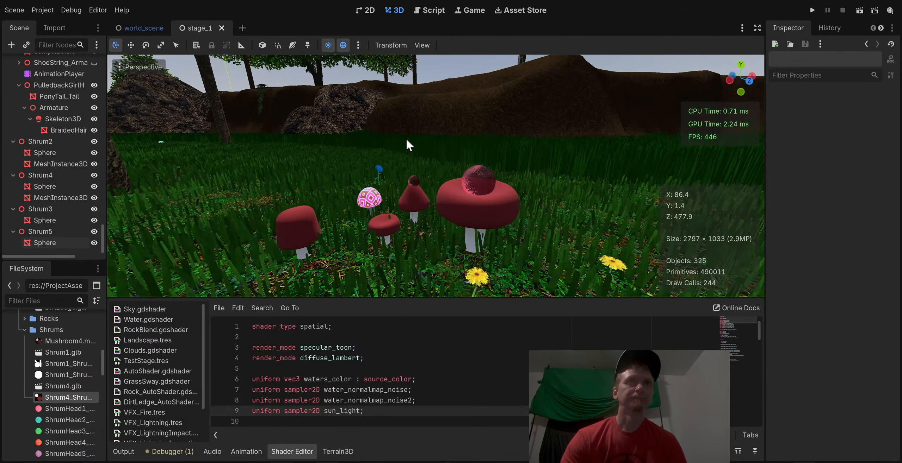